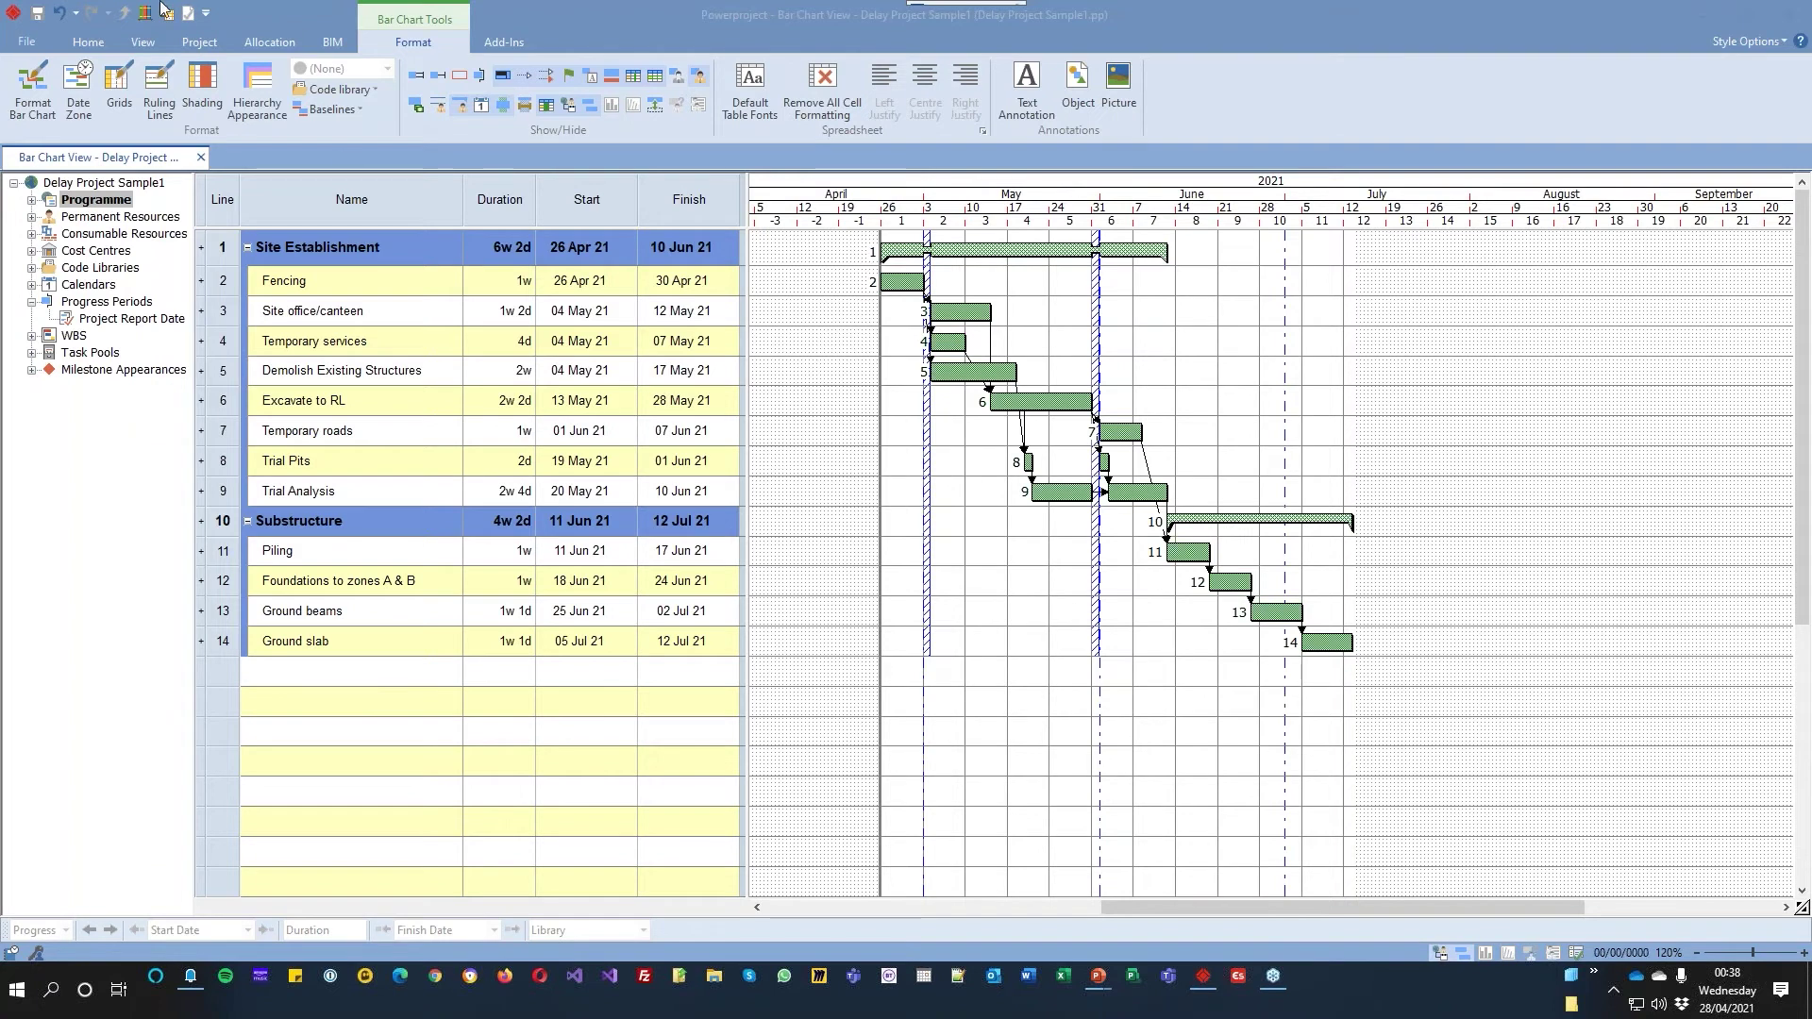
# Reschedule the programme from its task links
pyautogui.click(79, 42)
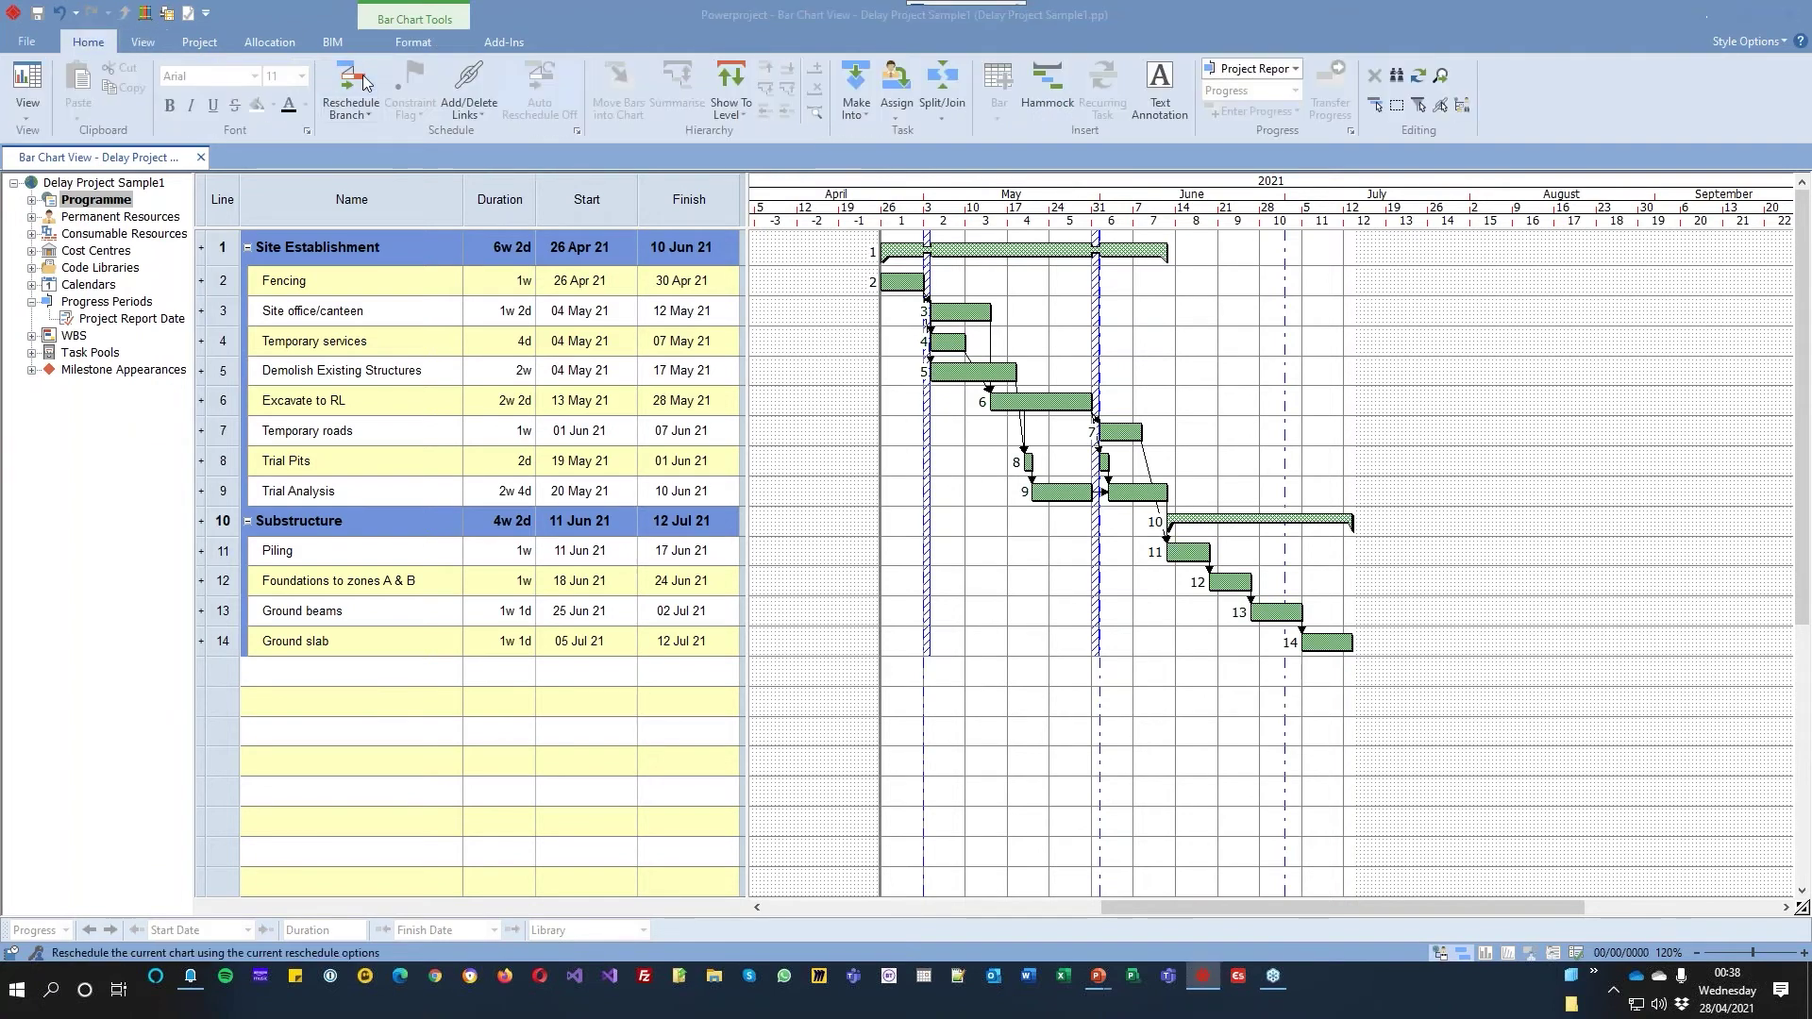
pyautogui.click(365, 75)
pyautogui.click(1003, 546)
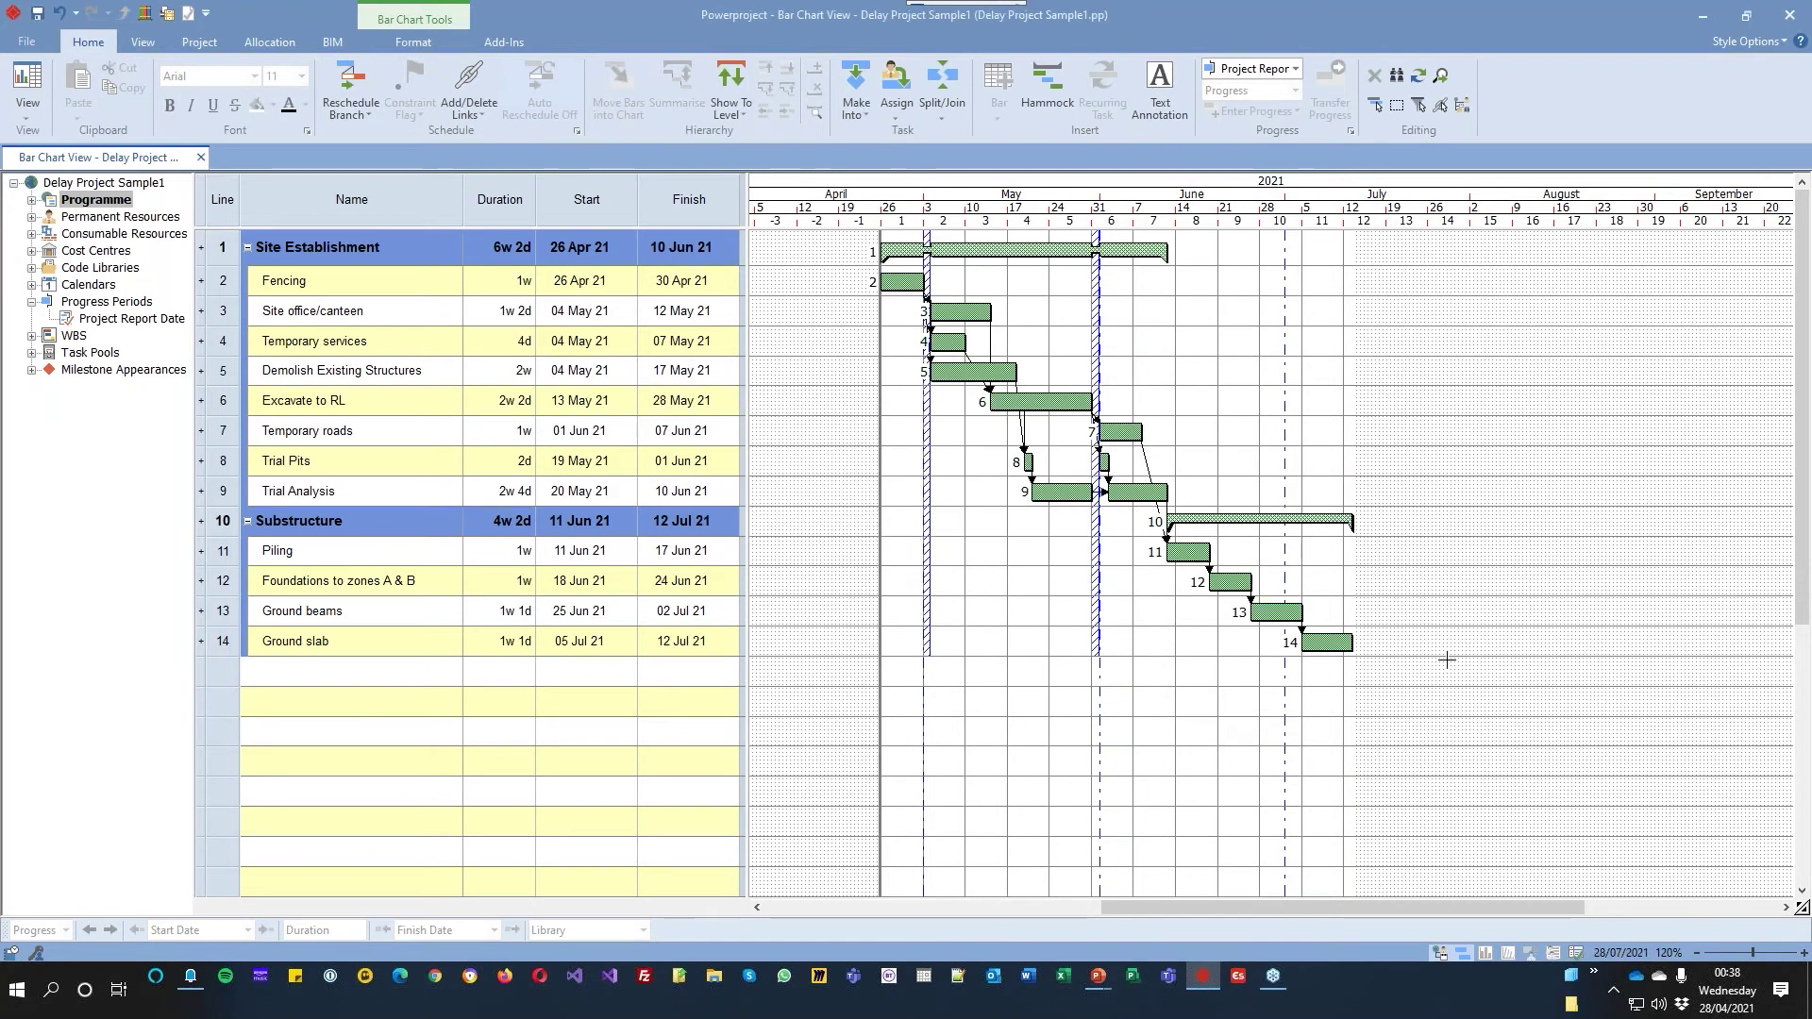
# Display the float on the task bars in the bar chart
pyautogui.click(438, 47)
pyautogui.click(416, 75)
pyautogui.click(438, 75)
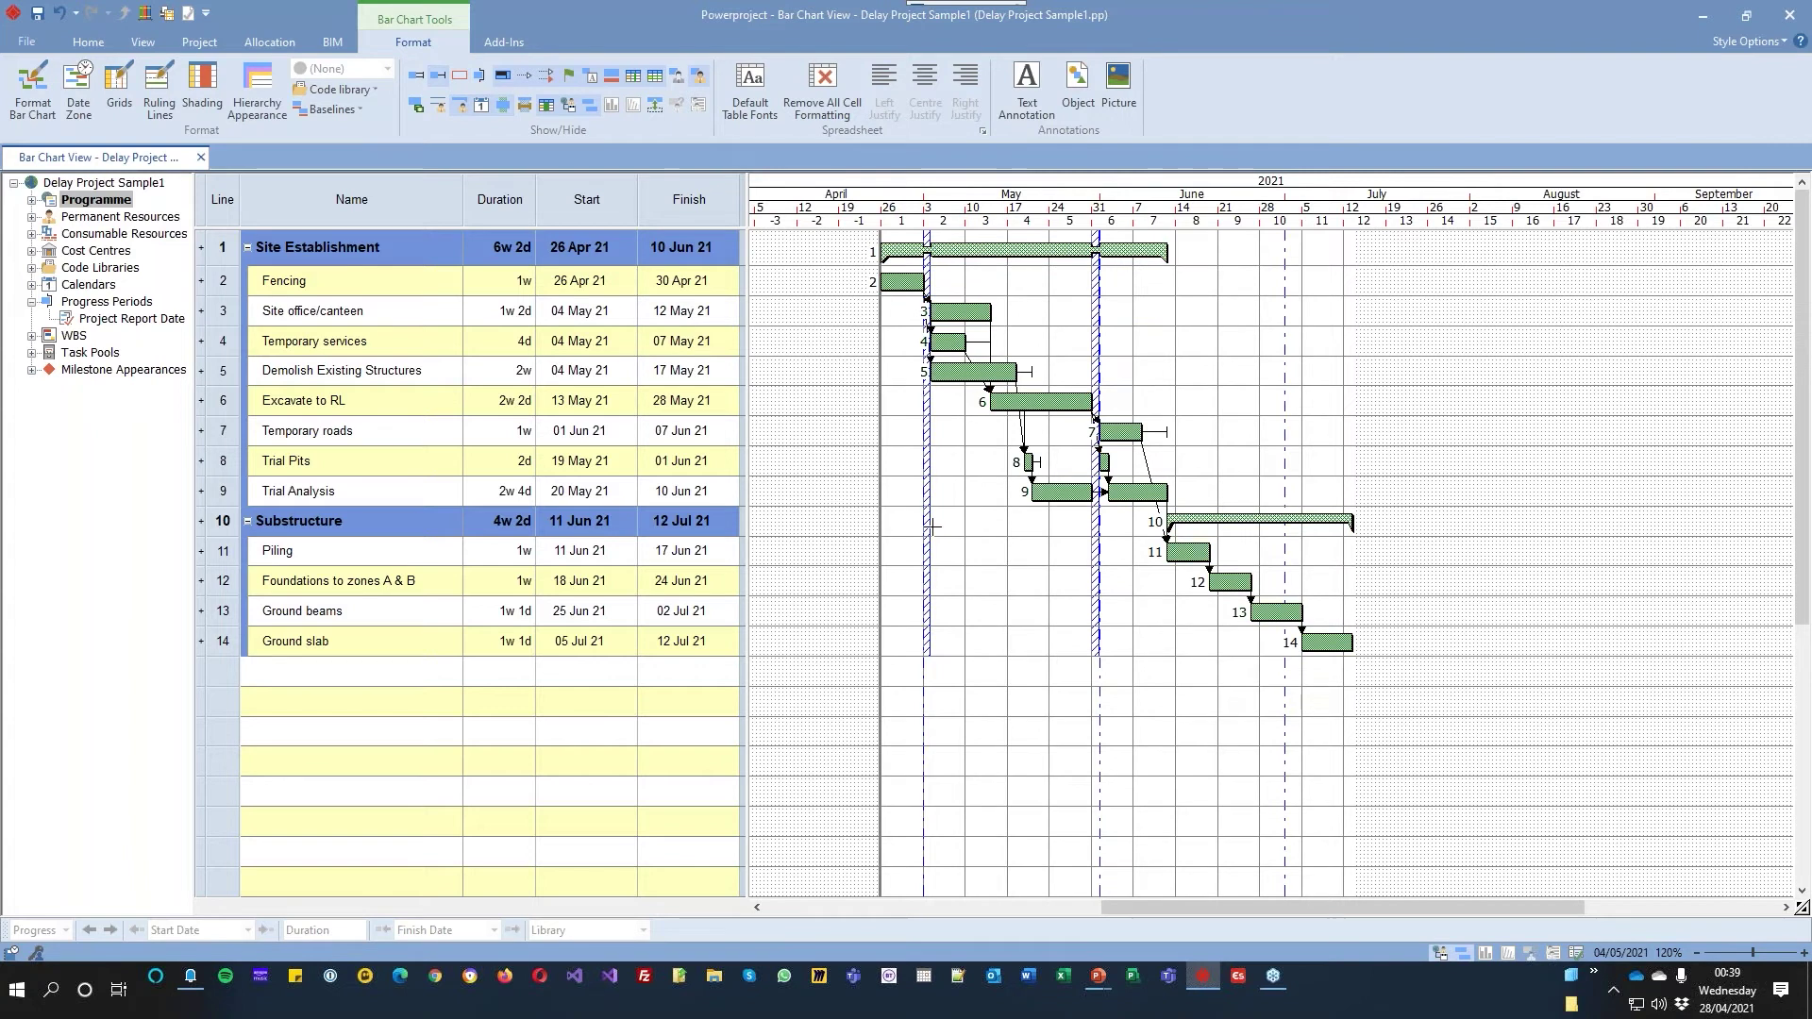
# Create a new baseline named Contract from the programme, with issue date 28/04/2021
pyautogui.click(191, 42)
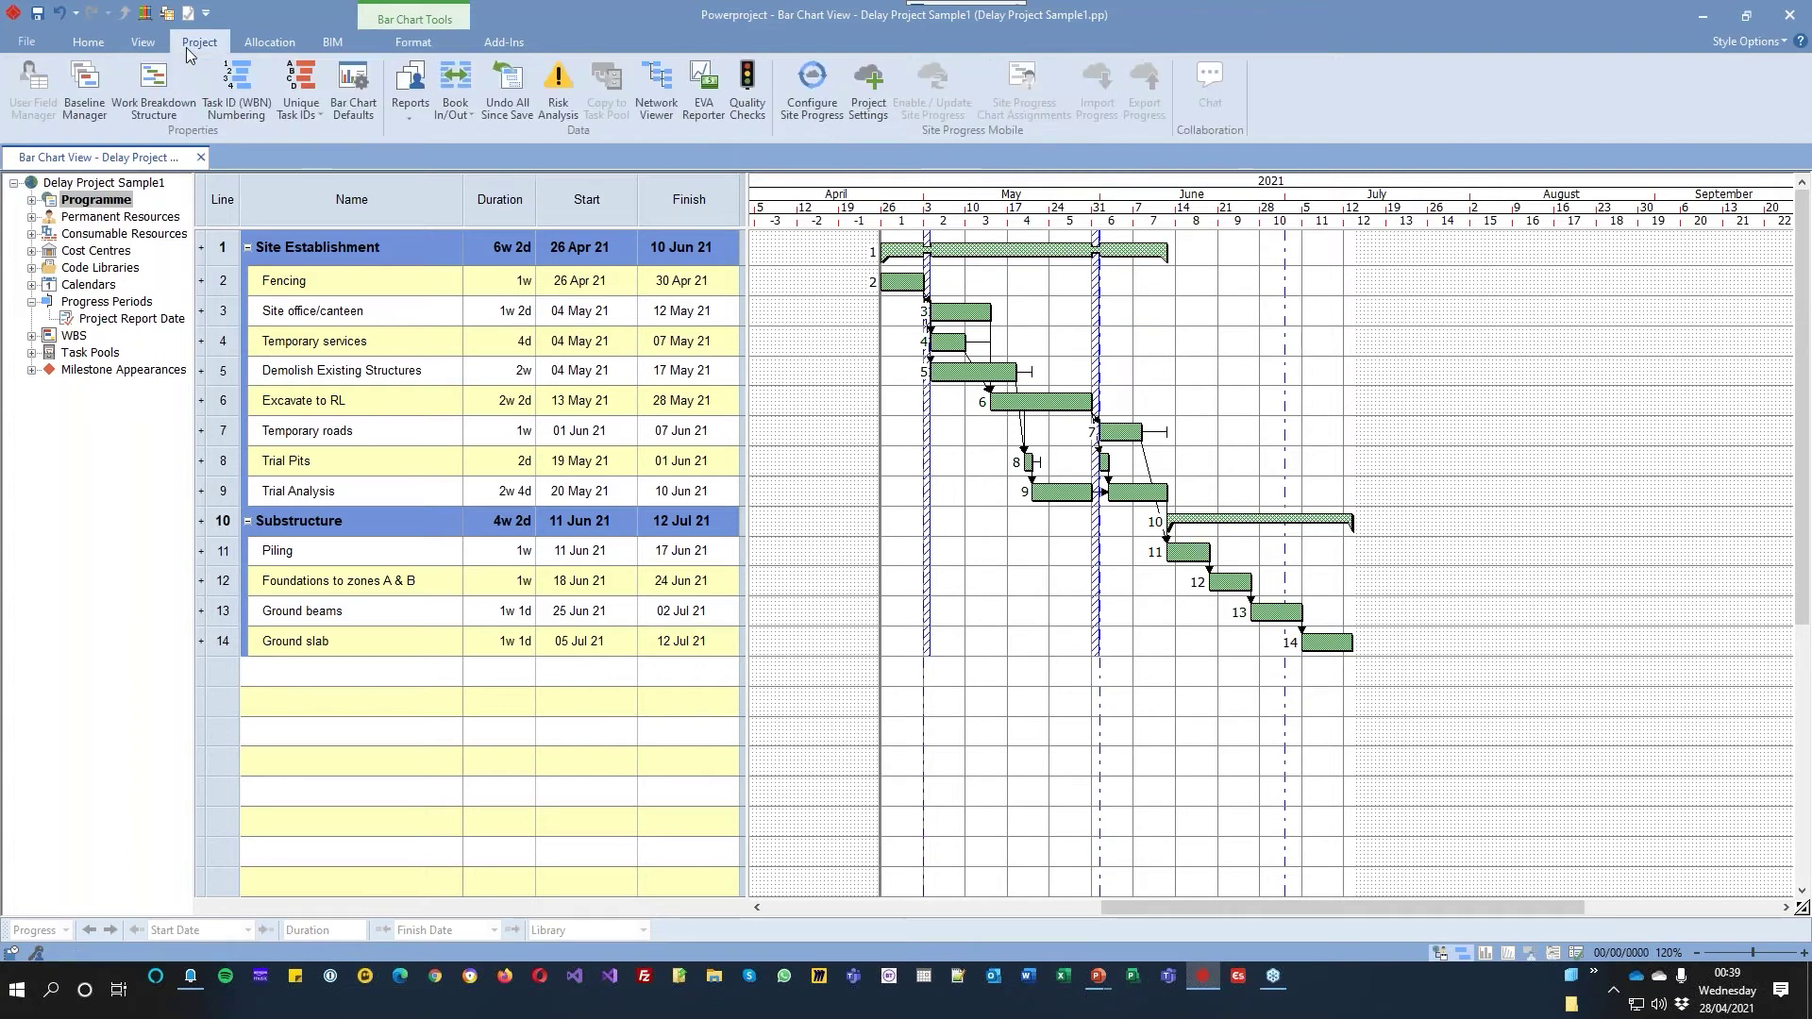
pyautogui.click(79, 92)
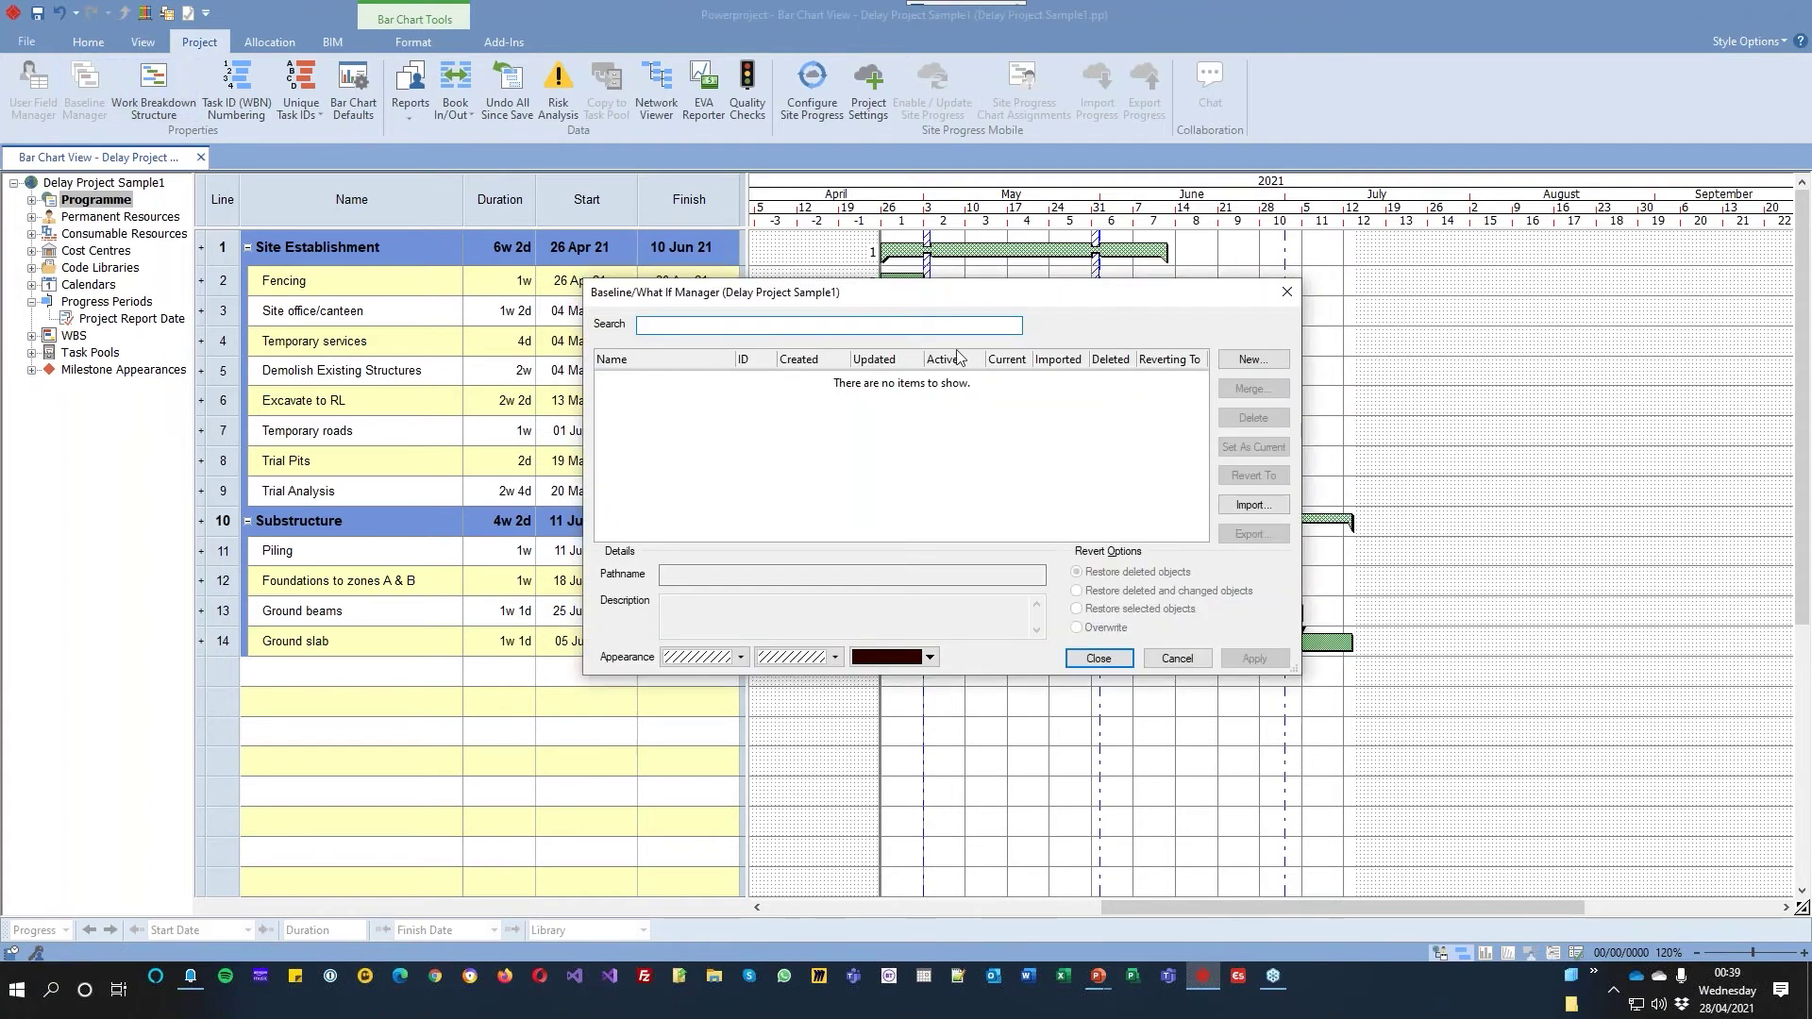
pyautogui.click(1247, 359)
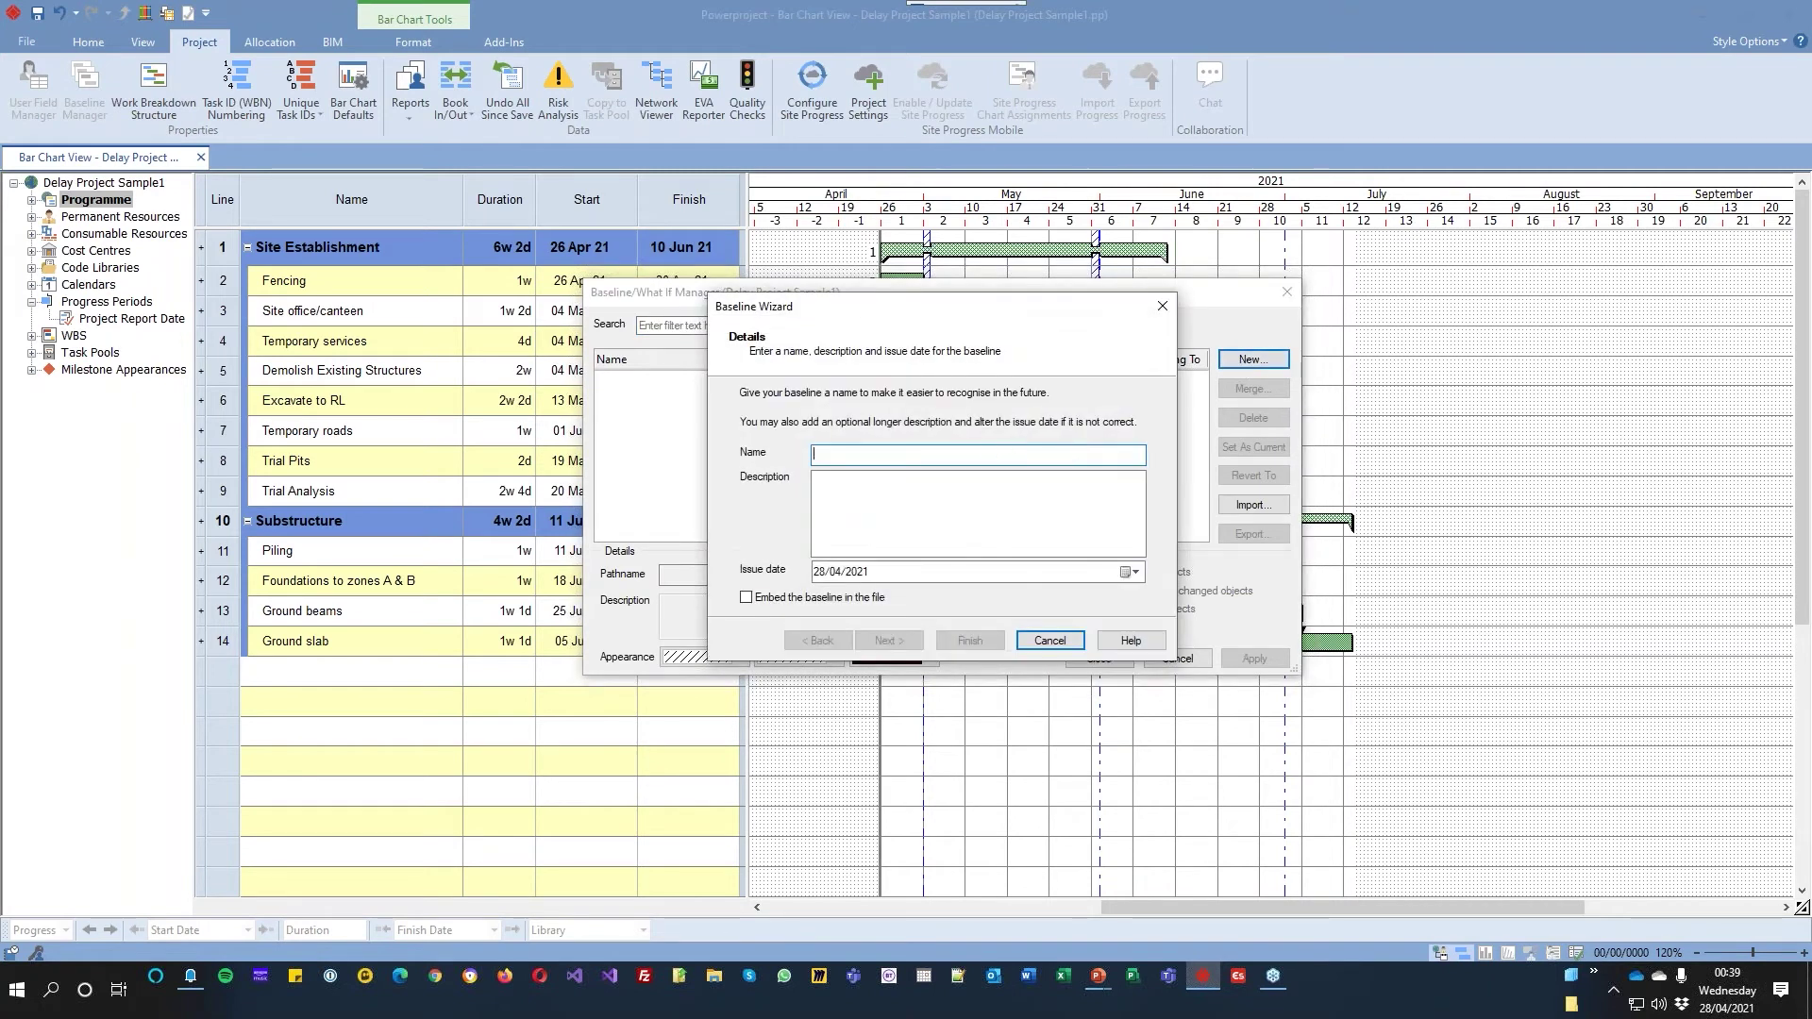
pyautogui.write('Contract')
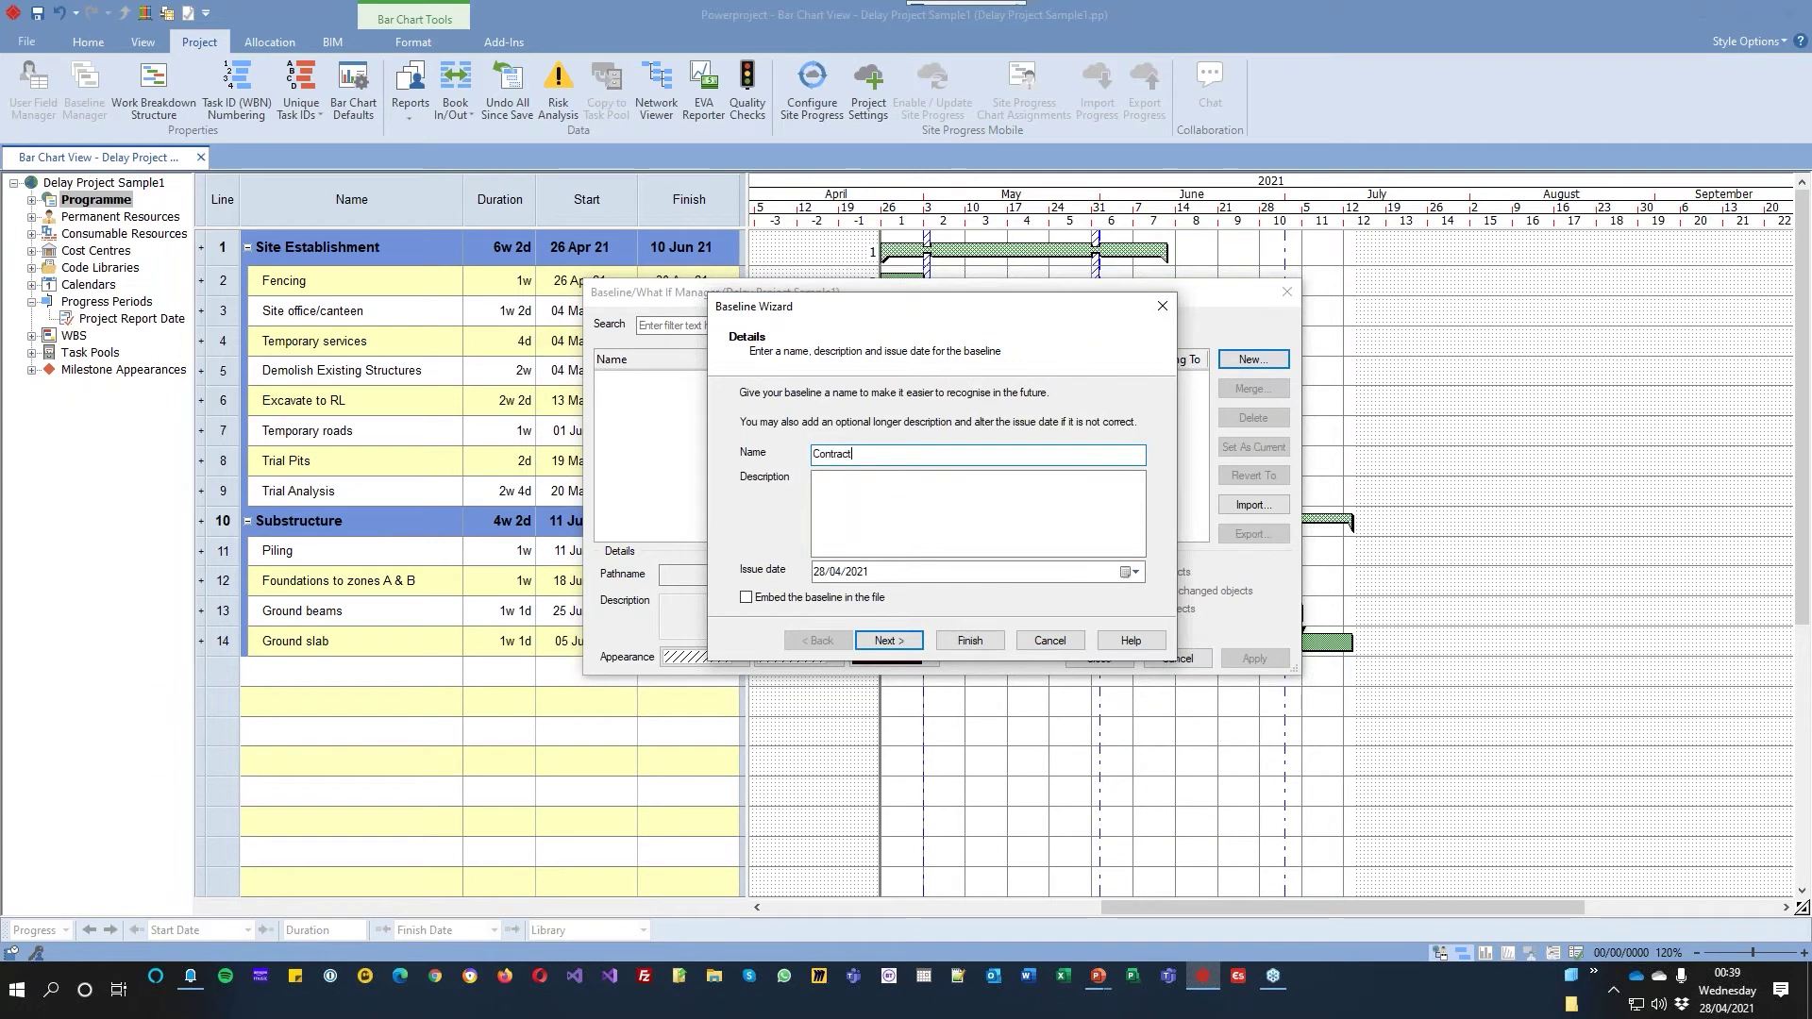
pyautogui.click(969, 643)
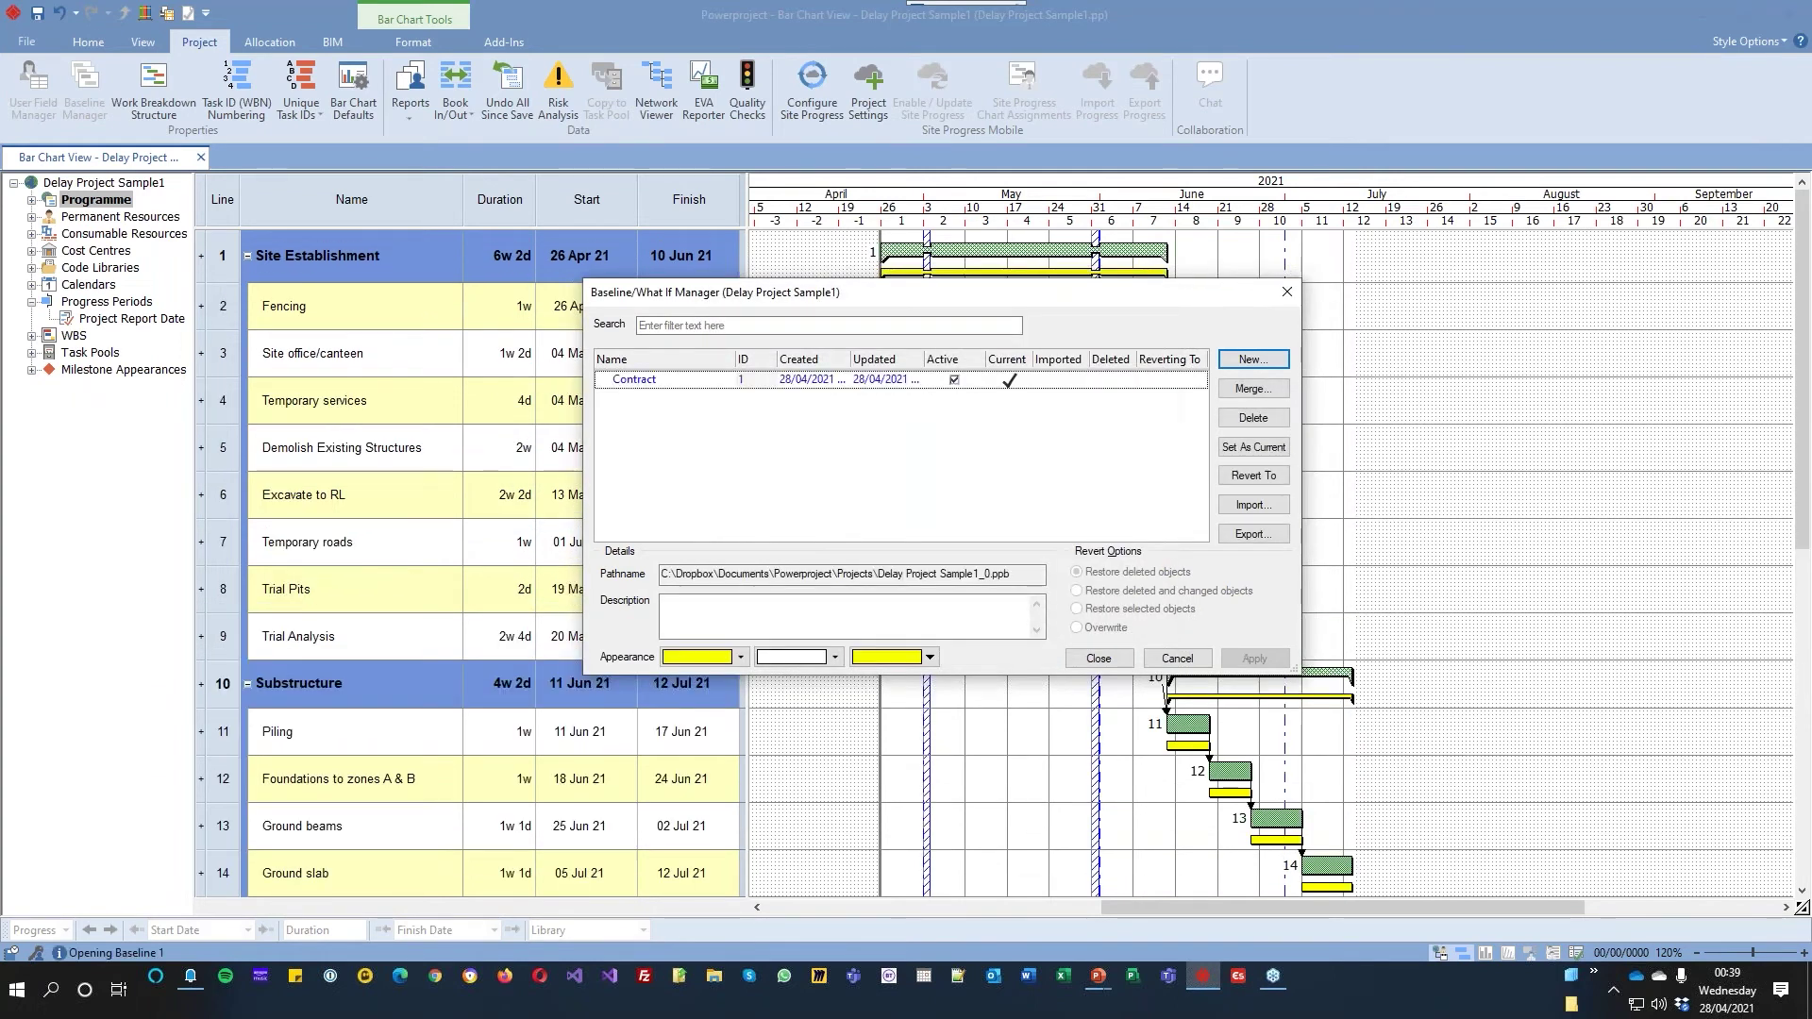
pyautogui.click(1096, 658)
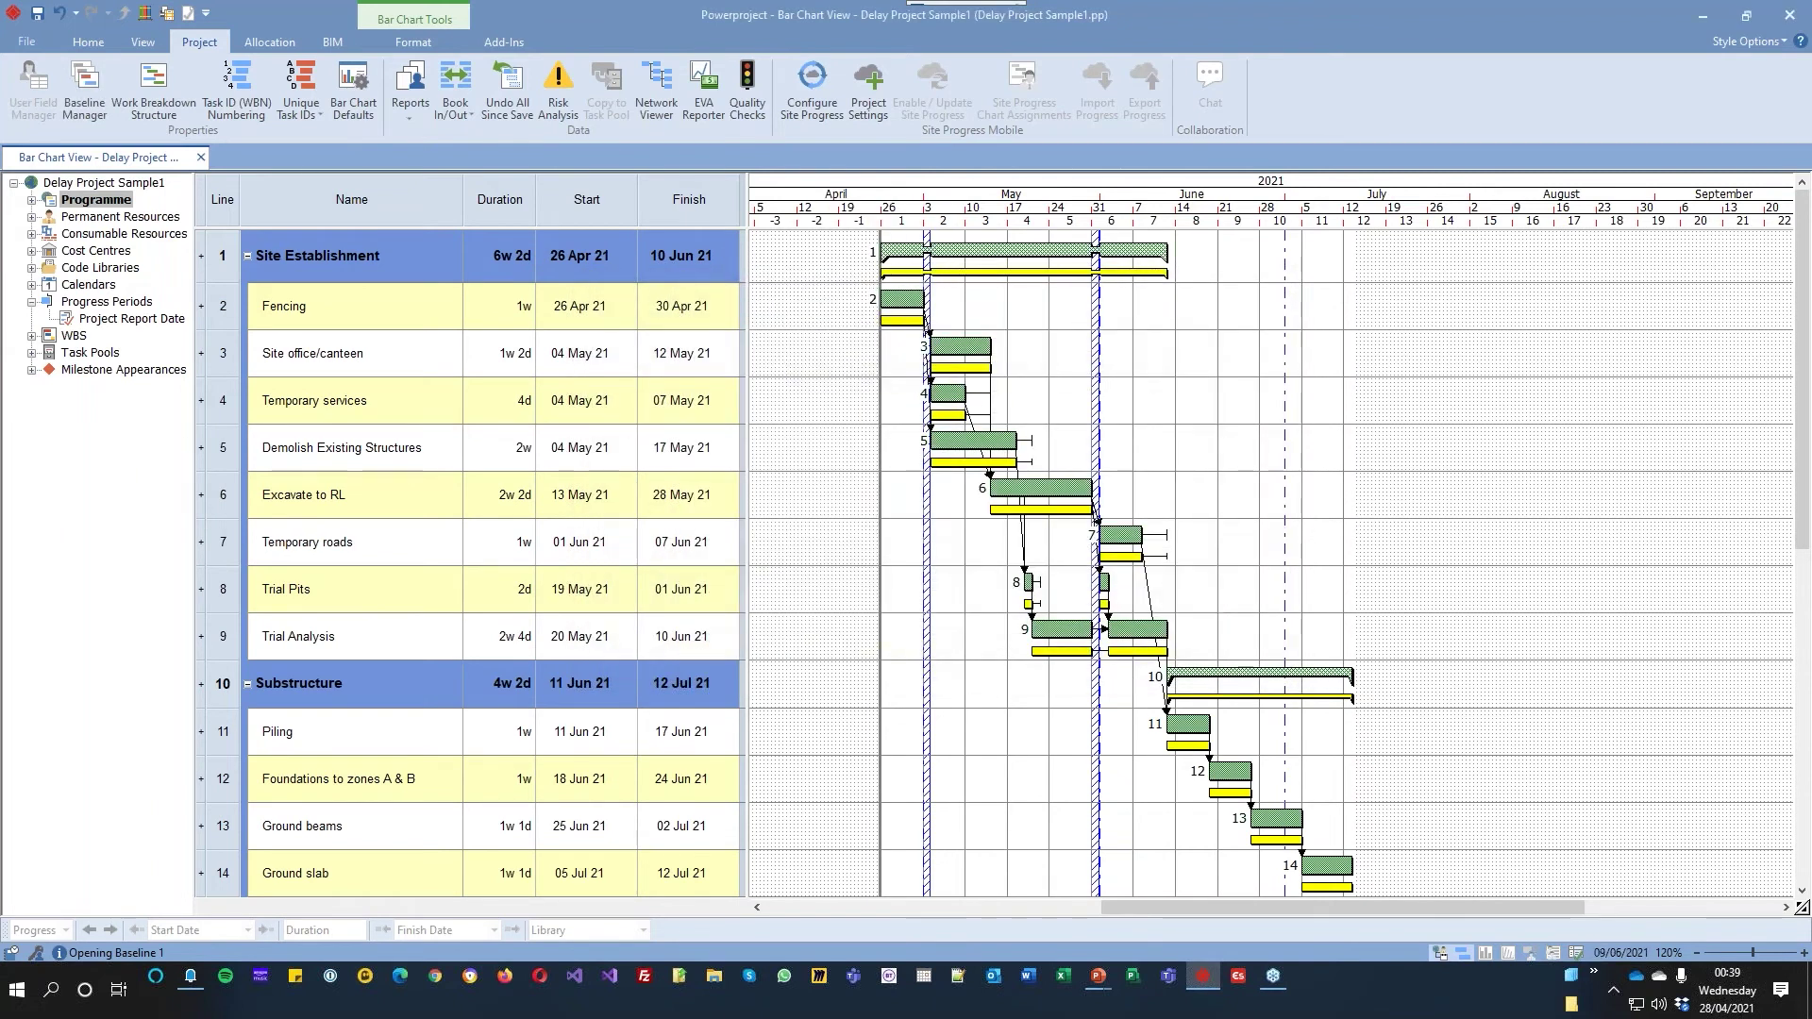
# Extend the Site office/canteen bar to finish on 28 May 21, giving a duration of 3w 4d
pyautogui.scroll(-3, 1377, 698)
pyautogui.scroll(1, 1274, 693)
pyautogui.scroll(2, 1273, 694)
pyautogui.click(920, 322)
pyautogui.click(970, 300)
pyautogui.moveTo(994, 345); pyautogui.dragTo(1092, 346)
# Reschedule the programme to push the longer Site office/canteen task through the linked tasks
pyautogui.click(88, 41)
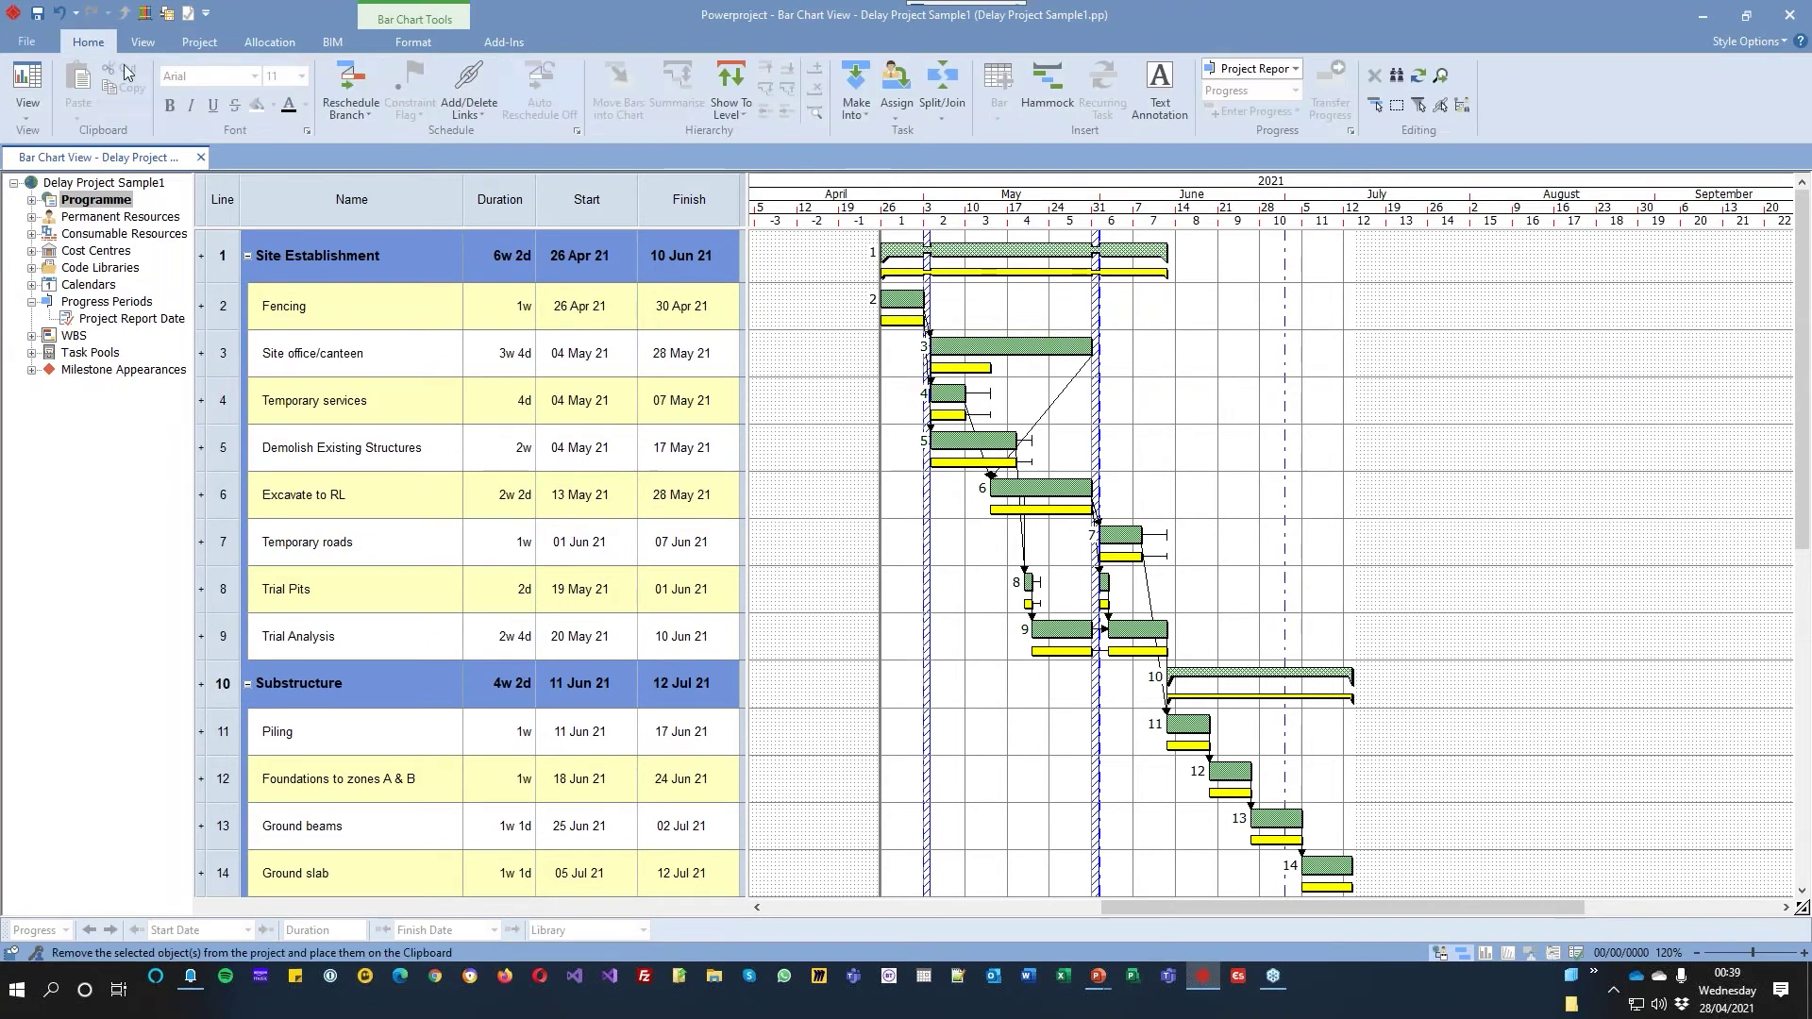
pyautogui.click(350, 78)
pyautogui.click(1302, 759)
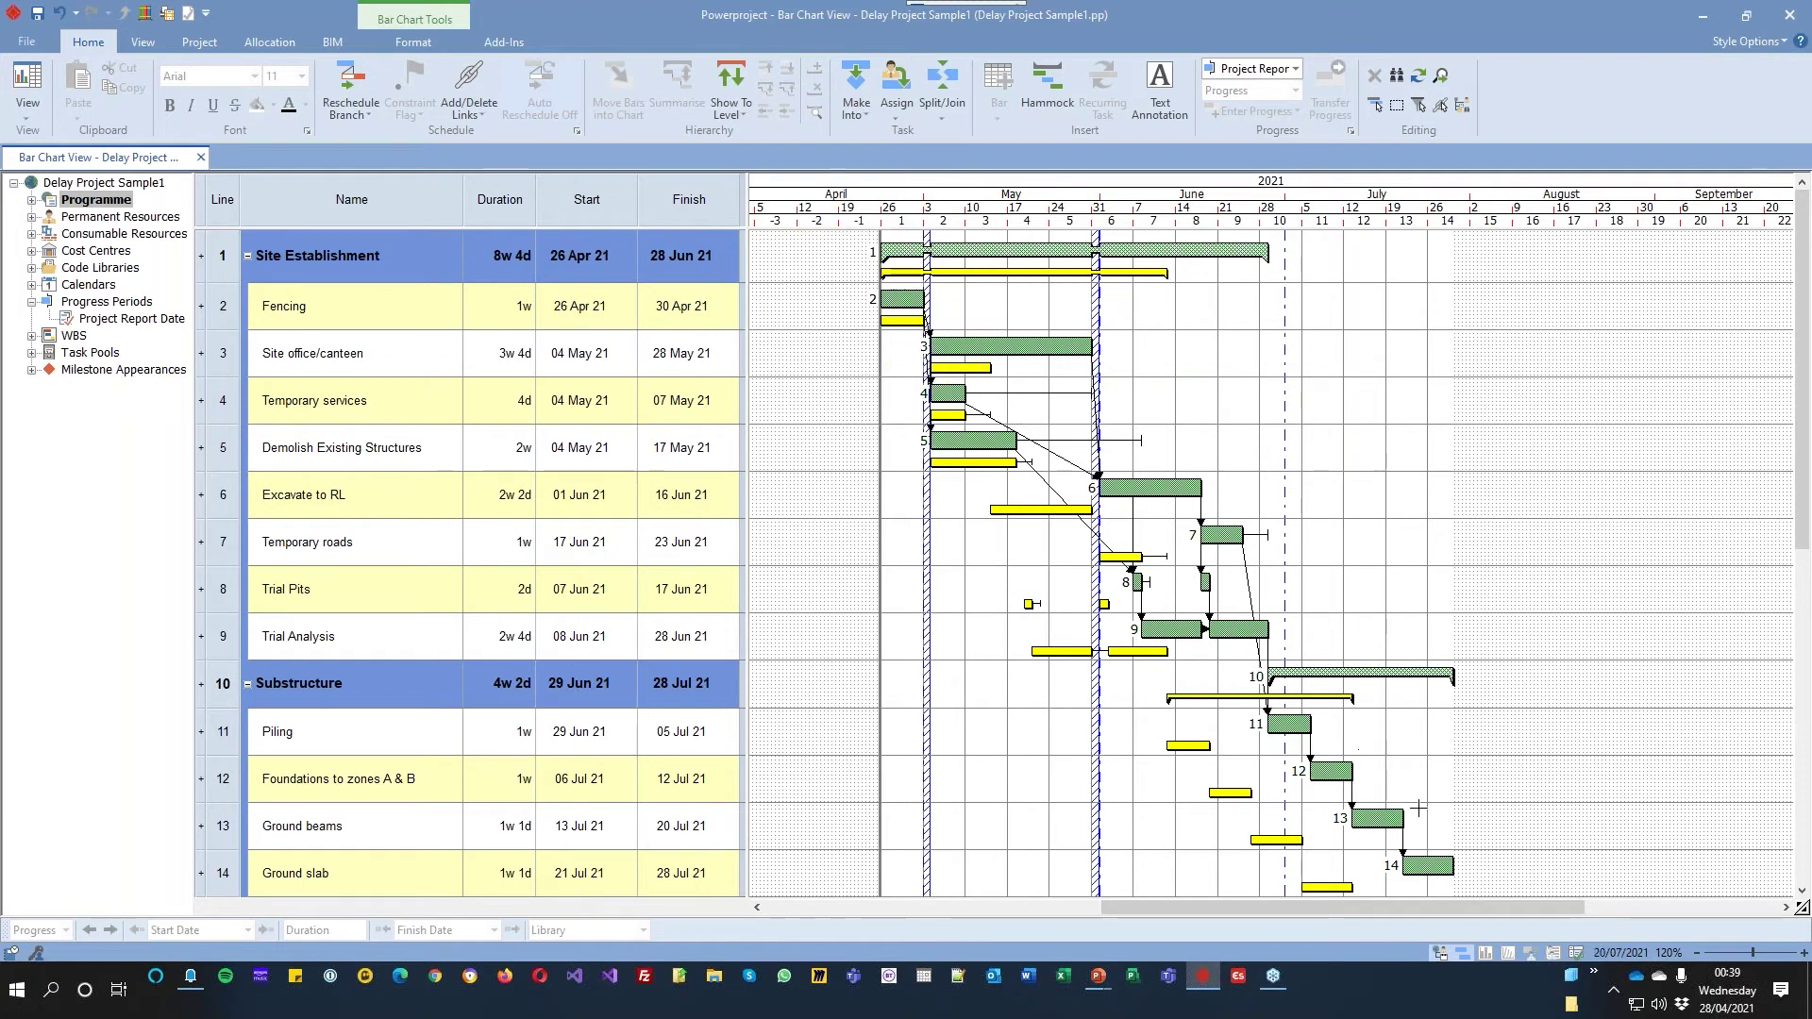
# Compare the rescheduled bars with the baseline bars and review the Contract entry in the Baseline/What If Manager
pyautogui.scroll(-2, 1487, 785)
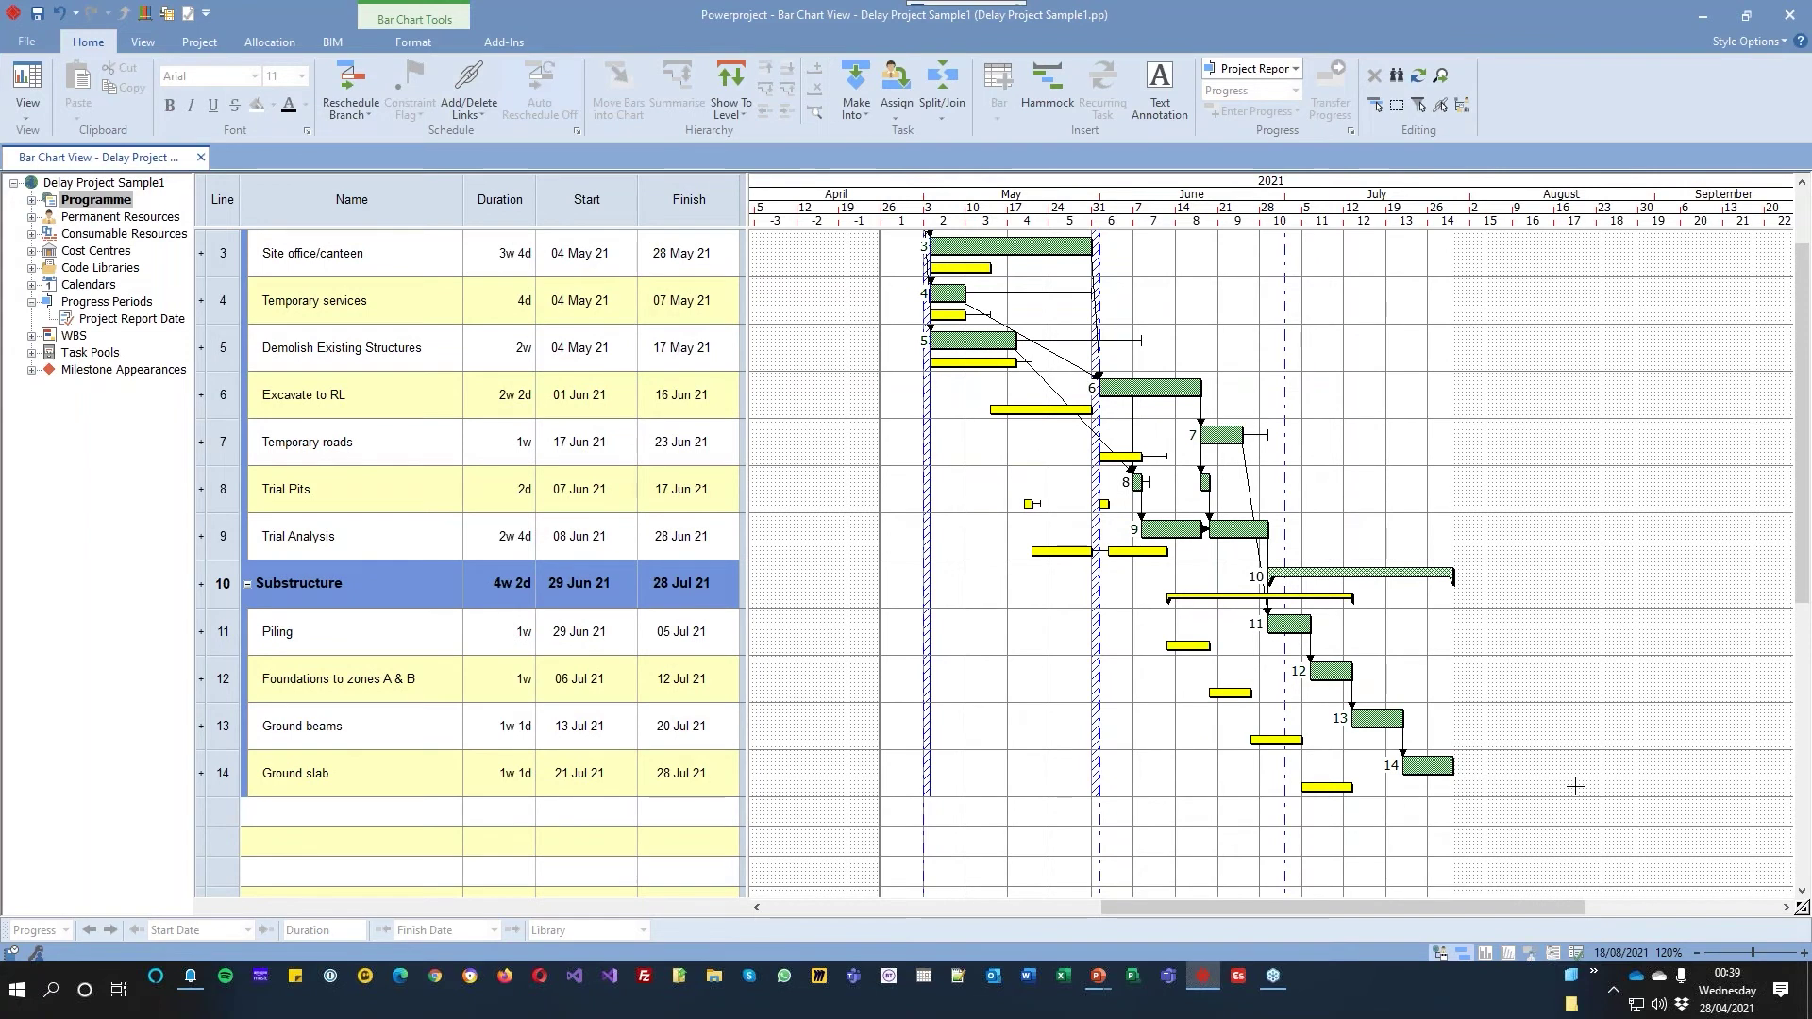
pyautogui.scroll(2, 944, 383)
pyautogui.moveTo(953, 386); pyautogui.dragTo(946, 387)
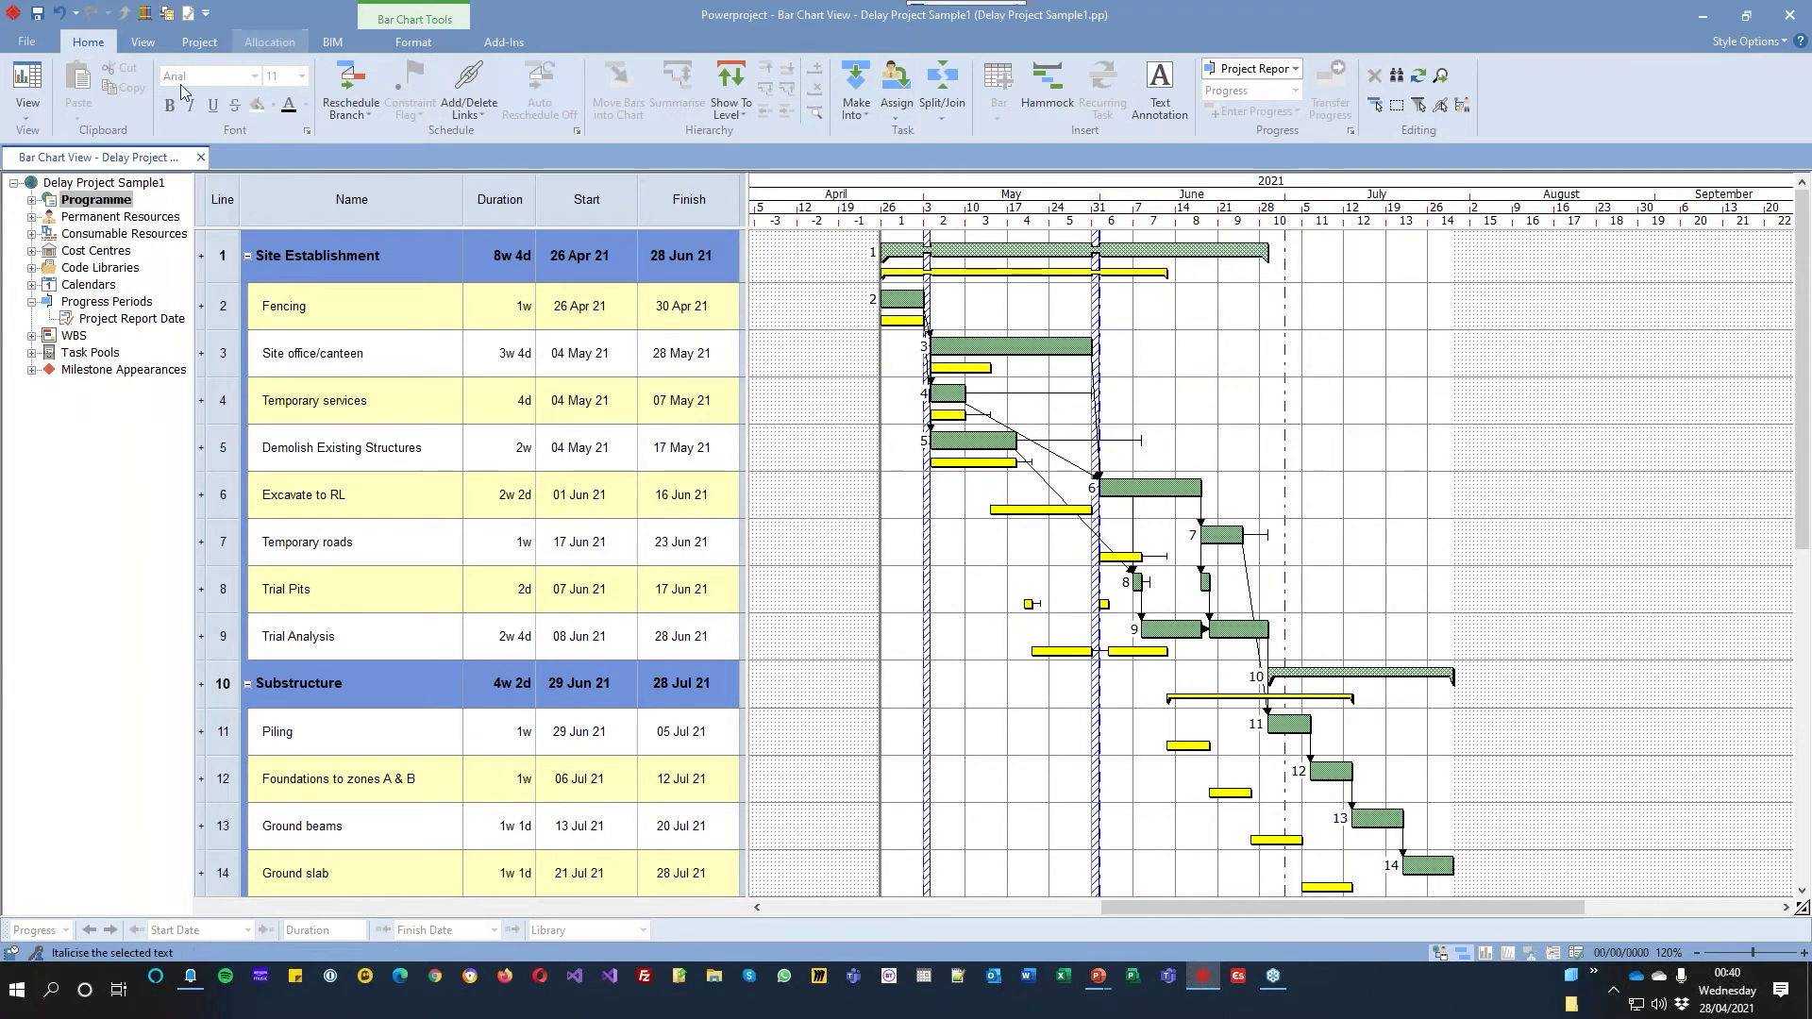
pyautogui.click(194, 44)
pyautogui.click(85, 90)
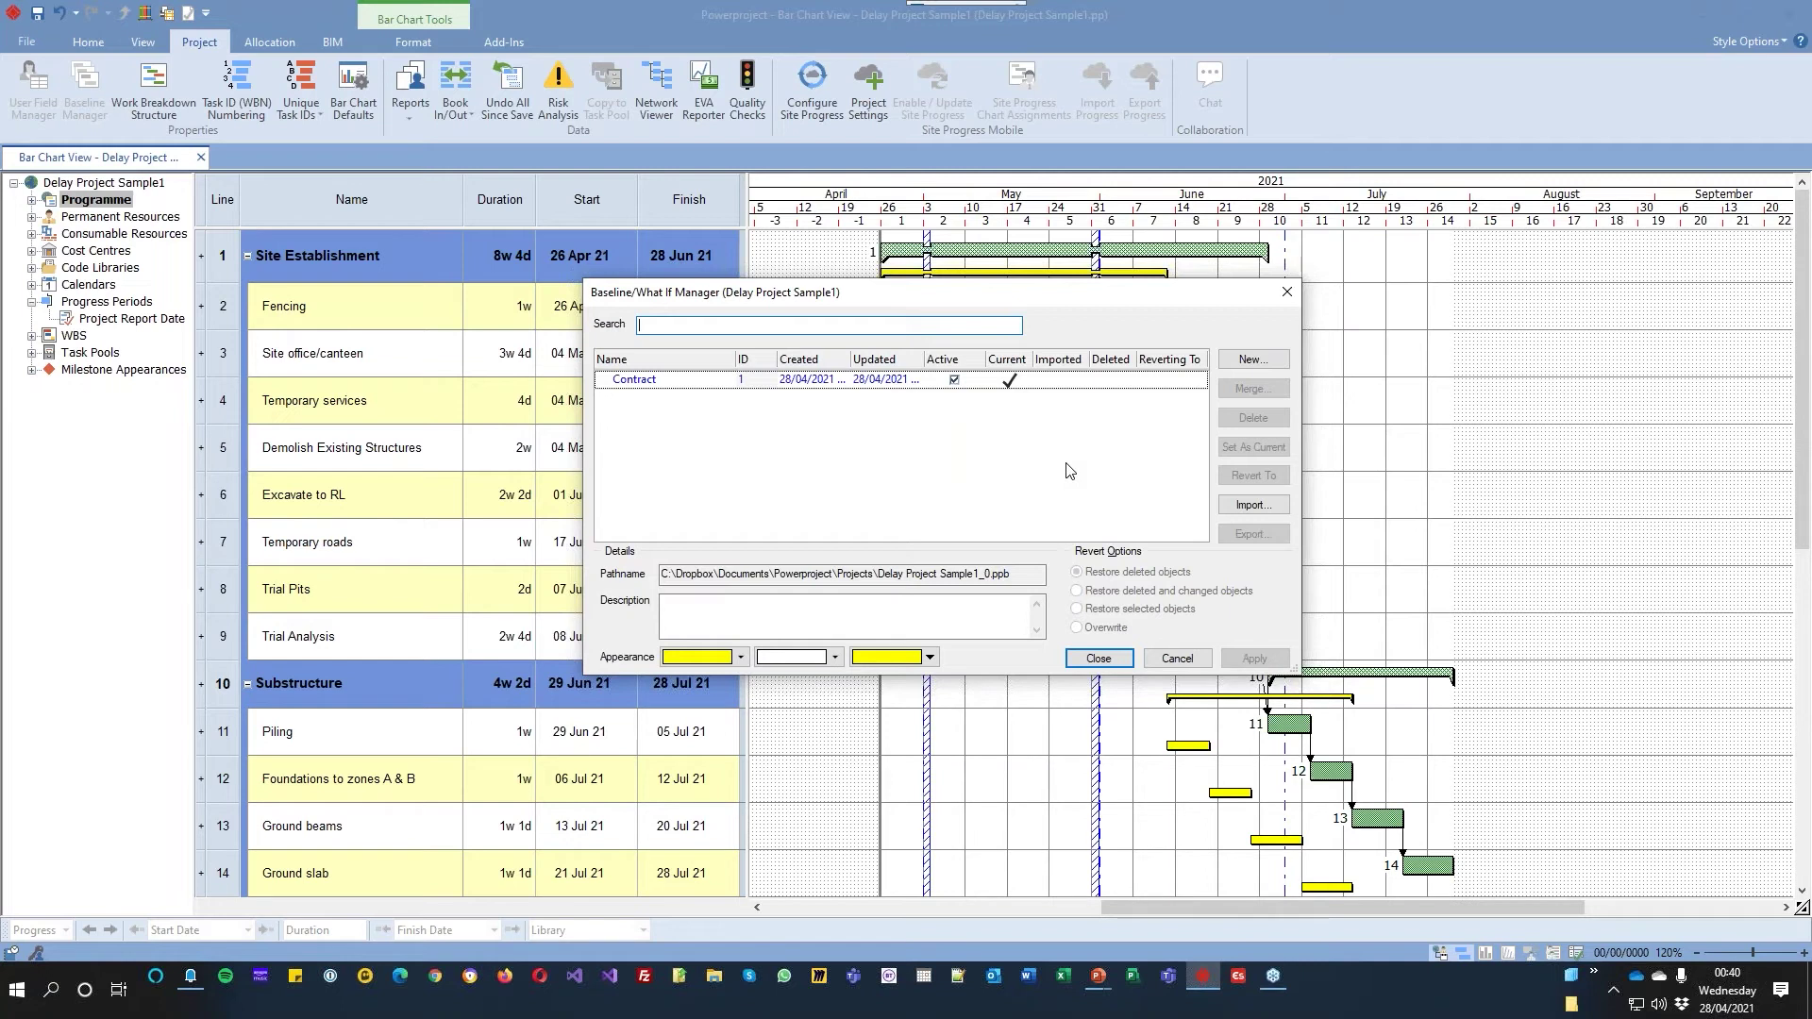
pyautogui.moveTo(1111, 294); pyautogui.dragTo(1102, 219)
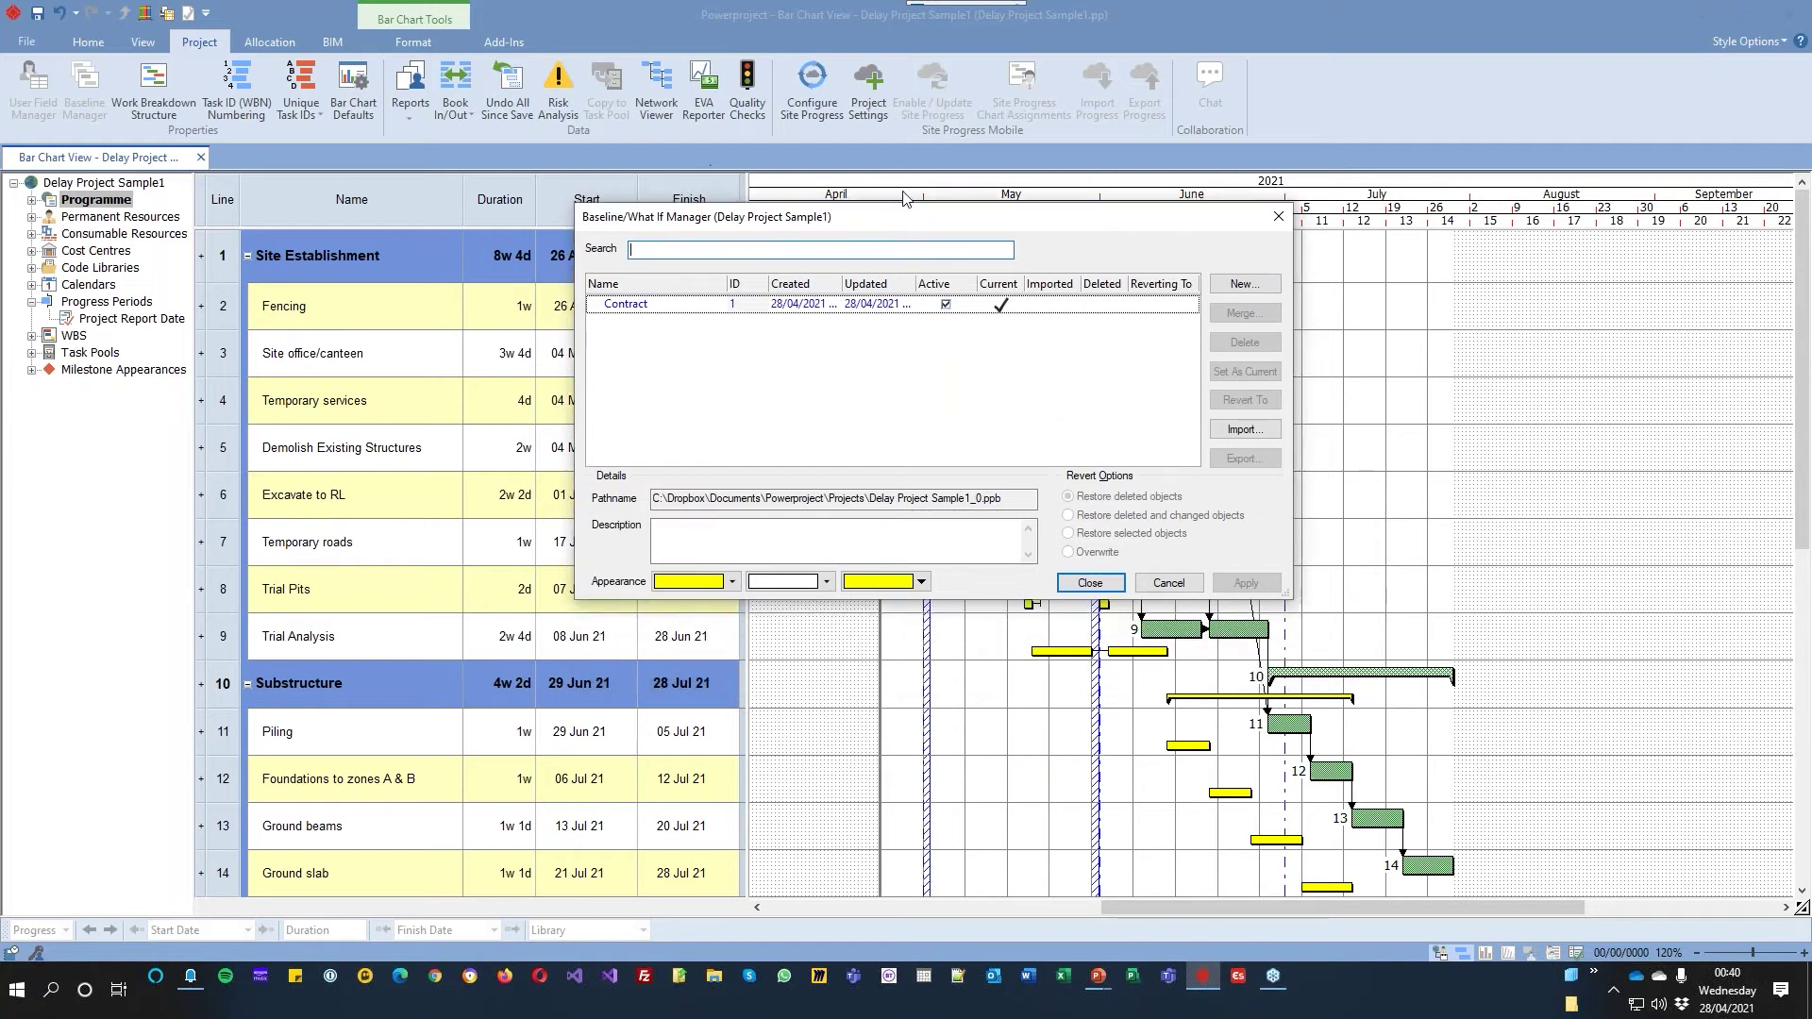
pyautogui.click(1106, 586)
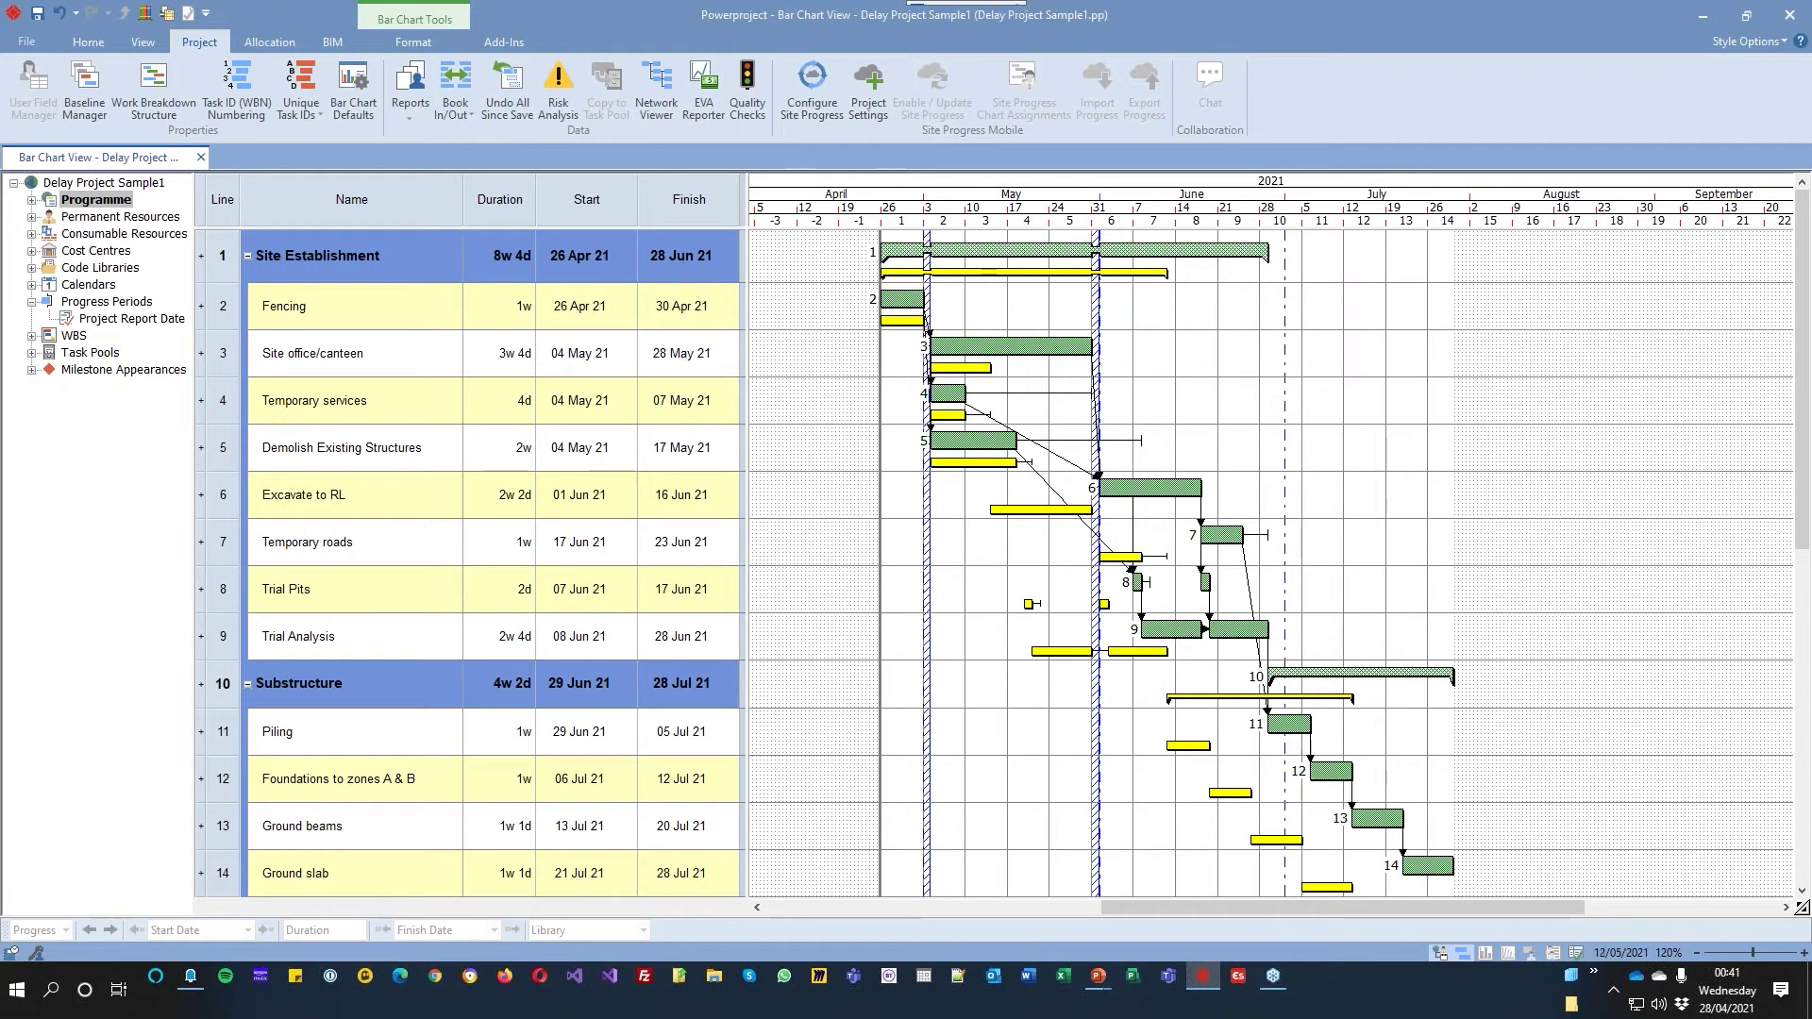
# Hide the Contract baseline on the bar chart
pyautogui.click(415, 40)
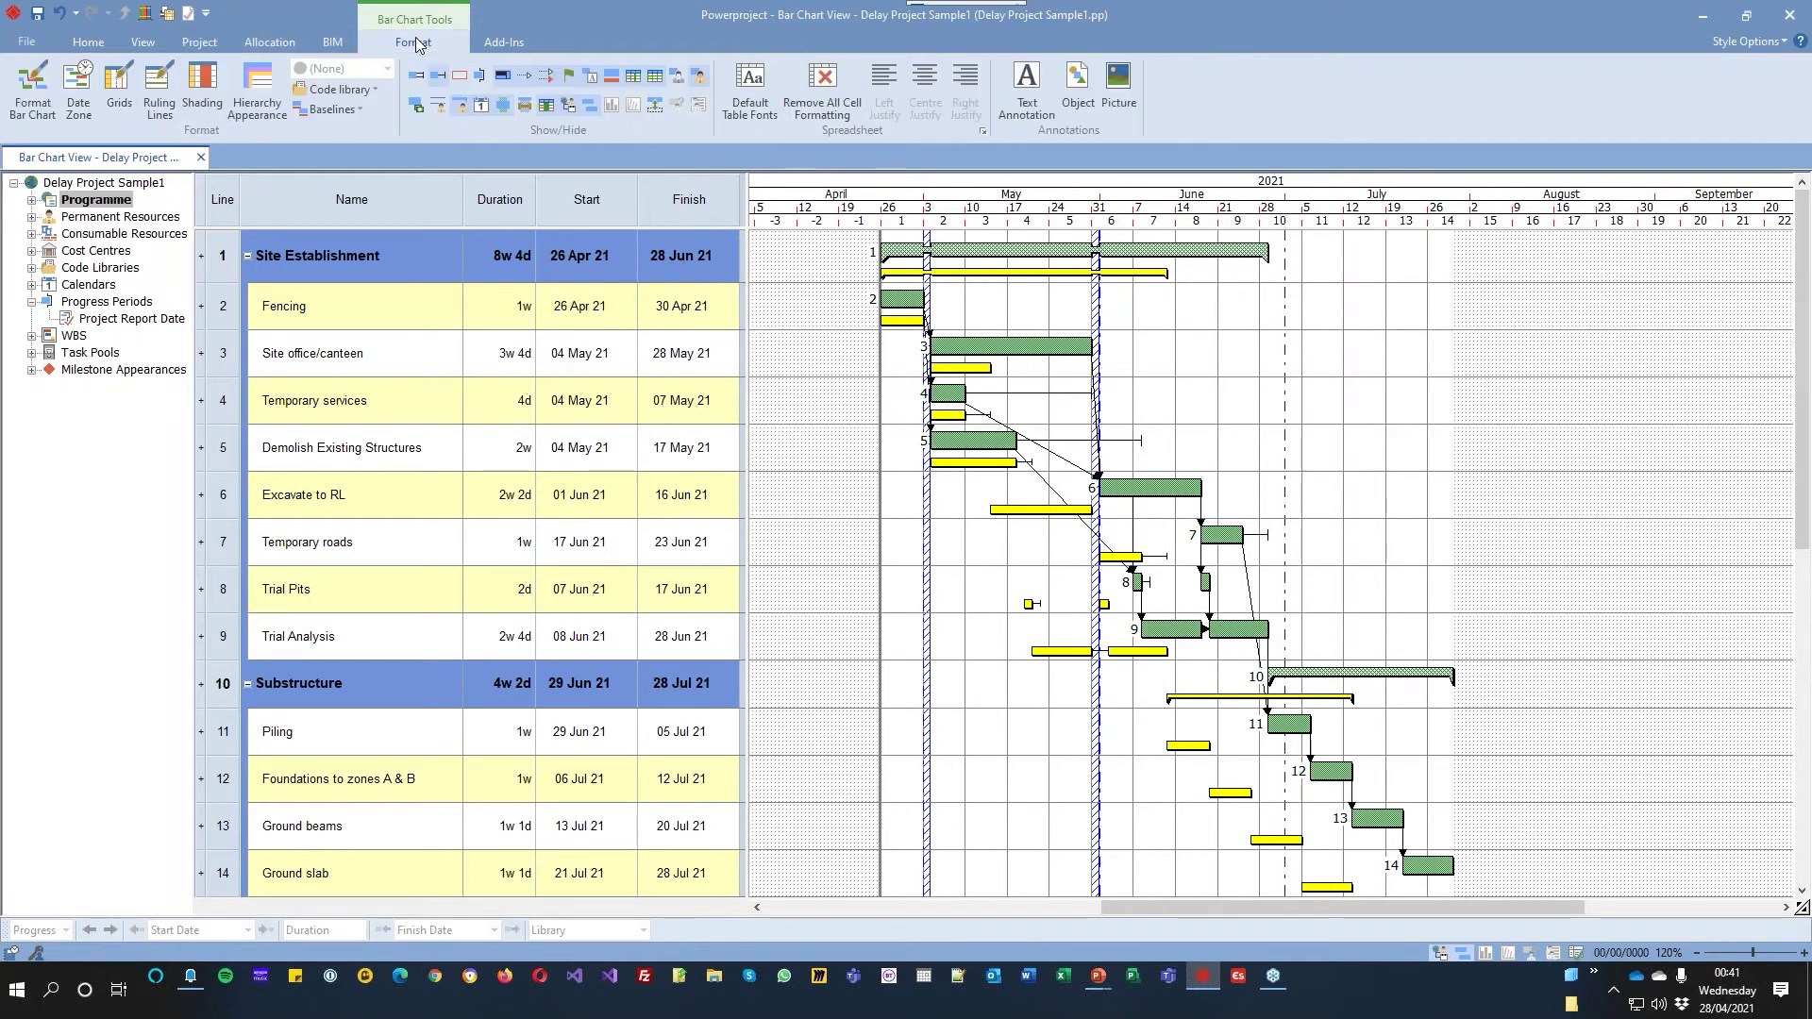
pyautogui.click(355, 106)
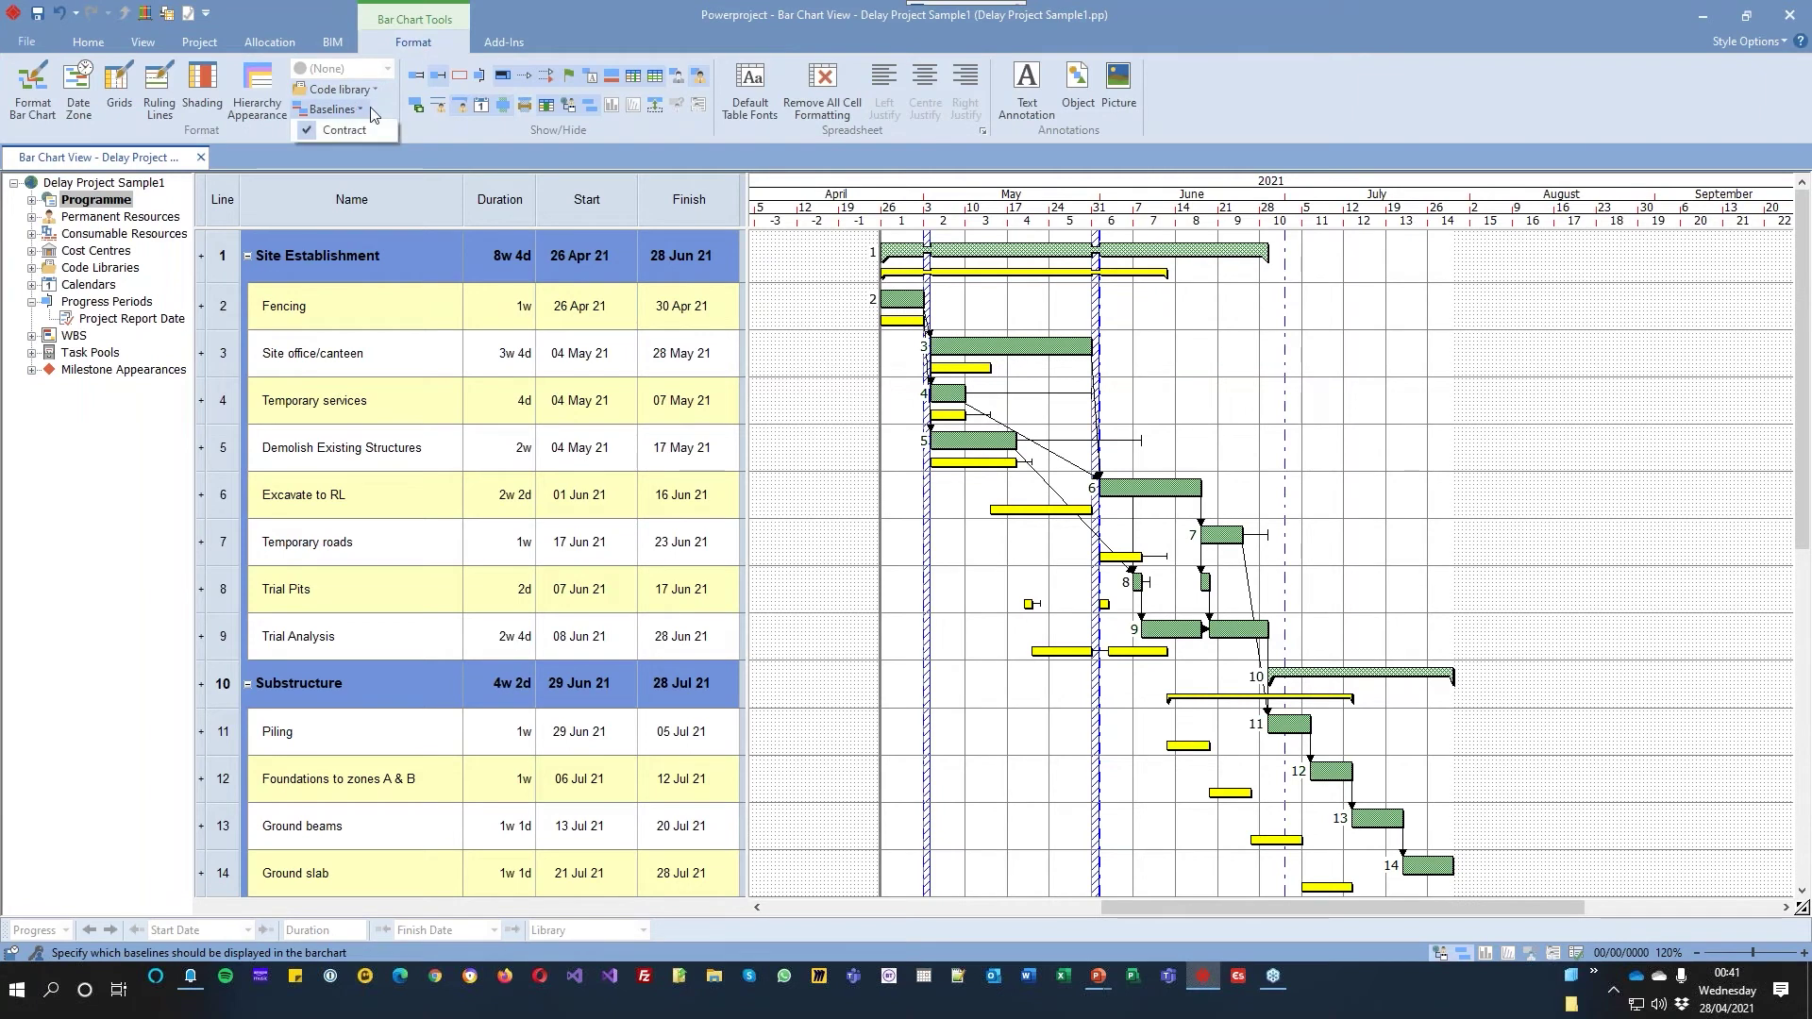
pyautogui.click(371, 132)
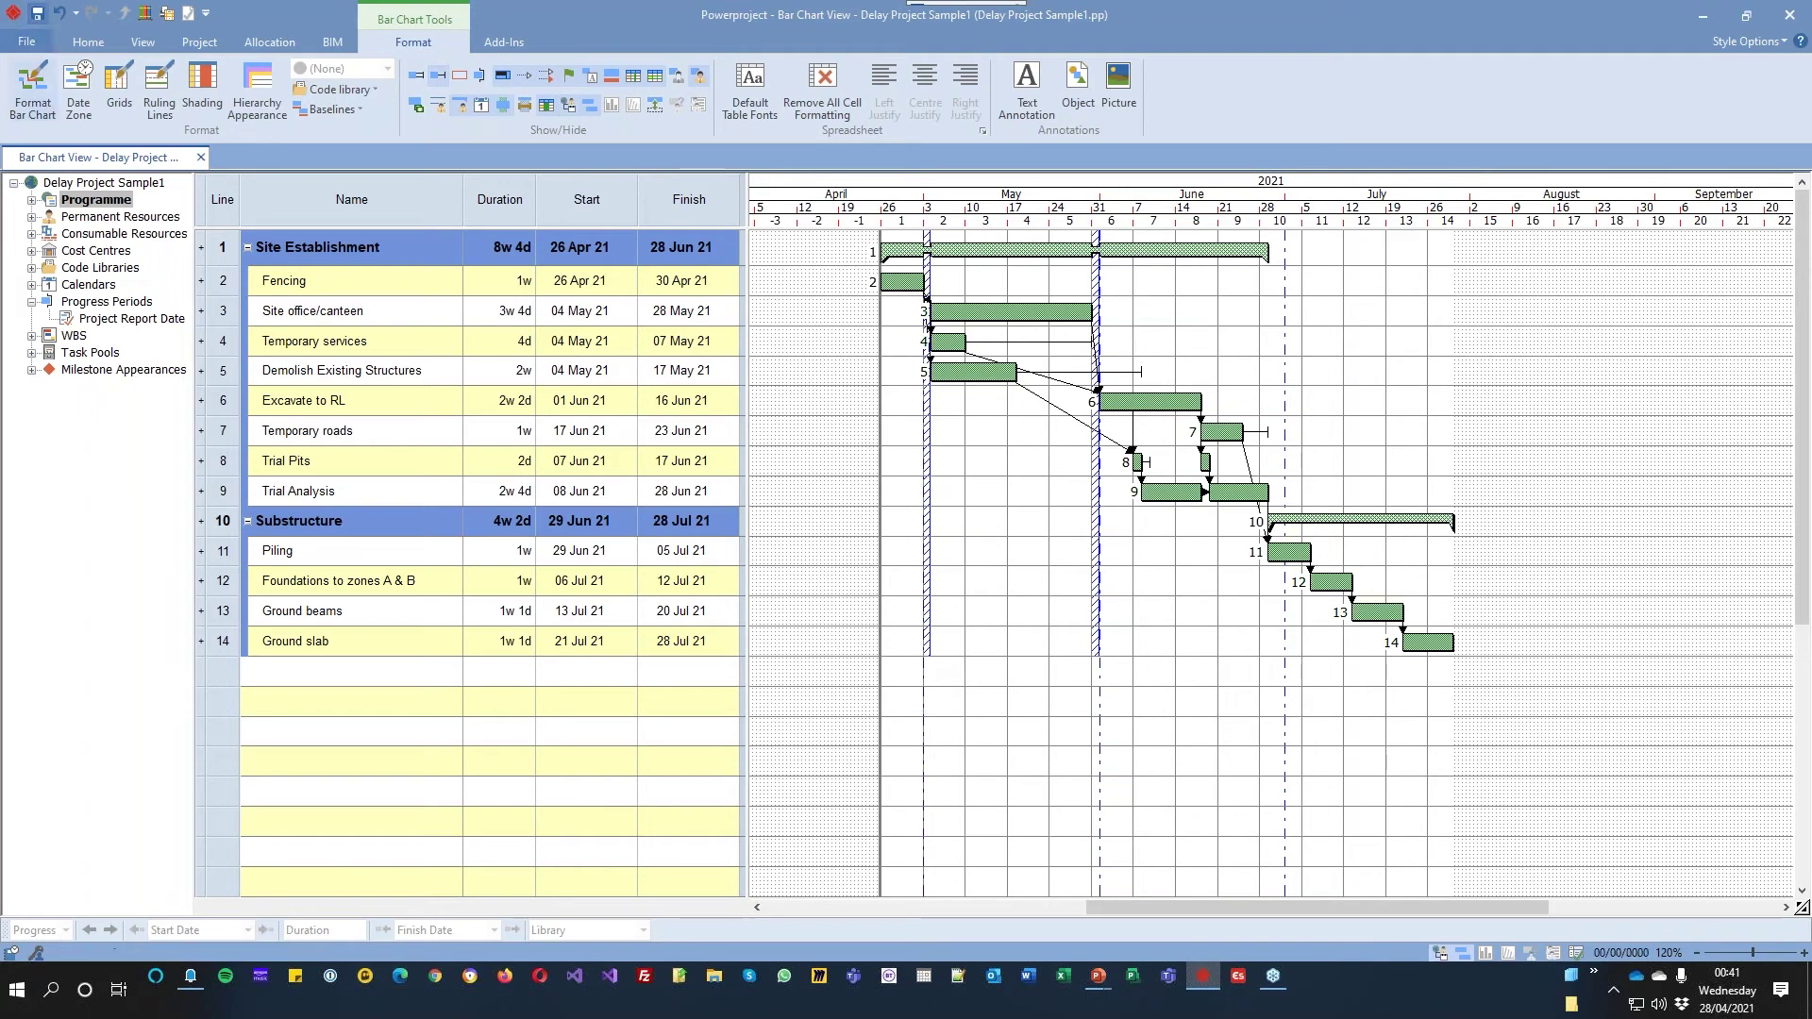
# Undo the last reschedule and the Site office/canteen finish date change
pyautogui.click(60, 13)
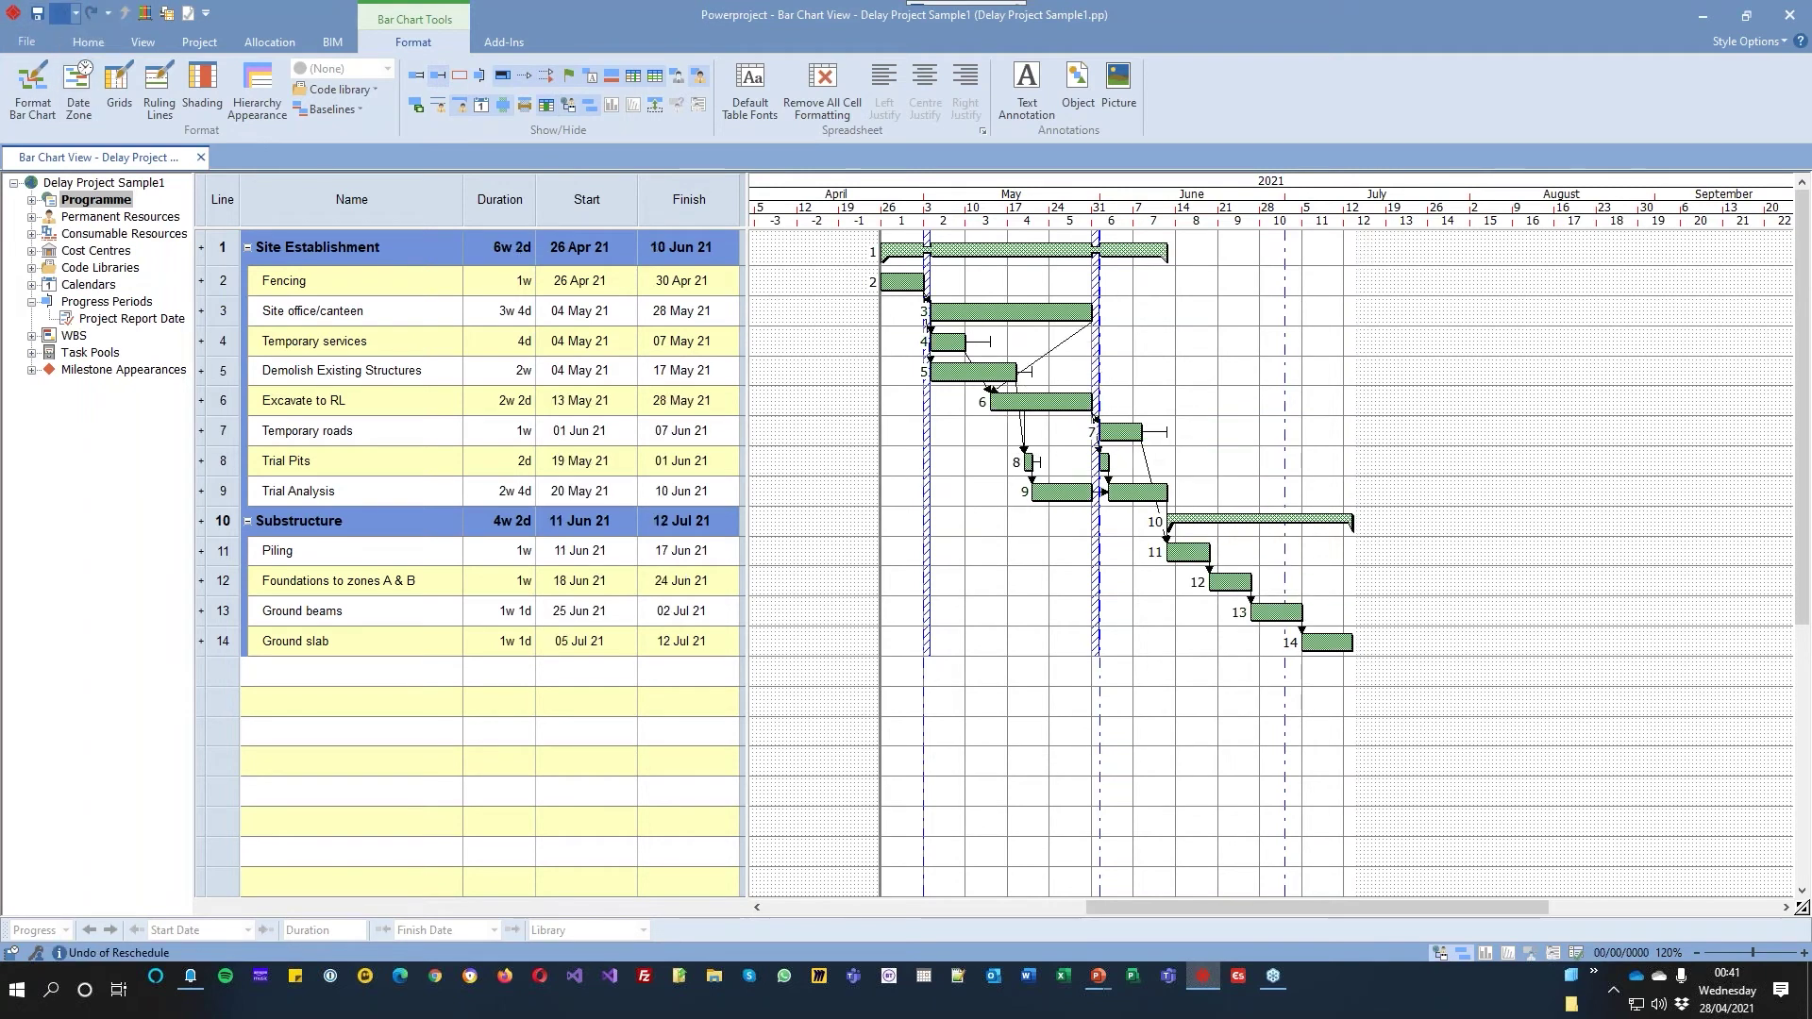
pyautogui.click(59, 13)
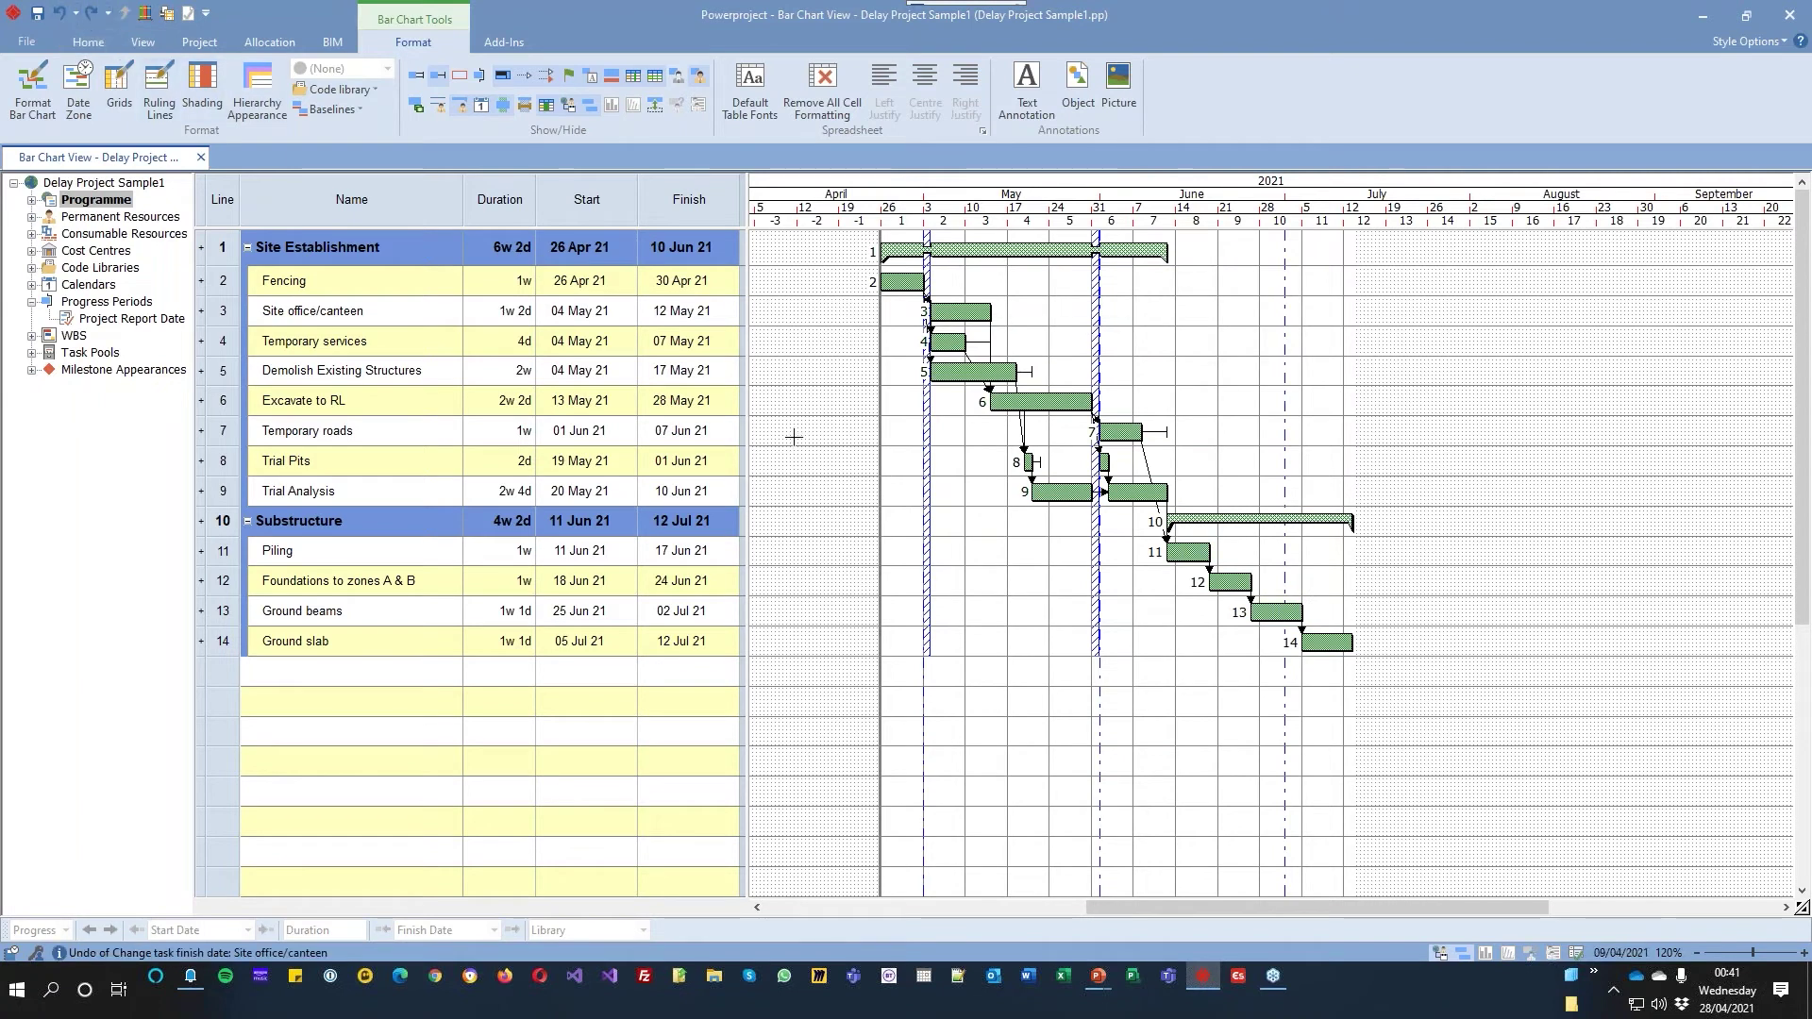
# Switch the Contract baseline display on and off again to compare it with the original programme
pyautogui.click(336, 106)
pyautogui.click(366, 133)
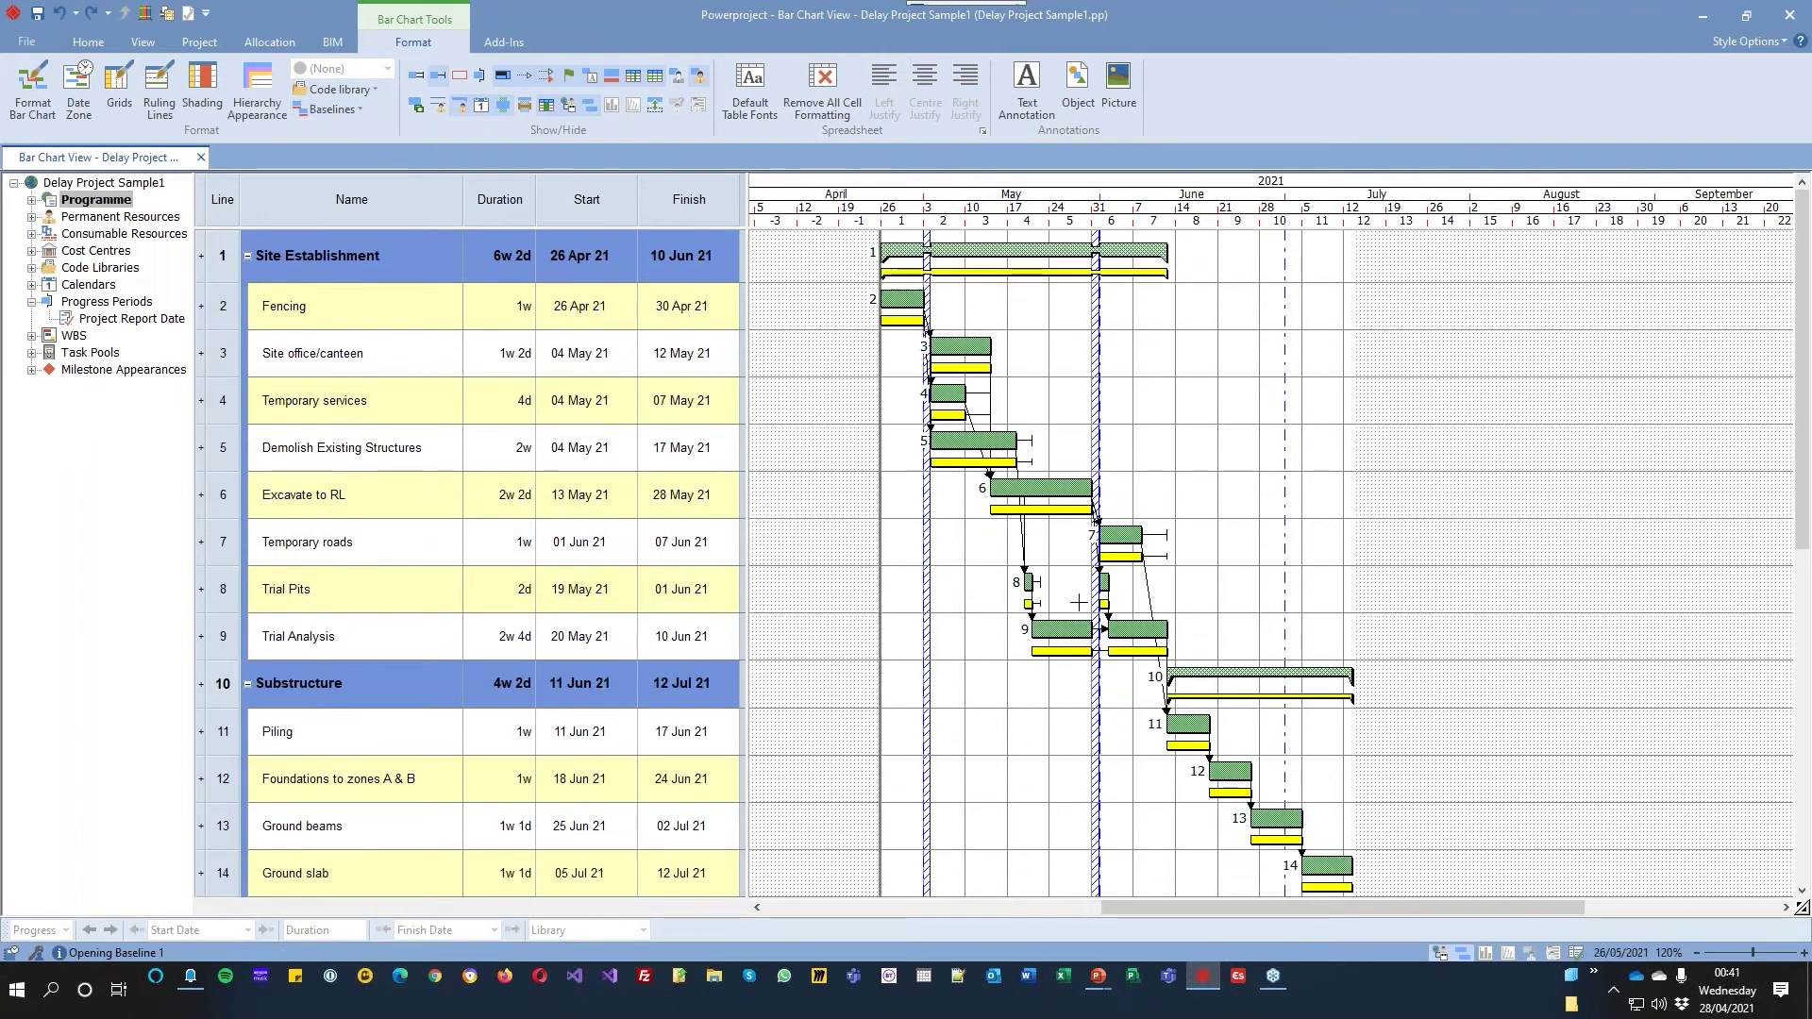
pyautogui.click(336, 109)
pyautogui.click(342, 131)
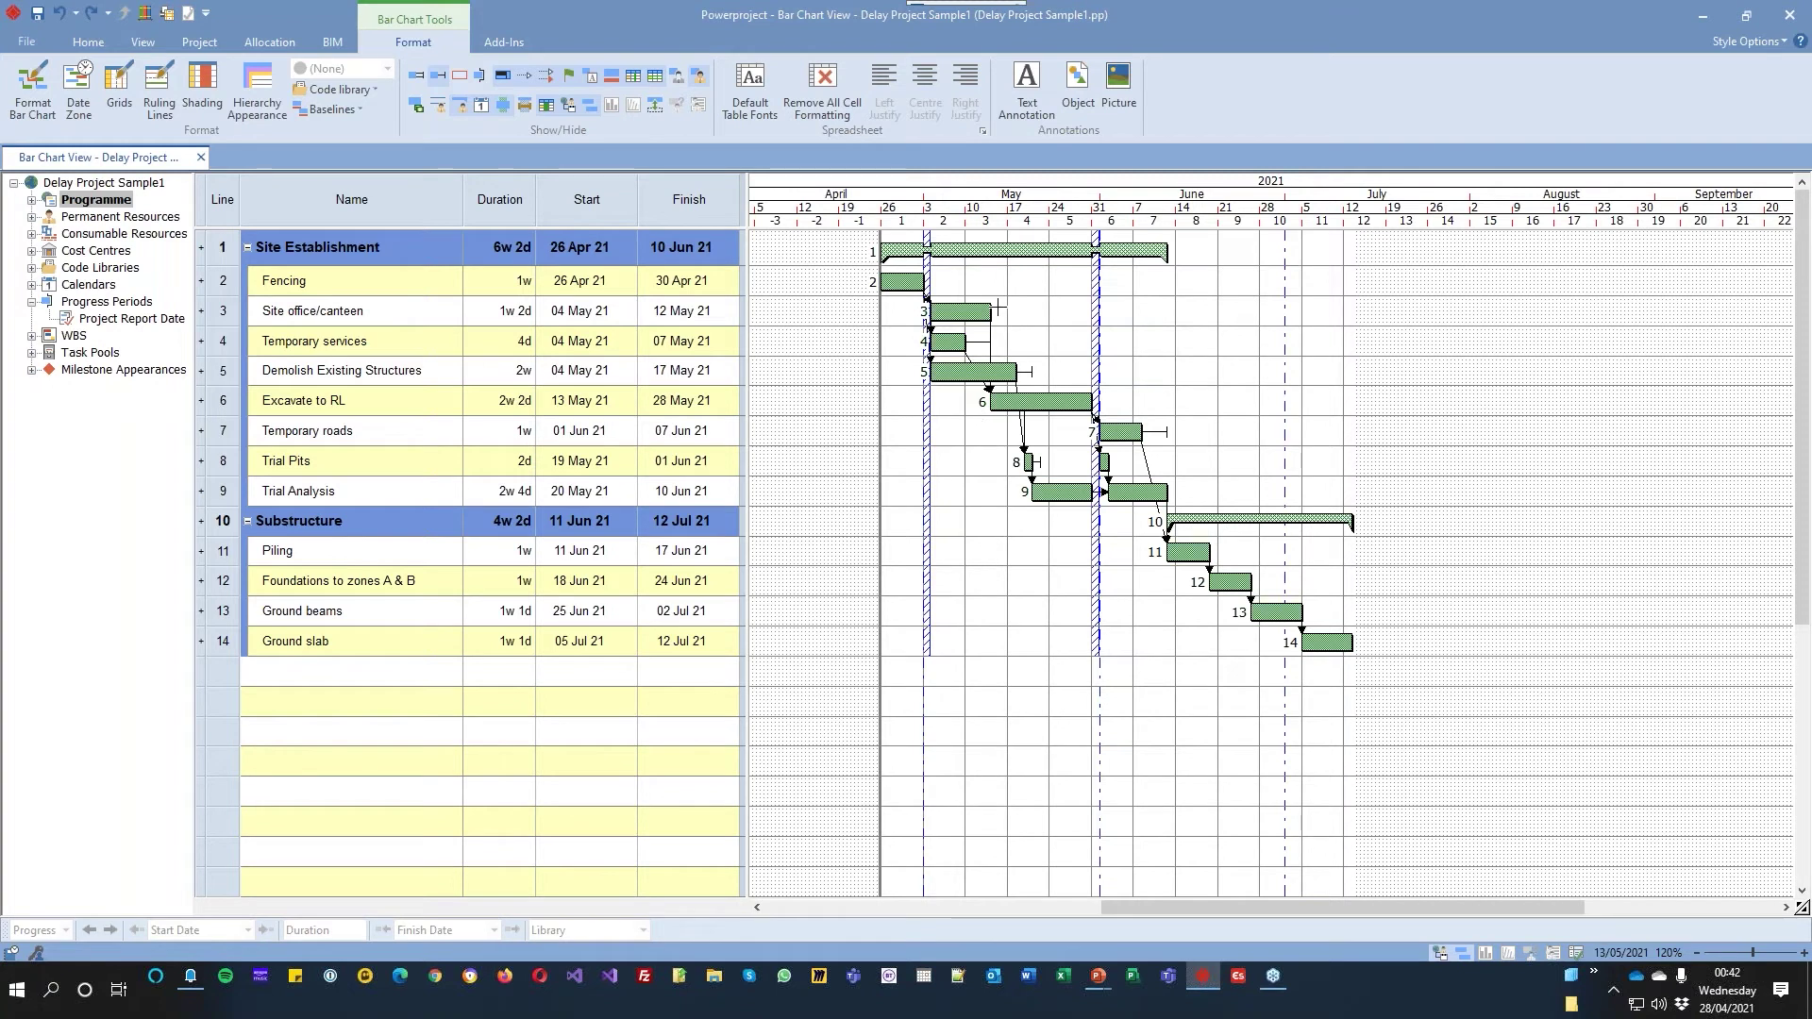
# Extend Site office/canteen to 3w, finishing on 24 May 21, and reschedule the programme
pyautogui.moveTo(993, 308); pyautogui.dragTo(1059, 316)
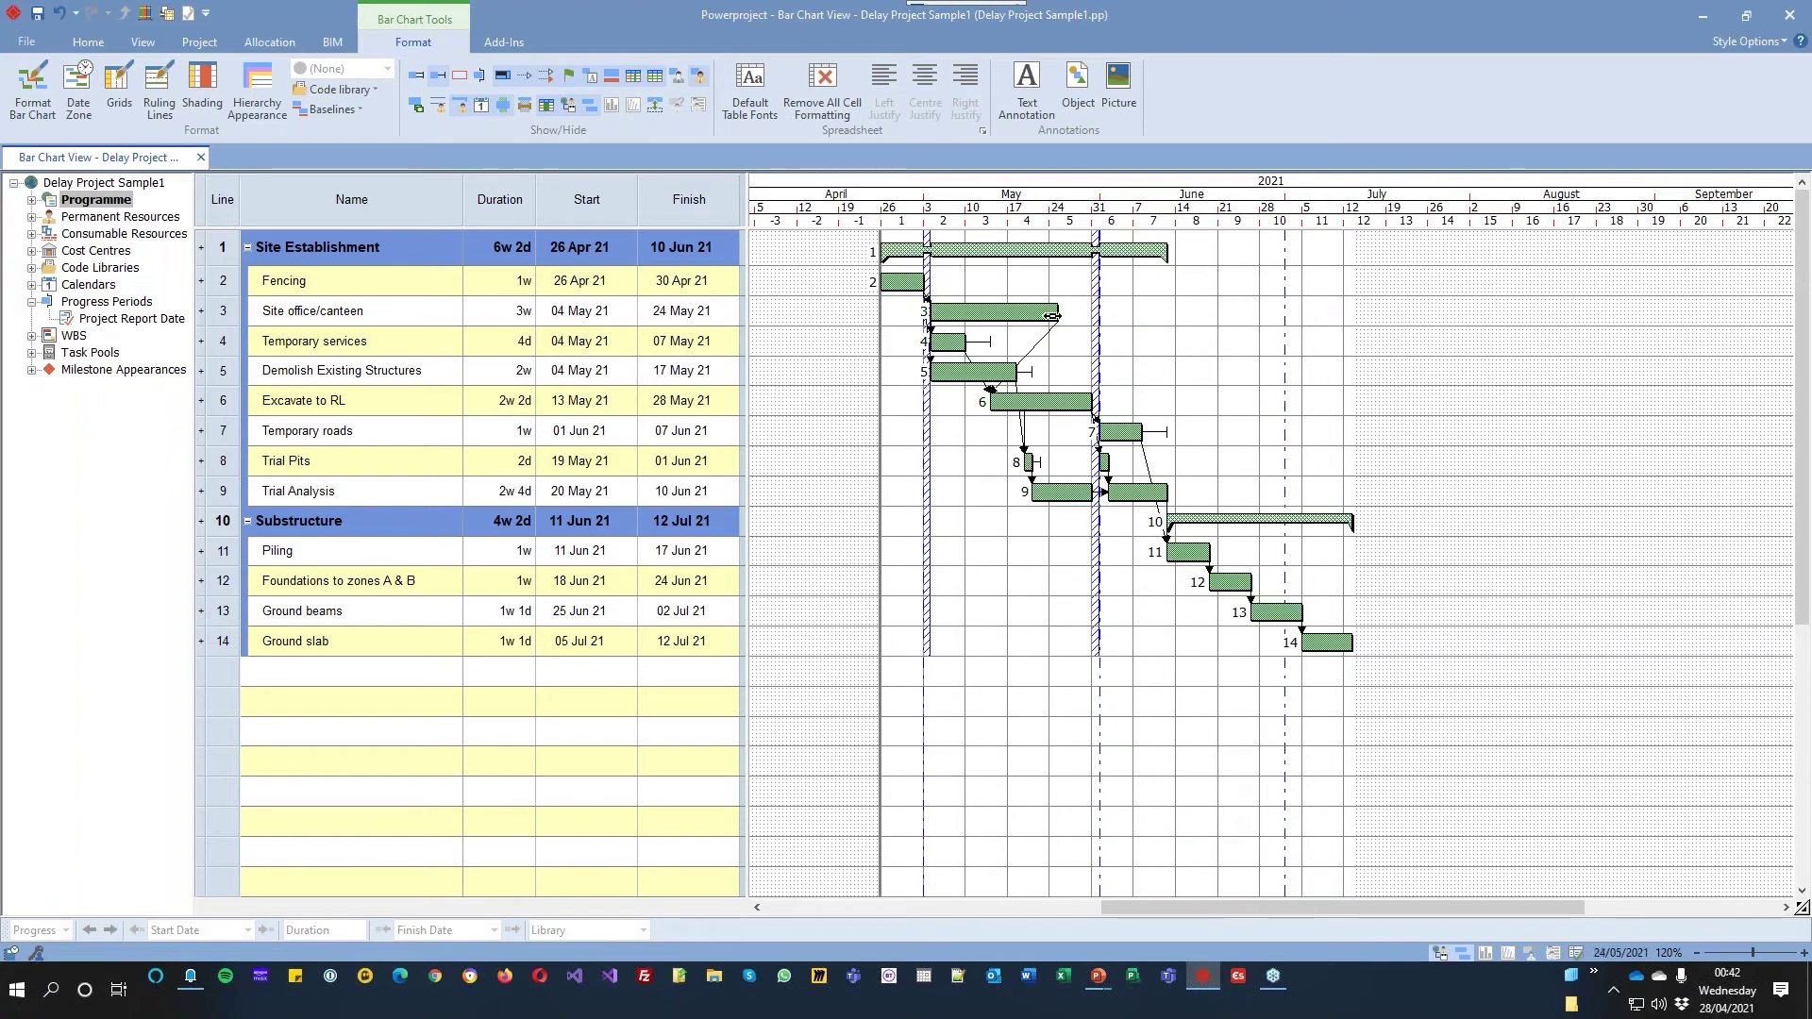
pyautogui.click(91, 43)
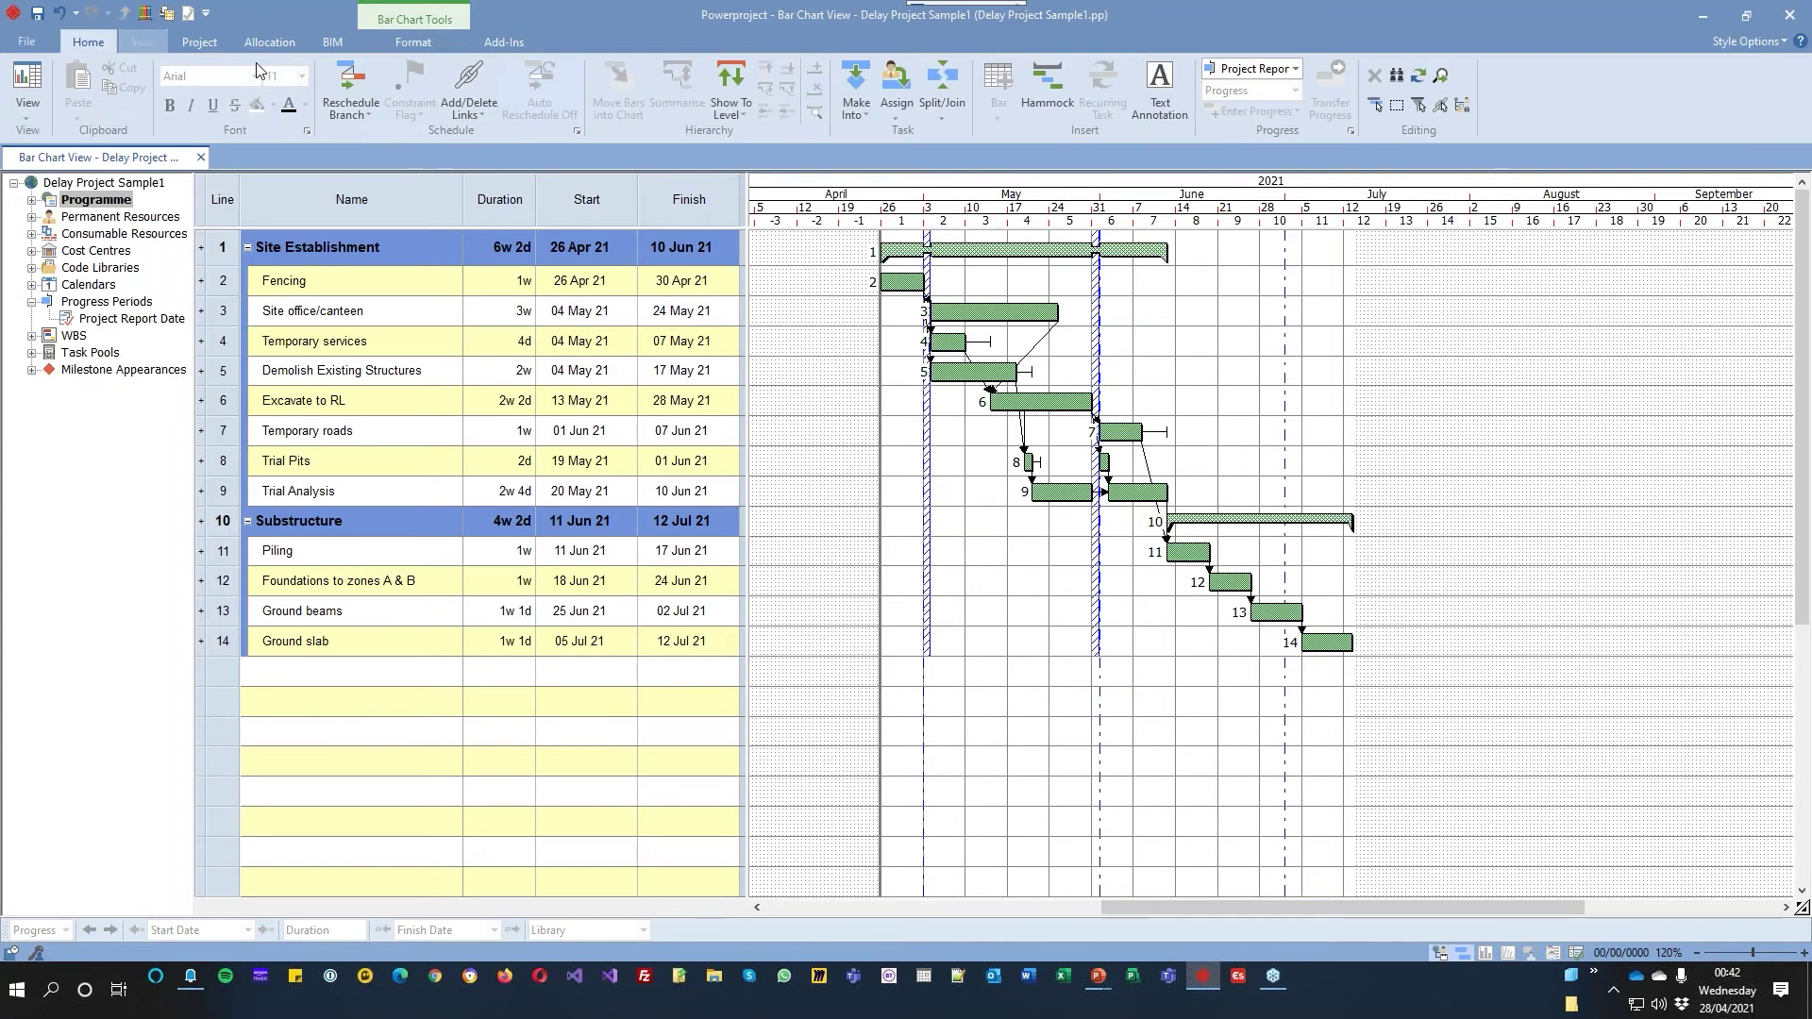
pyautogui.click(350, 83)
pyautogui.click(998, 537)
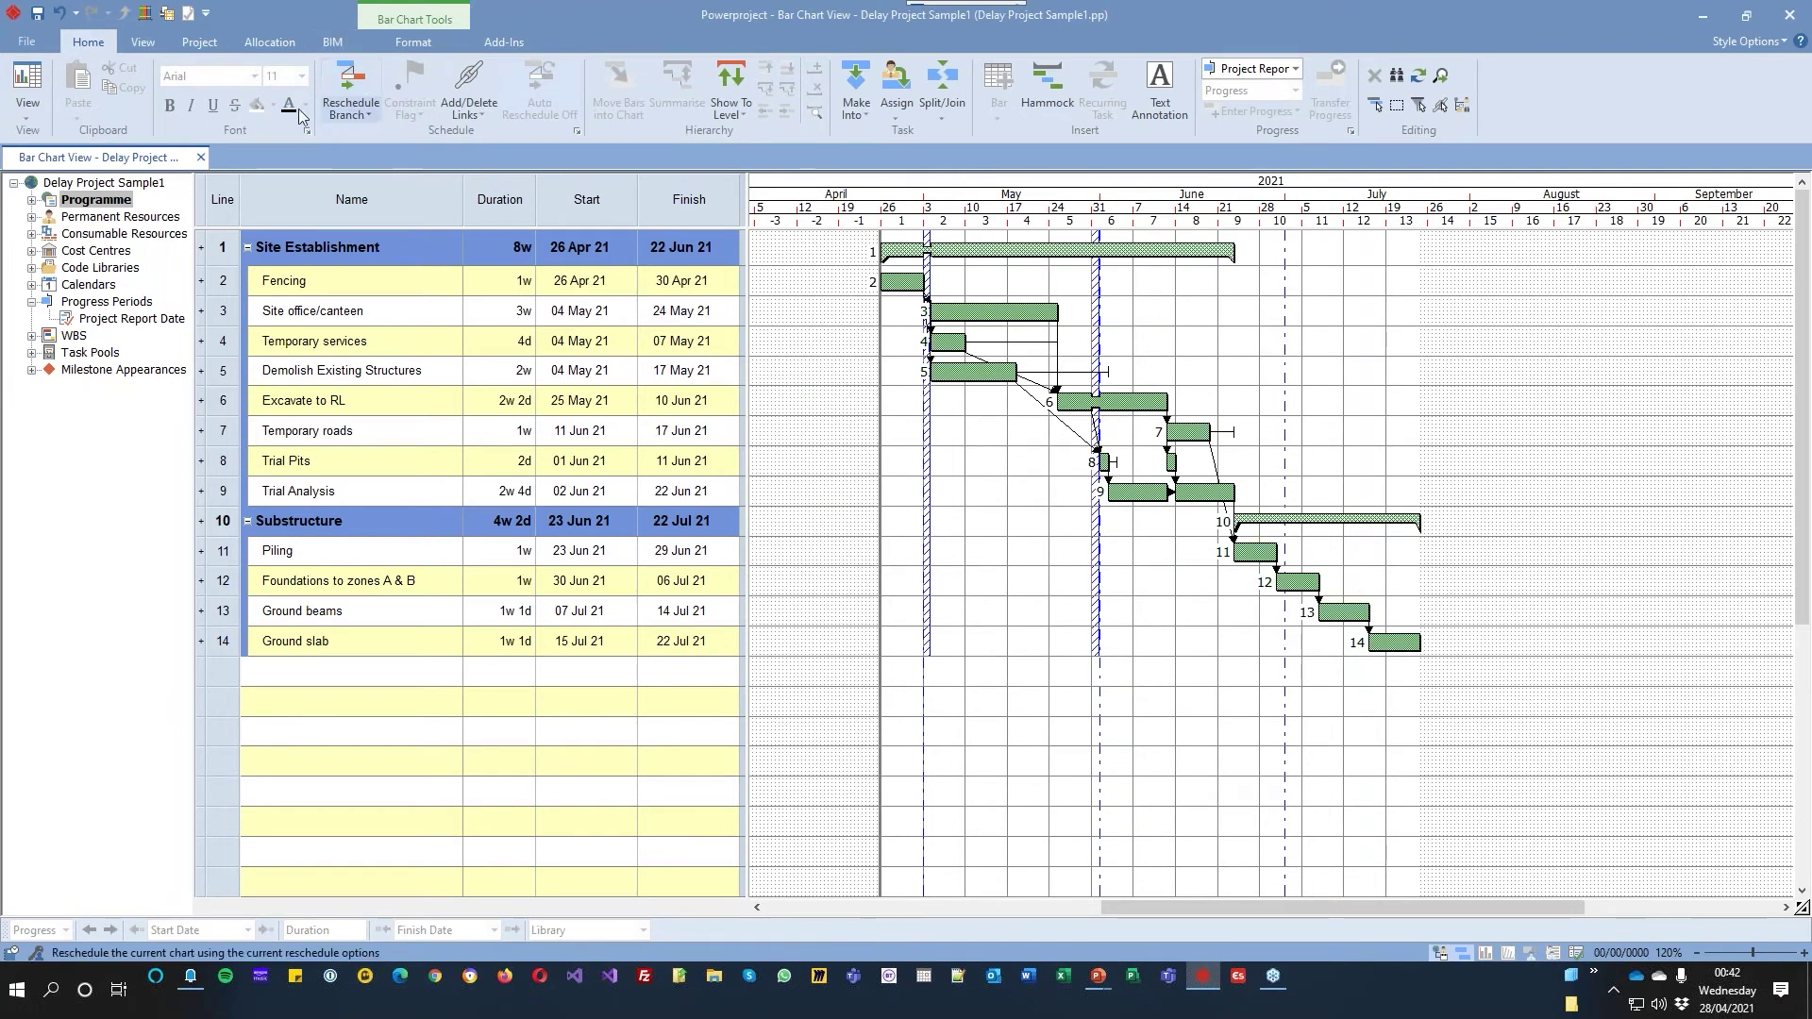
# Show the Contract baseline beneath the rescheduled task bars
pyautogui.click(408, 43)
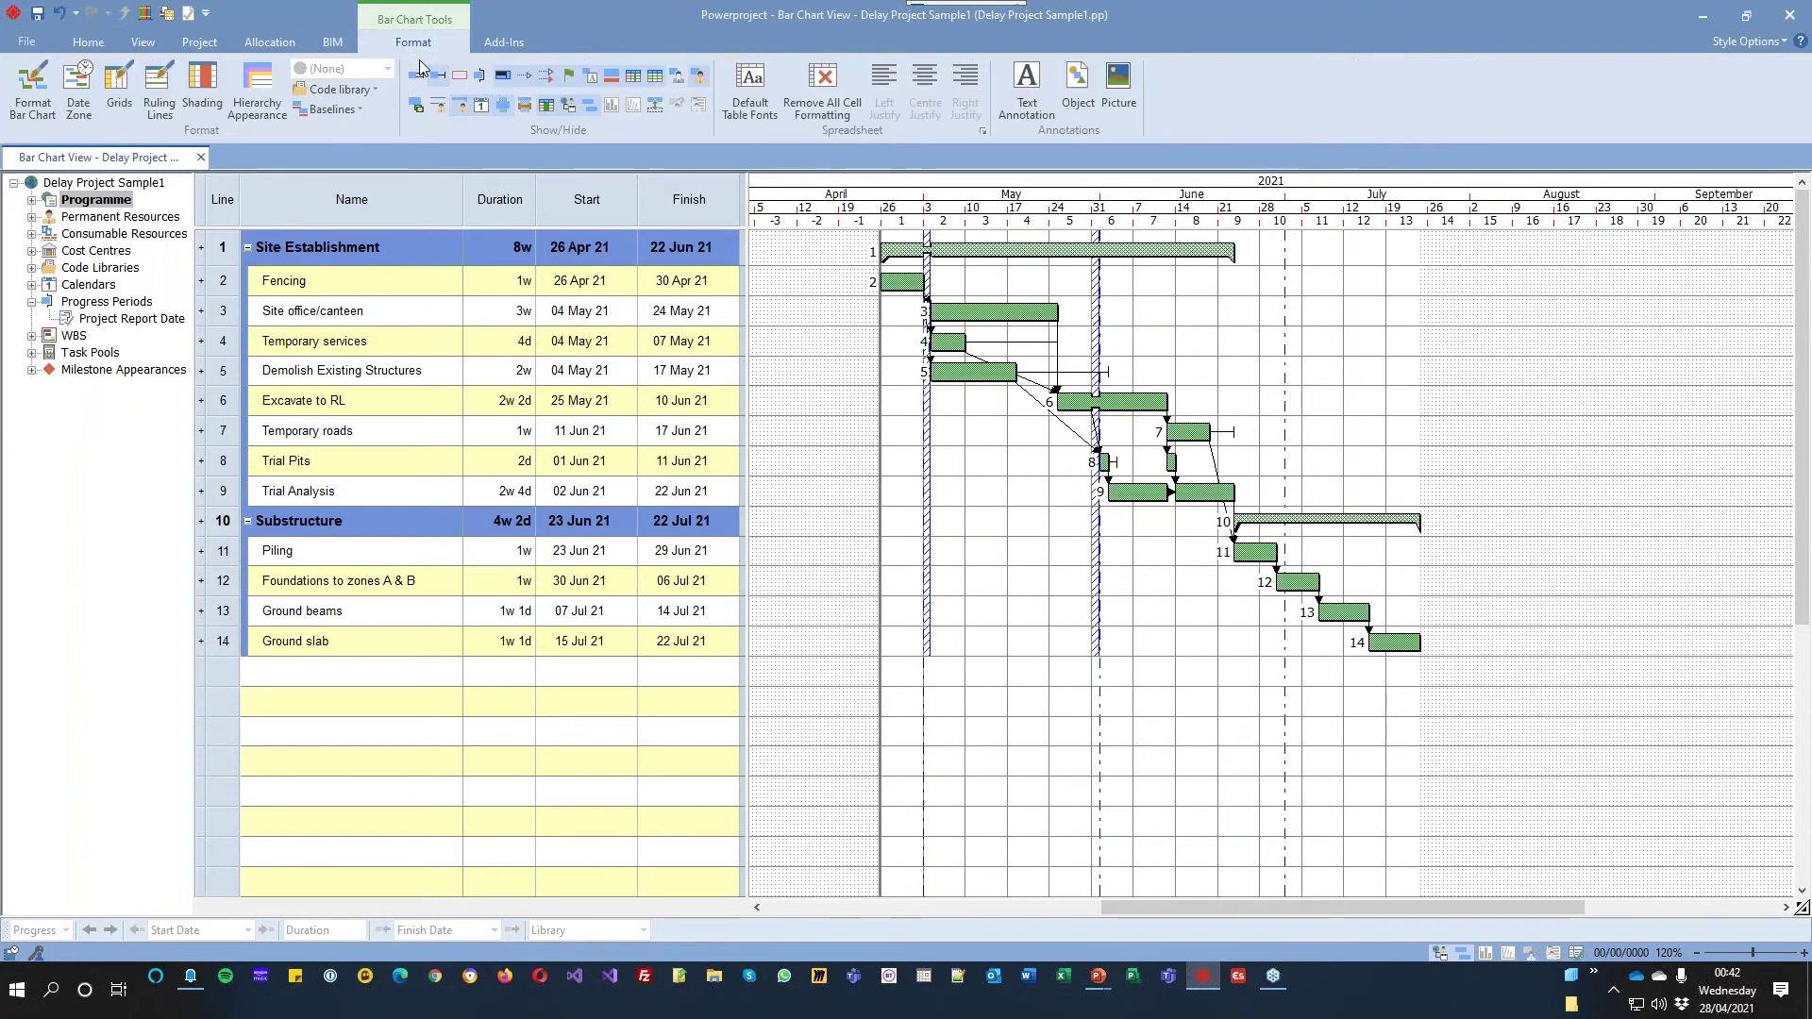
pyautogui.click(359, 110)
pyautogui.click(351, 129)
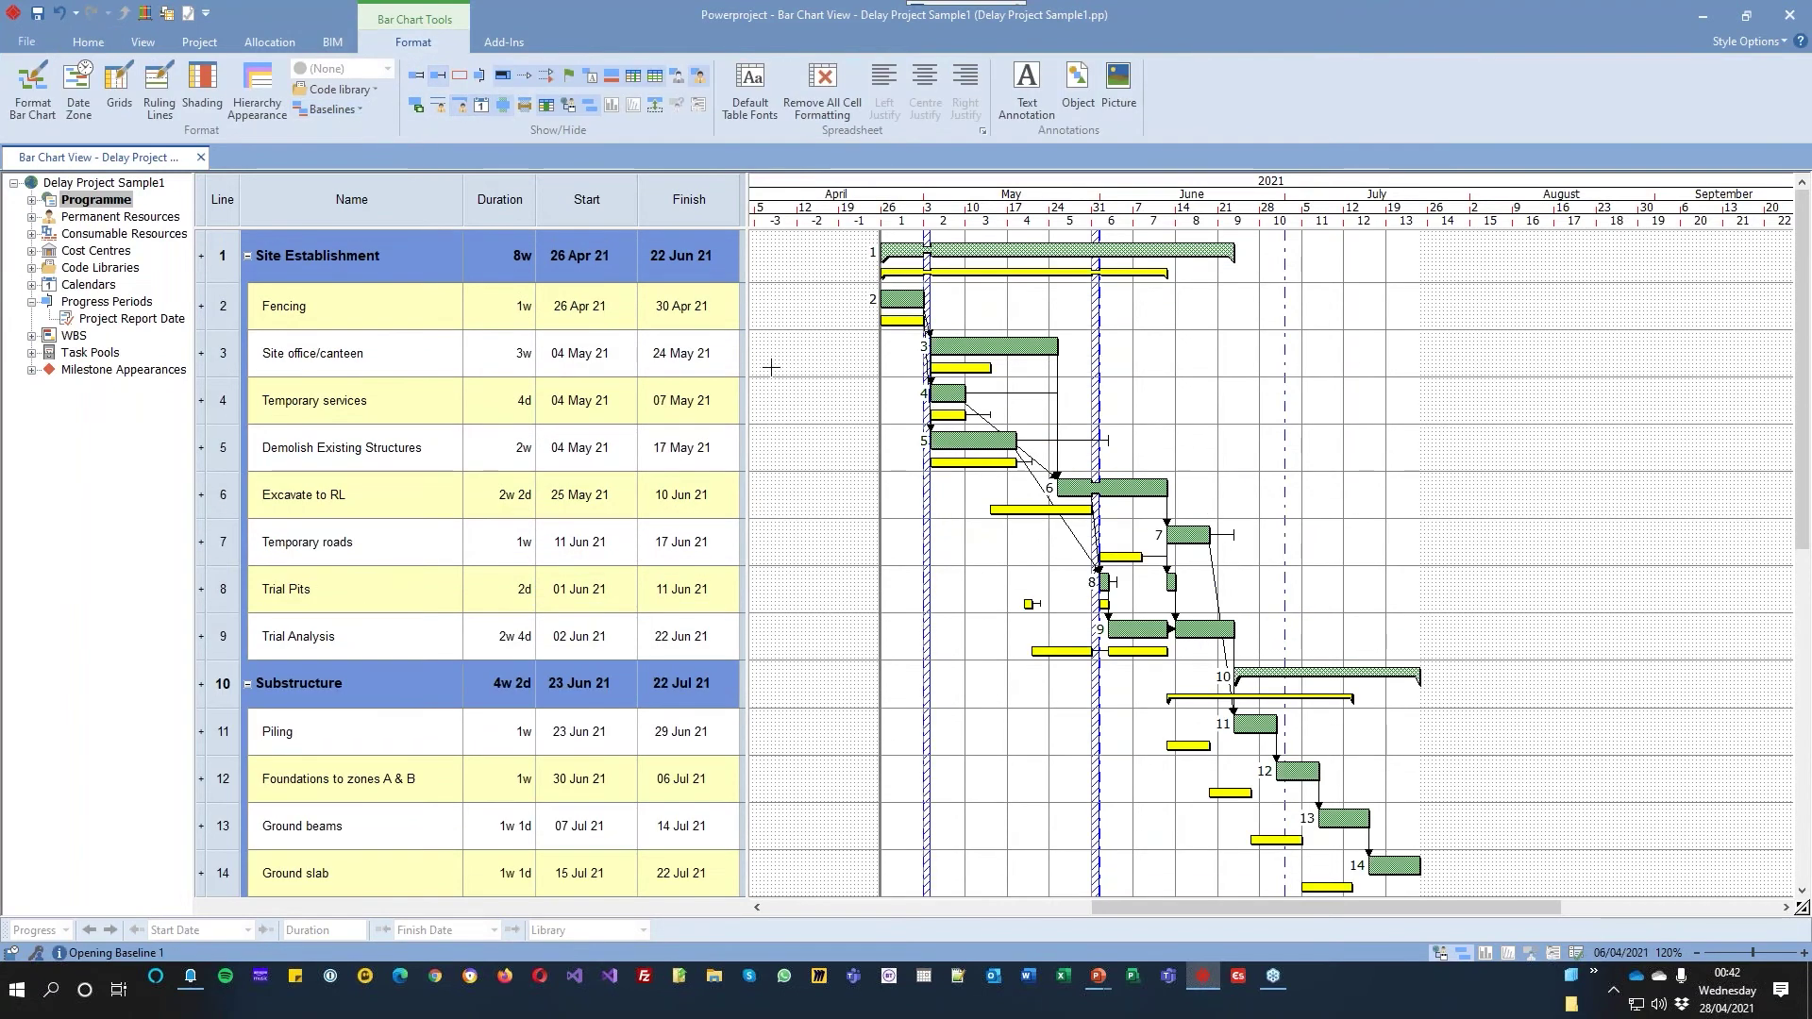
# Add a Duration variance column in front of the Finish column, keeping the default column definition
pyautogui.rightClick(691, 198)
pyautogui.moveTo(830, 380)
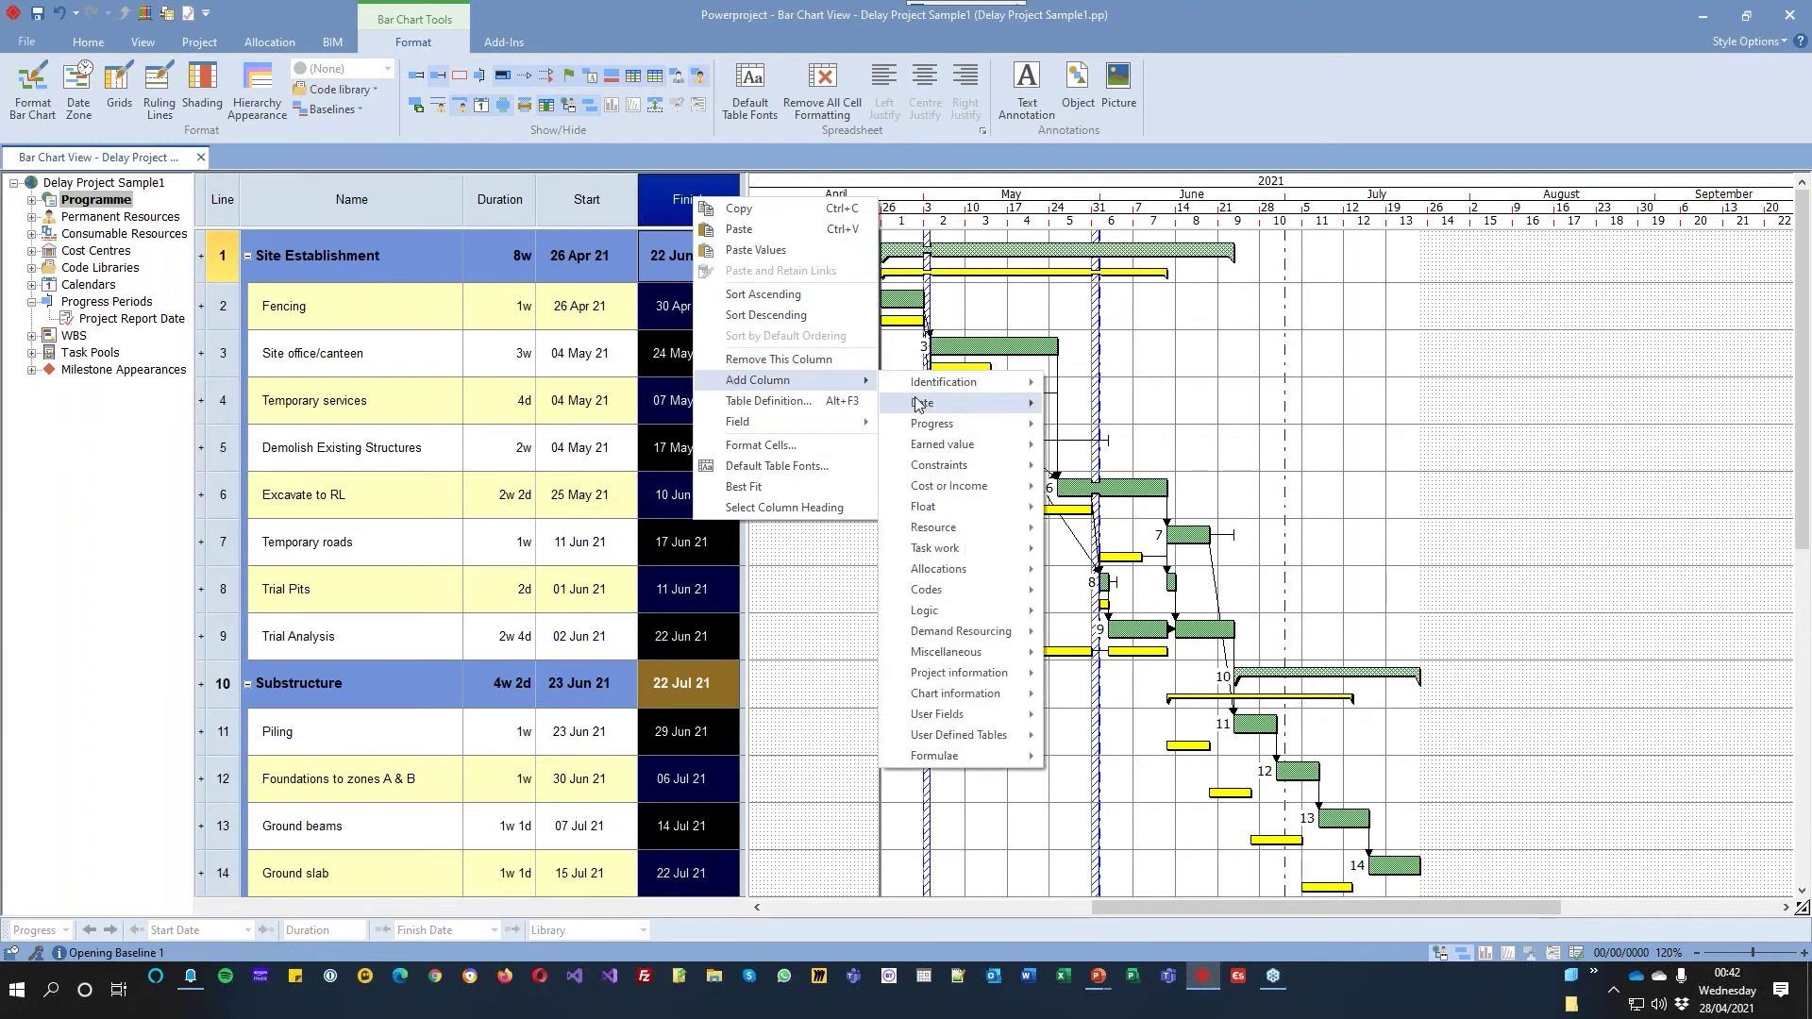
pyautogui.click(1123, 510)
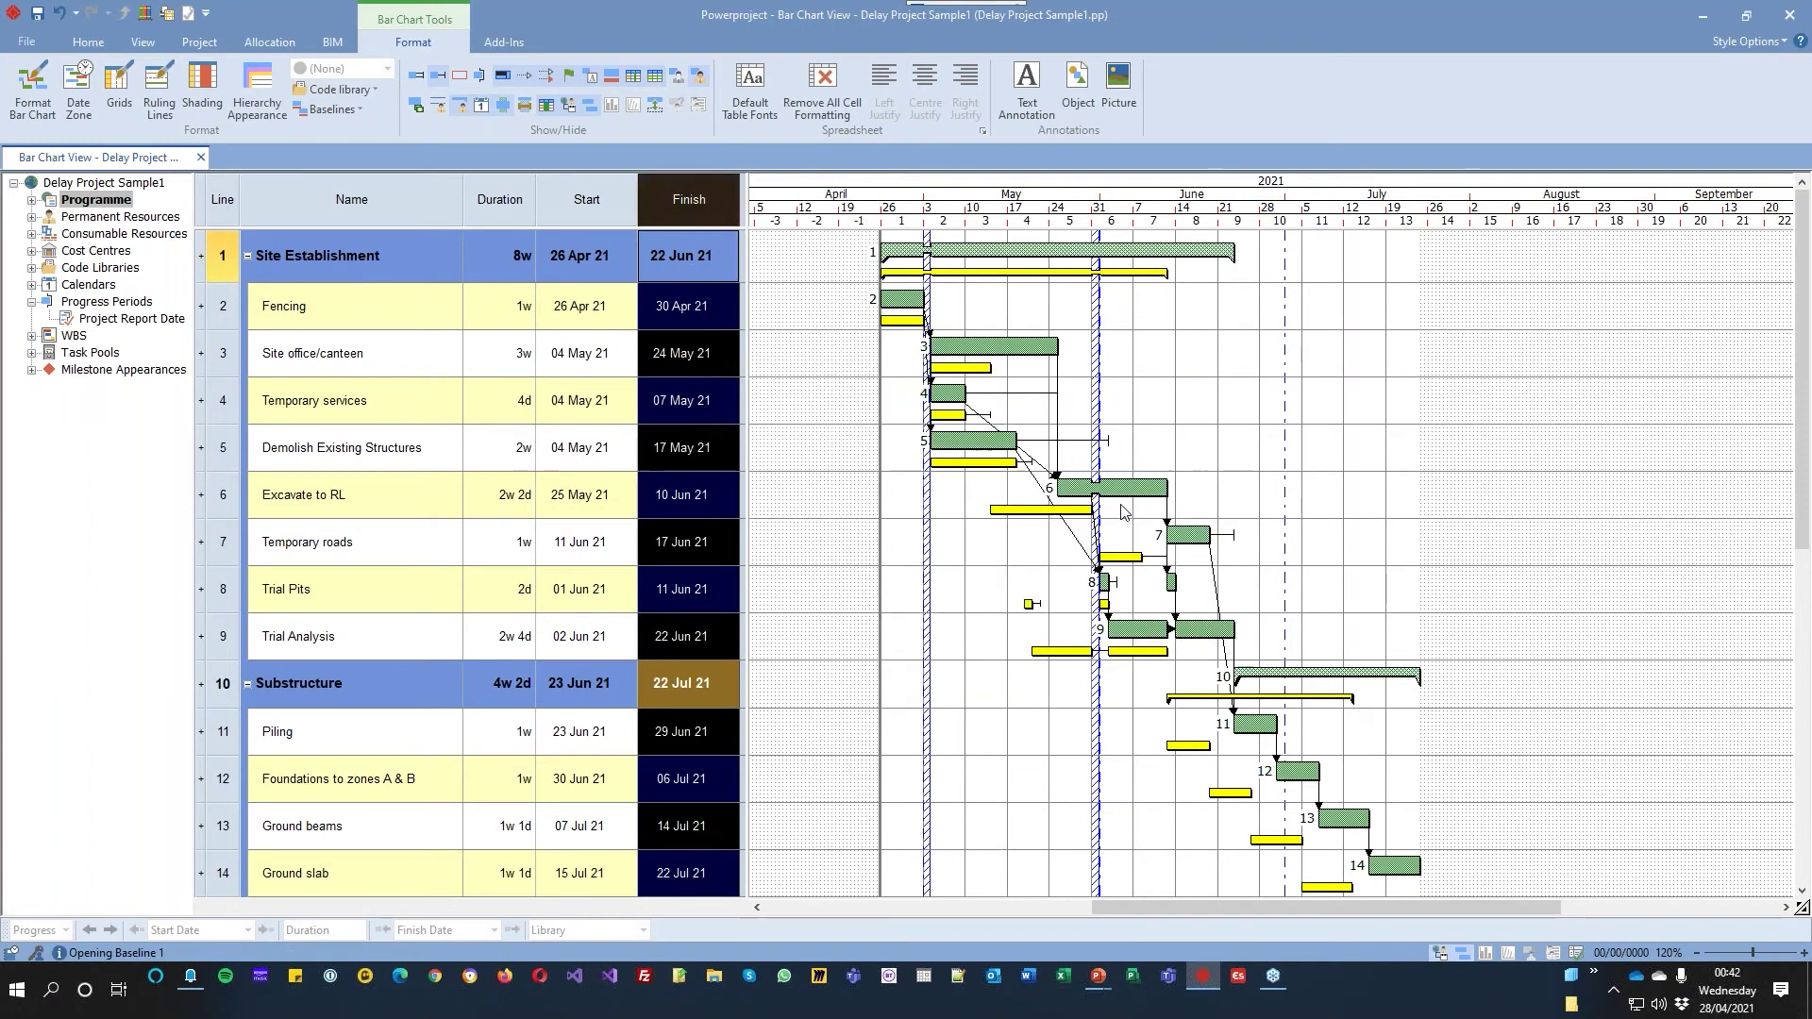
pyautogui.press('Return')
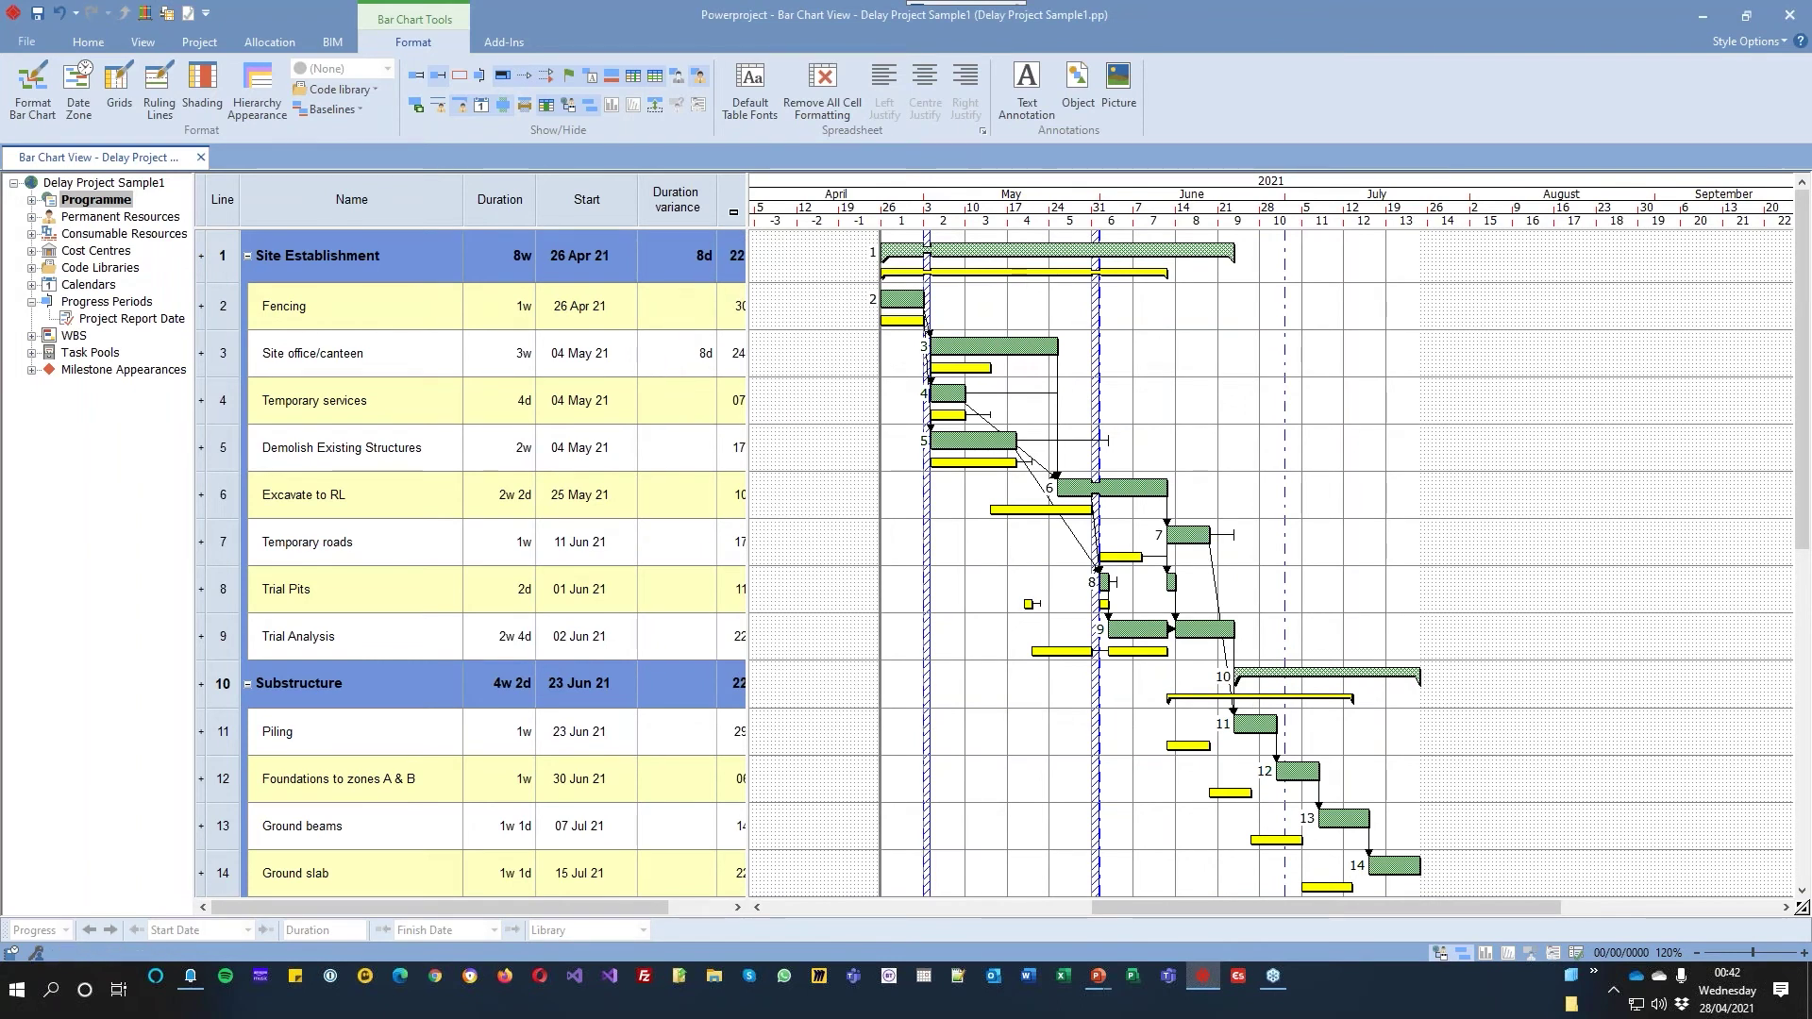
# Widen the table area and add a Finish variance column before Finish, using the Current Baseline data
pyautogui.moveTo(744, 200); pyautogui.dragTo(817, 200)
pyautogui.click(741, 198)
pyautogui.rightClick(741, 198)
pyautogui.moveTo(836, 378)
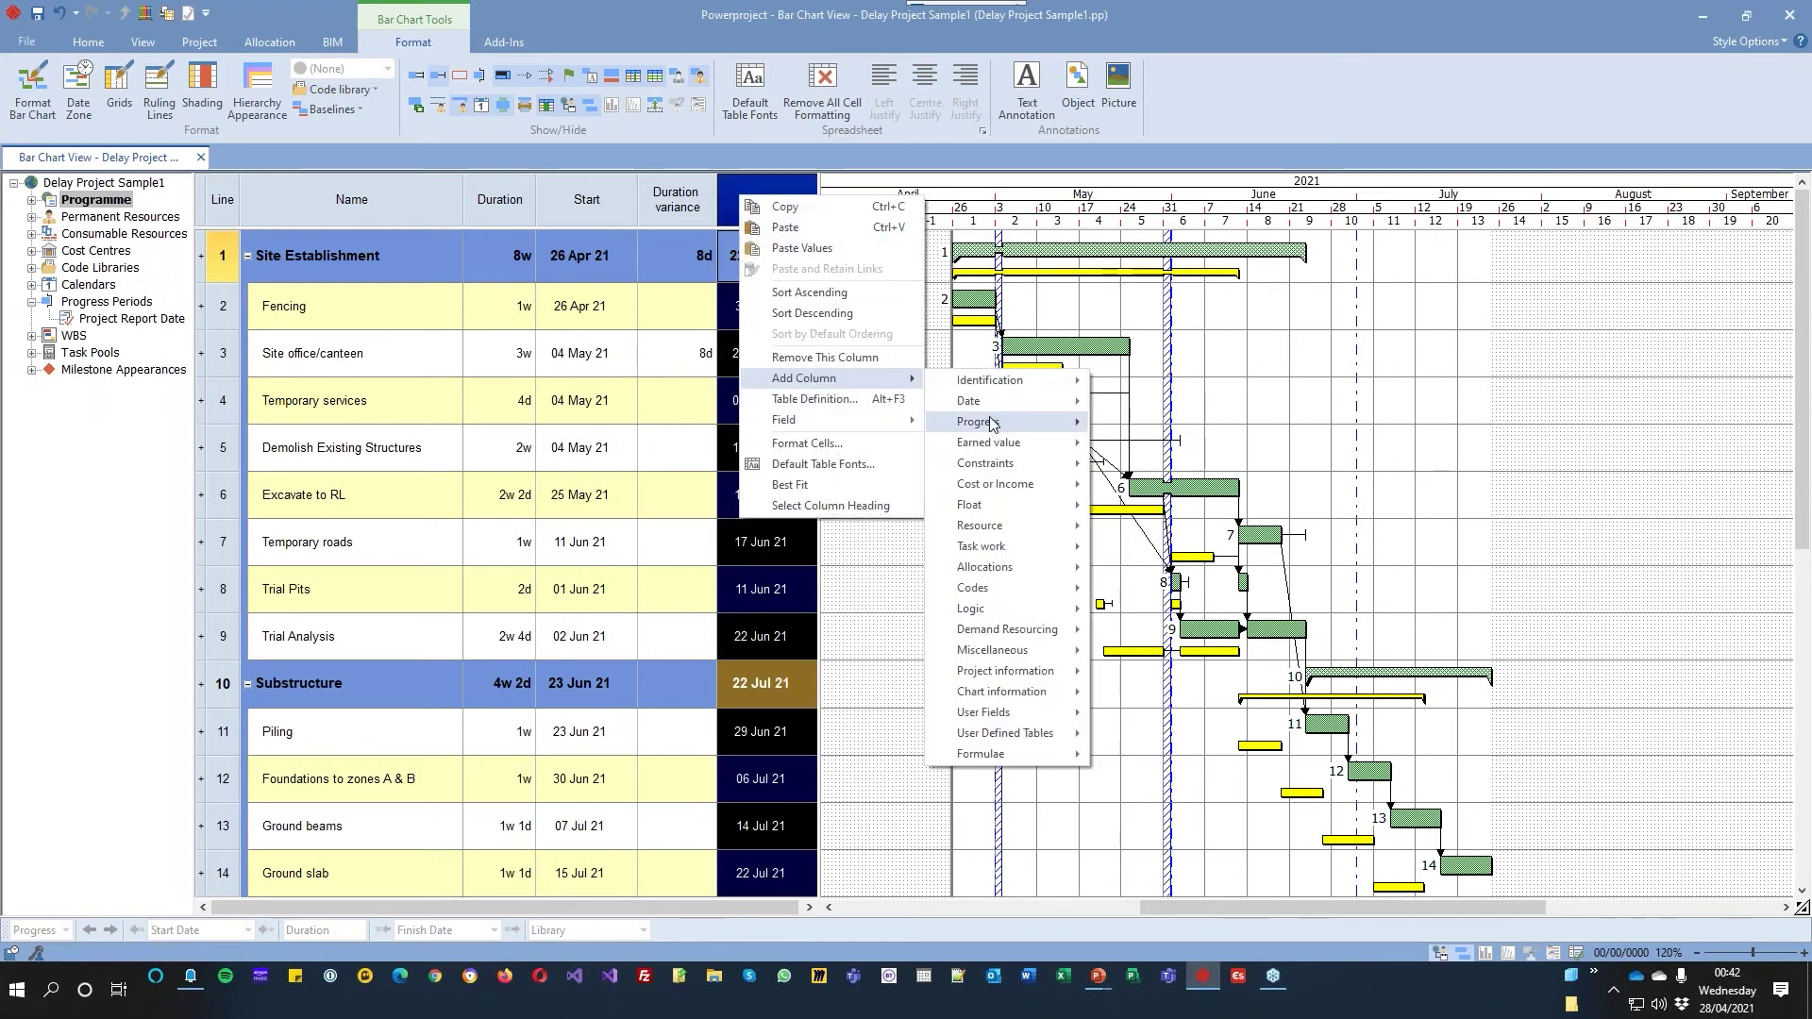
pyautogui.moveTo(972, 401)
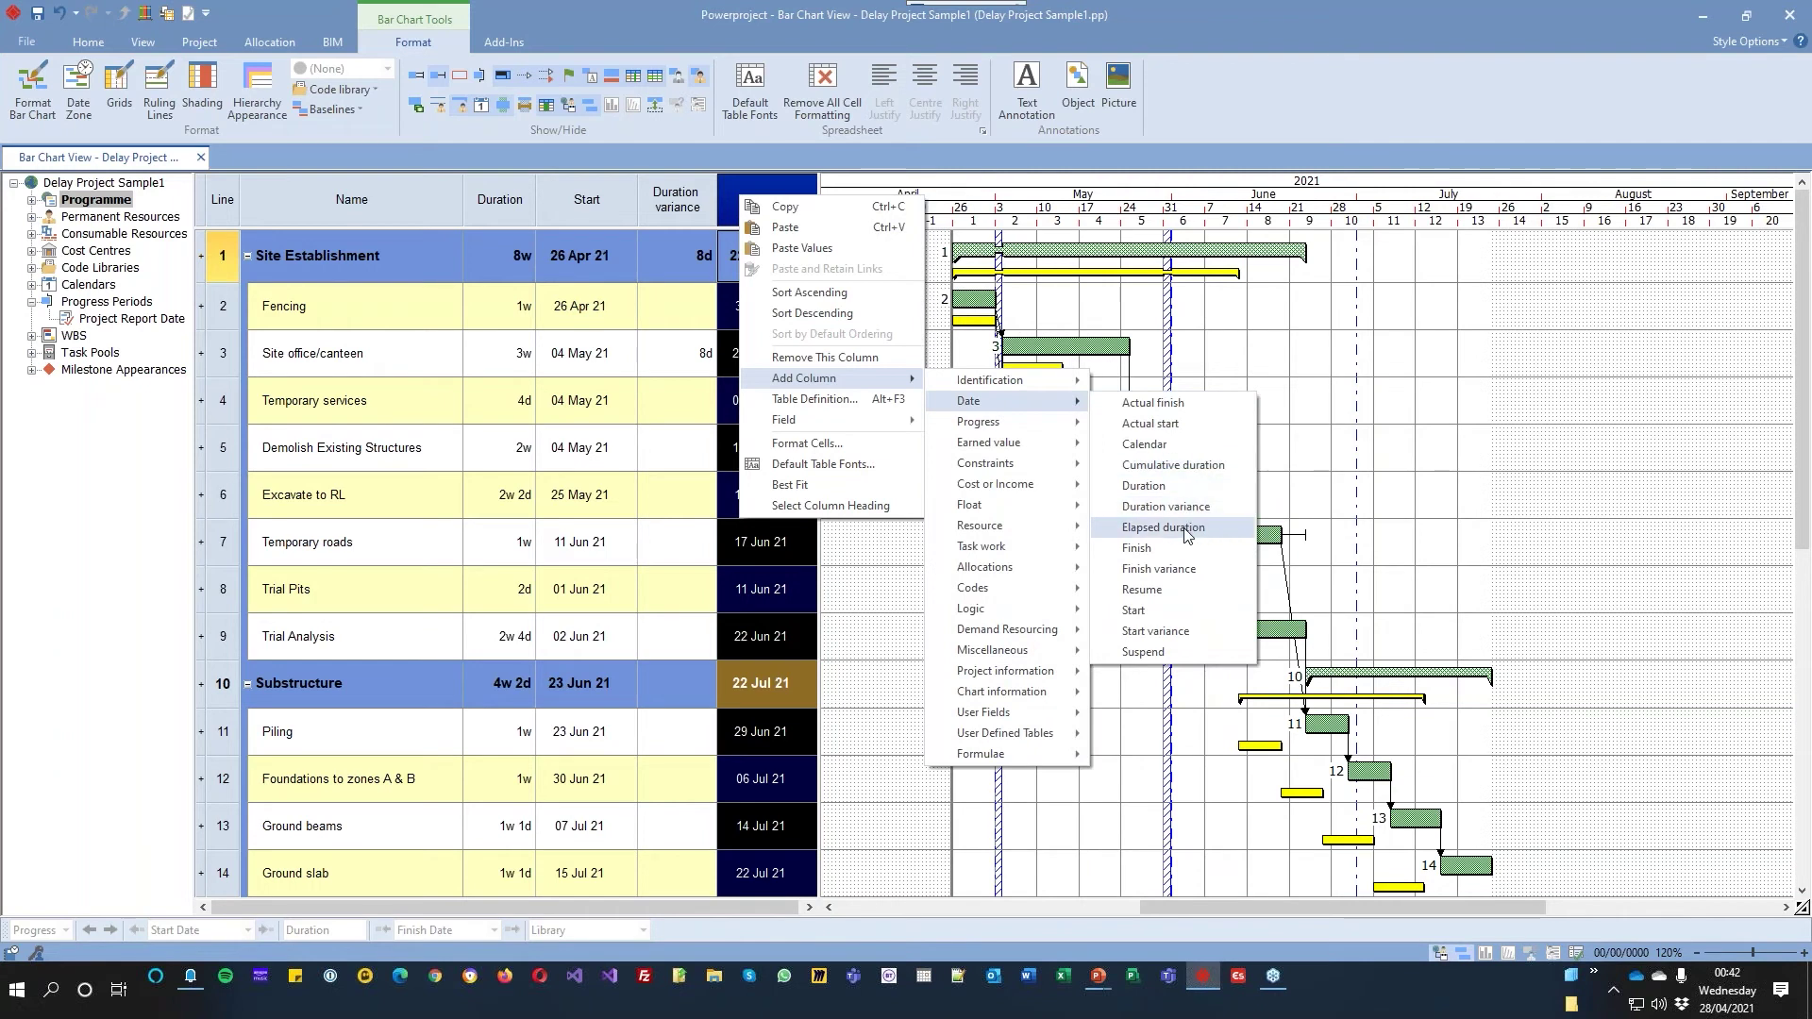
pyautogui.click(1158, 568)
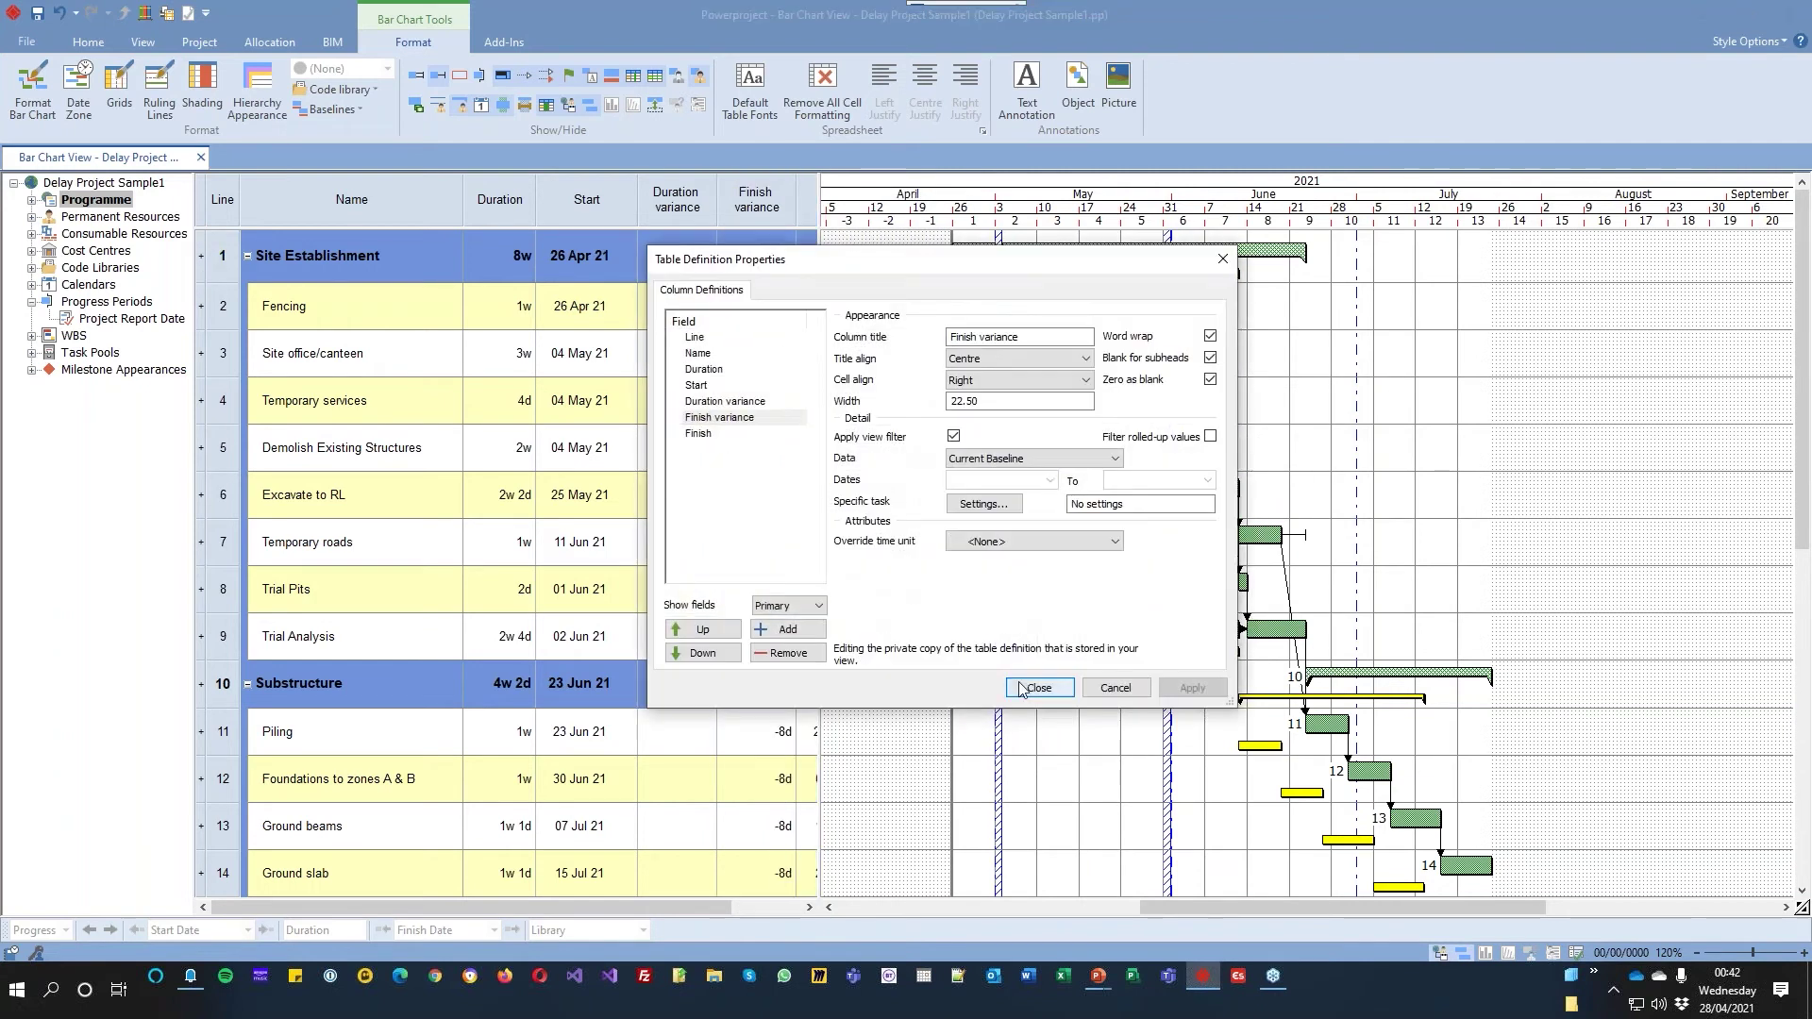
pyautogui.click(1037, 688)
pyautogui.scroll(-5, 810, 645)
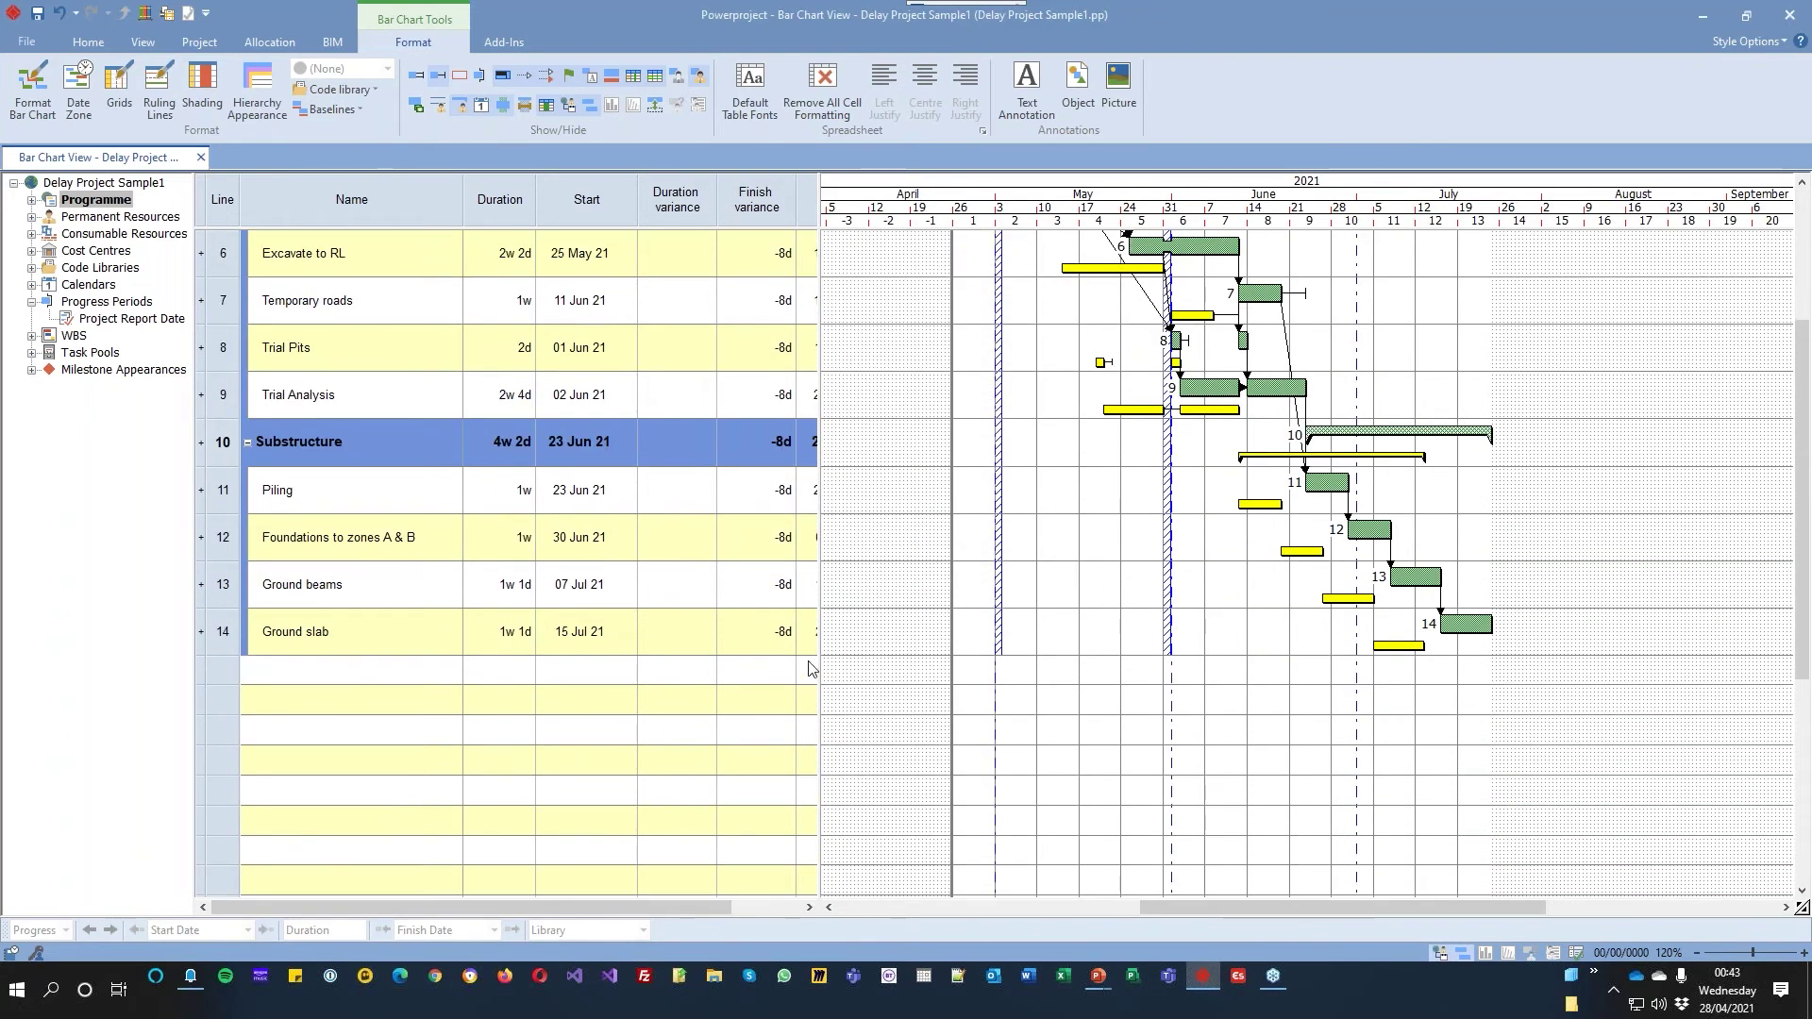
# Hide the baseline bars so that only the current programme's task bars are drawn in the chart
pyautogui.scroll(5, 1031, 586)
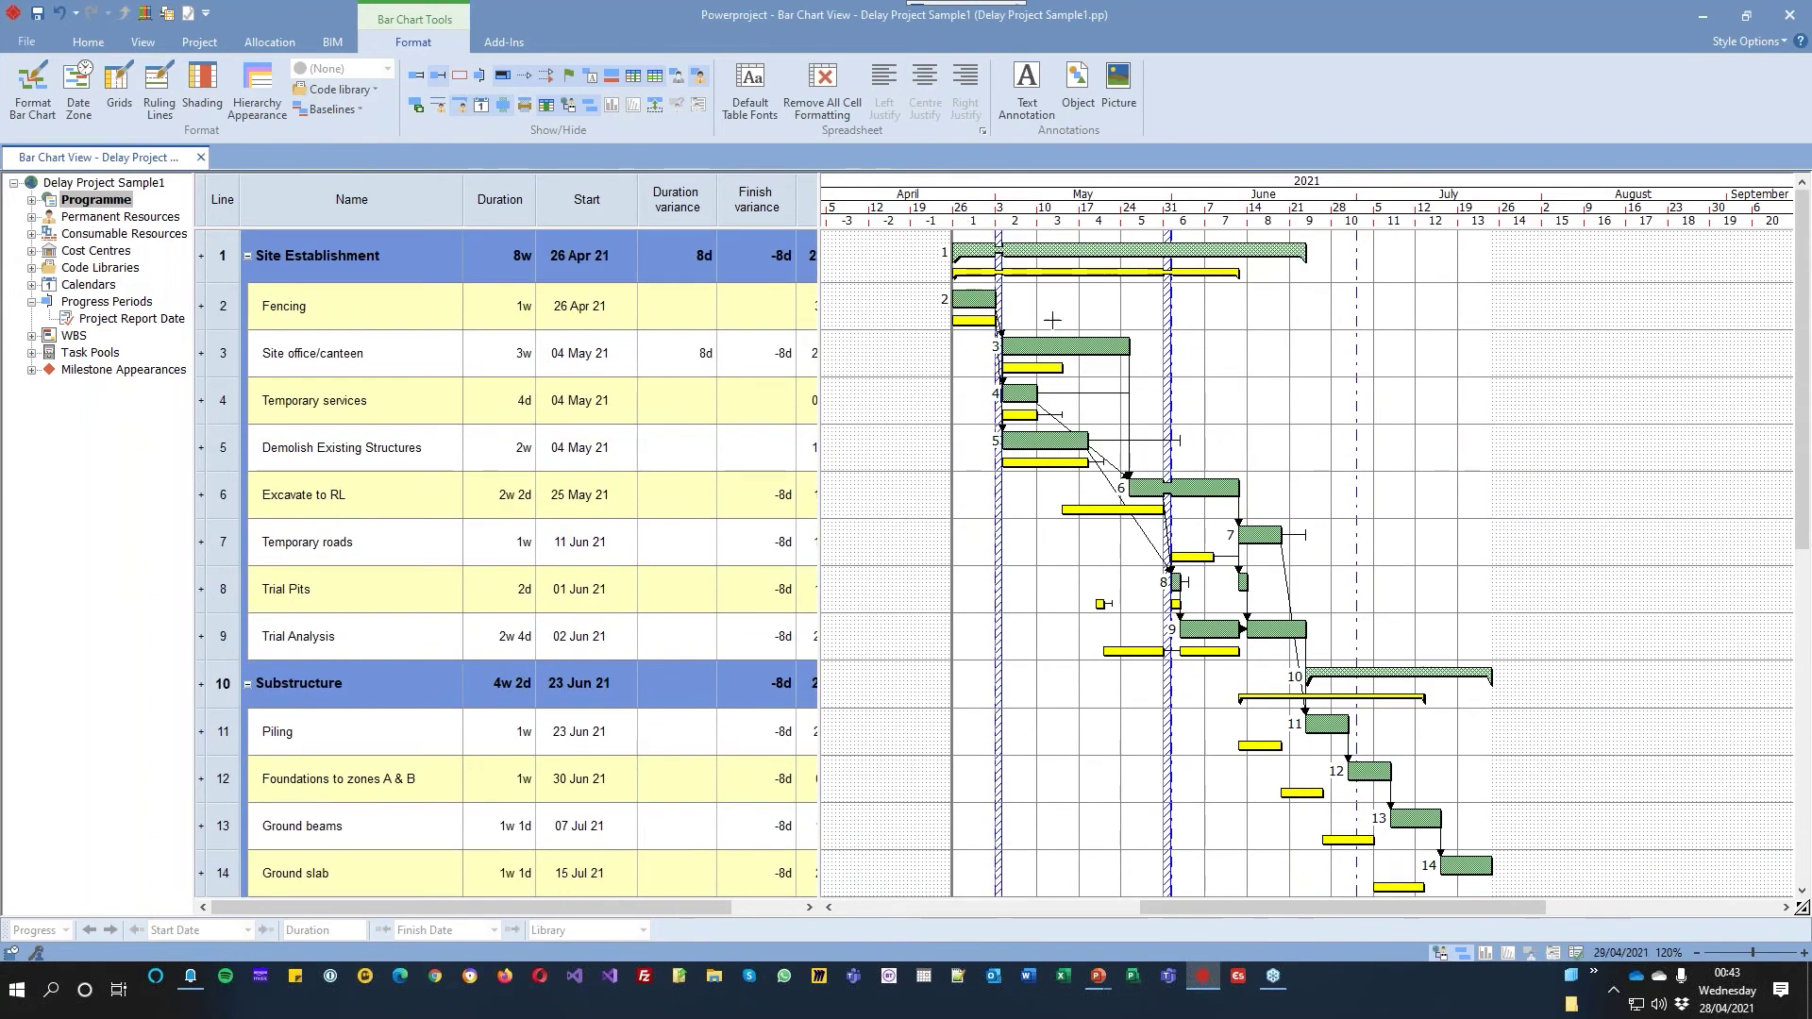
pyautogui.click(332, 109)
pyautogui.click(341, 133)
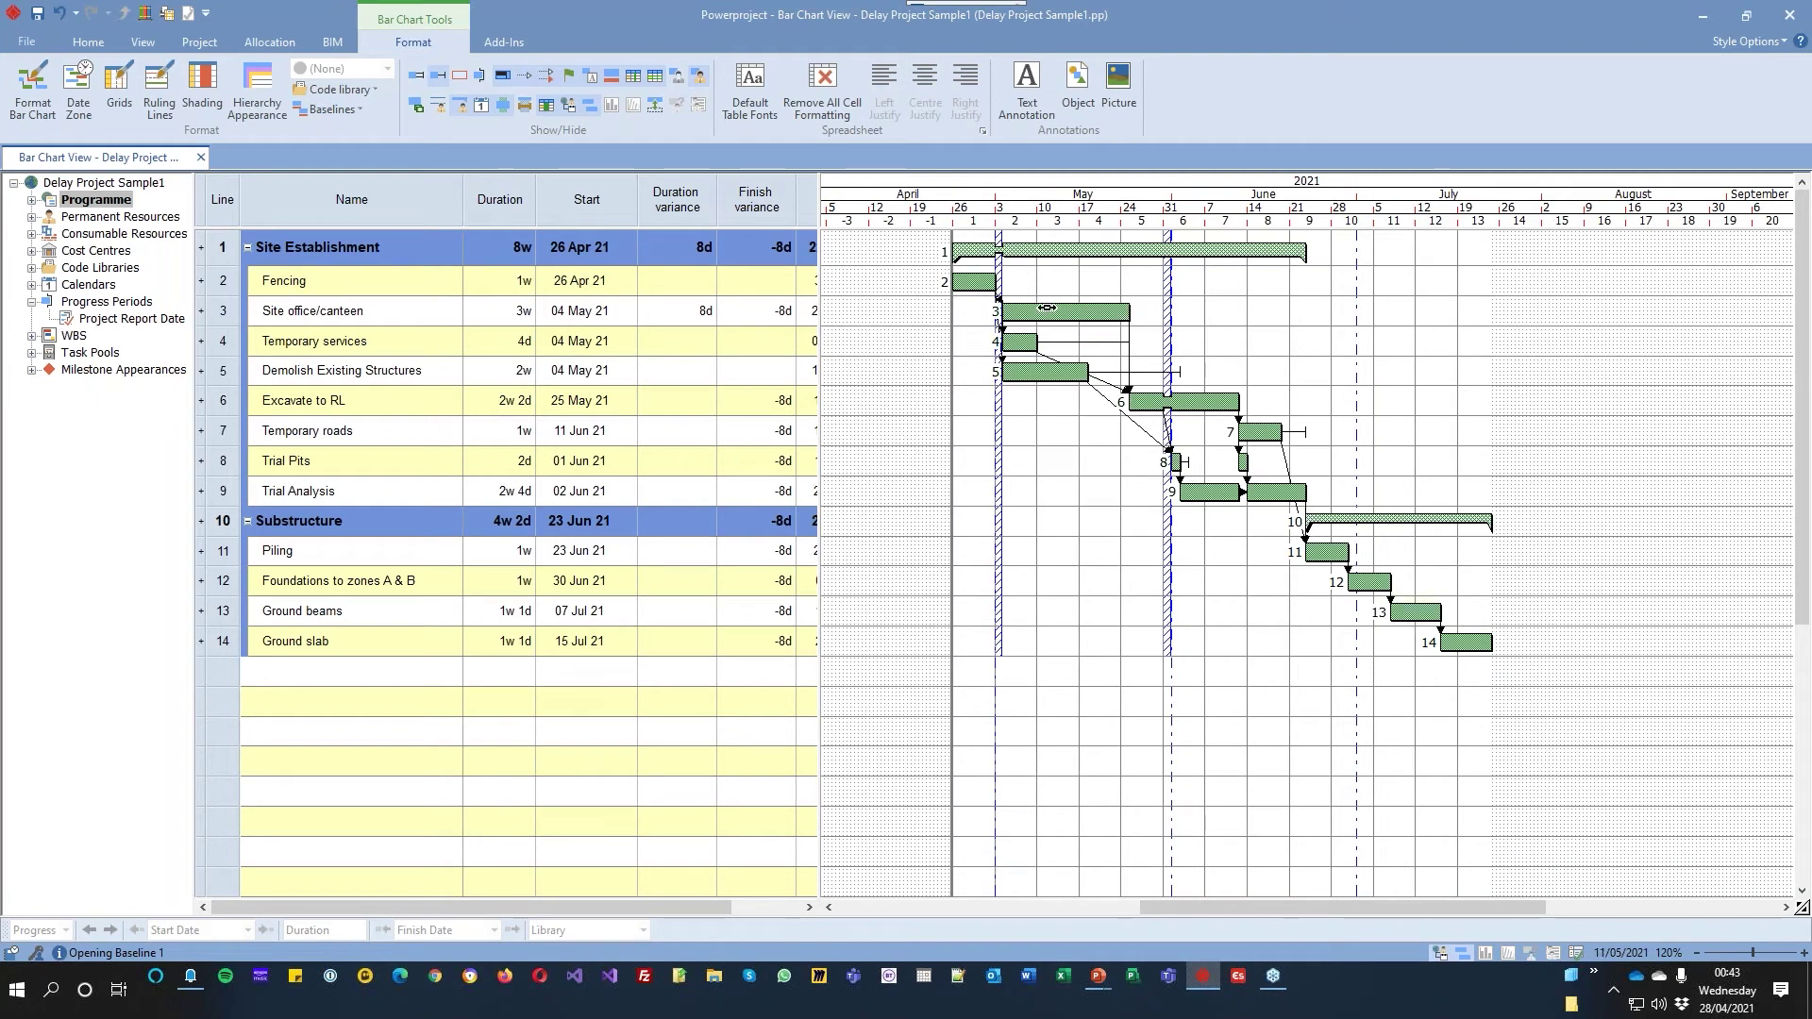
# Create a new code library named Delay Type under Code Libraries
pyautogui.click(31, 268)
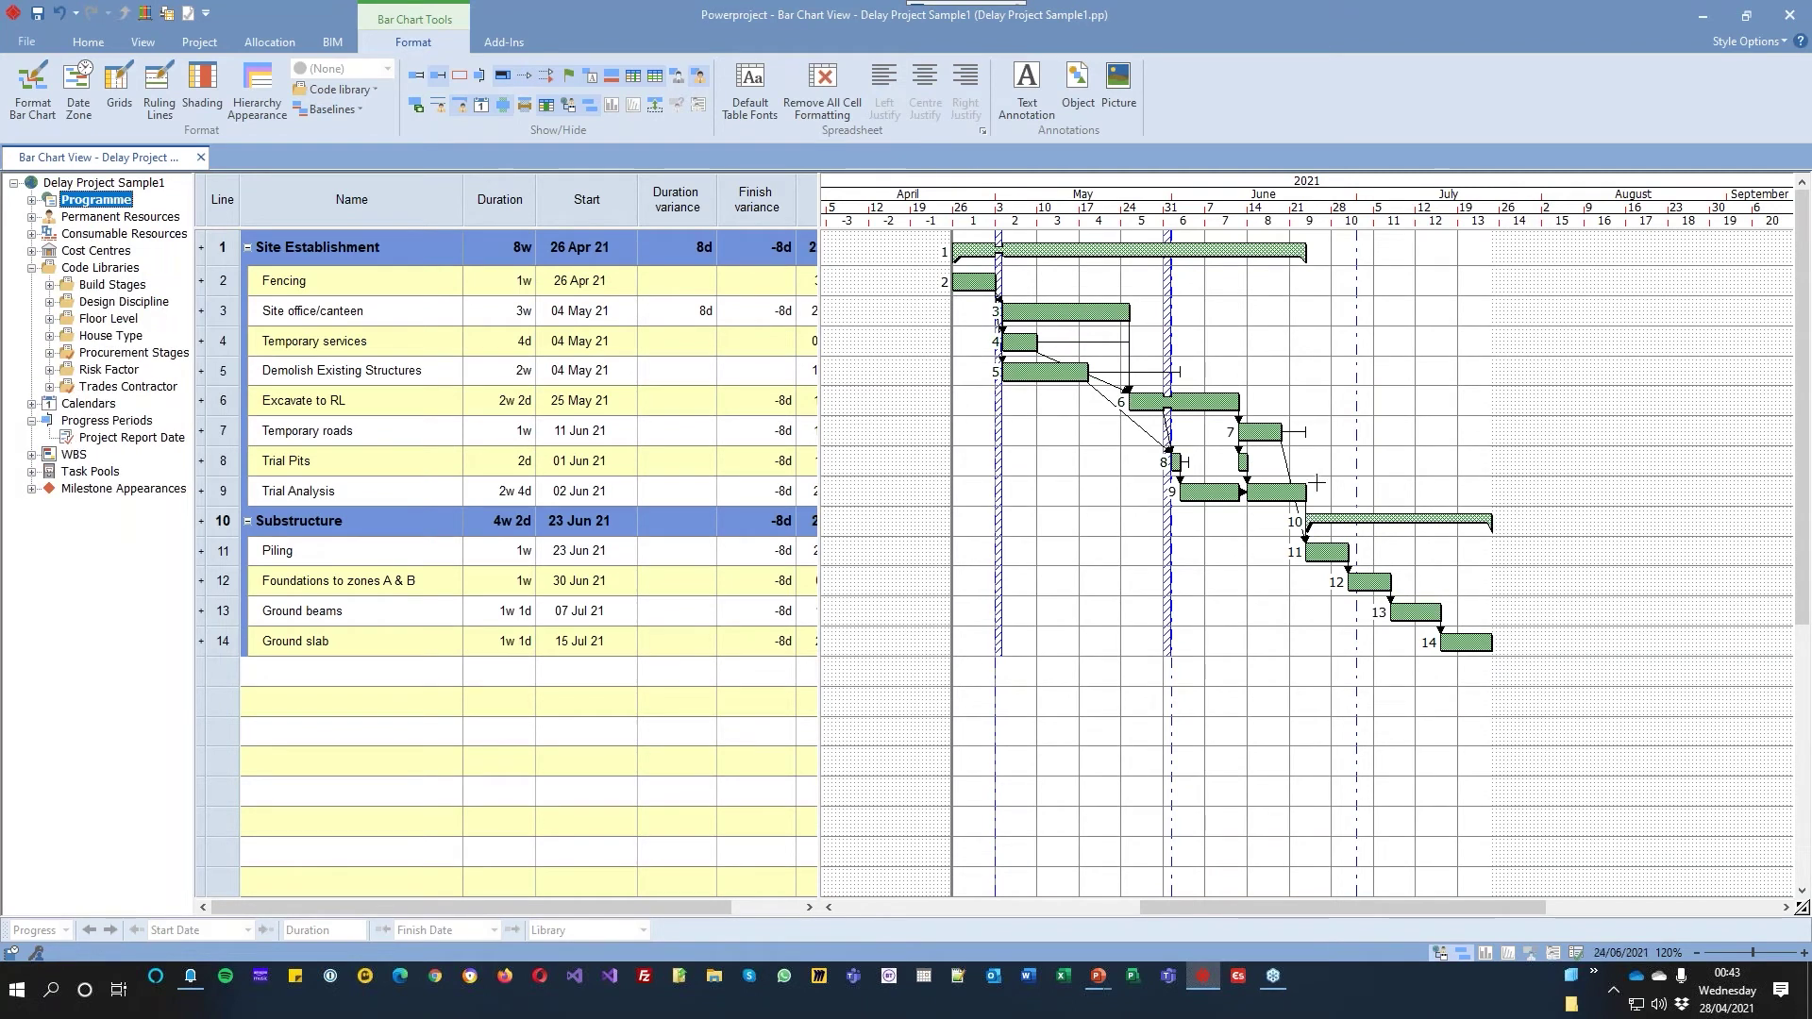
pyautogui.rightClick(81, 269)
pyautogui.click(156, 282)
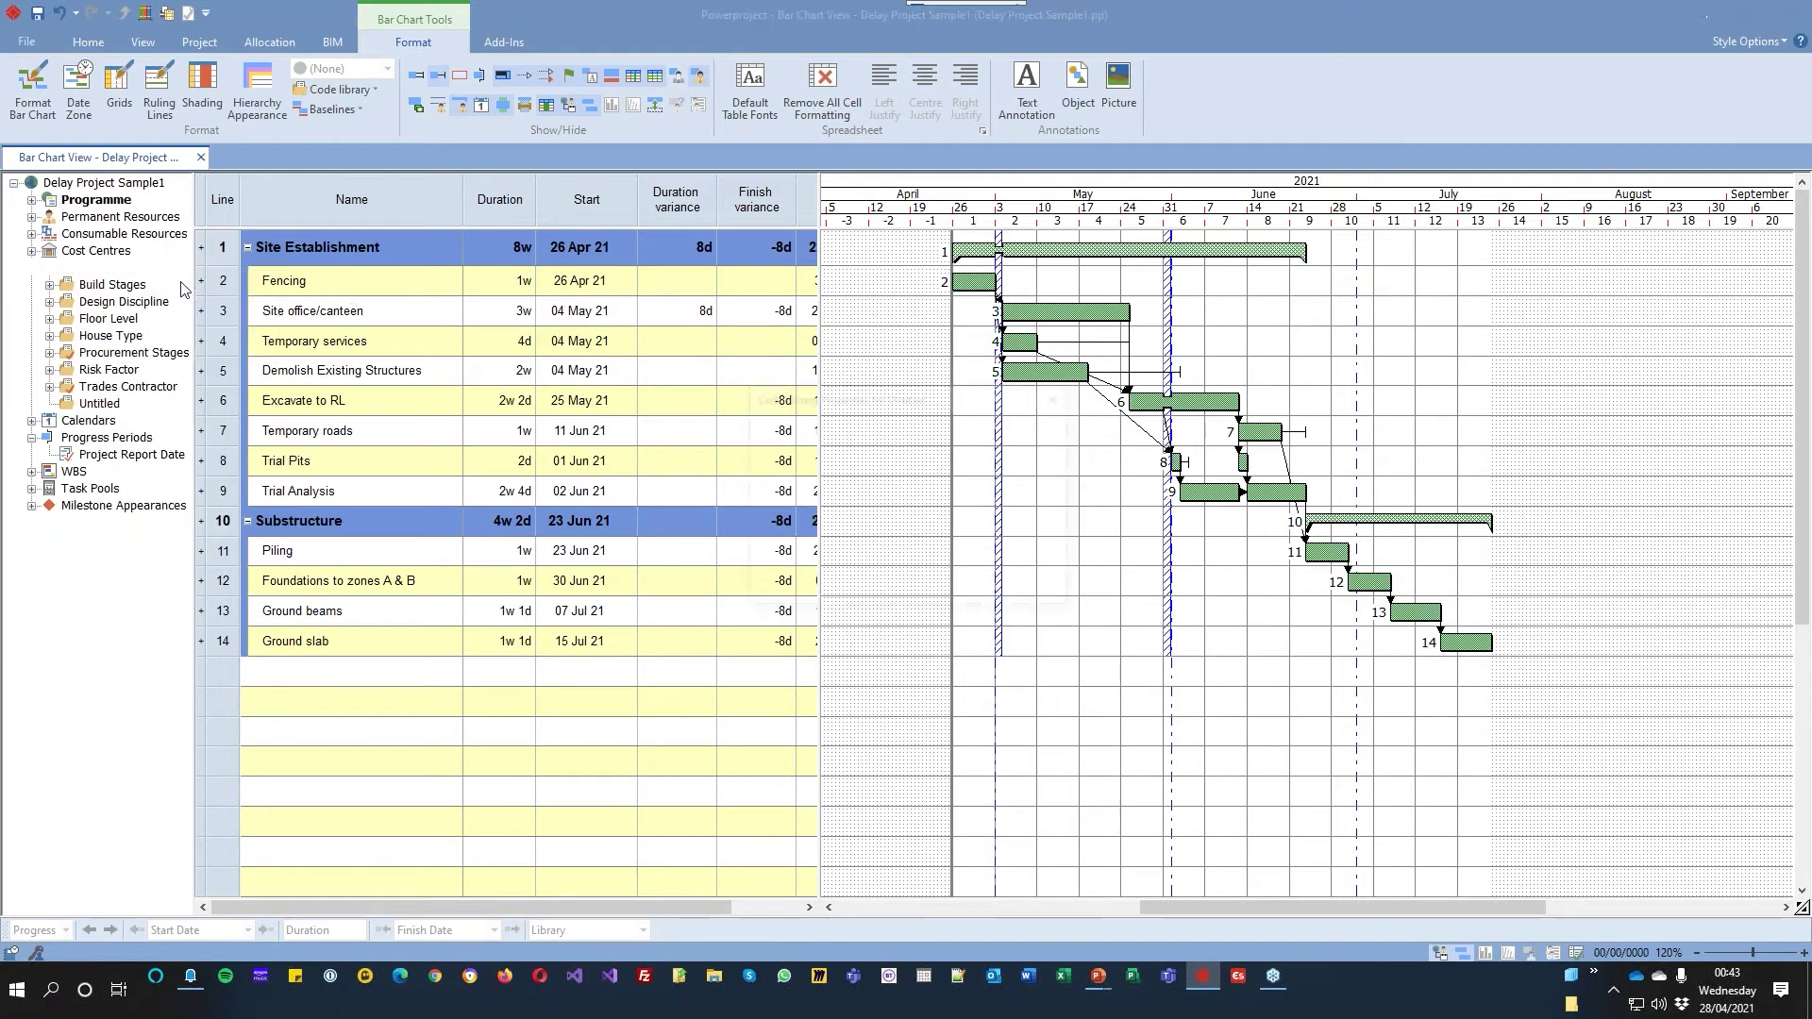
pyautogui.write('Delay Type')
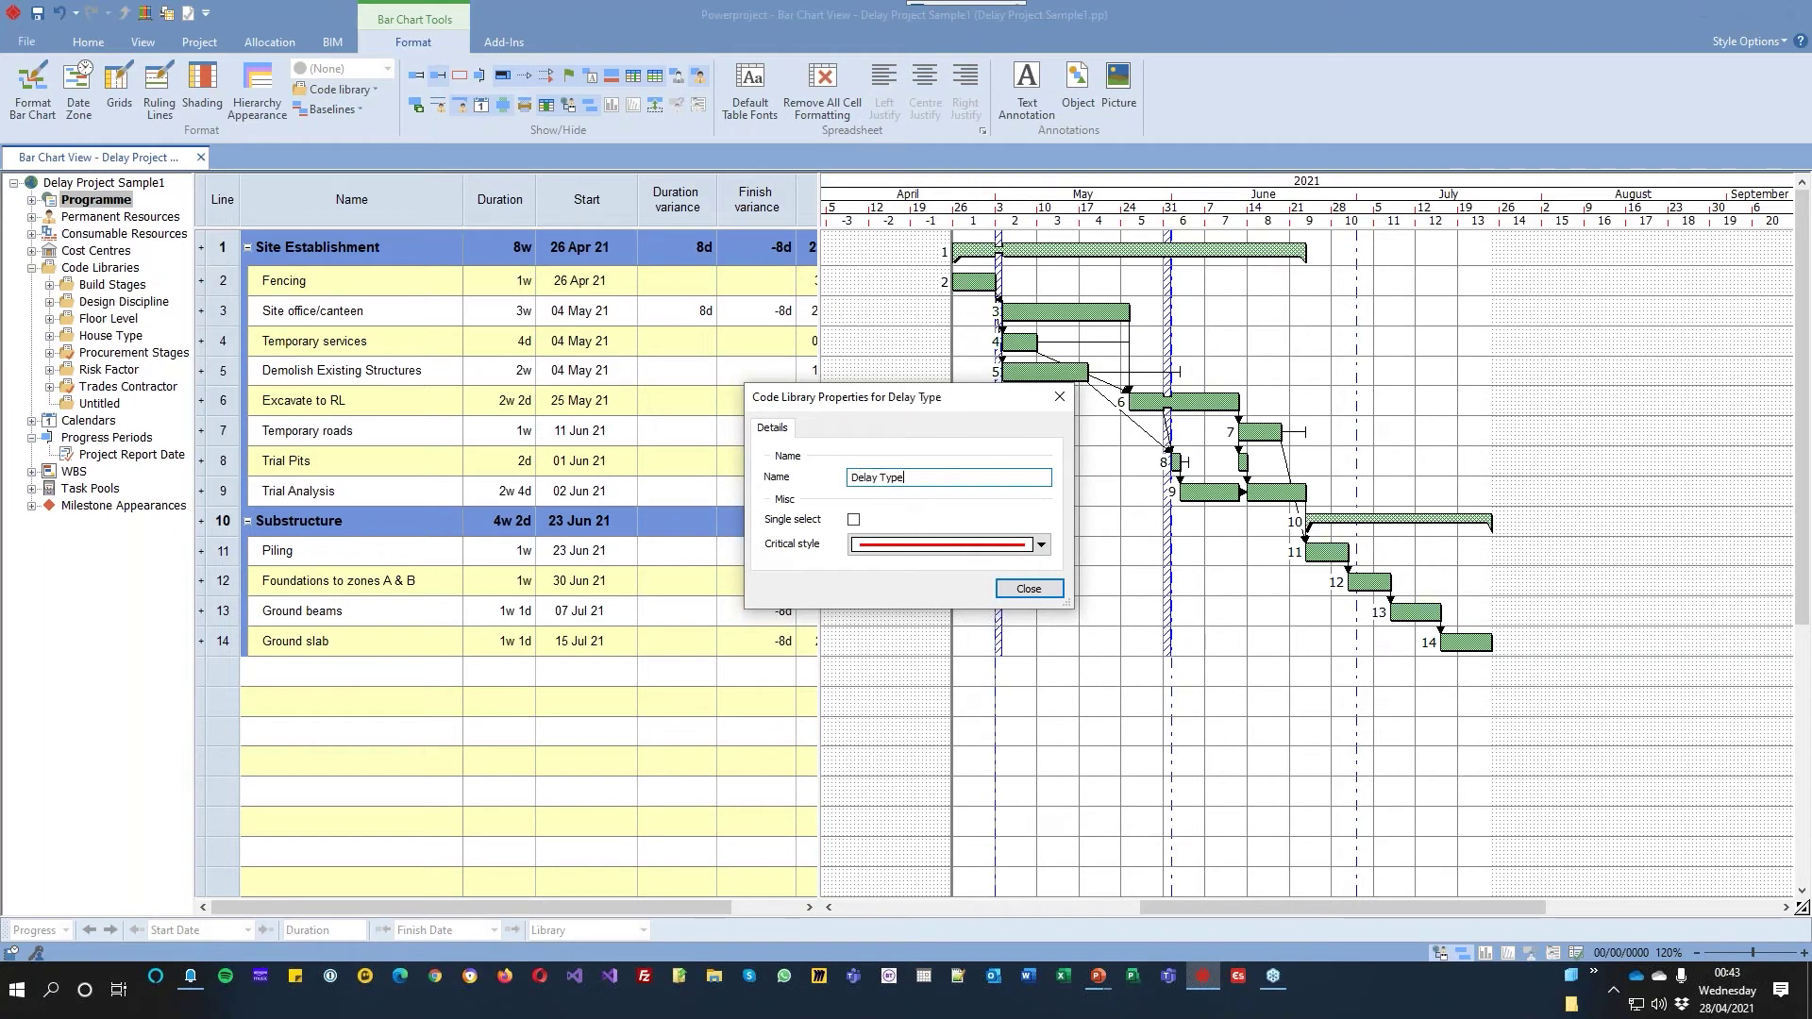
pyautogui.click(1028, 589)
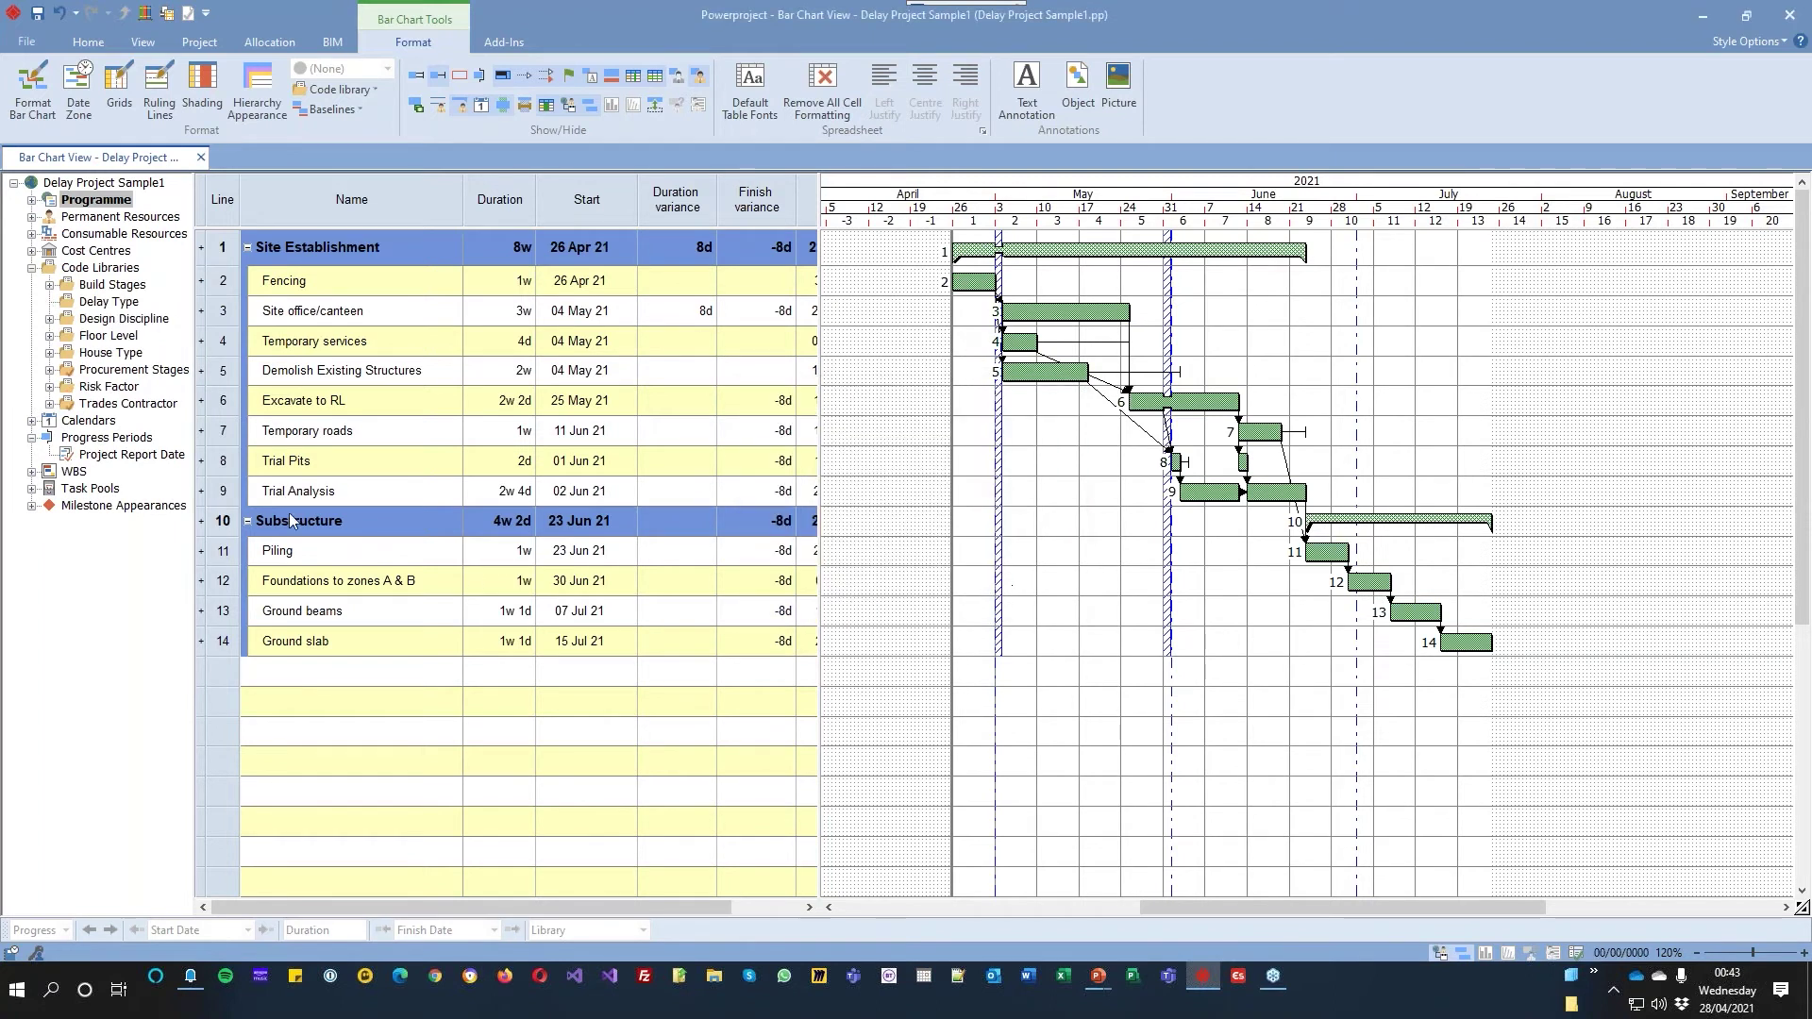
# Add a Client Delay entry with a cyan fill to the Delay Type code library
pyautogui.rightClick(101, 301)
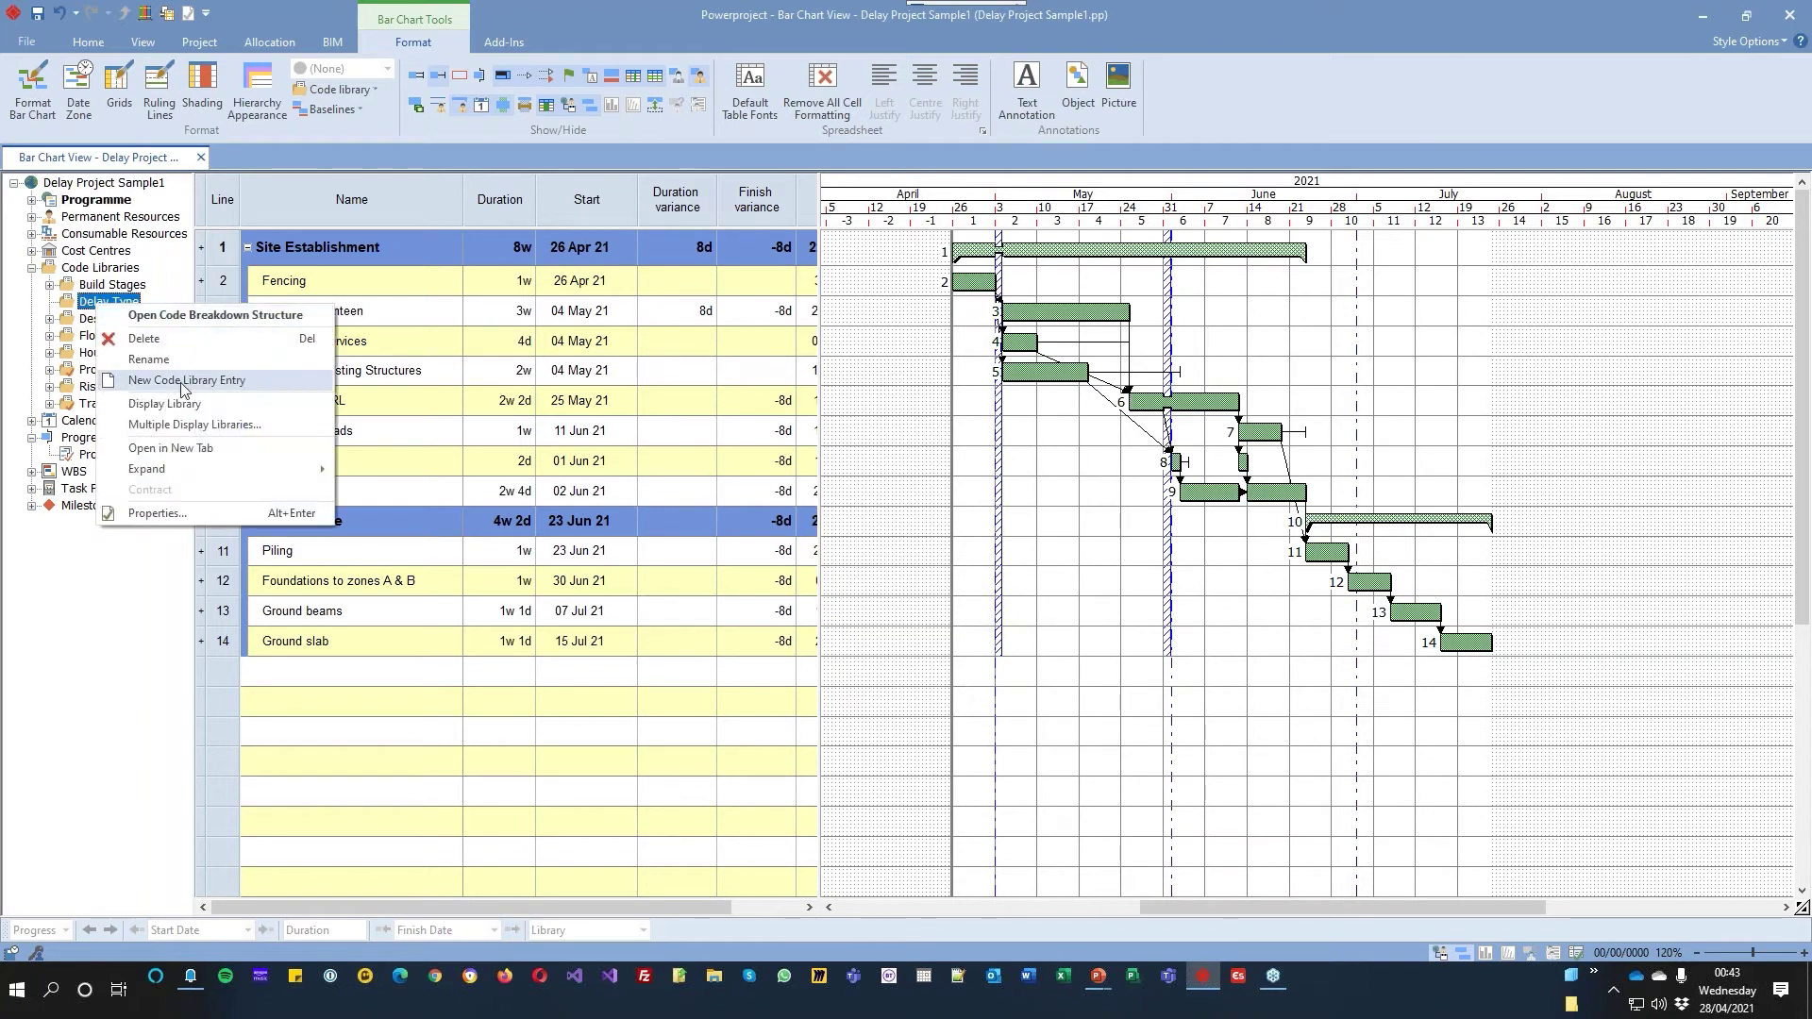
pyautogui.click(296, 380)
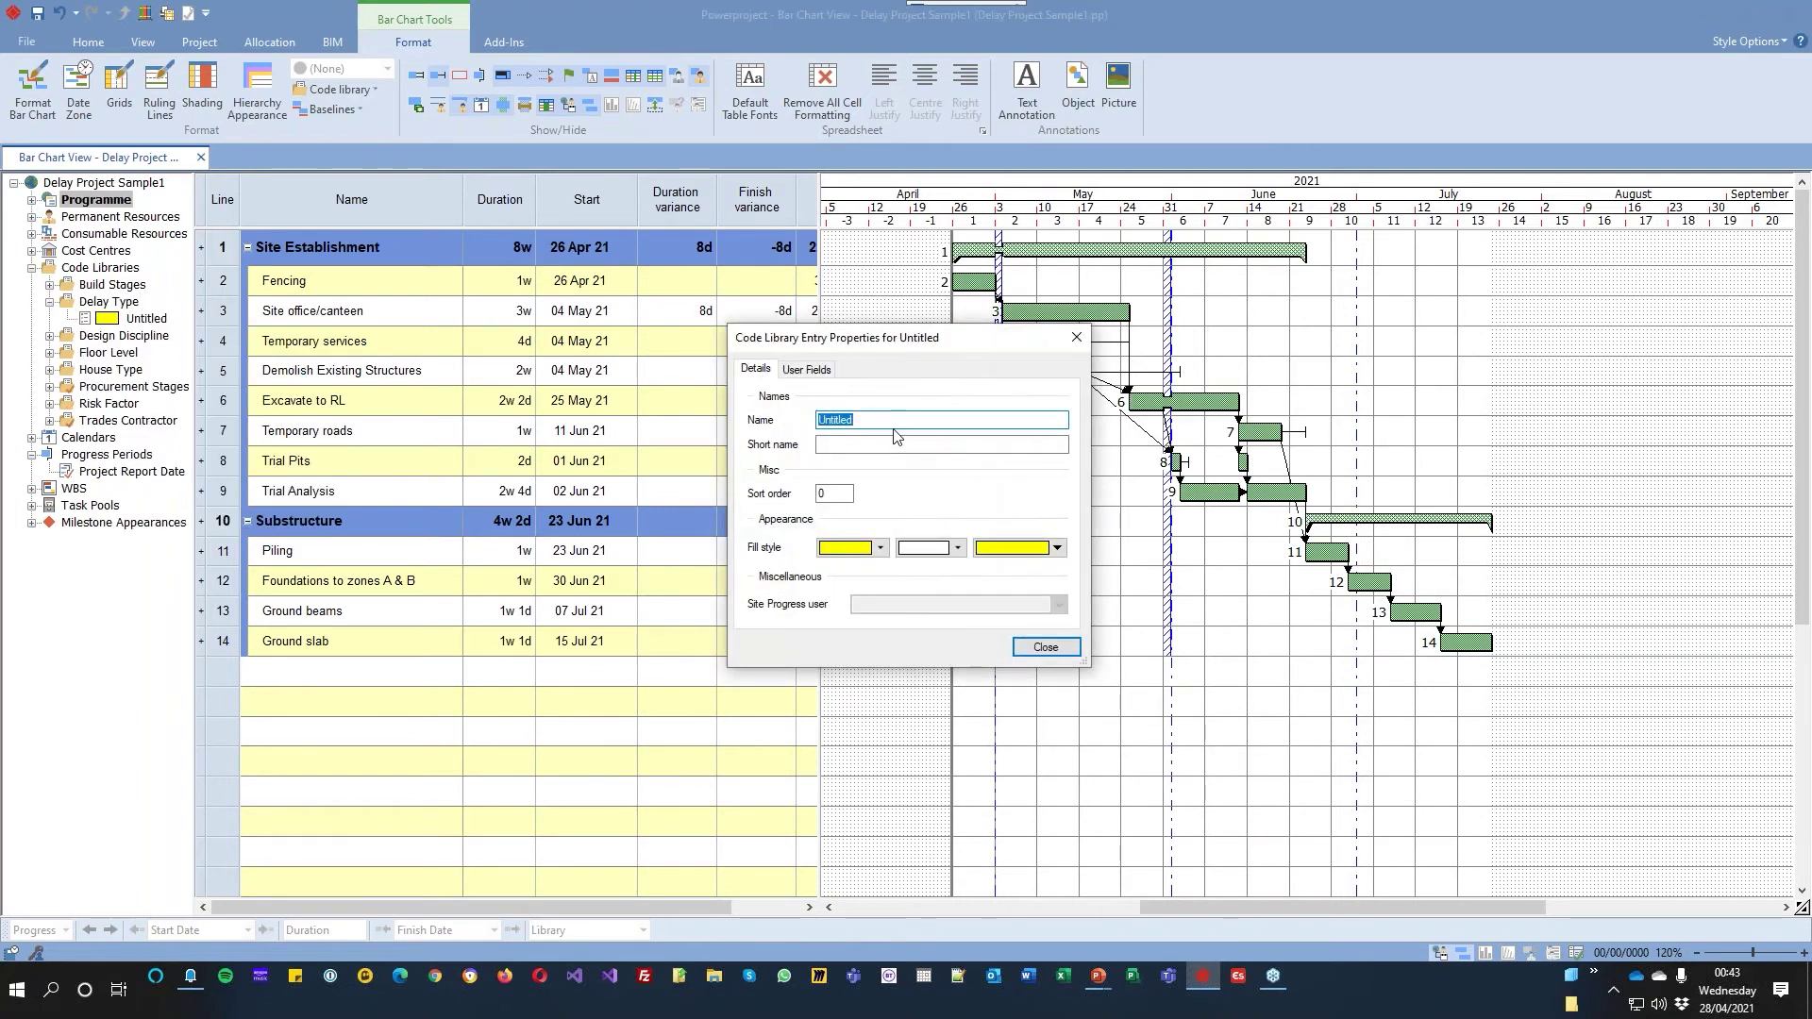
pyautogui.write('C')
pyautogui.click(877, 548)
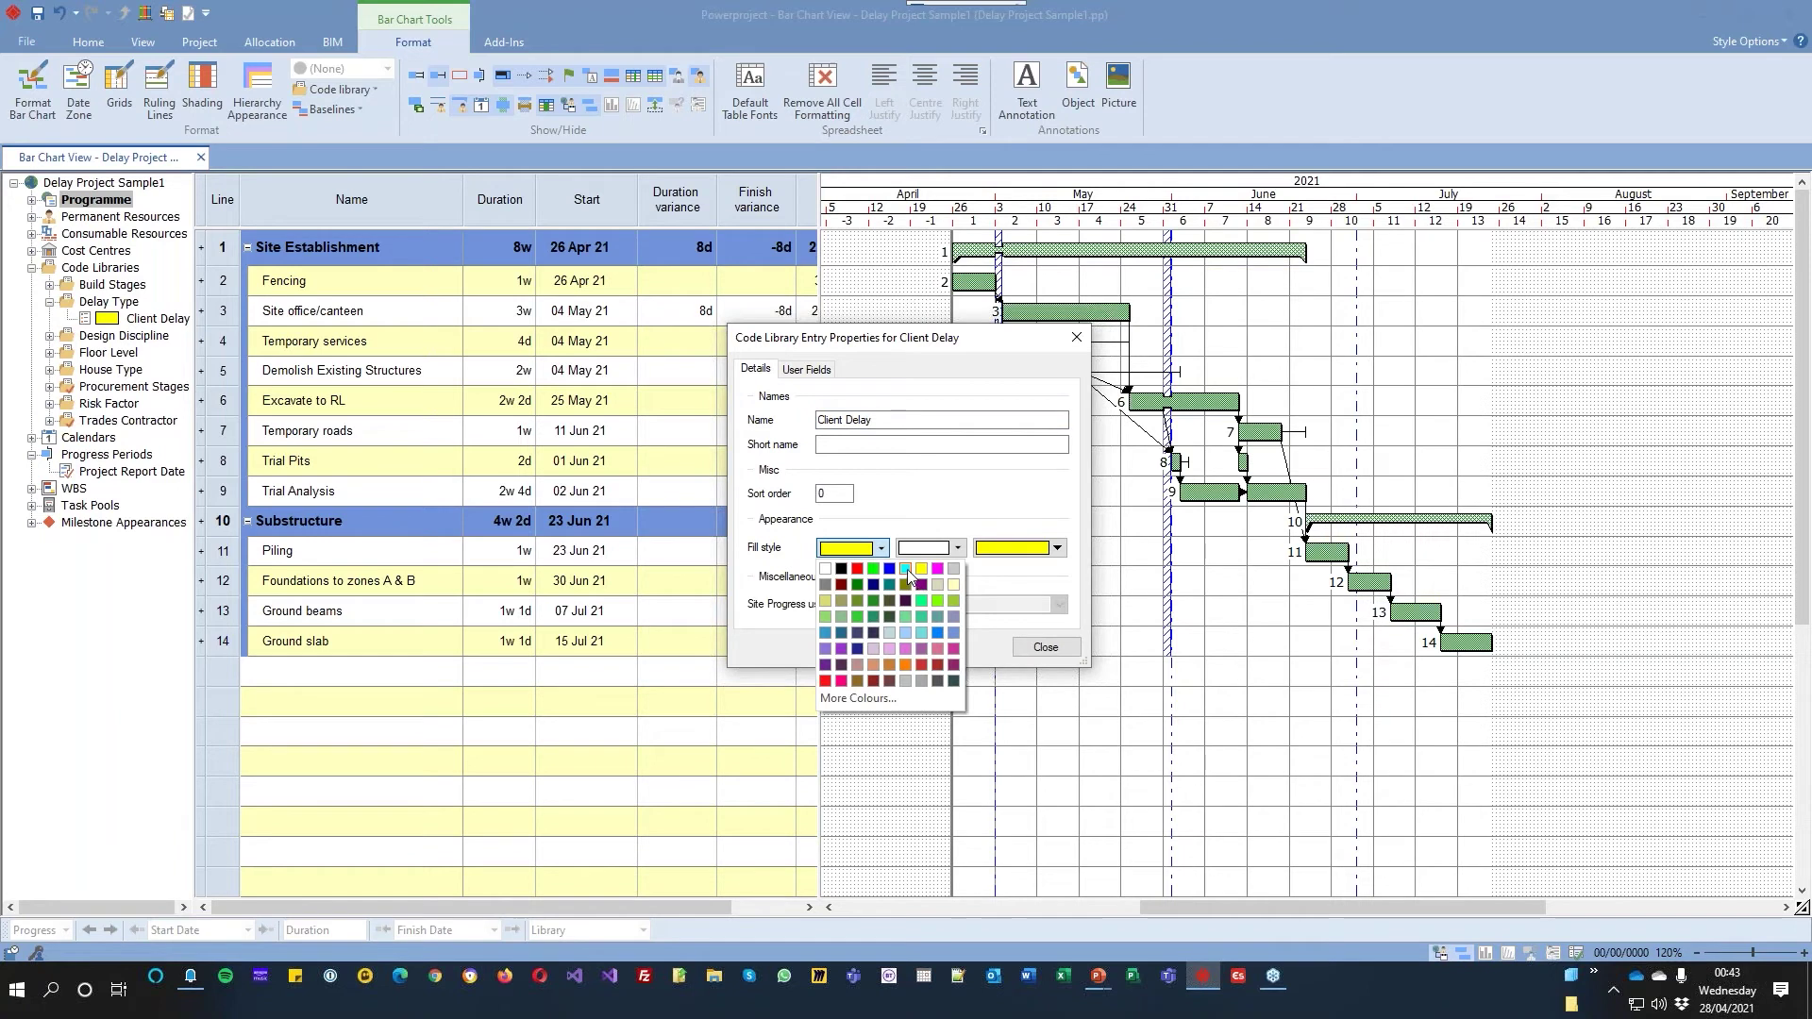
pyautogui.click(905, 569)
pyautogui.click(1044, 647)
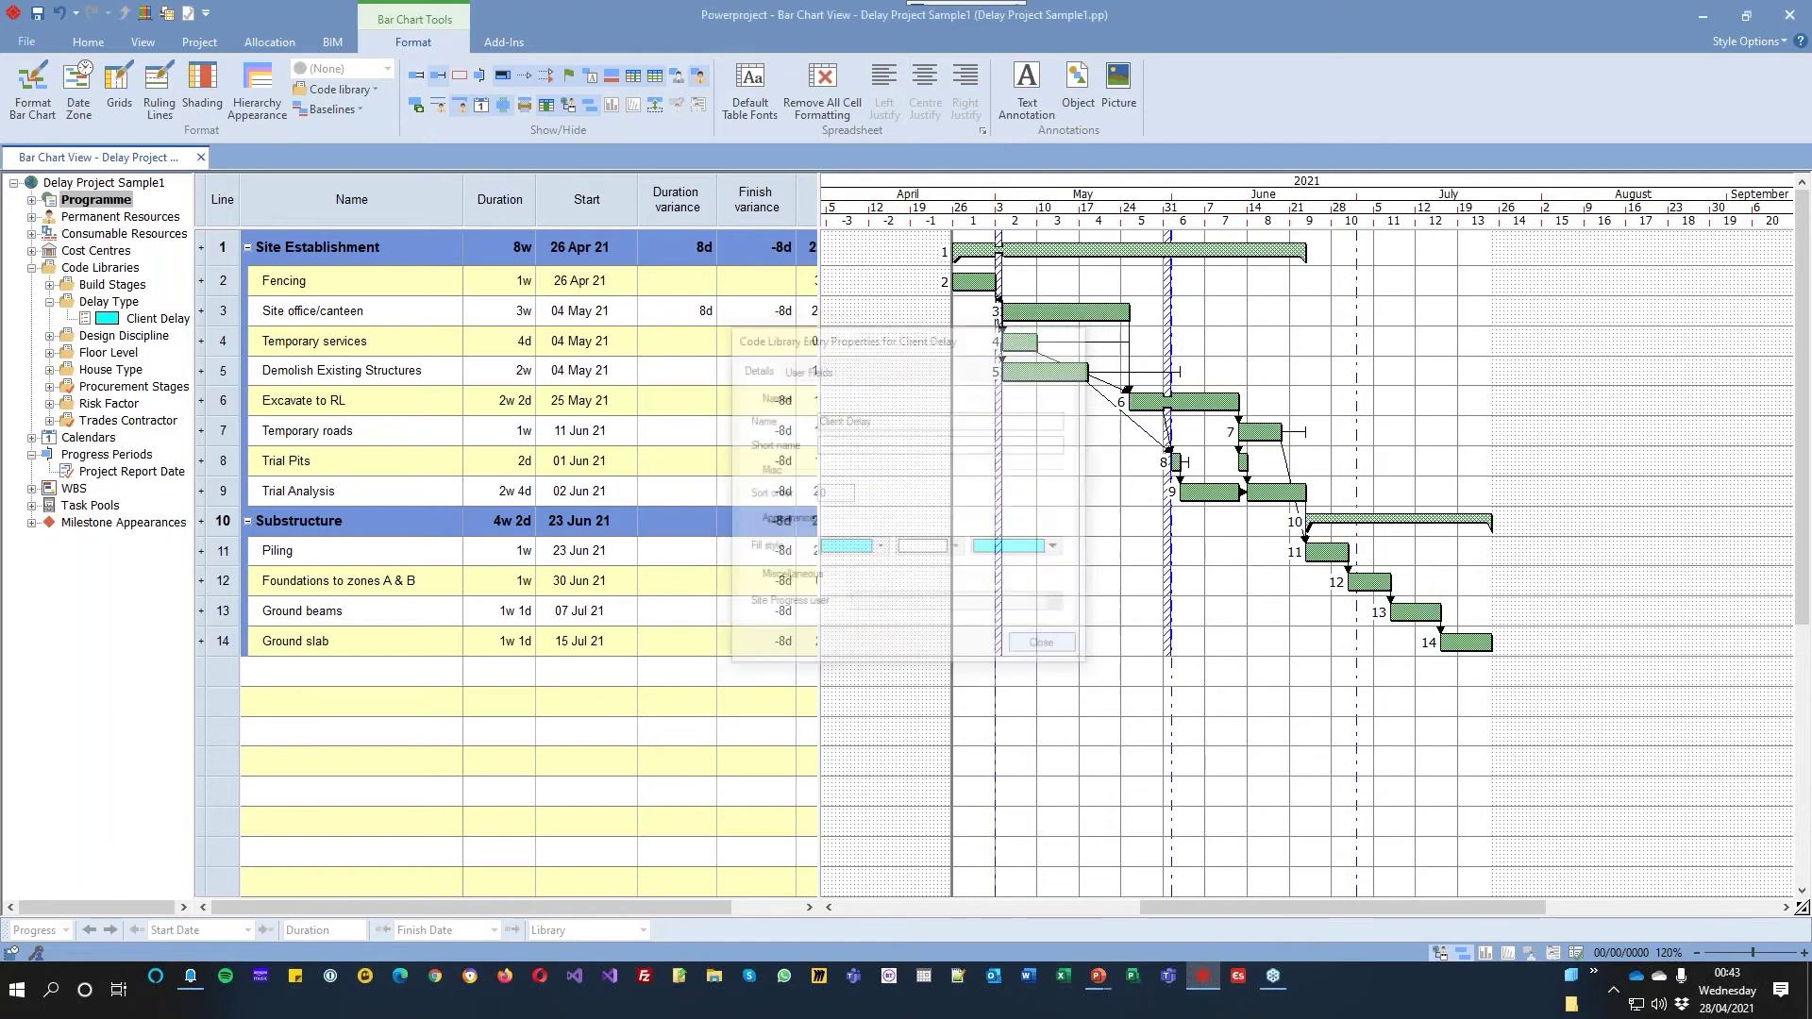
# Add a Weather entry with an orange fill to the Delay Type code library
pyautogui.rightClick(108, 304)
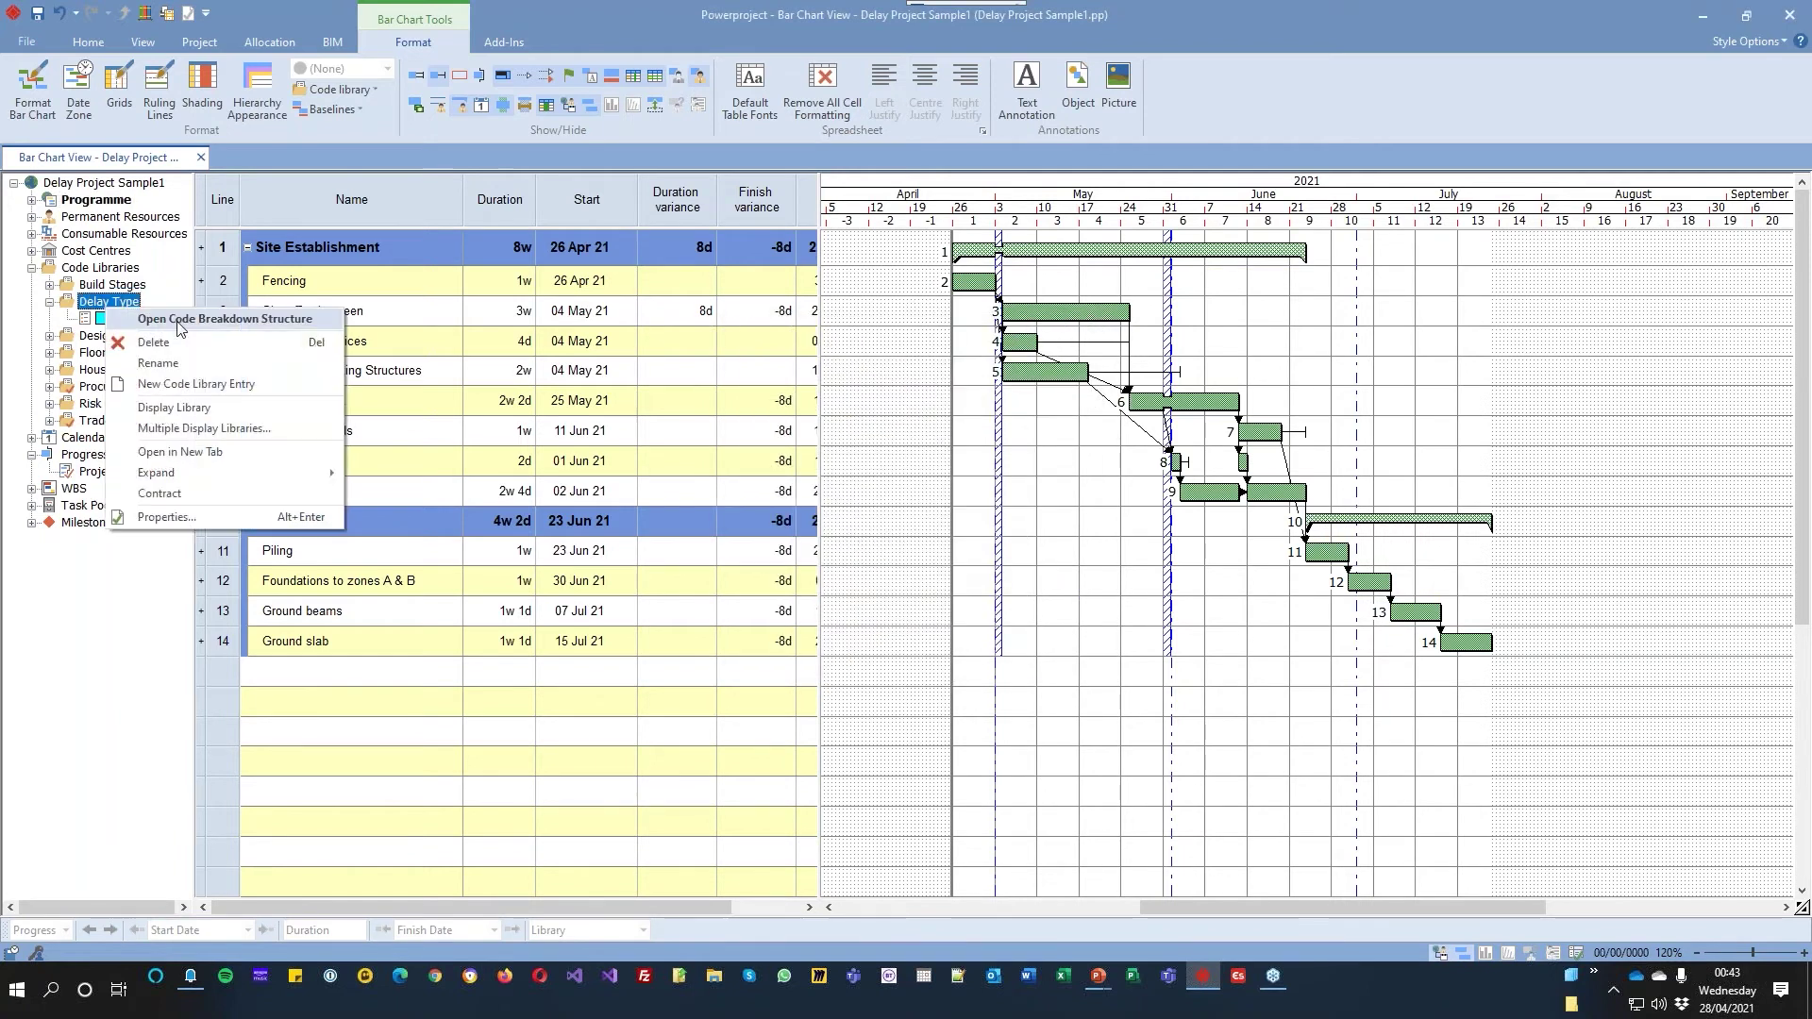
pyautogui.click(189, 384)
pyautogui.write('Weather')
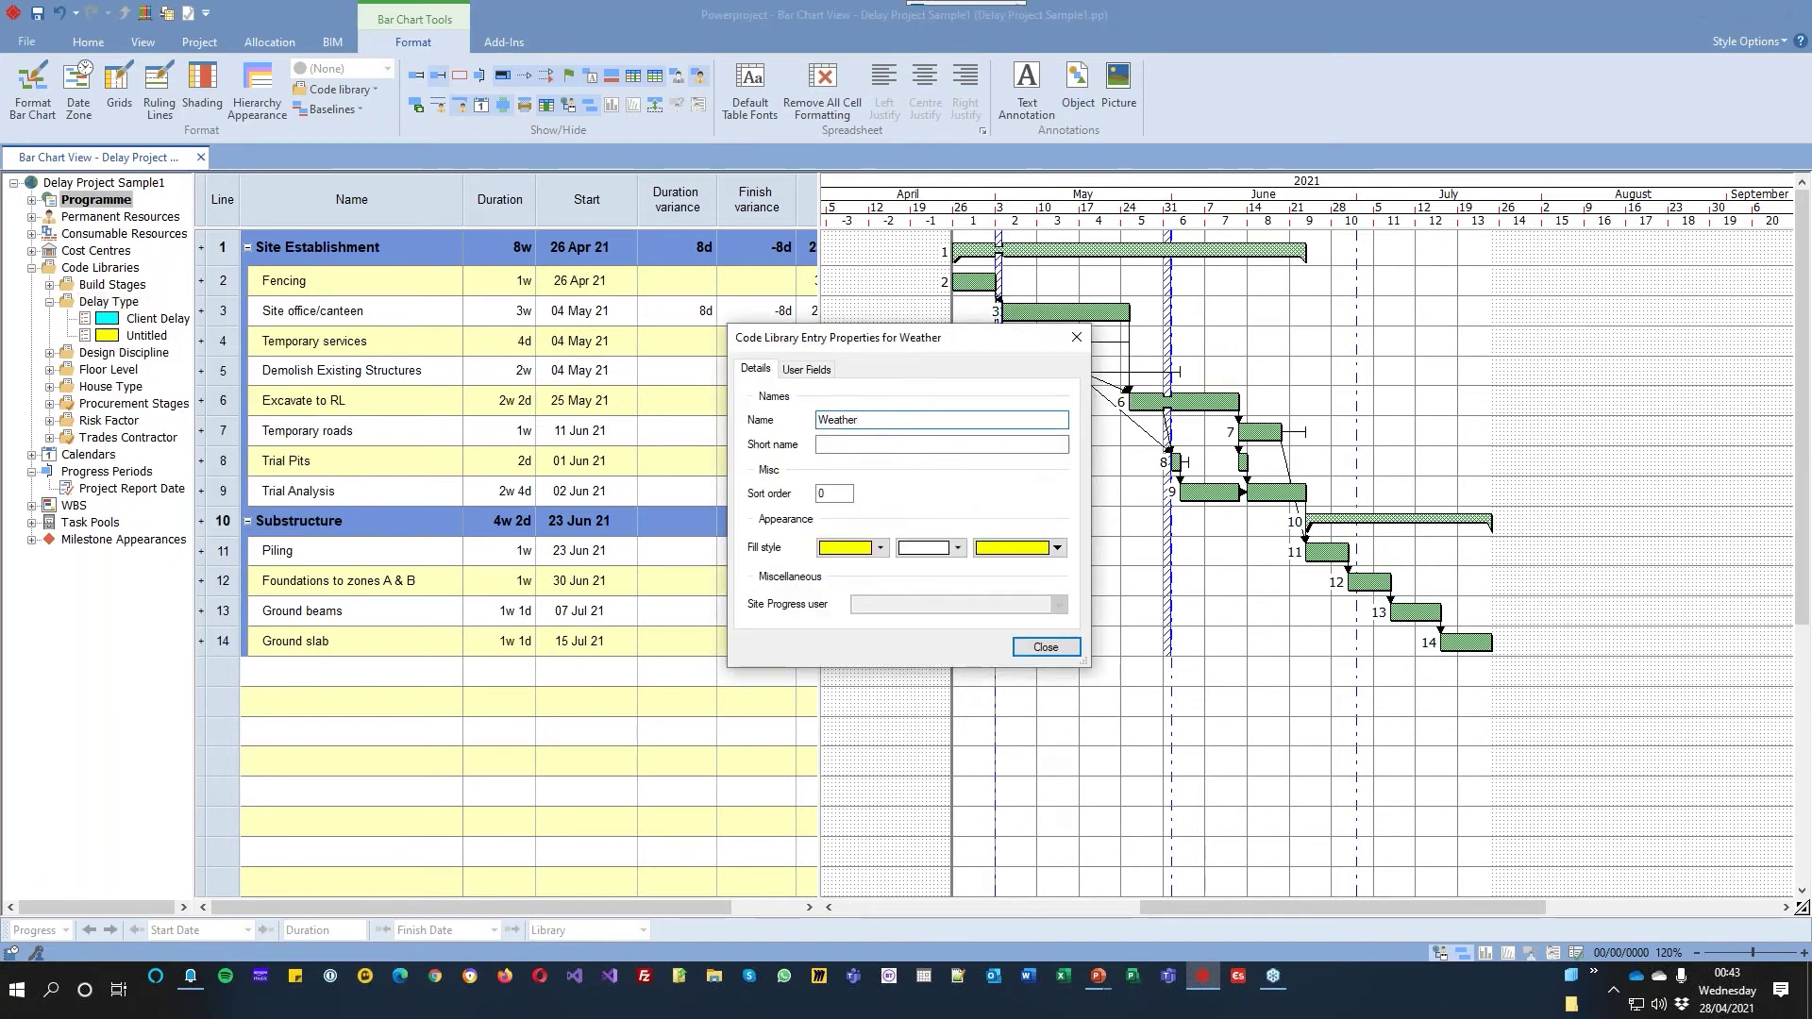
pyautogui.click(880, 549)
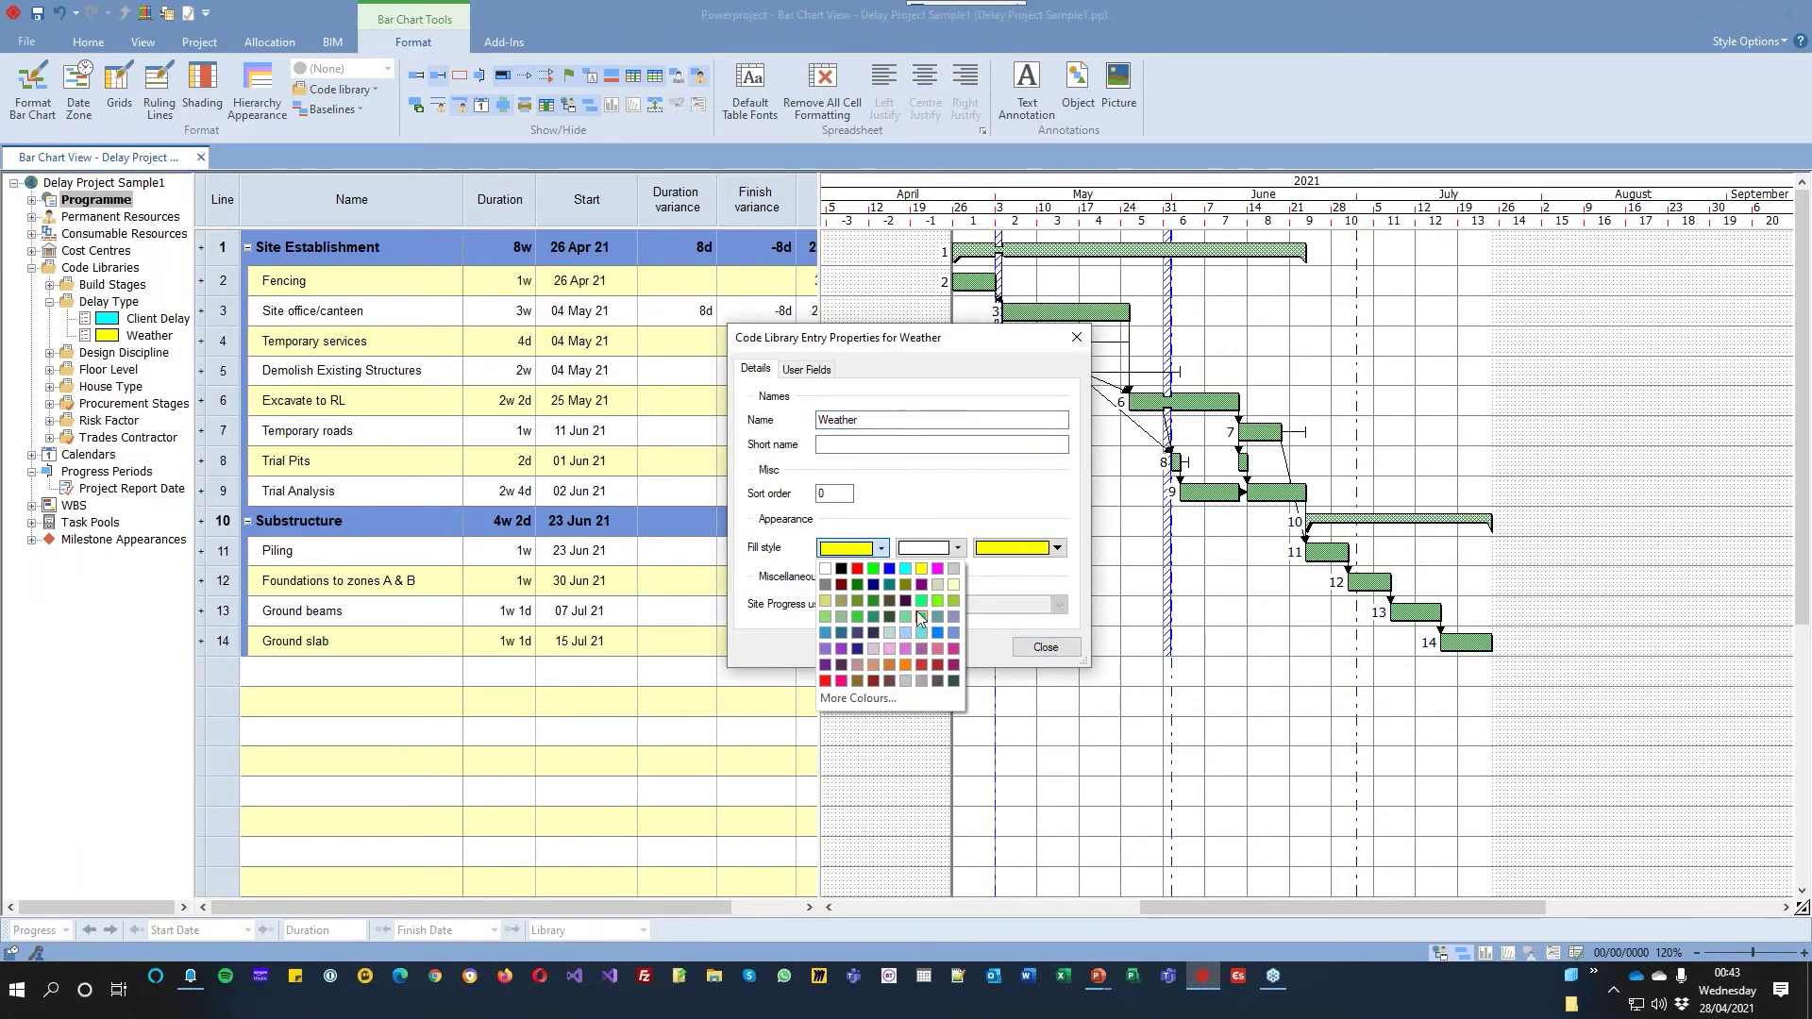
pyautogui.click(904, 664)
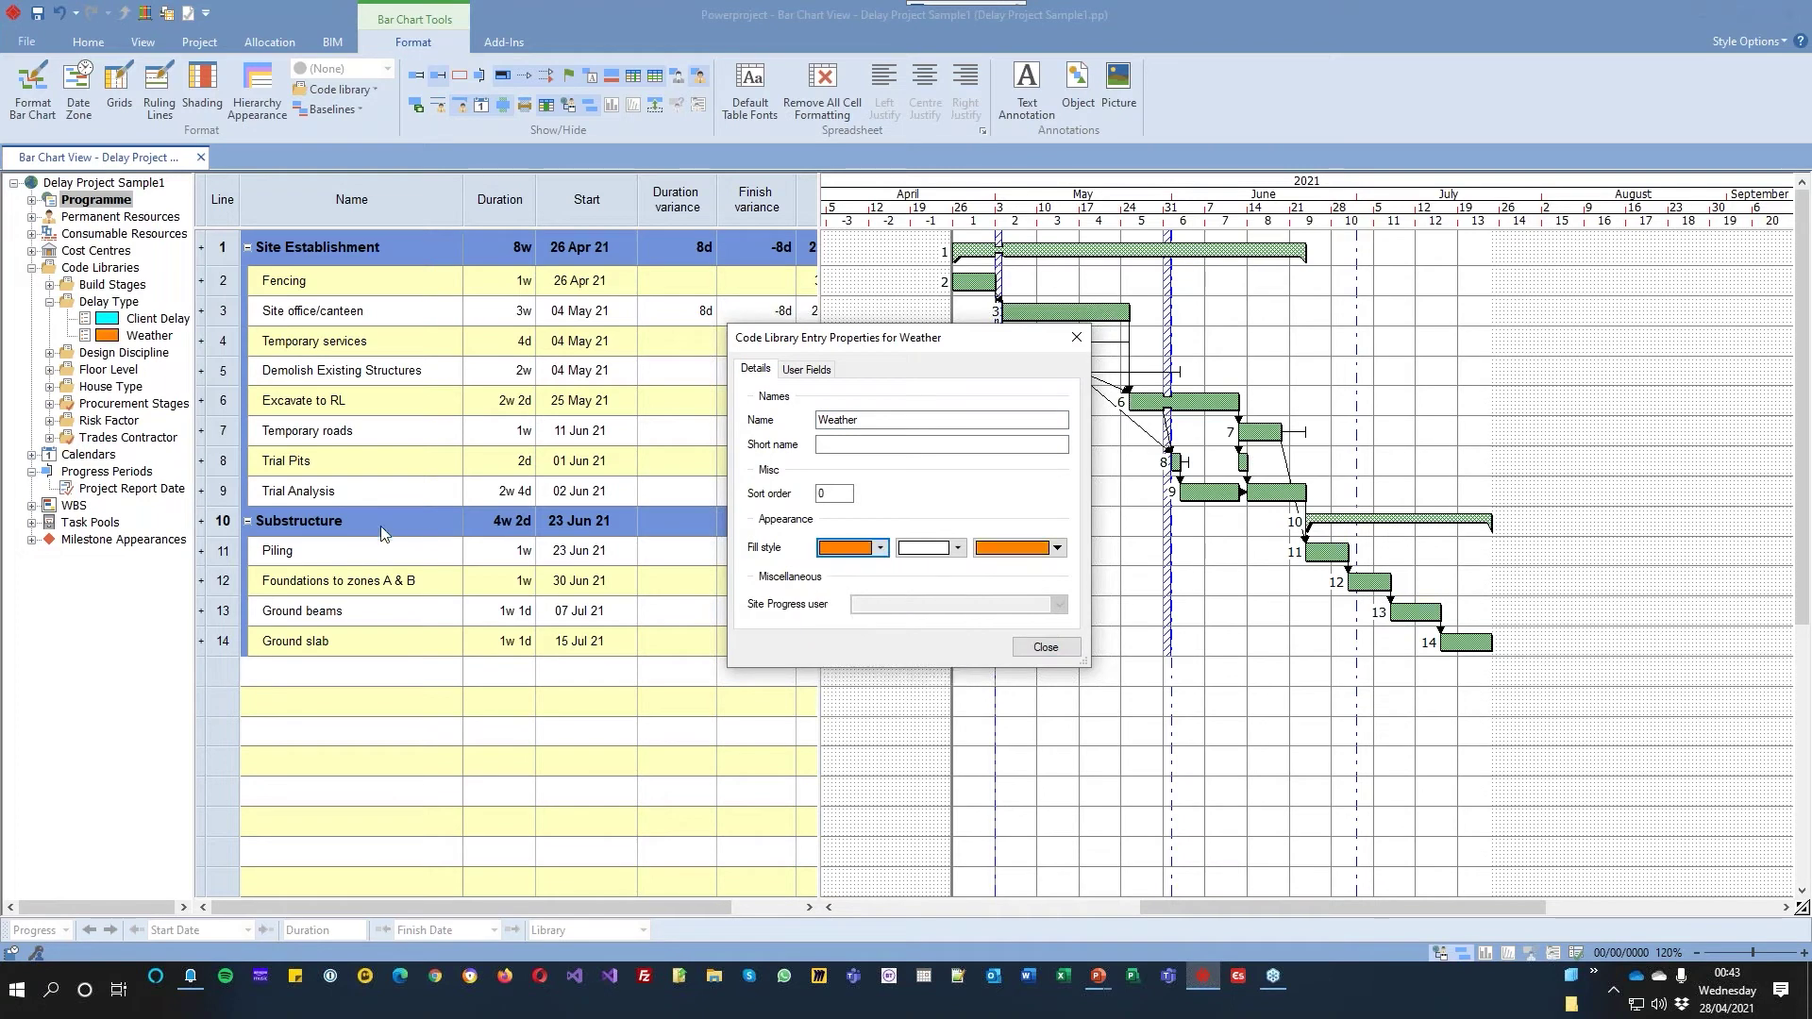
pyautogui.click(1036, 648)
# Add a Sub Contractor entry to the Delay Type code library, keeping the default yellow fill
pyautogui.rightClick(118, 302)
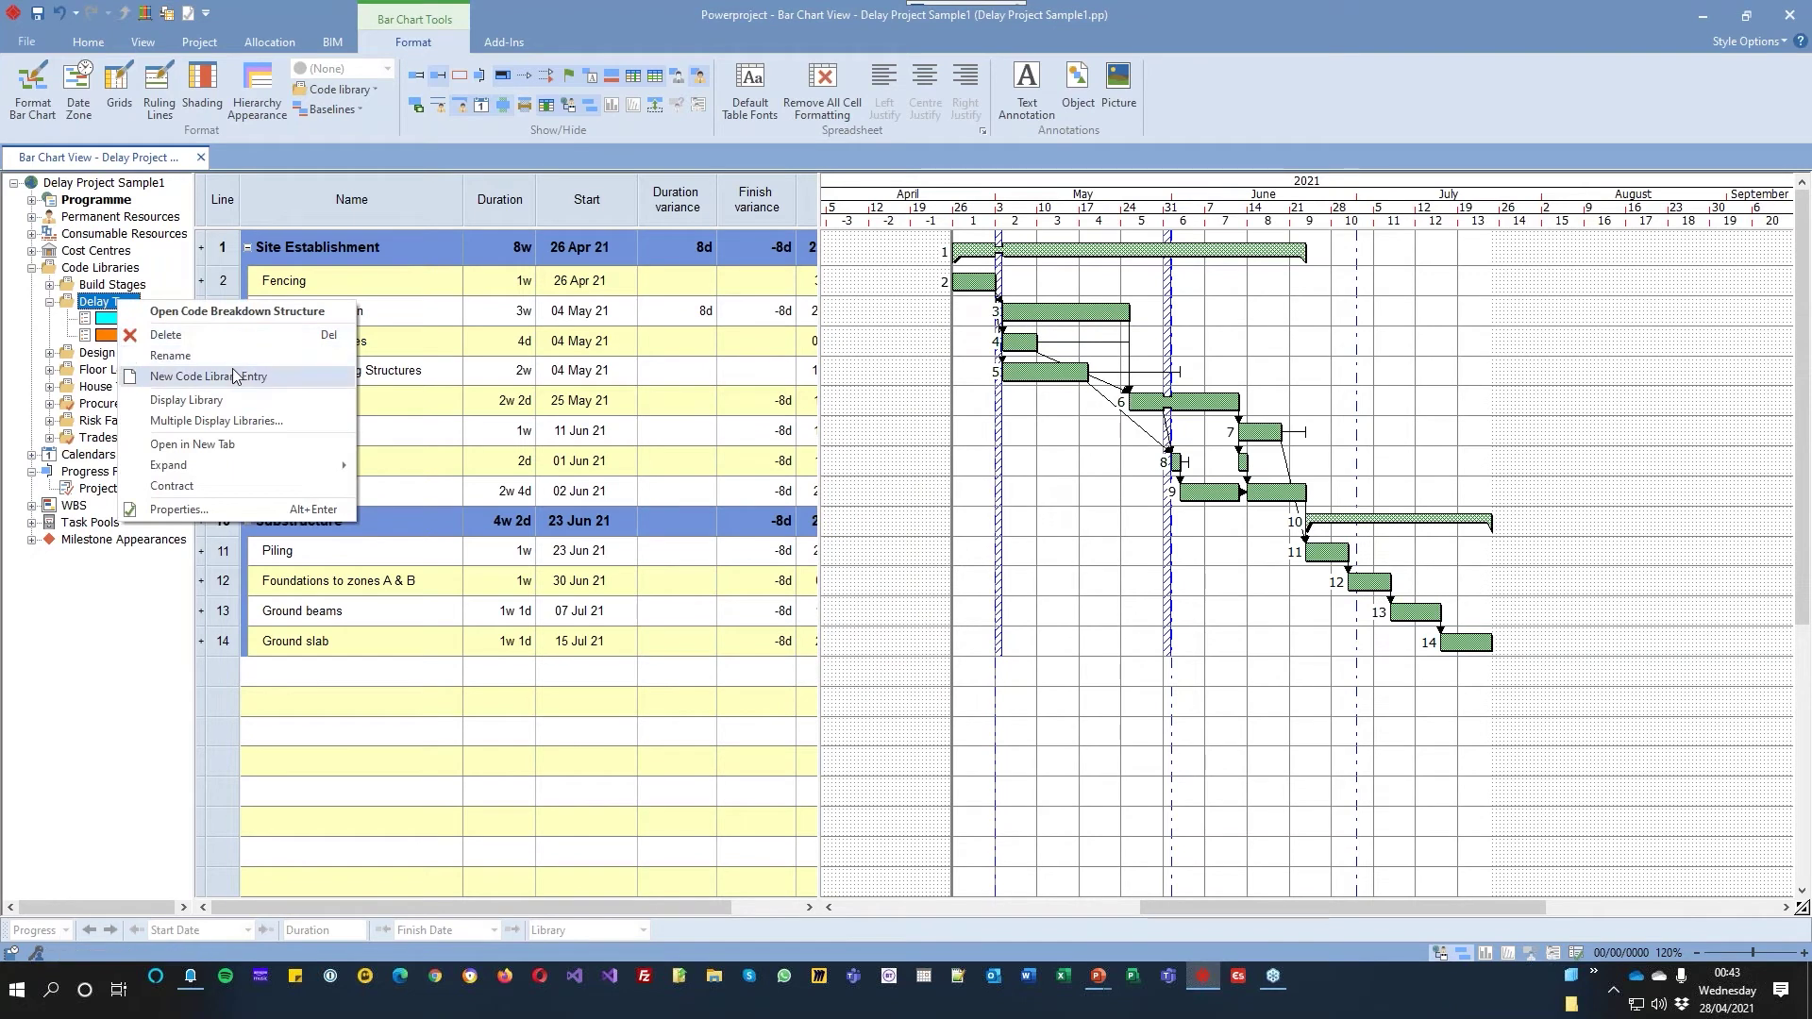
pyautogui.click(217, 377)
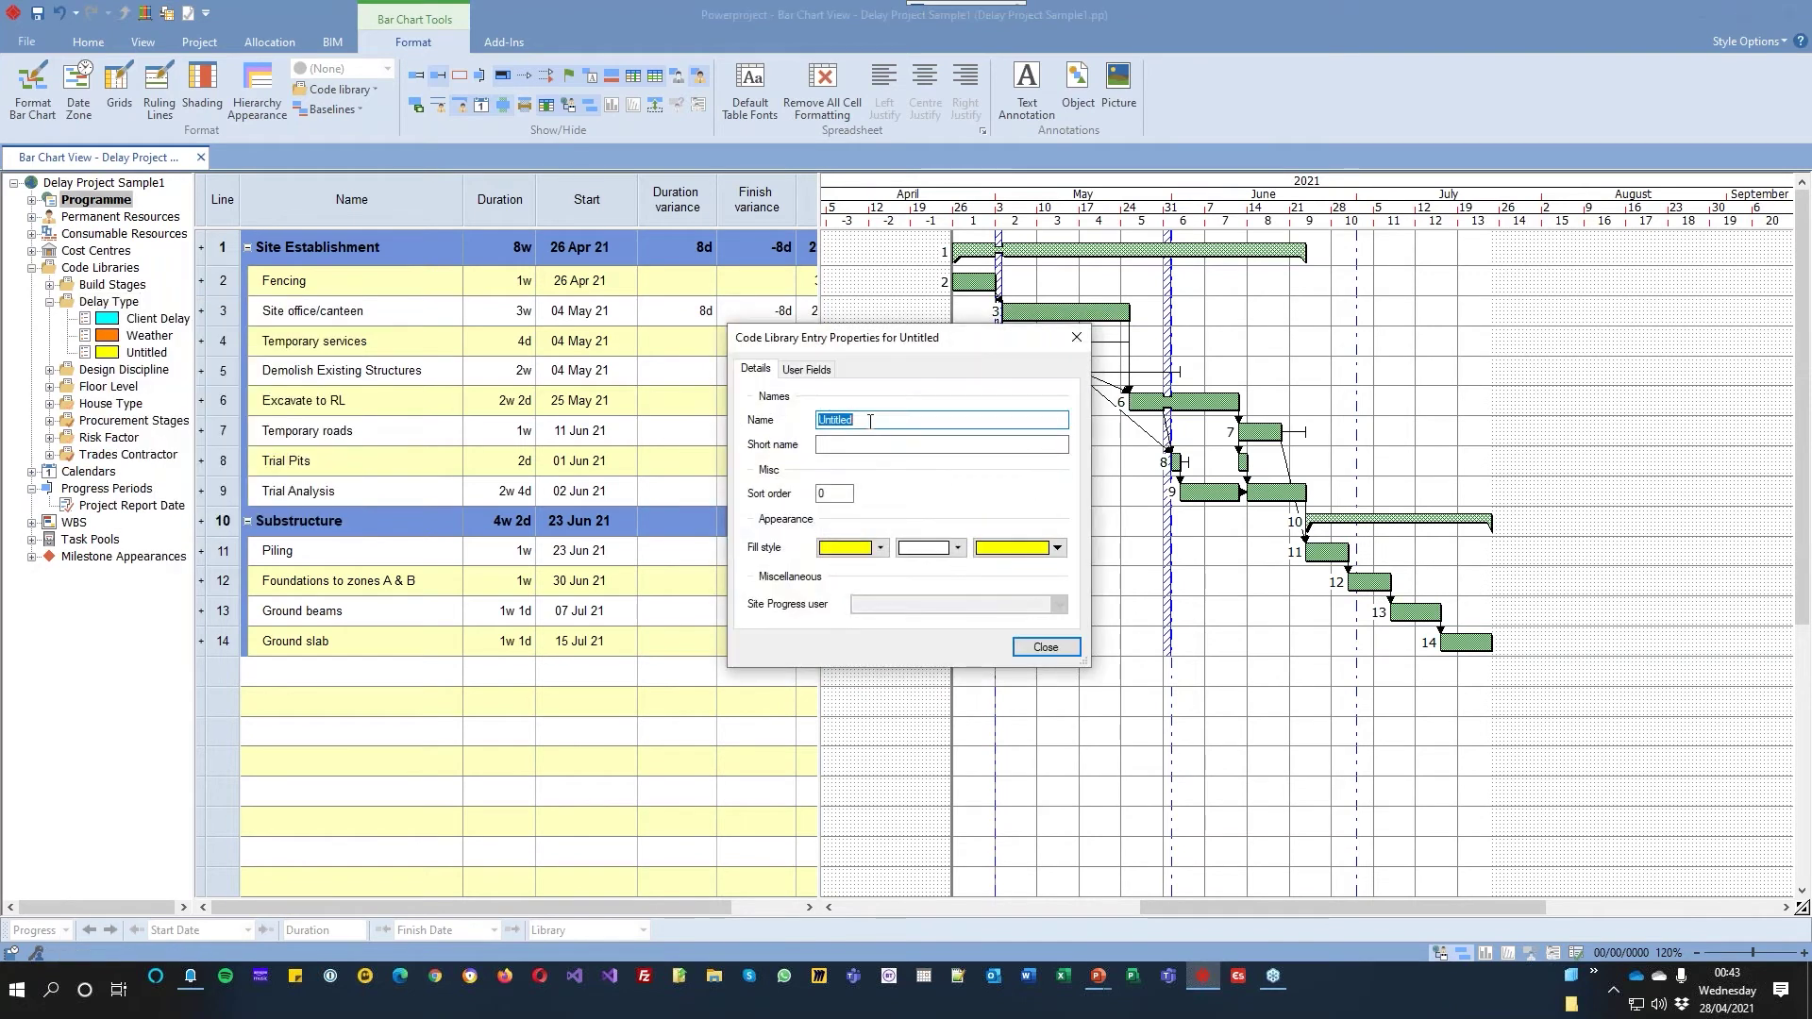
pyautogui.write('Sub Contractor')
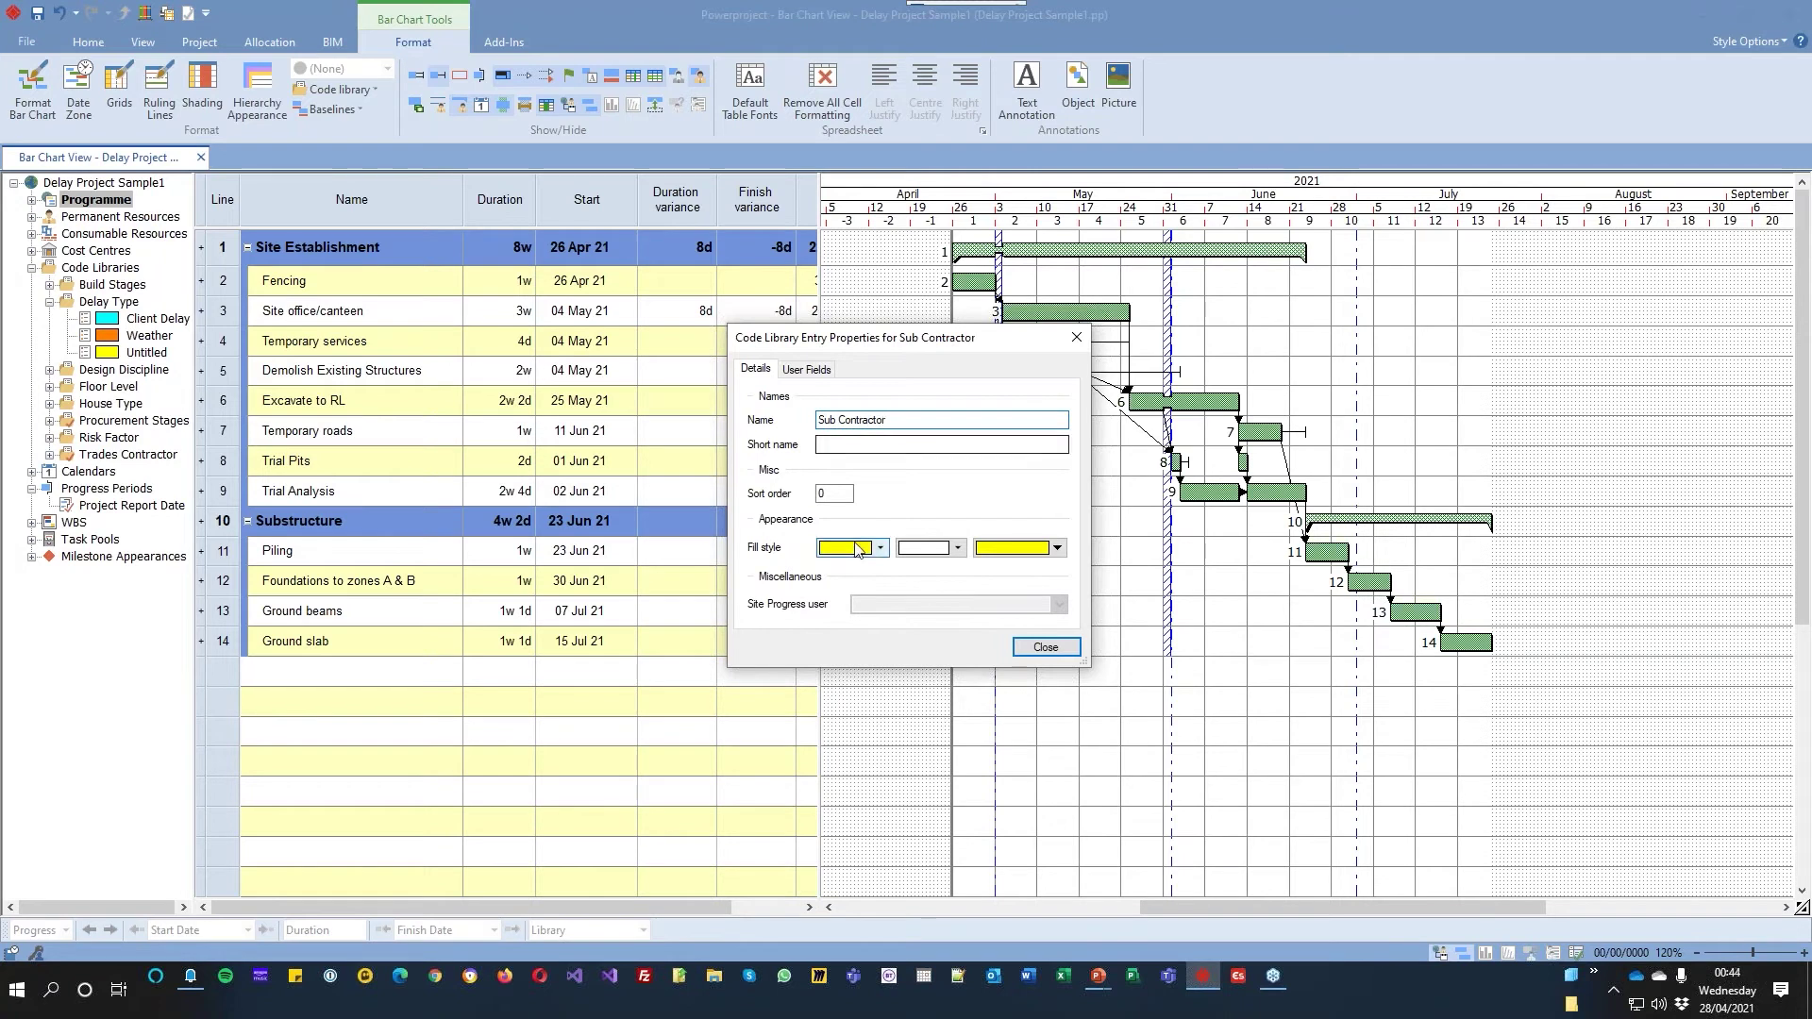
pyautogui.click(1045, 647)
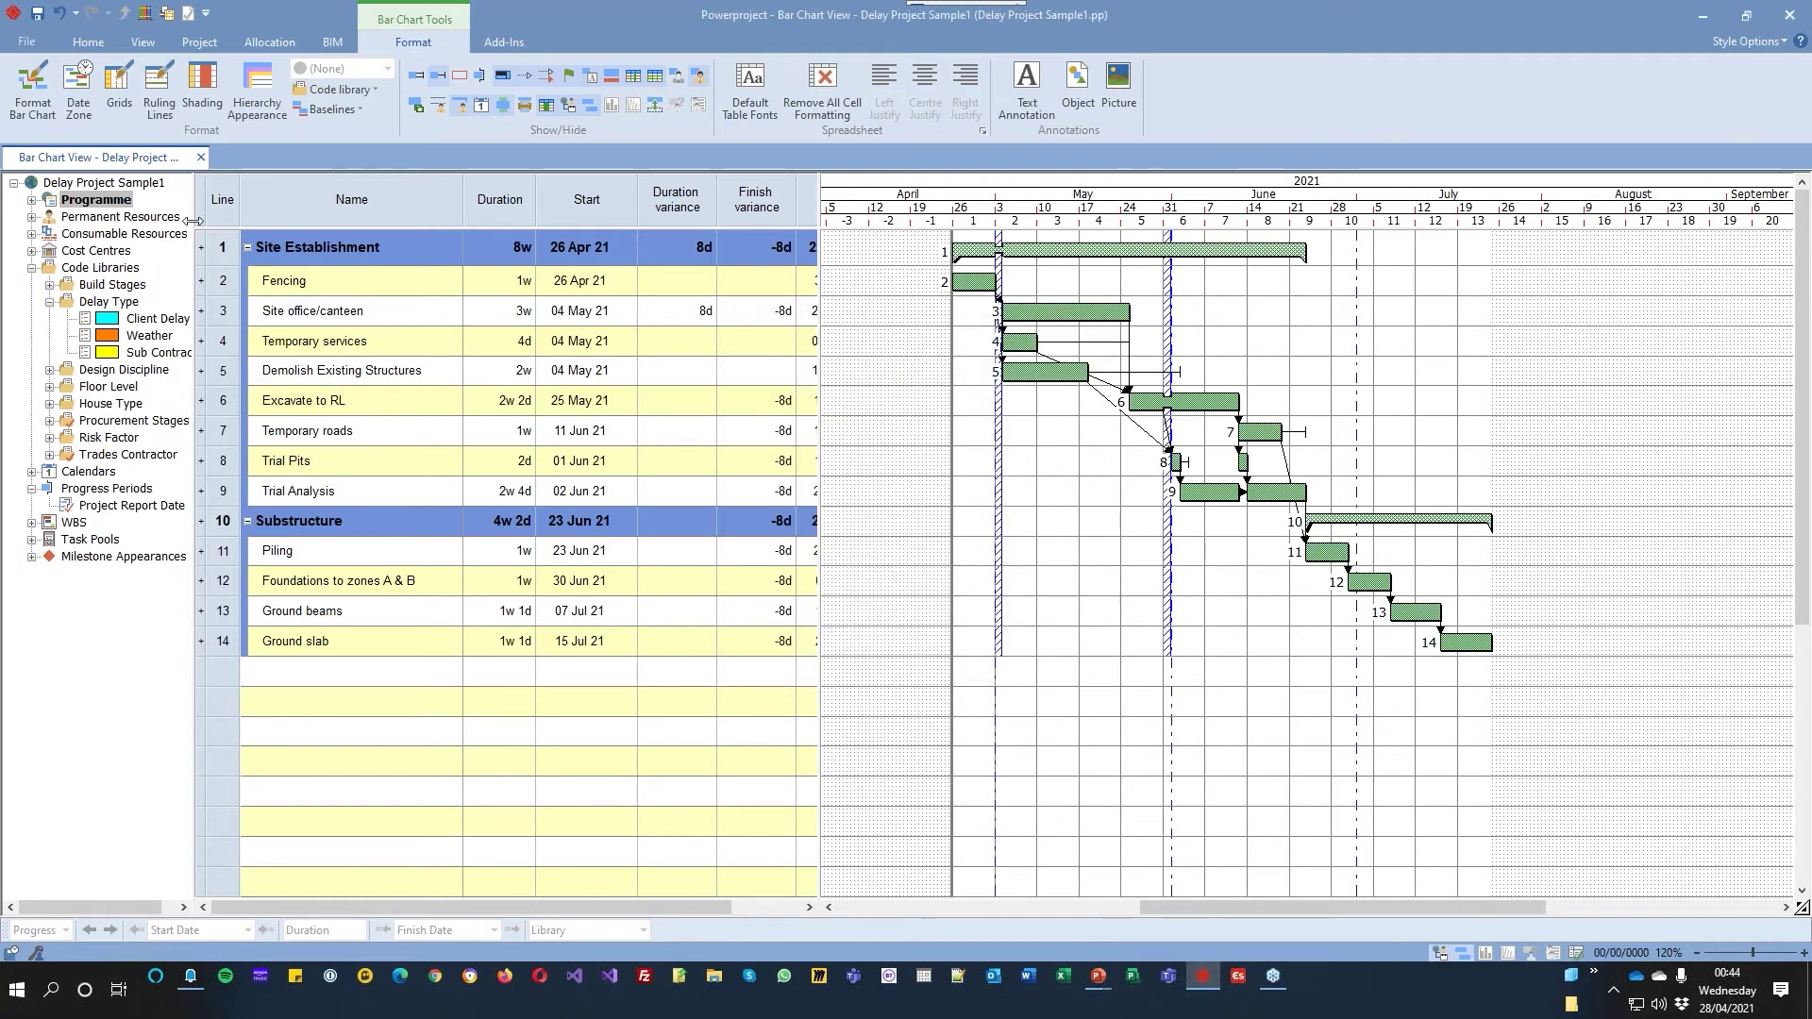
# Widen the project tree and assign the Client Delay code to the Site office/canteen bar, including the code library in the view
pyautogui.moveTo(191, 199); pyautogui.dragTo(235, 199)
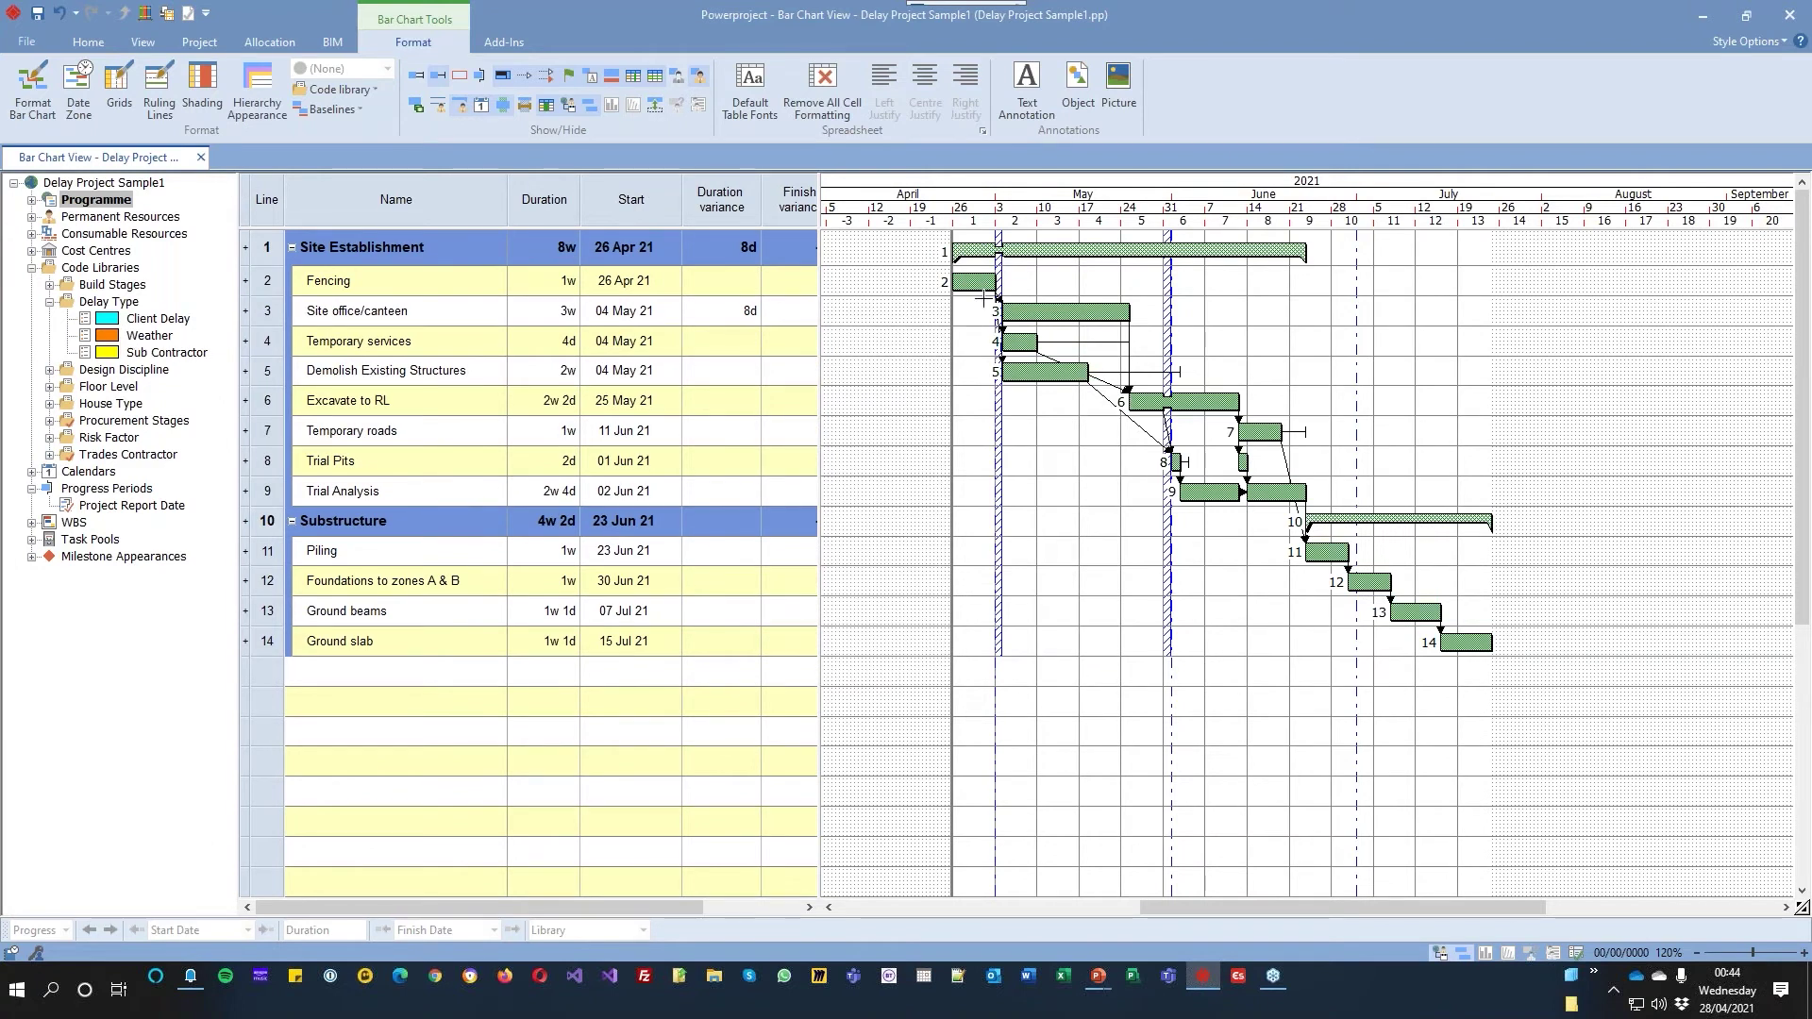
pyautogui.moveTo(133, 319); pyautogui.dragTo(1078, 321)
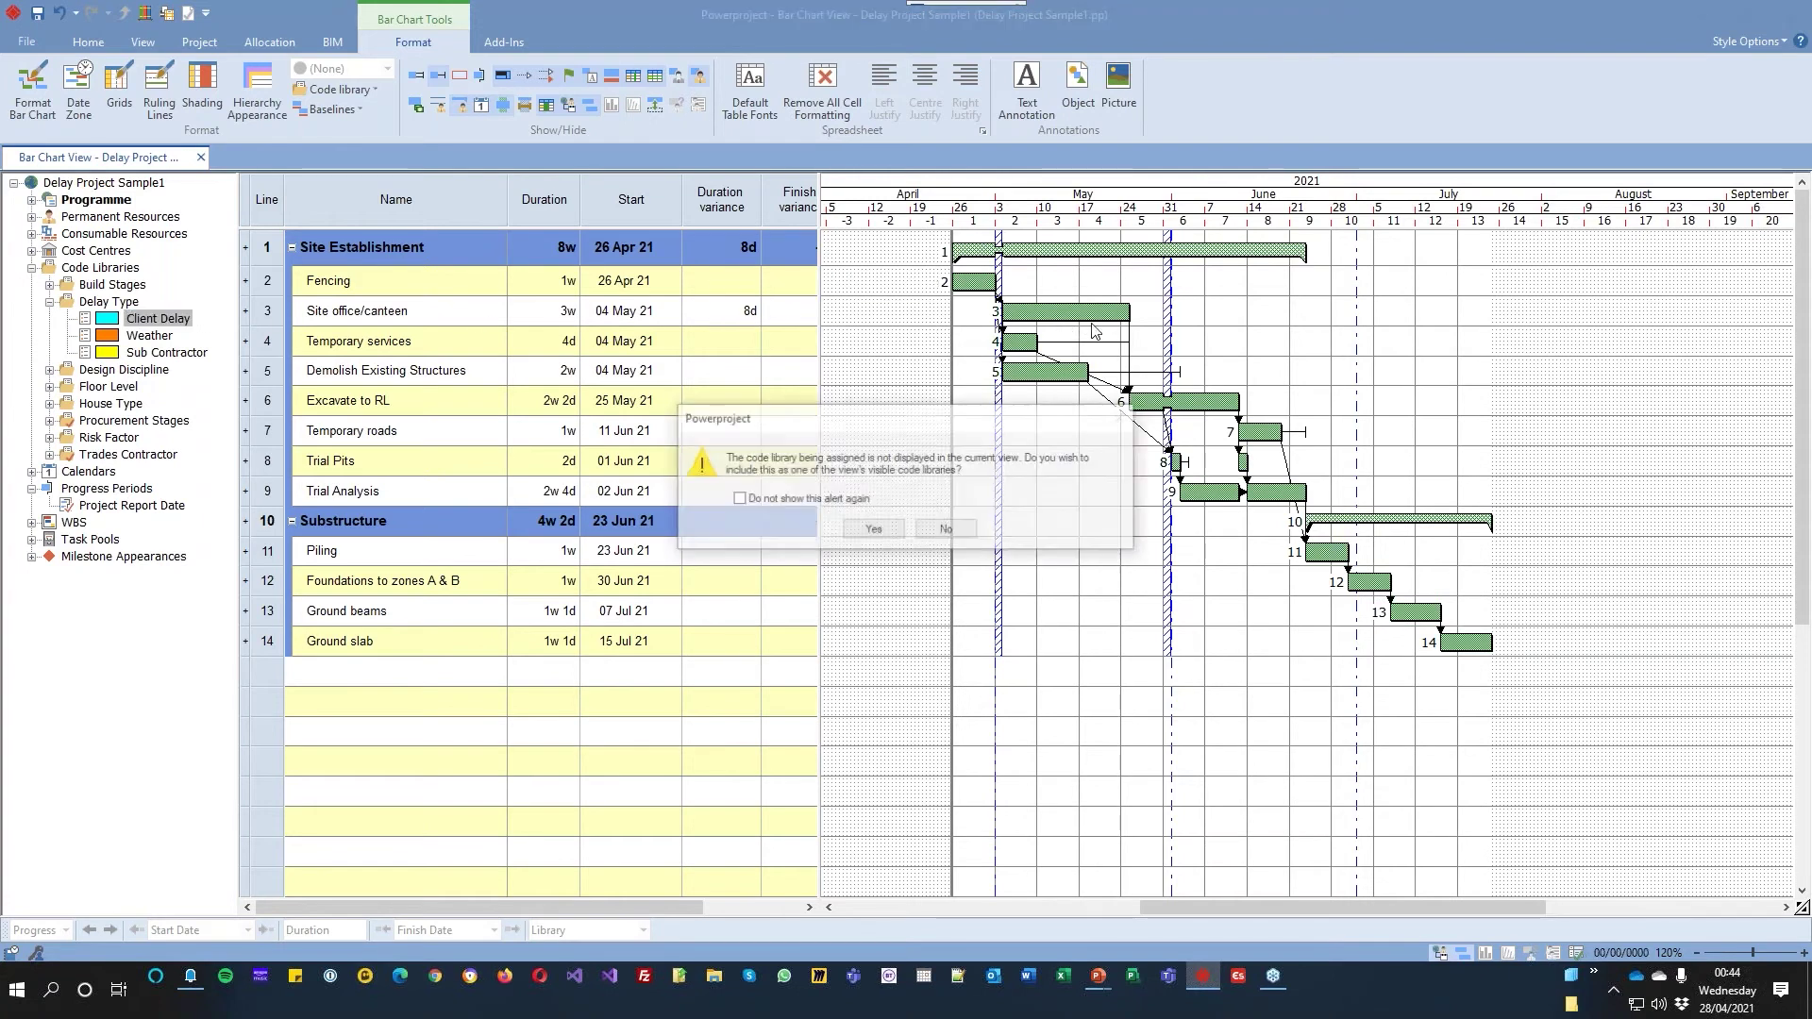
pyautogui.click(874, 529)
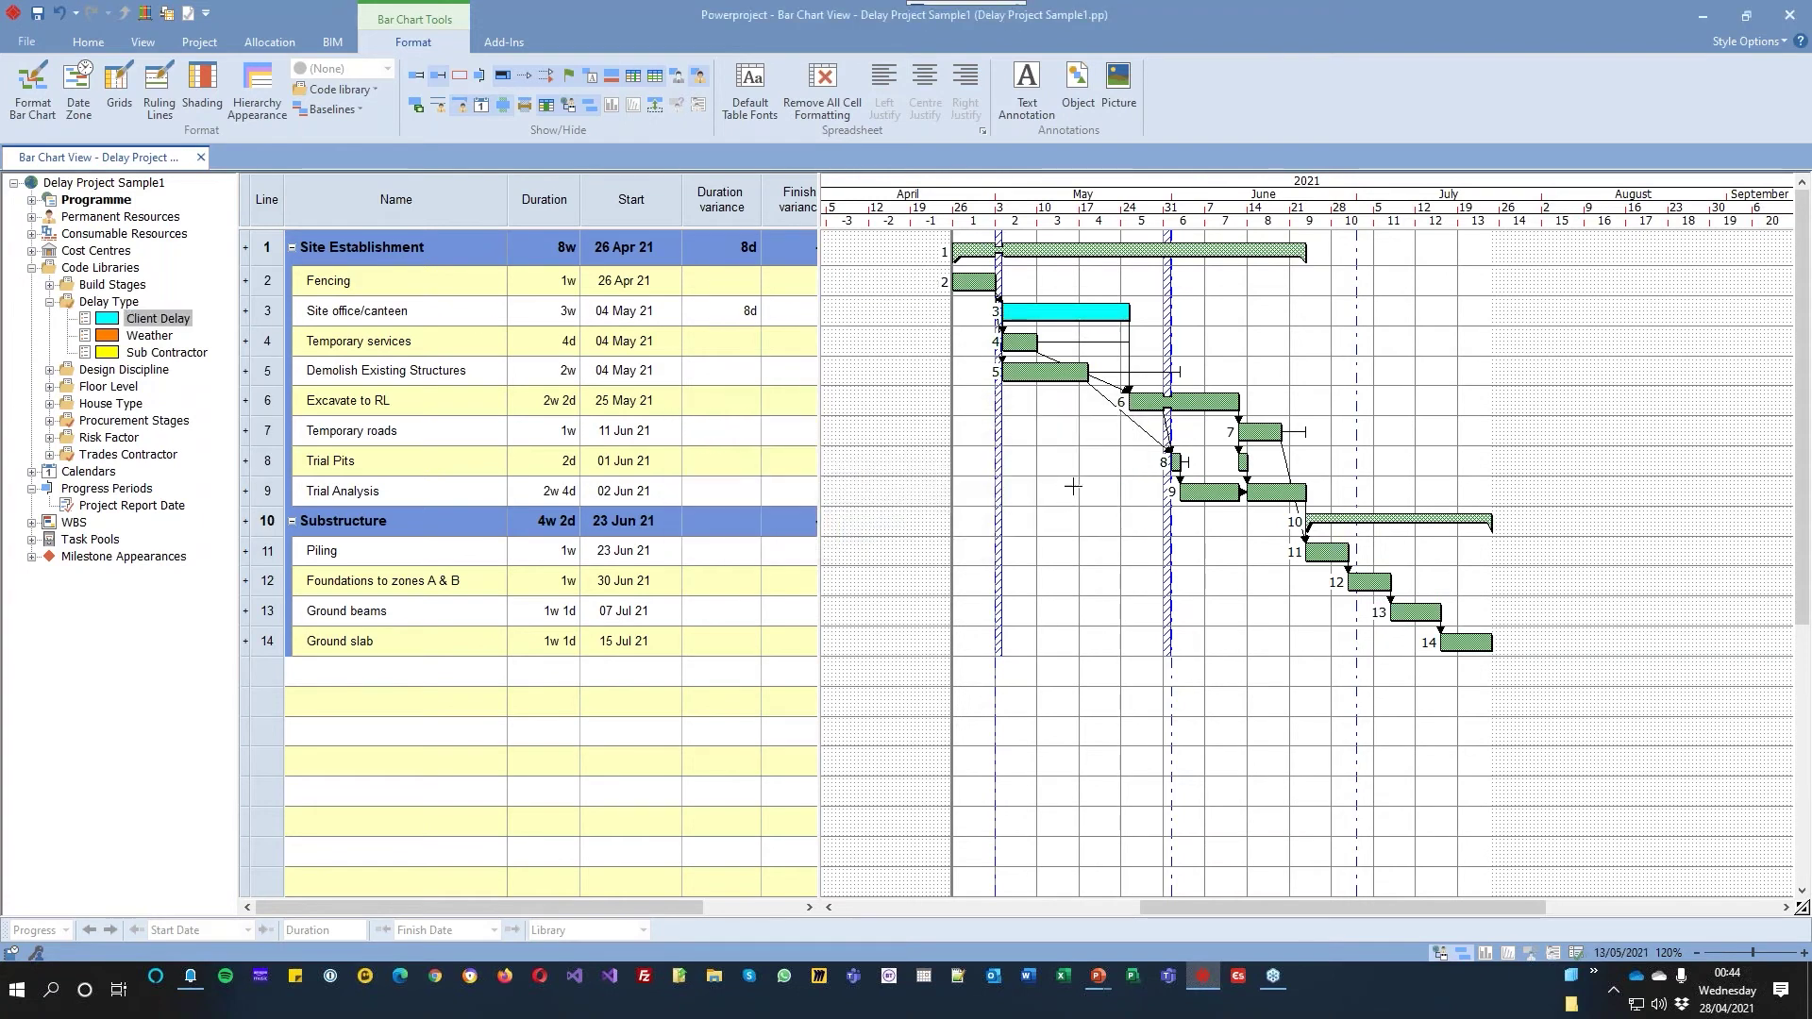
# Add a Notes column before Duration variance with the default column definition, and widen it slightly
pyautogui.rightClick(707, 187)
pyautogui.moveTo(812, 368)
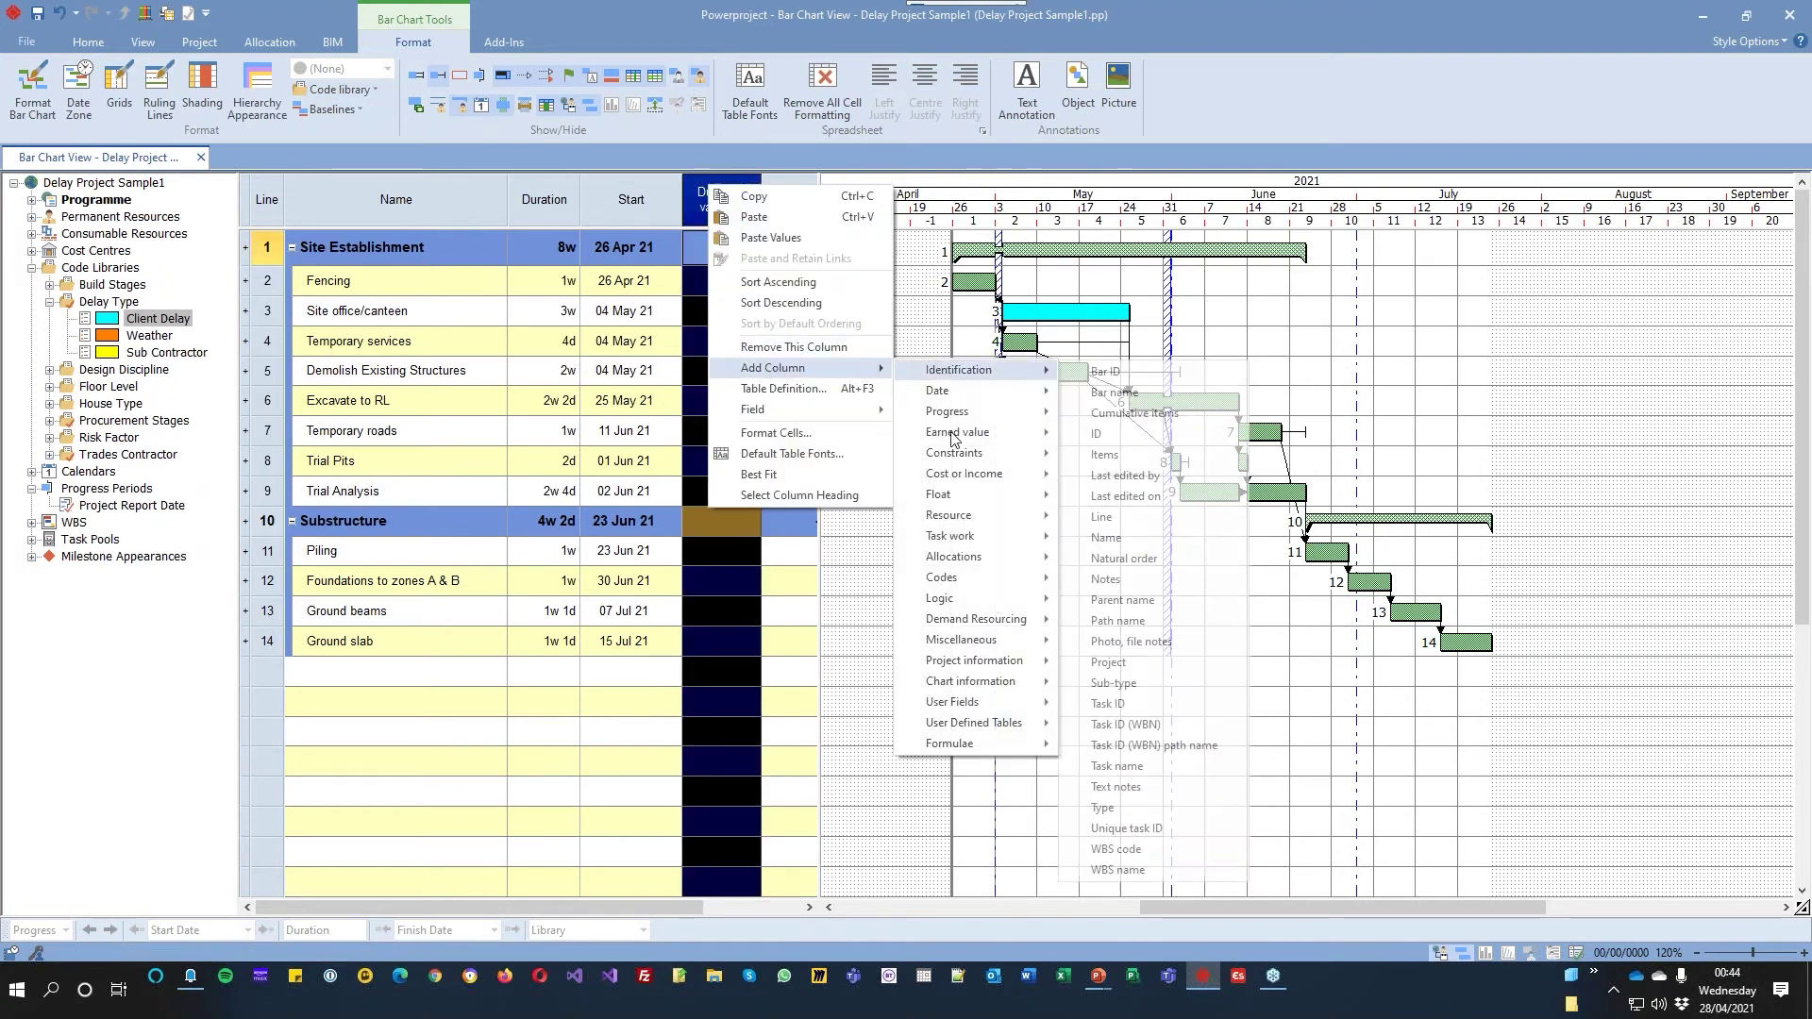
pyautogui.click(1151, 580)
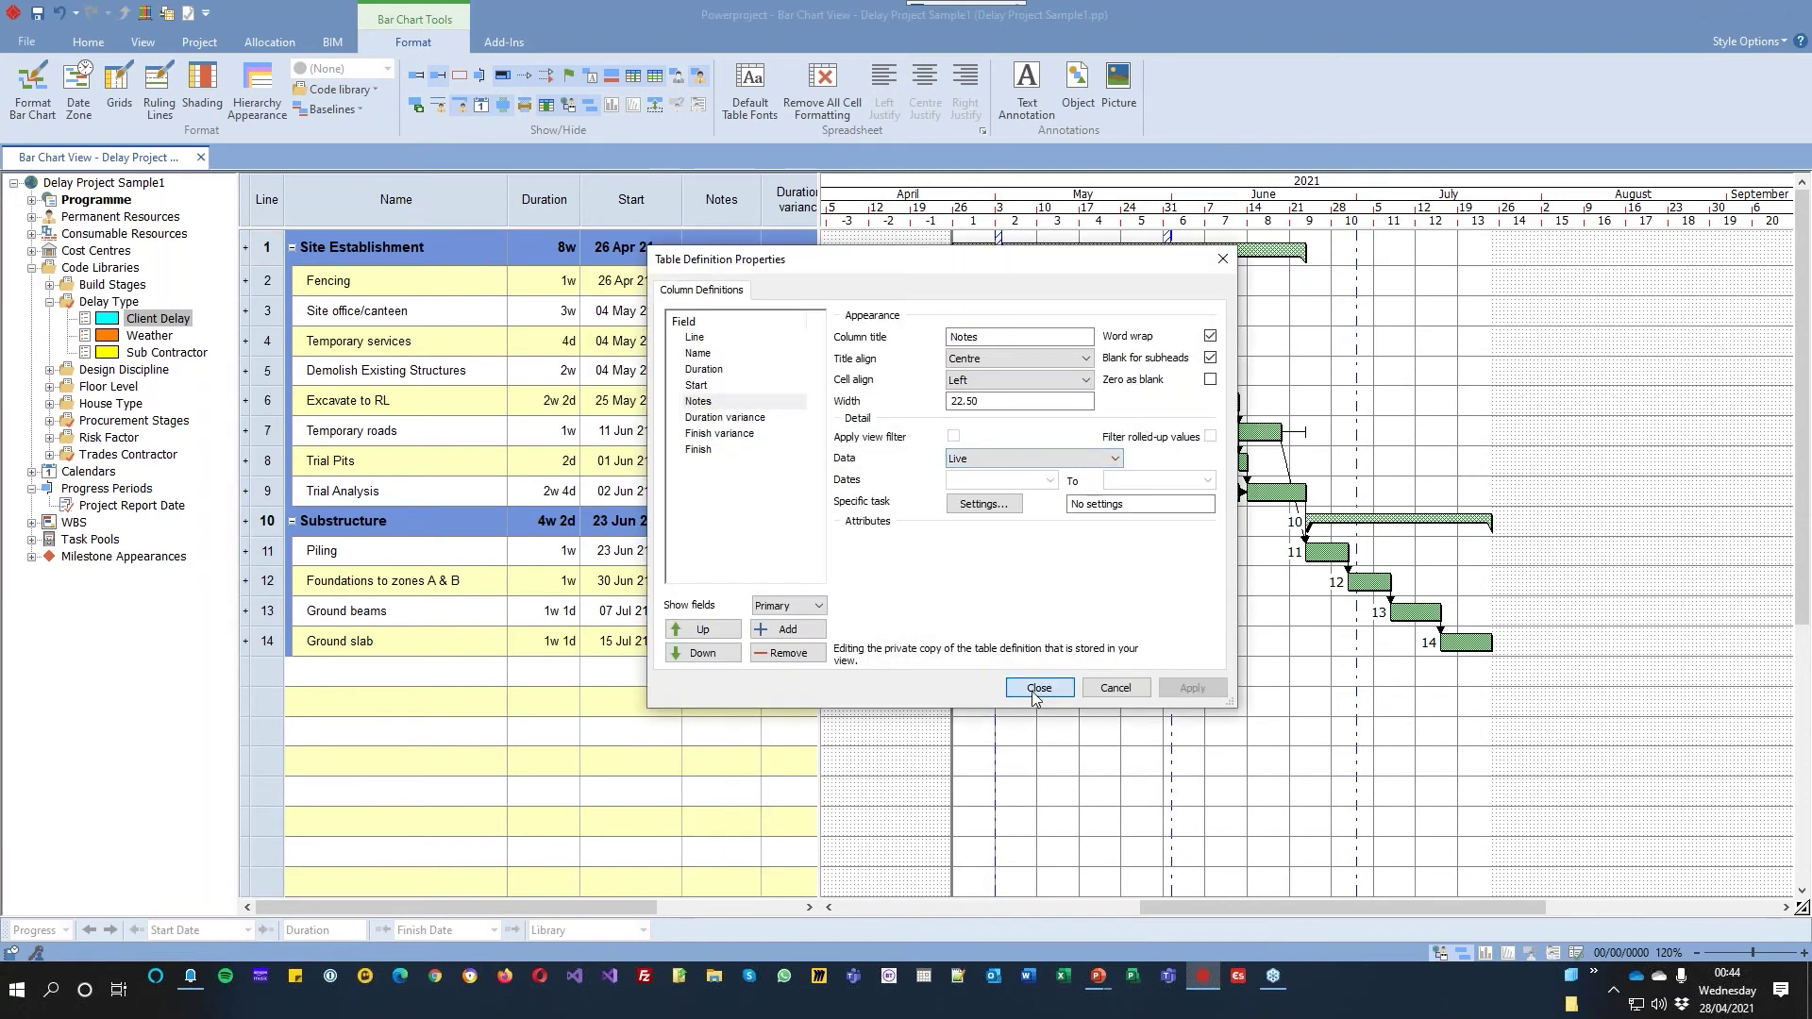
pyautogui.click(1036, 689)
pyautogui.click(793, 200)
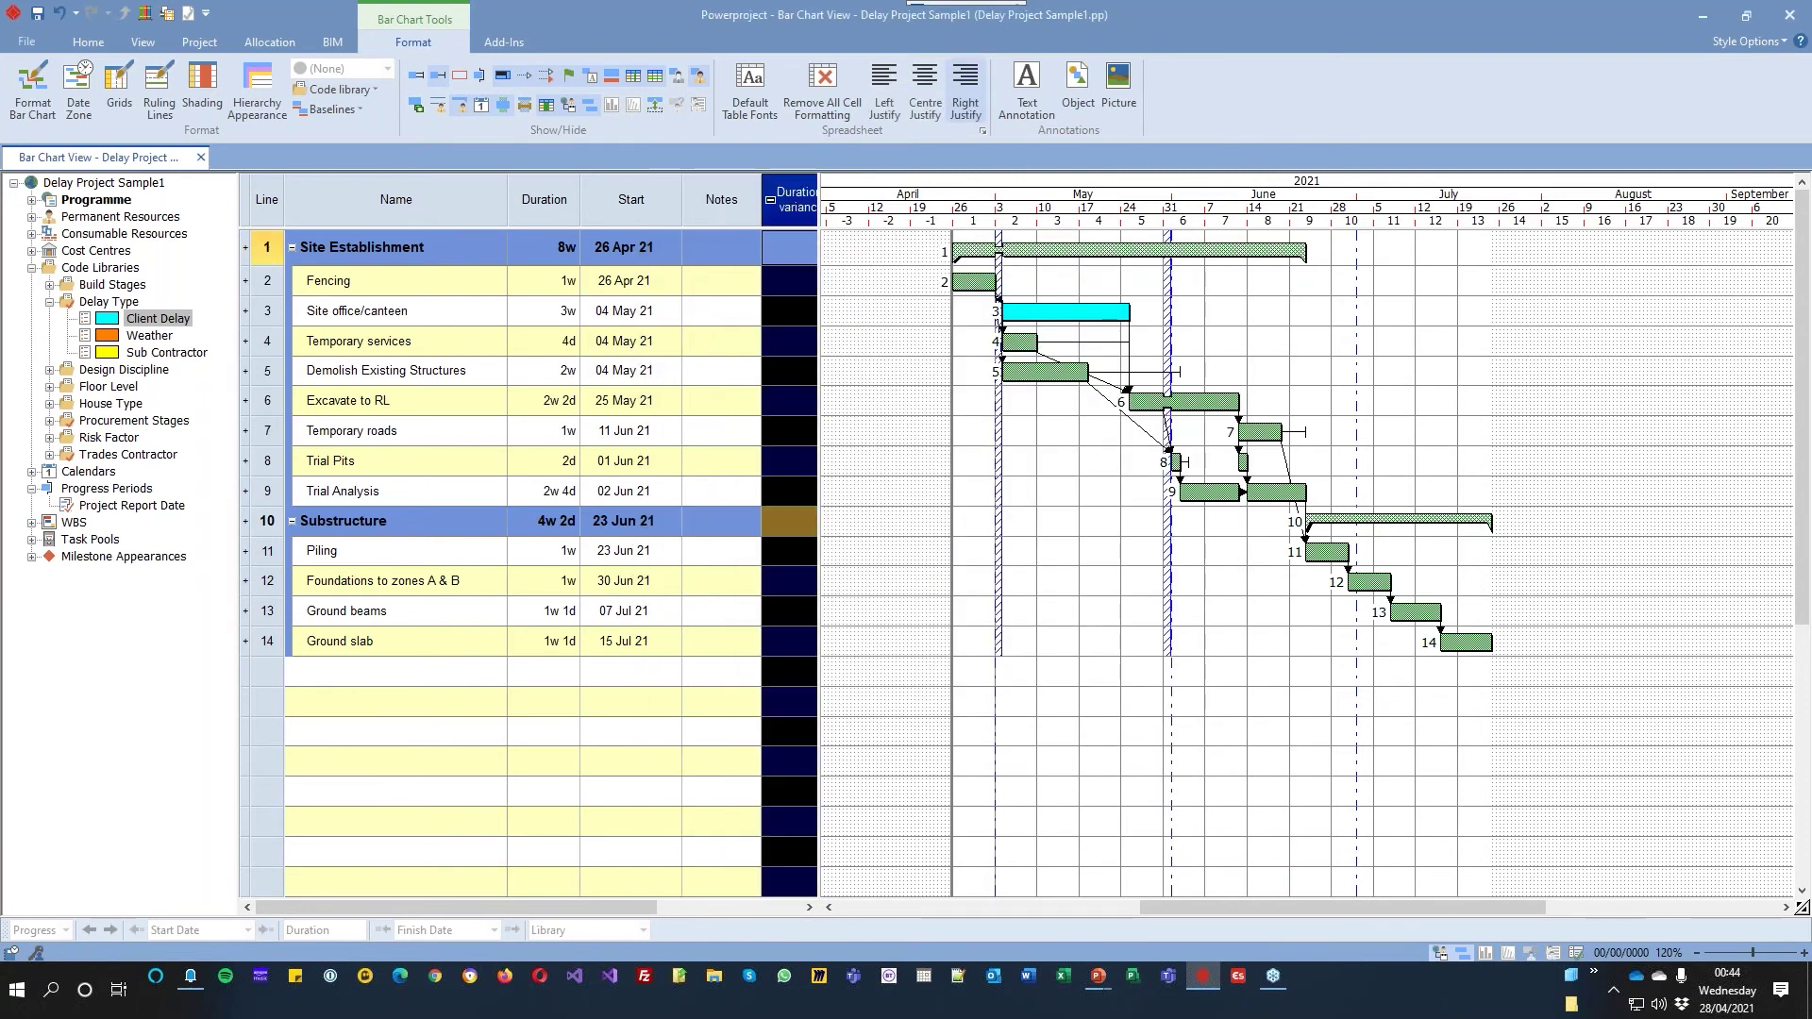
pyautogui.moveTo(762, 205); pyautogui.dragTo(796, 205)
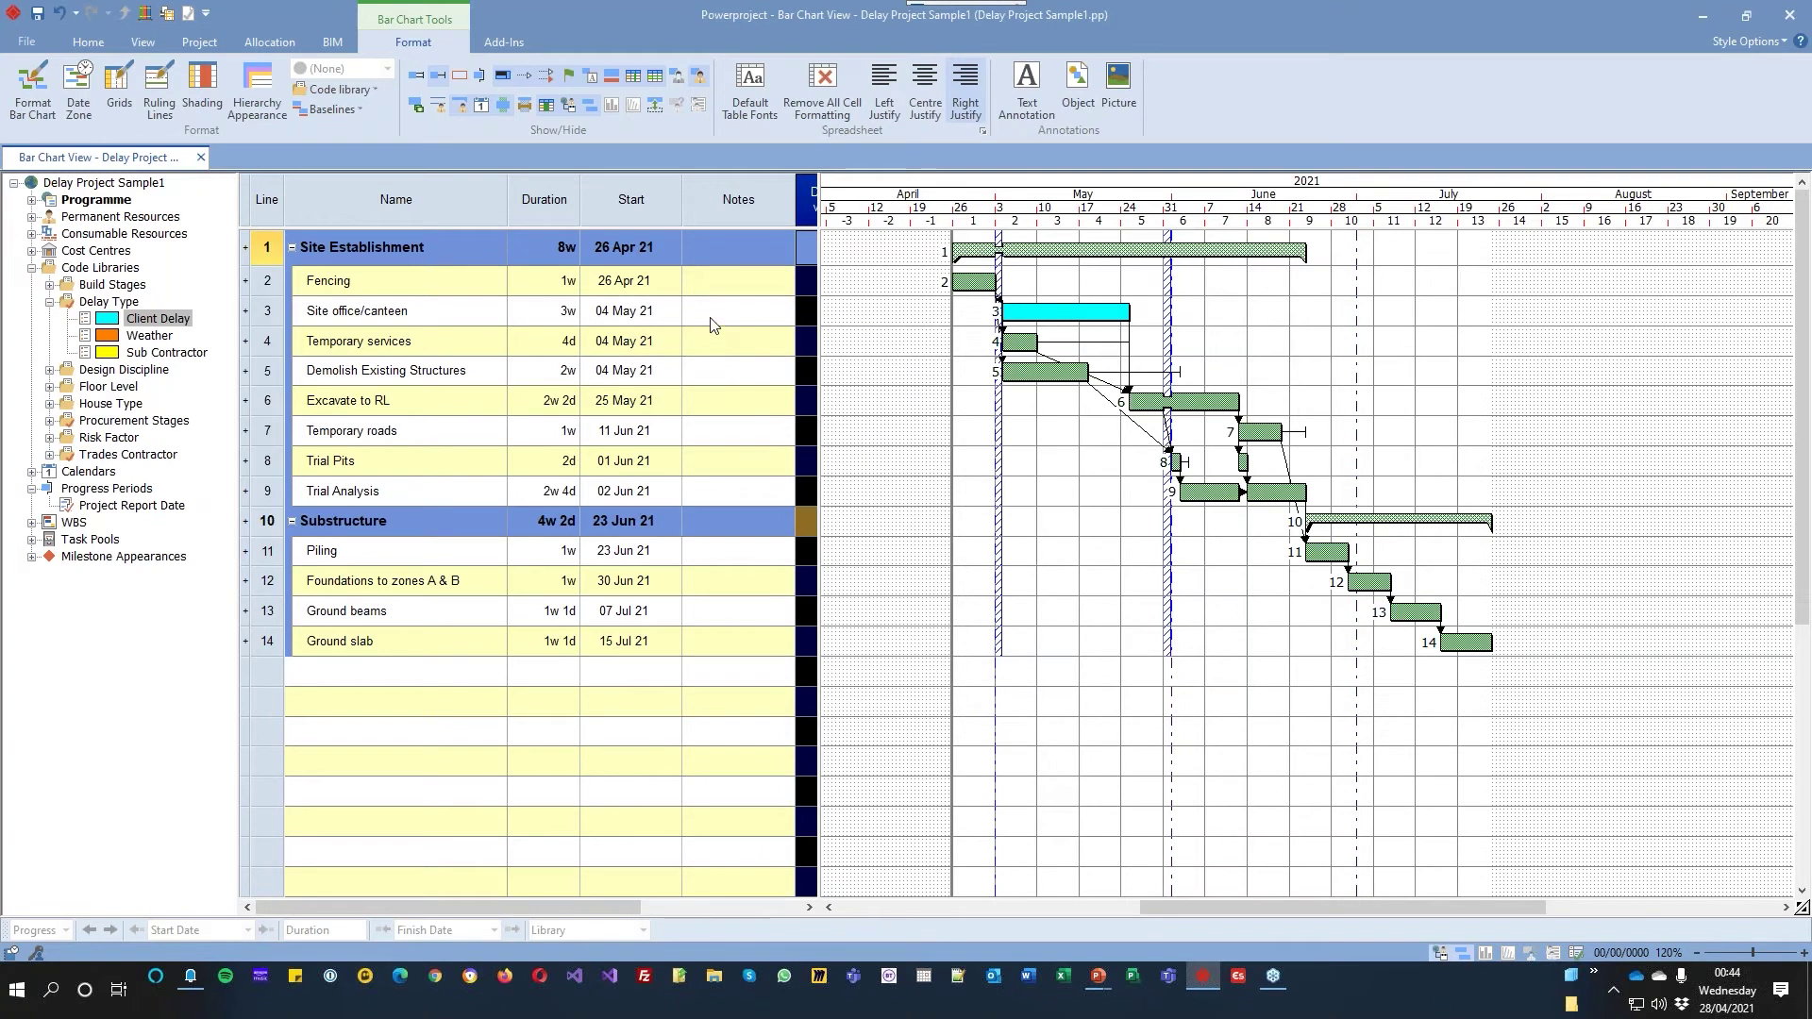
# Enter the note "Restricted Access to site" for Site office/canteen and widen the Notes column a little more
pyautogui.click(785, 318)
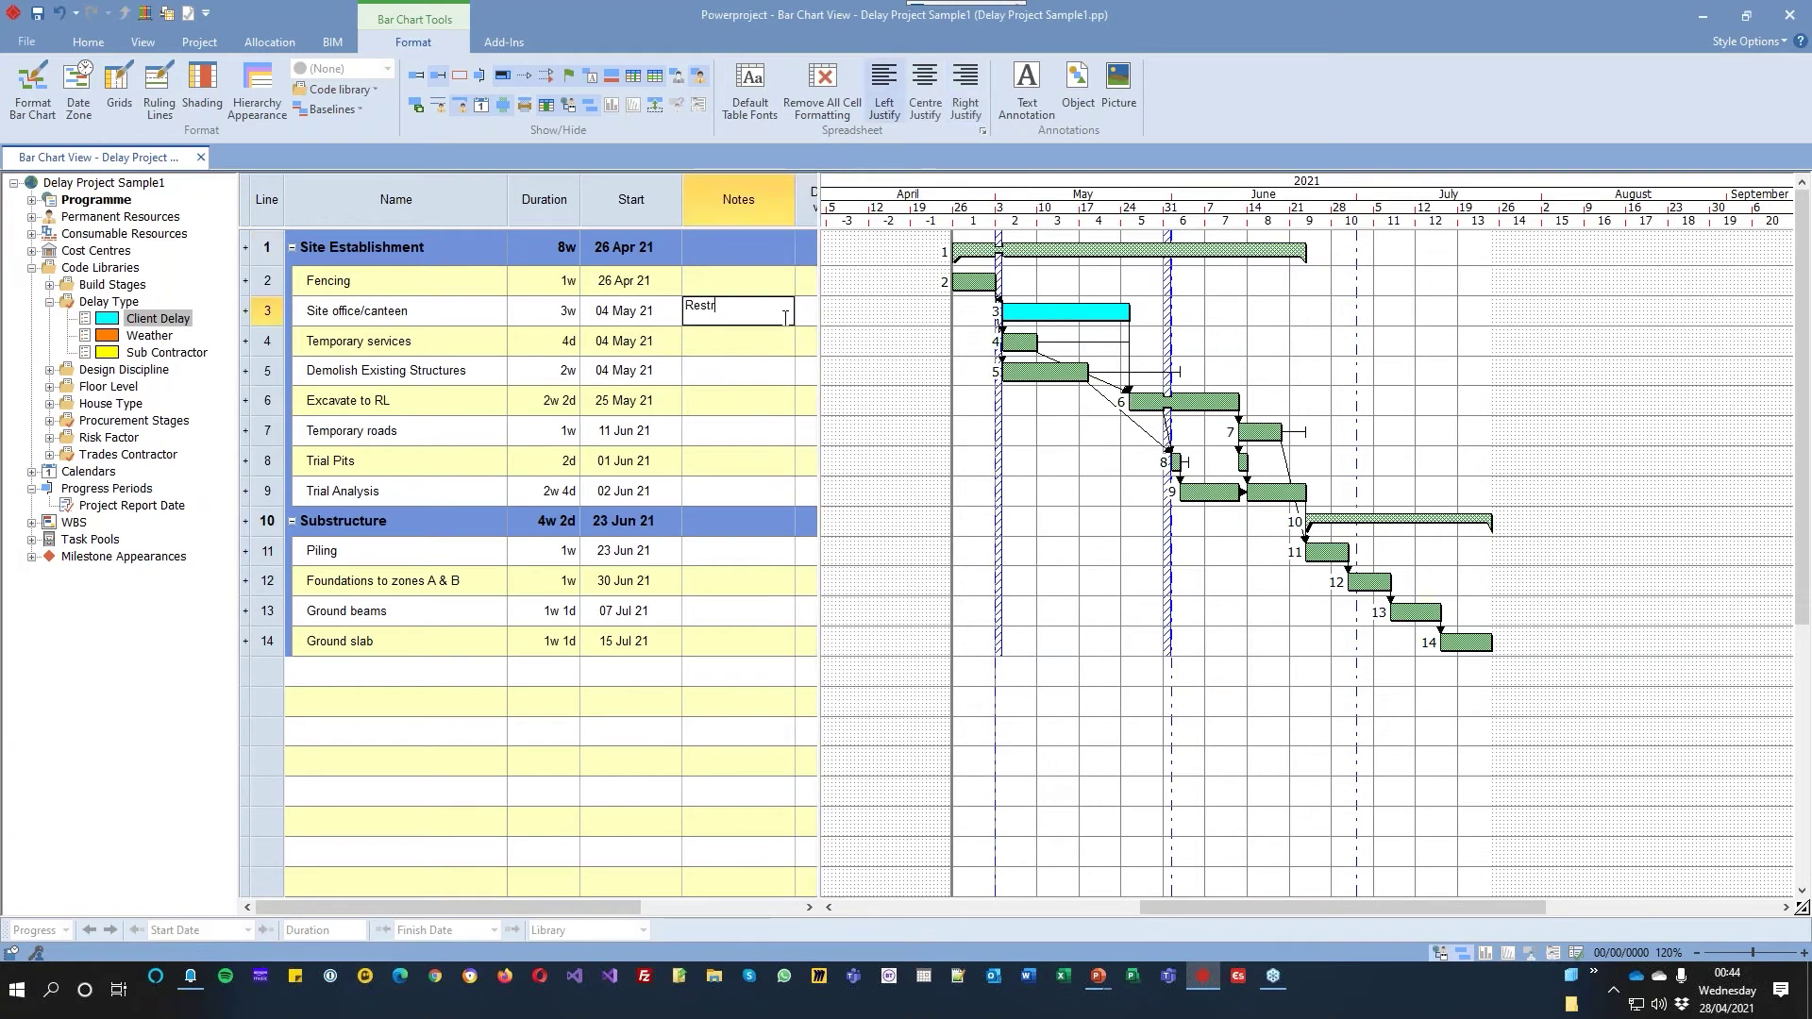
pyautogui.write('Restricted Access to sit')
pyautogui.press('Return')
pyautogui.moveTo(793, 204); pyautogui.dragTo(813, 204)
pyautogui.click(929, 340)
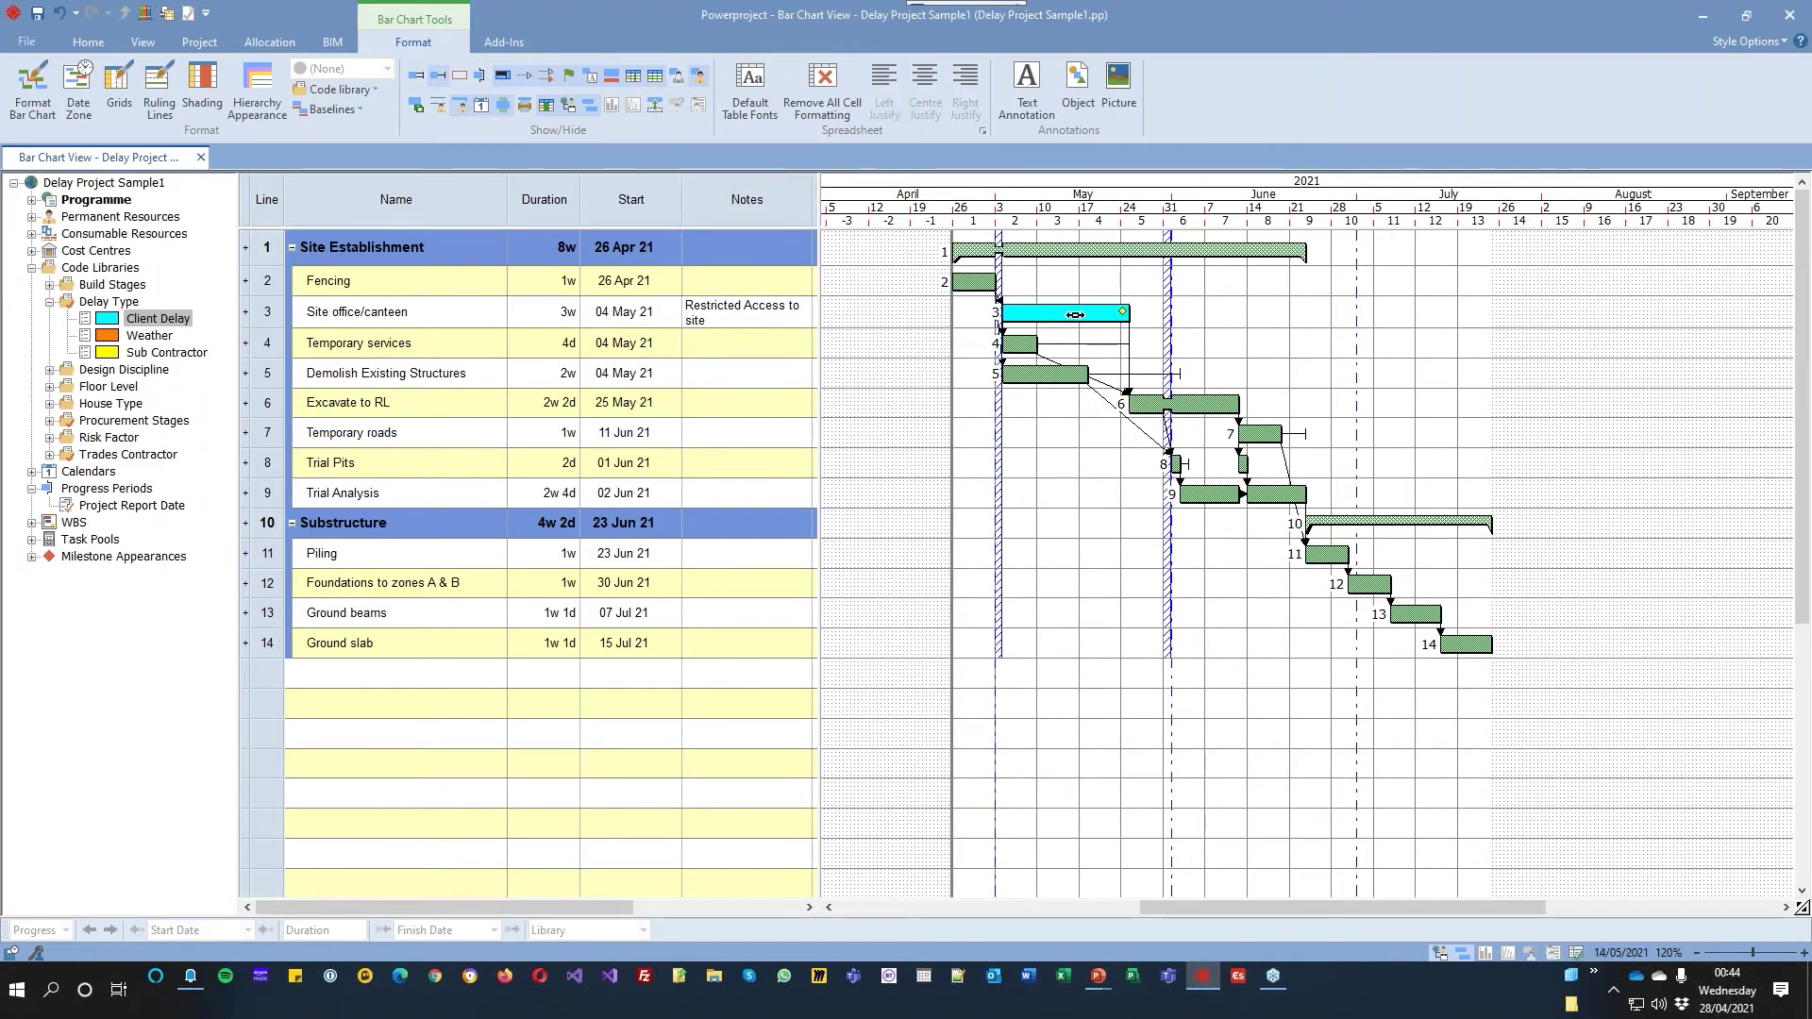
# Add a Task.Delay Type code column before Notes, keeping the default column definition
pyautogui.click(699, 217)
pyautogui.rightClick(699, 217)
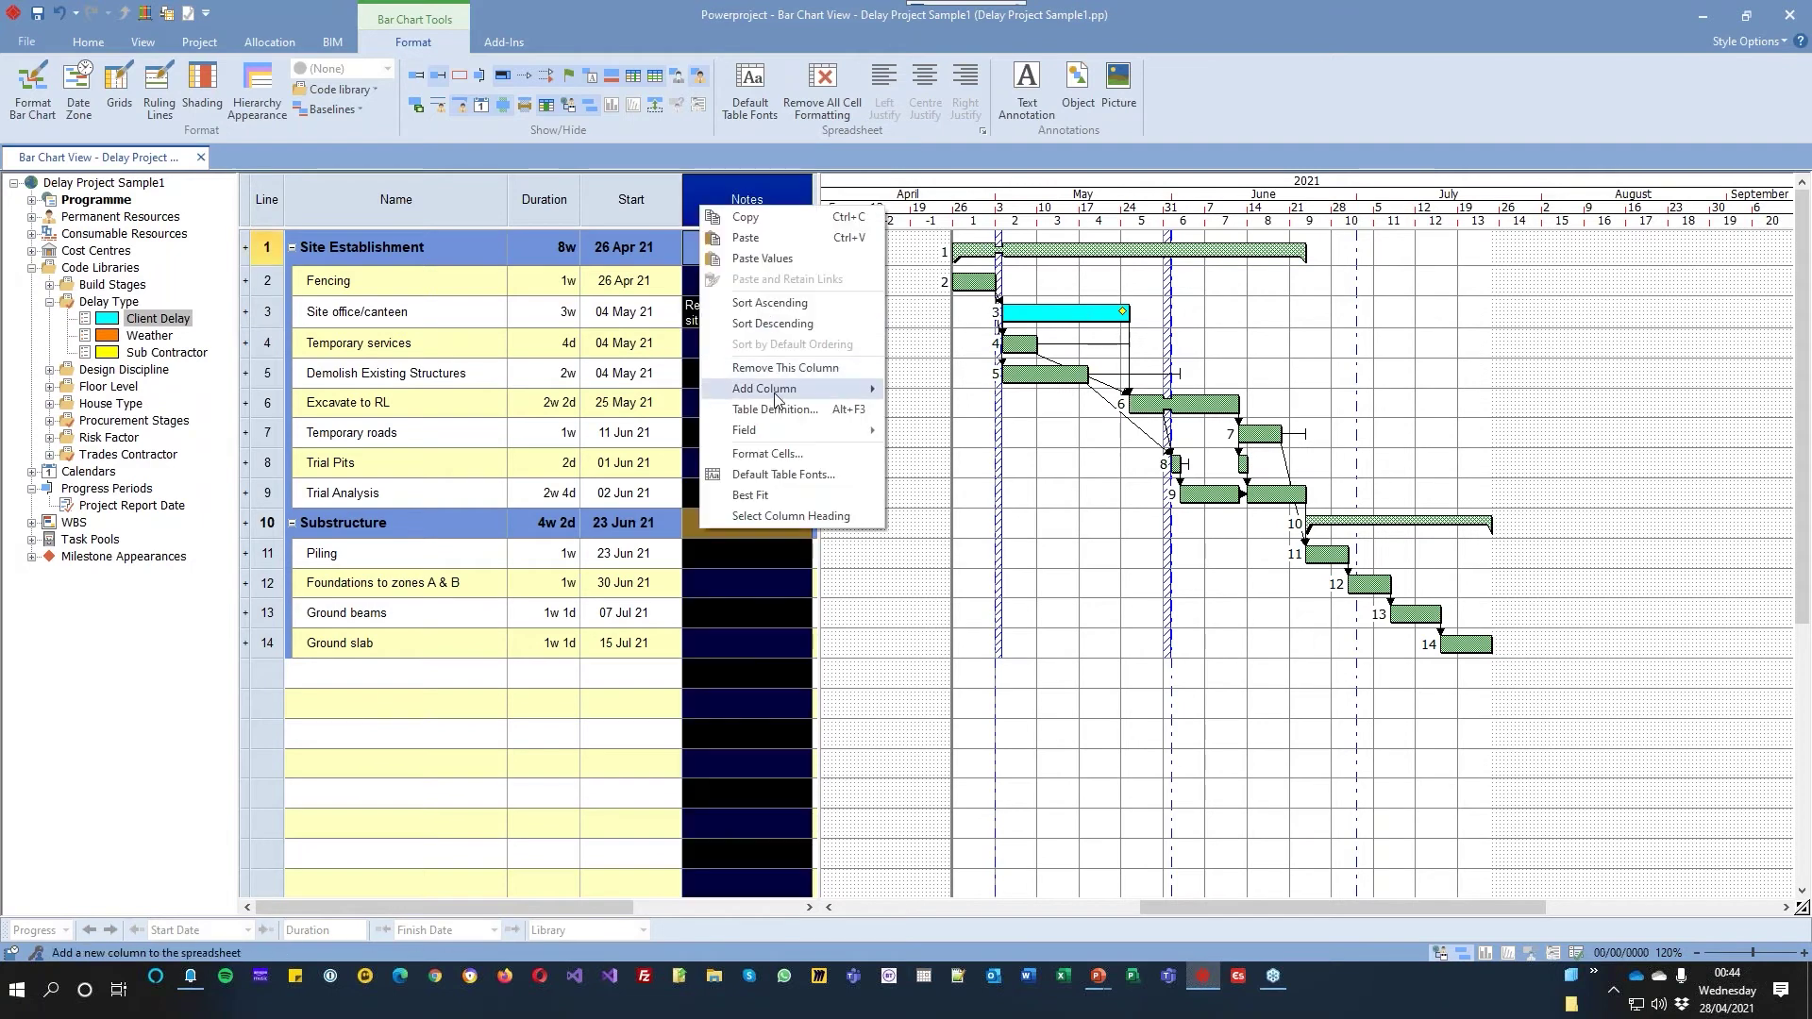
pyautogui.moveTo(802, 388)
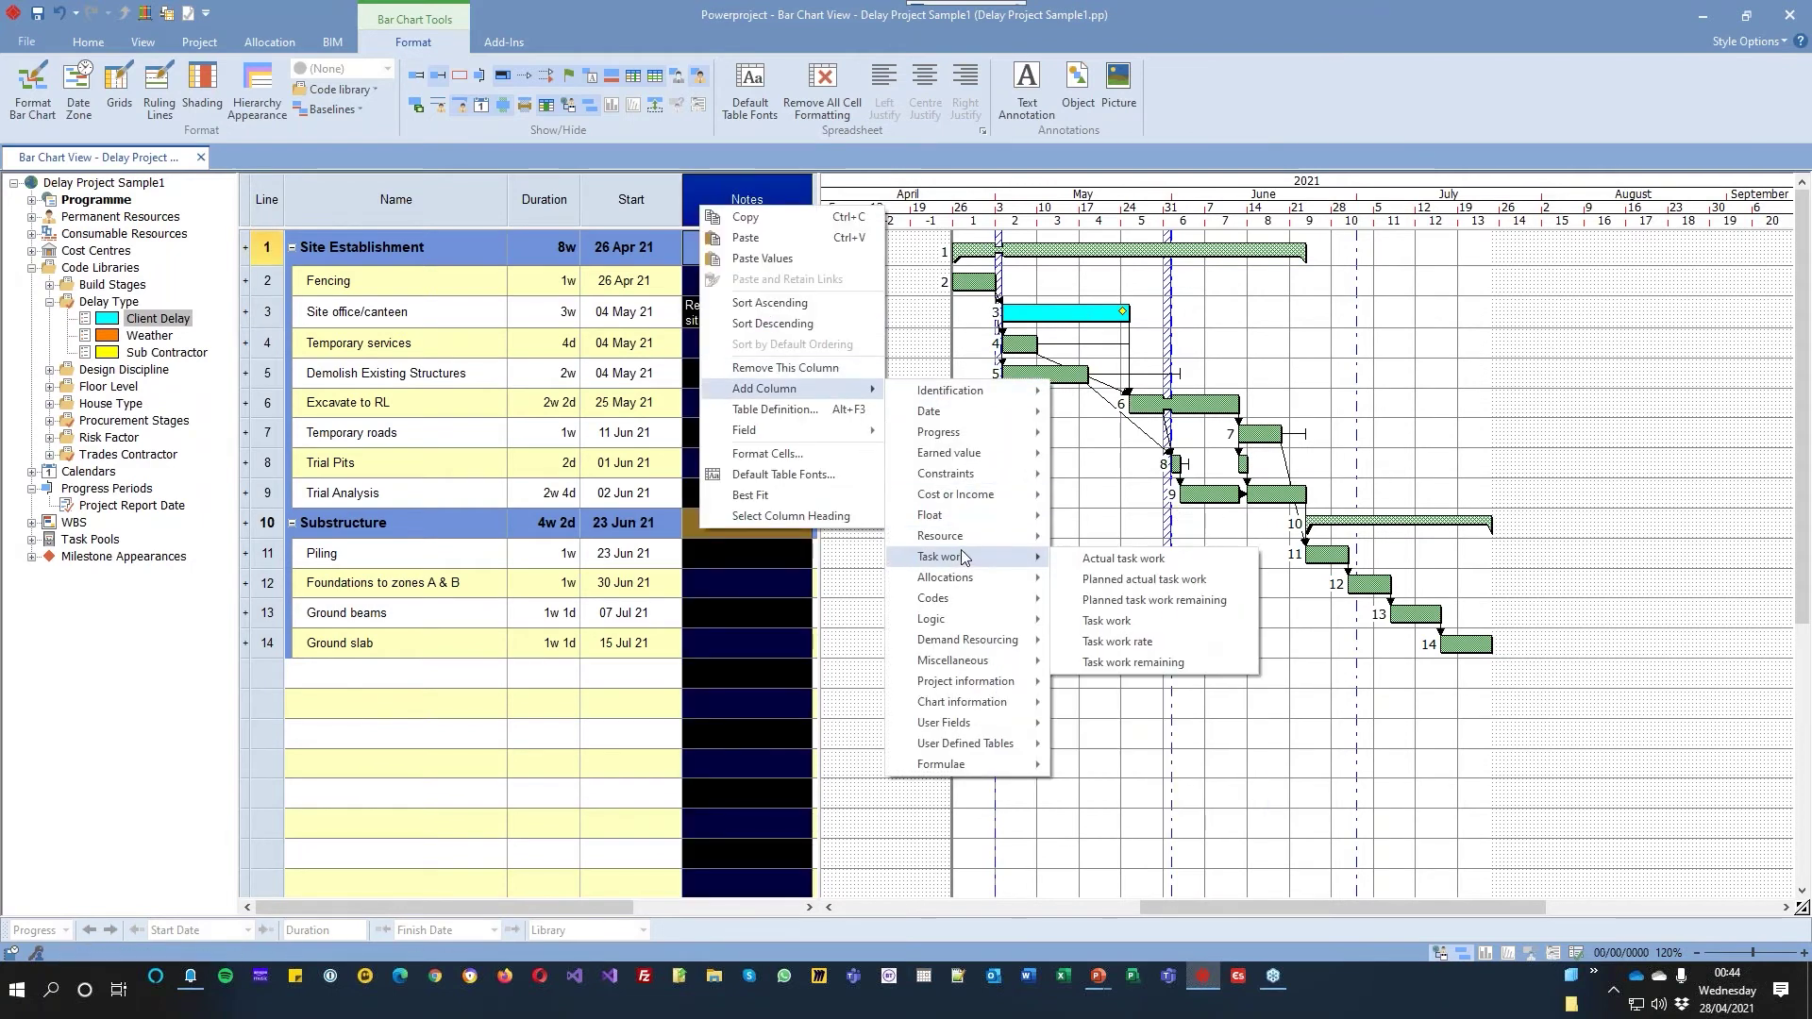
pyautogui.moveTo(959, 608)
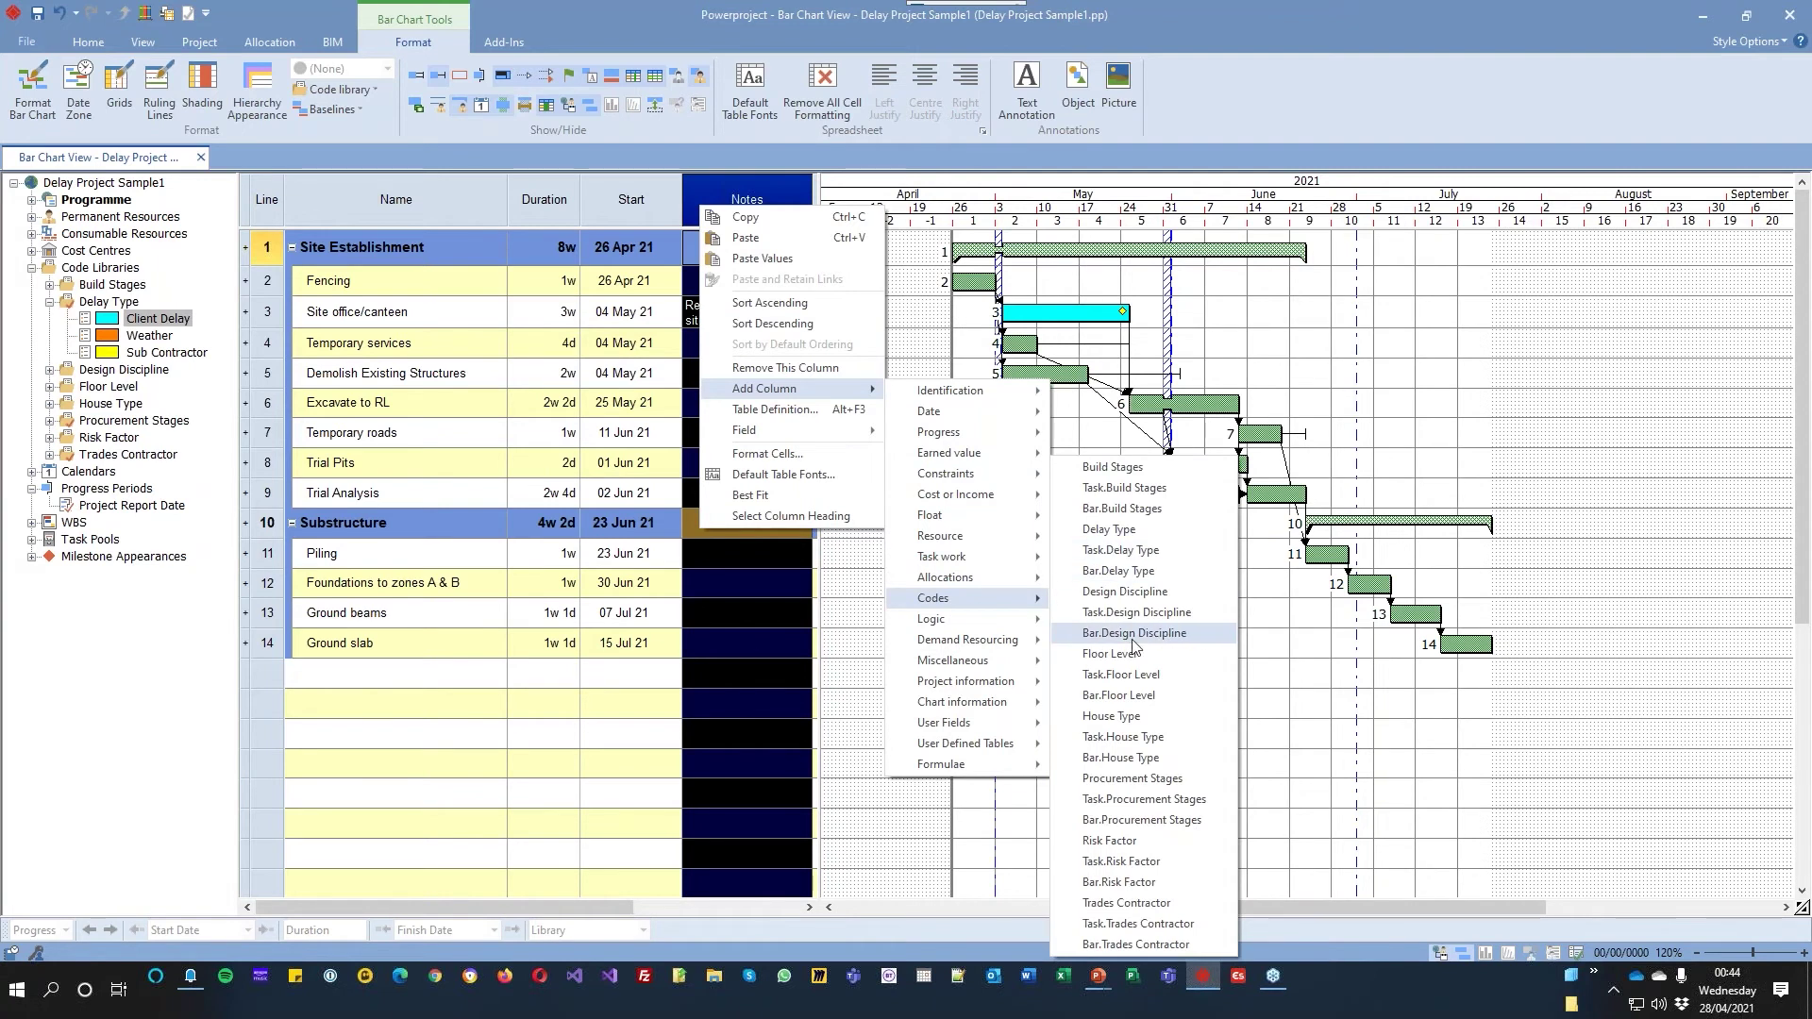
pyautogui.click(1120, 550)
pyautogui.click(1035, 681)
# Widen the Notes column to fit its text on one line and resize the table area to end after Duration variance
pyautogui.moveTo(760, 207); pyautogui.dragTo(1101, 194)
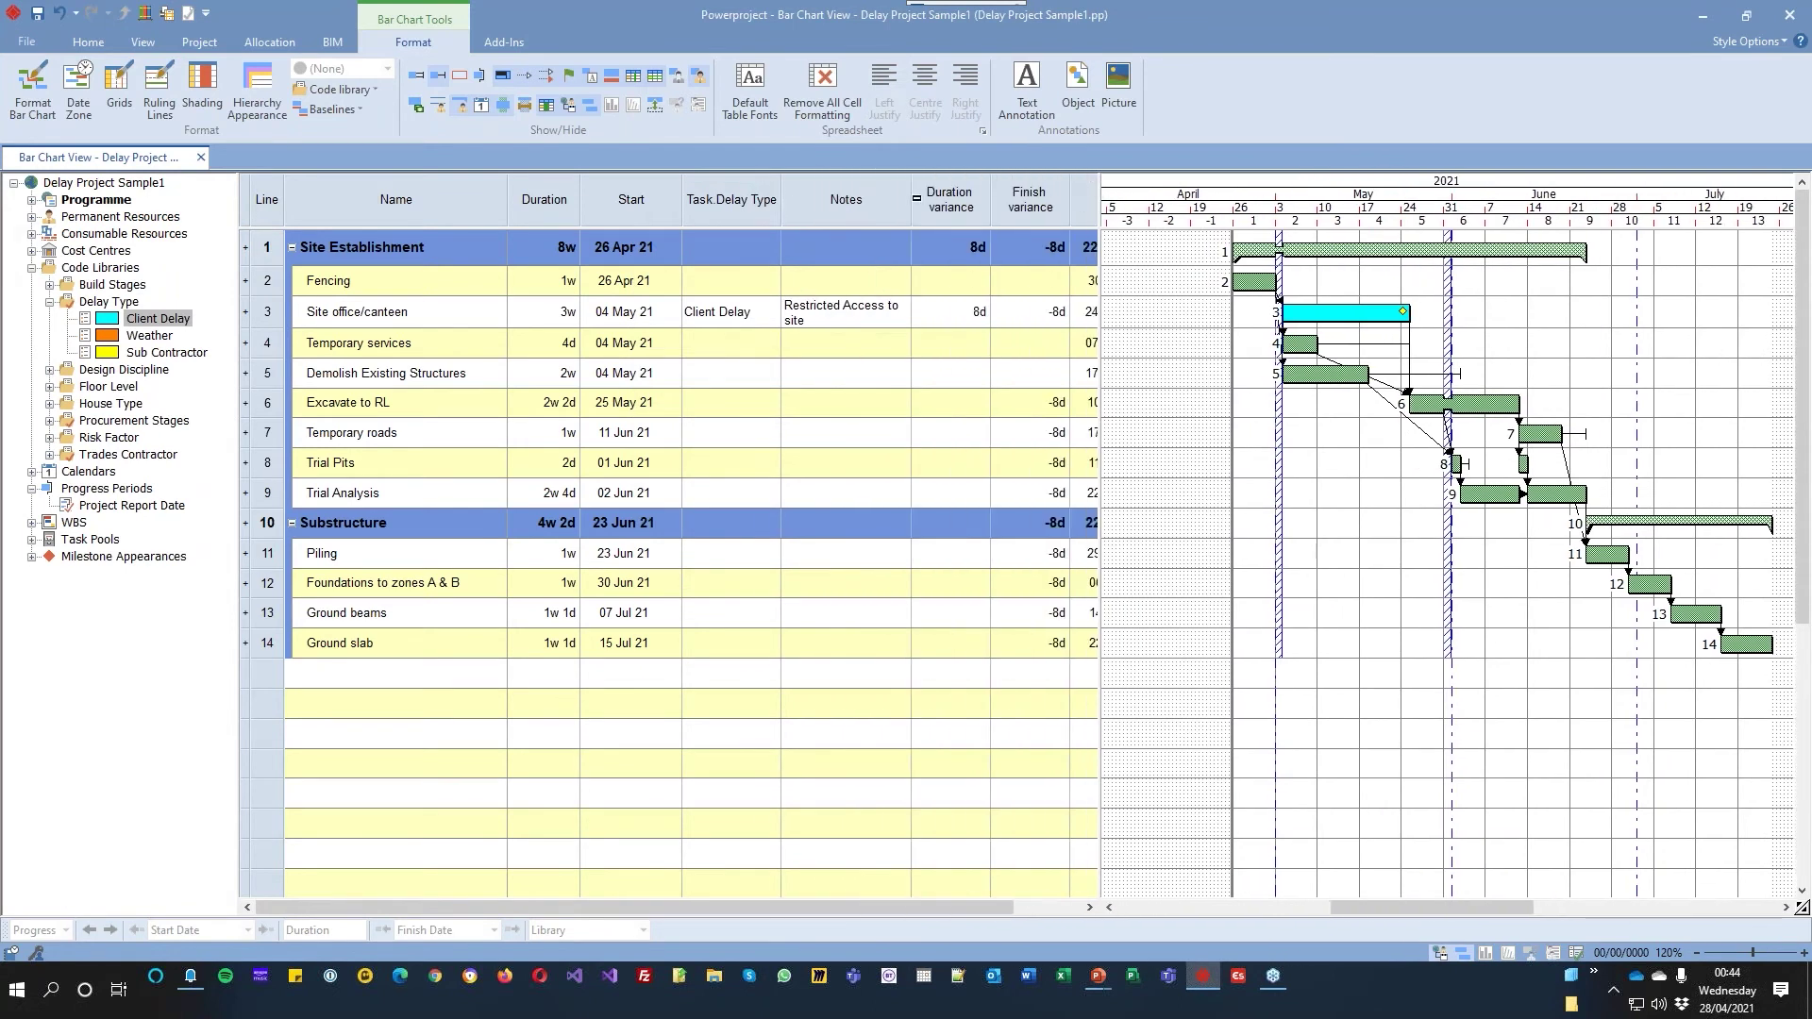
pyautogui.moveTo(912, 201); pyautogui.dragTo(969, 201)
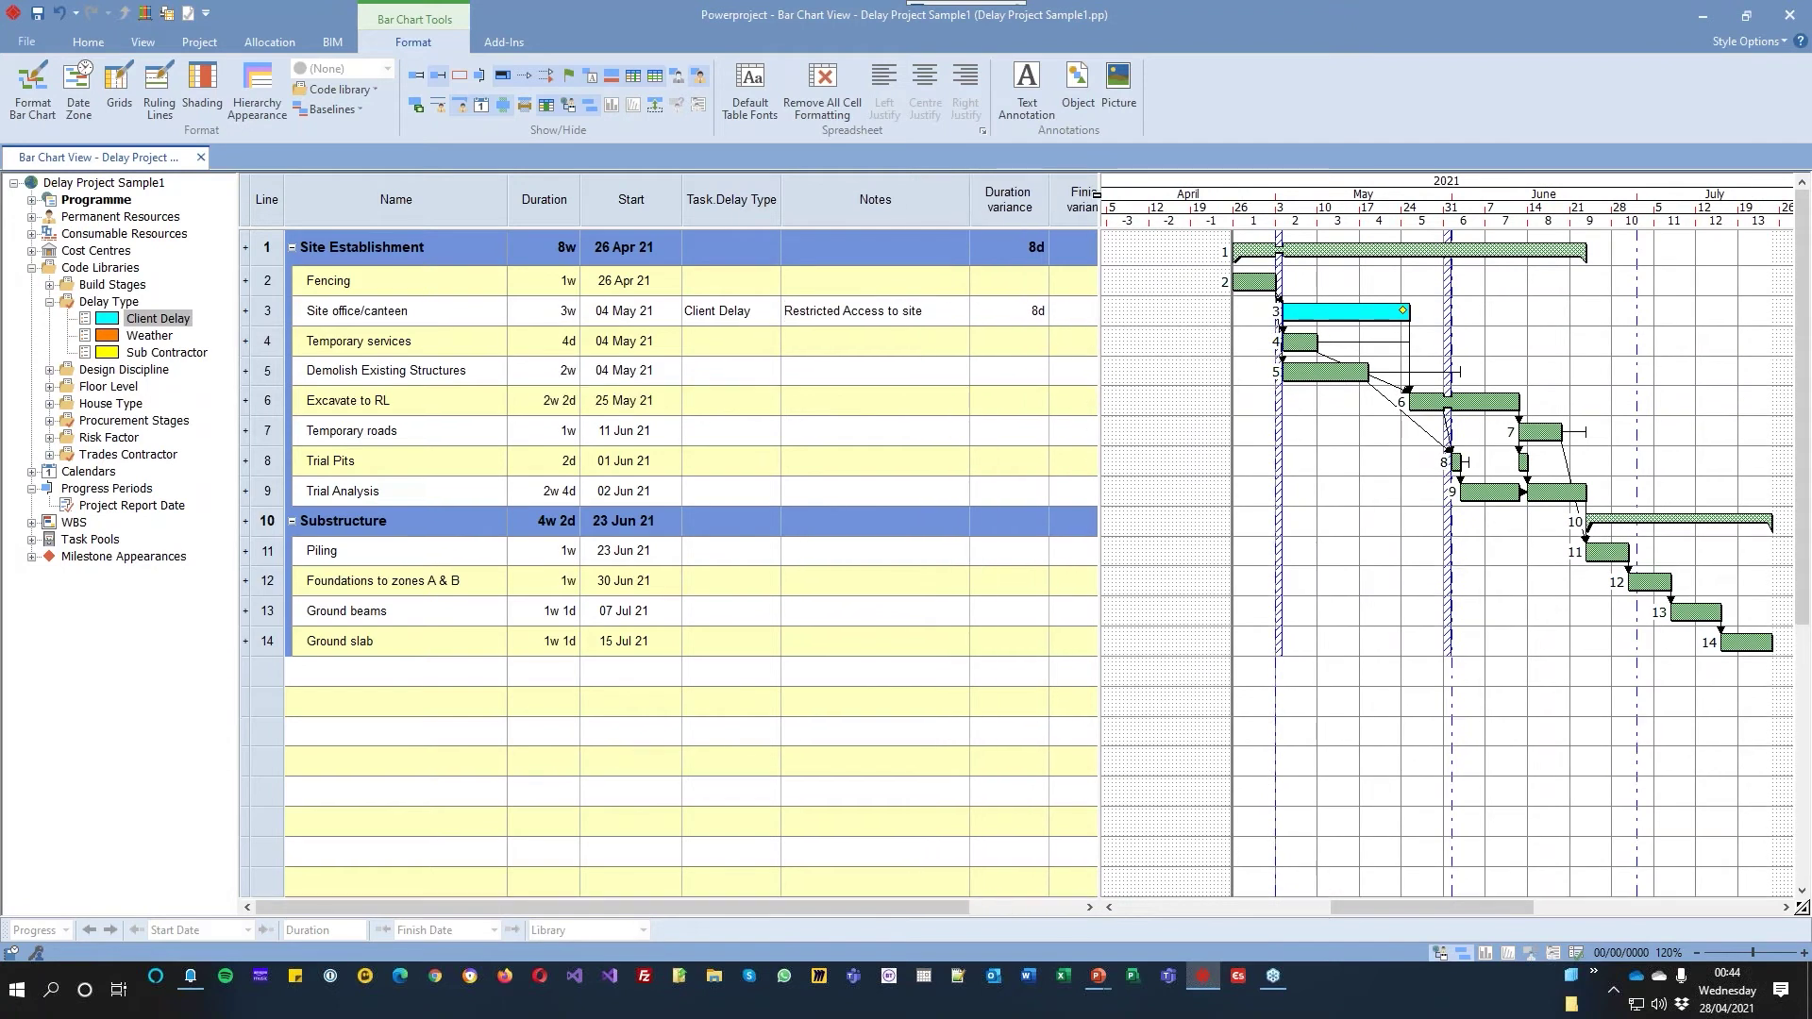
pyautogui.moveTo(1097, 194); pyautogui.dragTo(1055, 195)
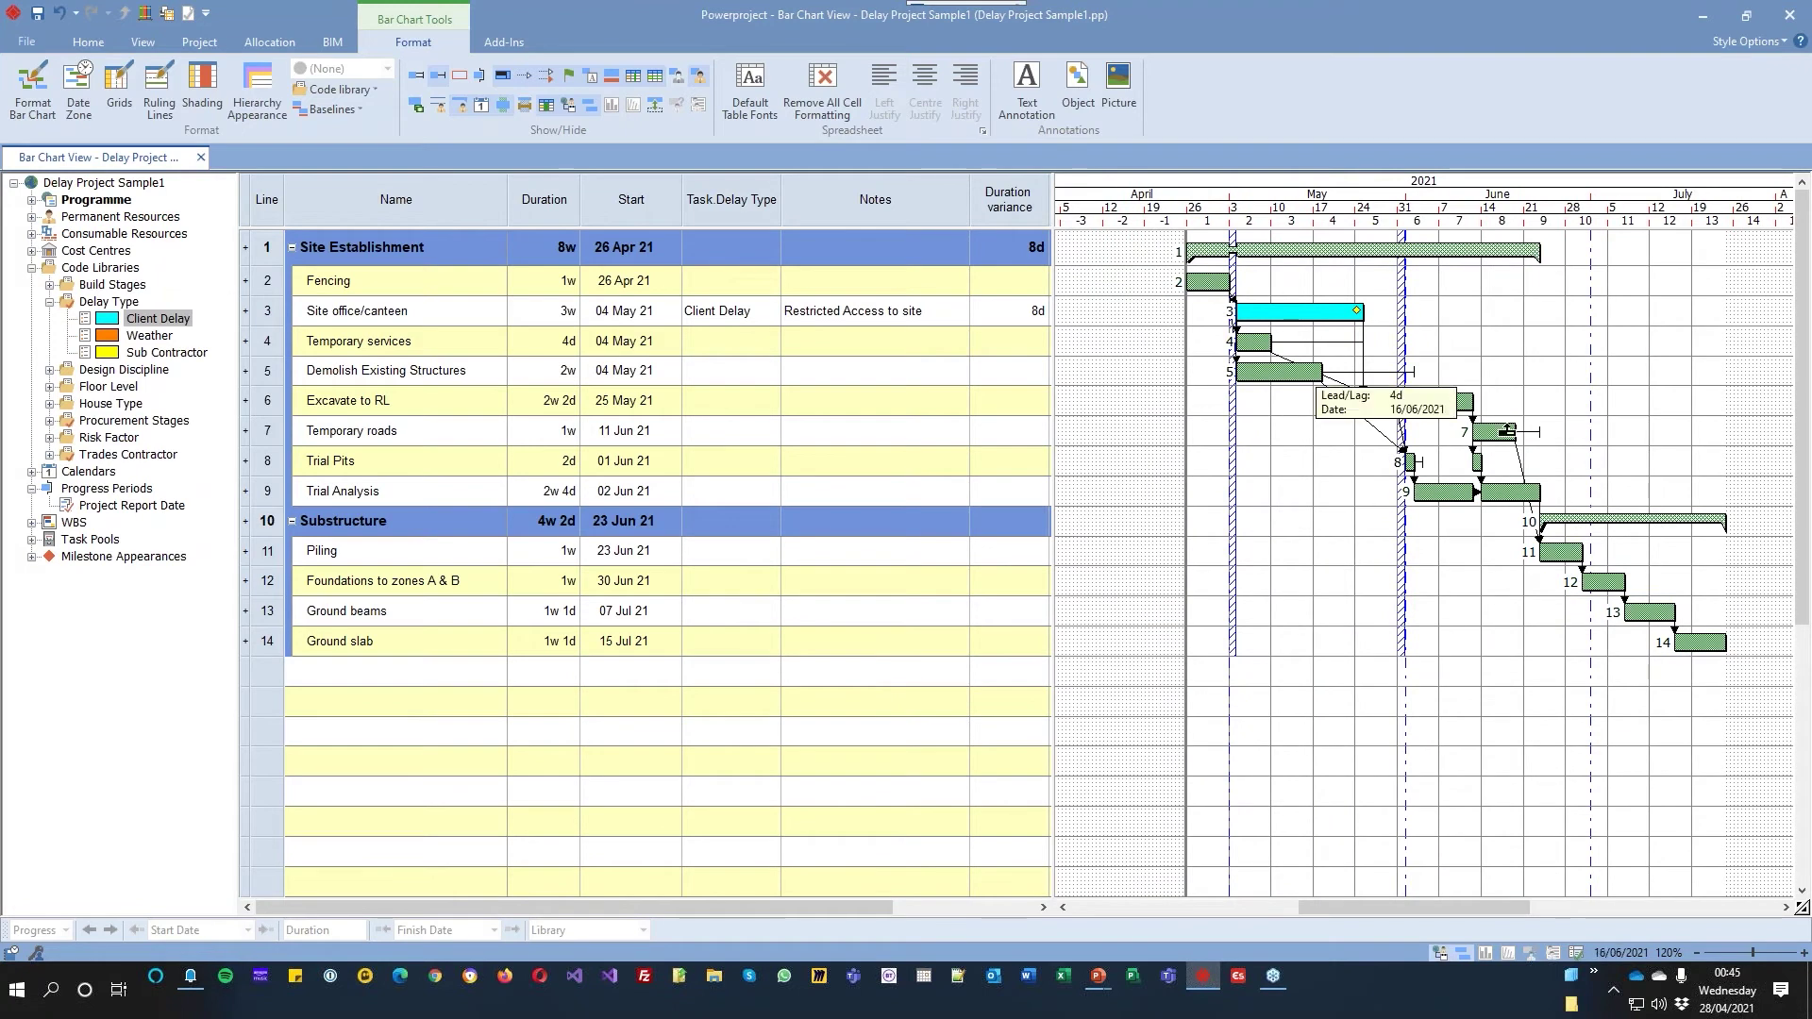
# Extend the Temporary roads bar to 2 weeks and set its Delay Type to Weather
pyautogui.moveTo(1515, 430); pyautogui.dragTo(1557, 431)
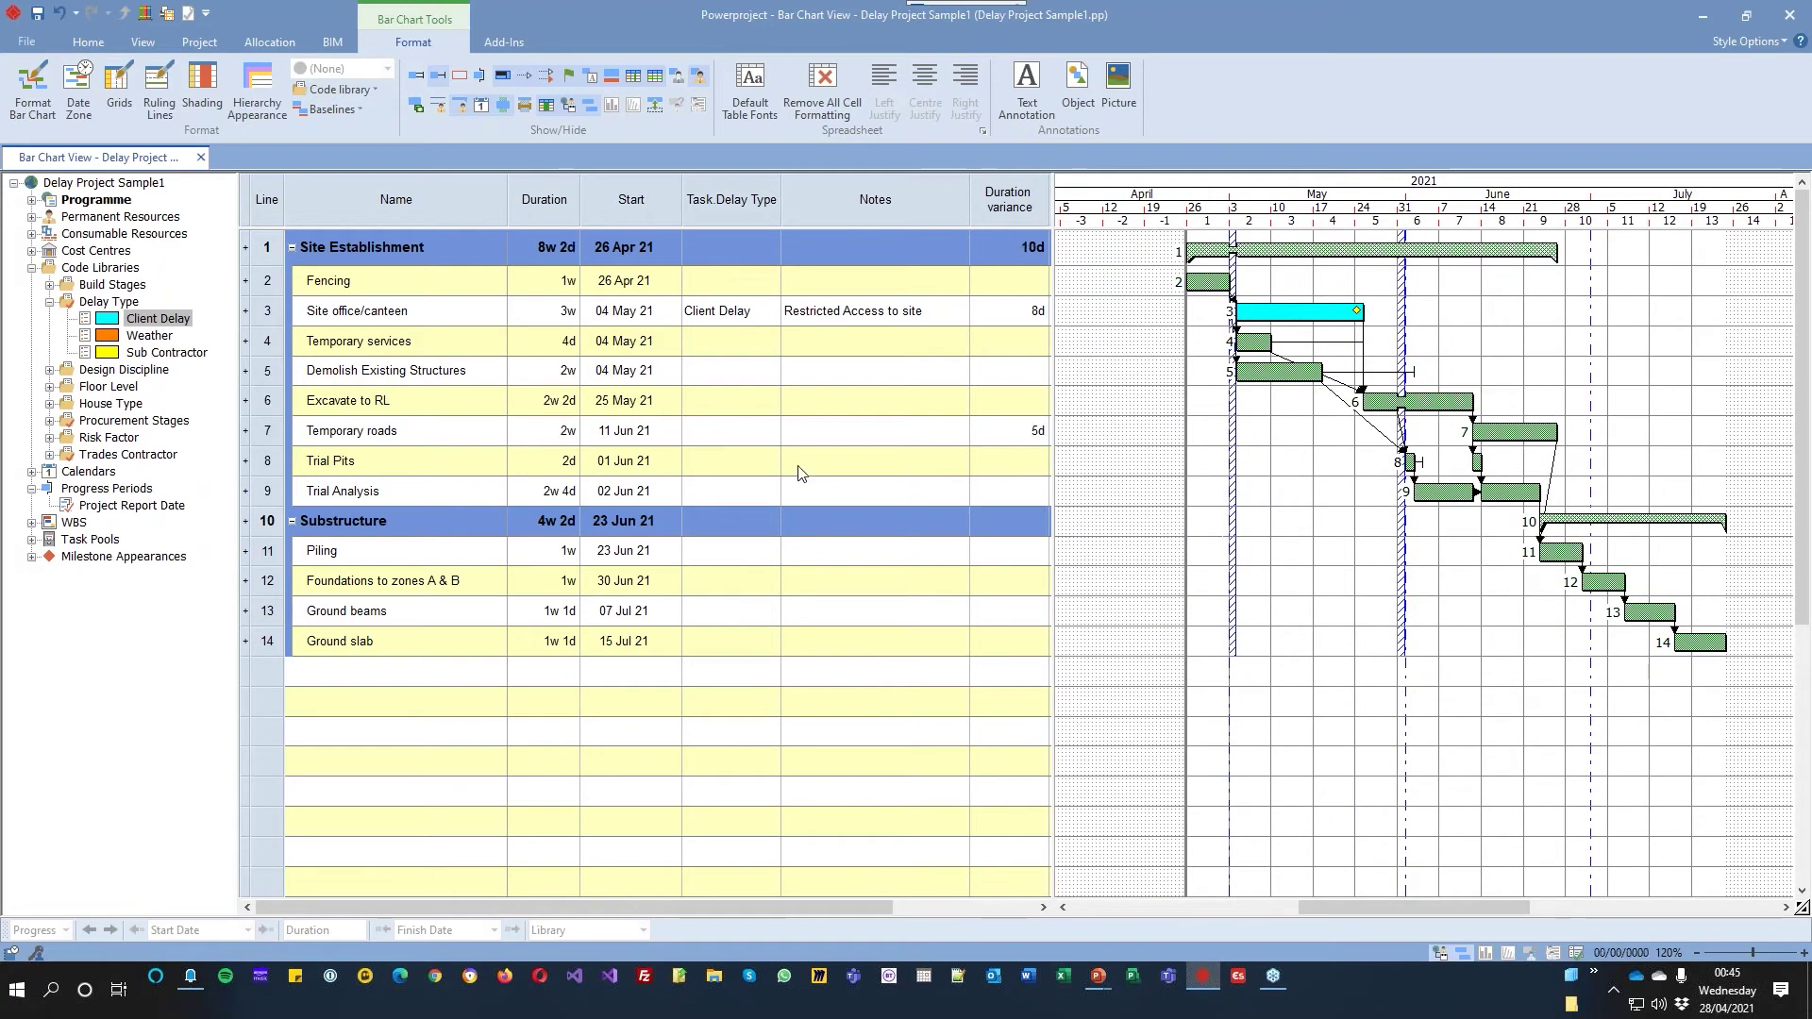
pyautogui.click(758, 426)
pyautogui.click(758, 425)
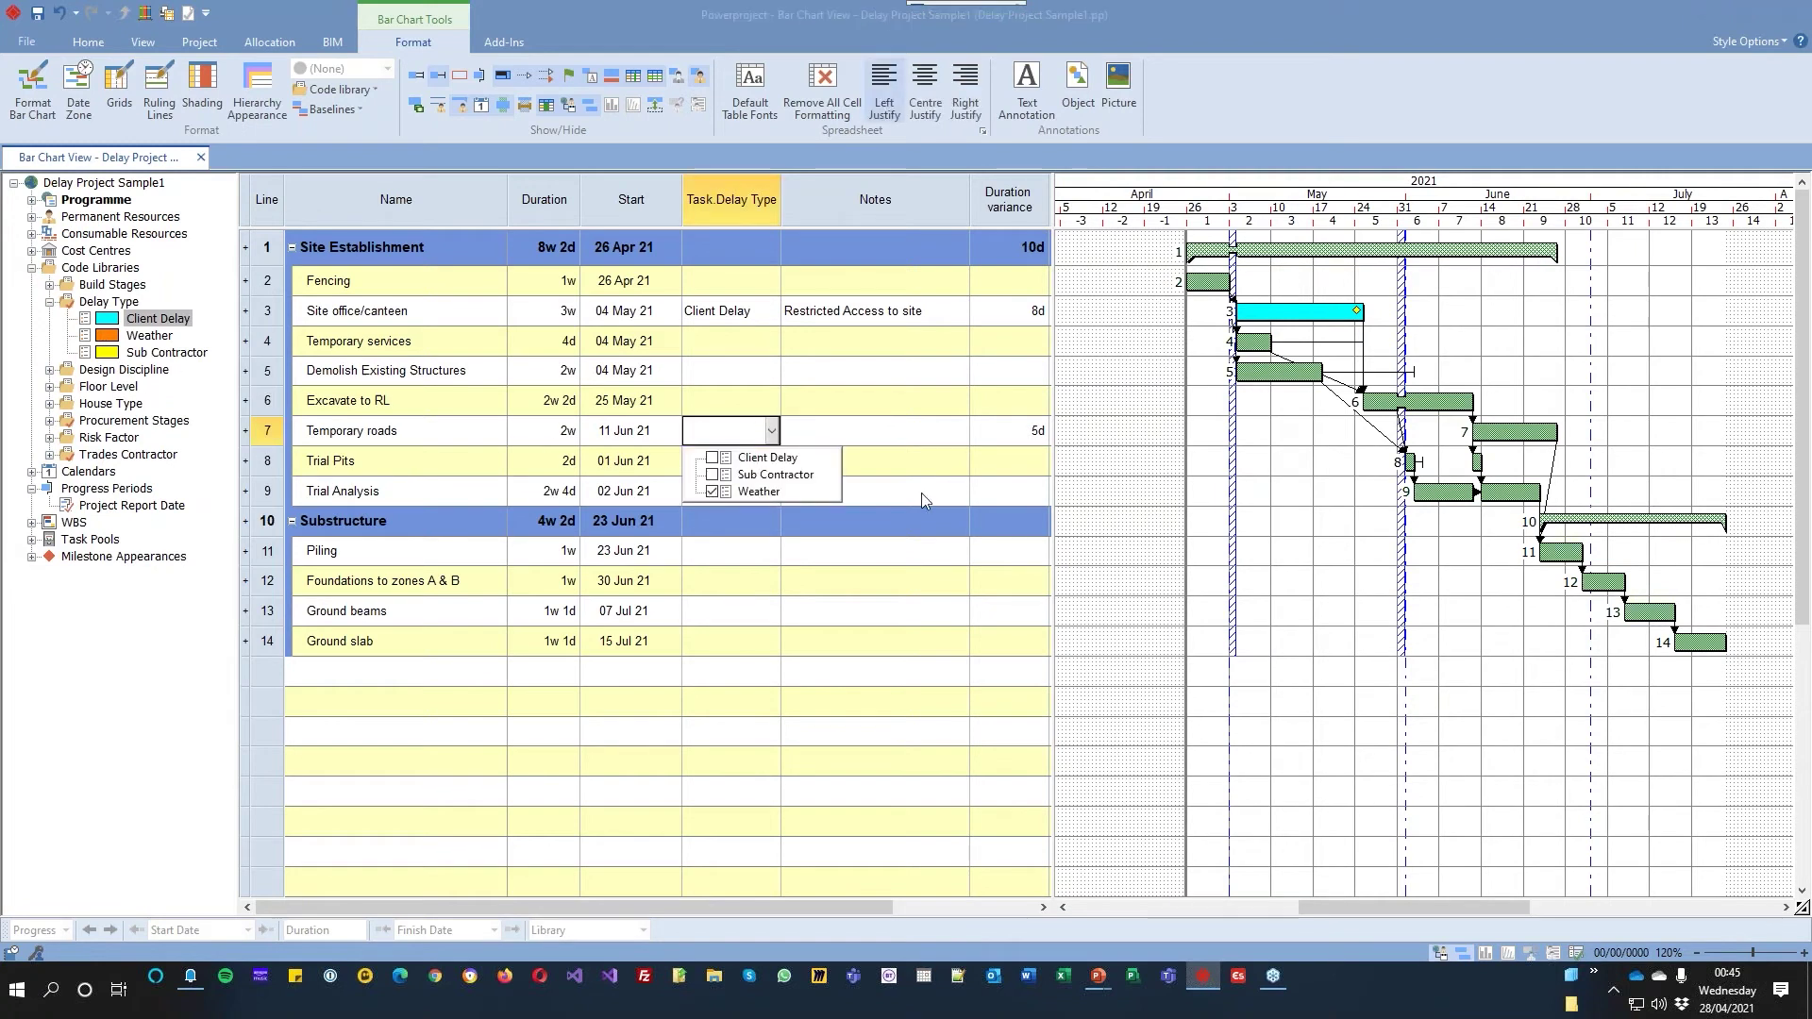
pyautogui.click(761, 495)
# Enter the note "Bad Rain" for Temporary roads
pyautogui.click(911, 431)
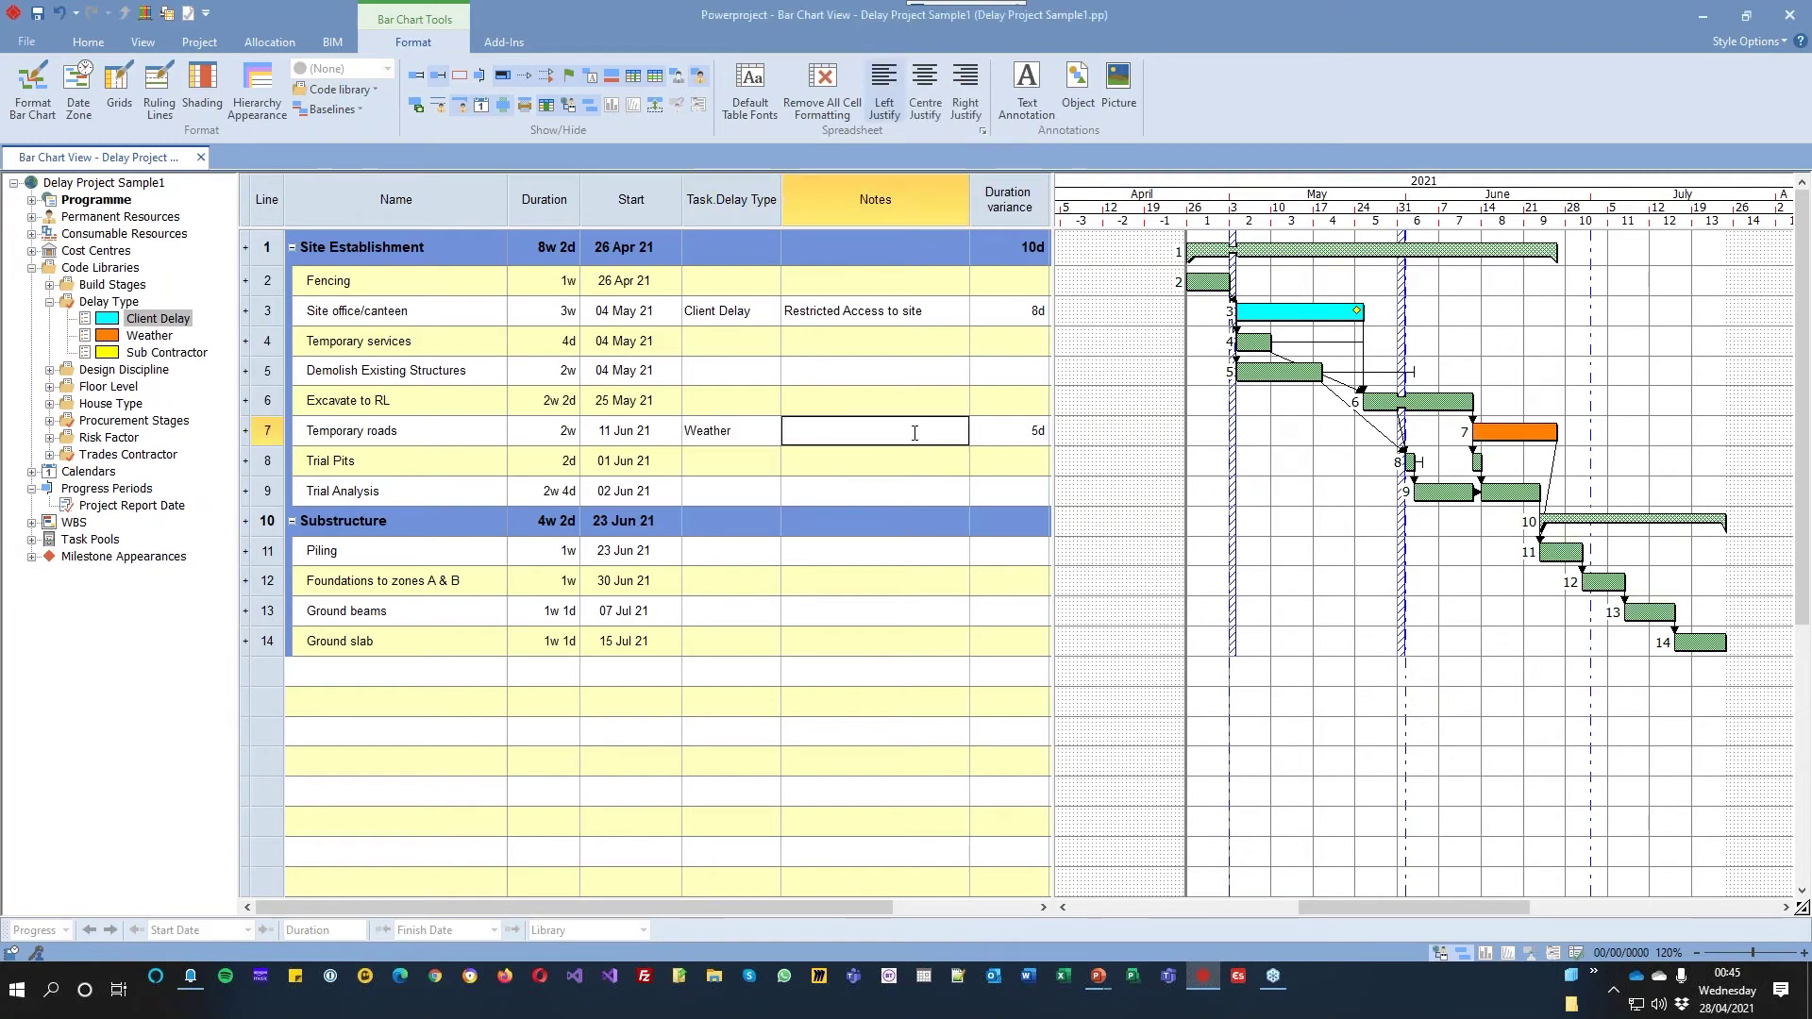
pyautogui.write('Bad Rain')
pyautogui.press('Return')
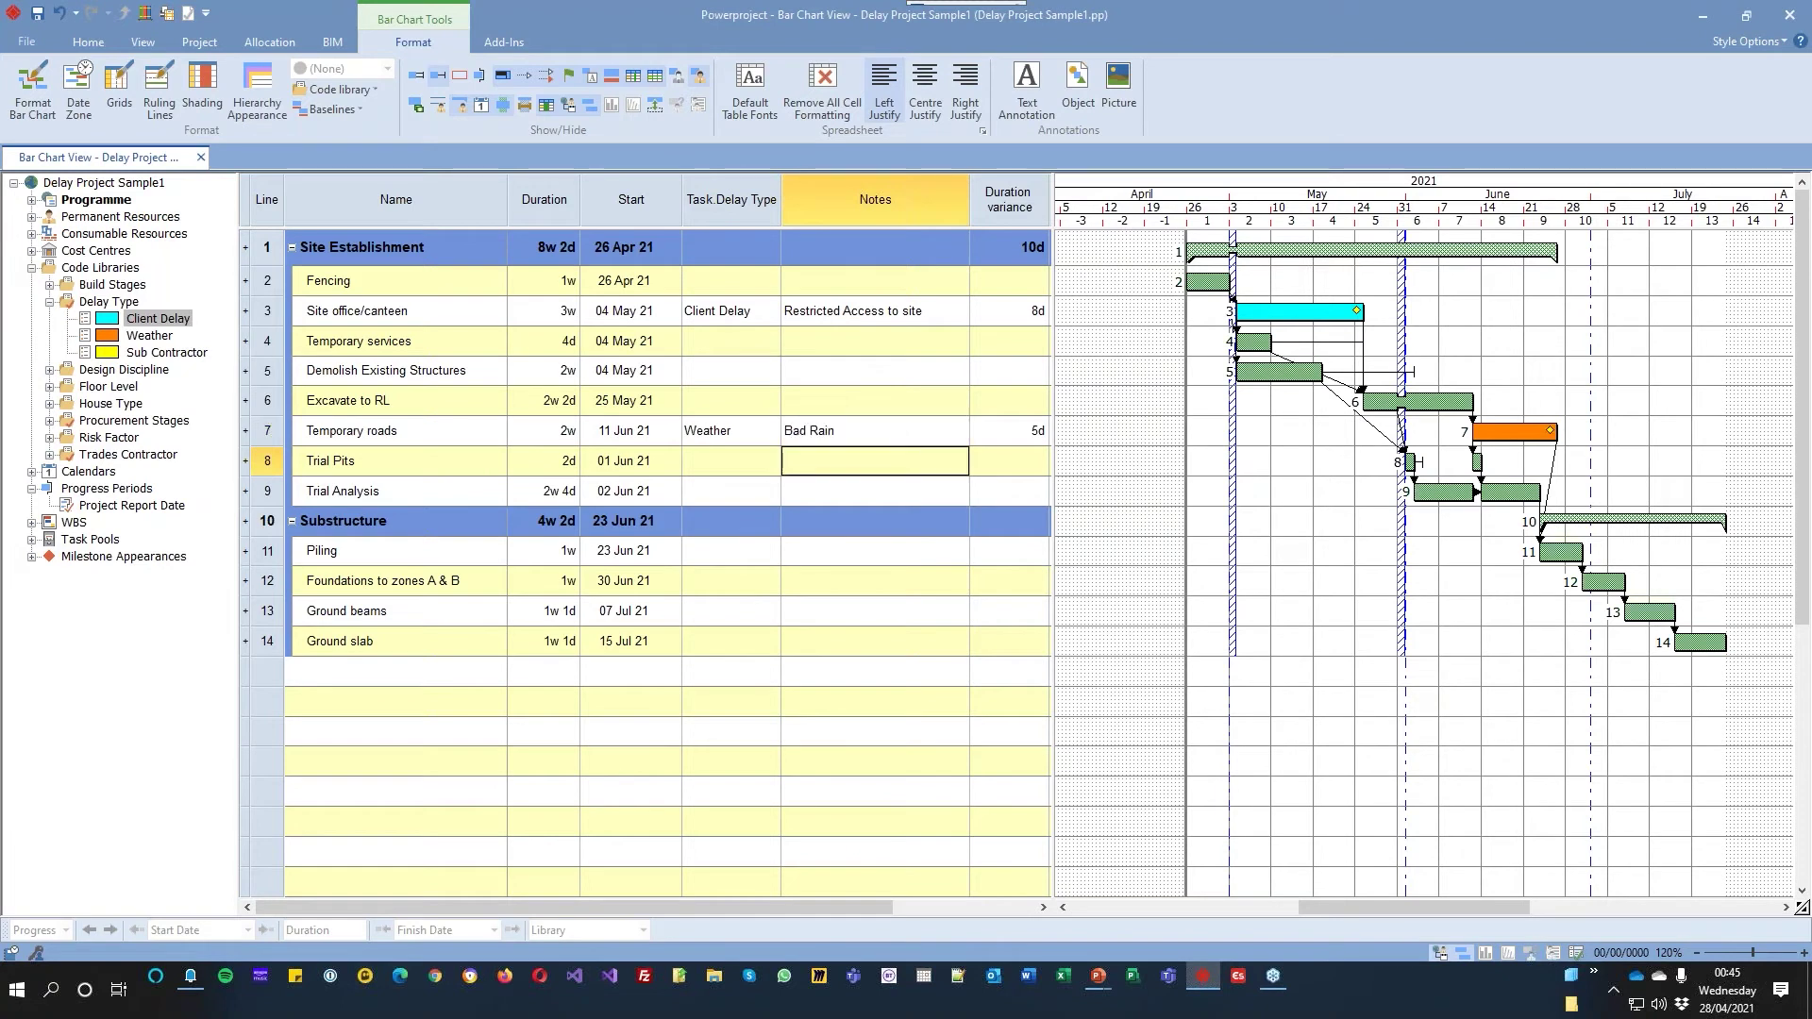
pyautogui.click(1110, 250)
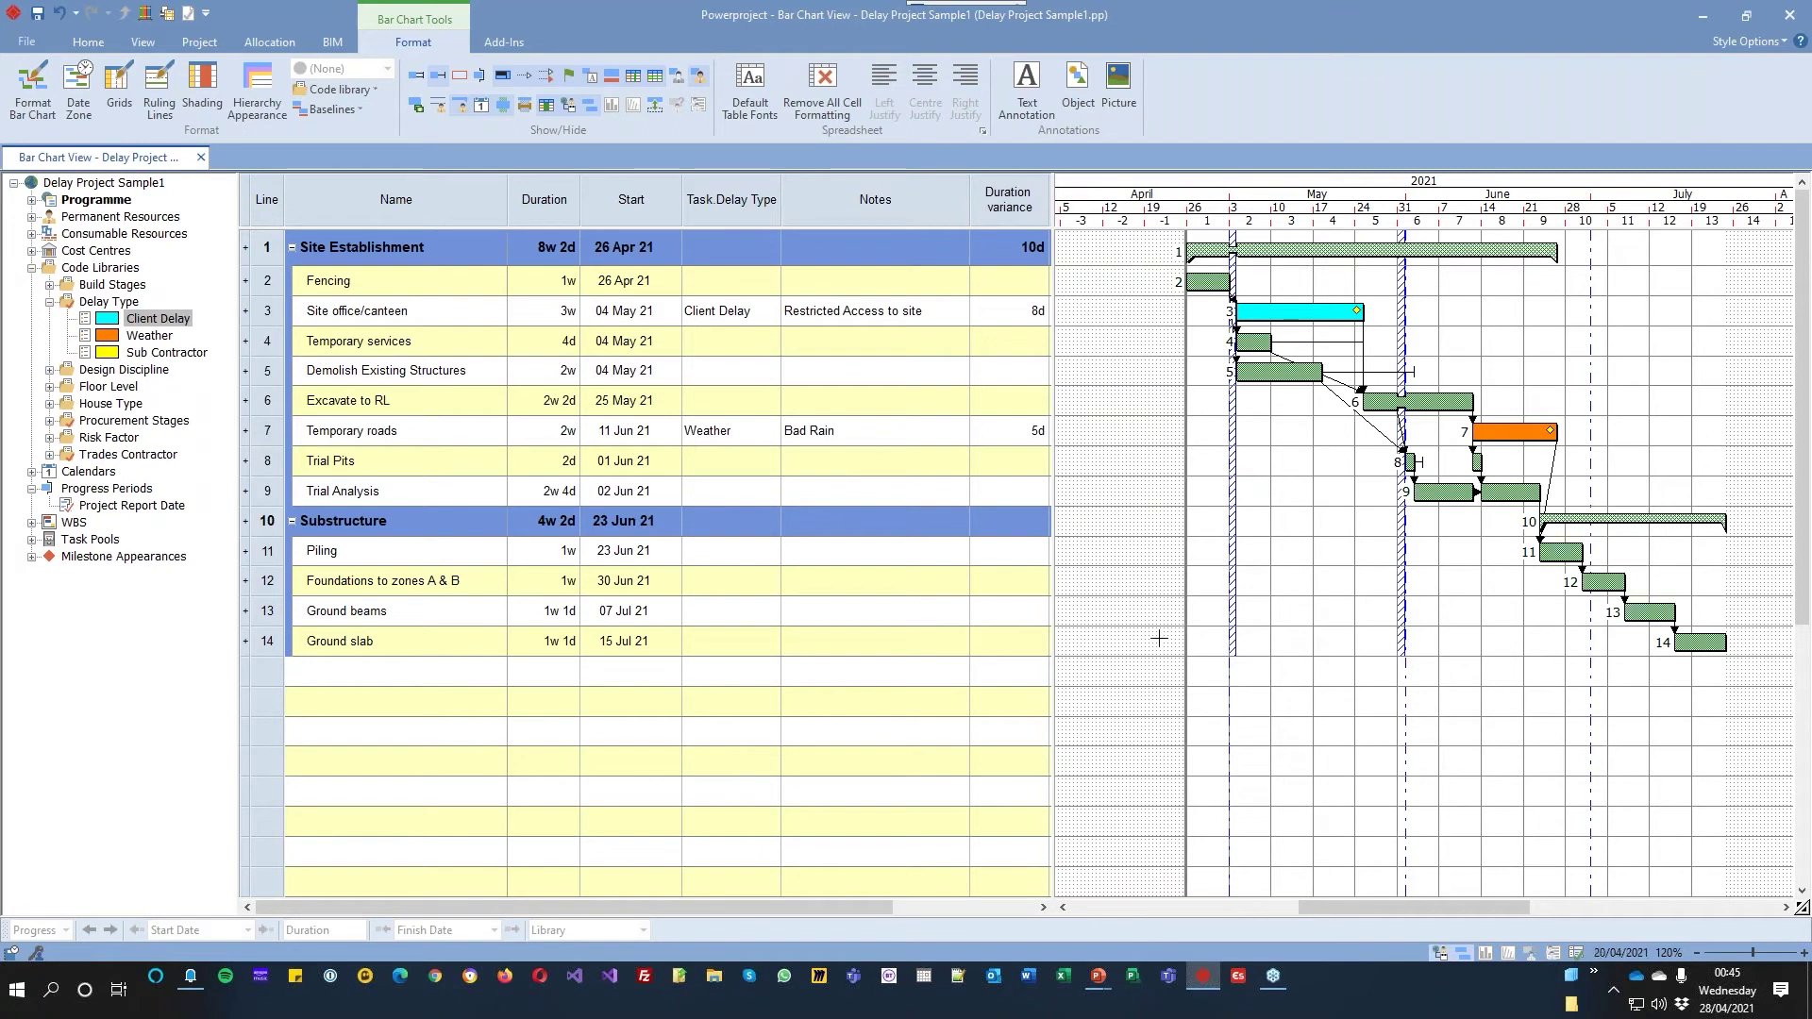
# View the tasks coded Client Delay, view all tasks grouped by Delay Type, and return to the whole Programme
pyautogui.rightClick(136, 321)
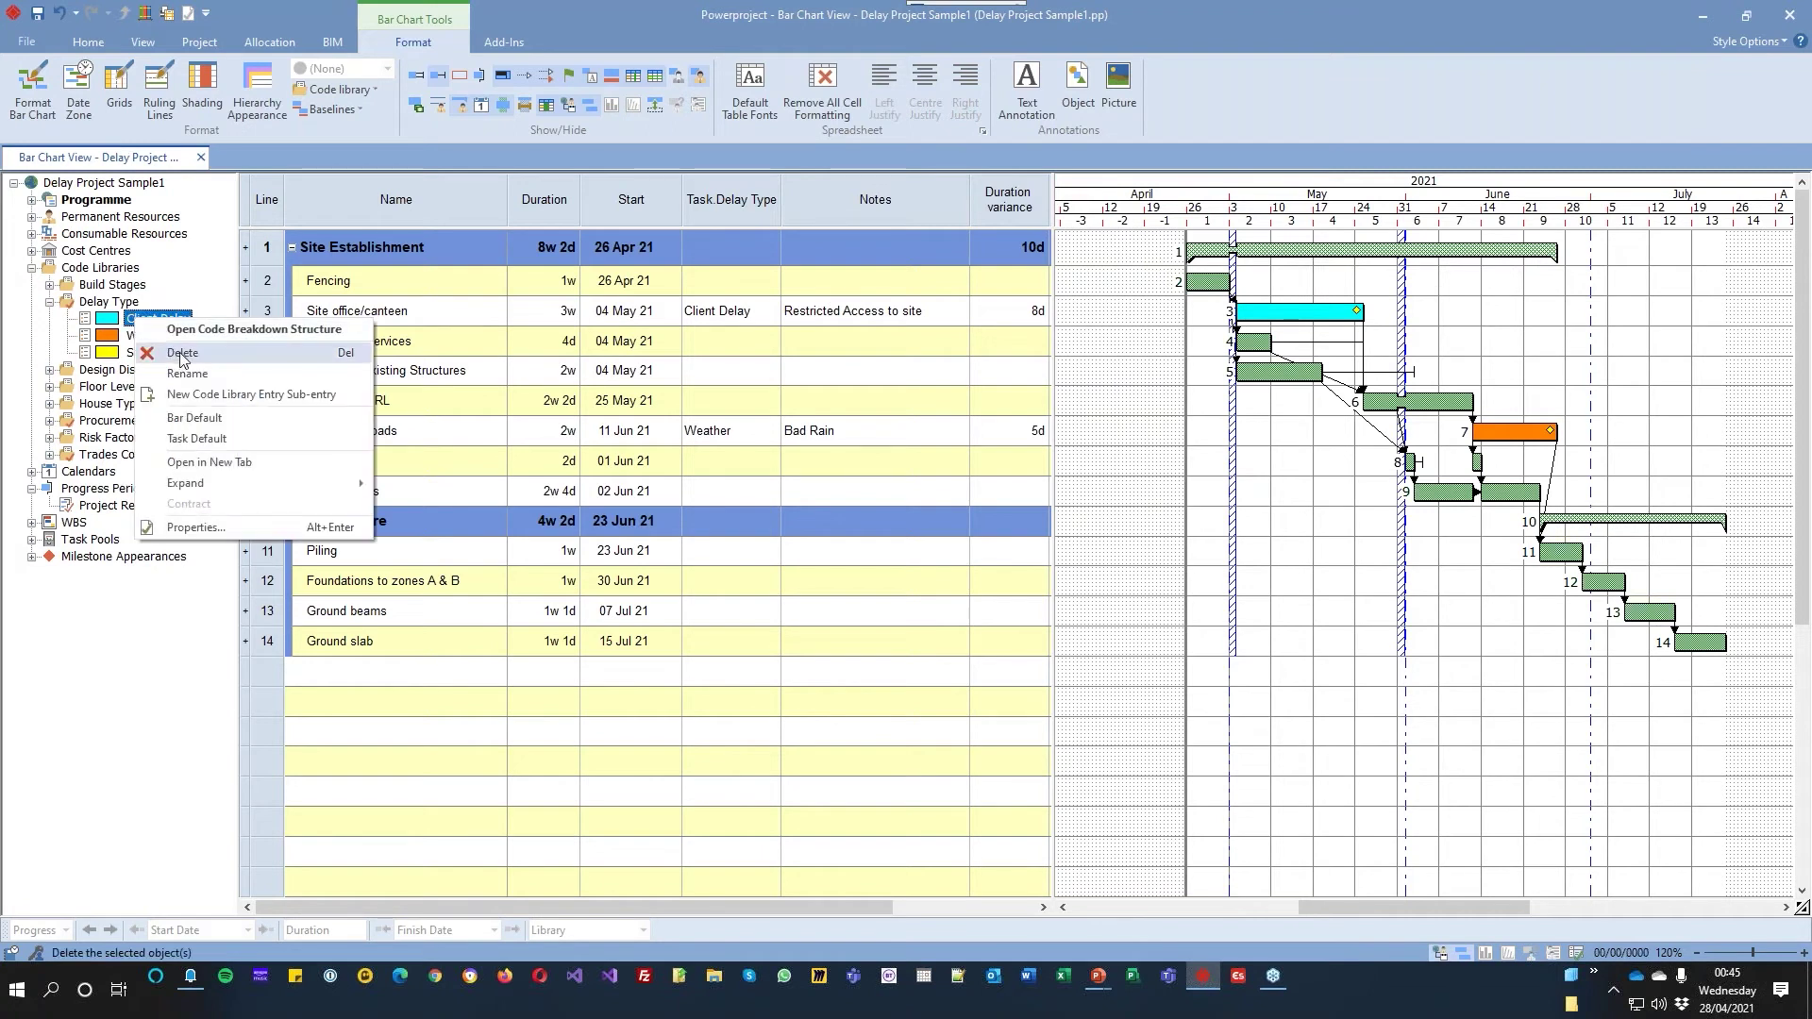
pyautogui.click(212, 329)
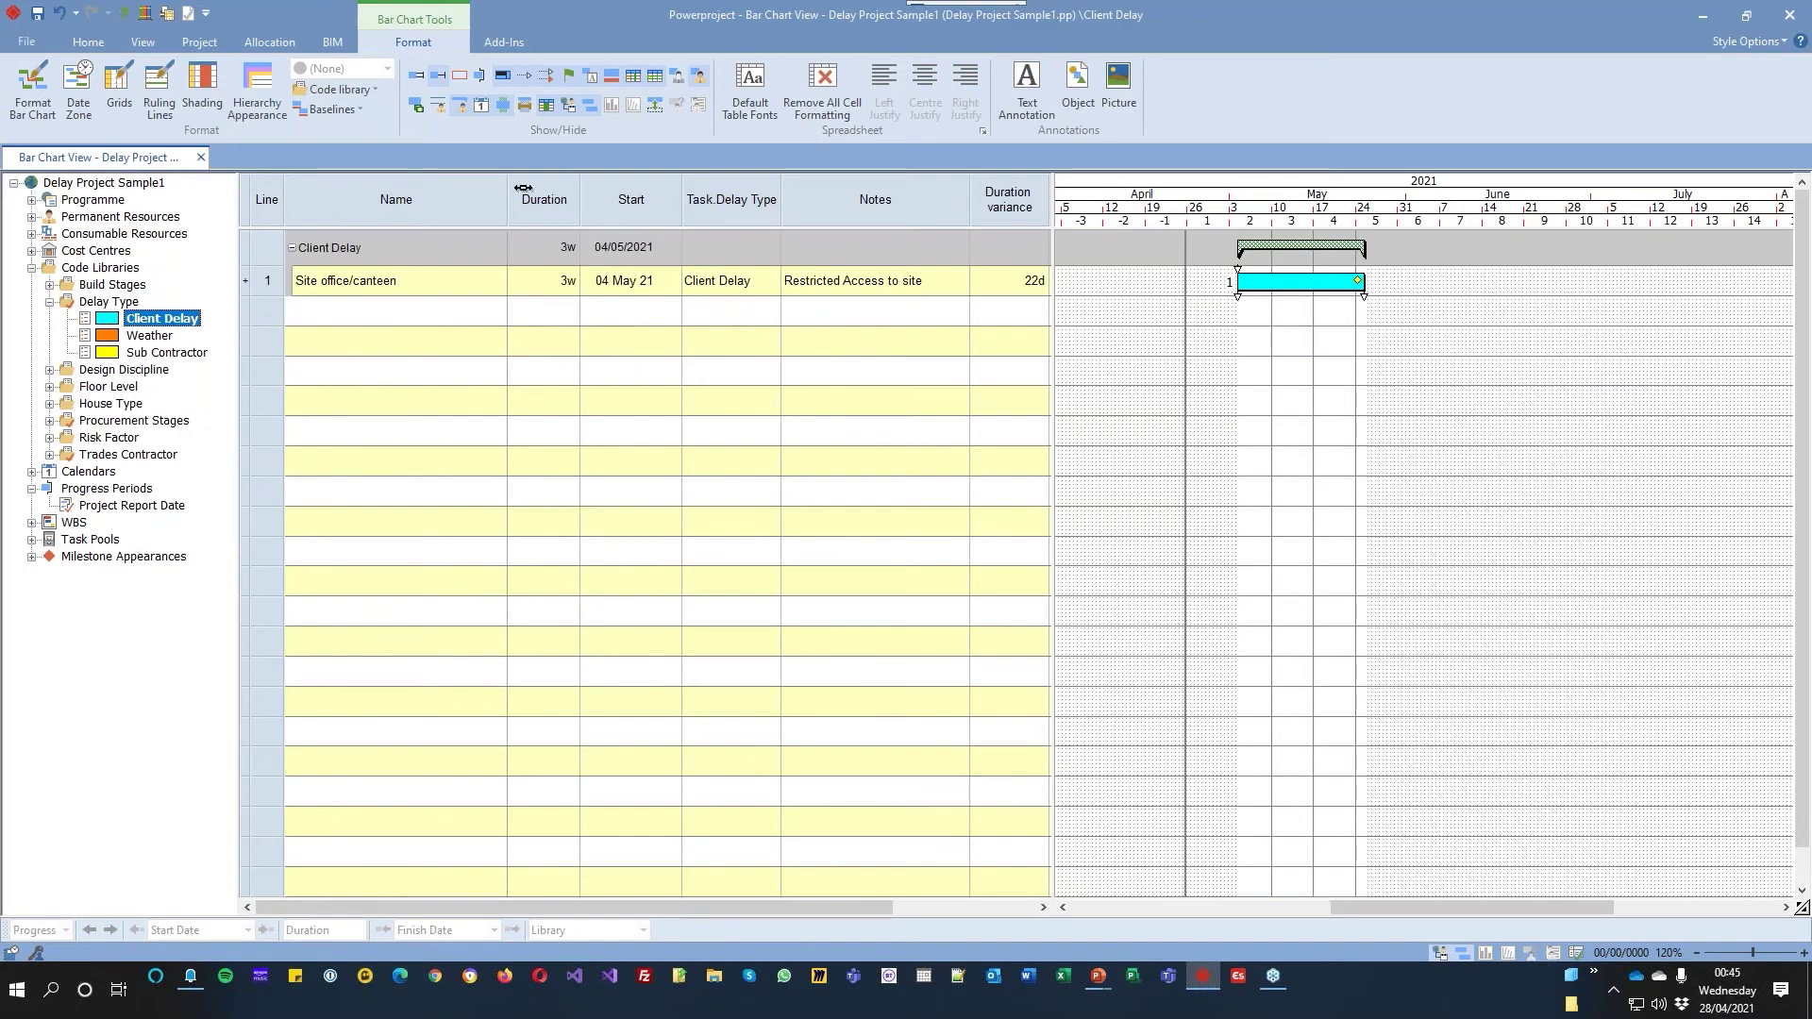
pyautogui.doubleClick(120, 302)
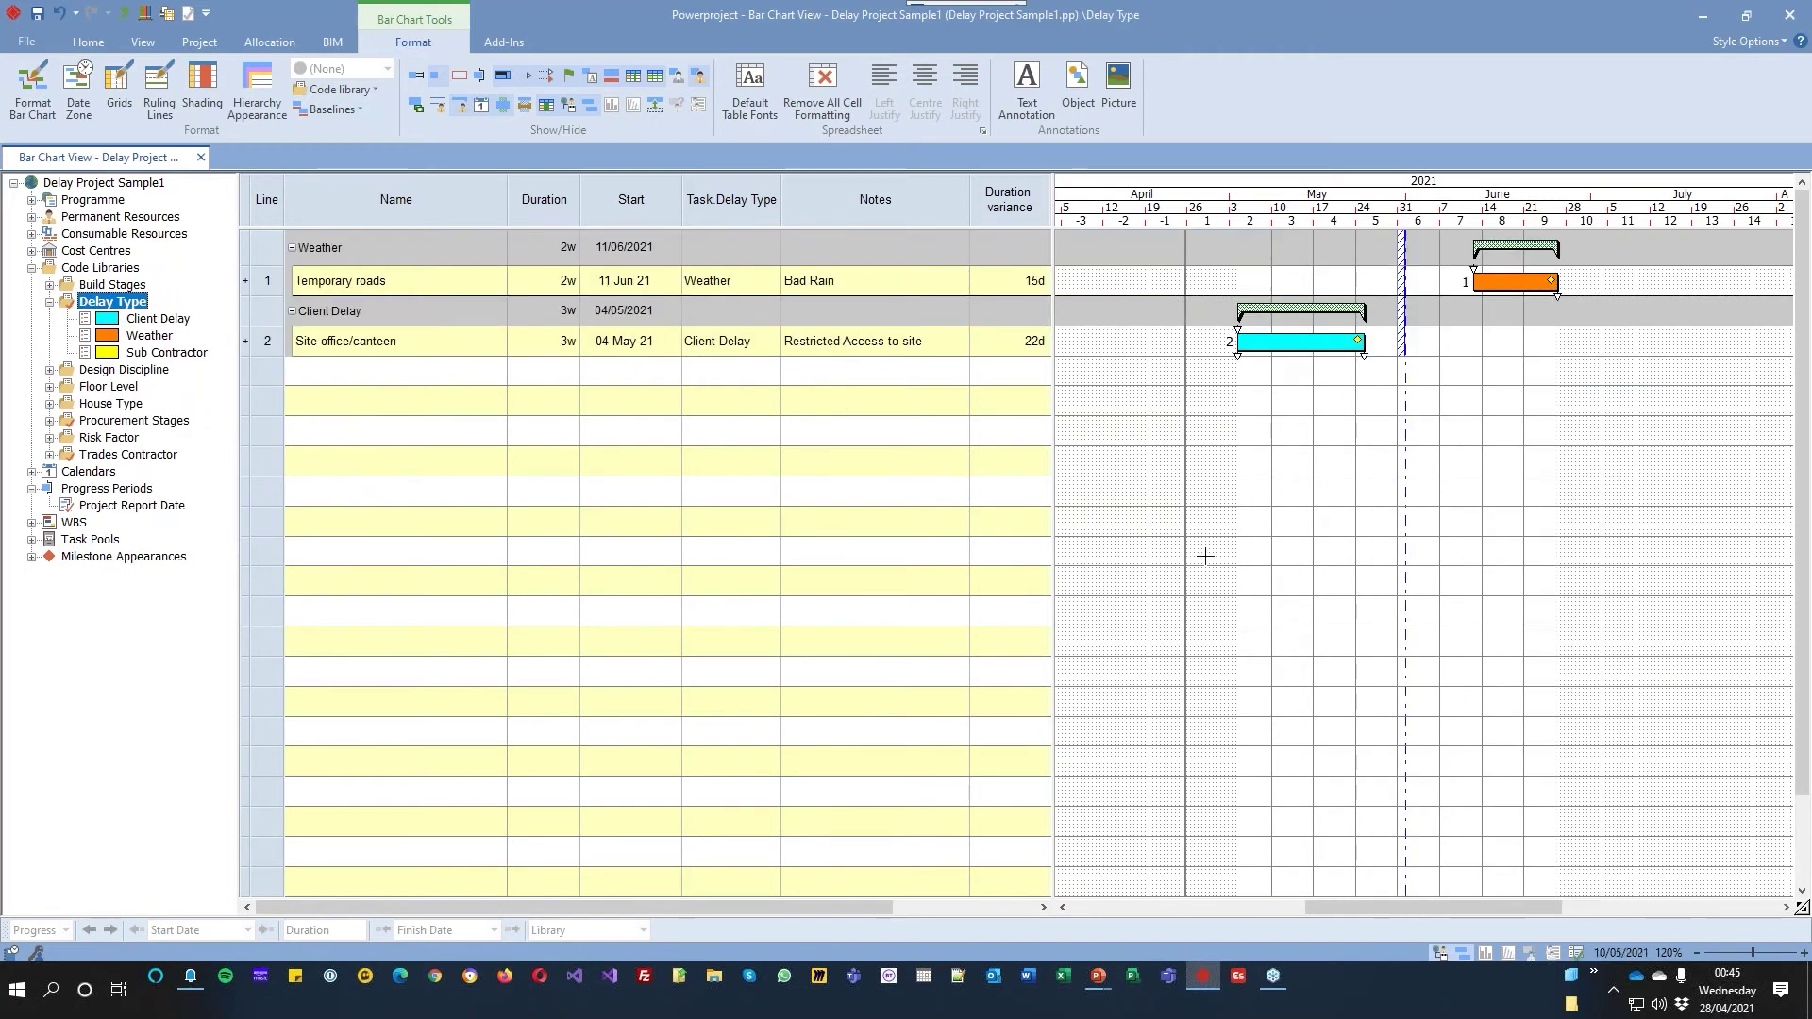
pyautogui.doubleClick(87, 202)
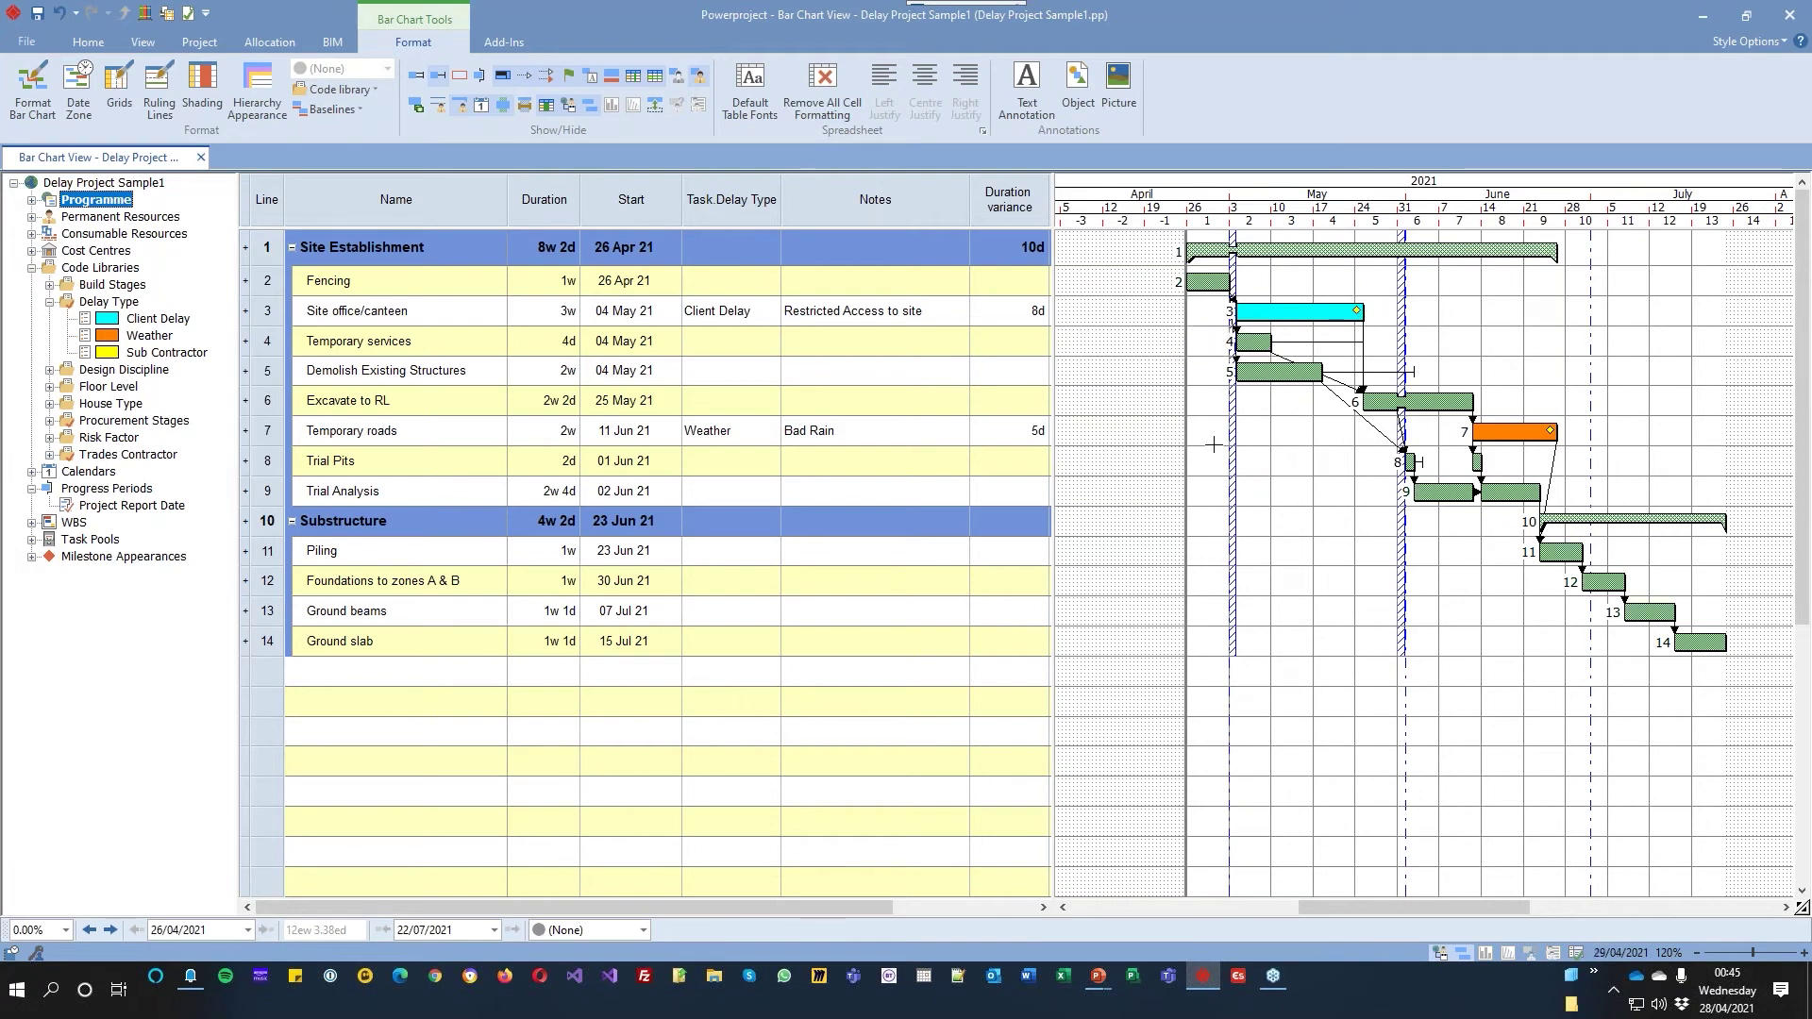
# Undo the recent edits back to the point before the Delay Type code entries were created
pyautogui.hotkey('ctrl', 'z')
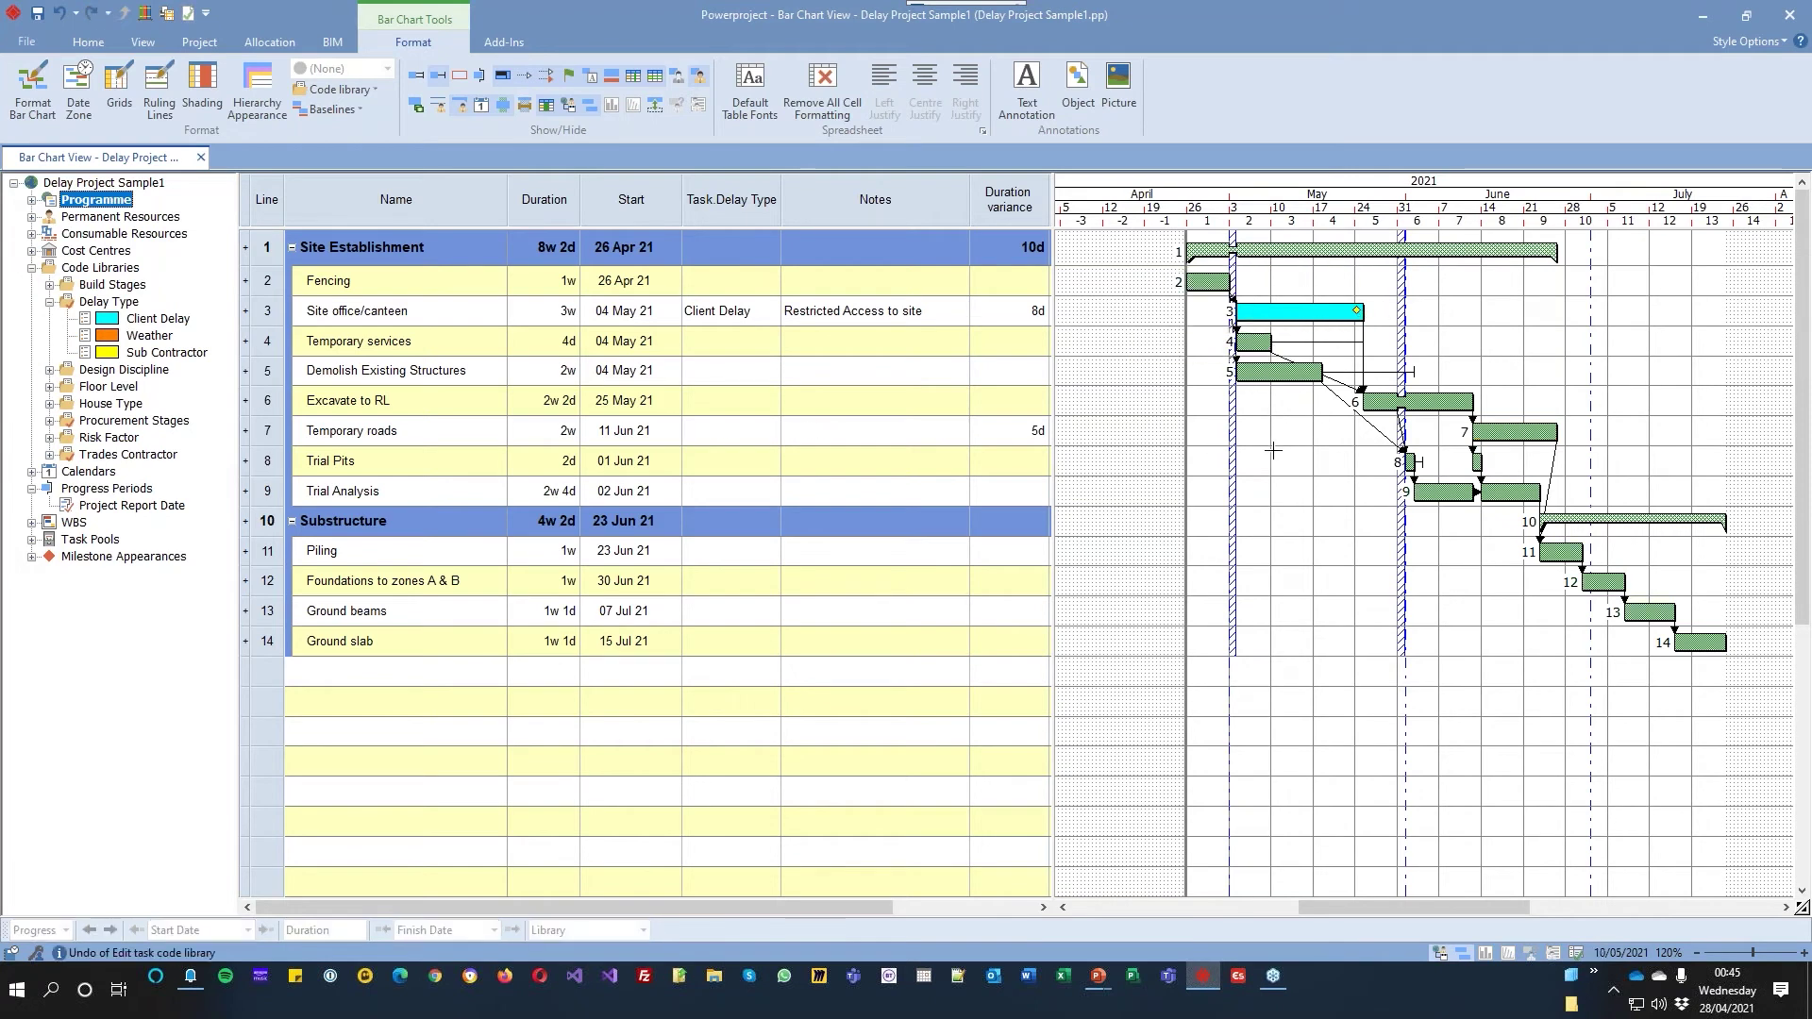
pyautogui.hotkey('ctrl', 'z')
pyautogui.hotkey('ctrl', 'z')
pyautogui.hotkey('ctrl', 'z')
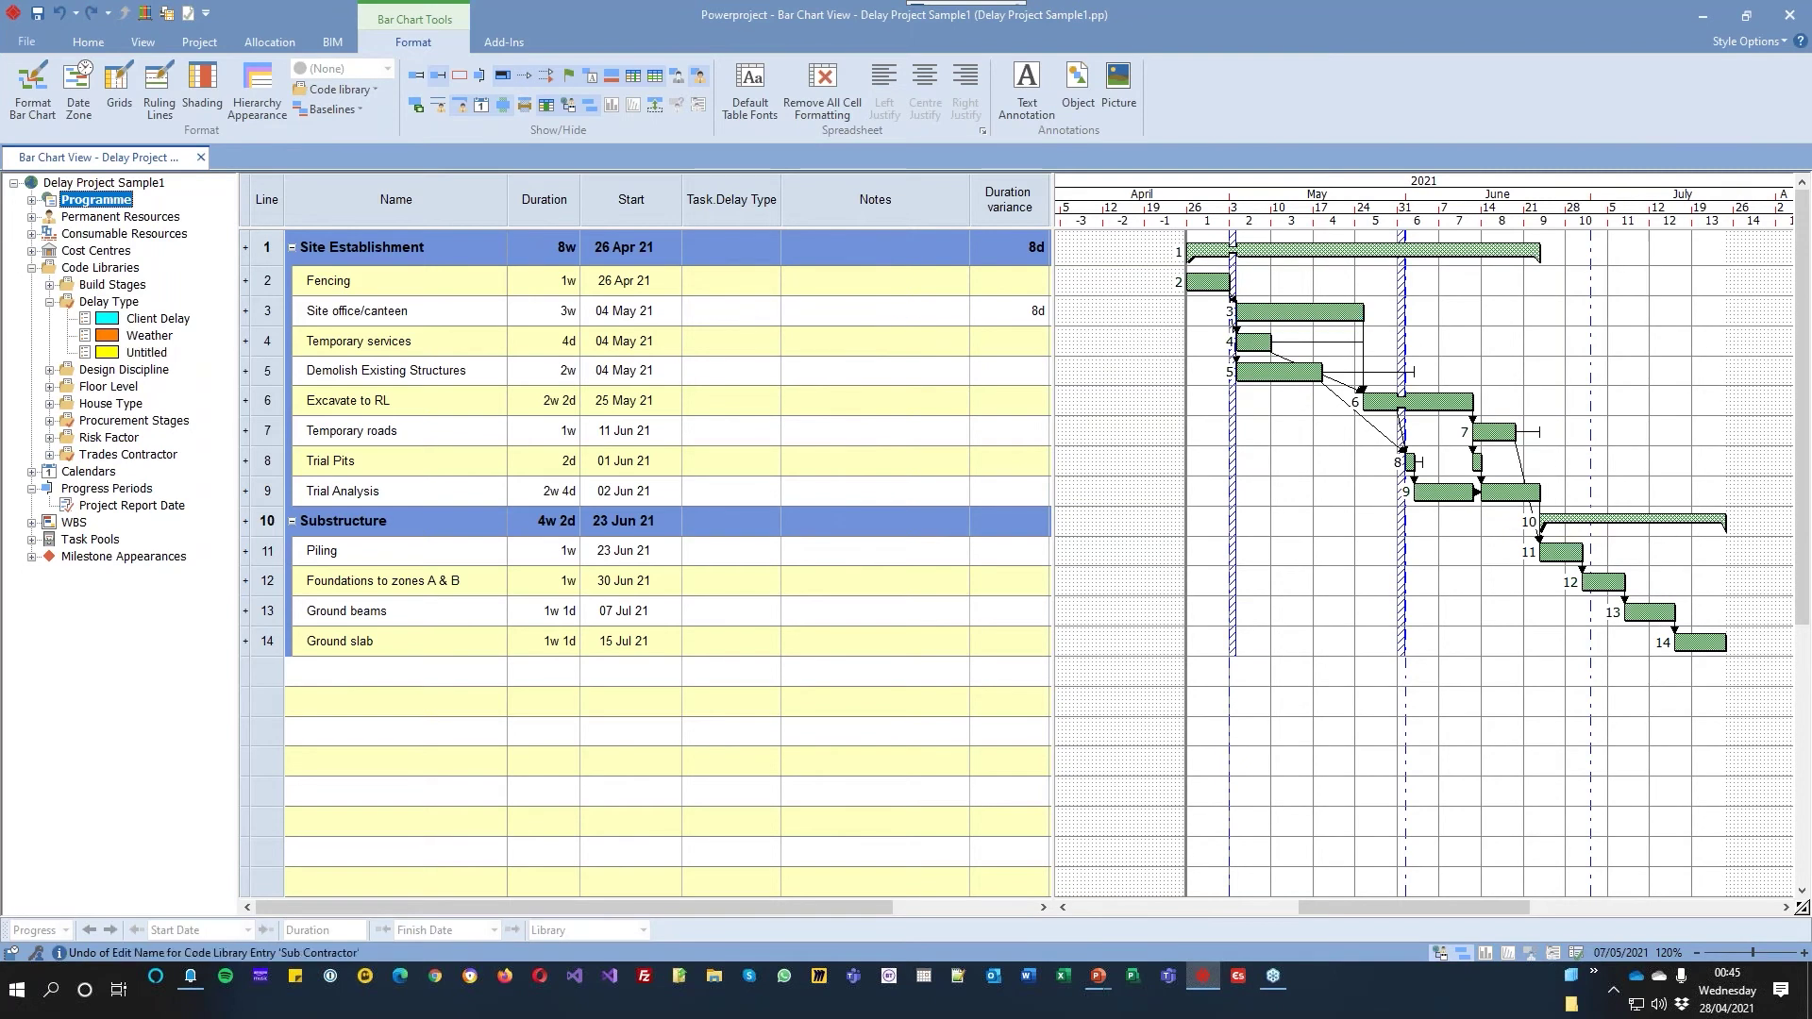
pyautogui.hotkey('ctrl', 'z')
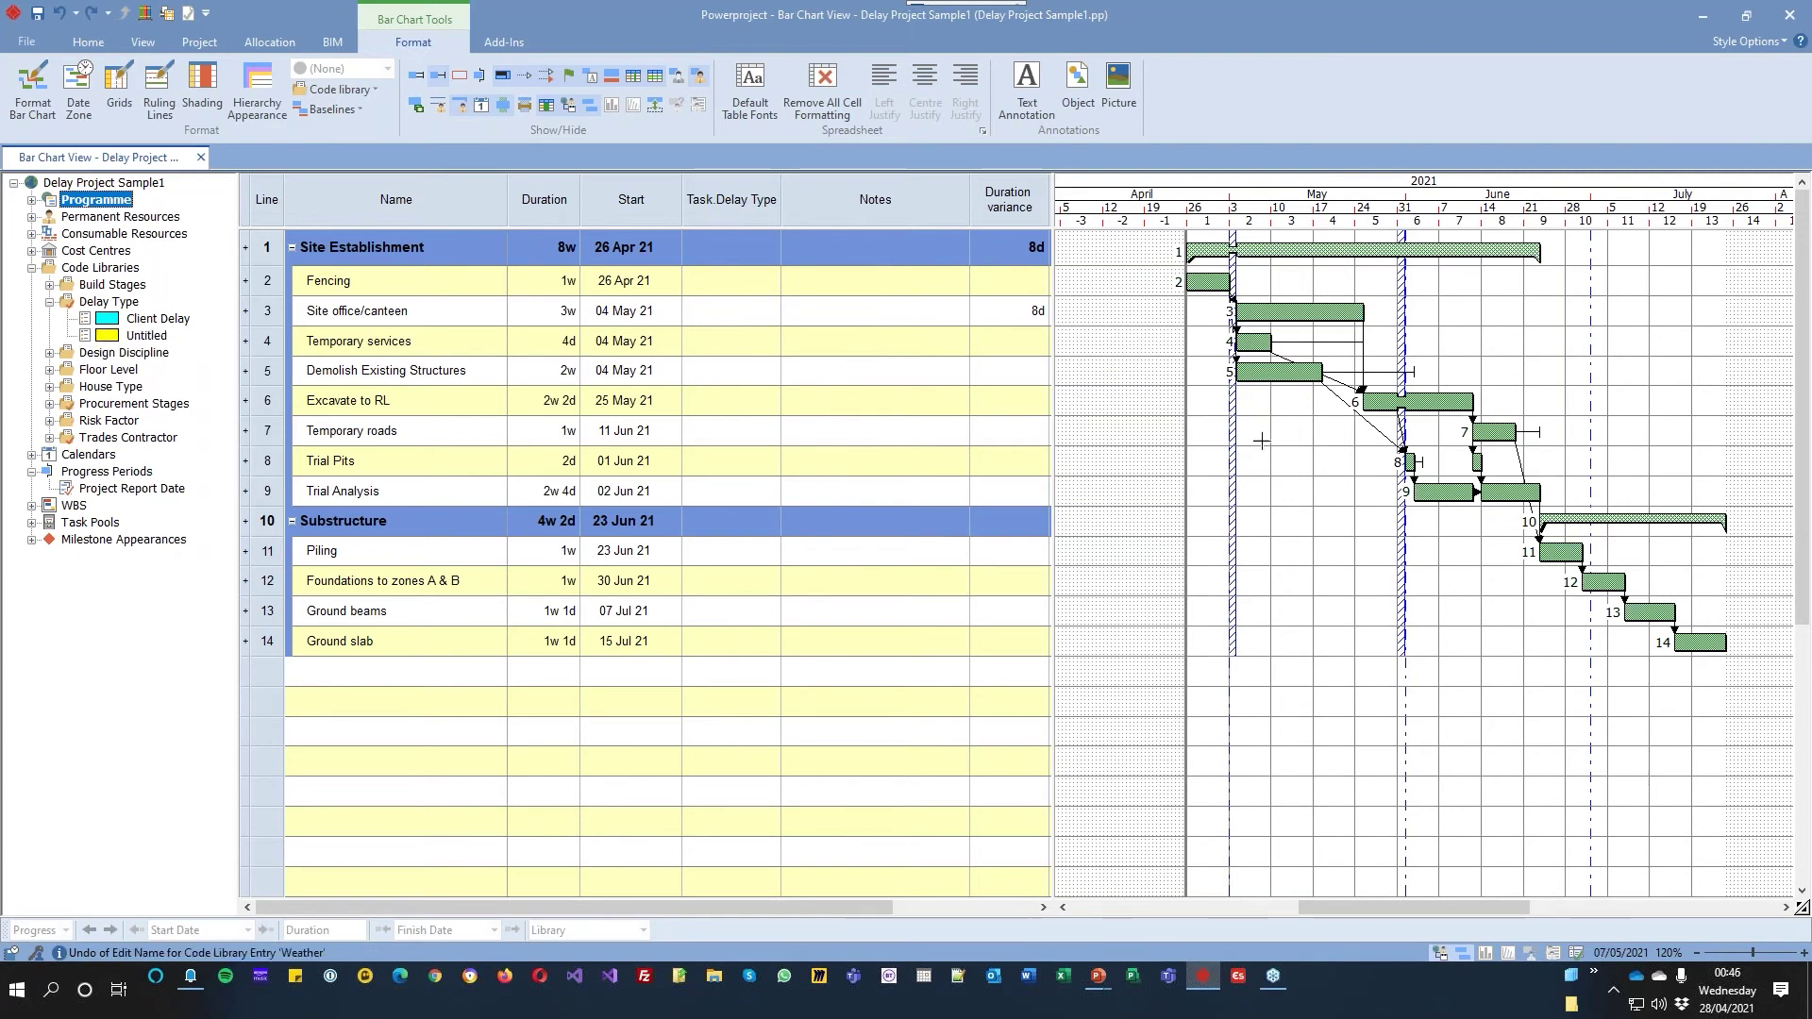
pyautogui.hotkey('ctrl', 'z')
pyautogui.hotkey('ctrl', 'z')
pyautogui.hotkey('ctrl', 'z')
pyautogui.hotkey('ctrl', 'z')
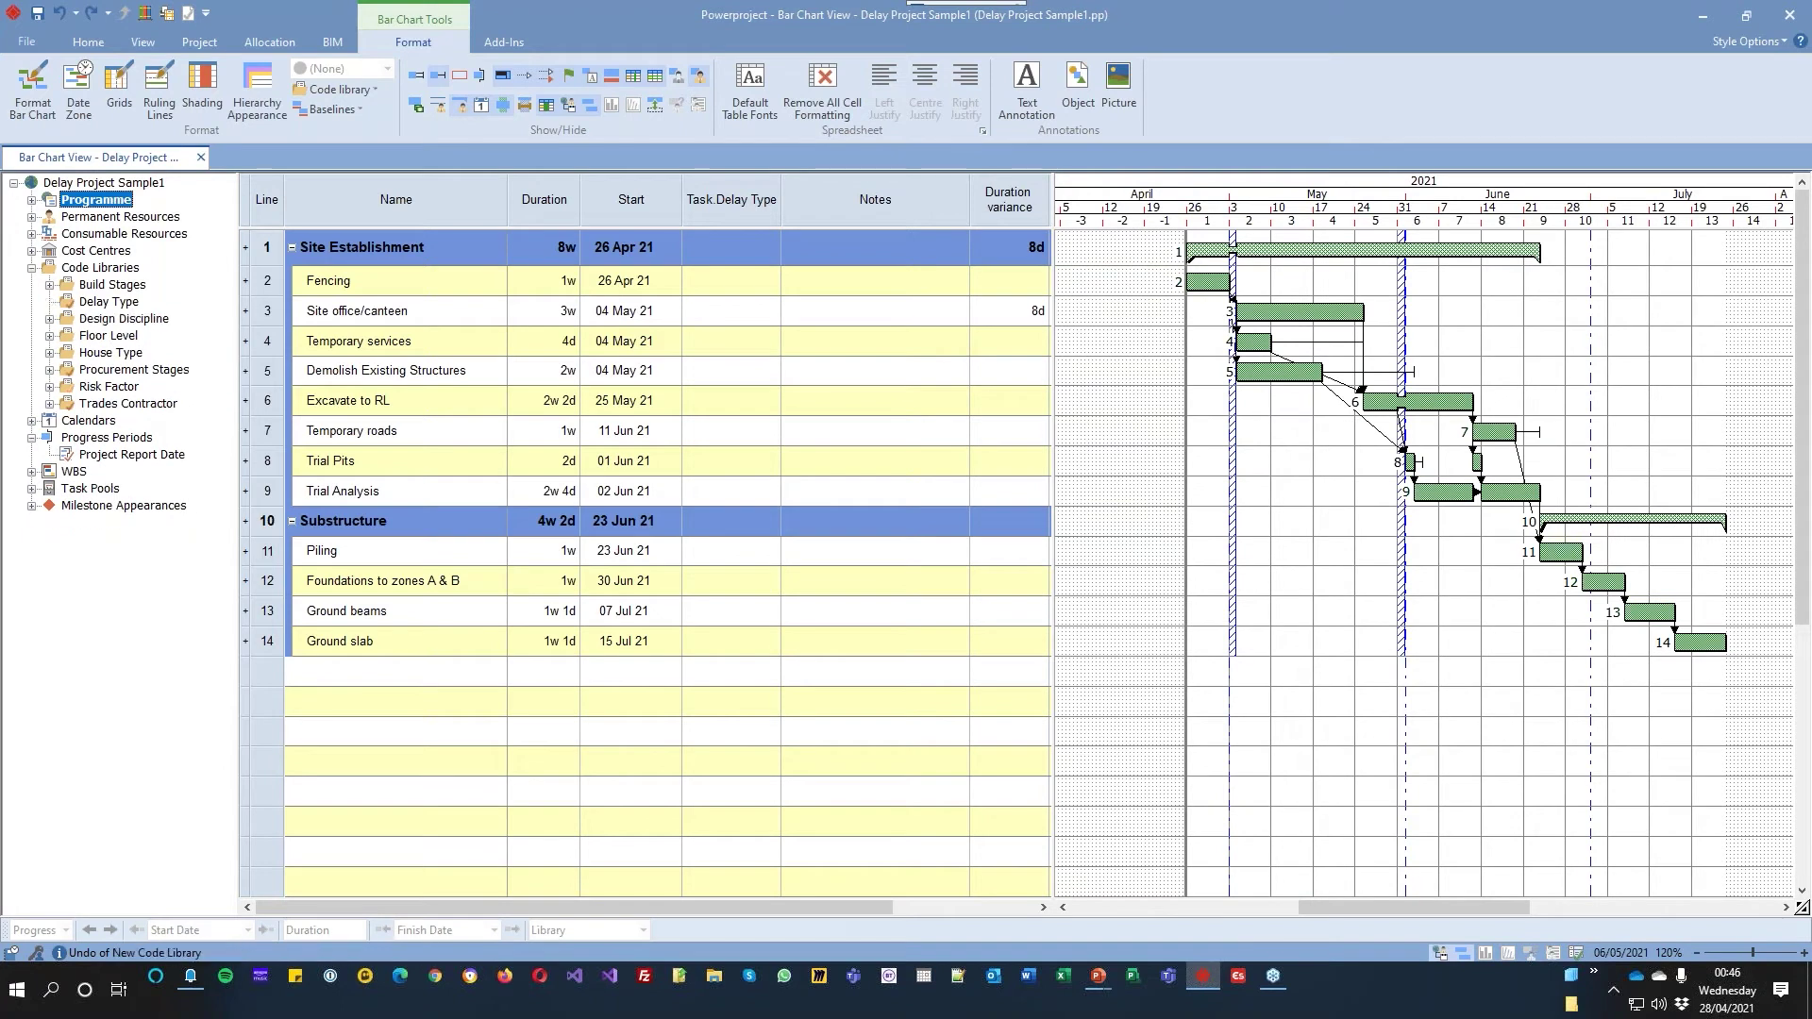
# Redo the undone edits up to the Weather classification of Temporary roads
pyautogui.hotkey('ctrl', 'y')
pyautogui.hotkey('ctrl', 'y')
pyautogui.hotkey('ctrl', 'y')
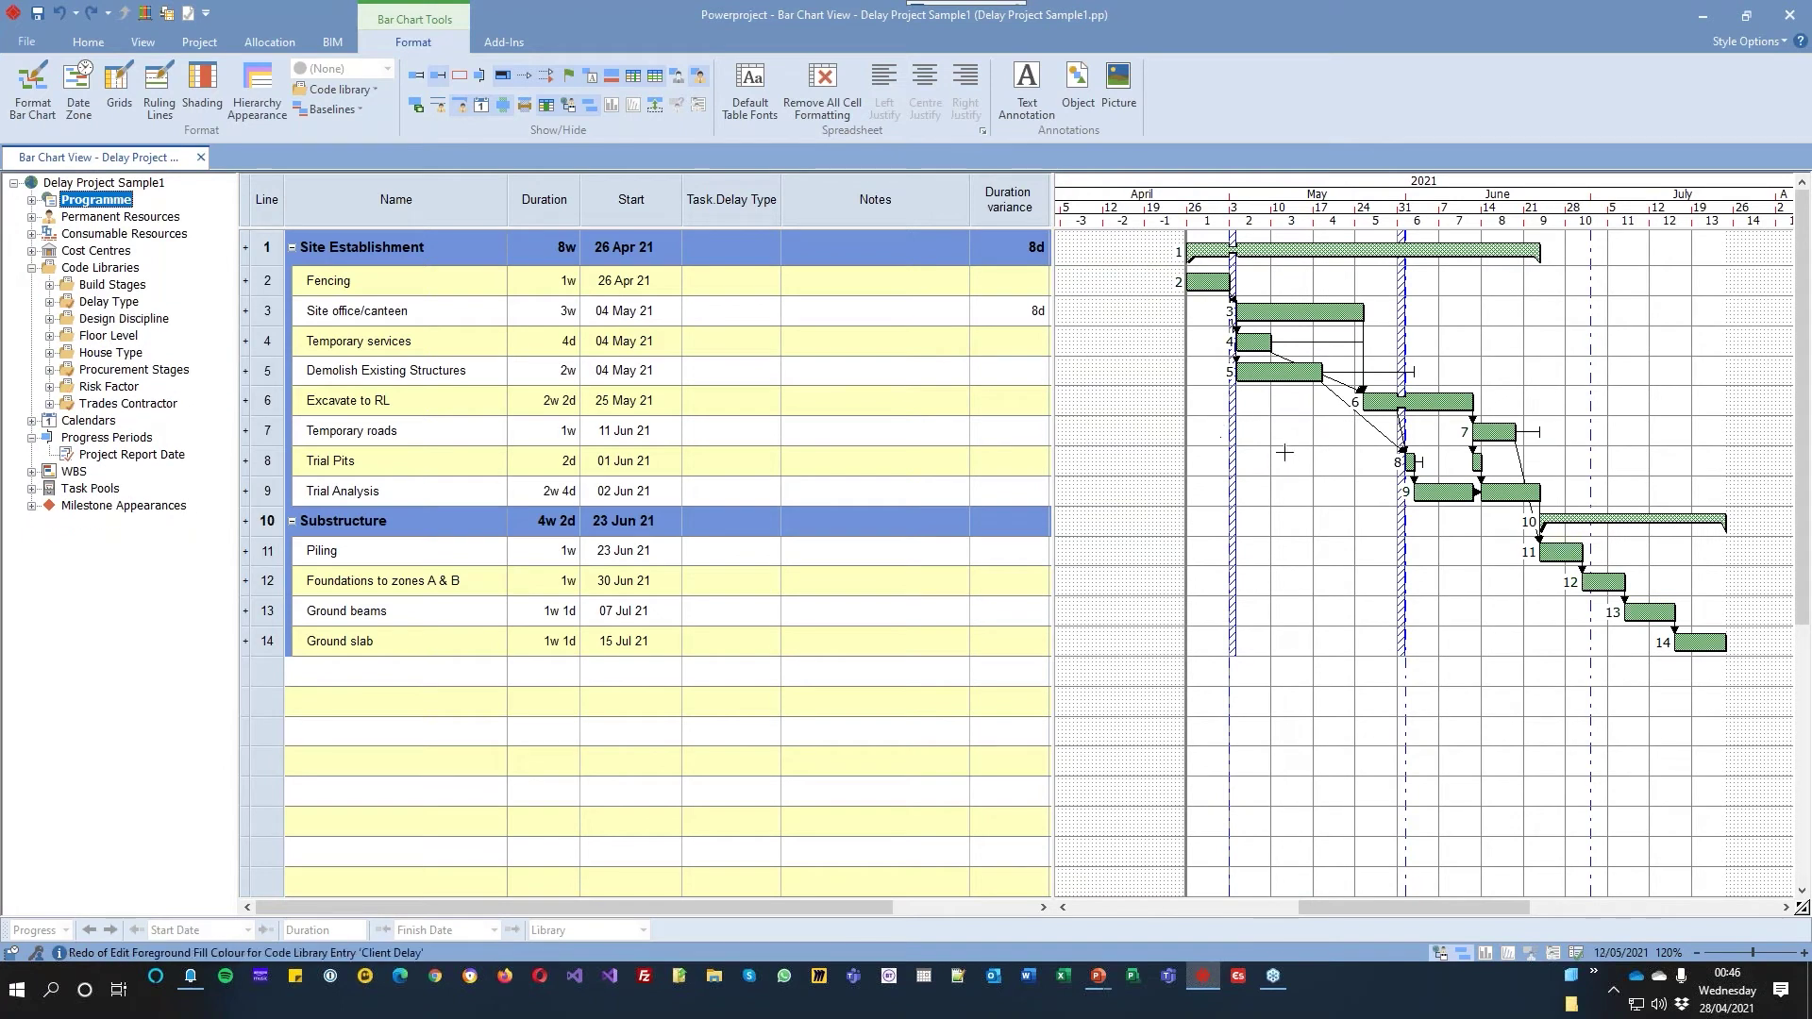
pyautogui.hotkey('ctrl', 'y')
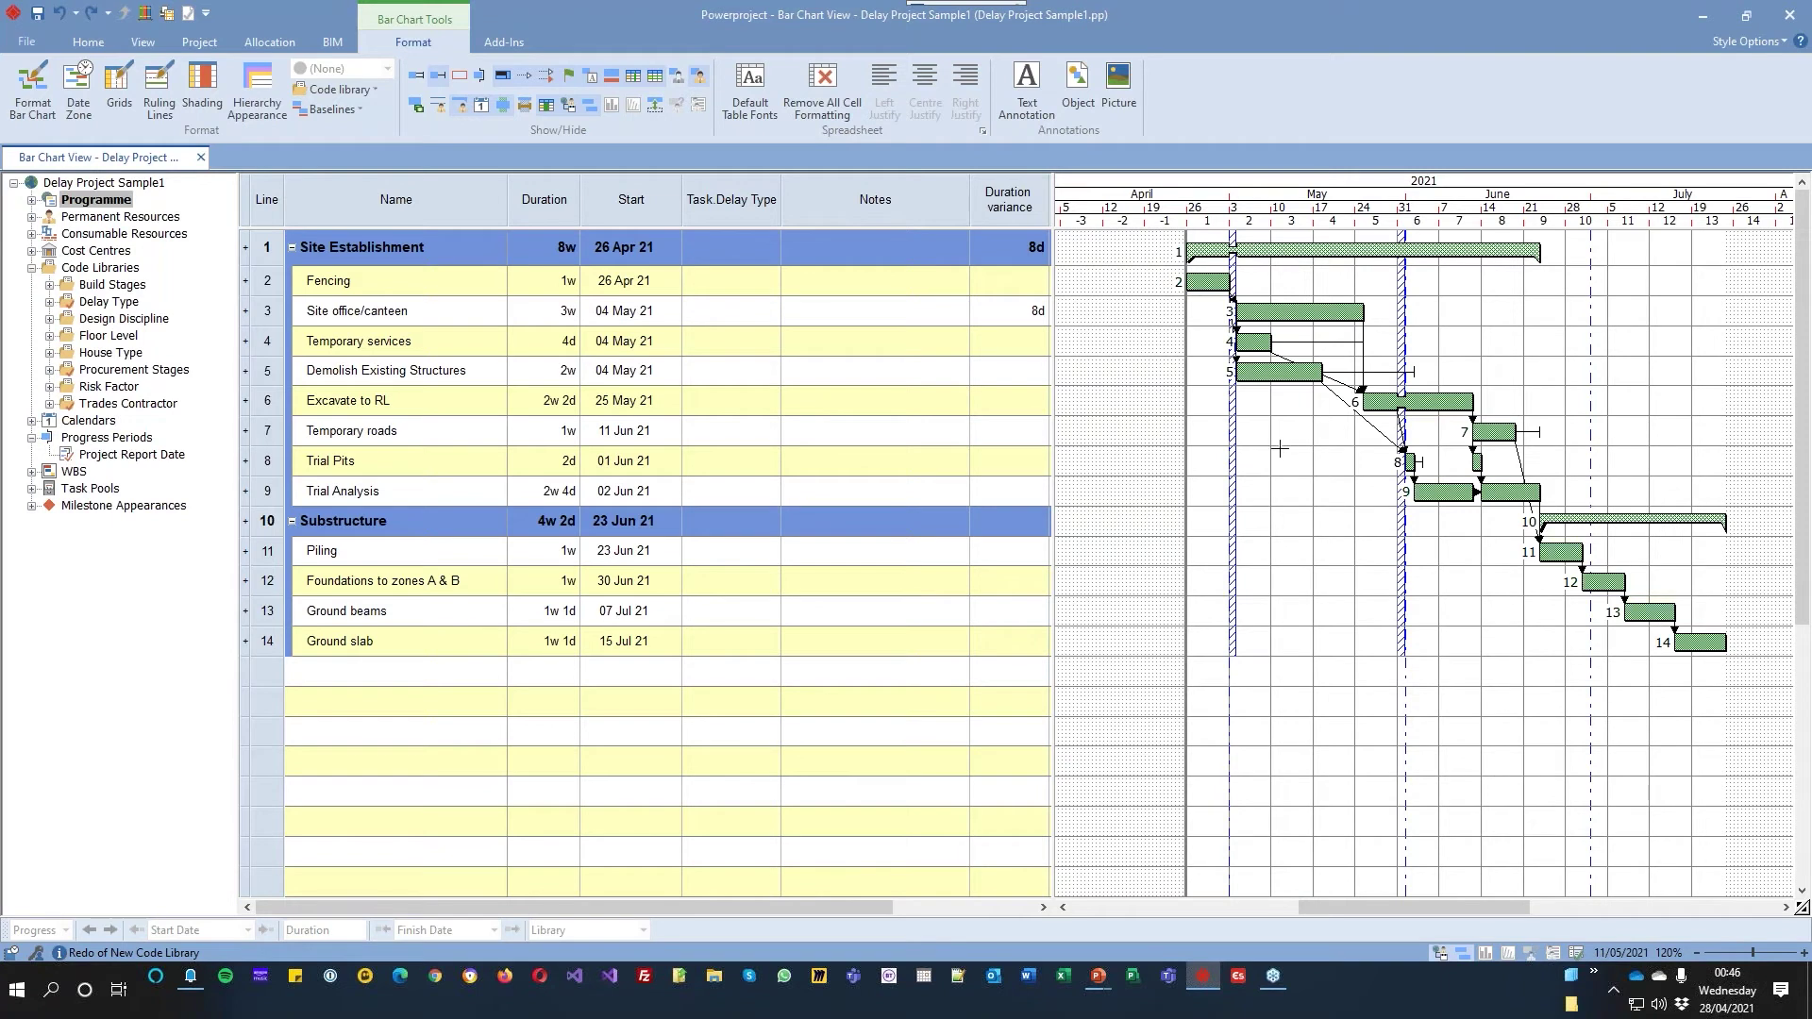
pyautogui.click(90, 15)
pyautogui.click(90, 15)
pyautogui.click(90, 15)
pyautogui.click(89, 15)
pyautogui.click(90, 15)
pyautogui.click(90, 15)
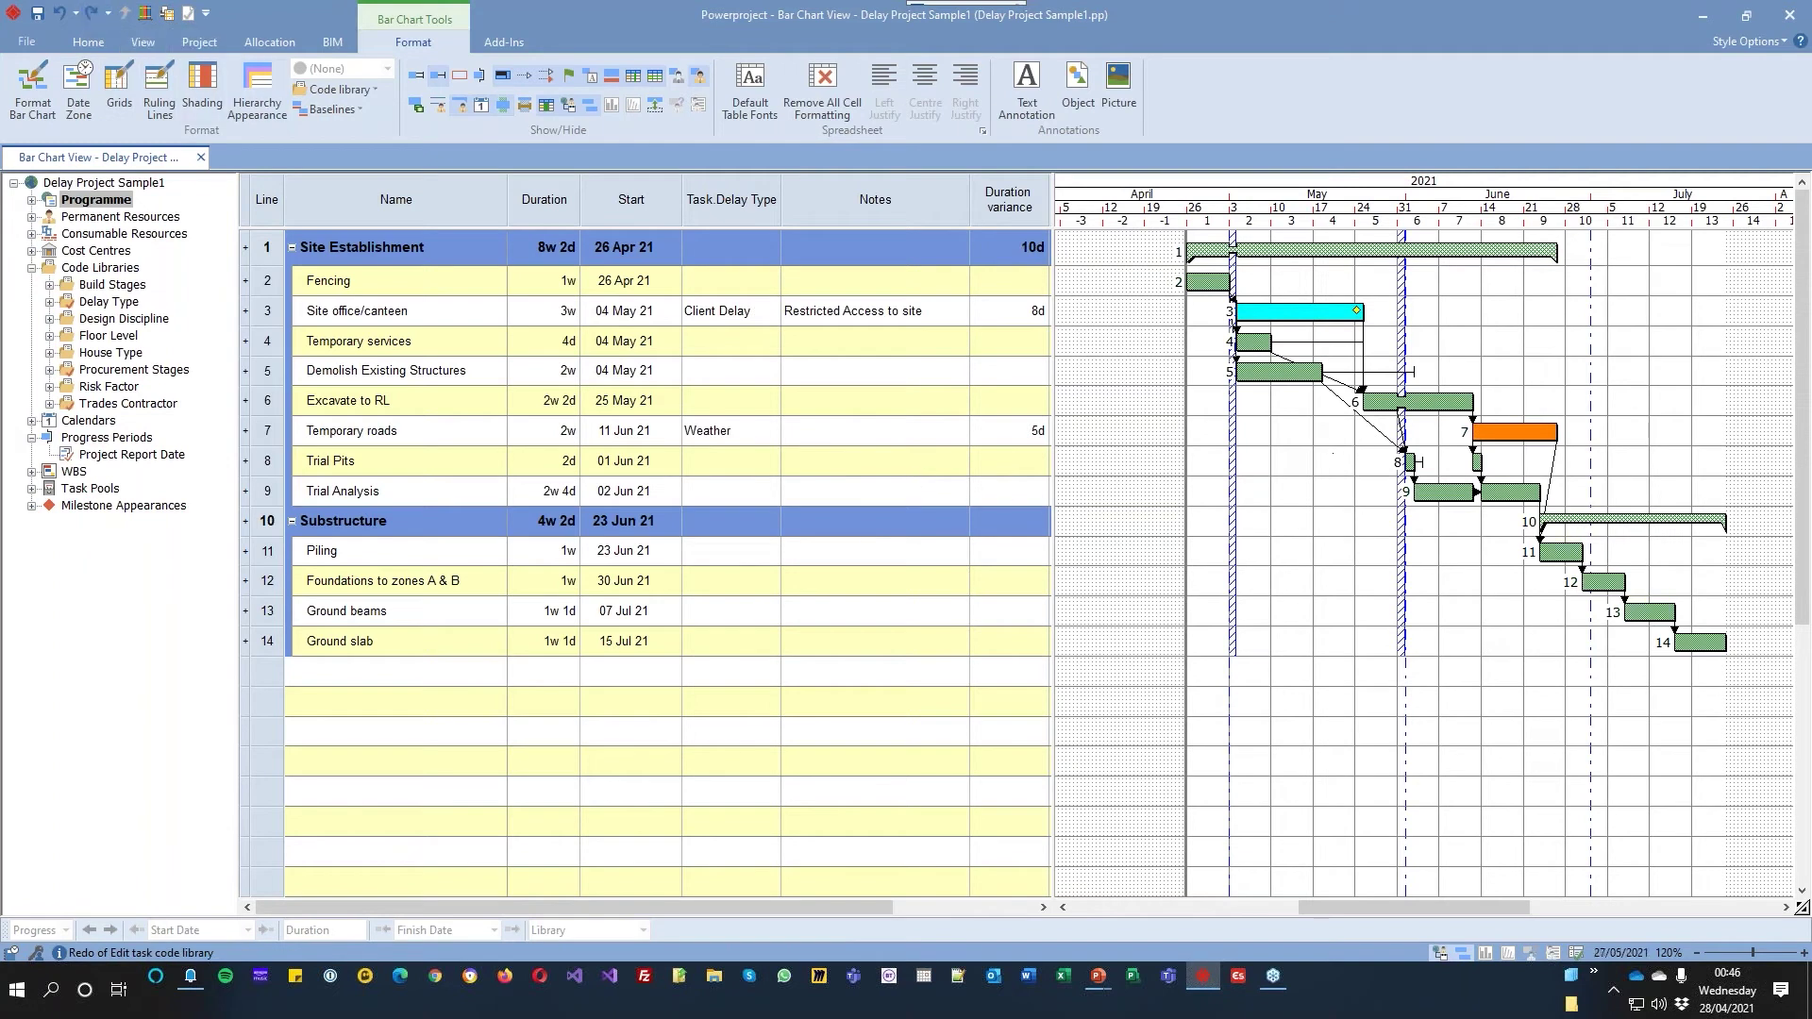
# Shorten the Temporary roads bar to 1 week and the Site office/canteen bar to 1w 2d
pyautogui.moveTo(1507, 408)
pyautogui.moveTo(1552, 432); pyautogui.dragTo(1517, 436)
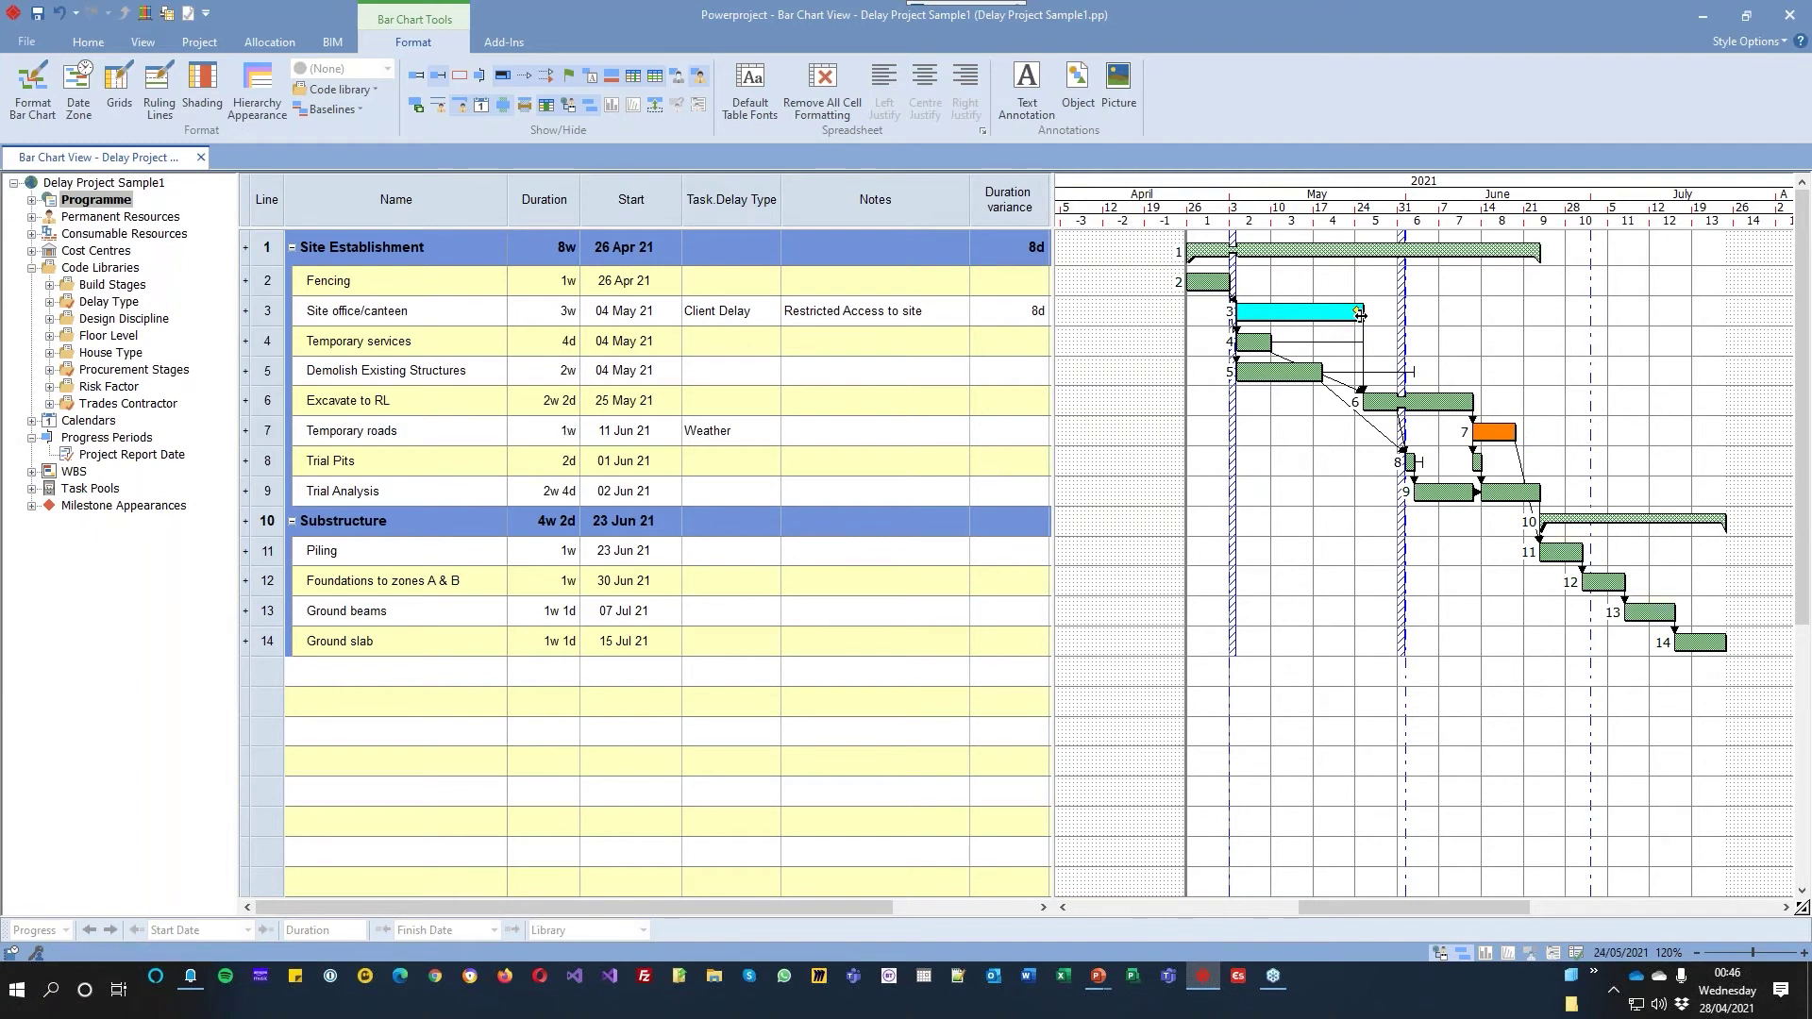
pyautogui.moveTo(1362, 313); pyautogui.dragTo(1296, 317)
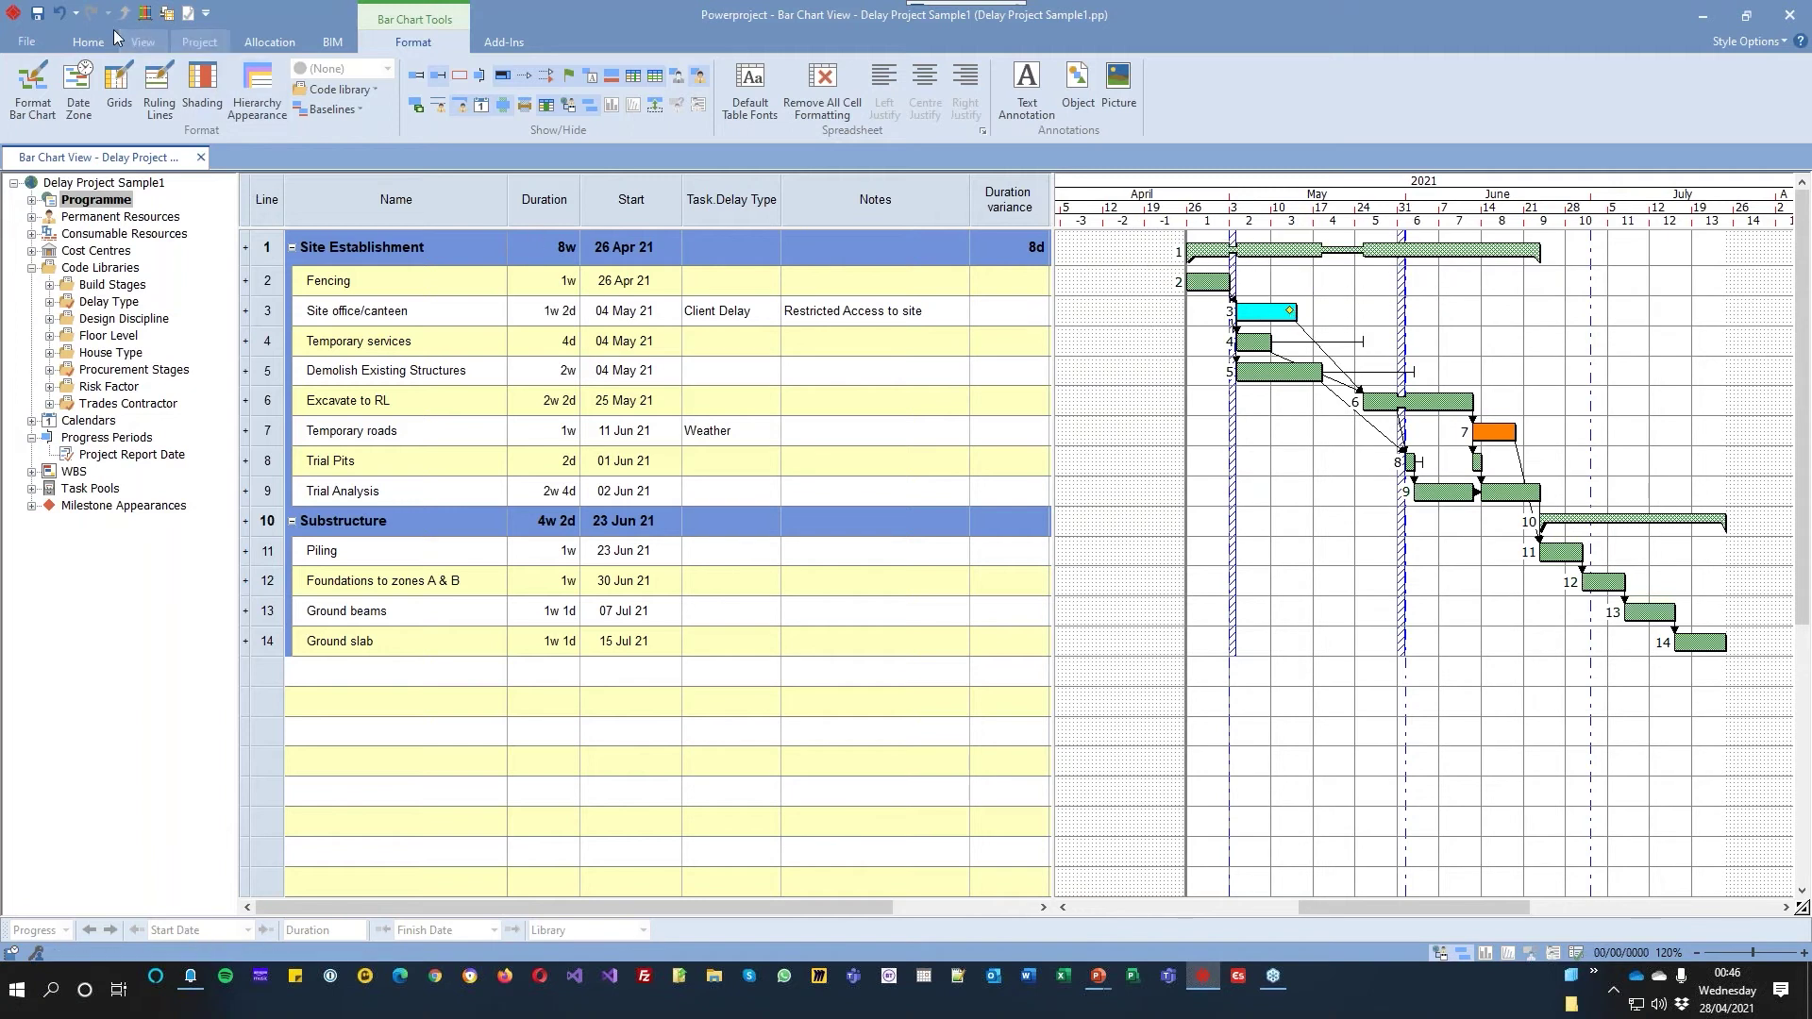
# Reschedule the programme, straightening the progress line to the progress entry period
pyautogui.click(88, 42)
pyautogui.click(341, 75)
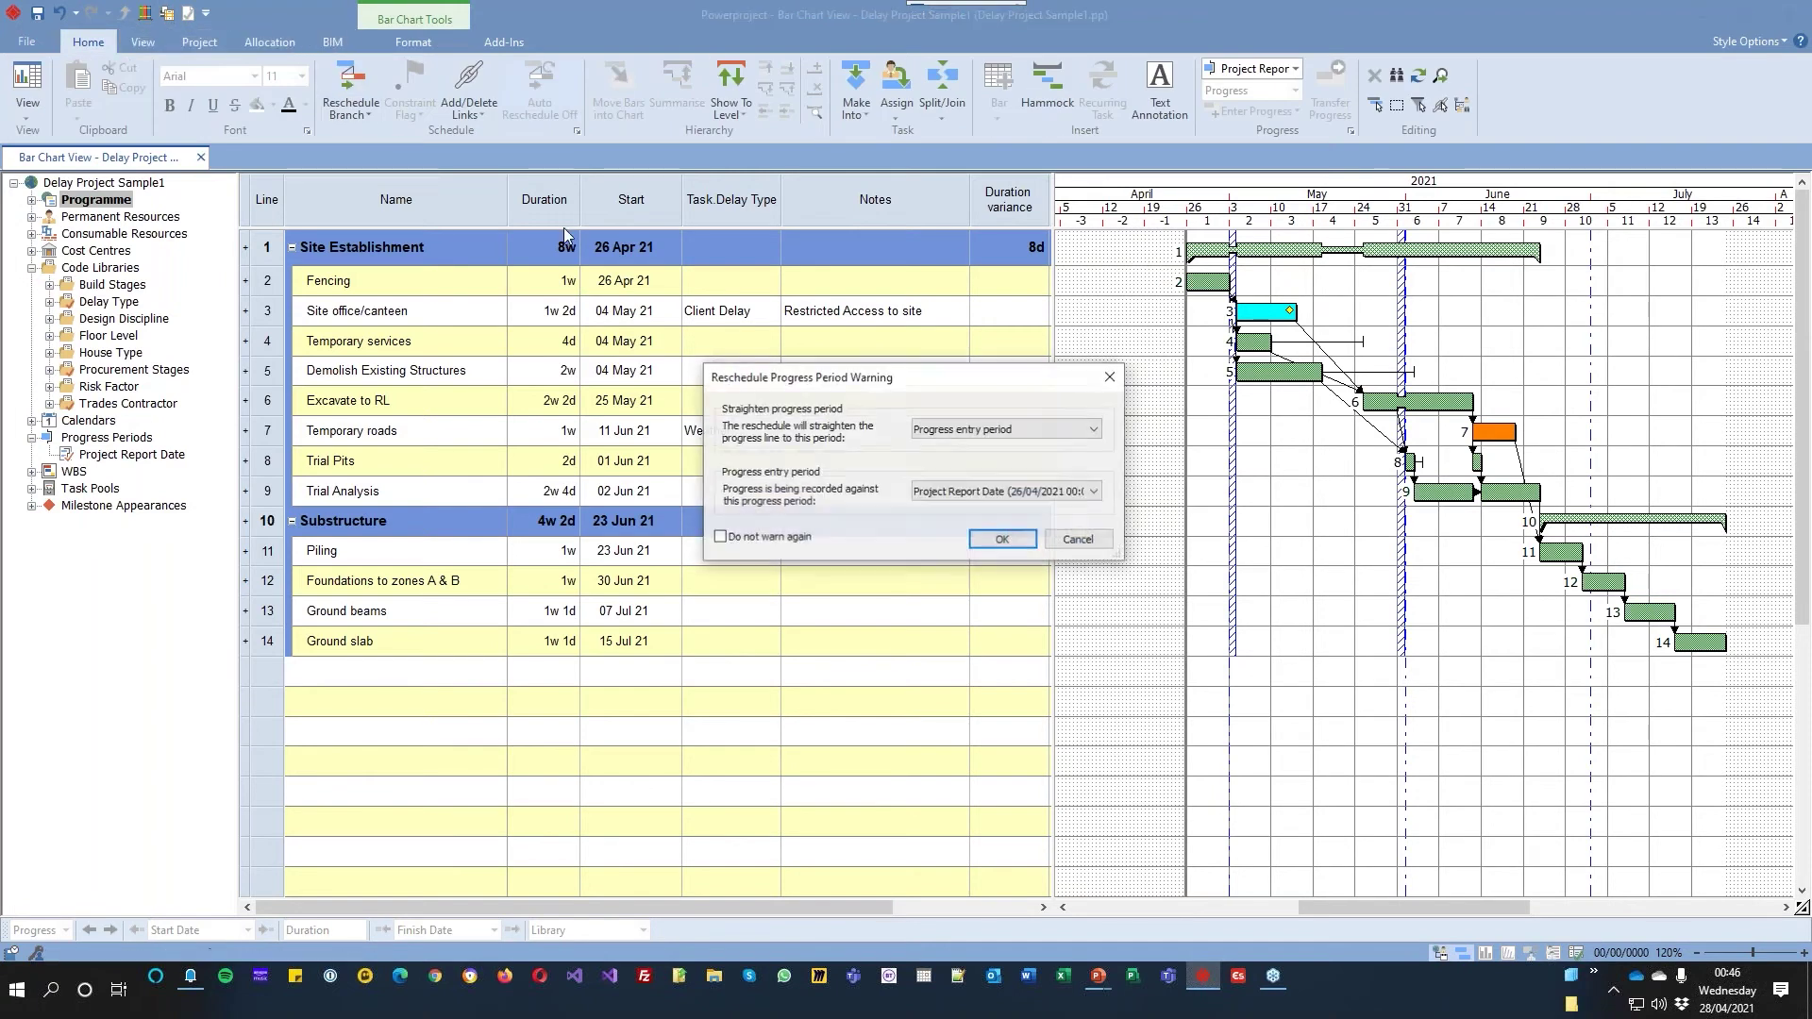
pyautogui.click(1003, 543)
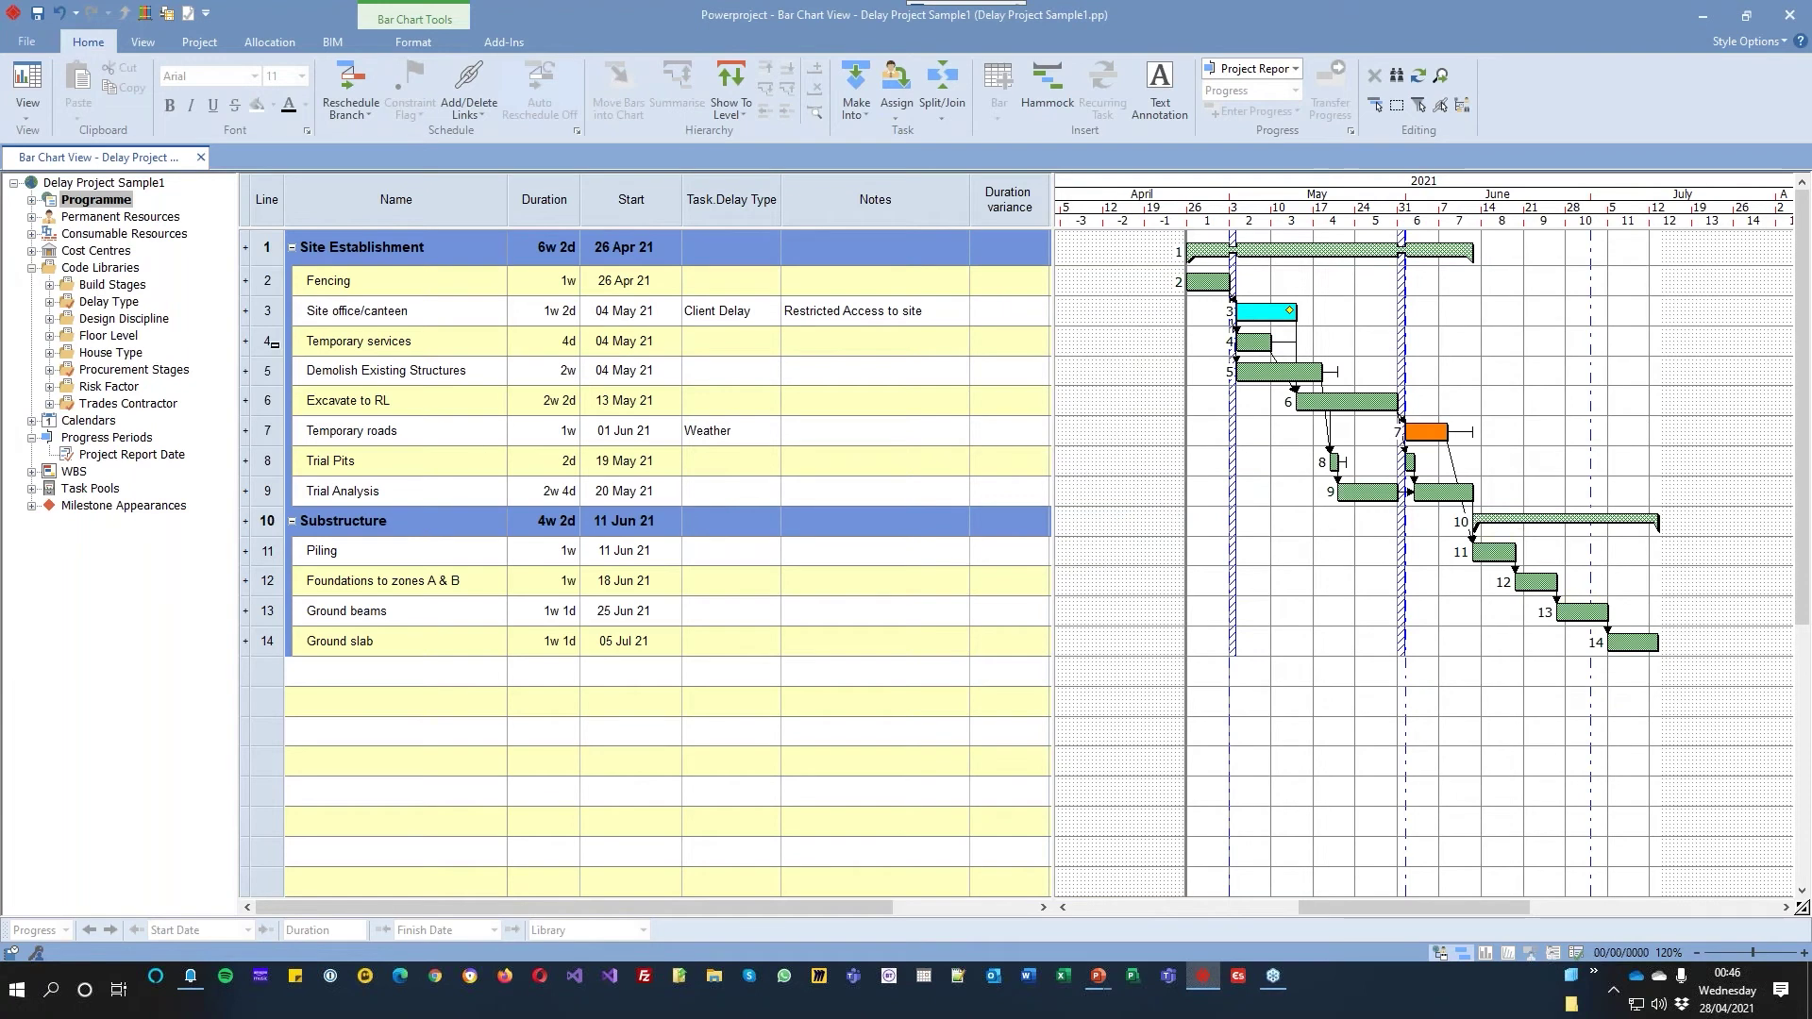
# Insert a blank bar row above Temporary services
pyautogui.click(270, 342)
pyautogui.rightClick(272, 341)
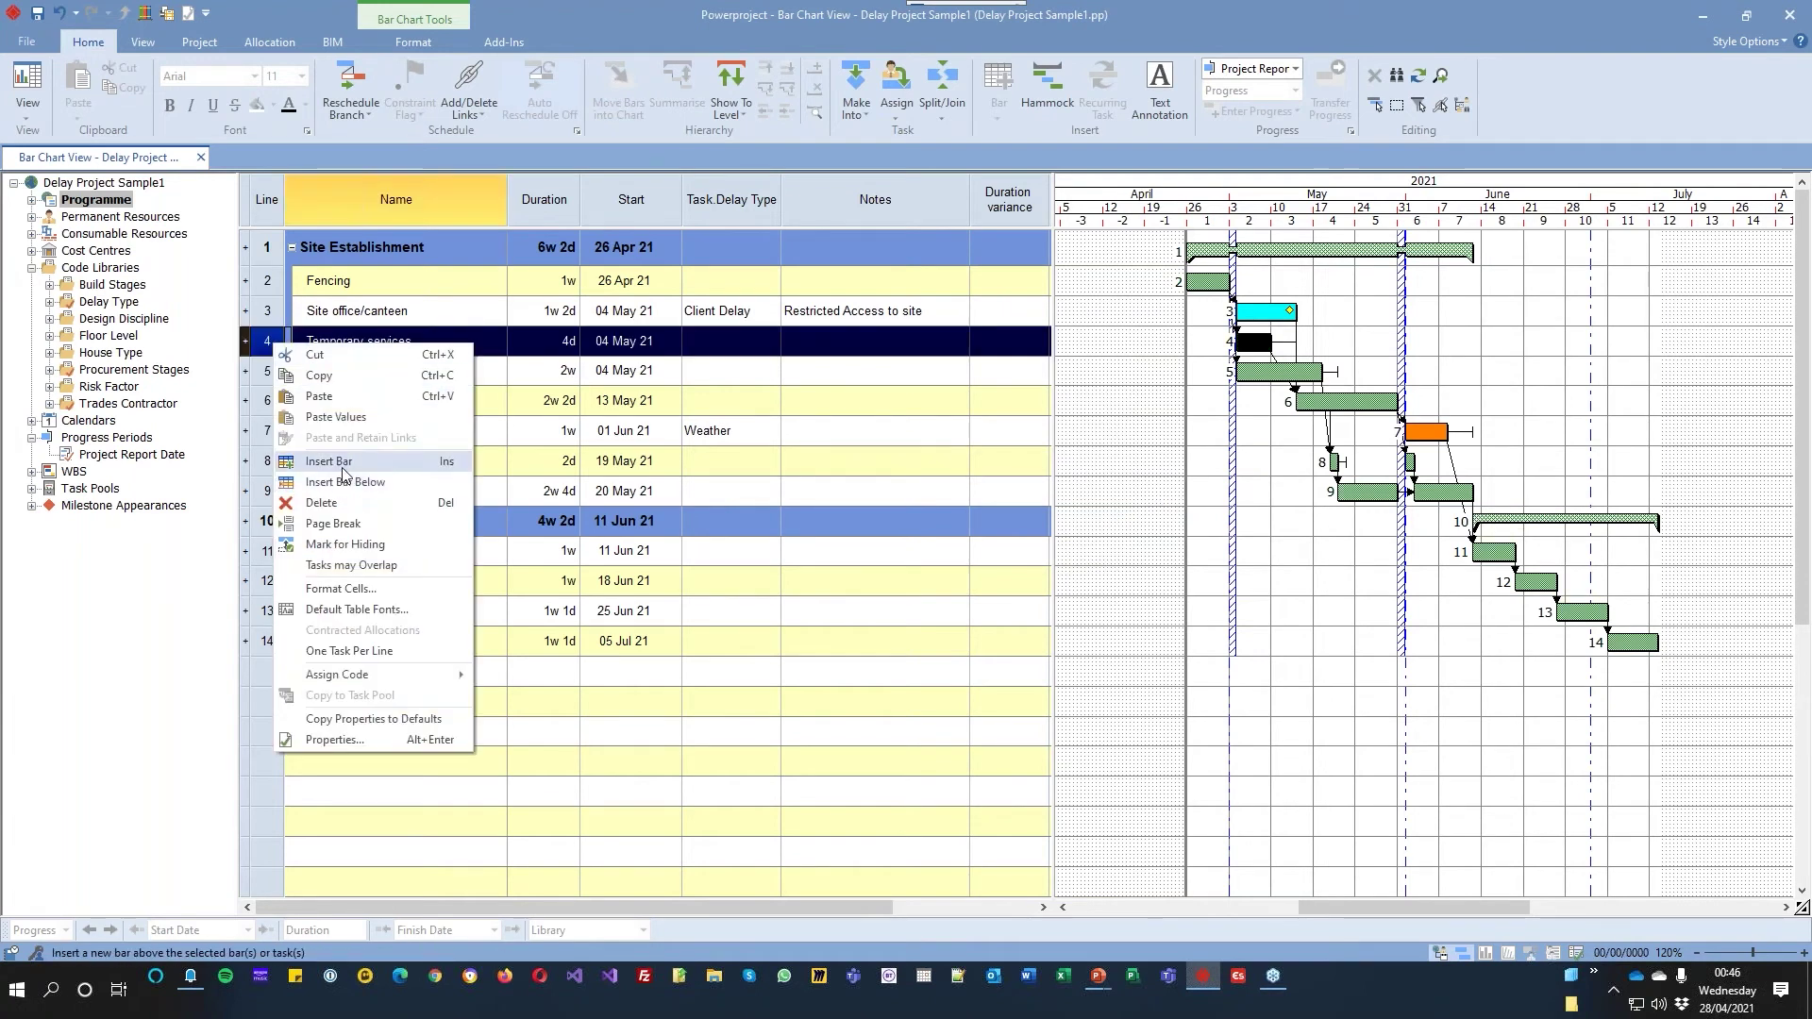
pyautogui.click(316, 460)
pyautogui.click(1142, 519)
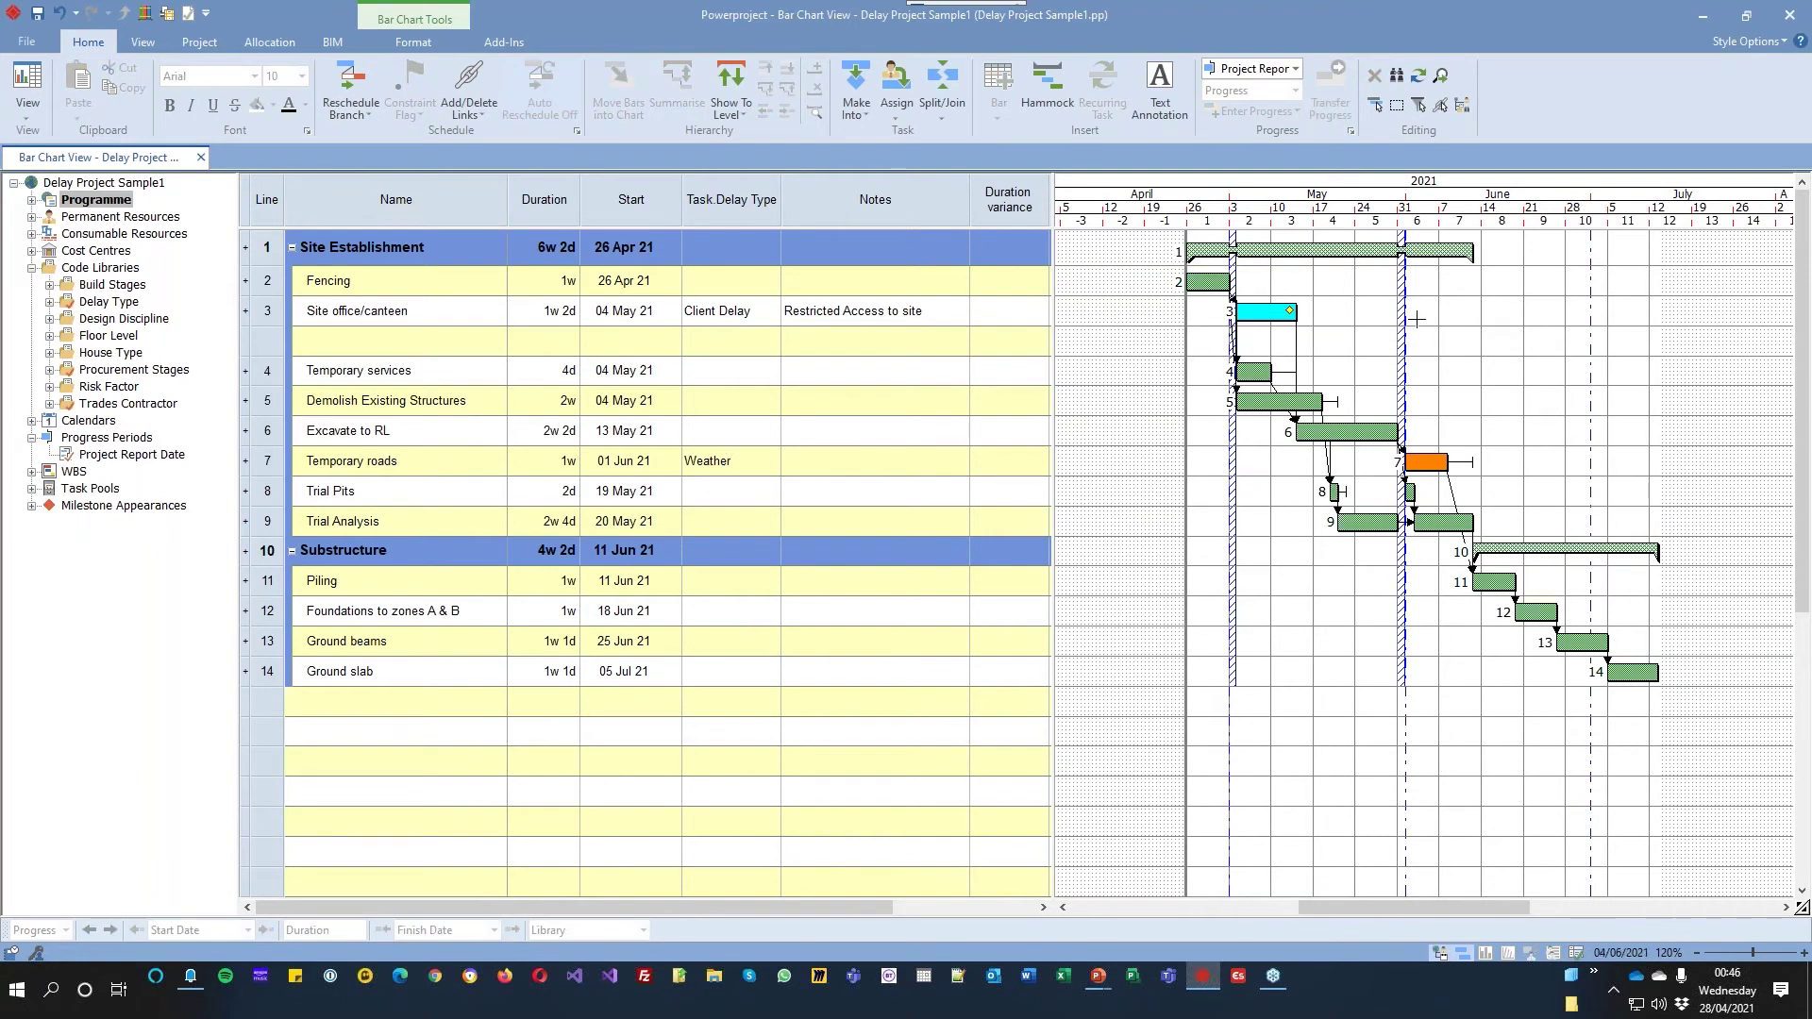
pyautogui.click(1266, 313)
pyautogui.click(630, 932)
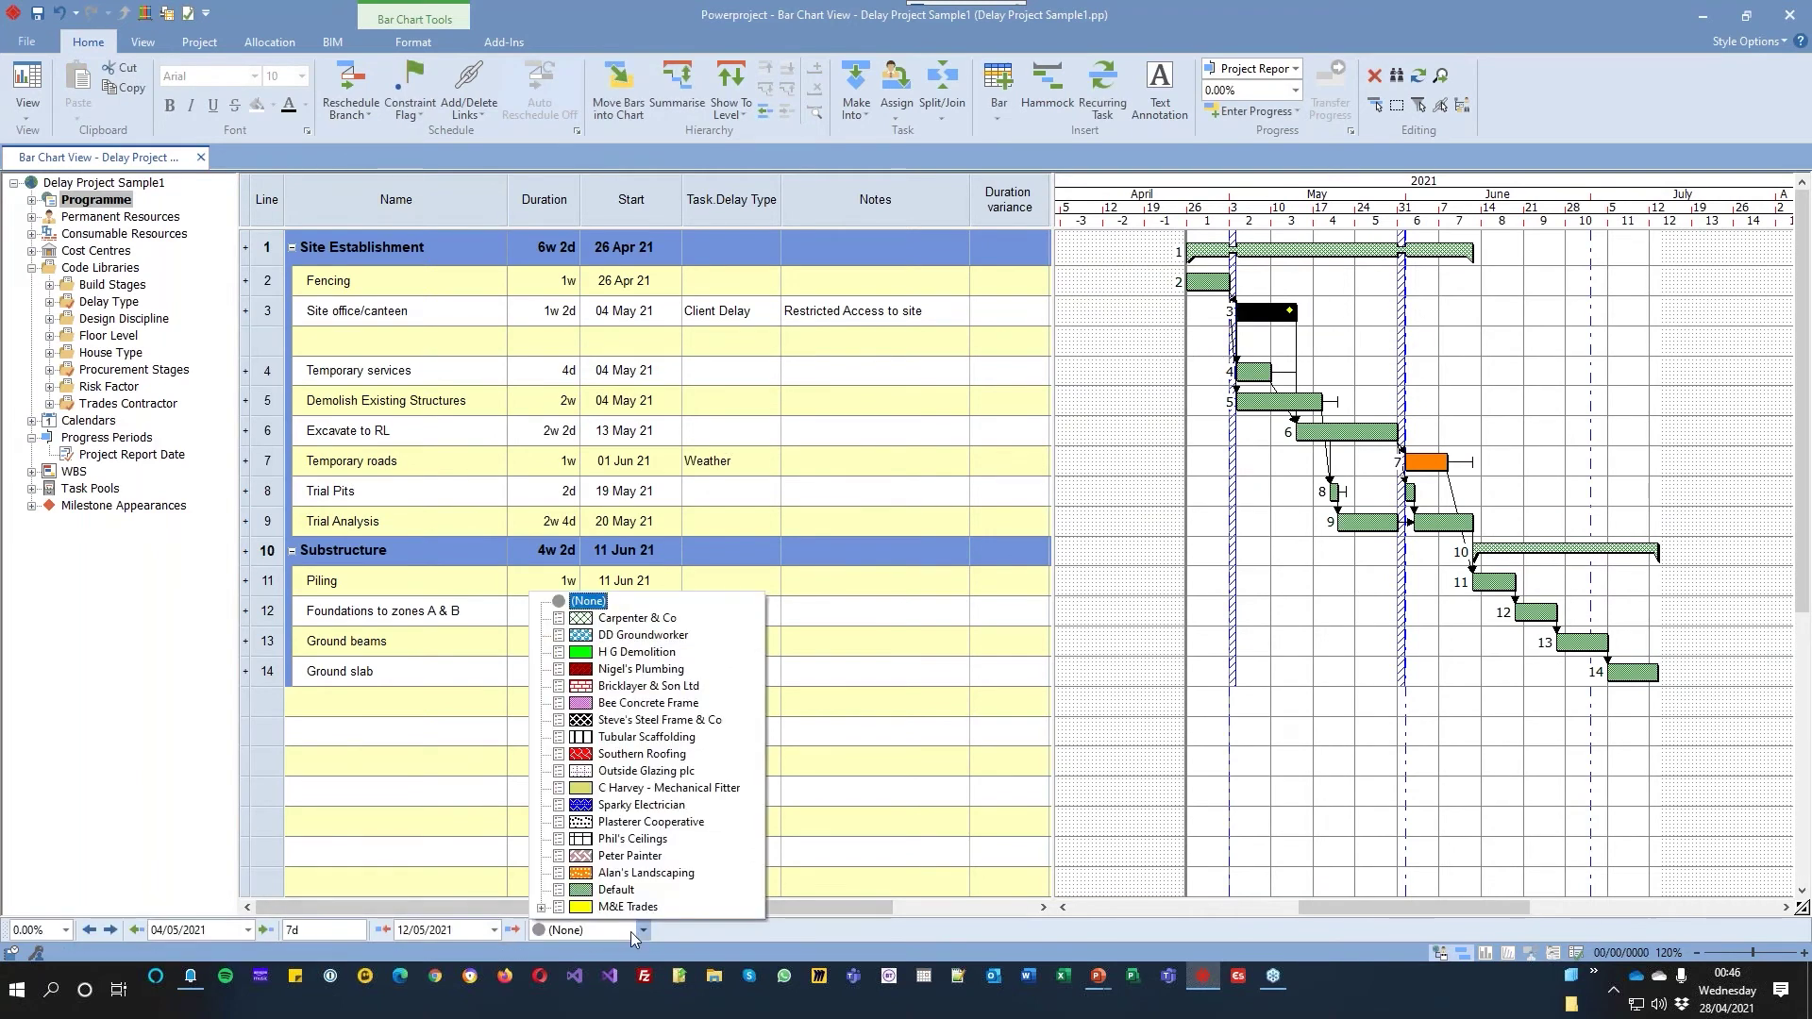
pyautogui.click(629, 855)
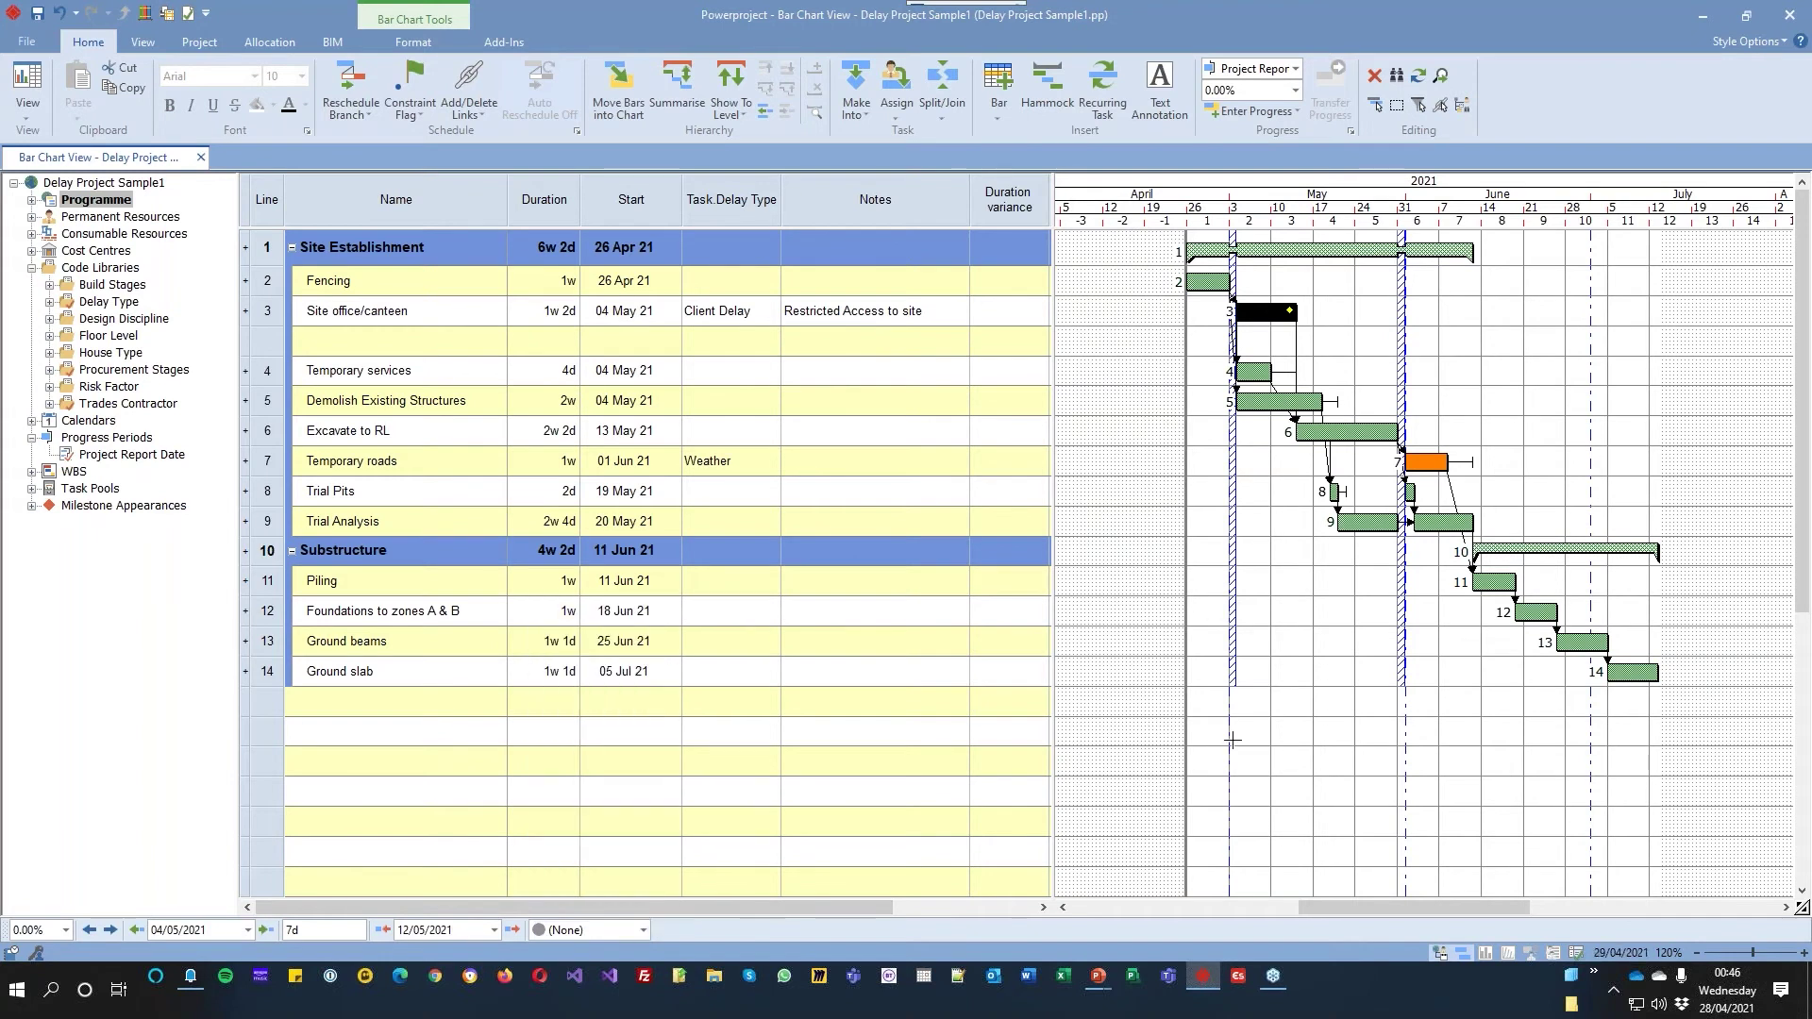
pyautogui.click(1207, 303)
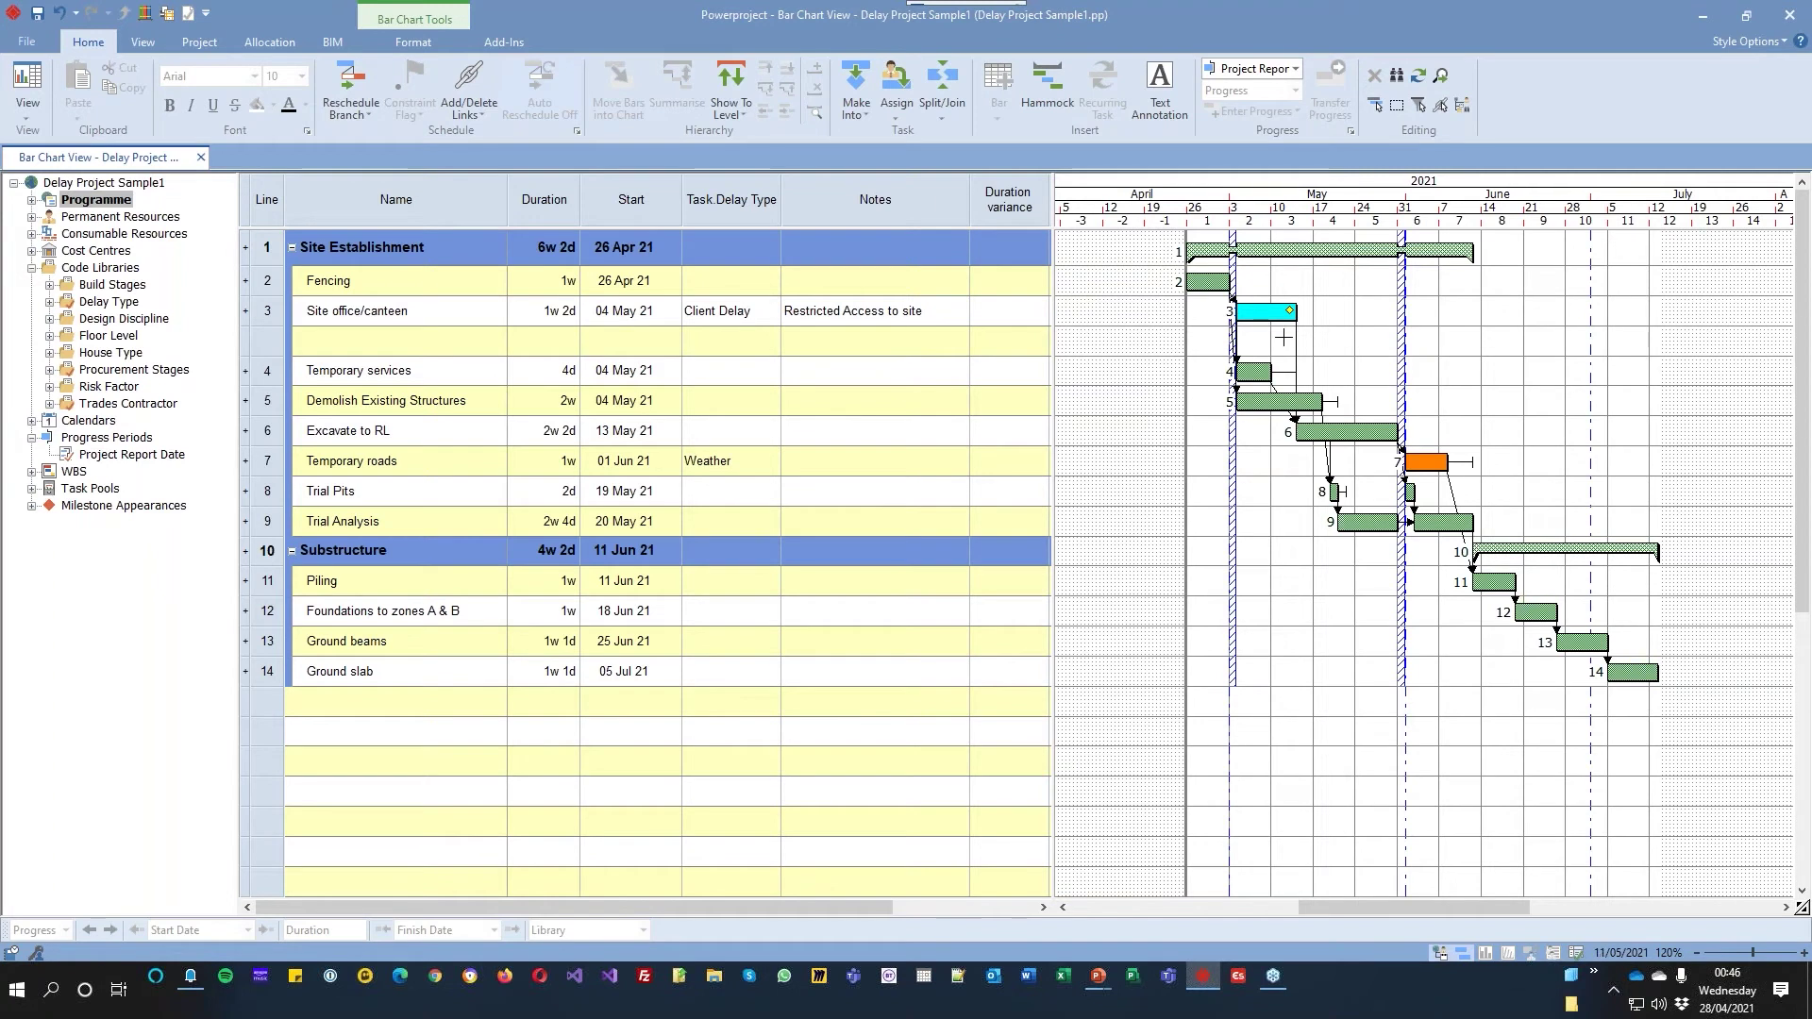
# Draw a 1w 3d task starting 13/05/2021 in the blank row and name it "Delay - Restricted Access"
pyautogui.moveTo(1298, 342); pyautogui.dragTo(1364, 344)
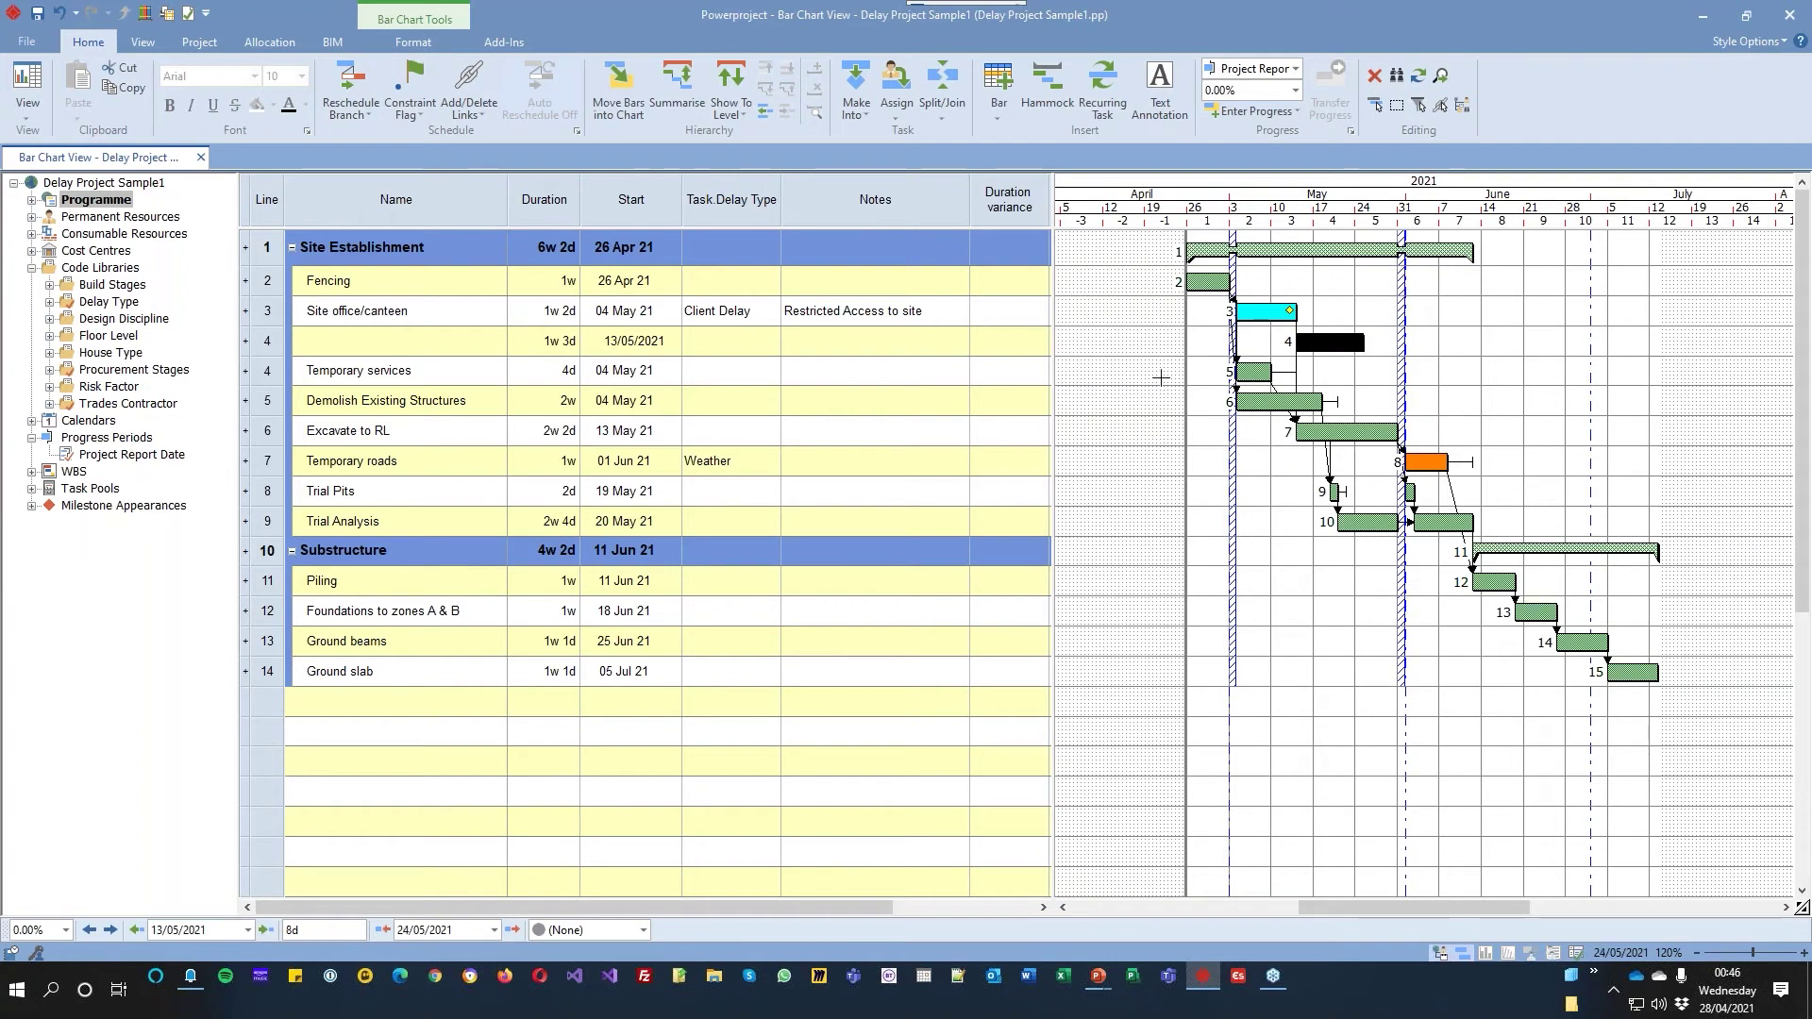
pyautogui.click(448, 351)
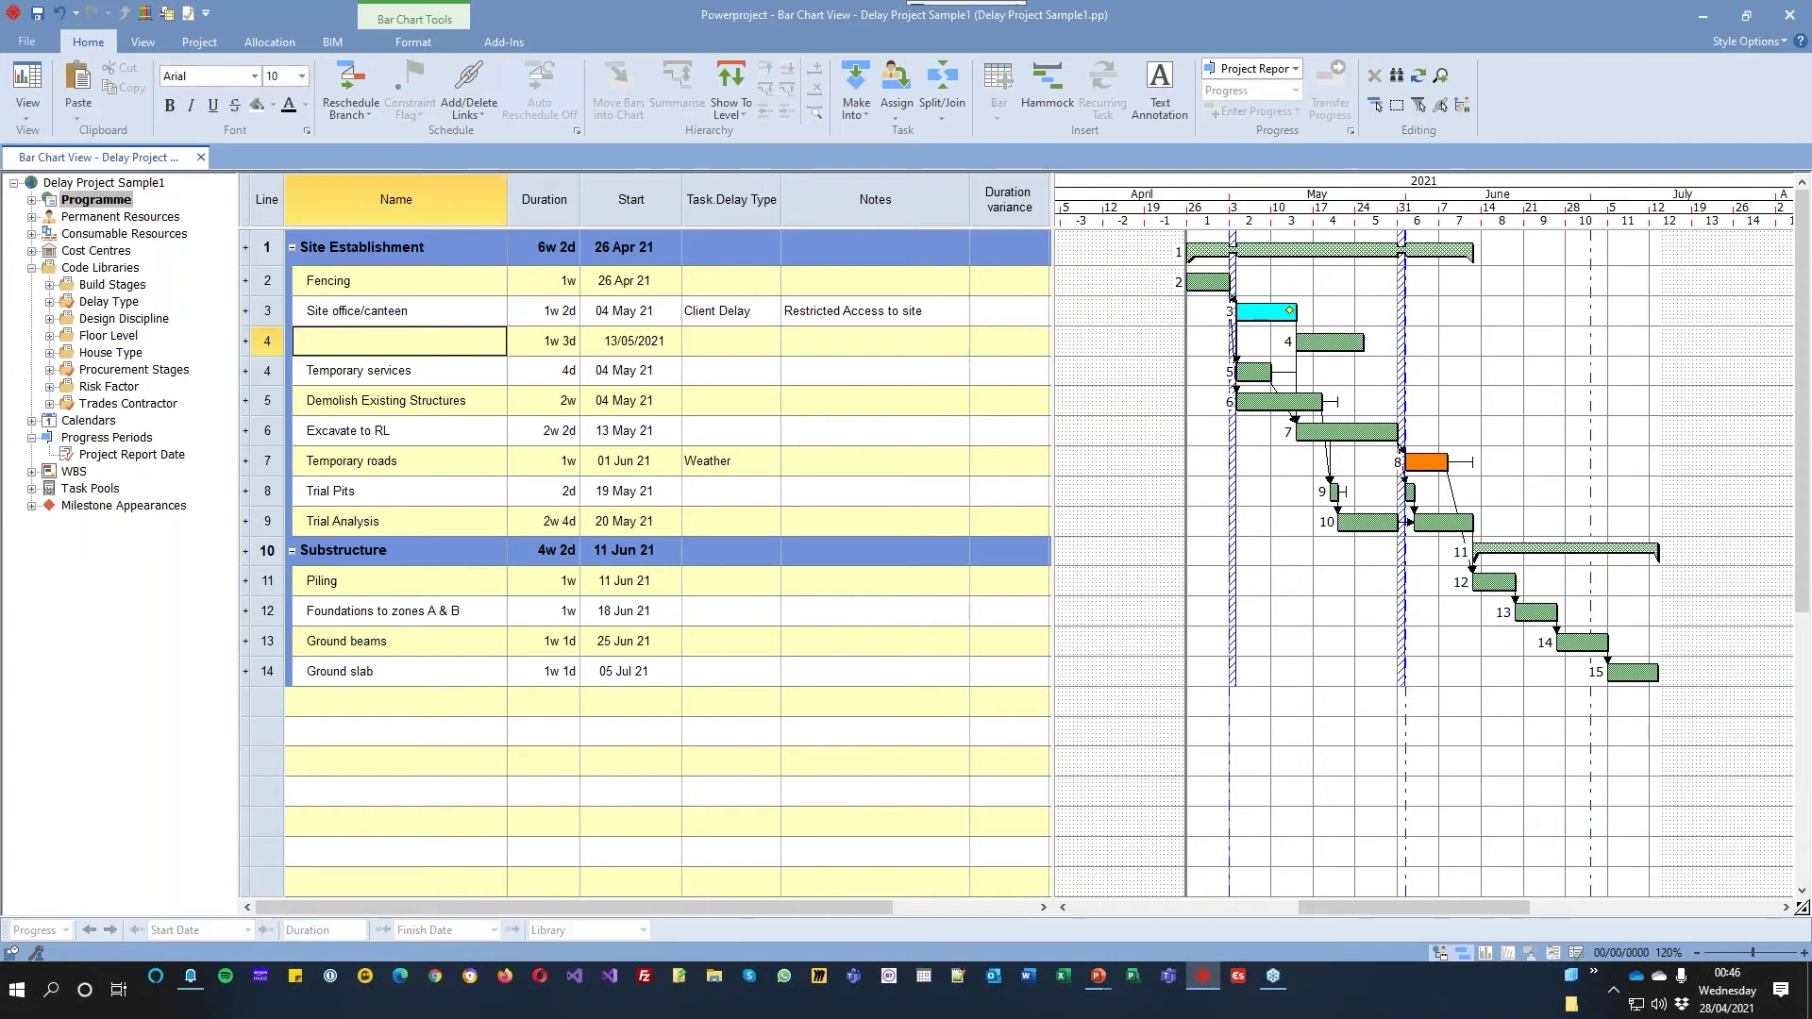
pyautogui.write('Delay - Restricted Access')
pyautogui.press('Return')
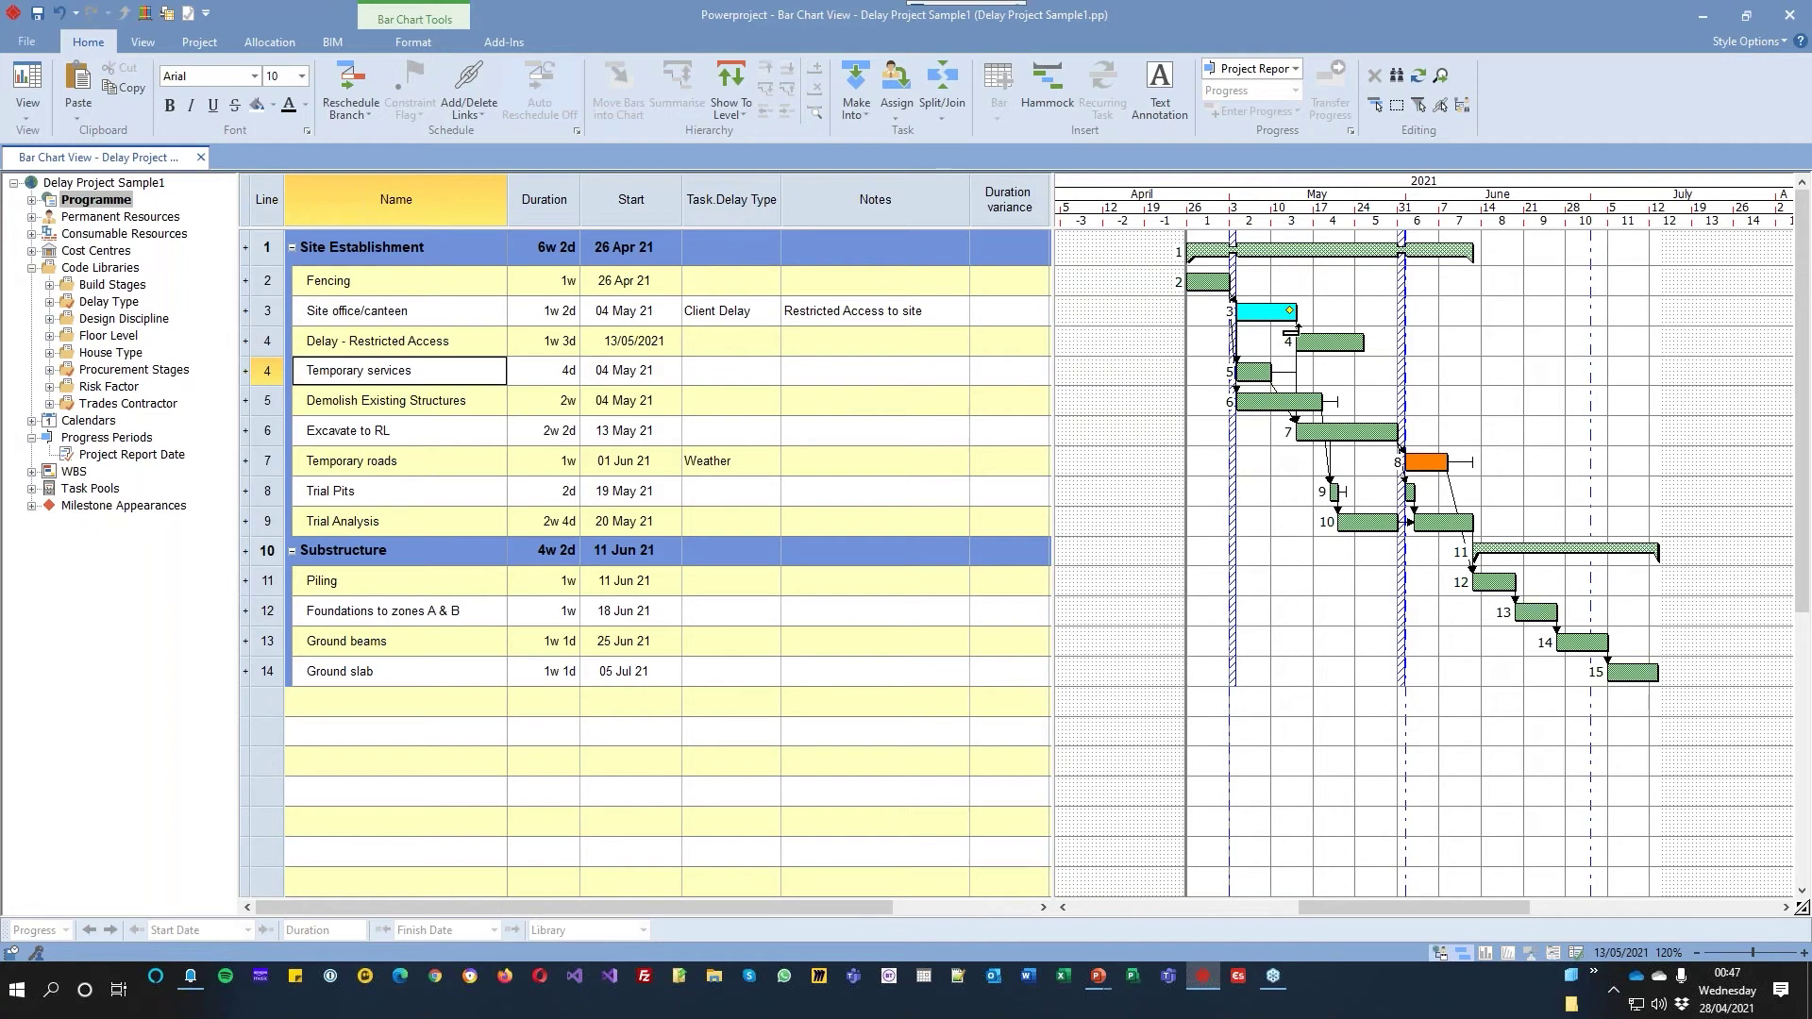
# Link the Delay - Restricted Access task between Site office/canteen and Excavate to RL, and reschedule the programme with the default progress period settings
pyautogui.click(1289, 331)
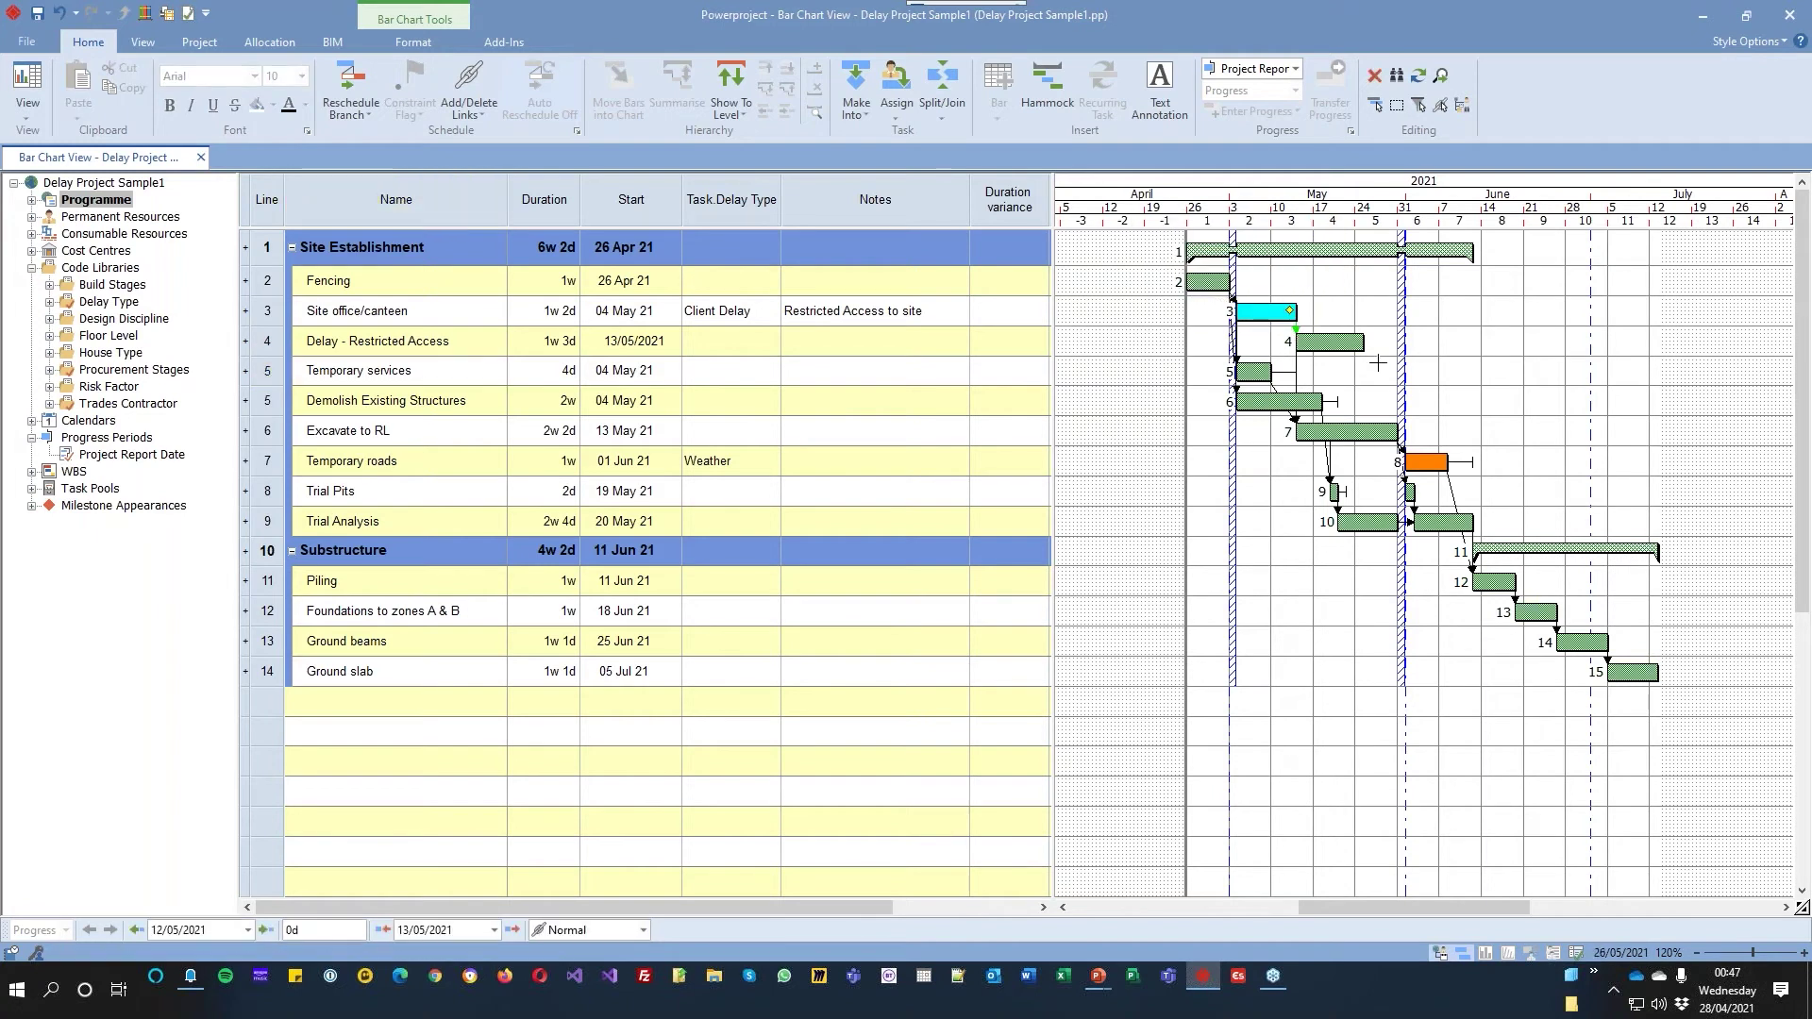
pyautogui.click(1295, 365)
pyautogui.moveTo(1298, 335); pyautogui.dragTo(1356, 360)
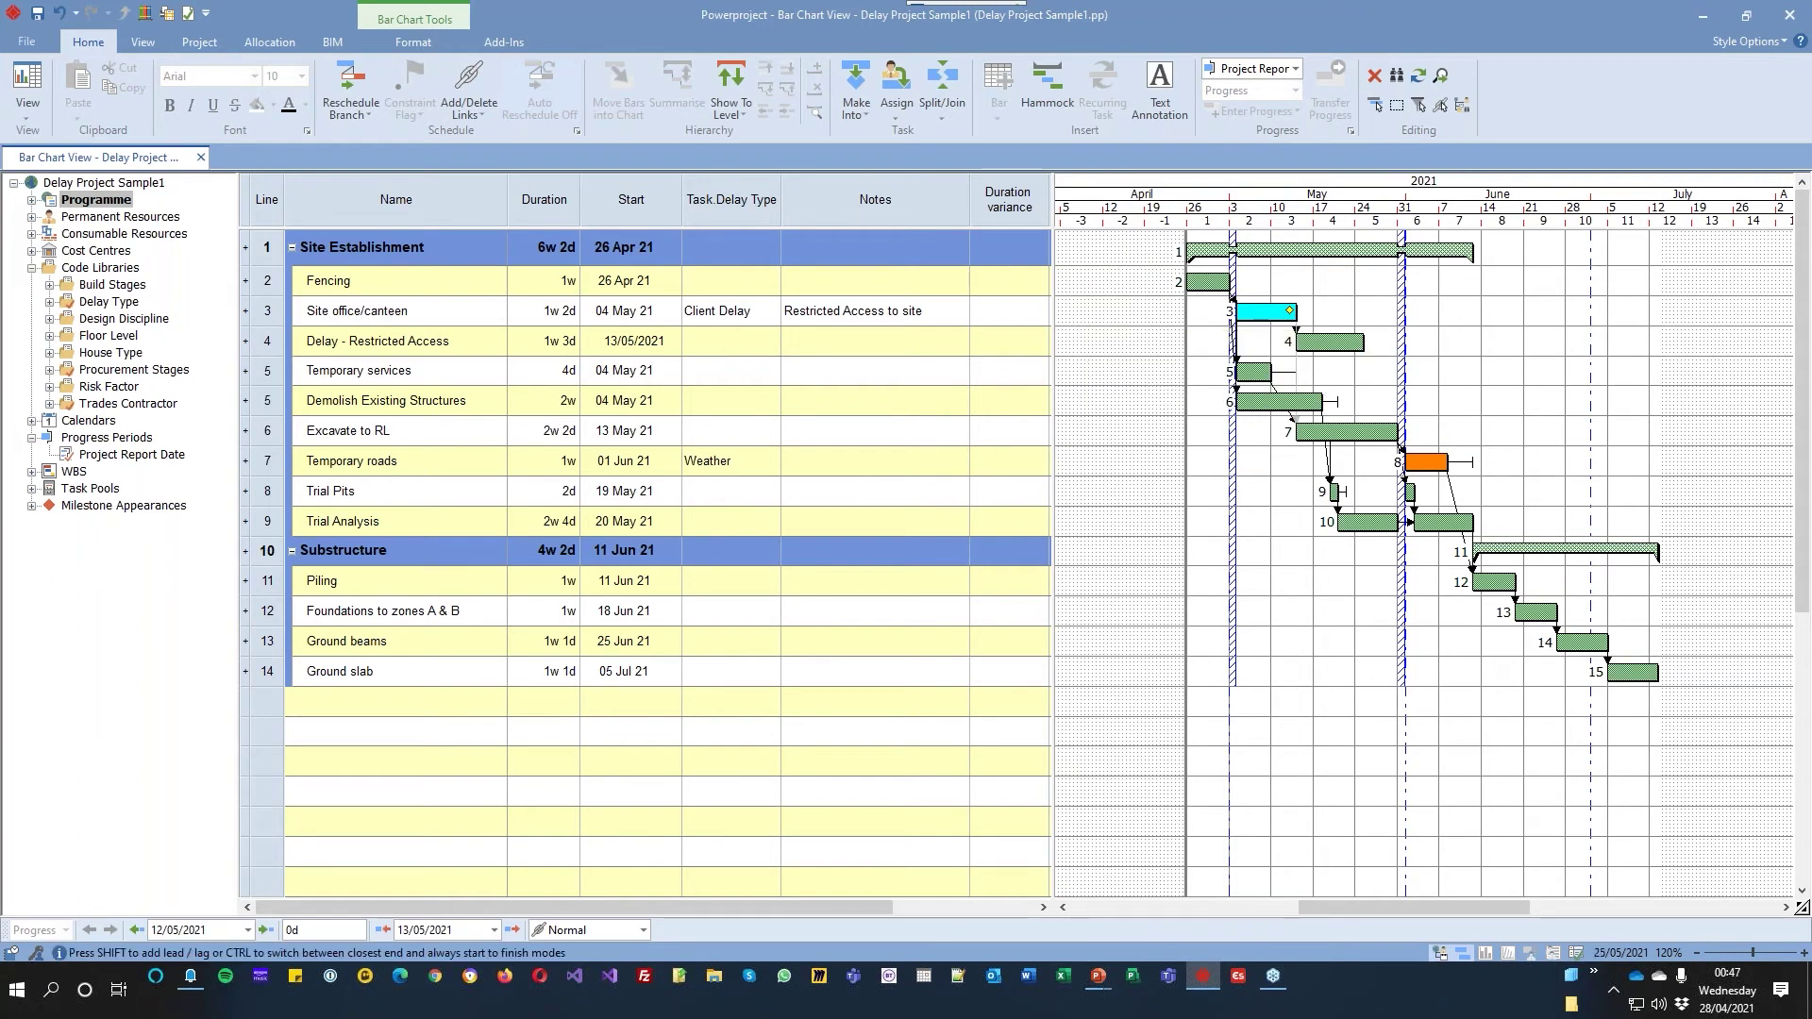
pyautogui.click(357, 78)
pyautogui.click(1003, 541)
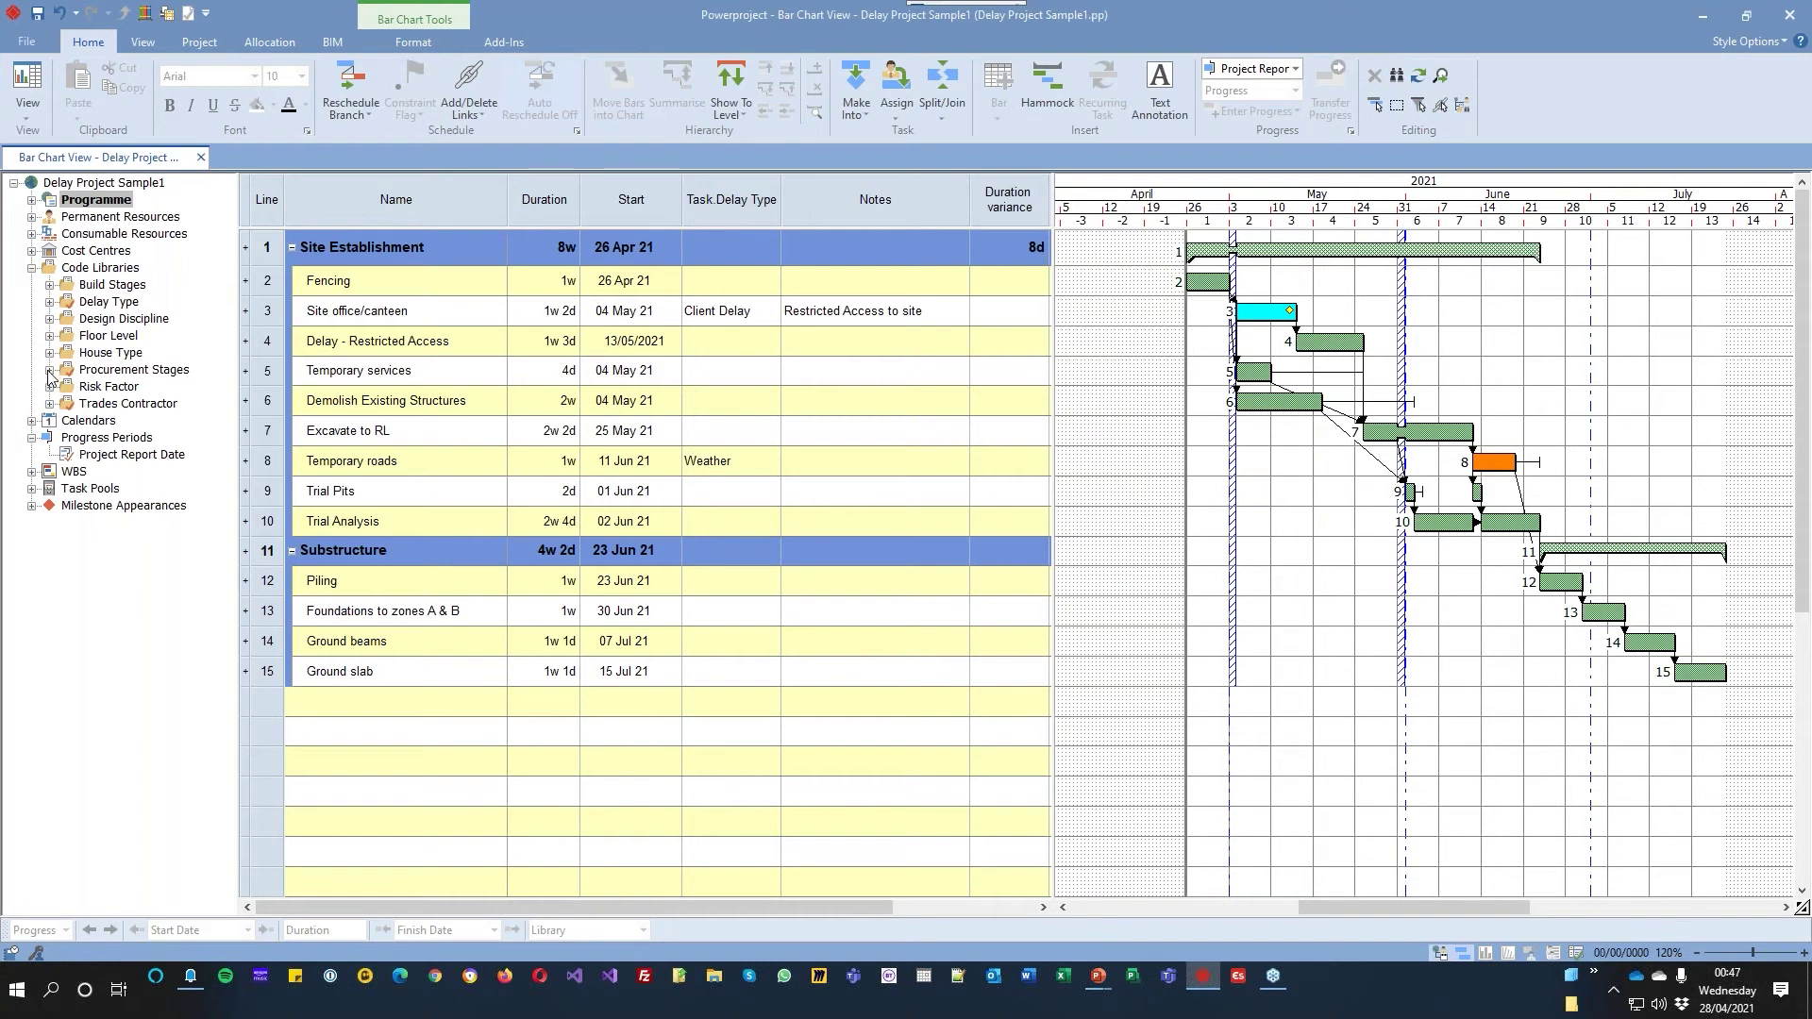
# Assign the Client Delay code to the Delay - Restricted Access bar and narrow the table area to end after the Notes column
pyautogui.click(49, 301)
pyautogui.moveTo(143, 326); pyautogui.dragTo(1330, 351)
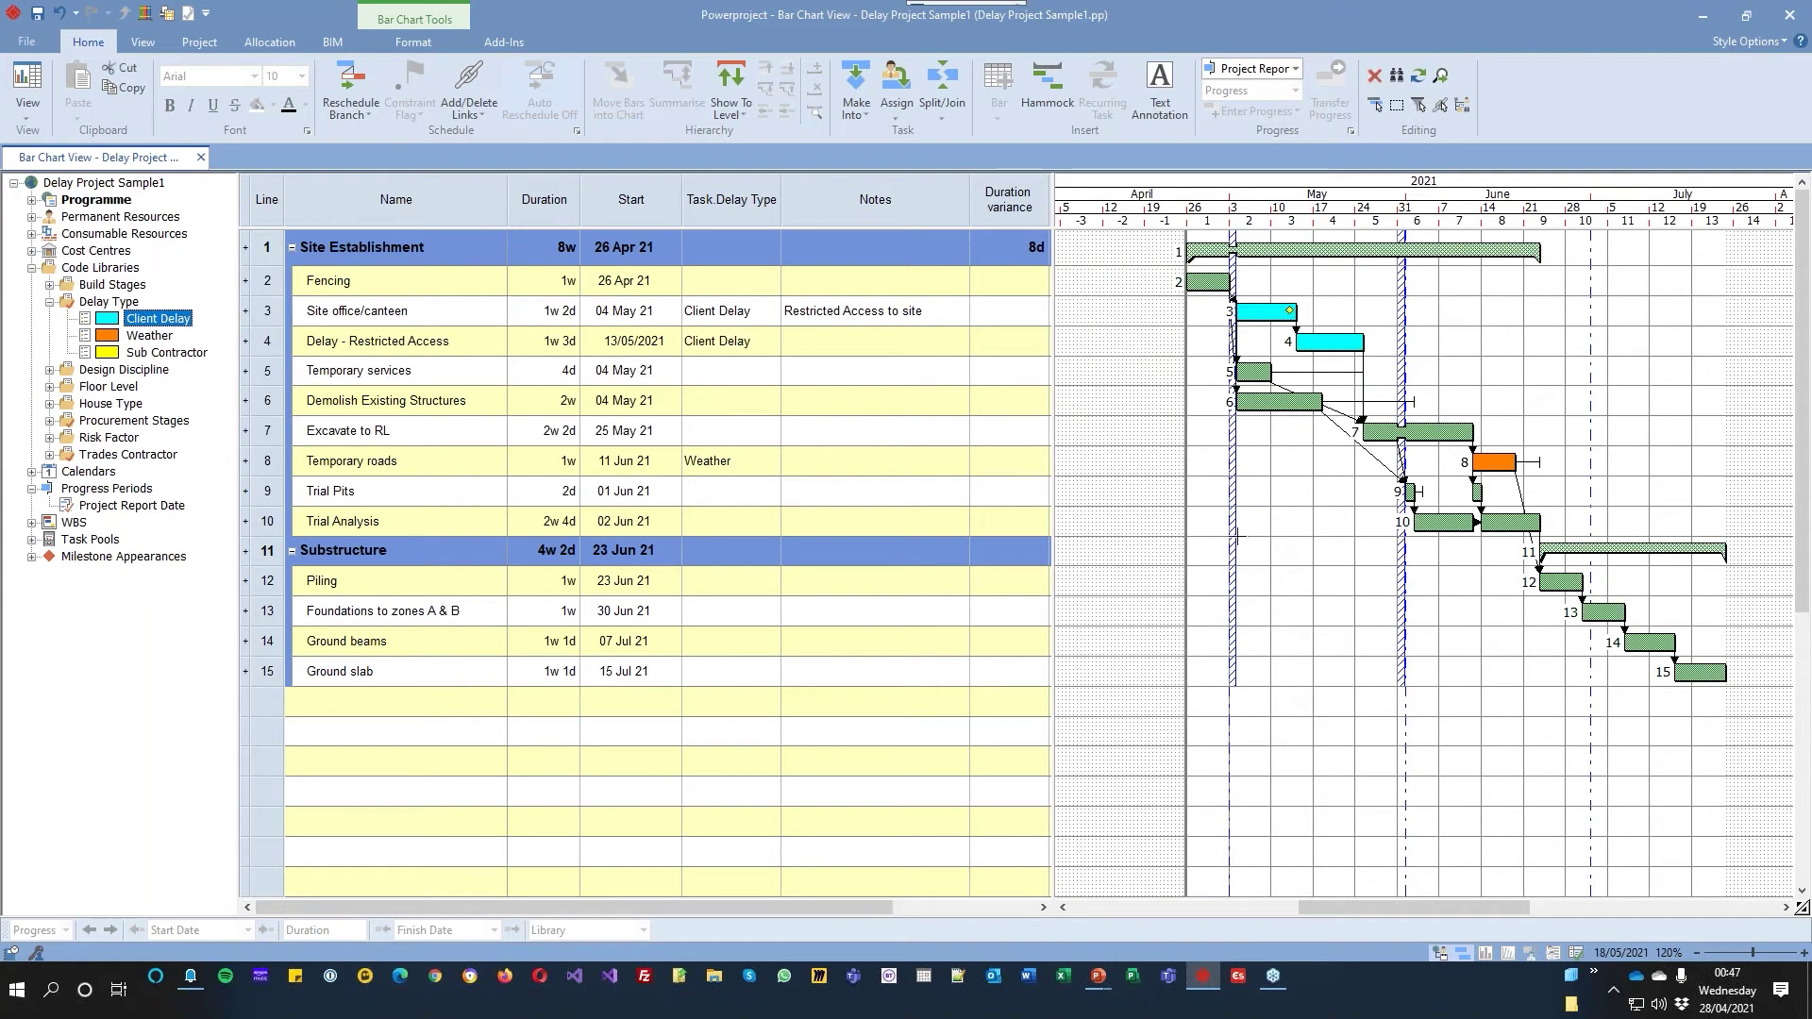
pyautogui.moveTo(1052, 450); pyautogui.dragTo(979, 451)
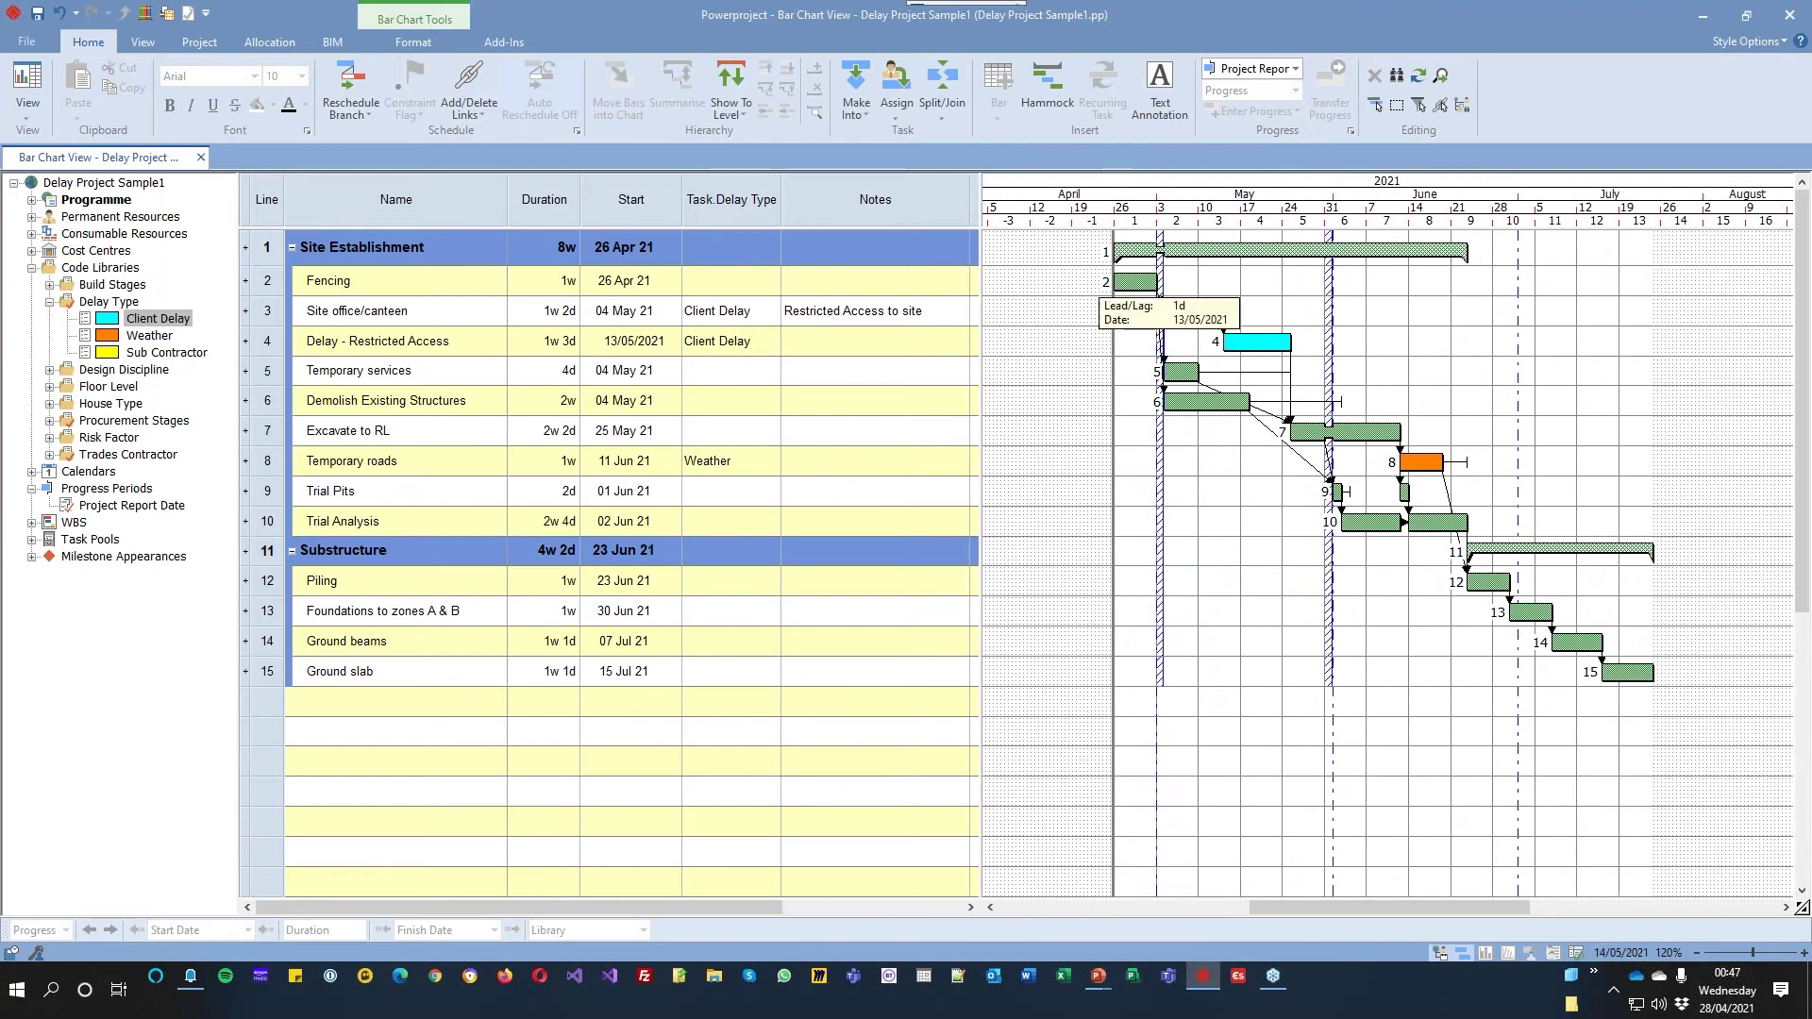
pyautogui.click(1251, 342)
pyautogui.click(275, 342)
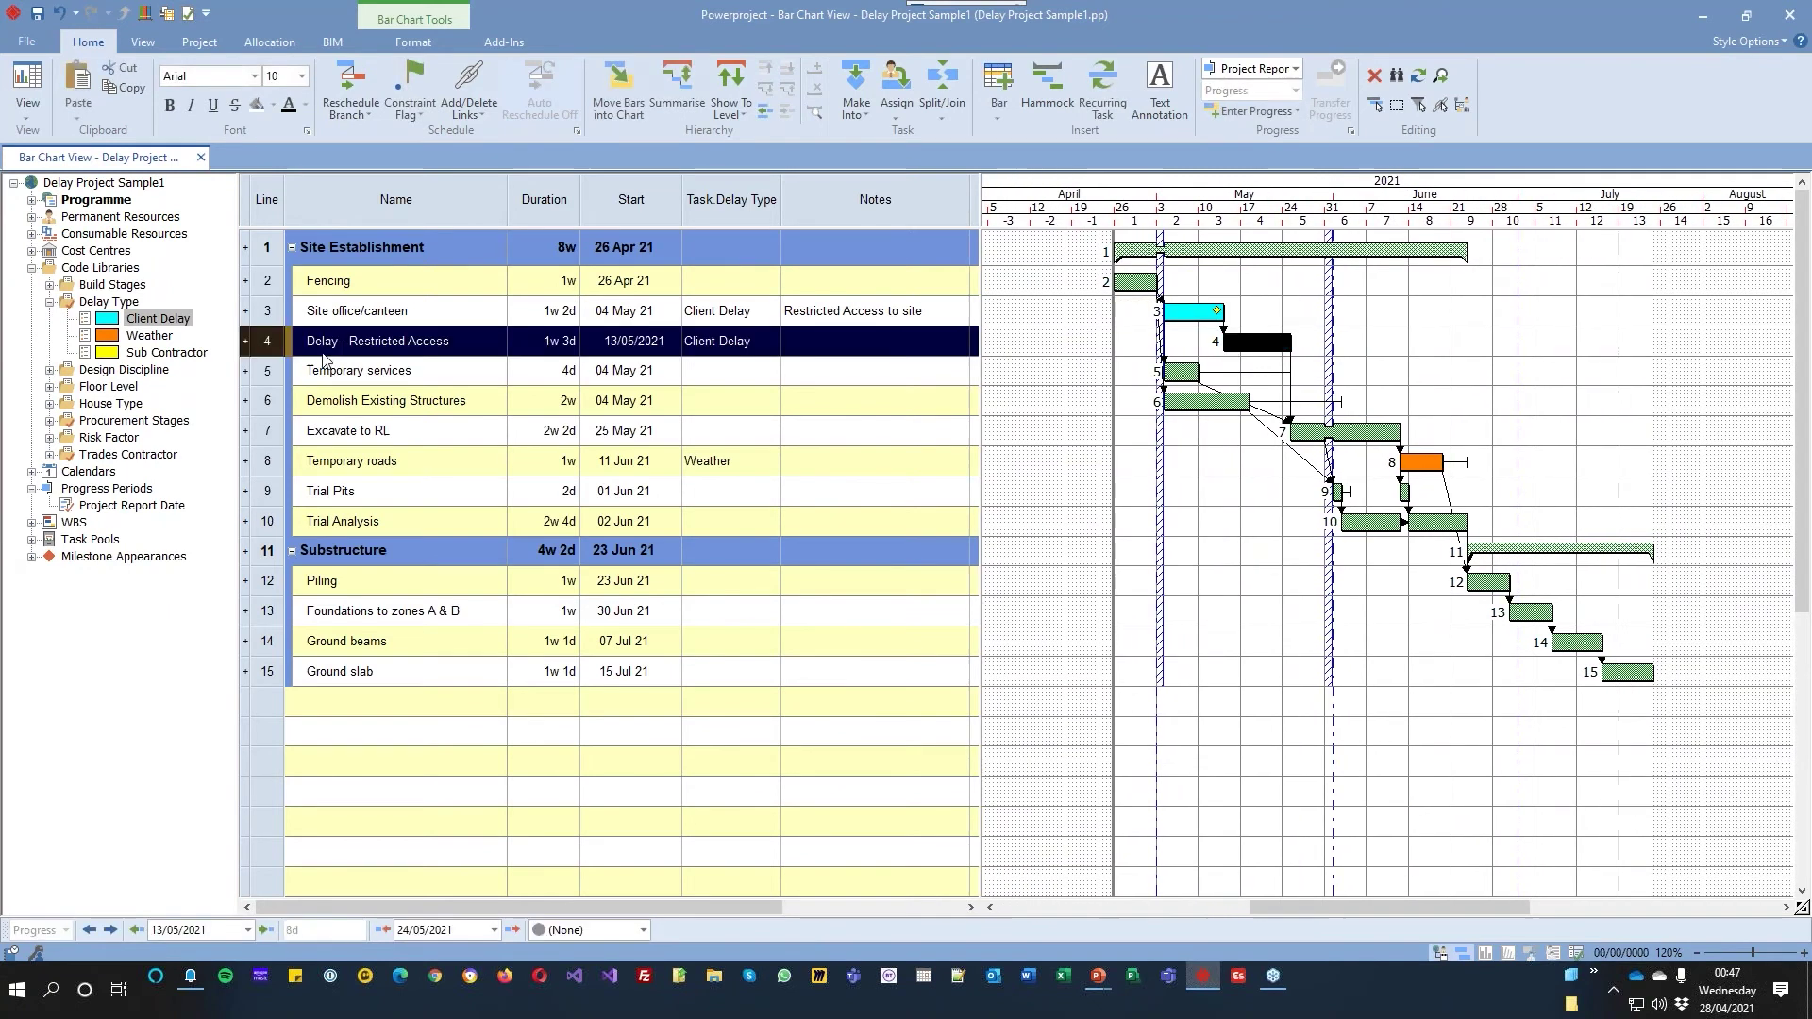
pyautogui.click(1052, 432)
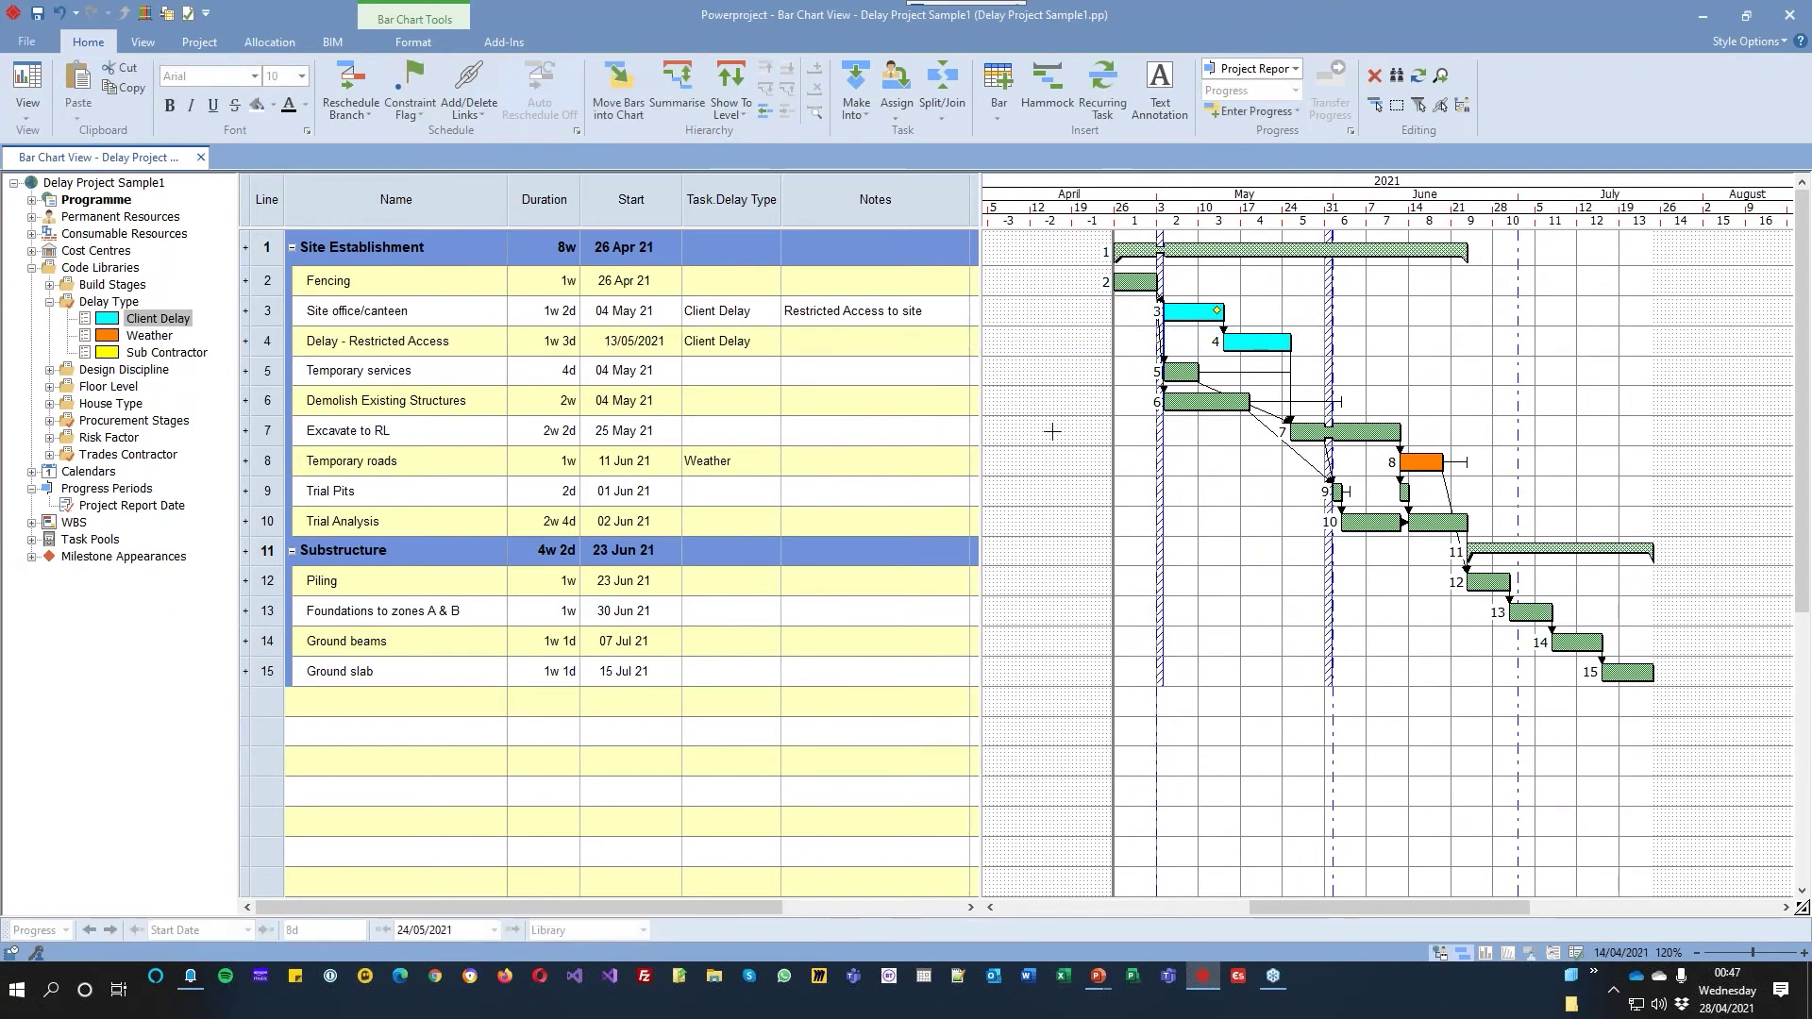
pyautogui.click(1262, 341)
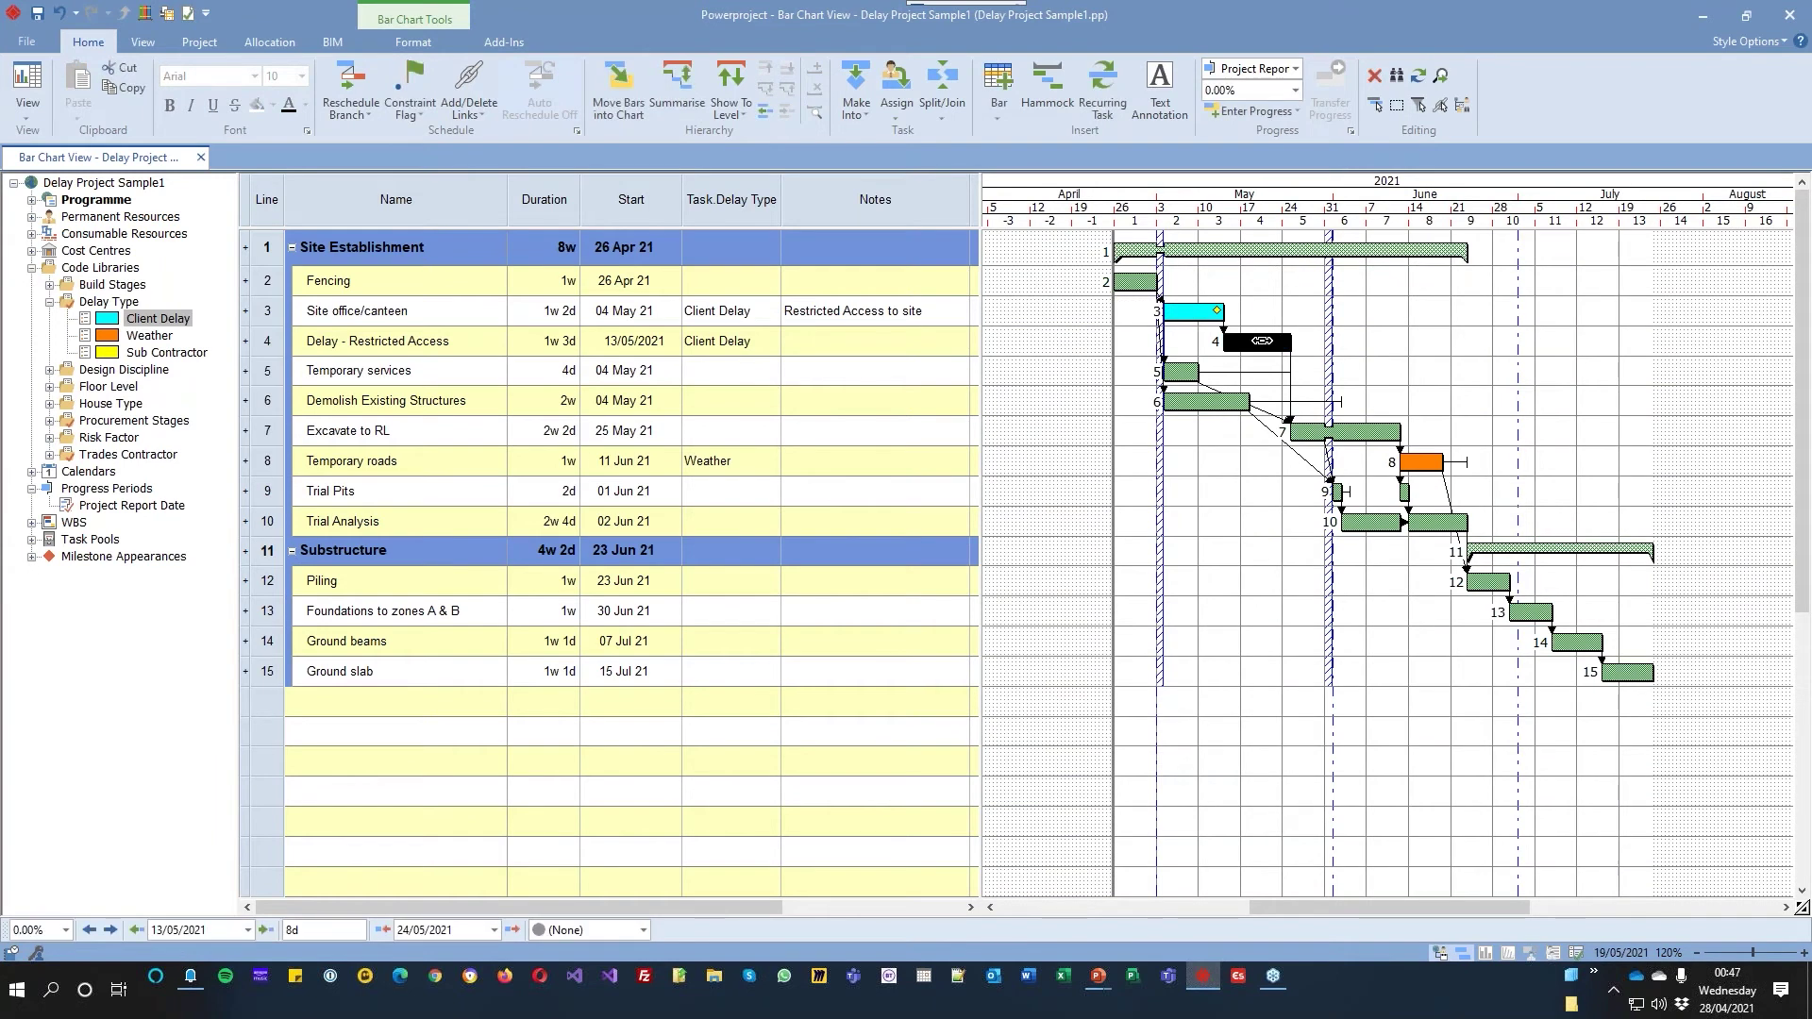
pyautogui.click(1150, 516)
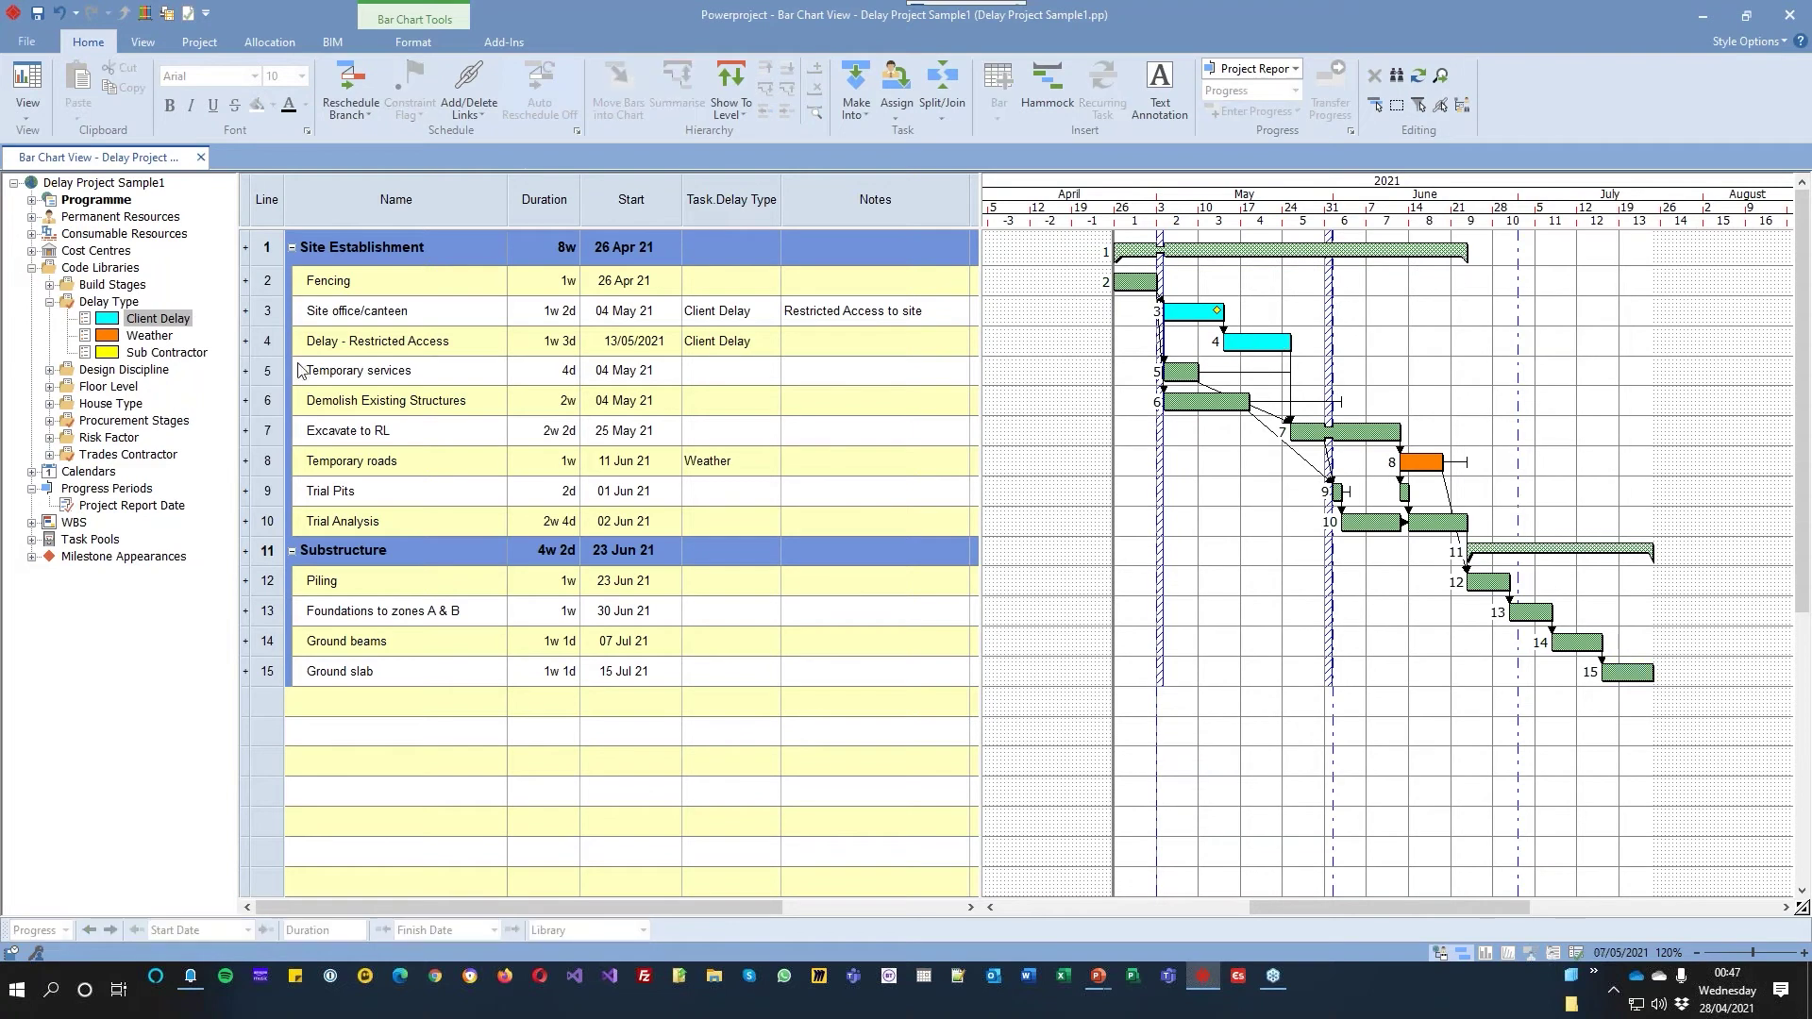
pyautogui.click(269, 341)
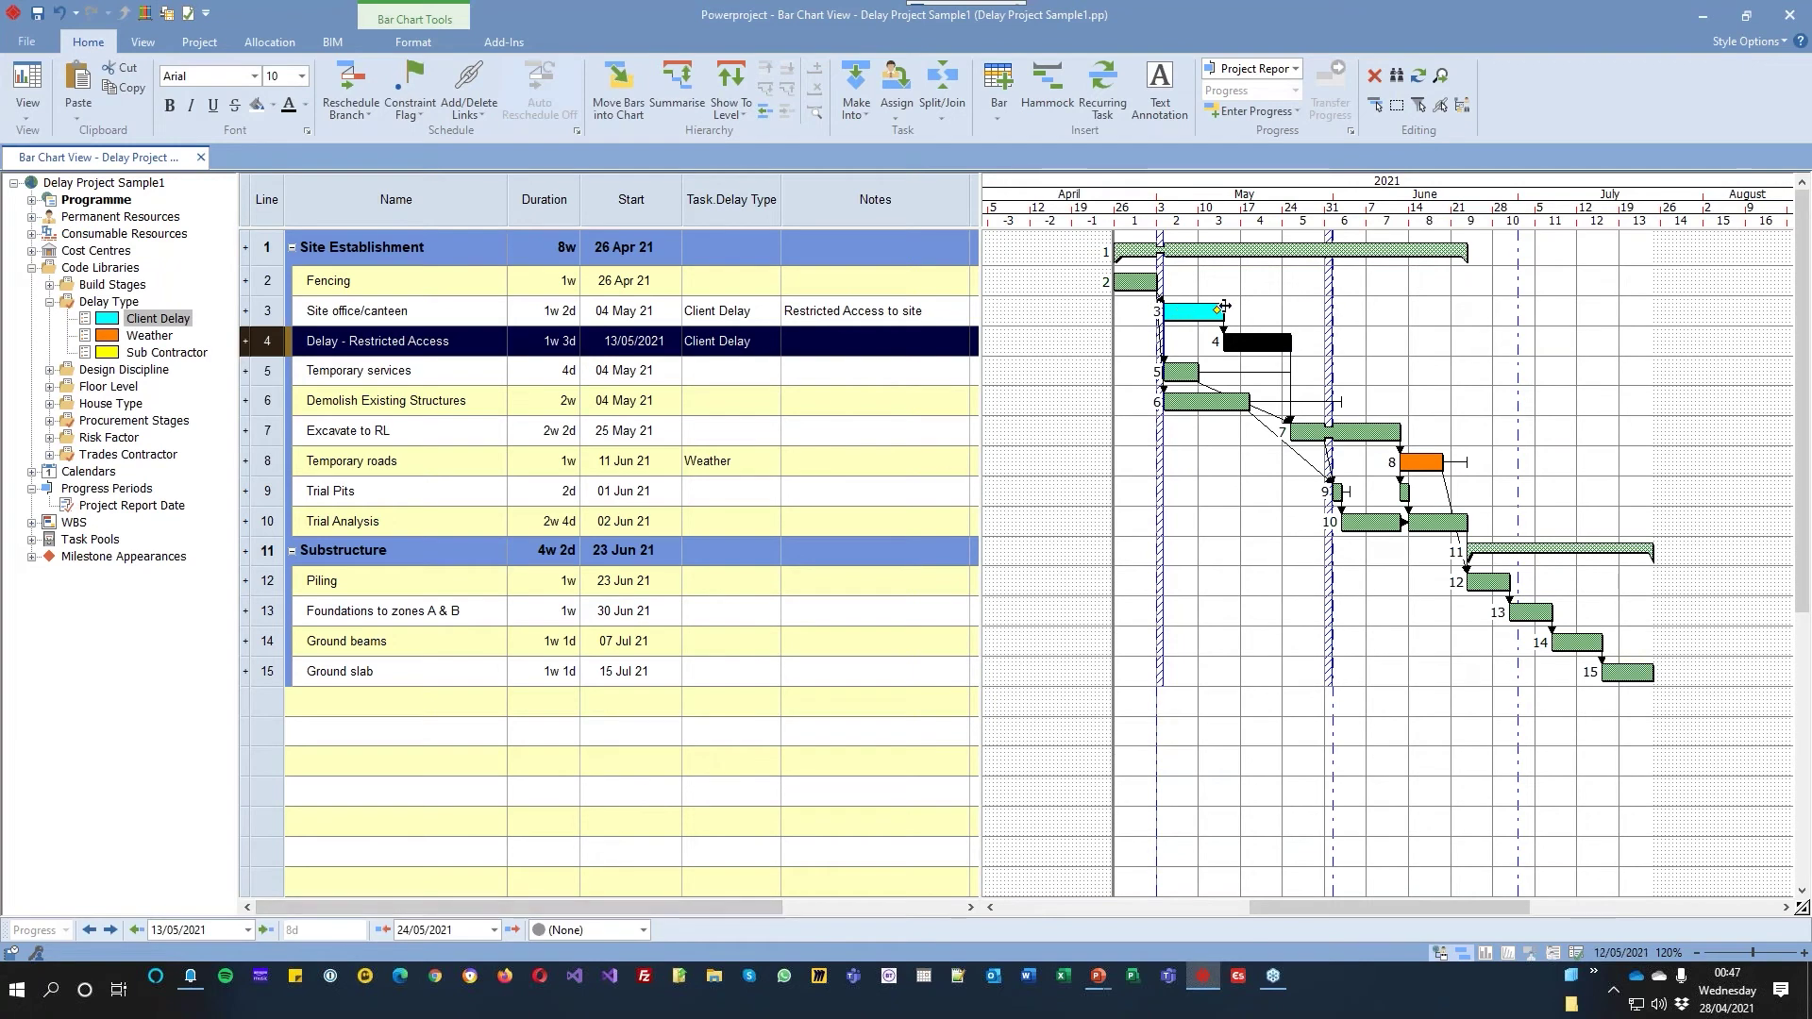
pyautogui.click(1284, 306)
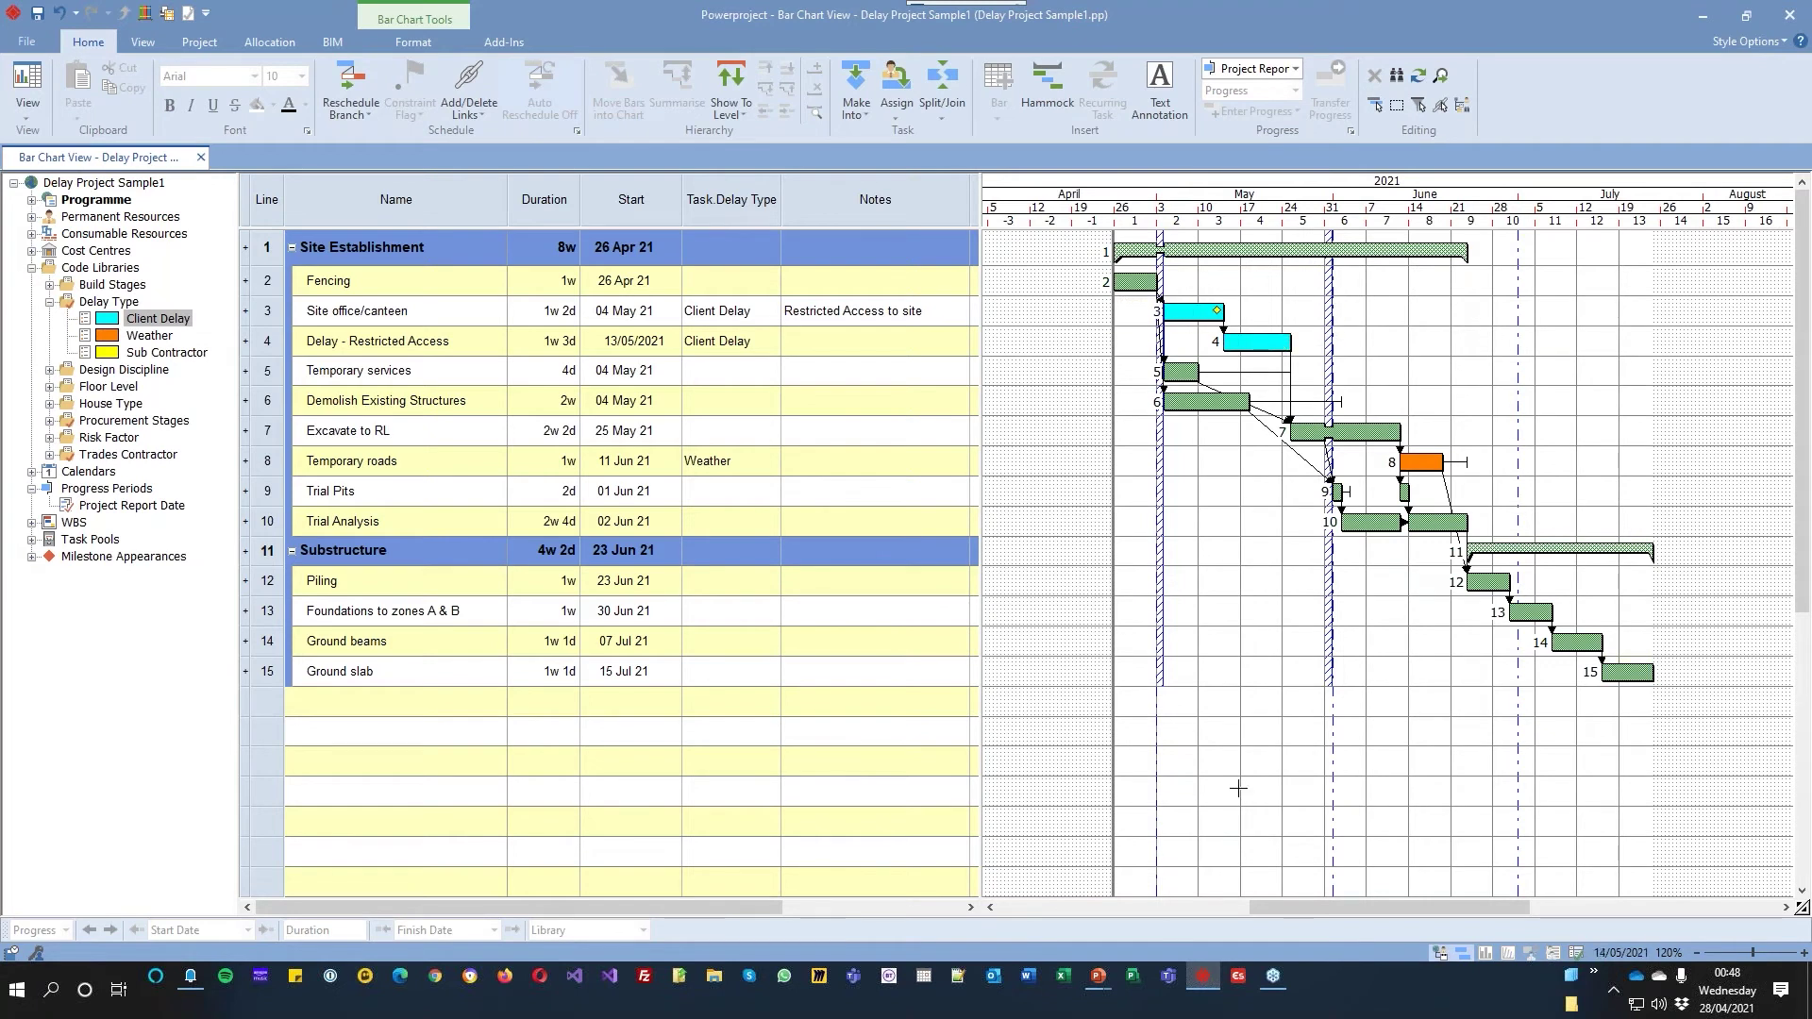
# Add a bar named "Client VO 001" below Substructure, draw its task about 2w 1d long from 20/05/2021, and convert it into a summary
pyautogui.click(367, 791)
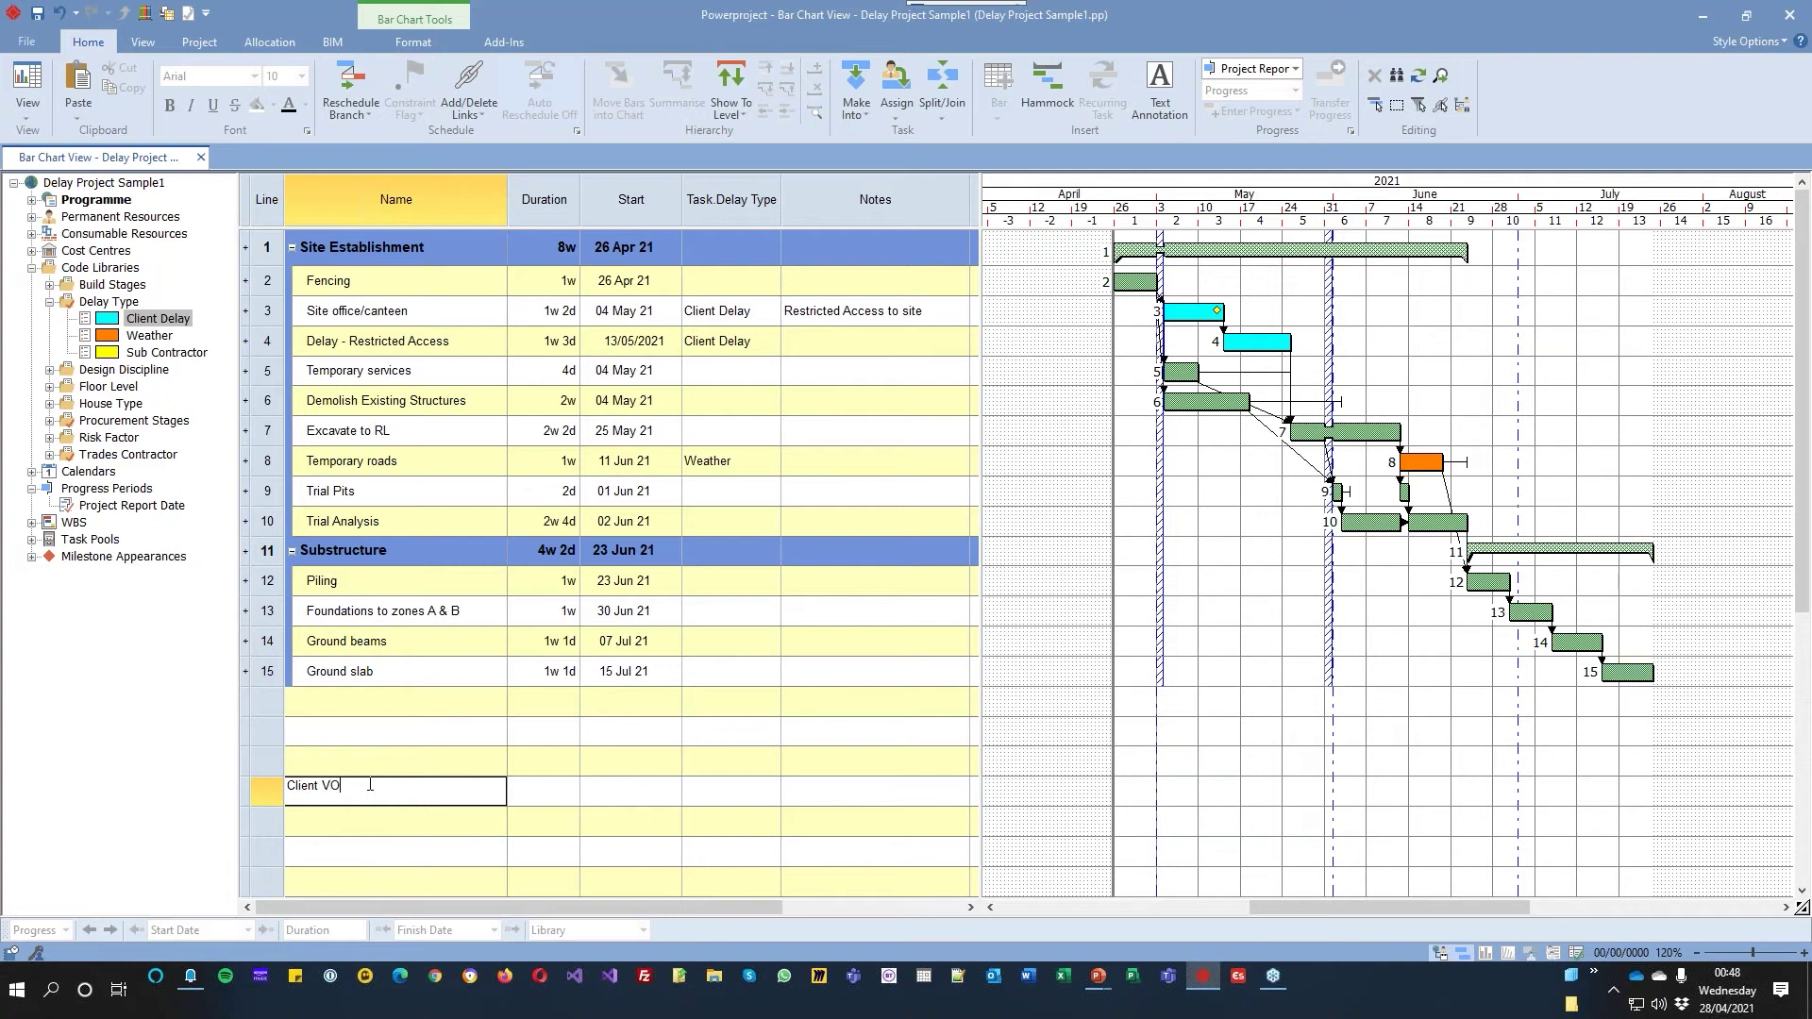
pyautogui.write('Client VO 001')
pyautogui.press('Return')
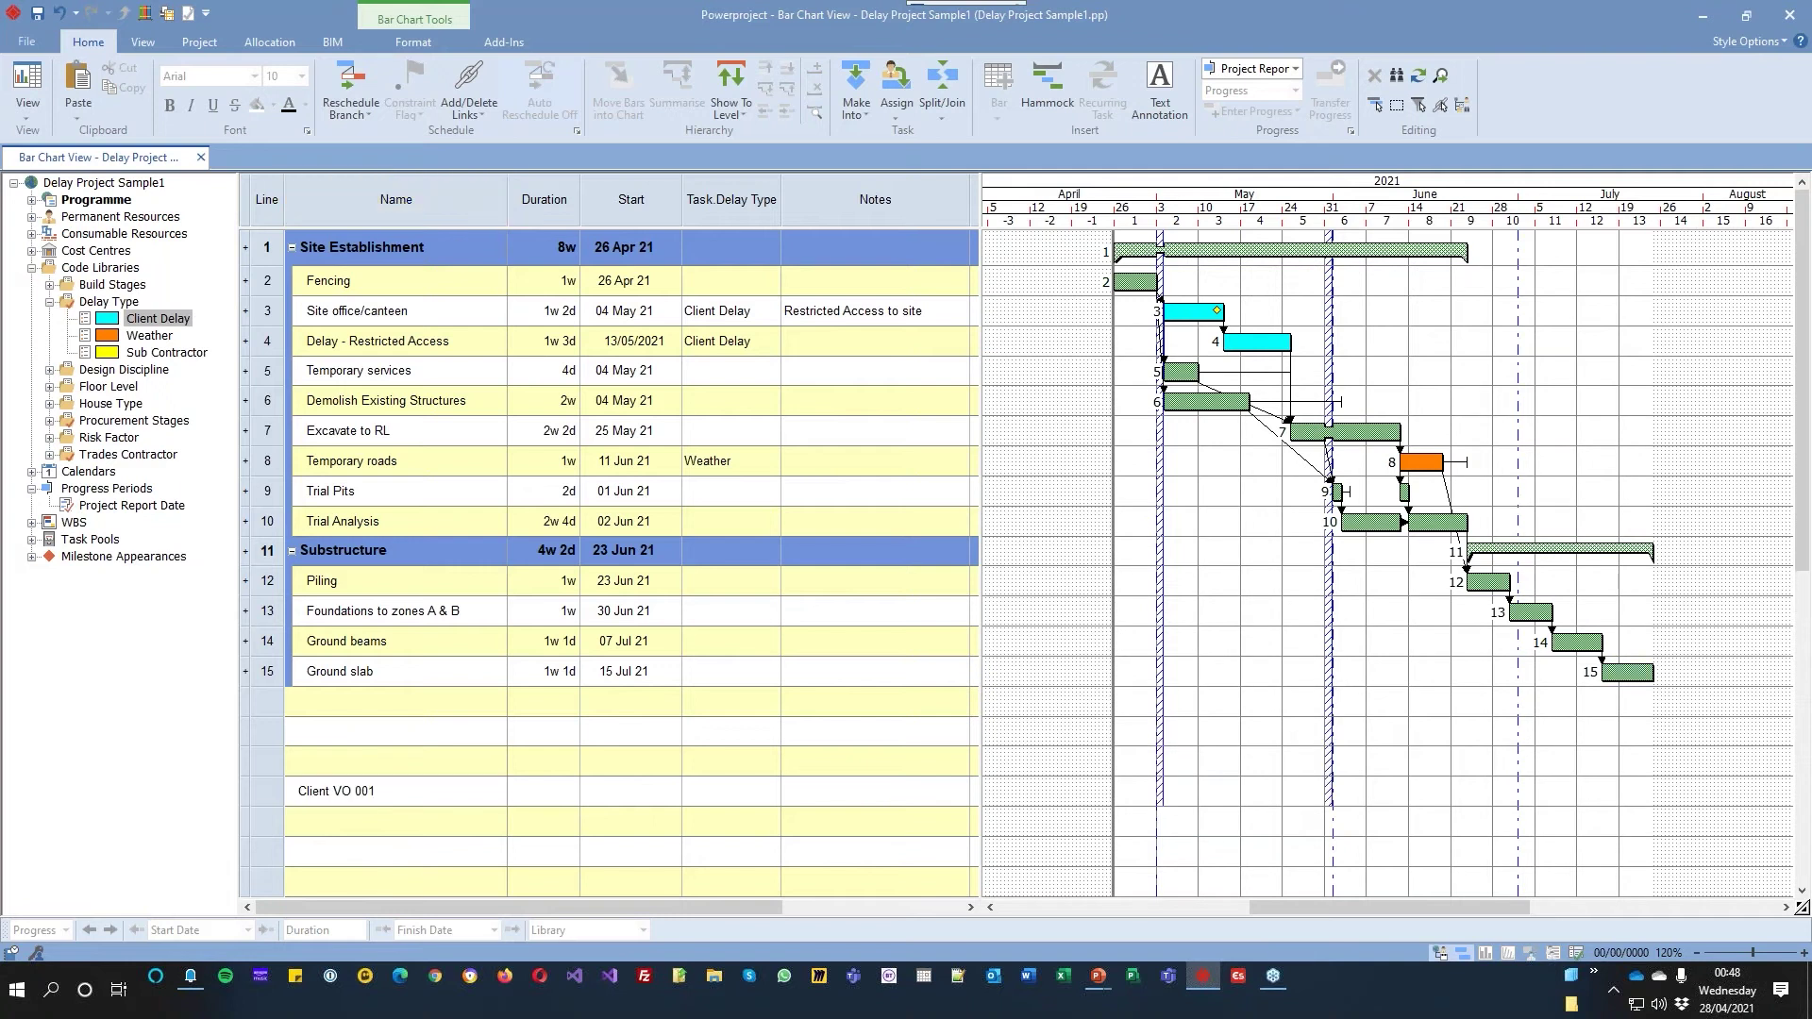
pyautogui.moveTo(1273, 789); pyautogui.dragTo(1370, 786)
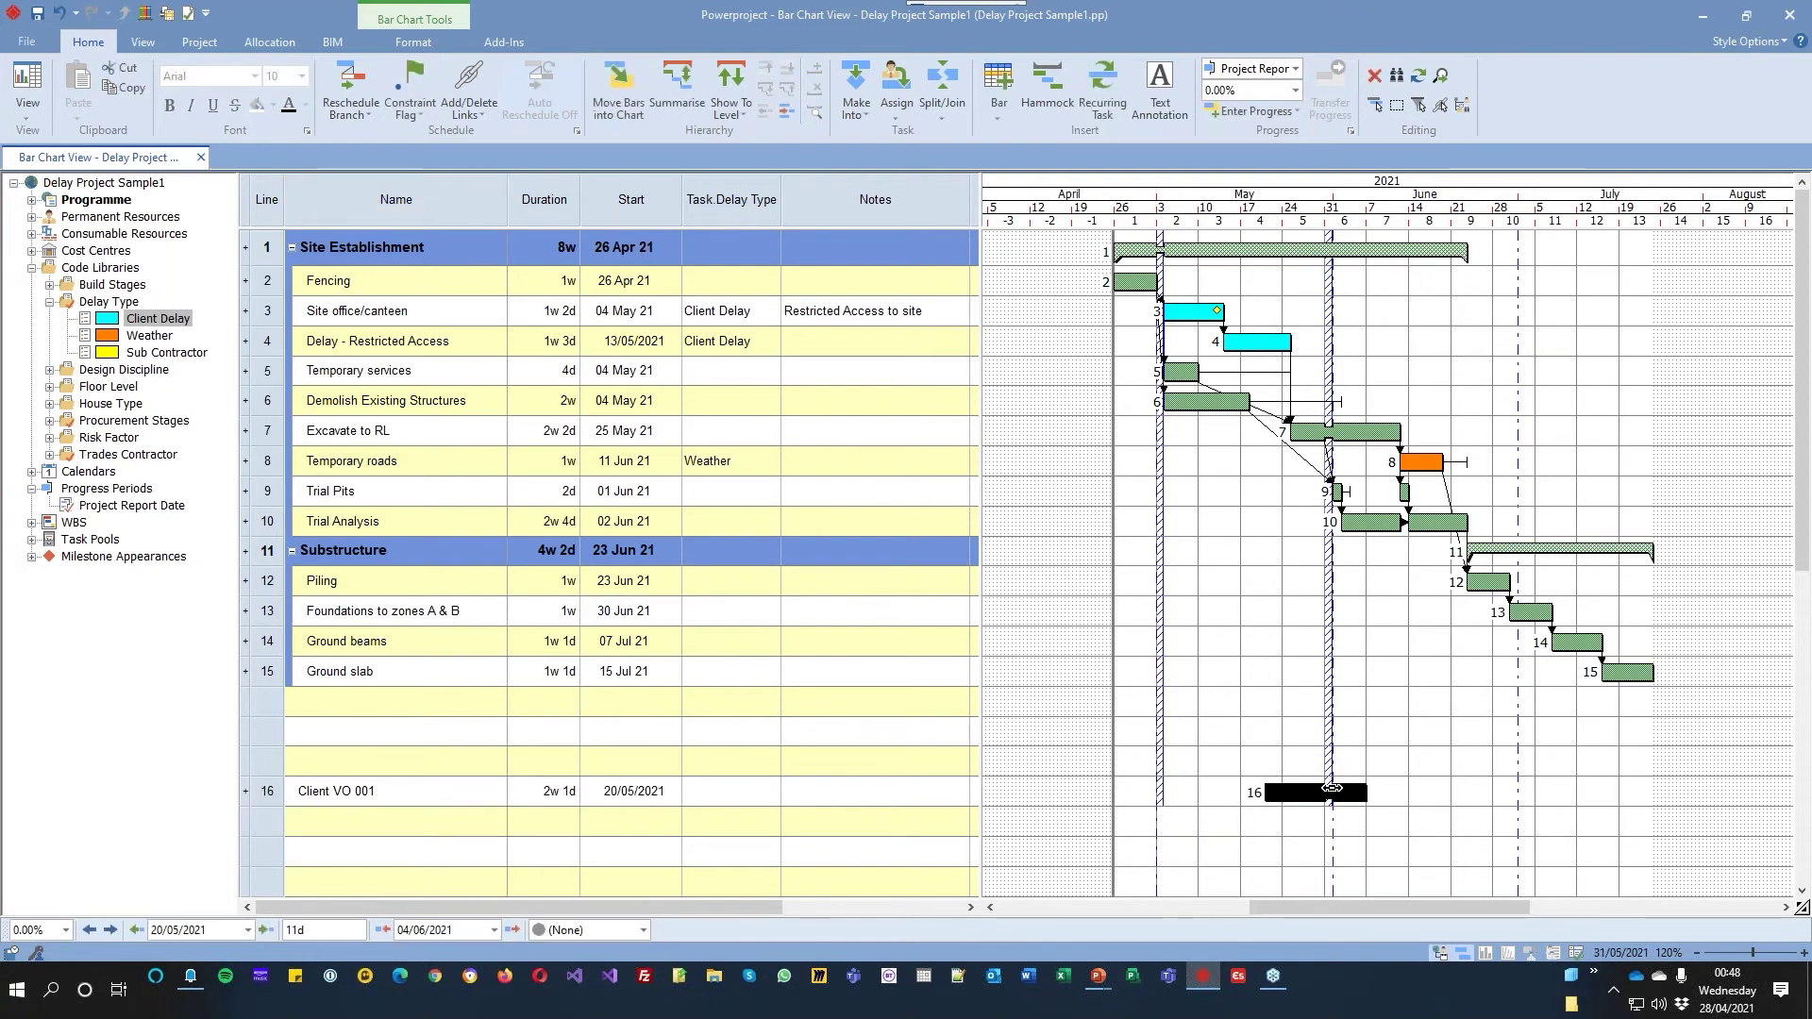
pyautogui.rightClick(1332, 788)
pyautogui.moveTo(1415, 489)
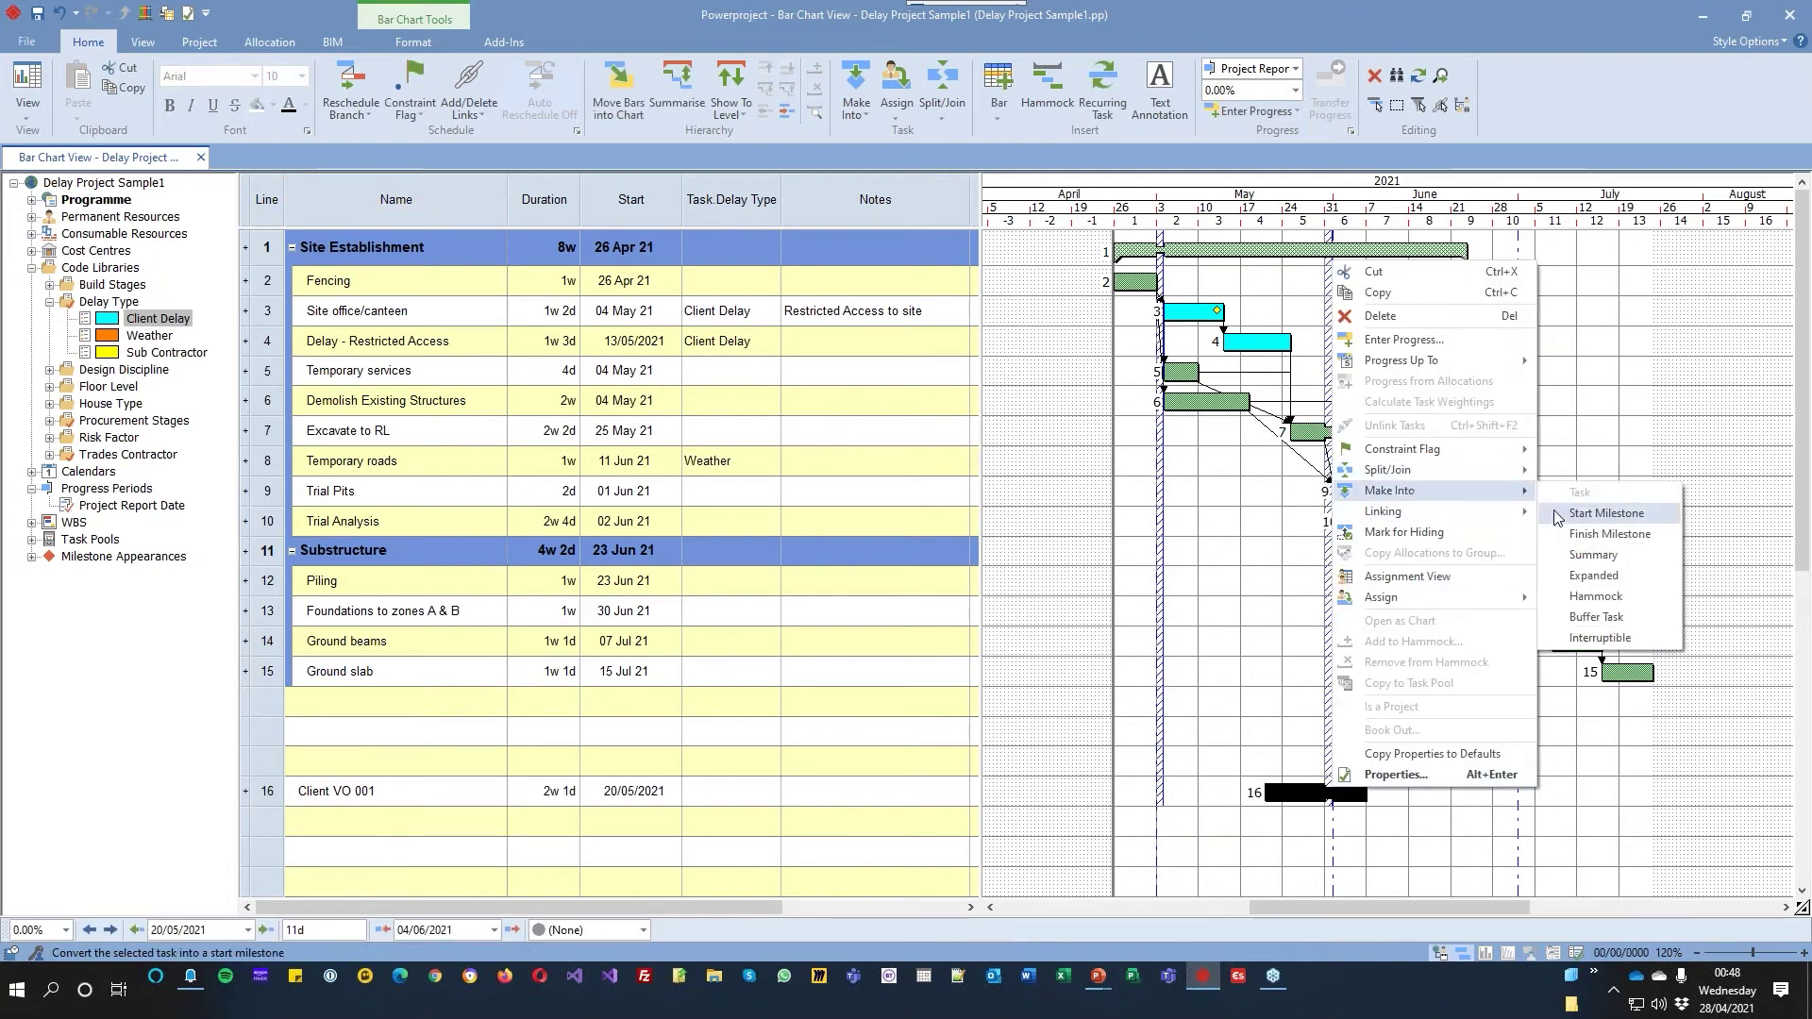
pyautogui.click(1591, 555)
# Name the three rows beneath Client VO 001 "Step 1", "Step 2" and "step 3"
pyautogui.click(486, 832)
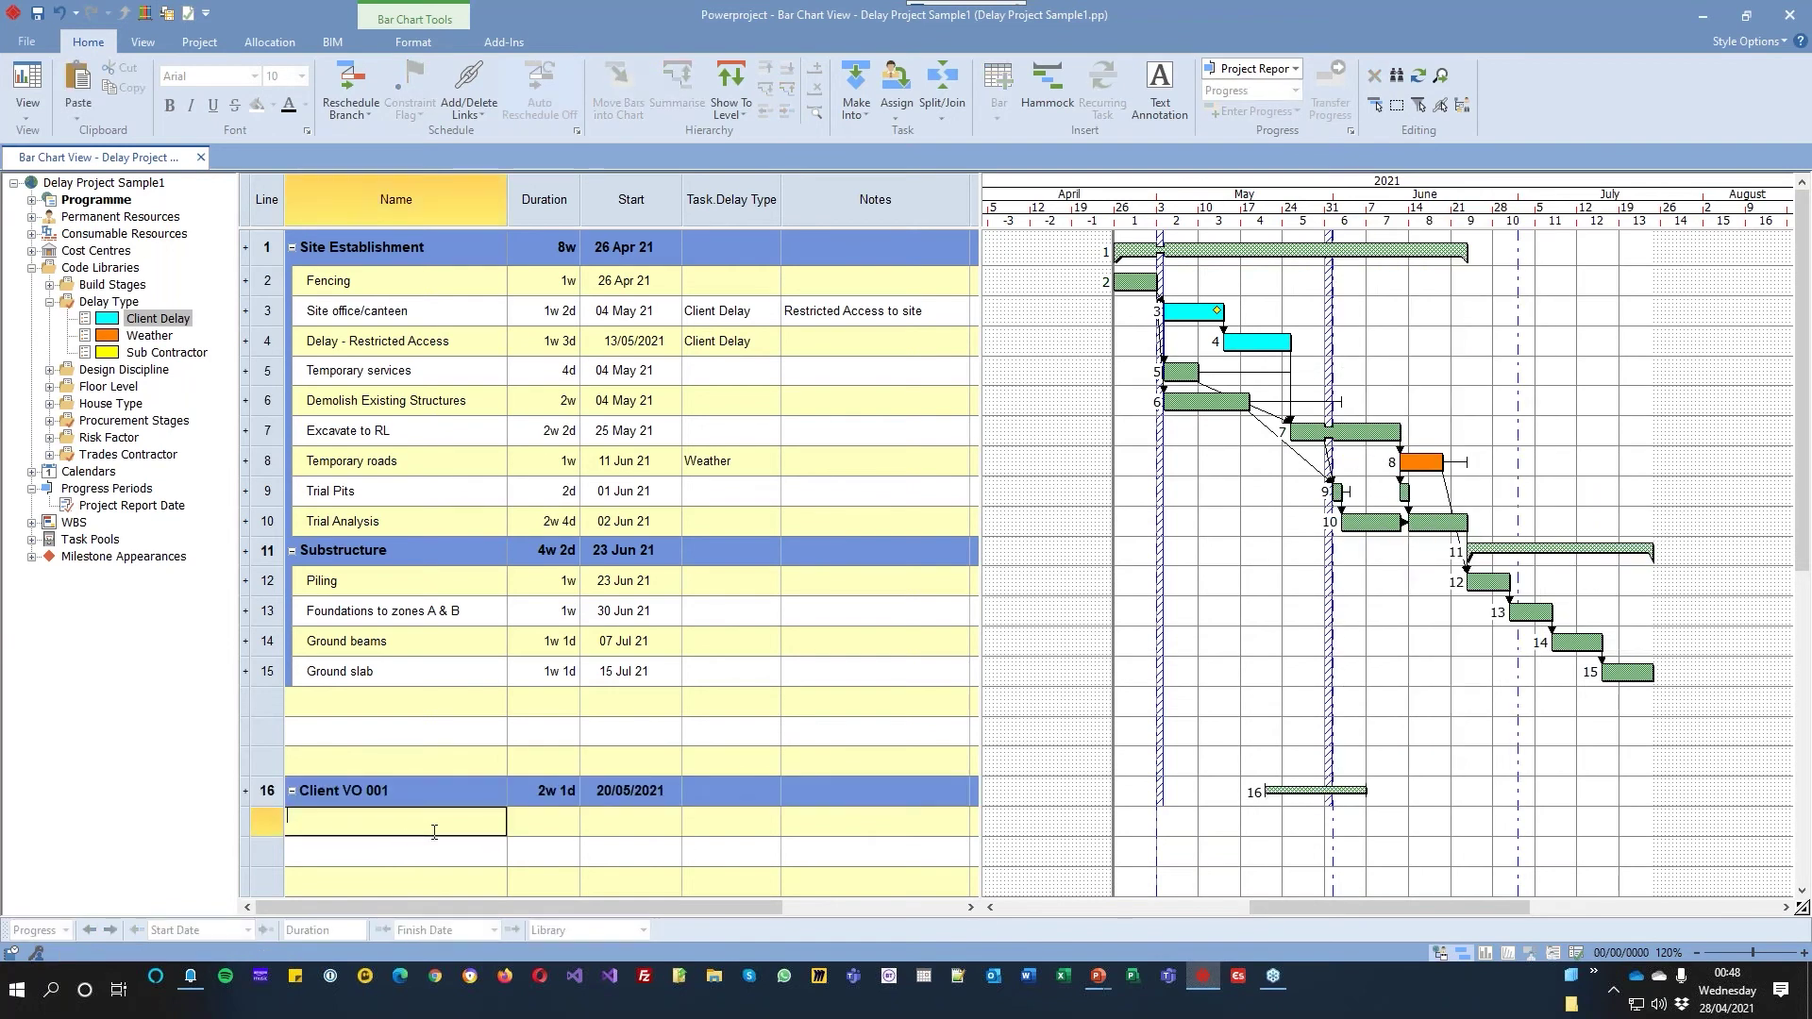
pyautogui.write('Step 1')
pyautogui.press('Return')
pyautogui.write('Step 2')
pyautogui.press('Return')
pyautogui.write('ste')
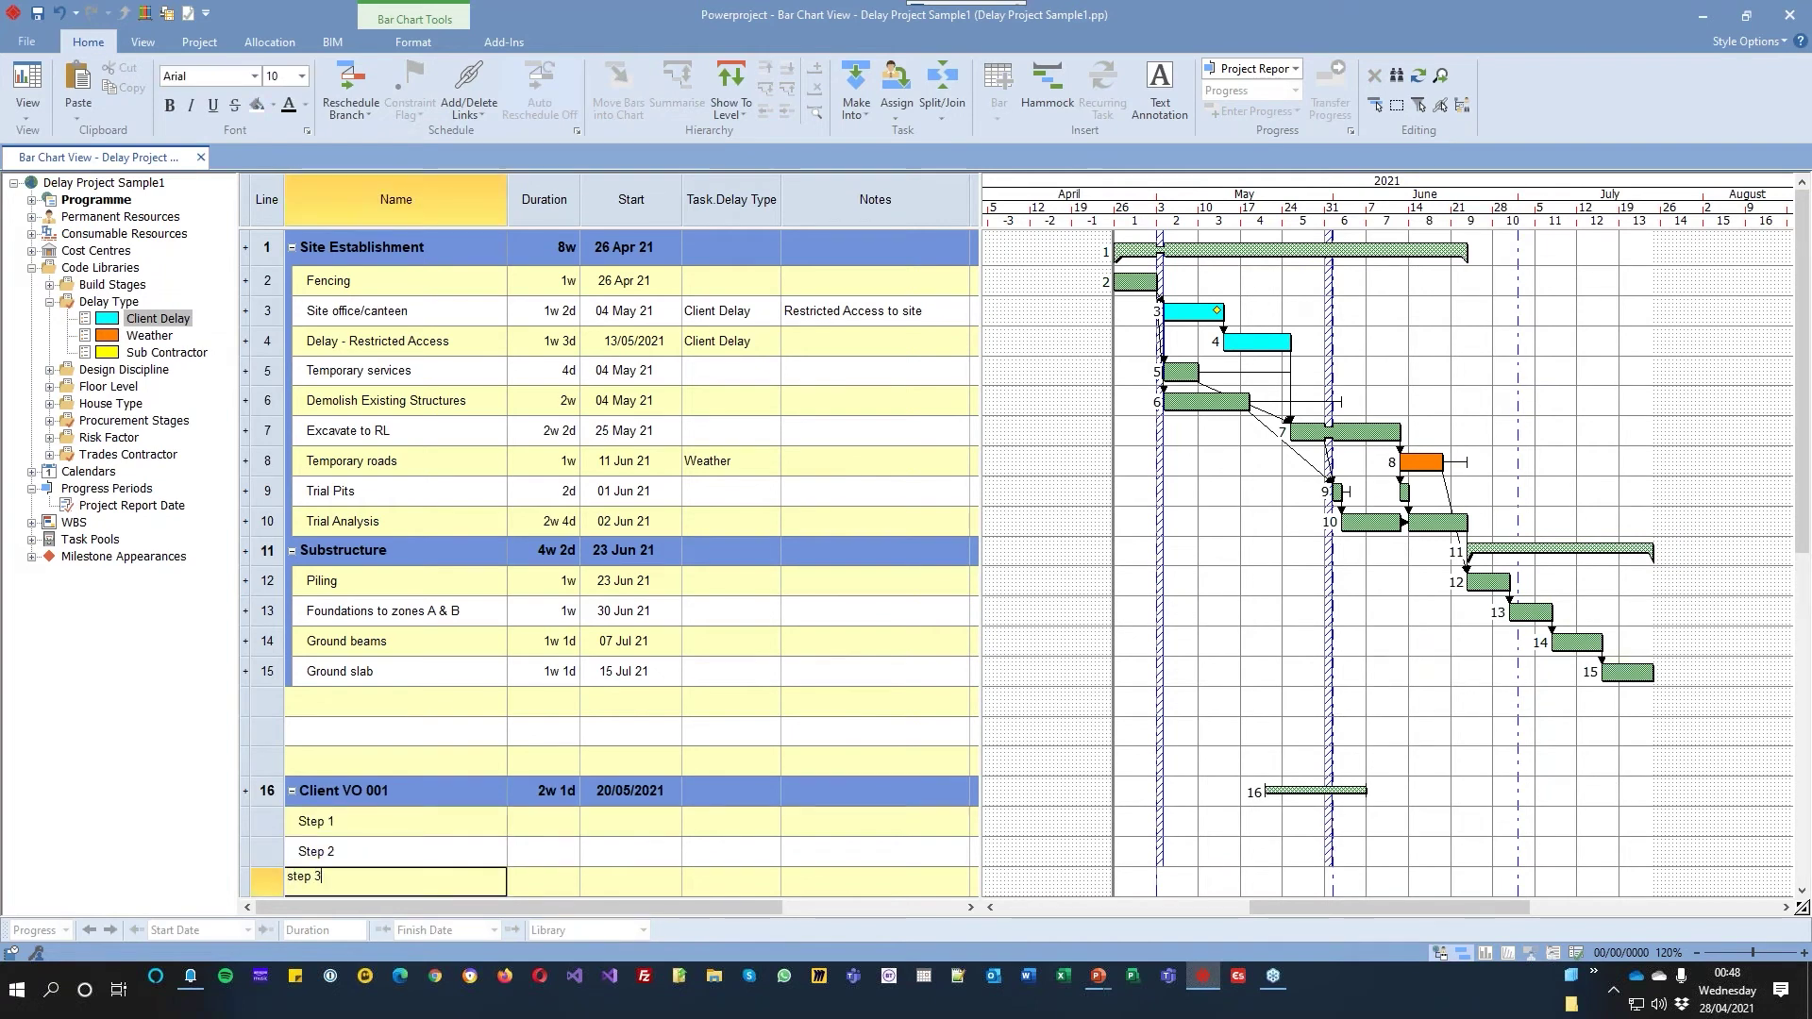
pyautogui.write('p 3')
pyautogui.press('Return')
# Set the durations of Step 1, Step 2 and step 3 to 3d, 4d and 2d
pyautogui.click(517, 794)
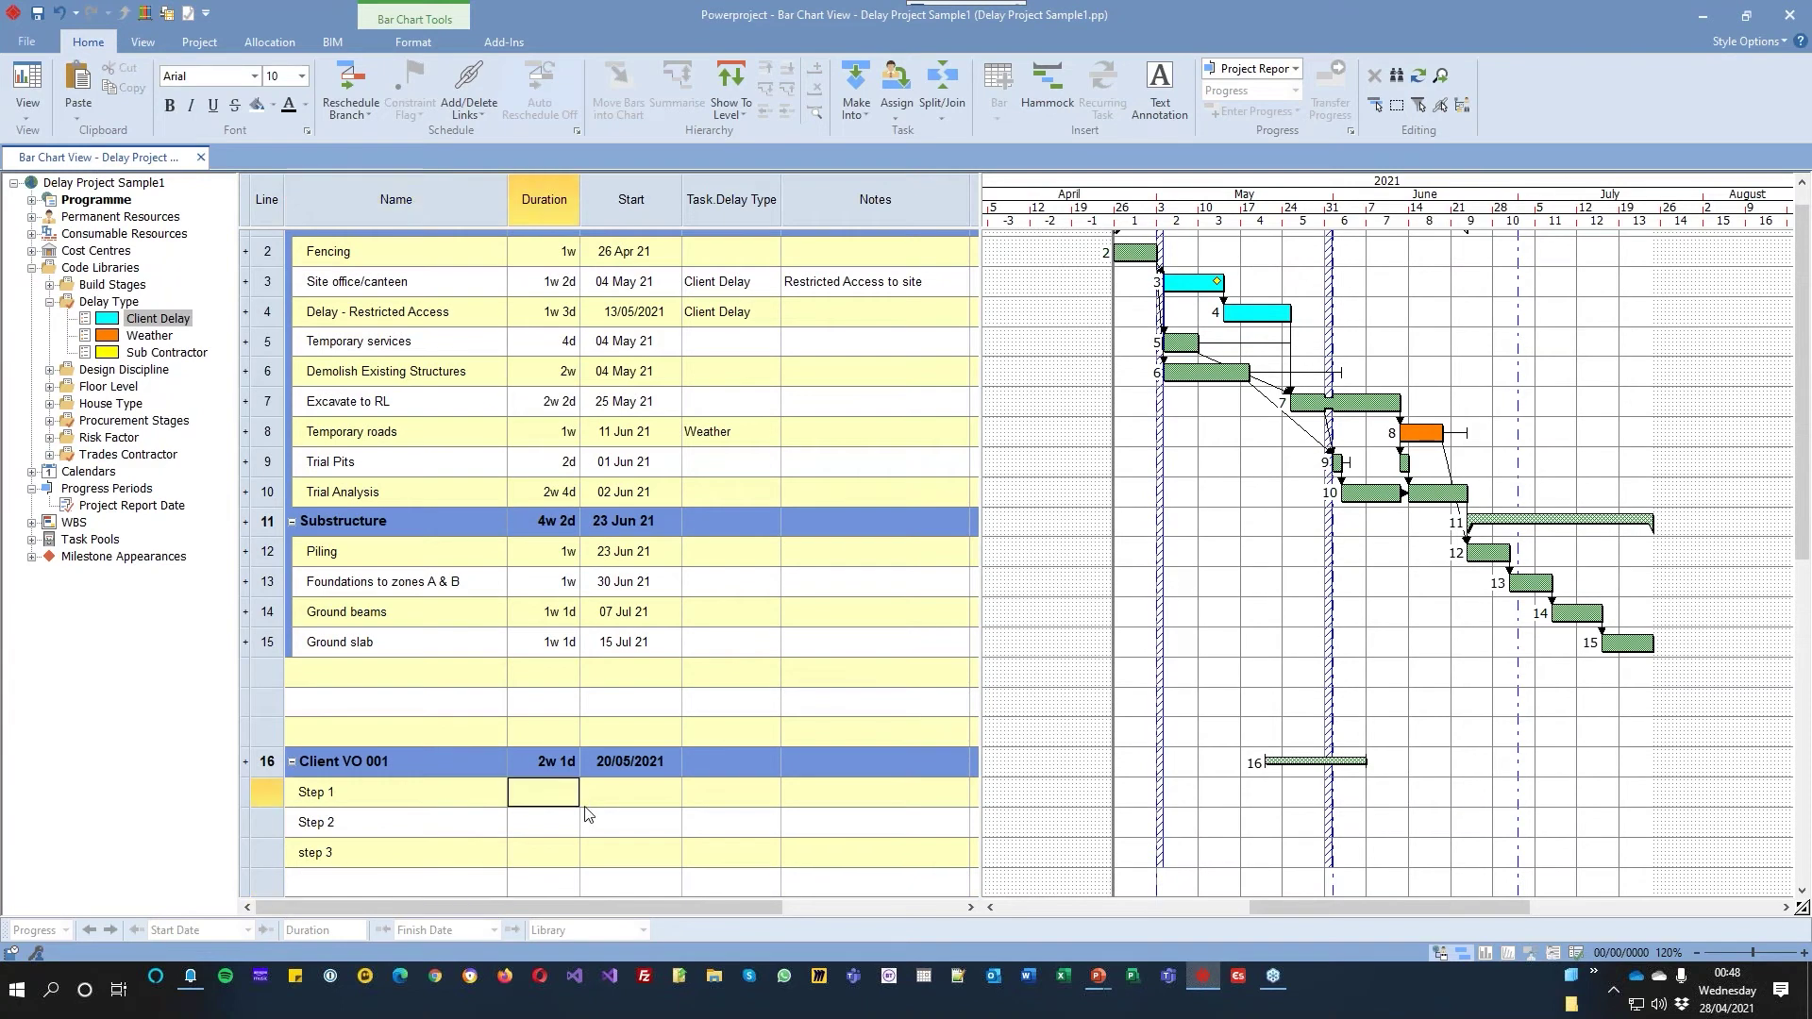
pyautogui.write('3')
pyautogui.press('Return')
pyautogui.write('4')
pyautogui.press('Return')
pyautogui.write('2d')
pyautogui.press('Return')
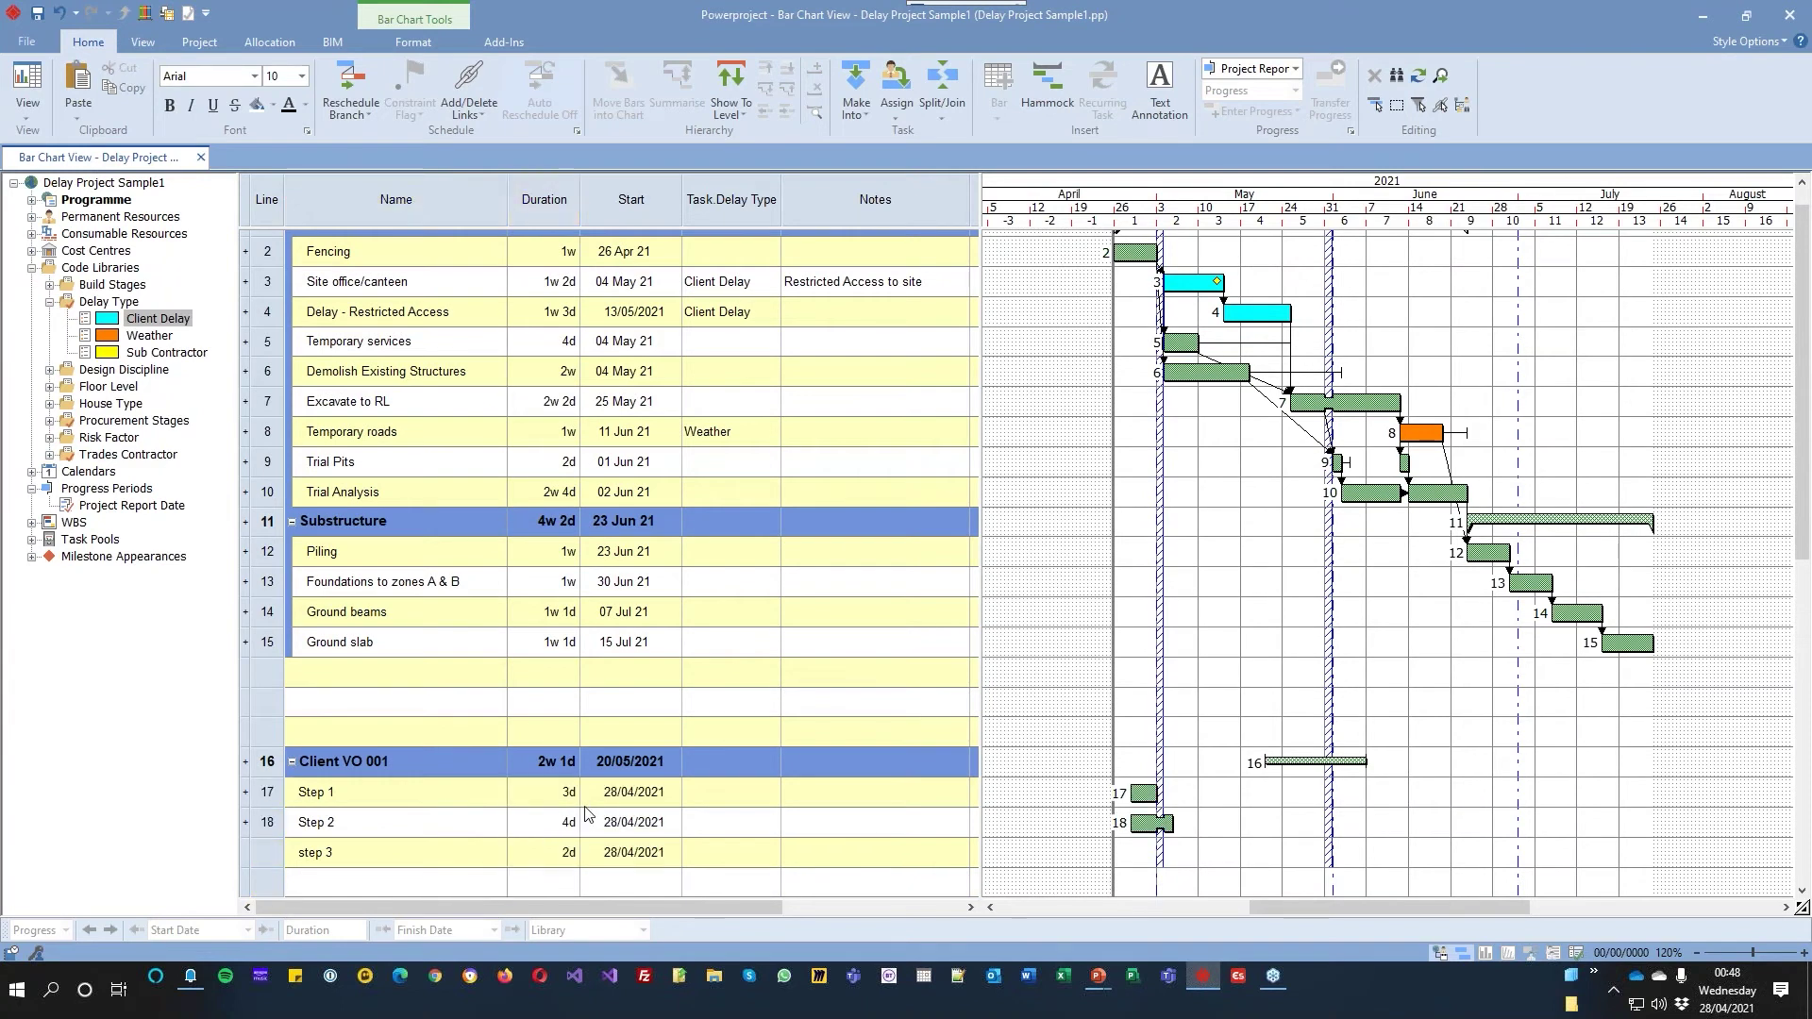
# Link Step 1, Step 2 and step 3 in sequence and indent them under the Client VO 001 summary
pyautogui.click(273, 807)
pyautogui.moveTo(272, 807); pyautogui.dragTo(268, 852)
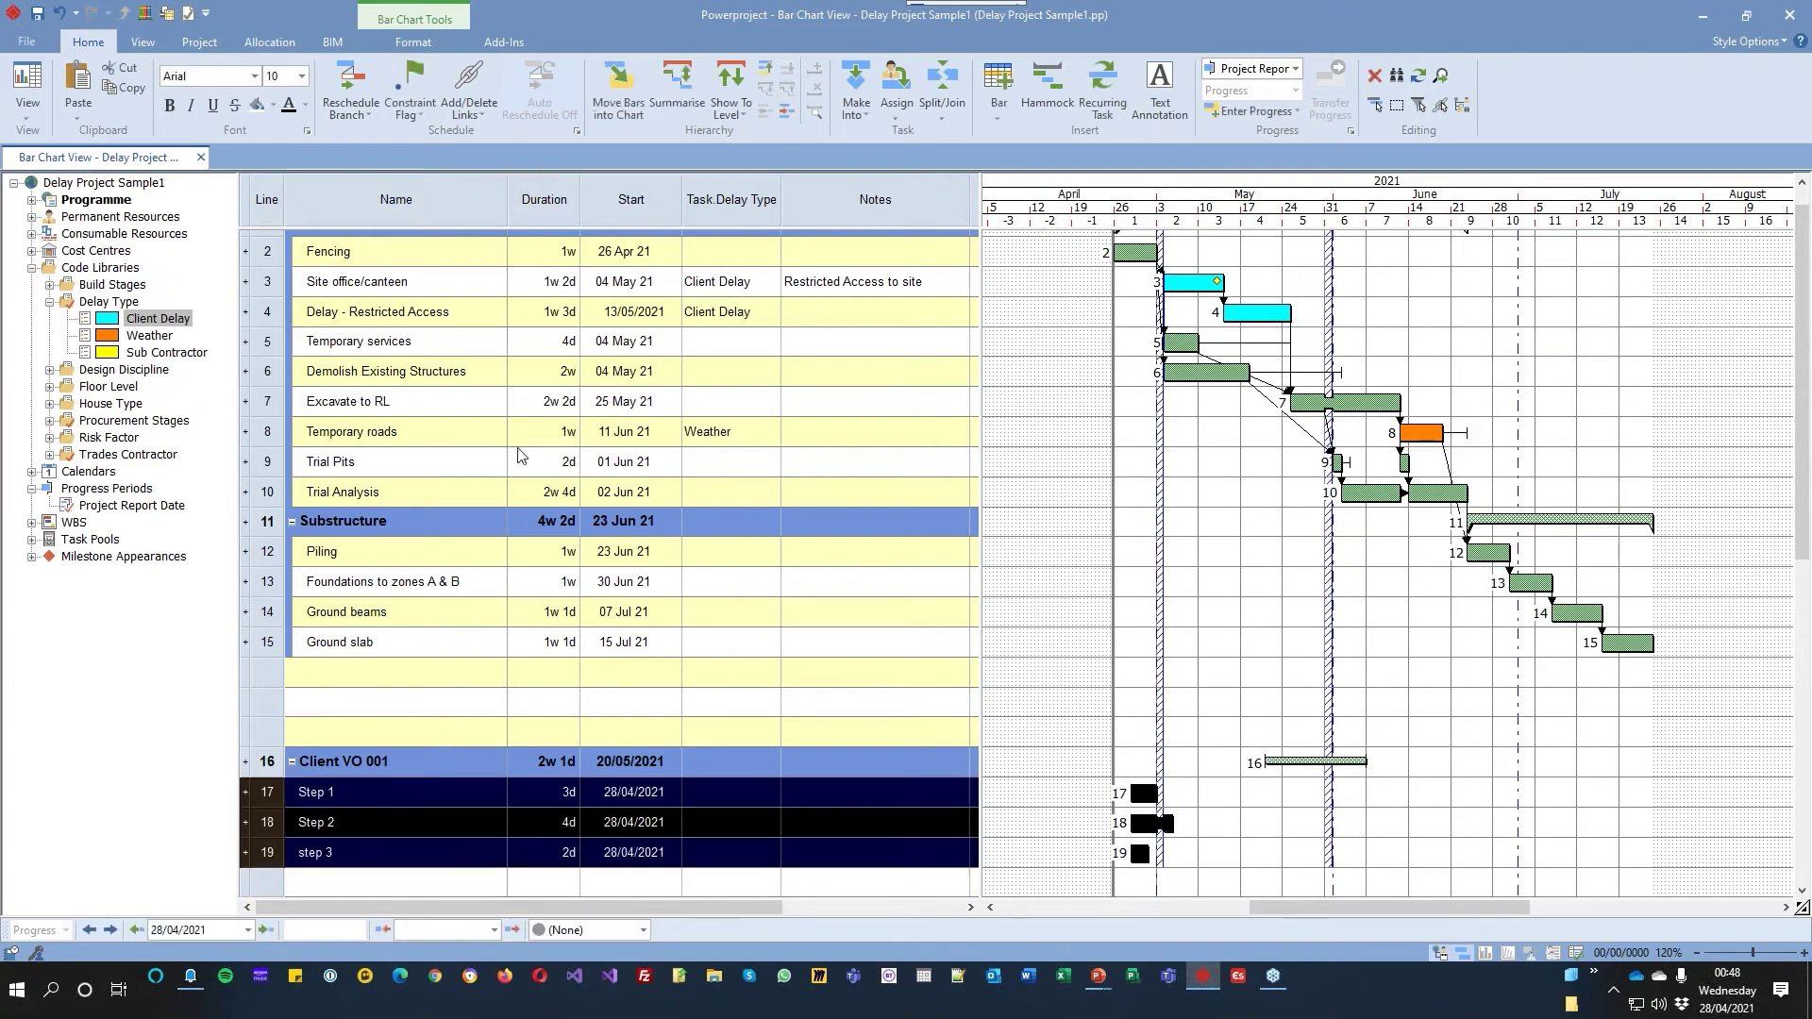
pyautogui.click(467, 112)
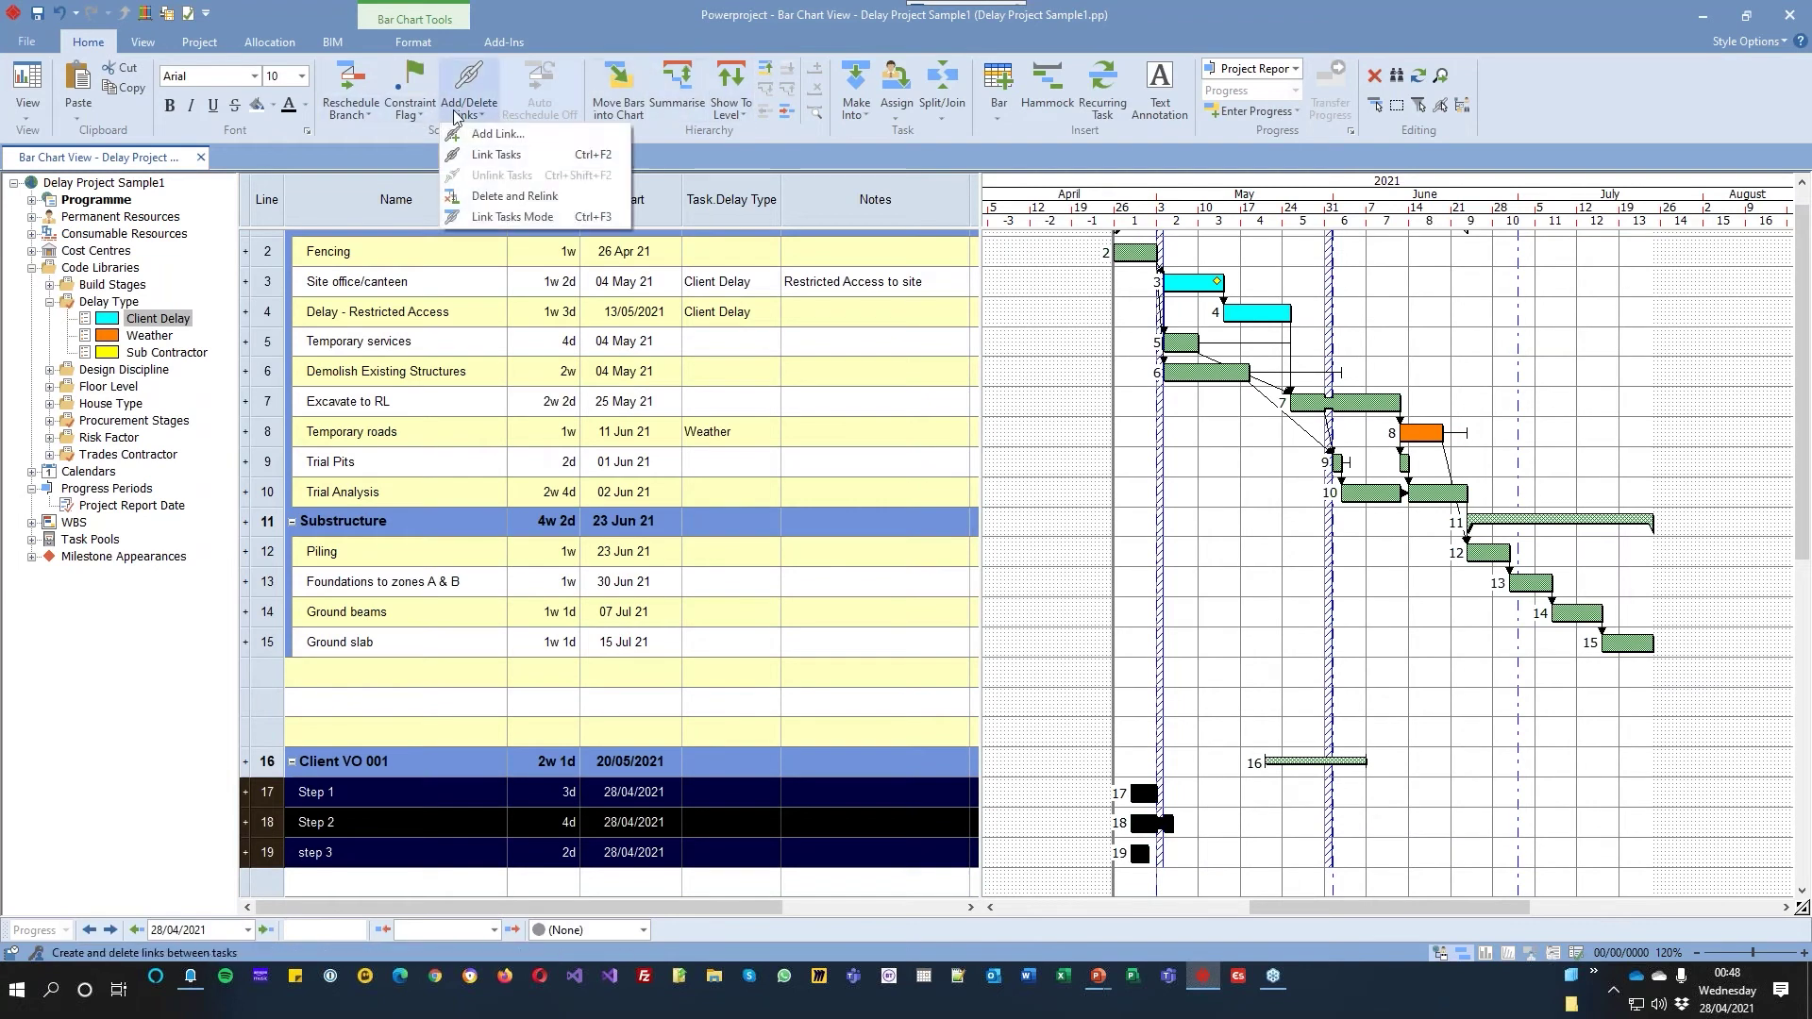
pyautogui.click(481, 154)
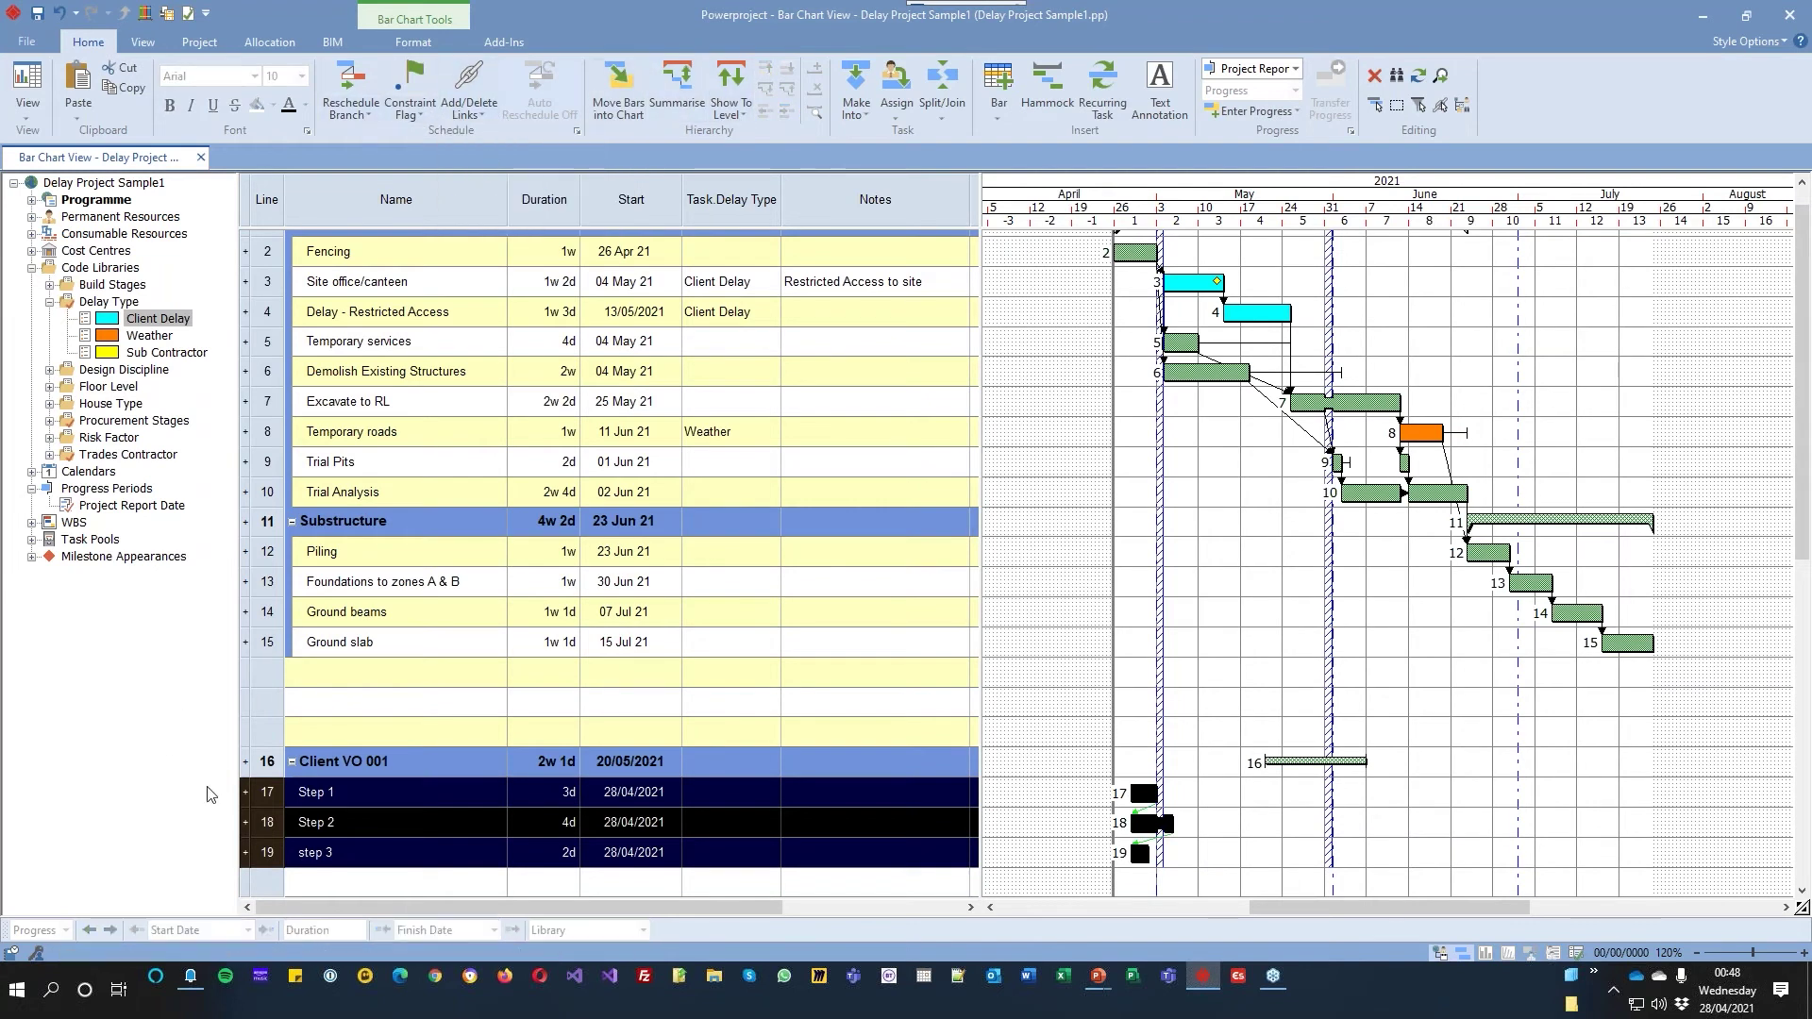
pyautogui.click(787, 112)
pyautogui.click(1197, 728)
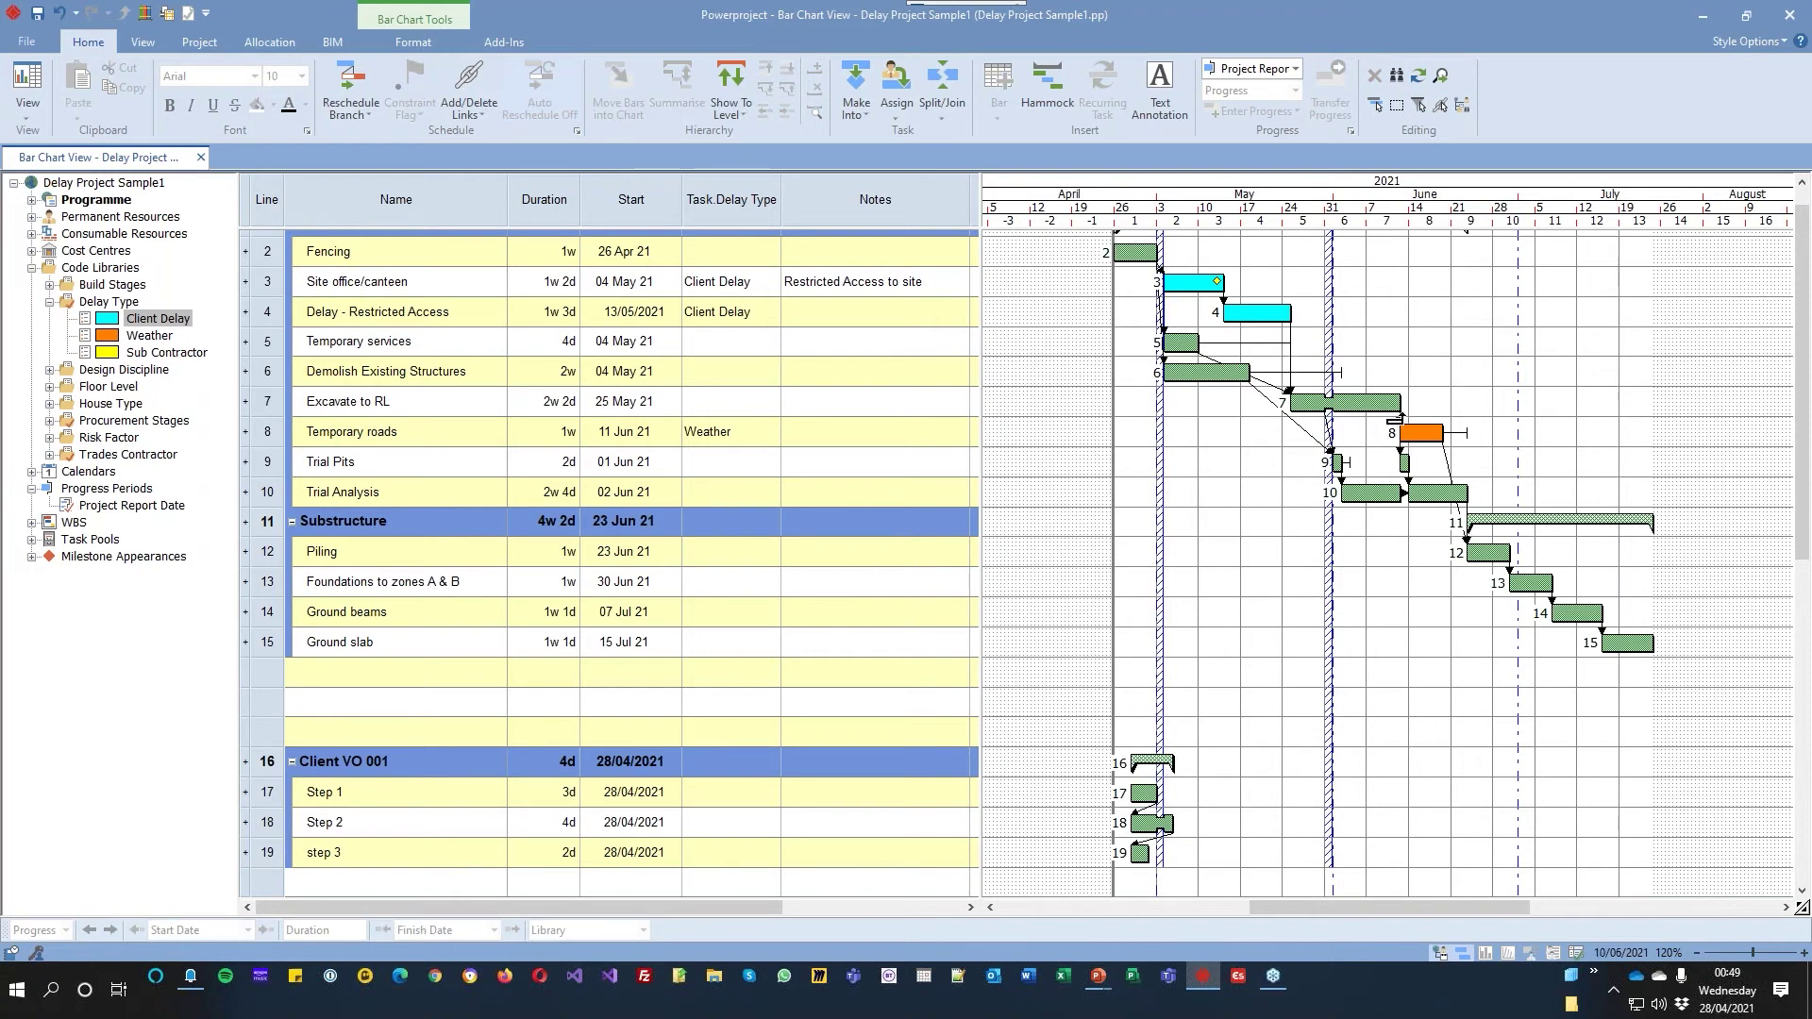
# Delete the Delay - Restricted Access bar from Site Establishment
pyautogui.click(1415, 433)
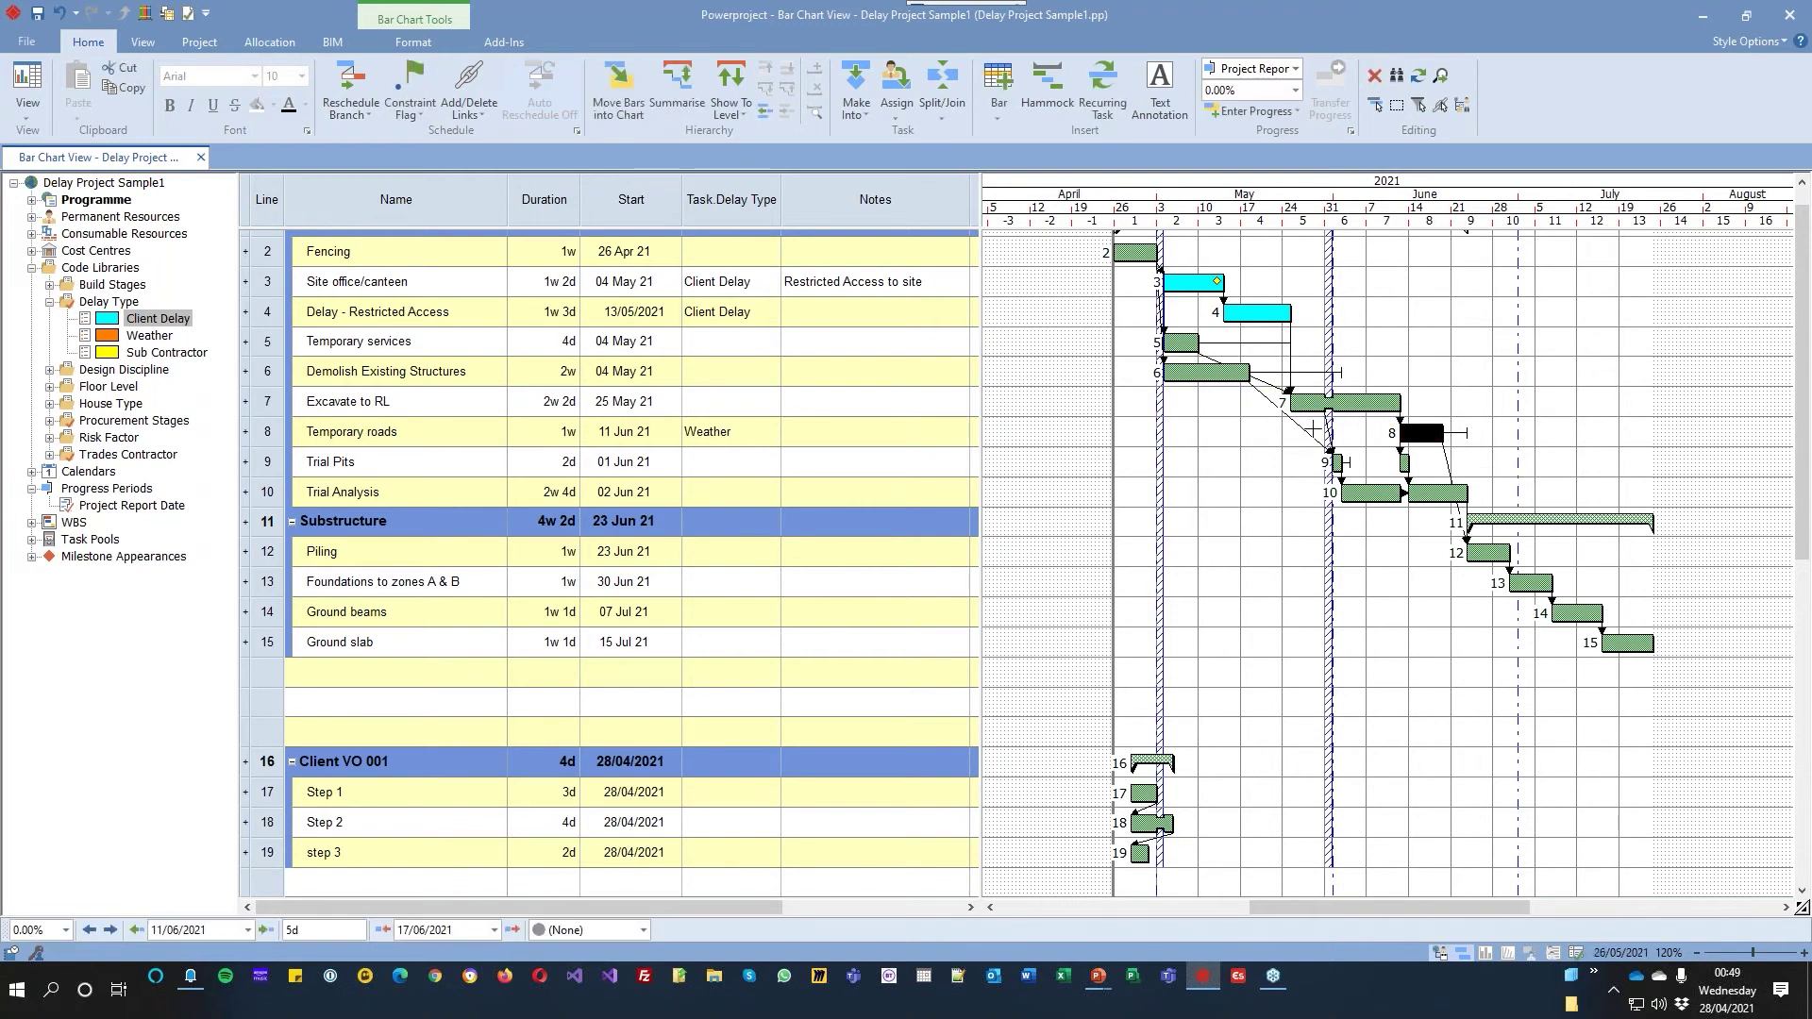
pyautogui.click(1470, 406)
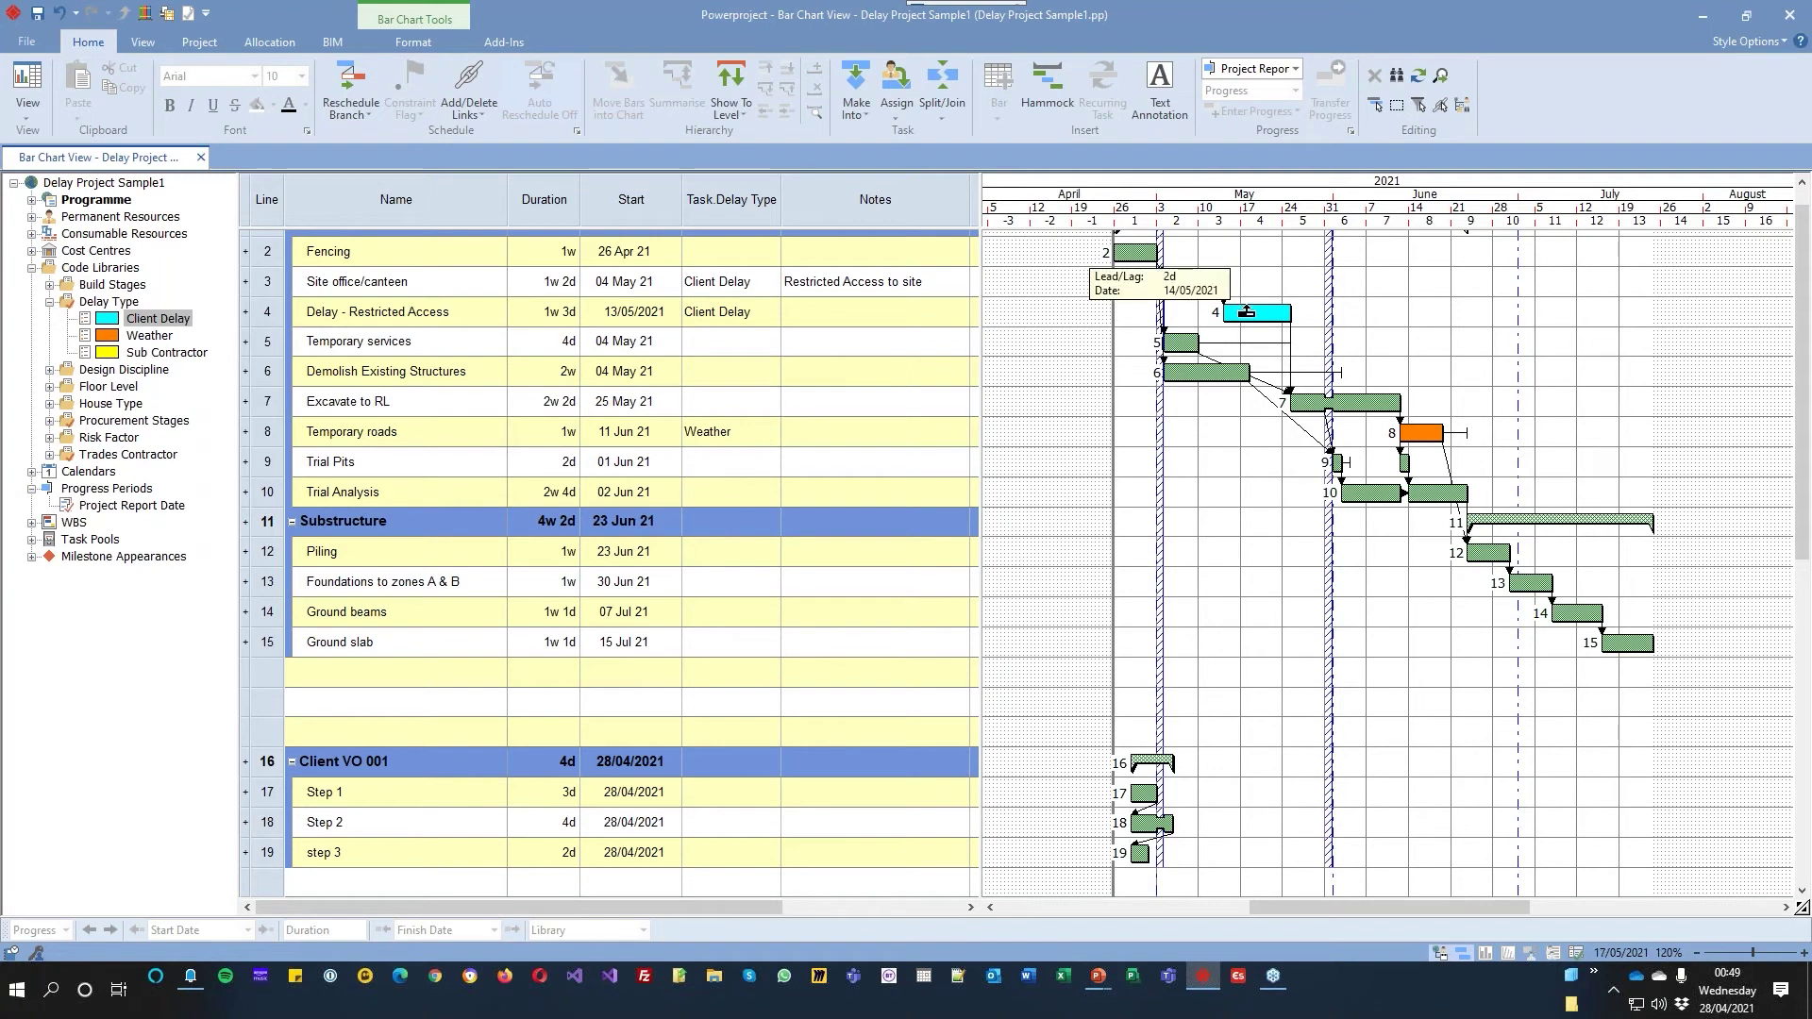
pyautogui.click(288, 317)
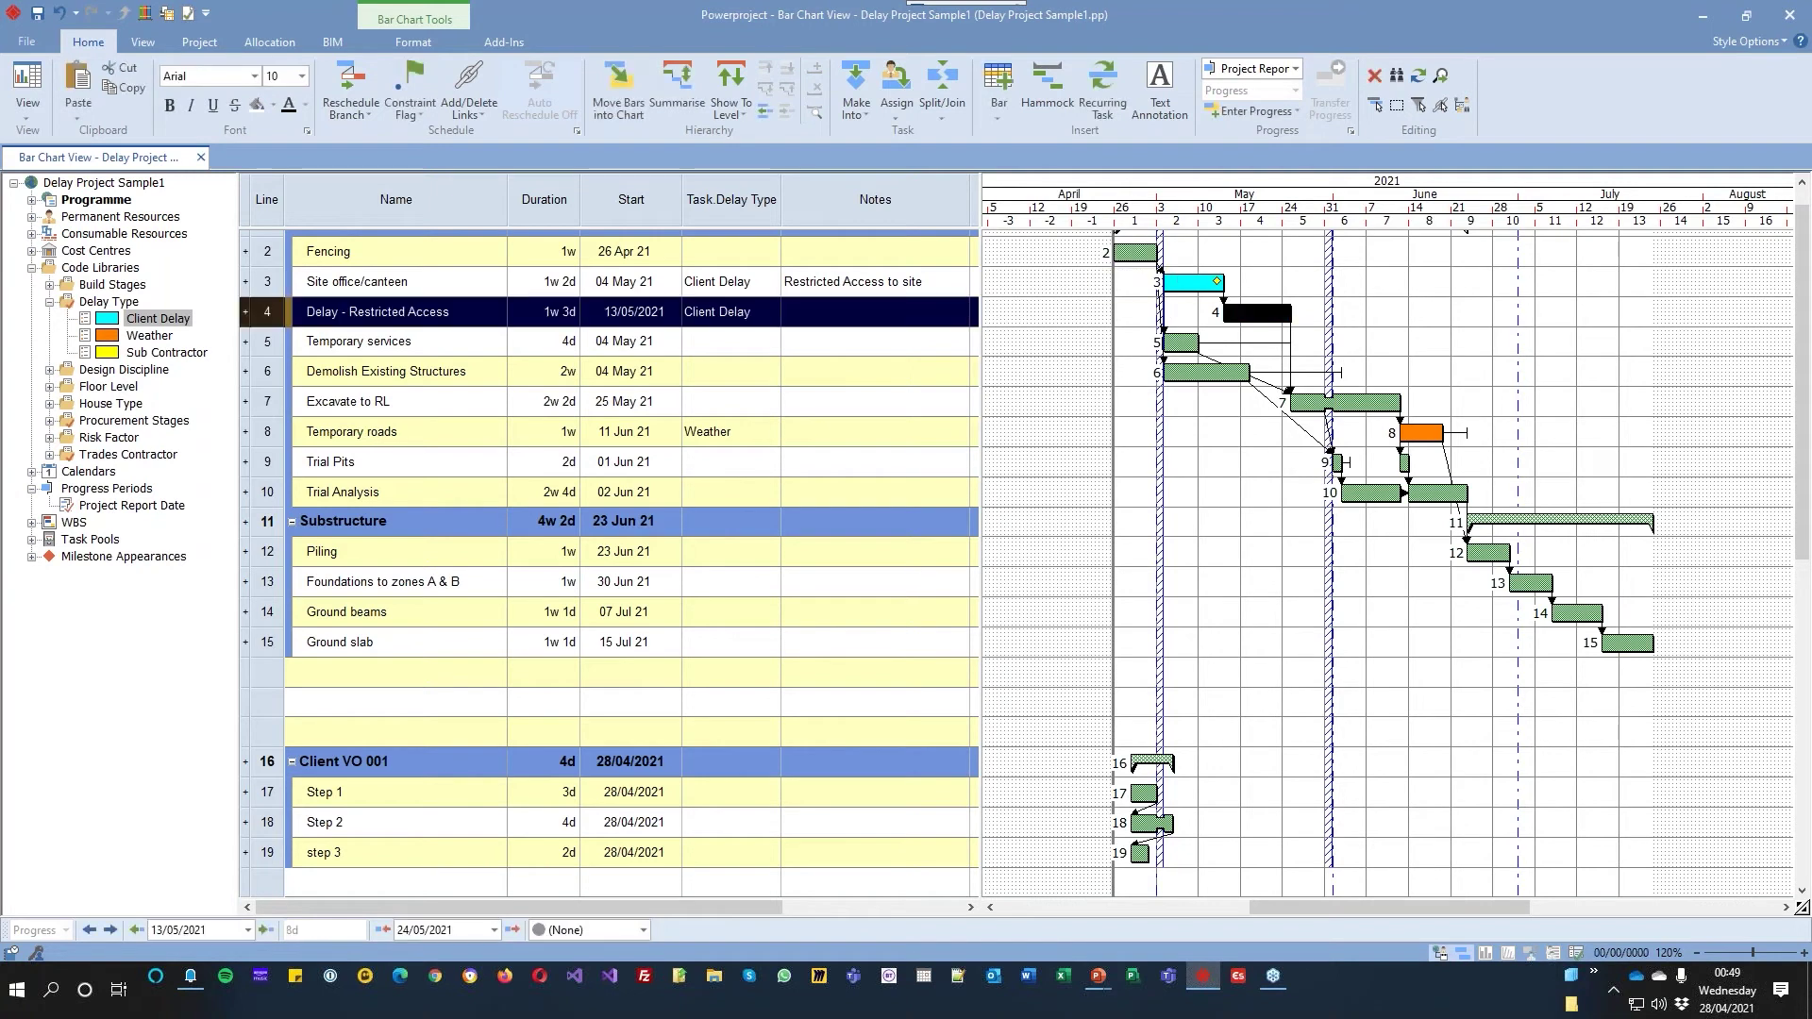
pyautogui.press('Delete')
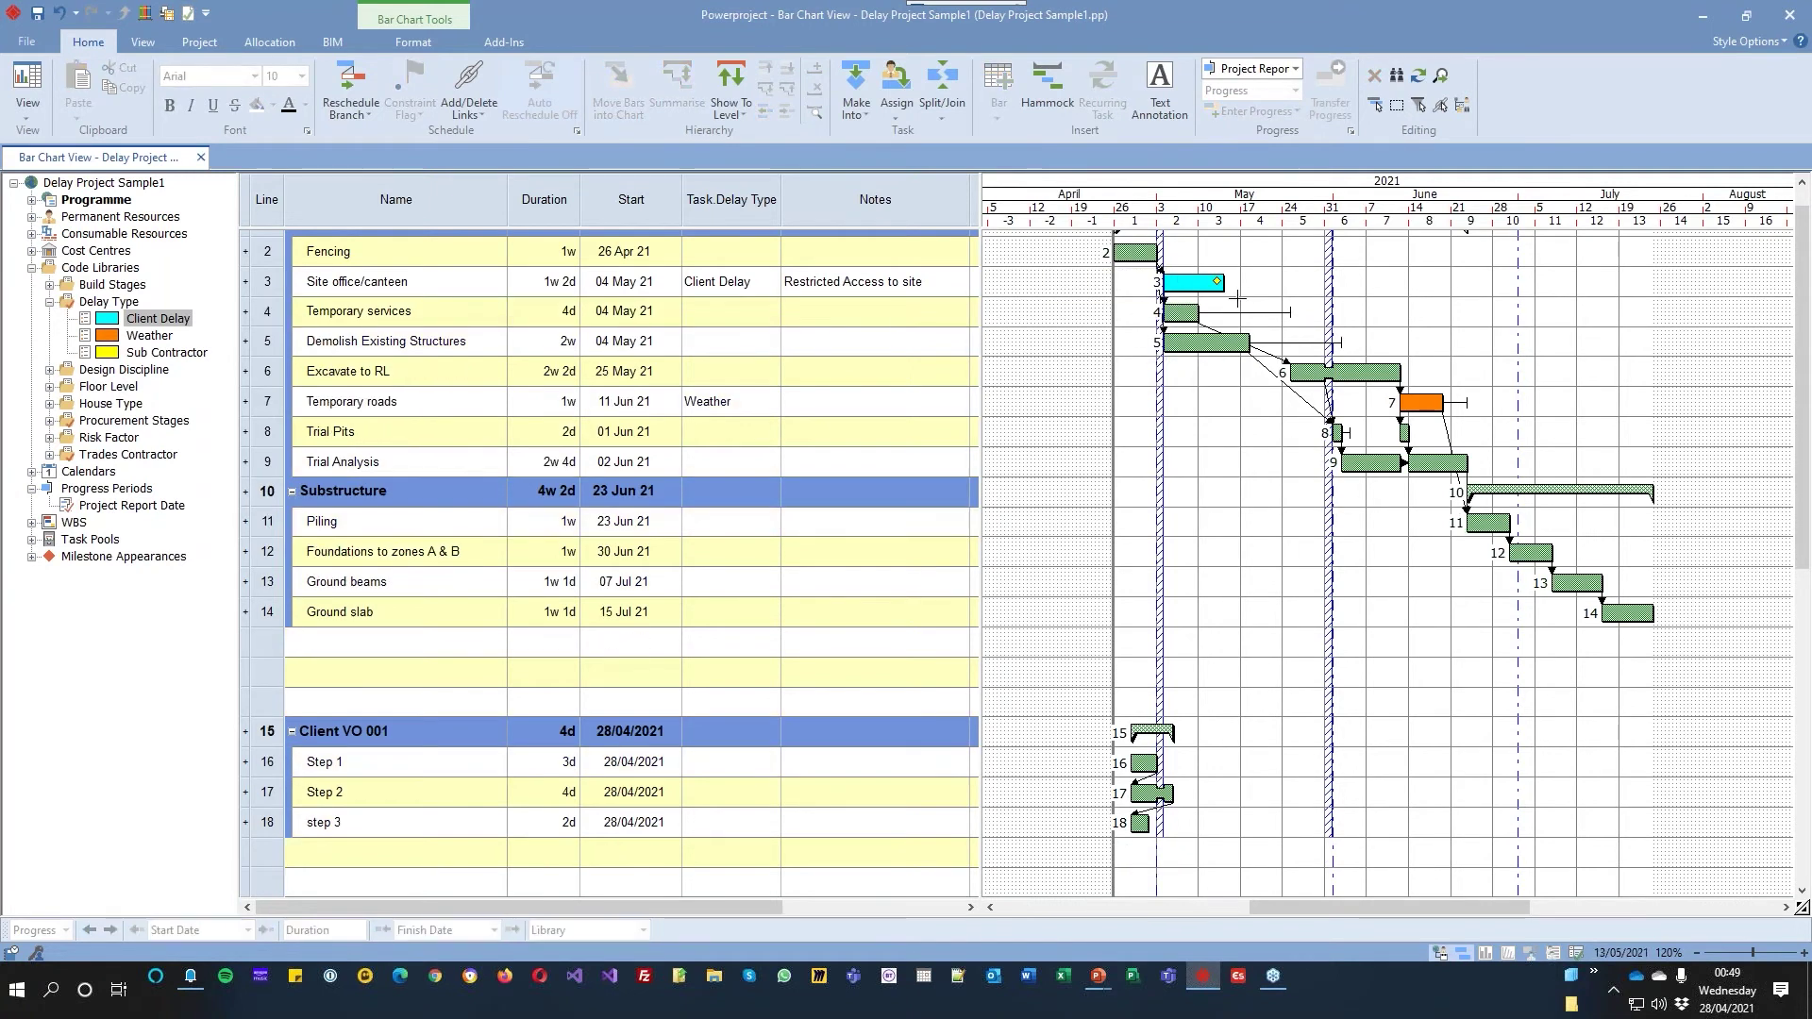
# Link Site office/canteen to Step 1 and step 3 to Excavate to RL, and reschedule the programme
pyautogui.moveTo(1221, 284); pyautogui.dragTo(1292, 362)
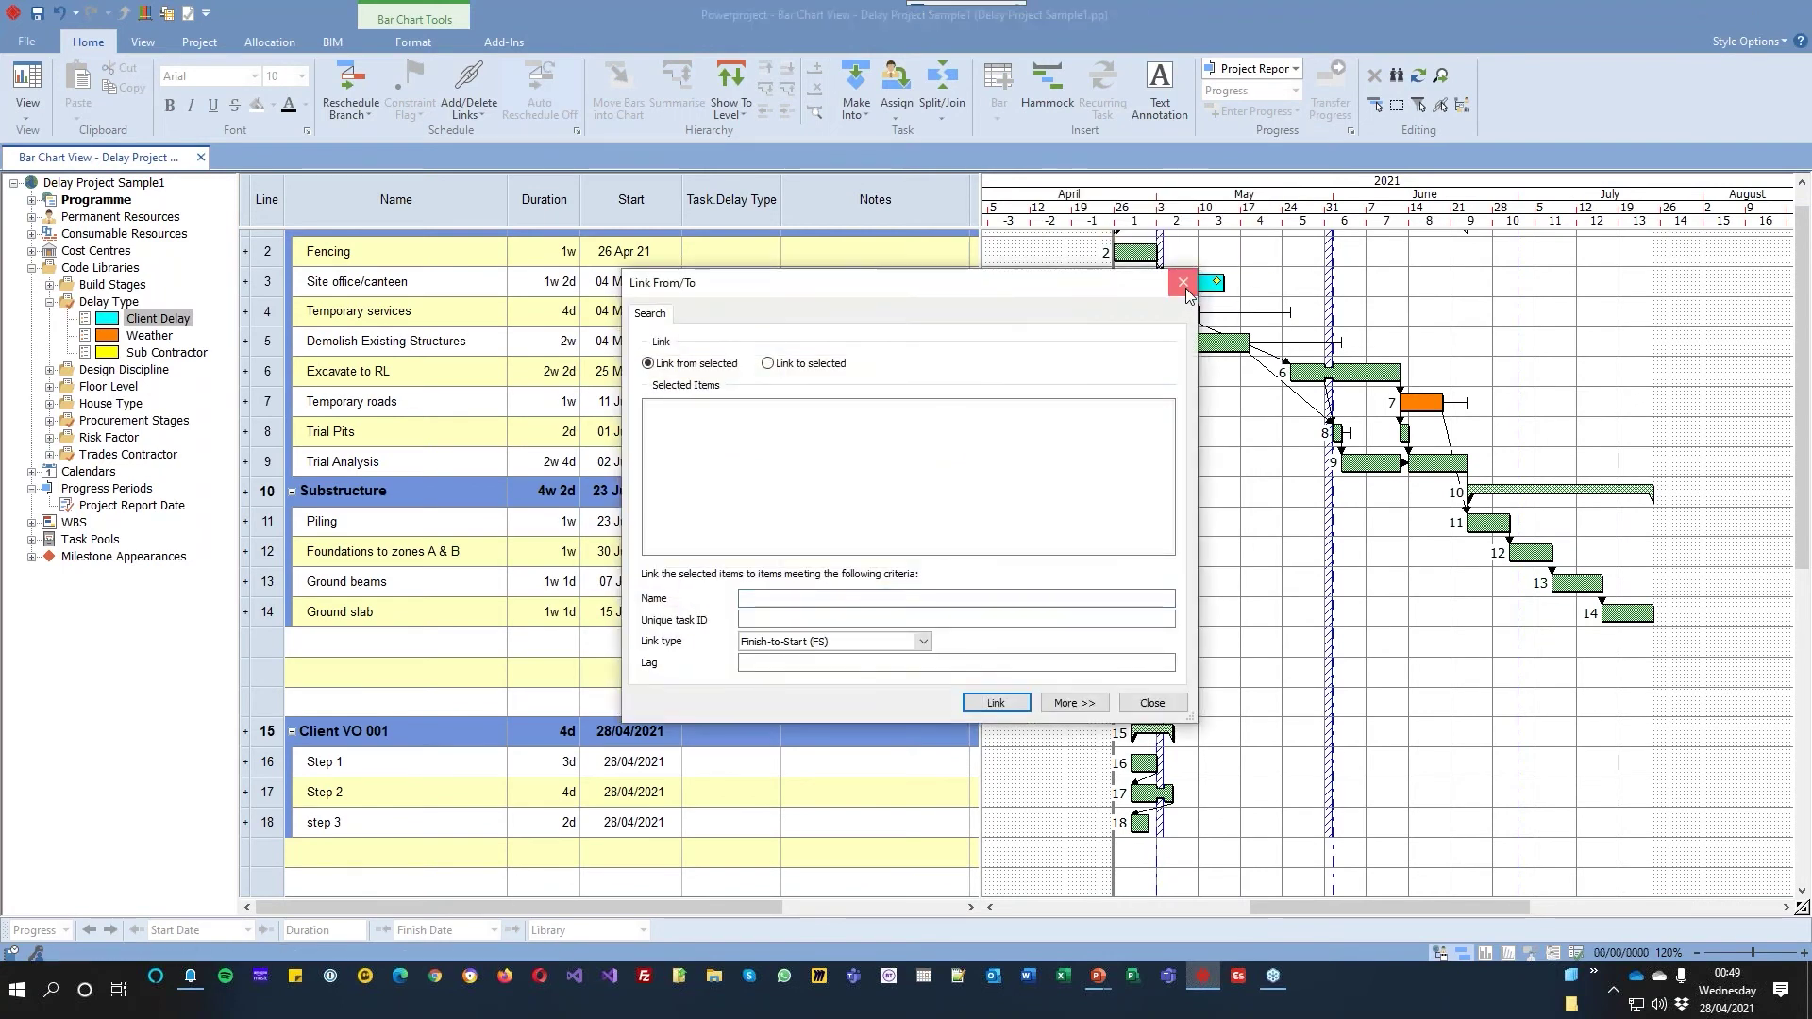
pyautogui.click(1183, 283)
pyautogui.moveTo(1220, 296); pyautogui.dragTo(1139, 767)
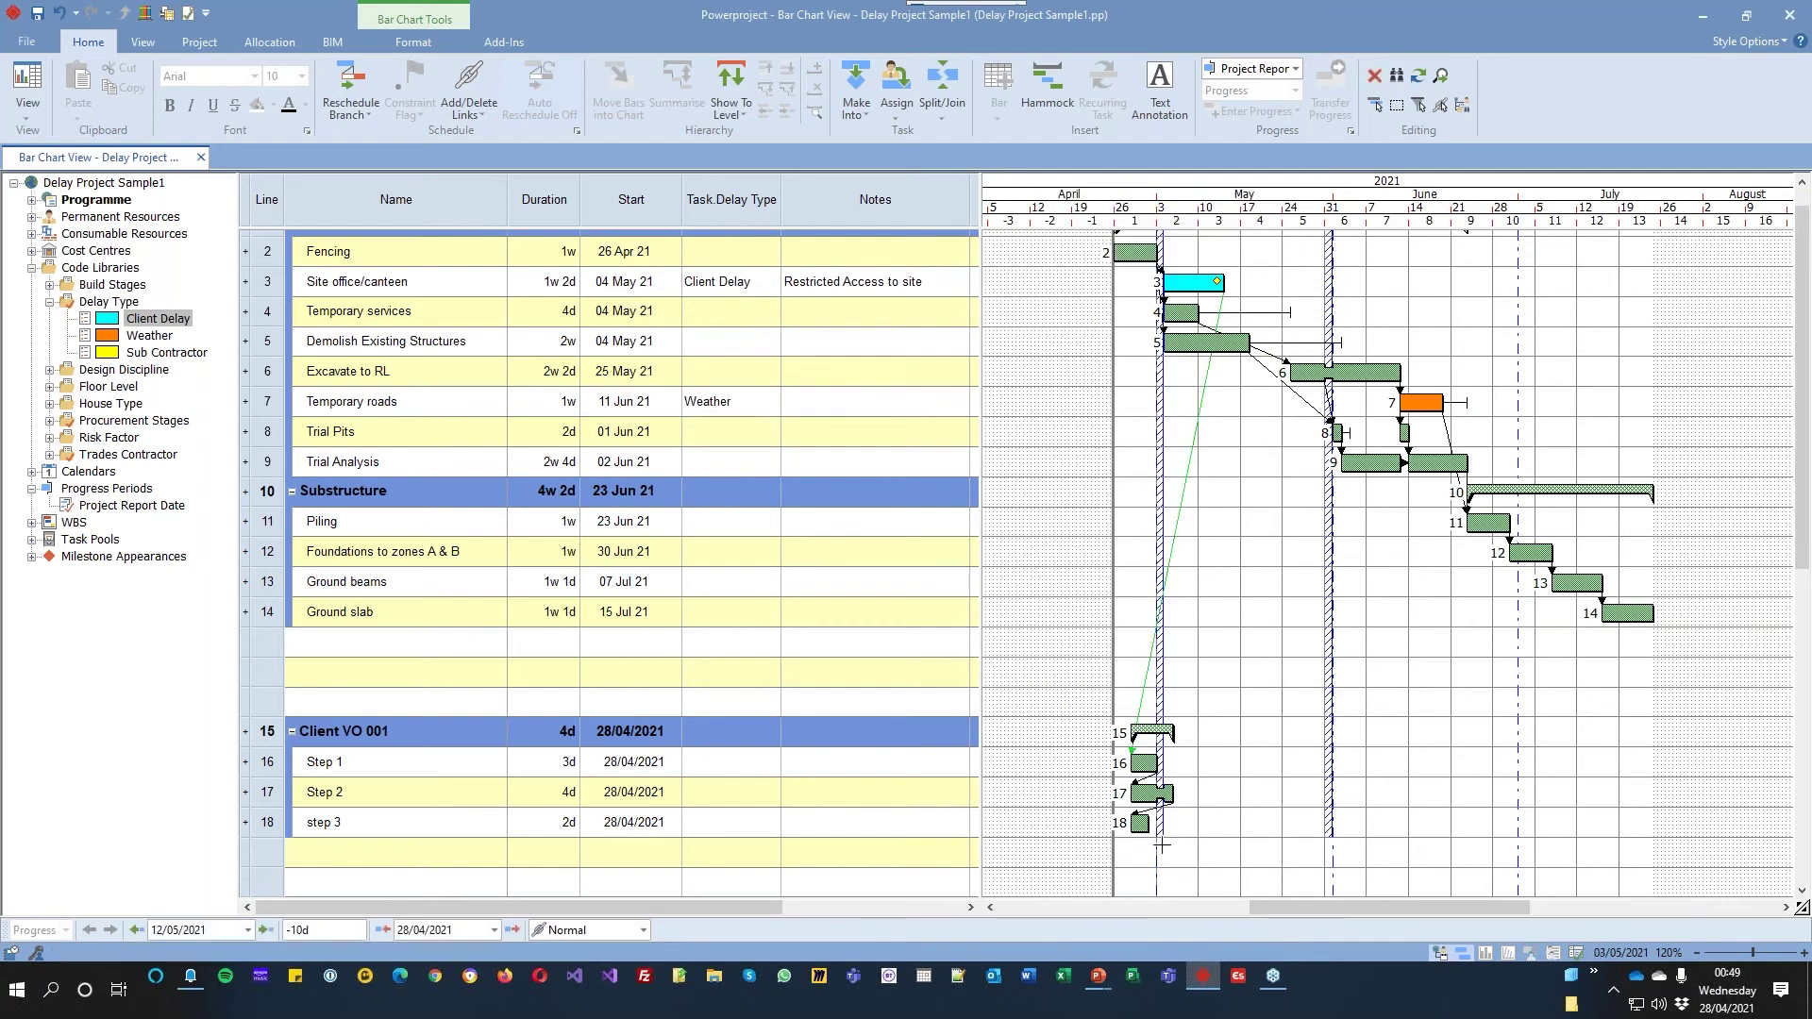
pyautogui.moveTo(1147, 829)
pyautogui.mouseDown()
pyautogui.moveTo(1255, 611)
pyautogui.moveTo(1293, 375)
pyautogui.mouseUp()
pyautogui.click(351, 87)
pyautogui.click(1002, 539)
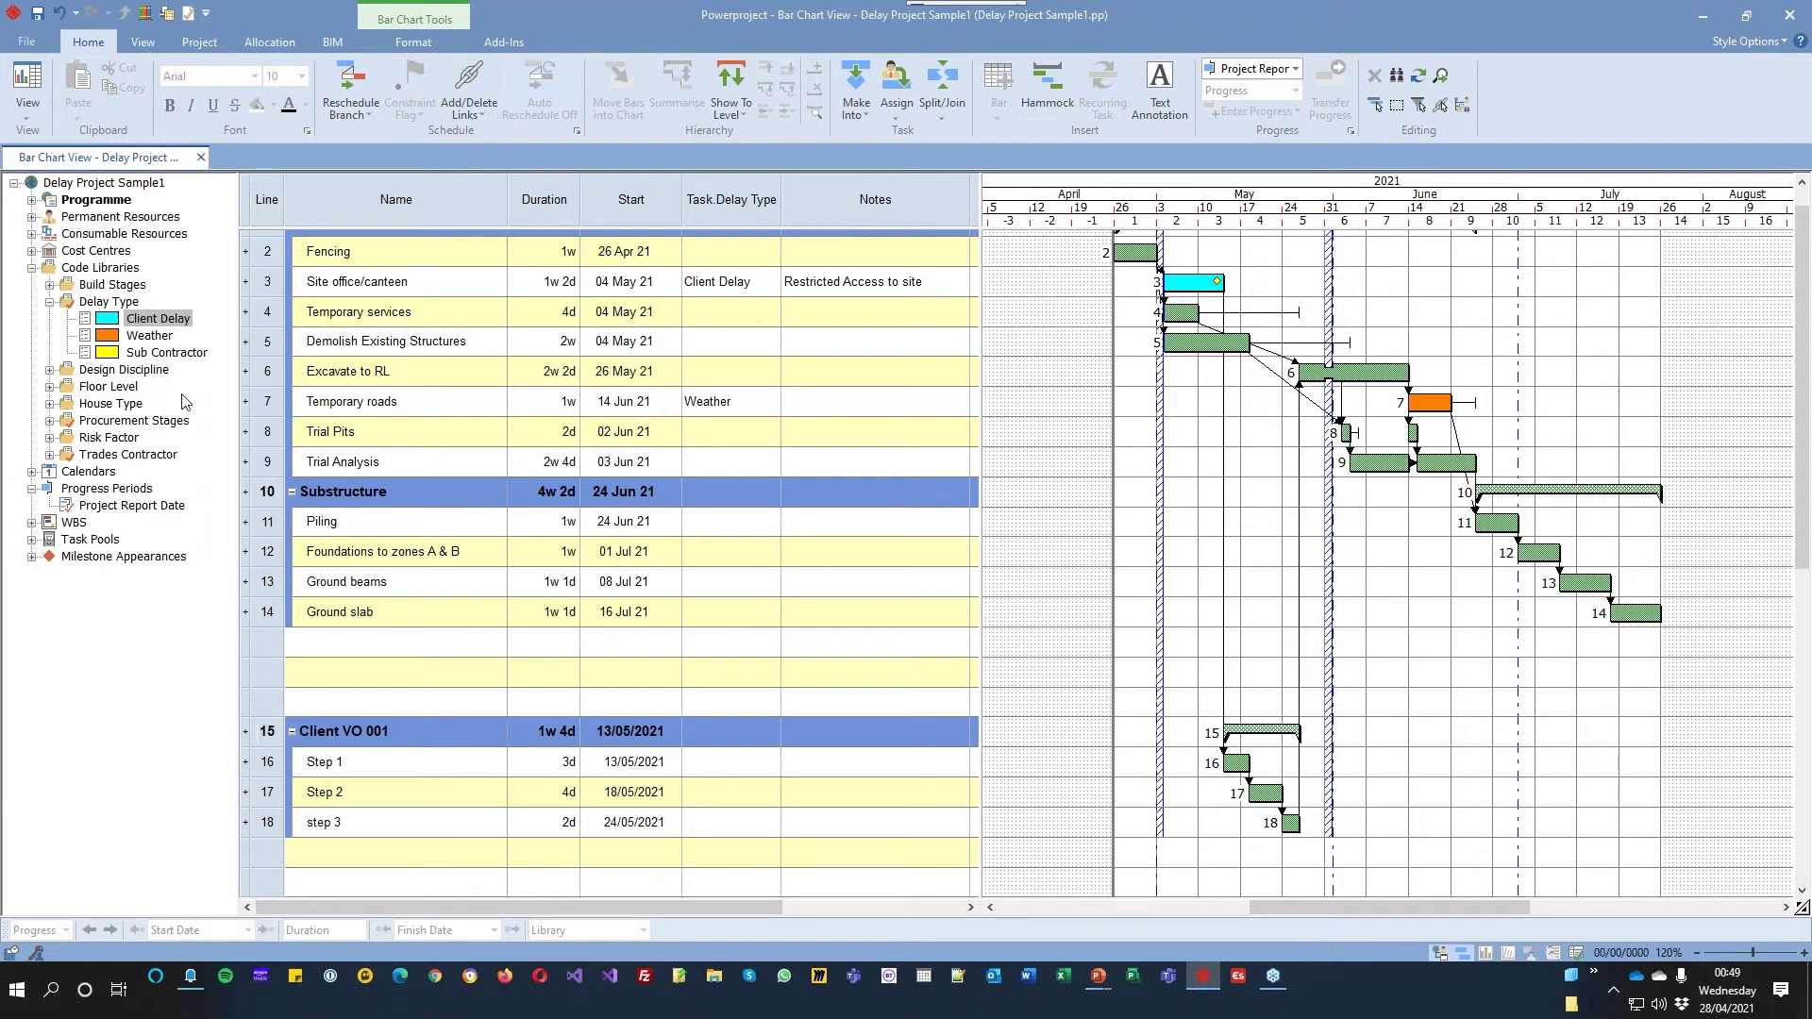
# Expand the Programme branch in the project tree and collapse the Site Establishment and Substructure summaries in the bar chart
pyautogui.click(32, 200)
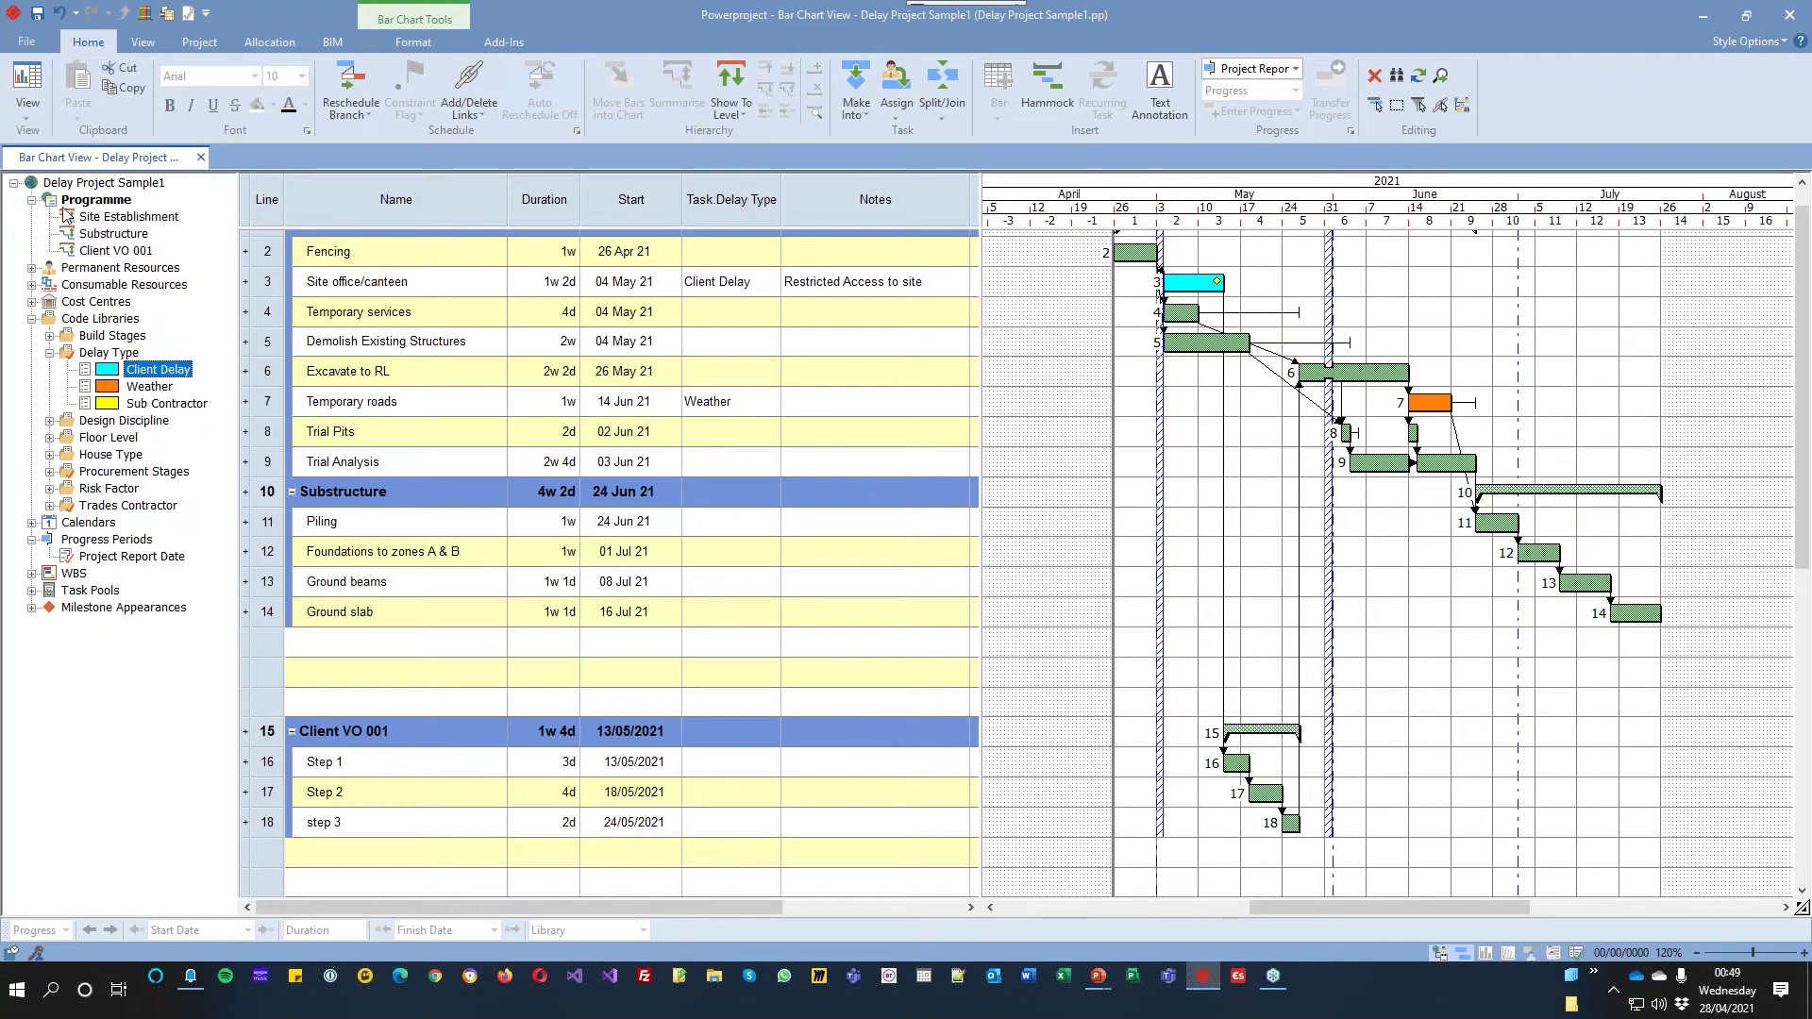
pyautogui.scroll(1, 430, 359)
pyautogui.click(292, 247)
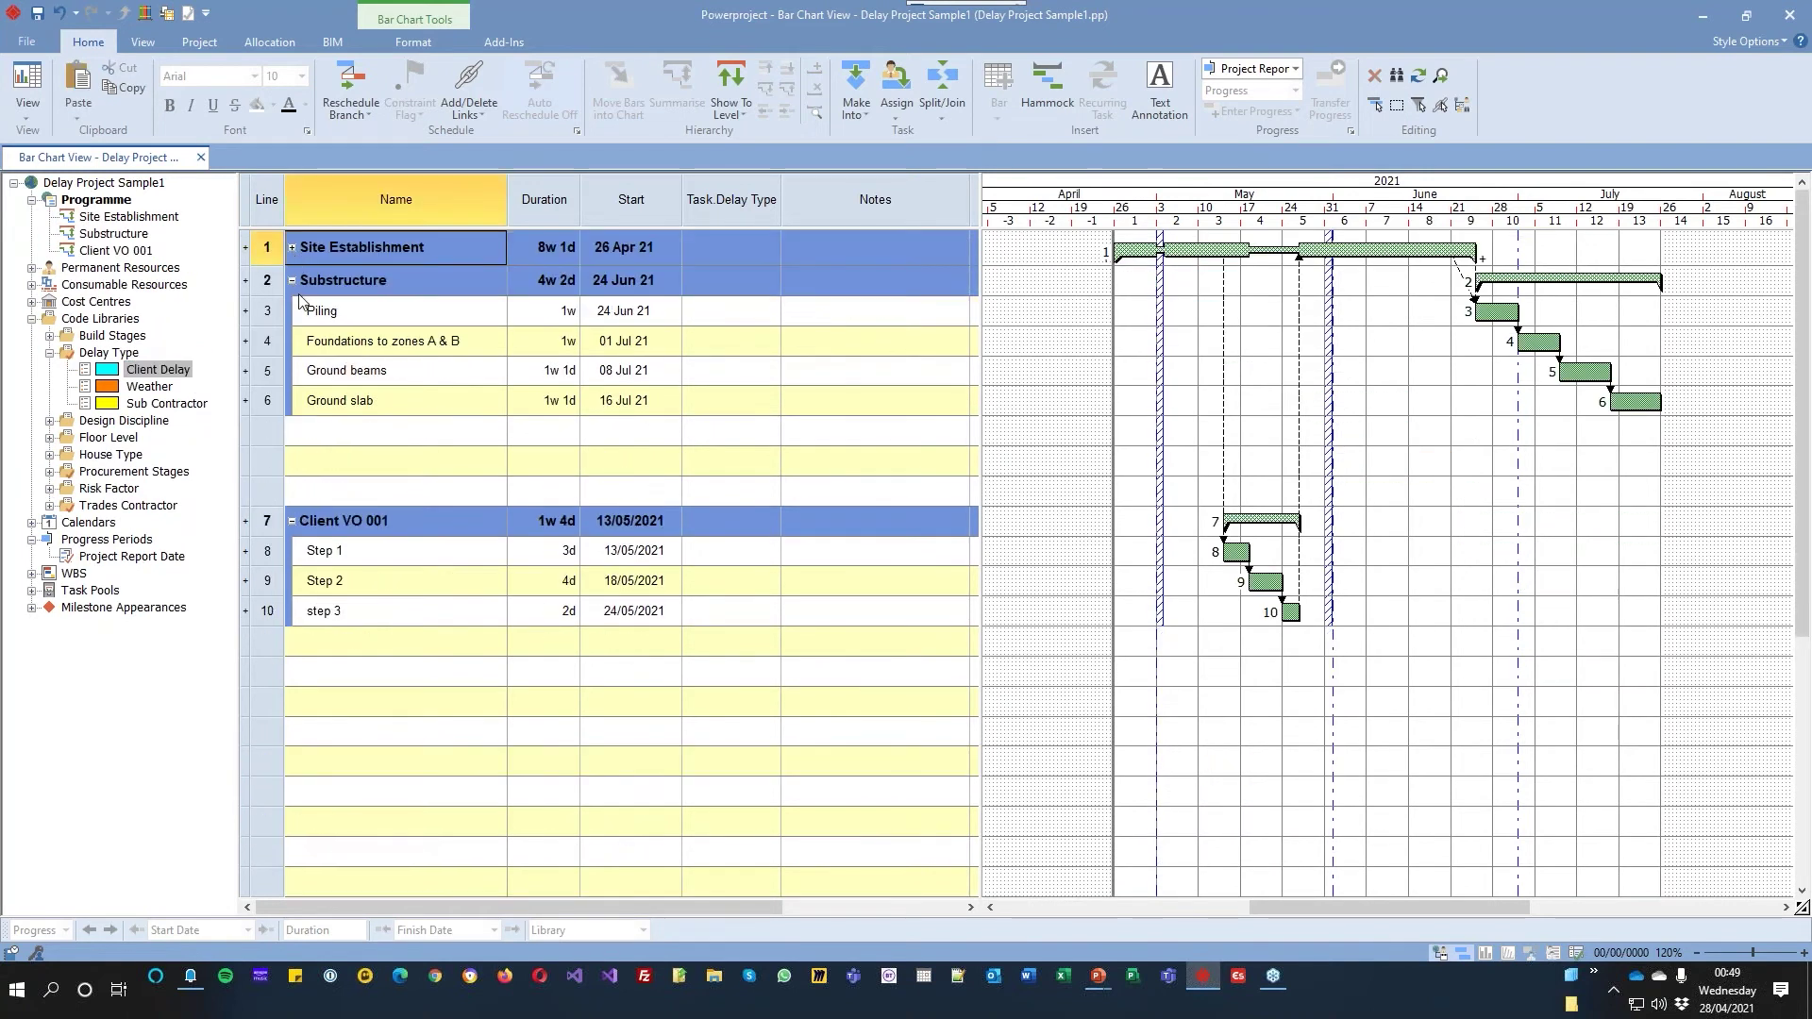
pyautogui.click(292, 281)
# Summarise Site Establishment and Substructure under a new parent summary named "Project"
pyautogui.moveTo(274, 251); pyautogui.dragTo(274, 271)
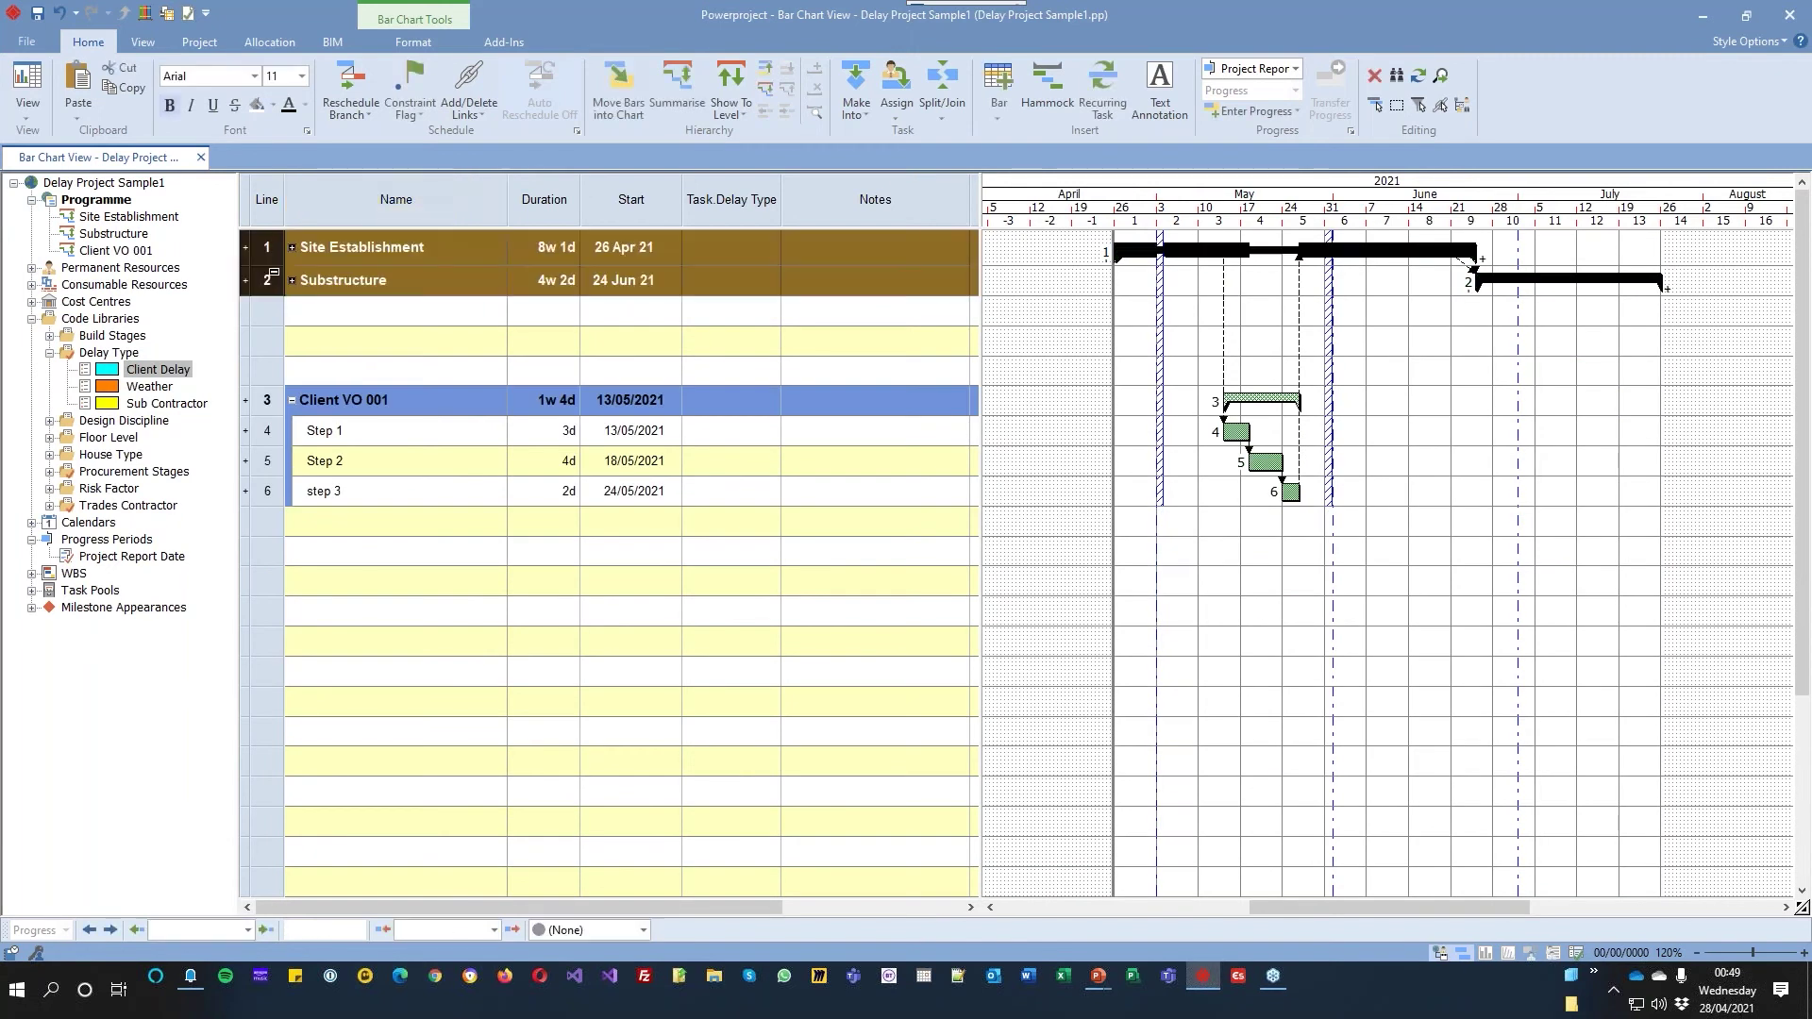
pyautogui.click(678, 89)
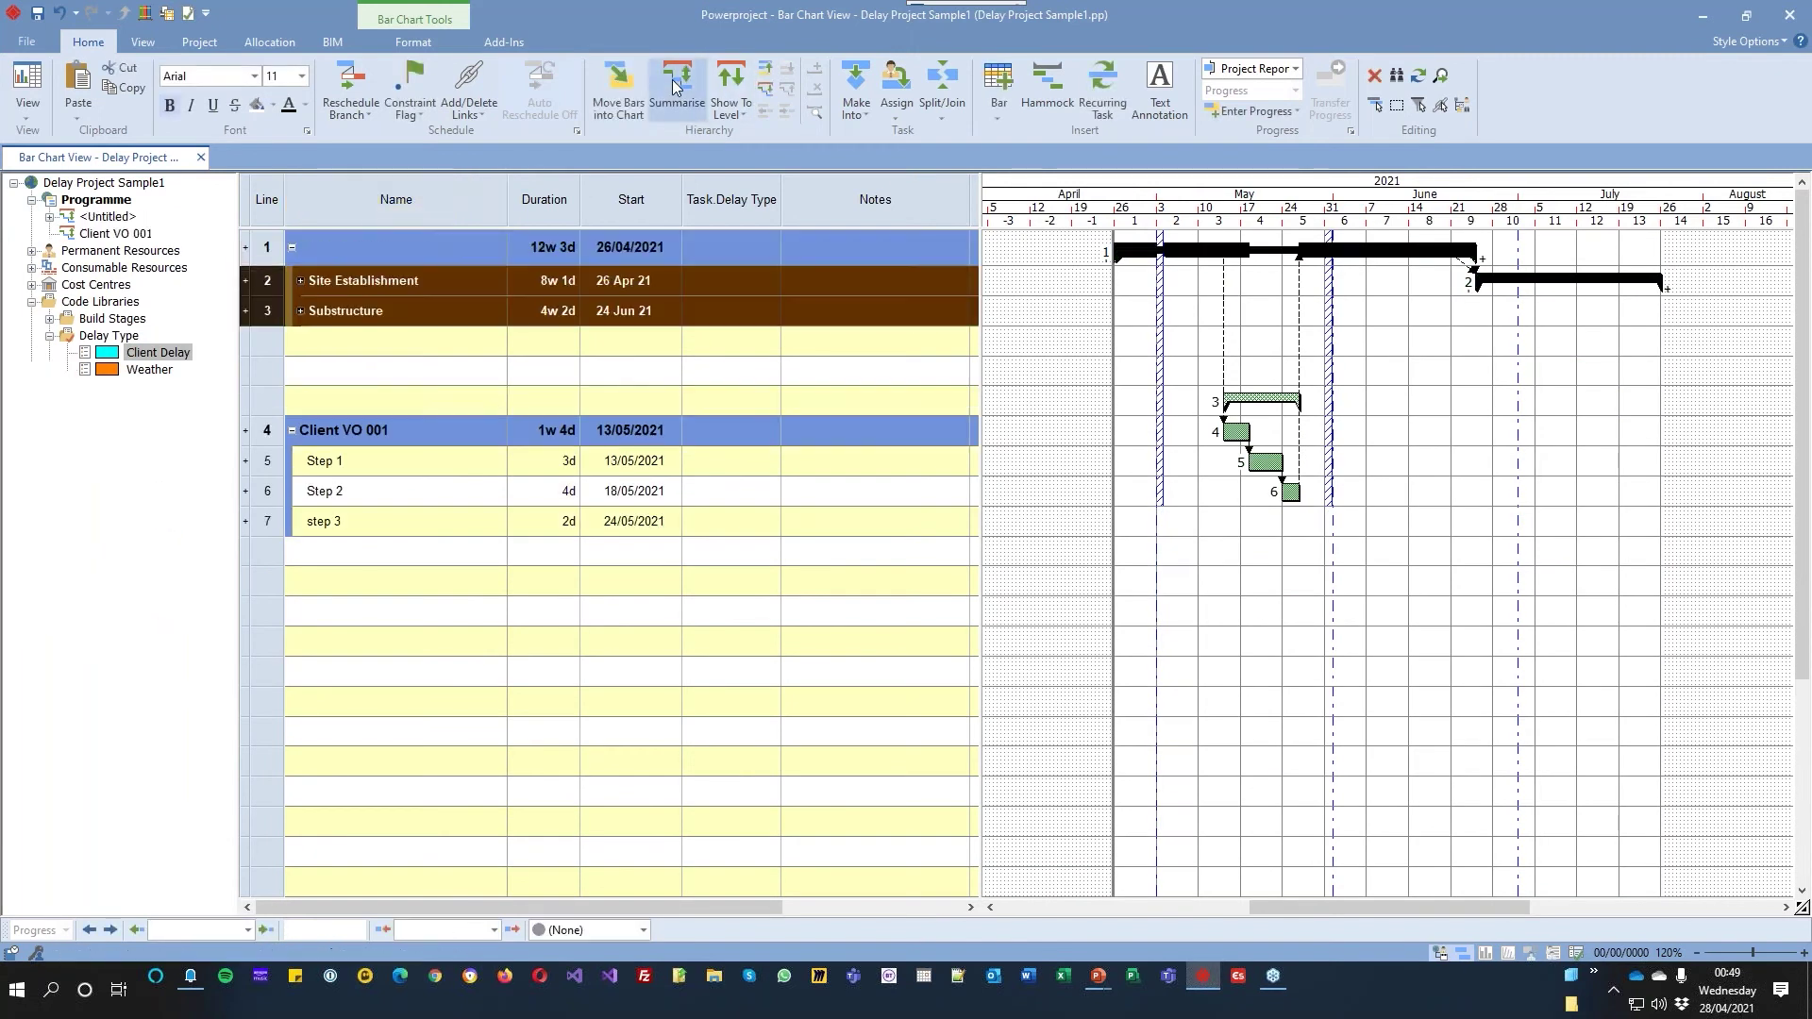
pyautogui.click(443, 251)
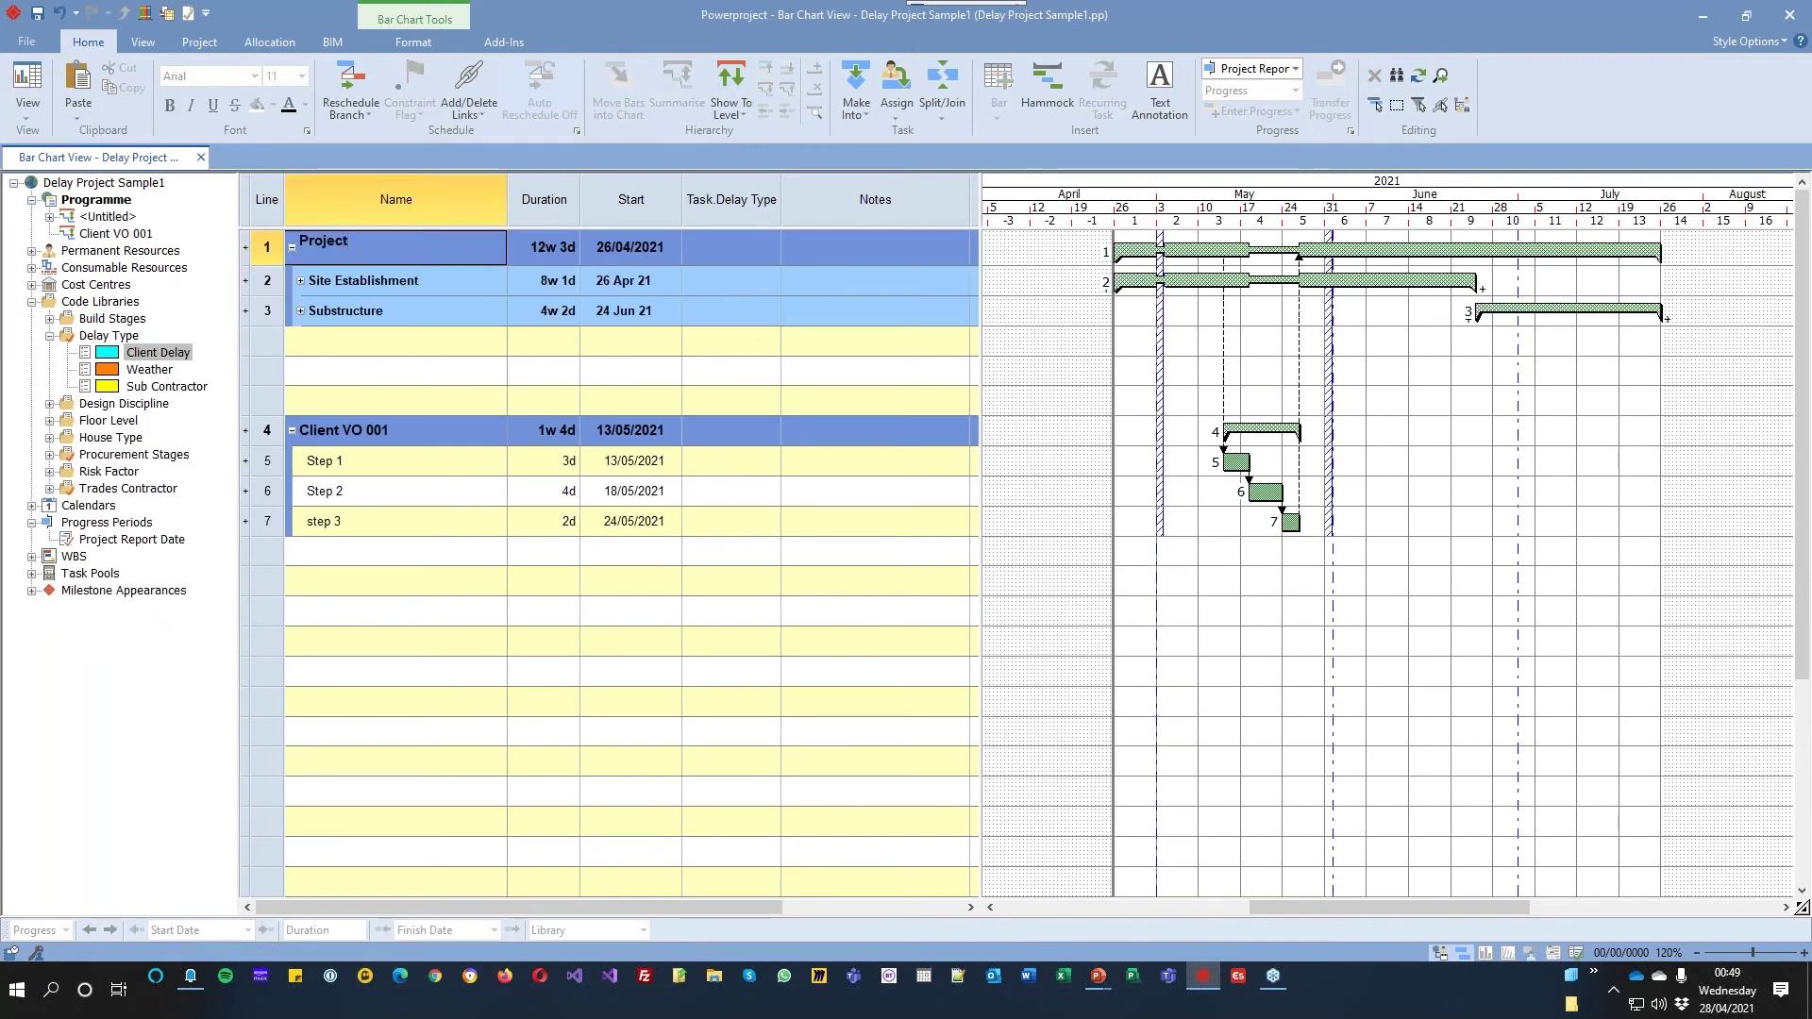
pyautogui.press('Return')
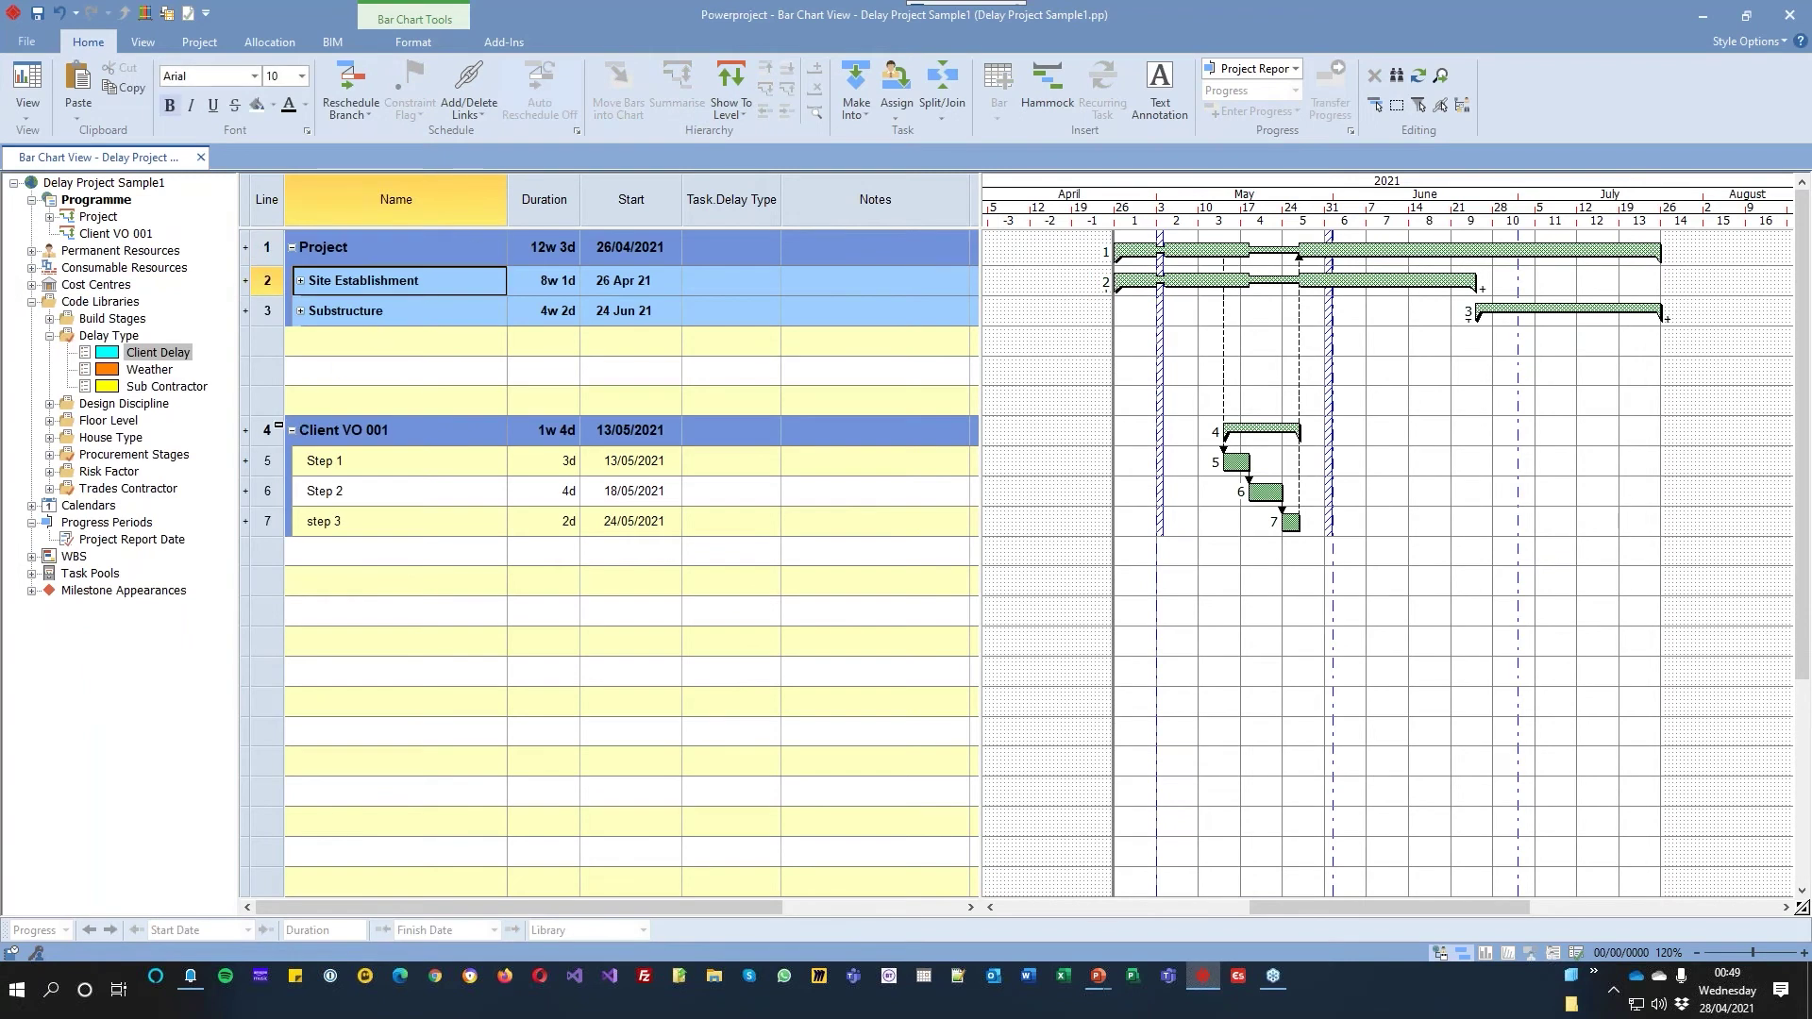
# Summarise Client VO 001 and its three steps under a new parent summary named "VO"
pyautogui.moveTo(267, 430); pyautogui.dragTo(267, 521)
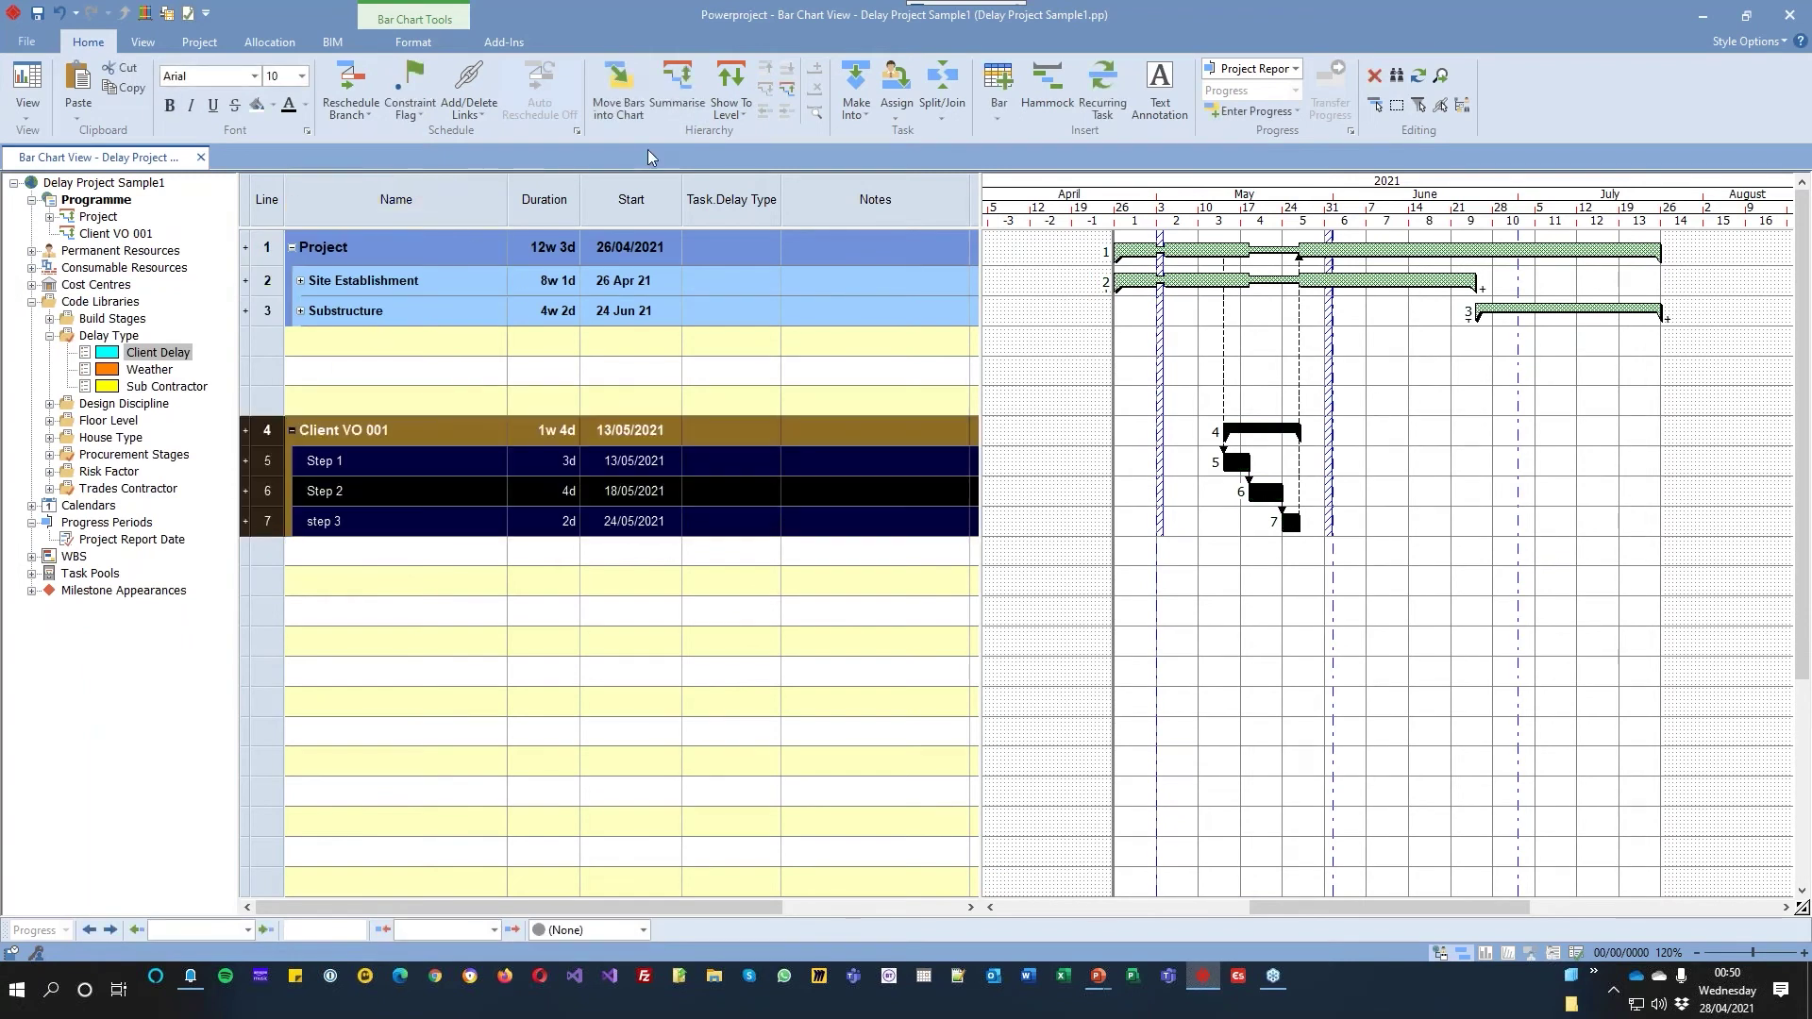
pyautogui.click(684, 80)
pyautogui.click(368, 429)
pyautogui.write('VO')
pyautogui.press('Return')
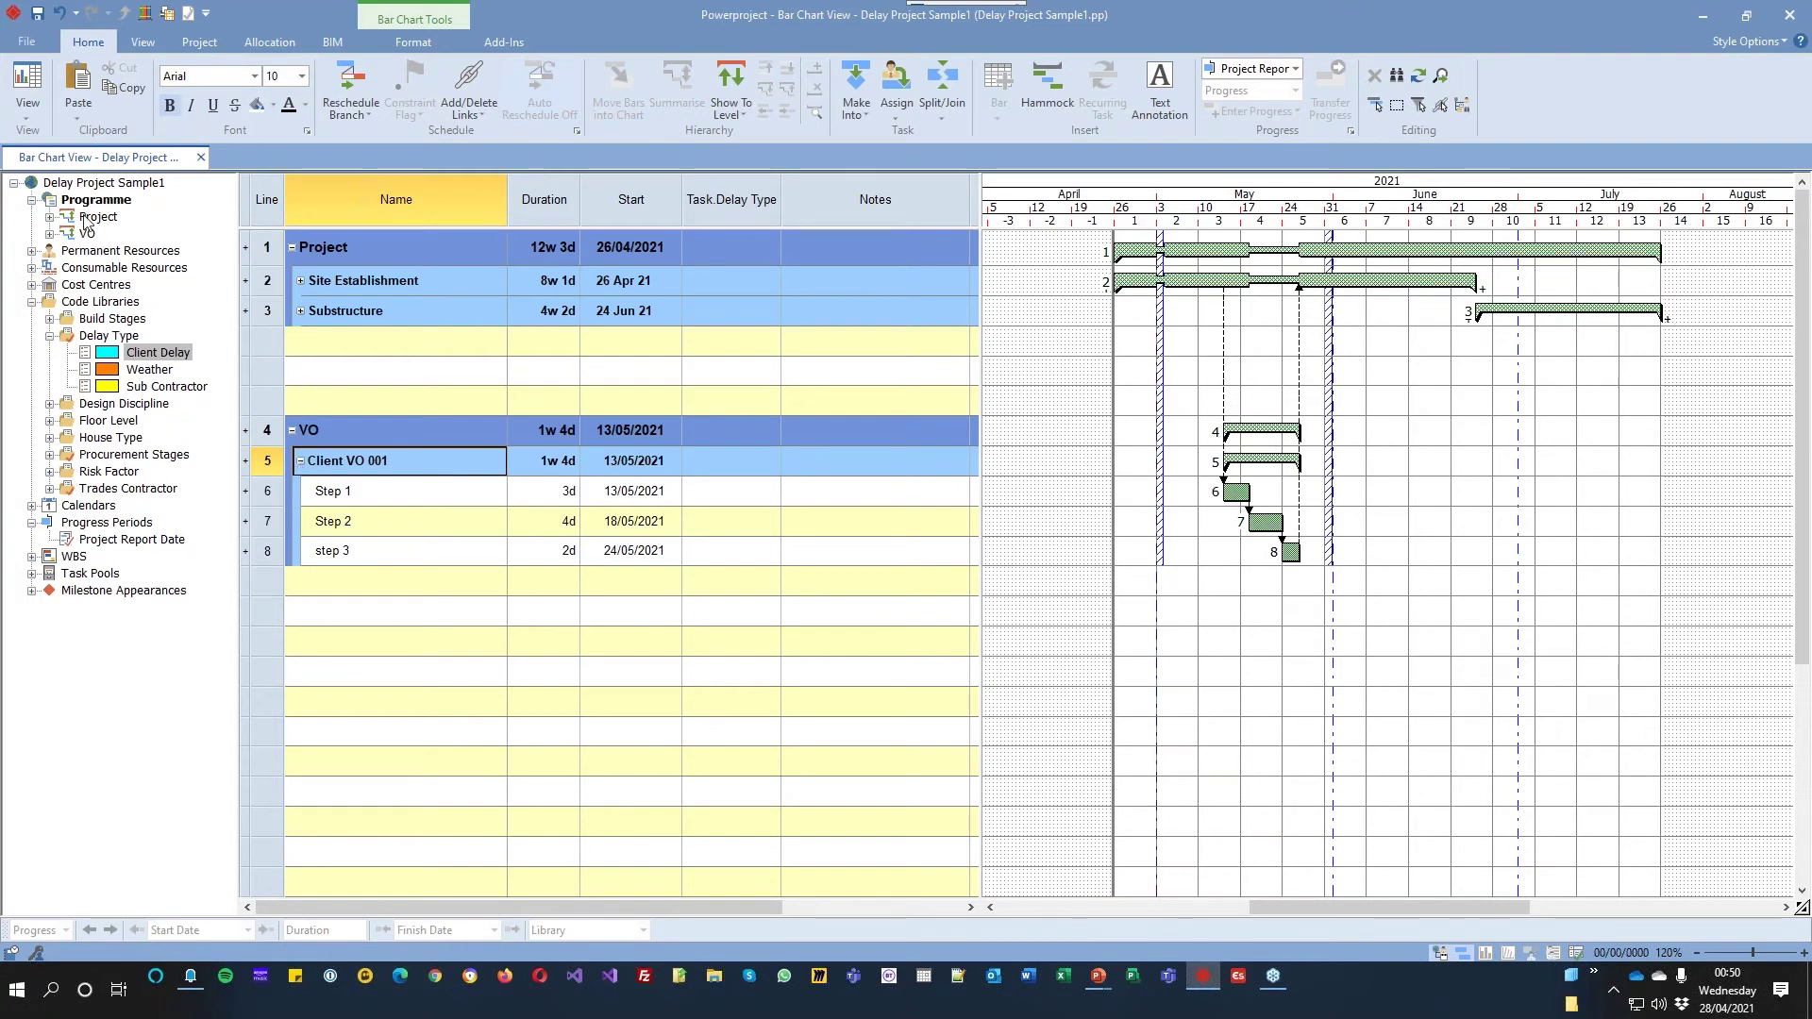
# Expand the VO and Project branches in the project tree and the Site Establishment summary in the bar chart
pyautogui.click(49, 233)
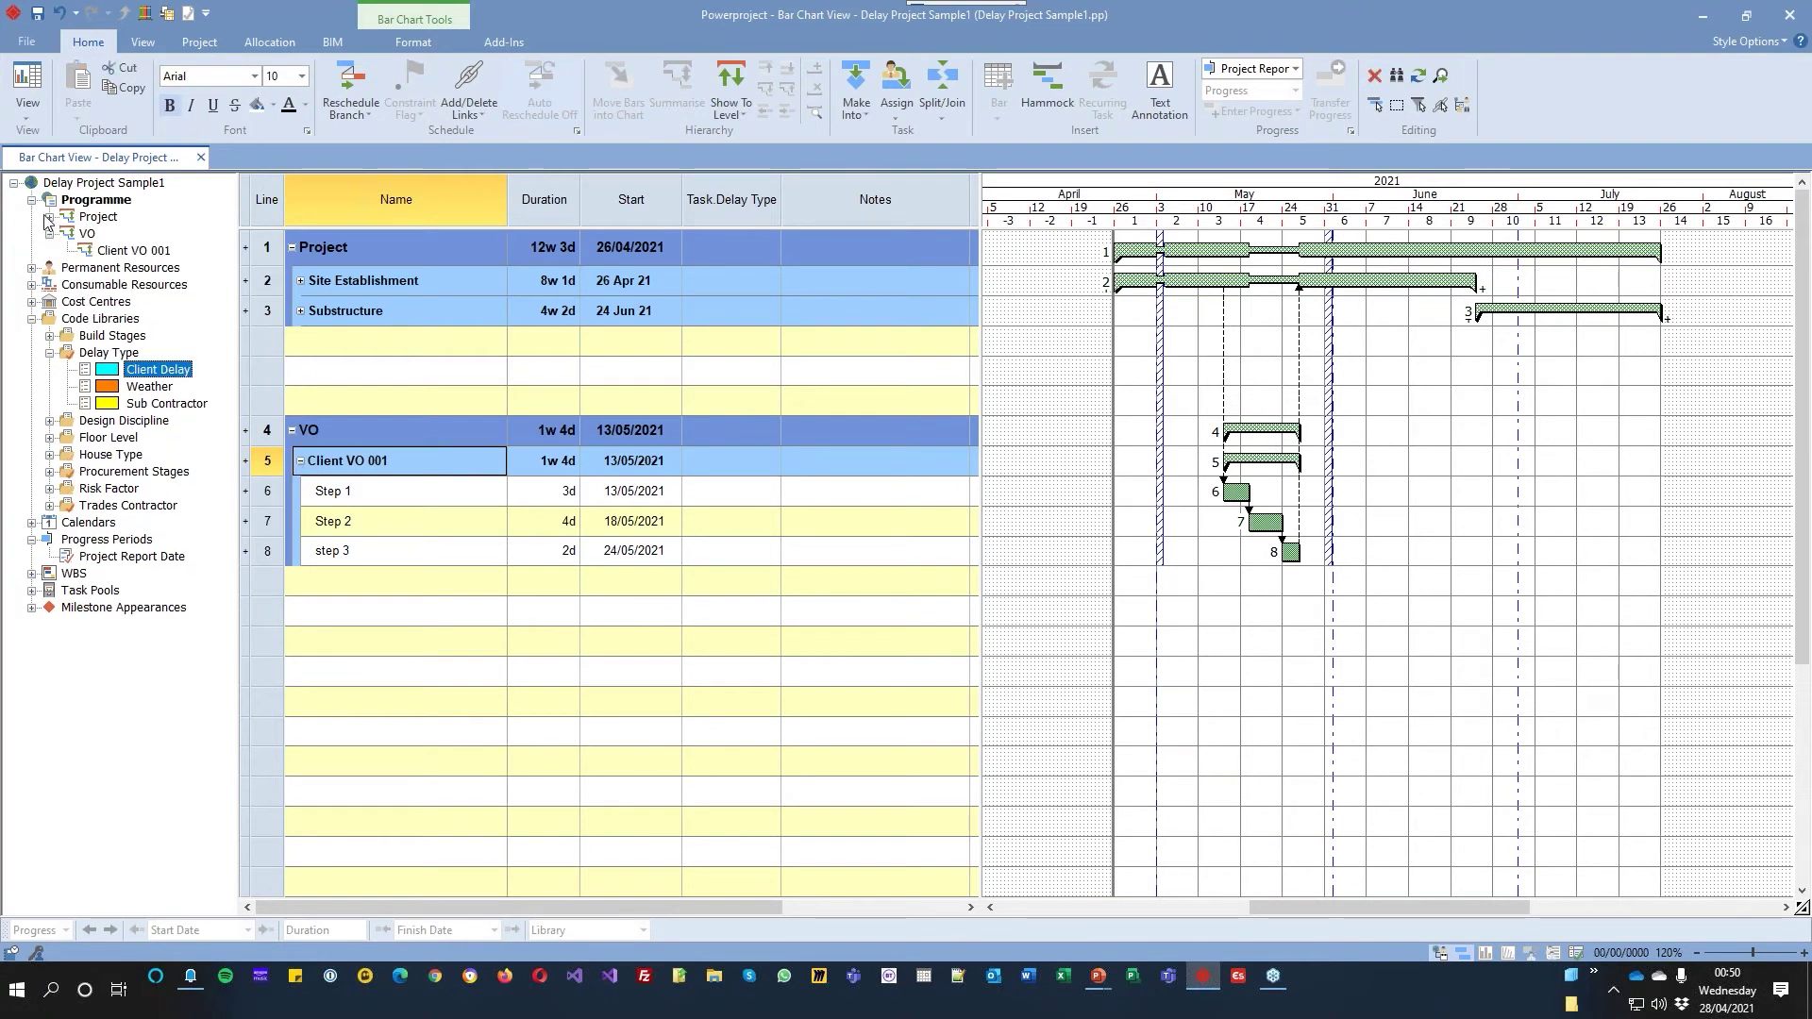
pyautogui.click(49, 216)
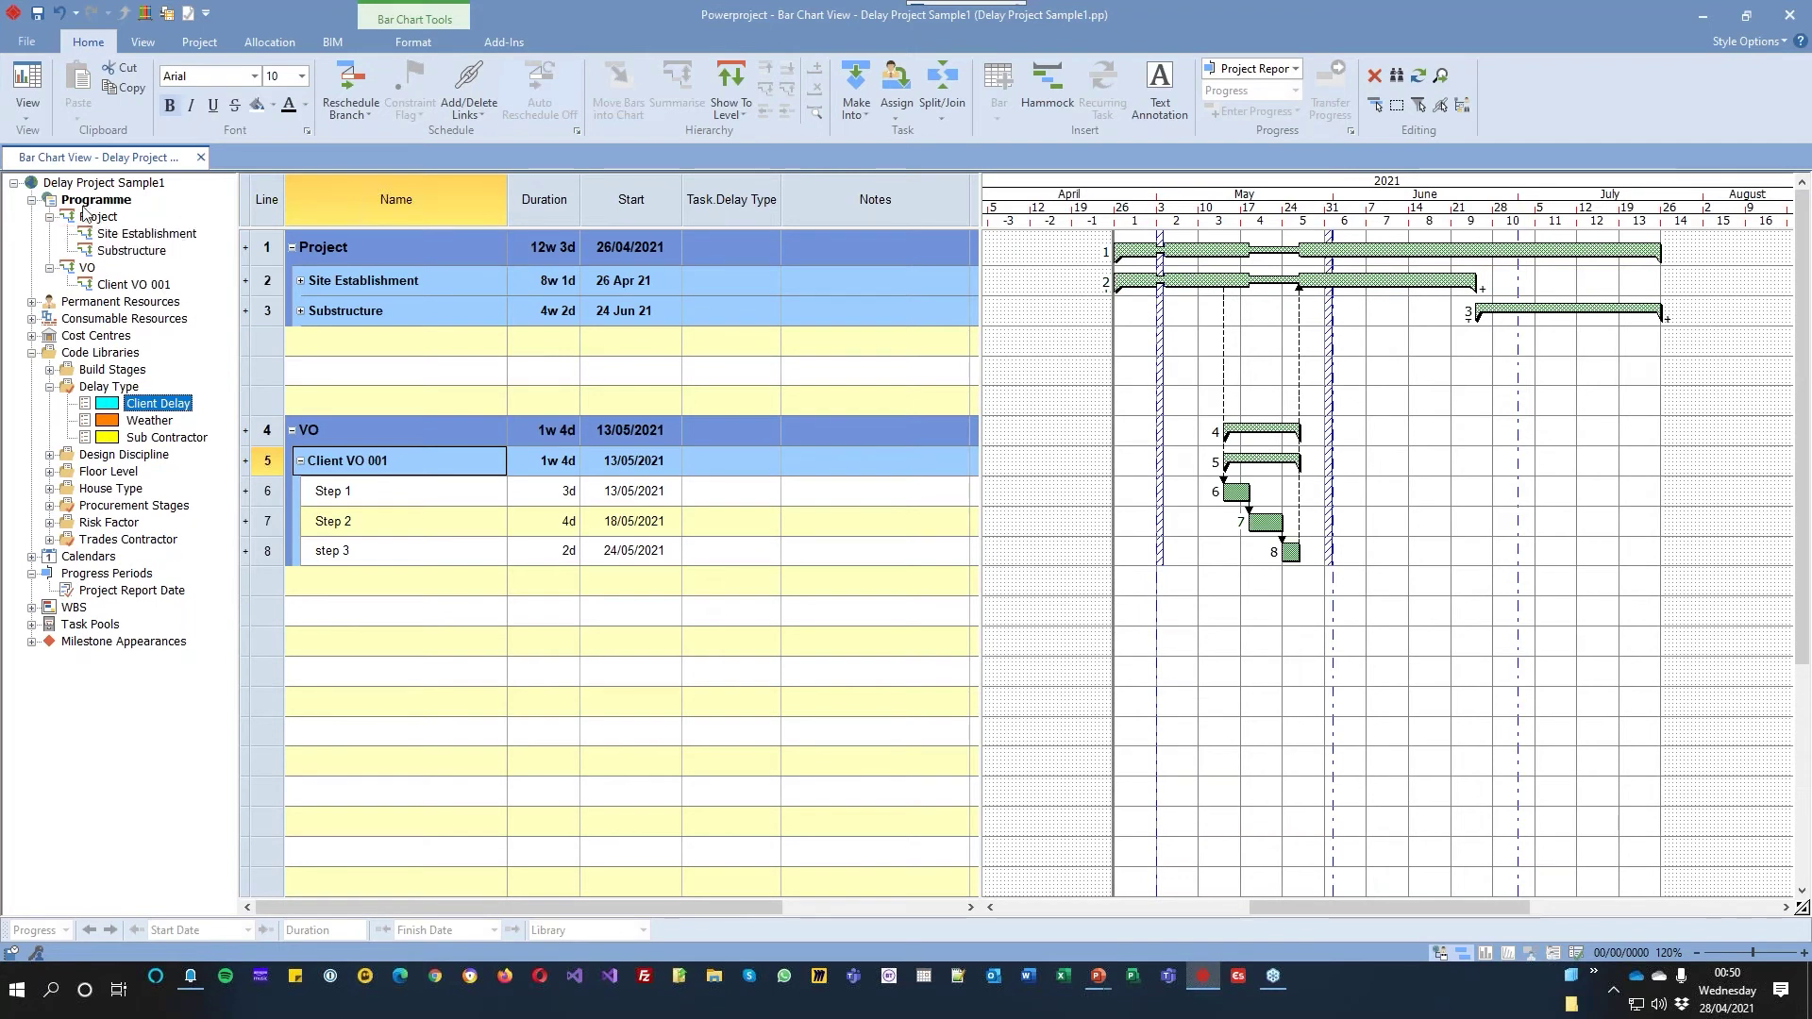
pyautogui.click(1335, 410)
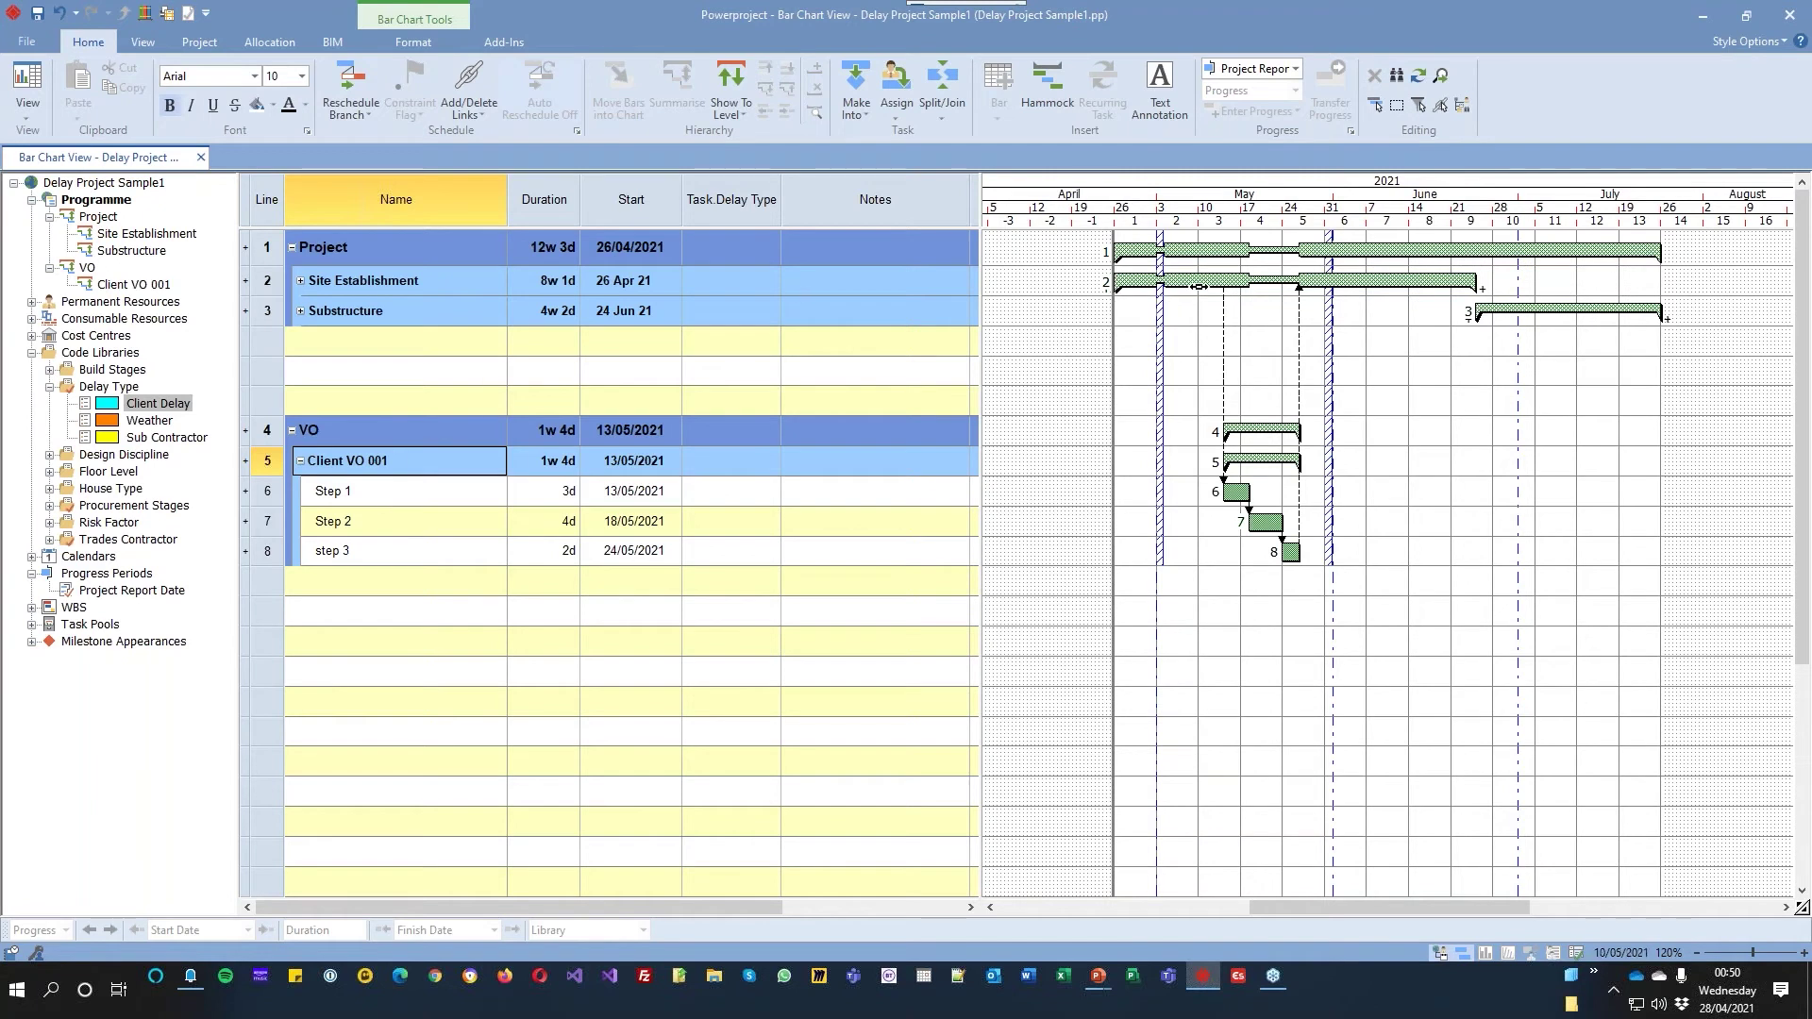
pyautogui.click(1203, 281)
pyautogui.doubleClick(1203, 280)
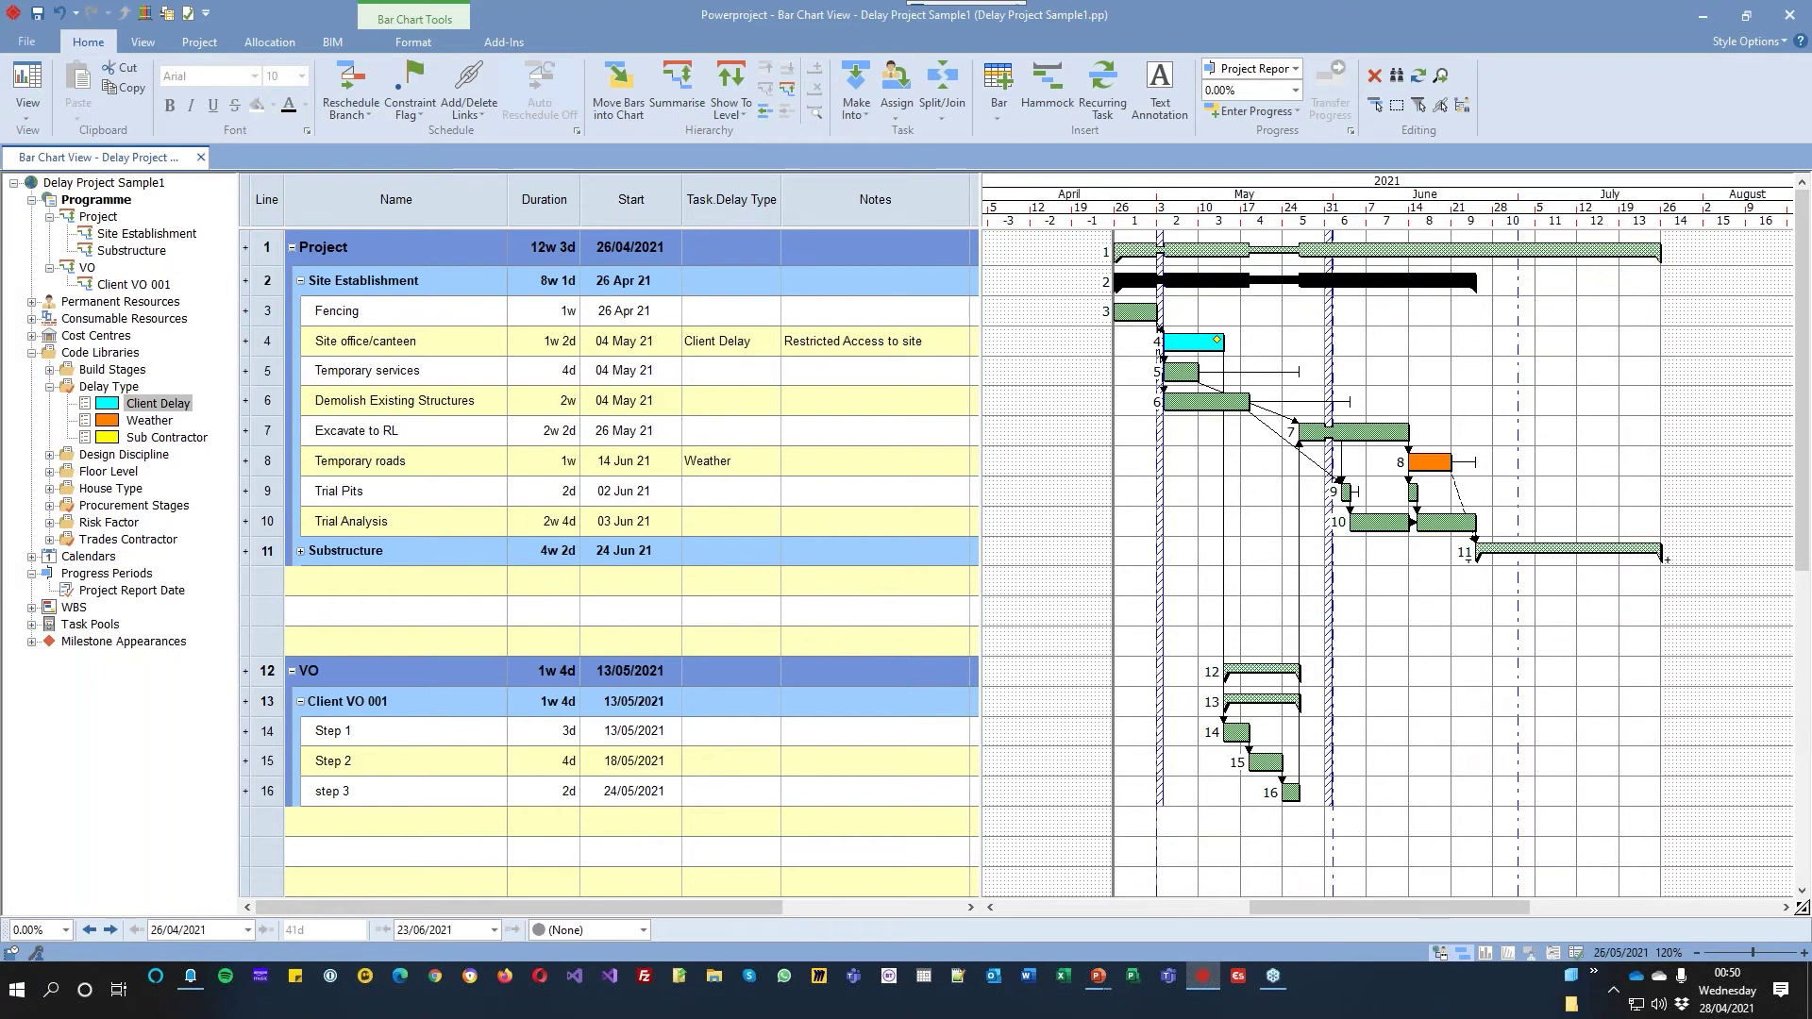
# Hide the grid lines and the blue hatched date bands in the bar chart so the task links are easier to see
pyautogui.click(1223, 441)
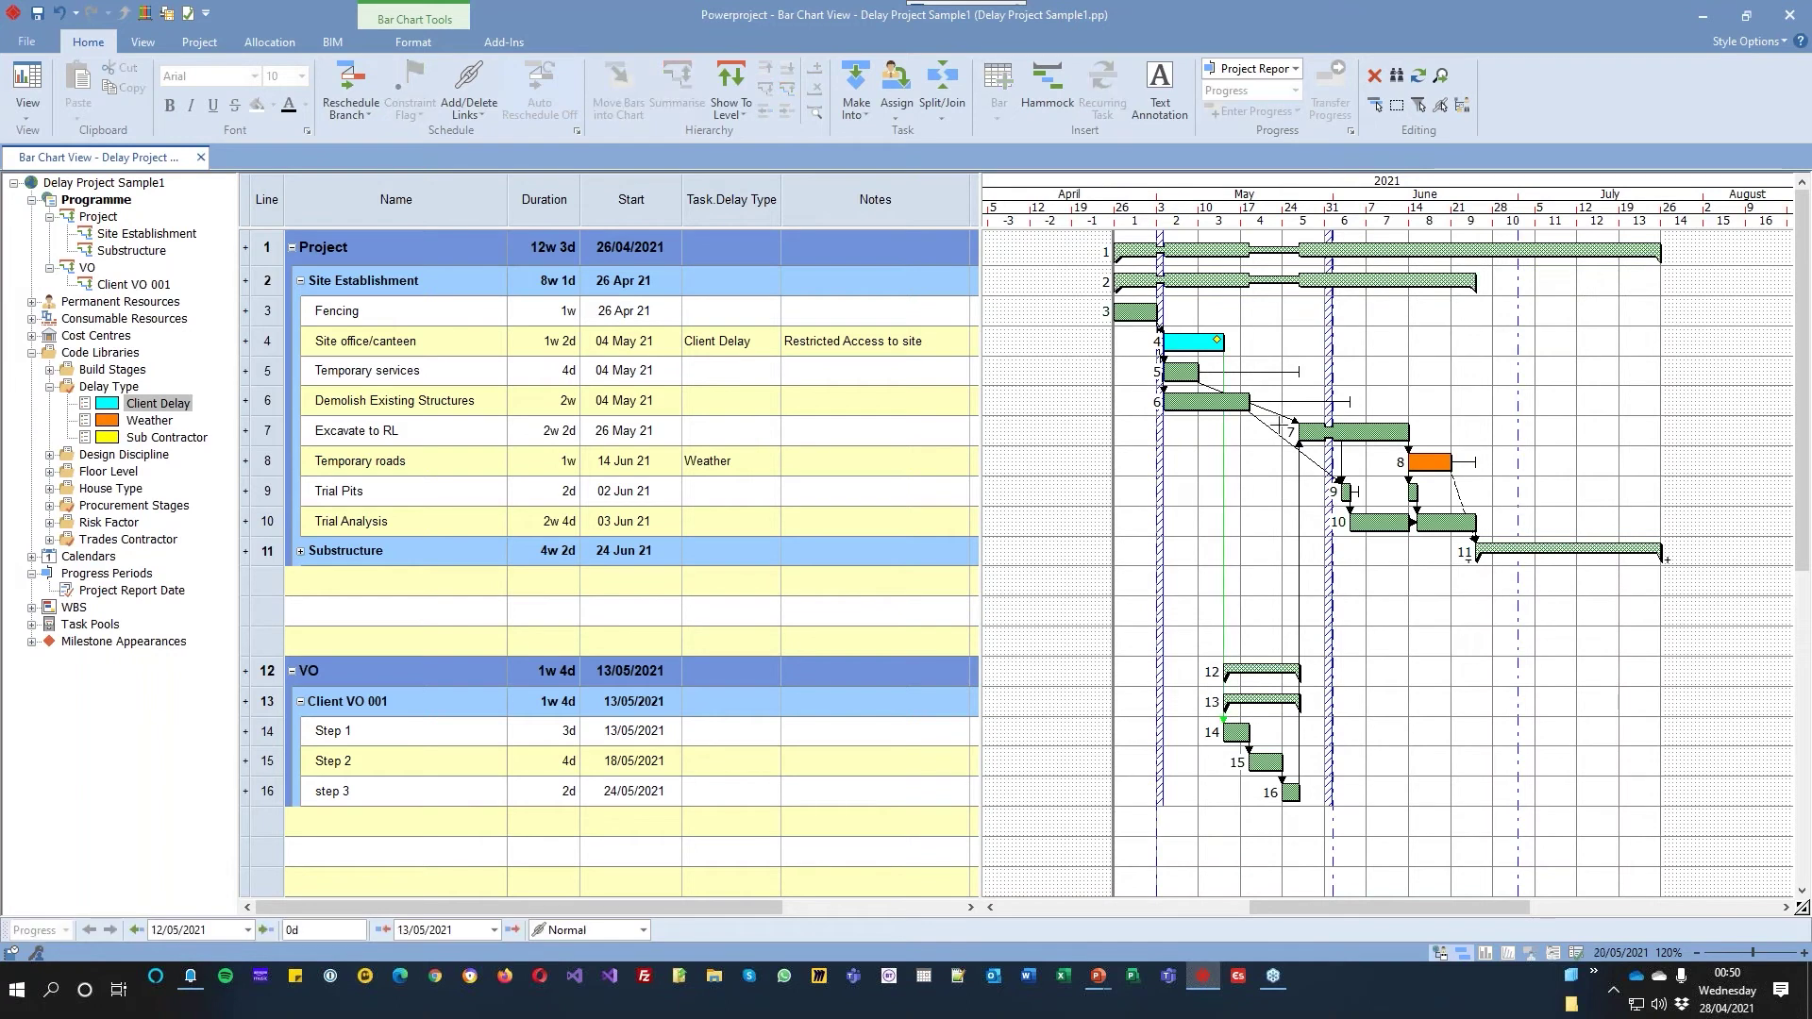
pyautogui.click(1299, 524)
pyautogui.click(1439, 704)
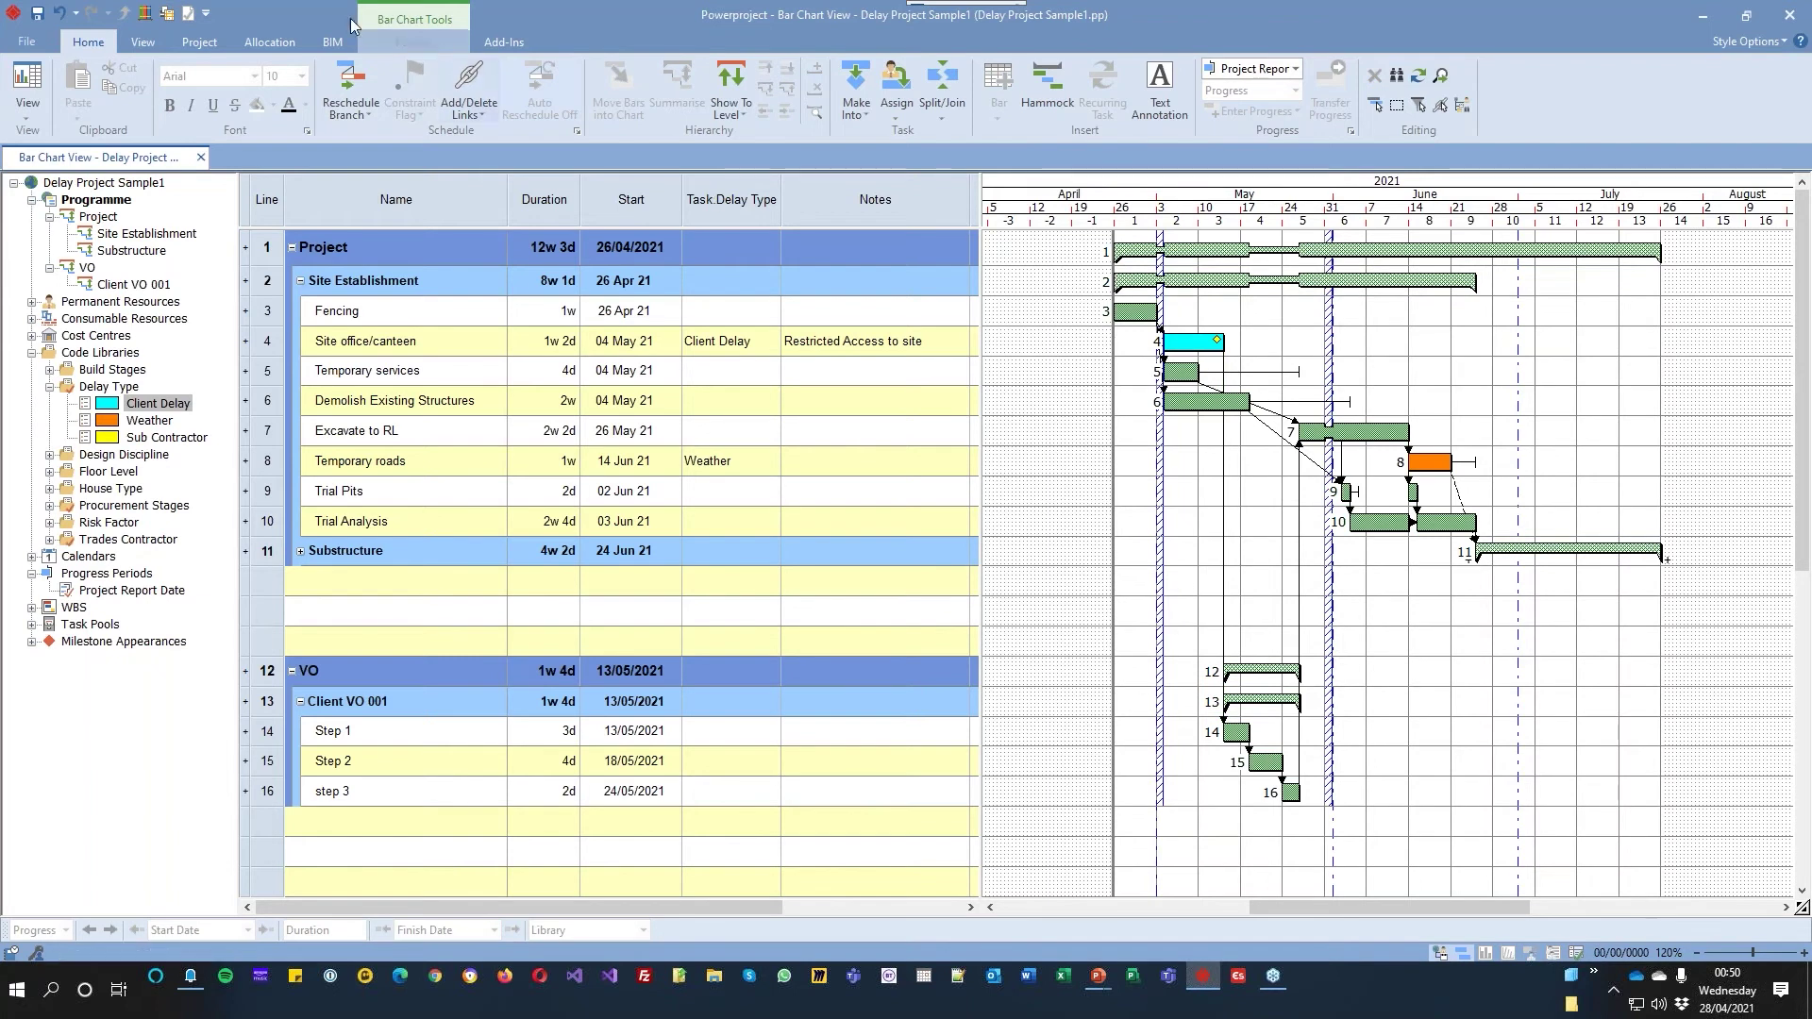
pyautogui.click(414, 41)
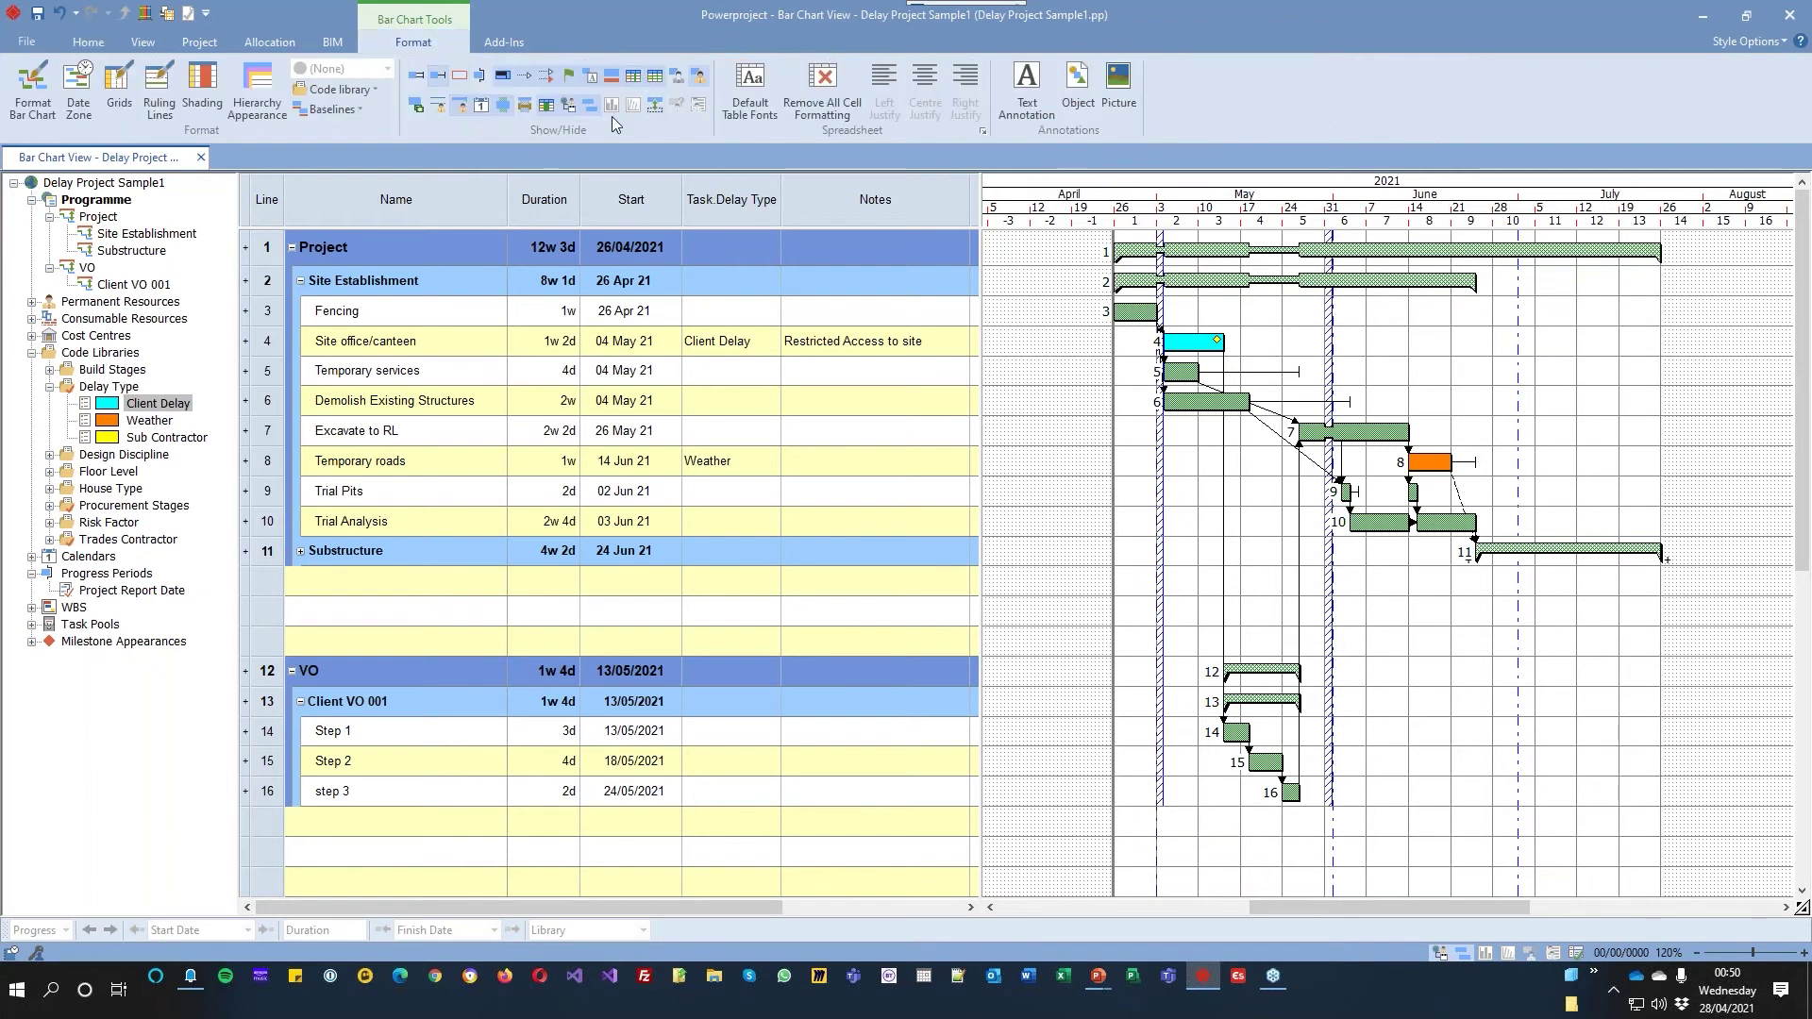
pyautogui.click(661, 77)
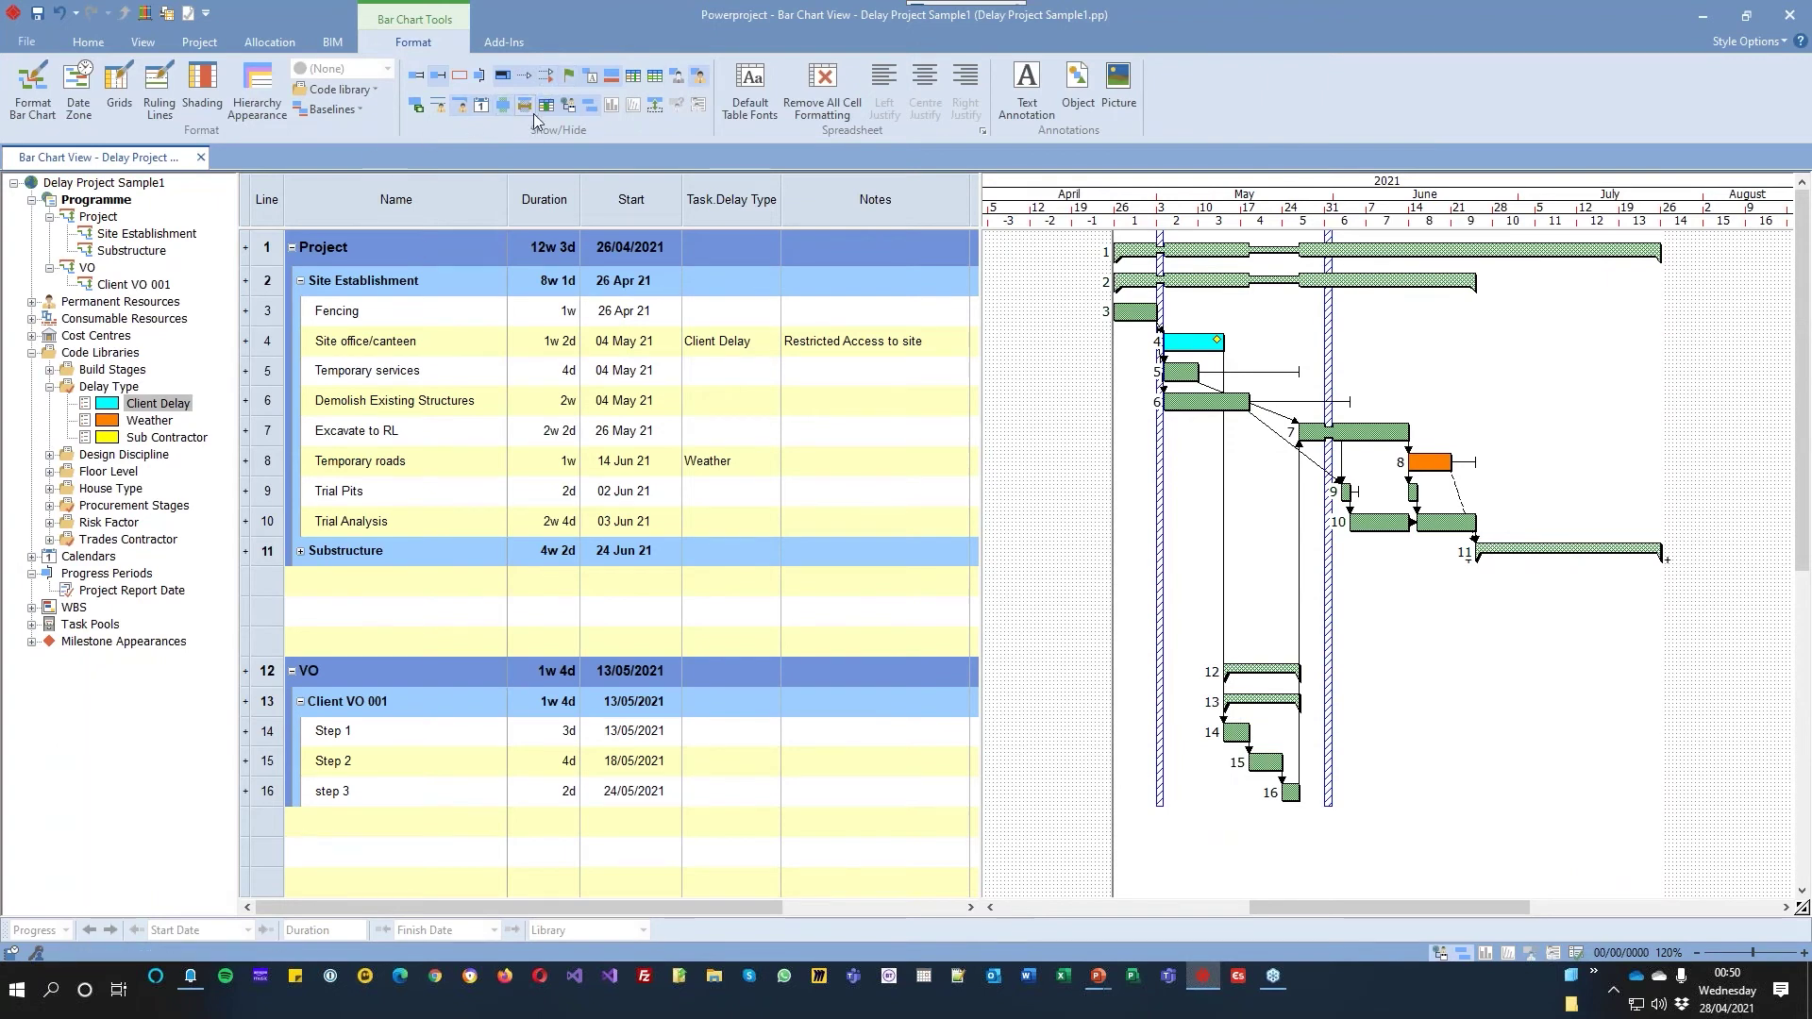
pyautogui.click(506, 105)
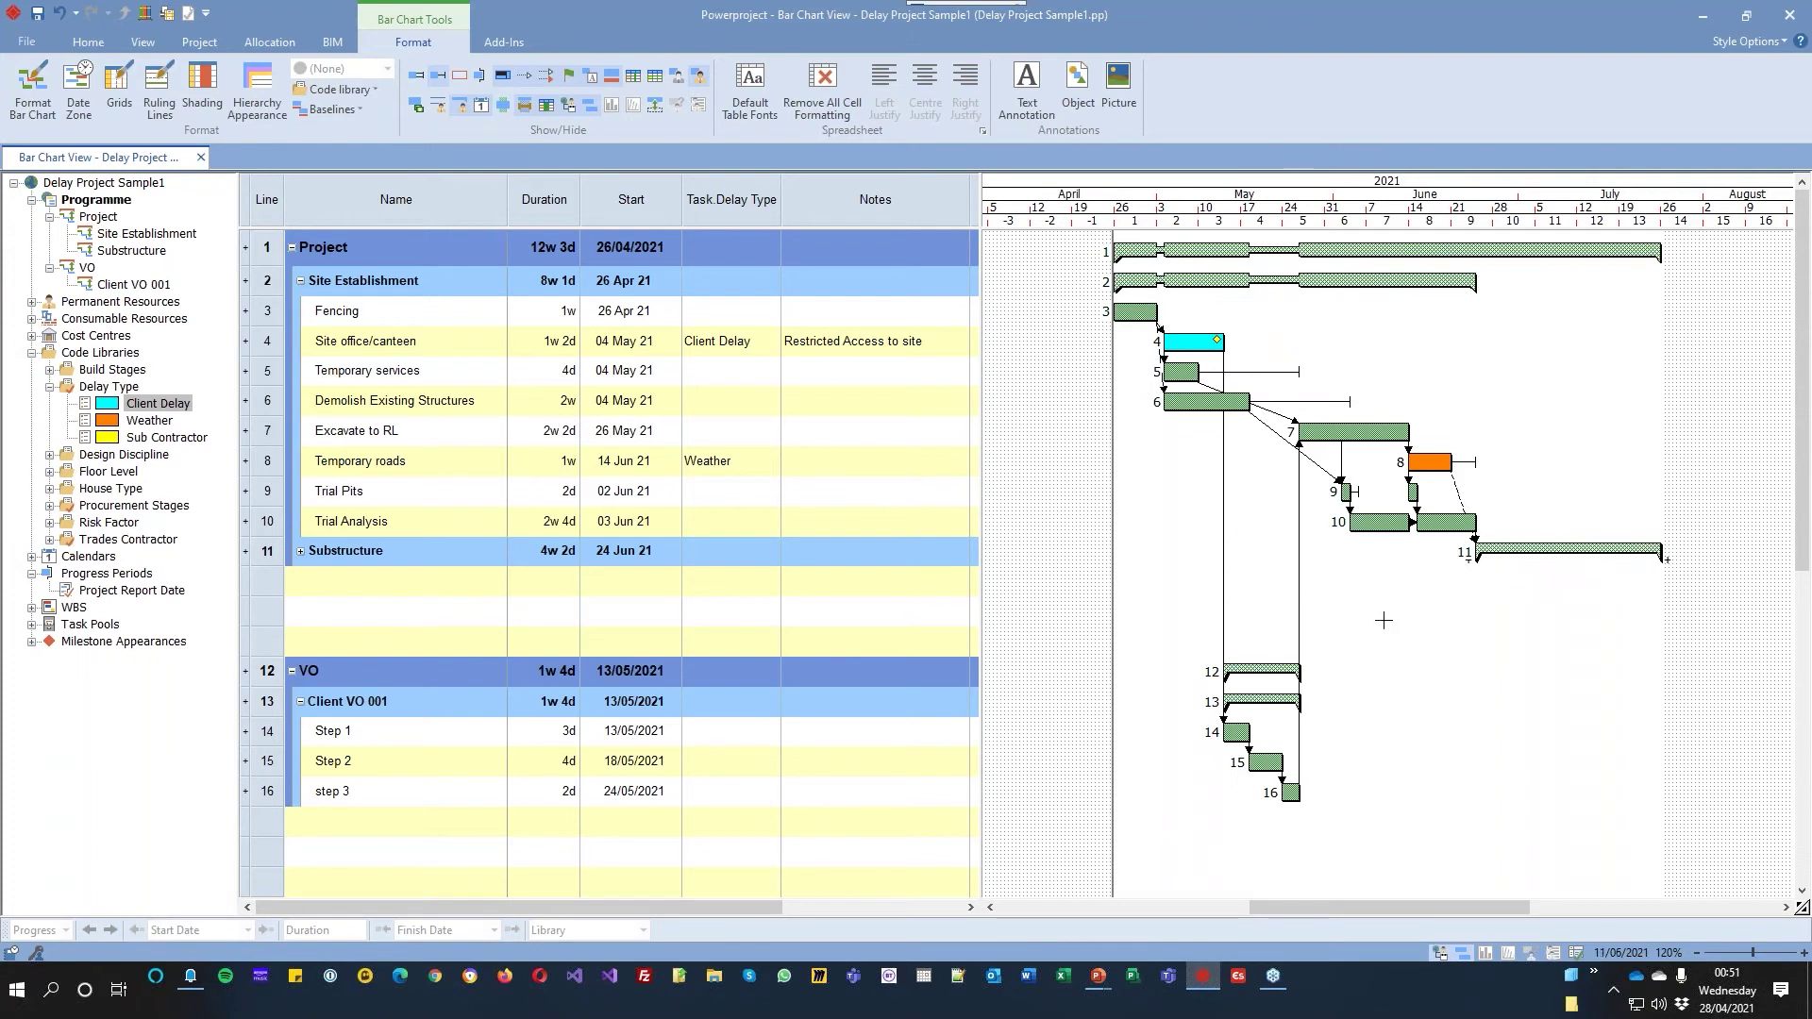
# Create a new link category named "Client Delay" in the Library Explorer
pyautogui.click(1300, 577)
pyautogui.click(1218, 585)
pyautogui.click(143, 13)
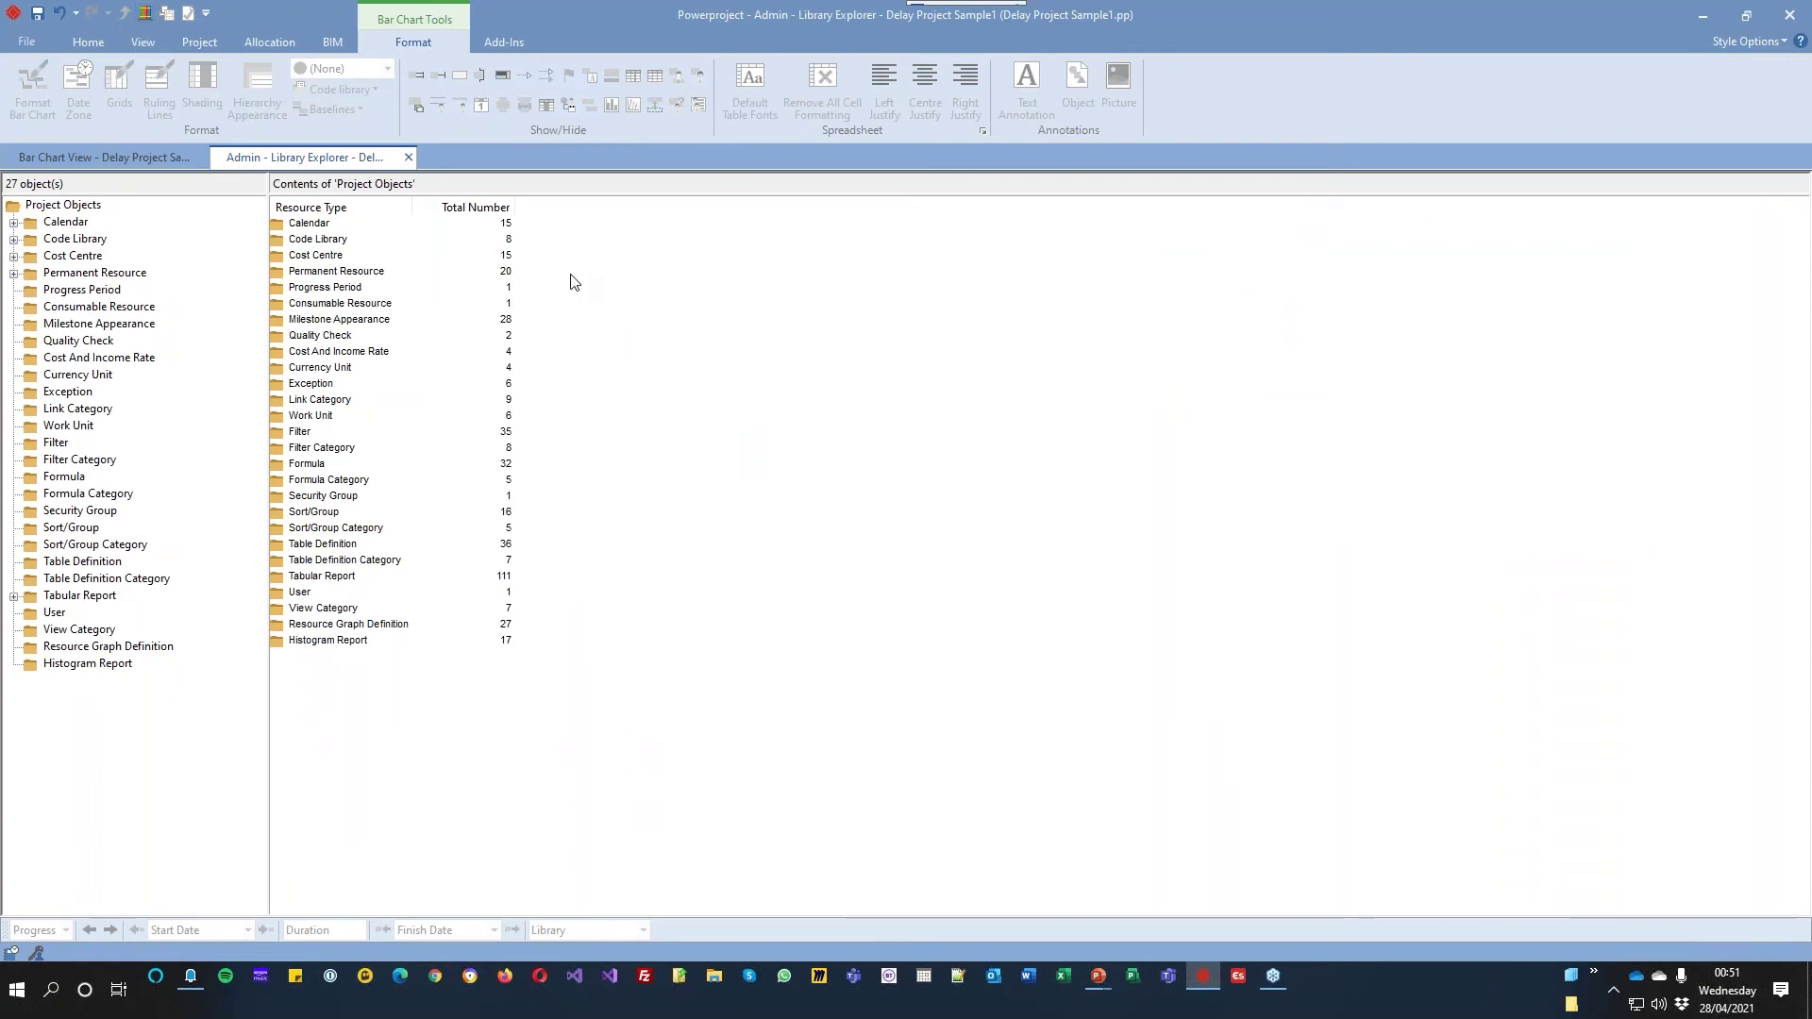
pyautogui.click(302, 401)
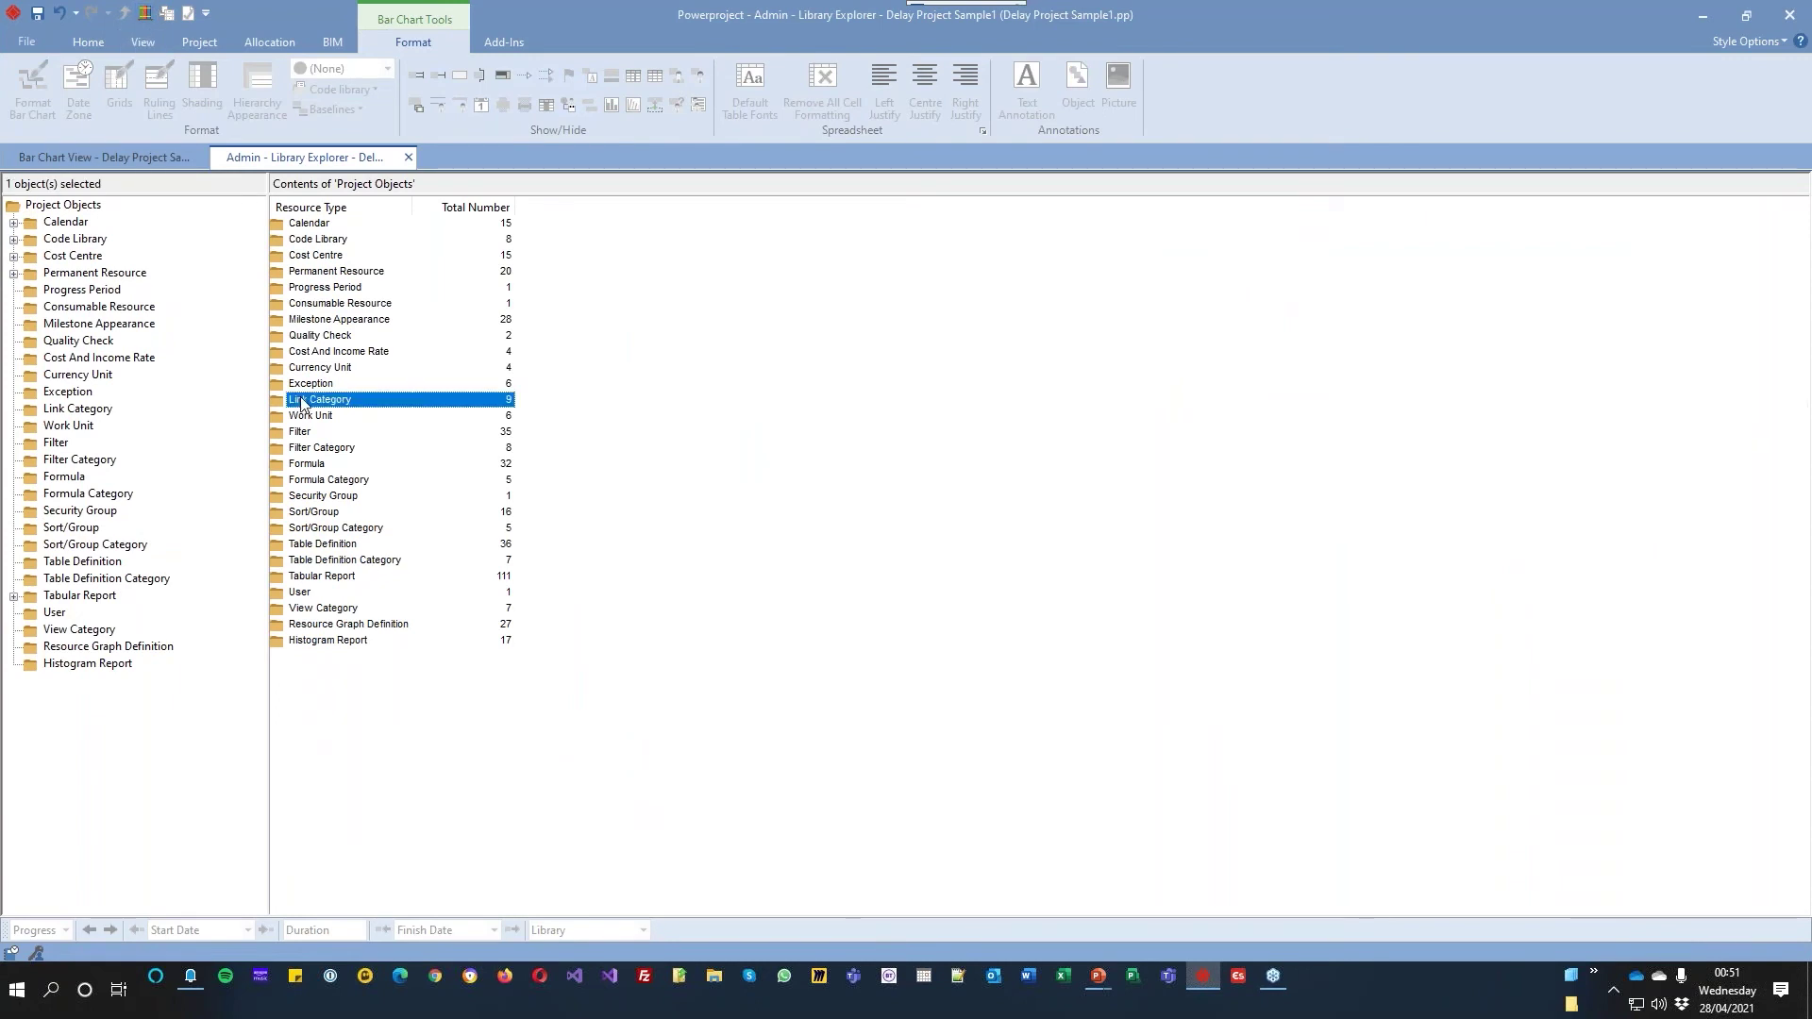
pyautogui.doubleClick(302, 401)
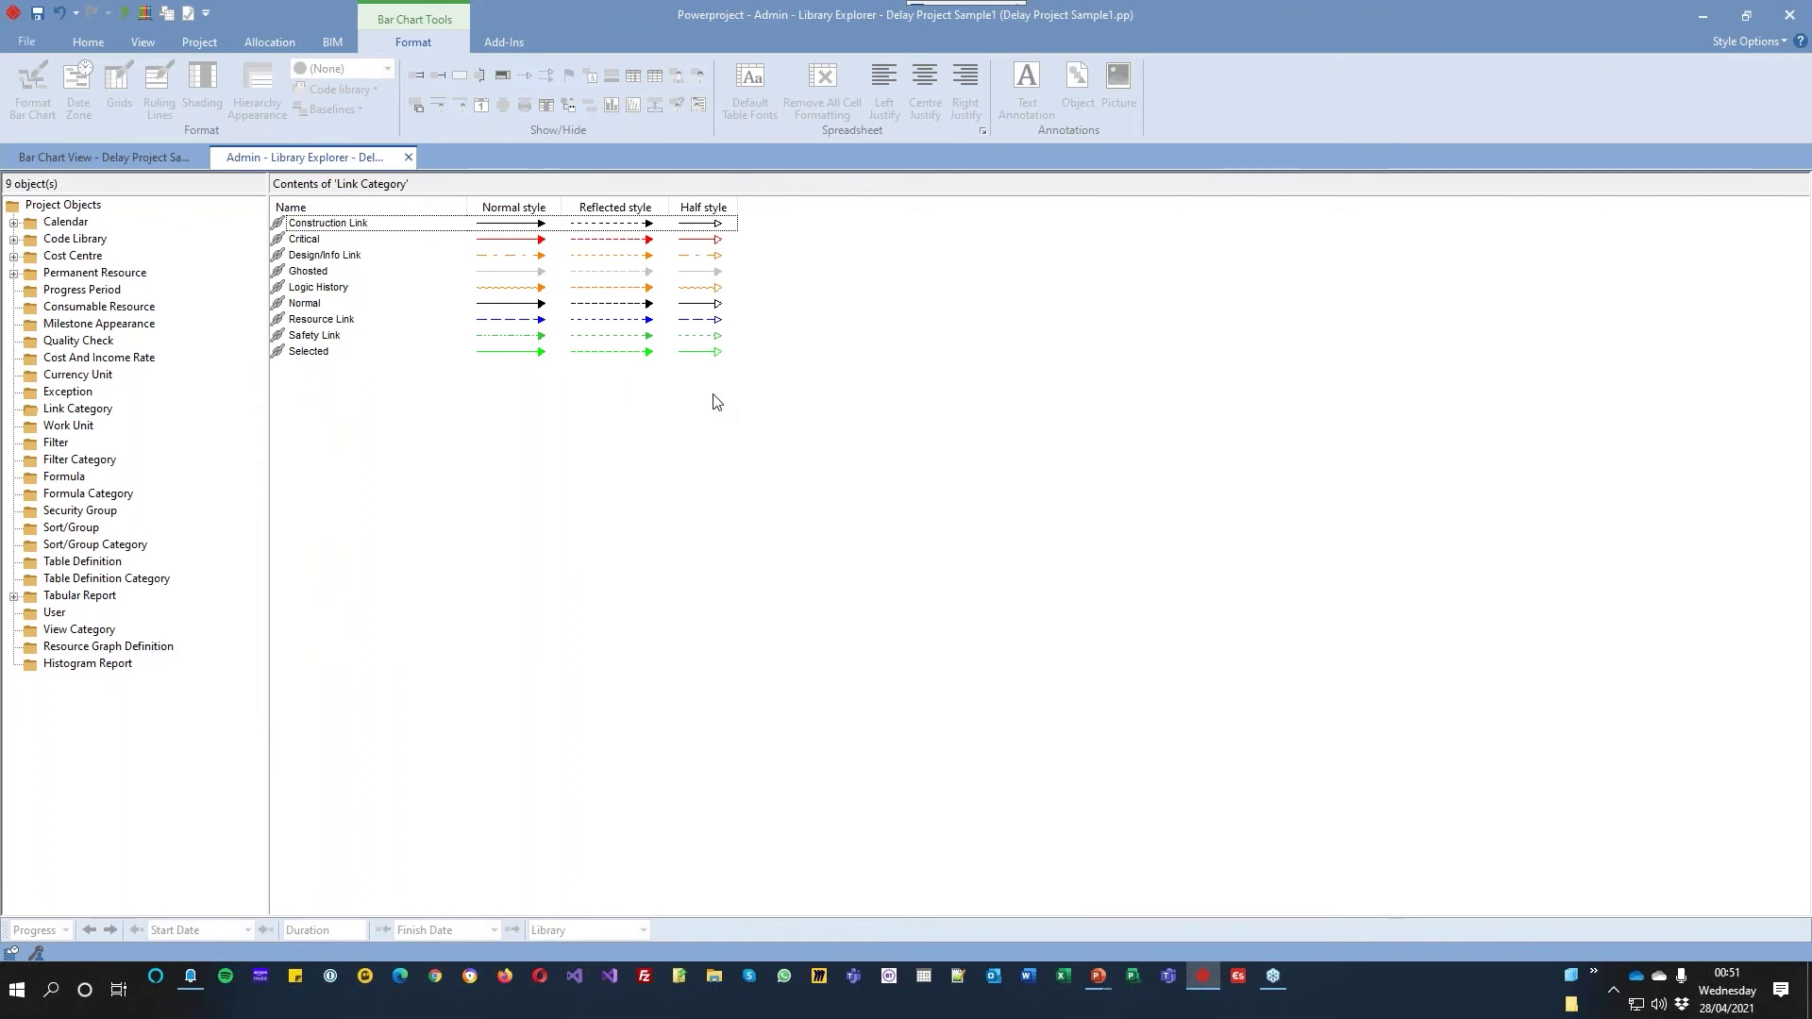
pyautogui.rightClick(567, 427)
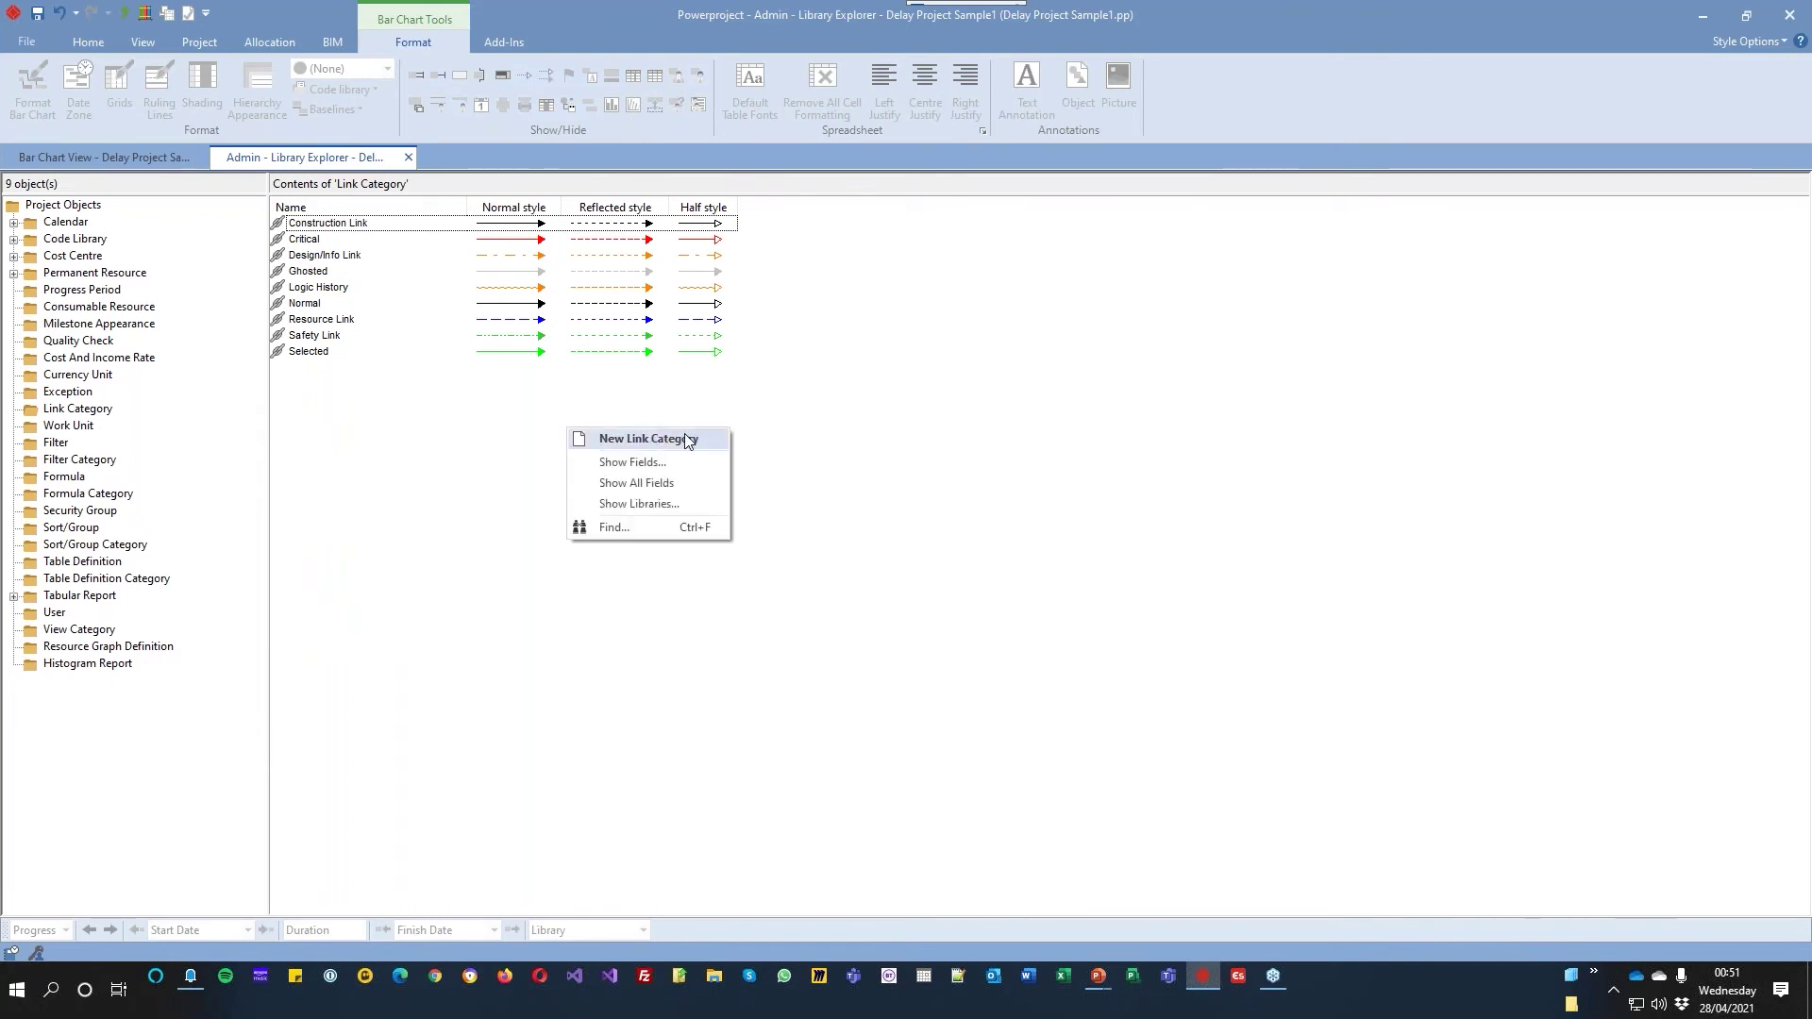
pyautogui.click(688, 441)
pyautogui.write('Client Delay')
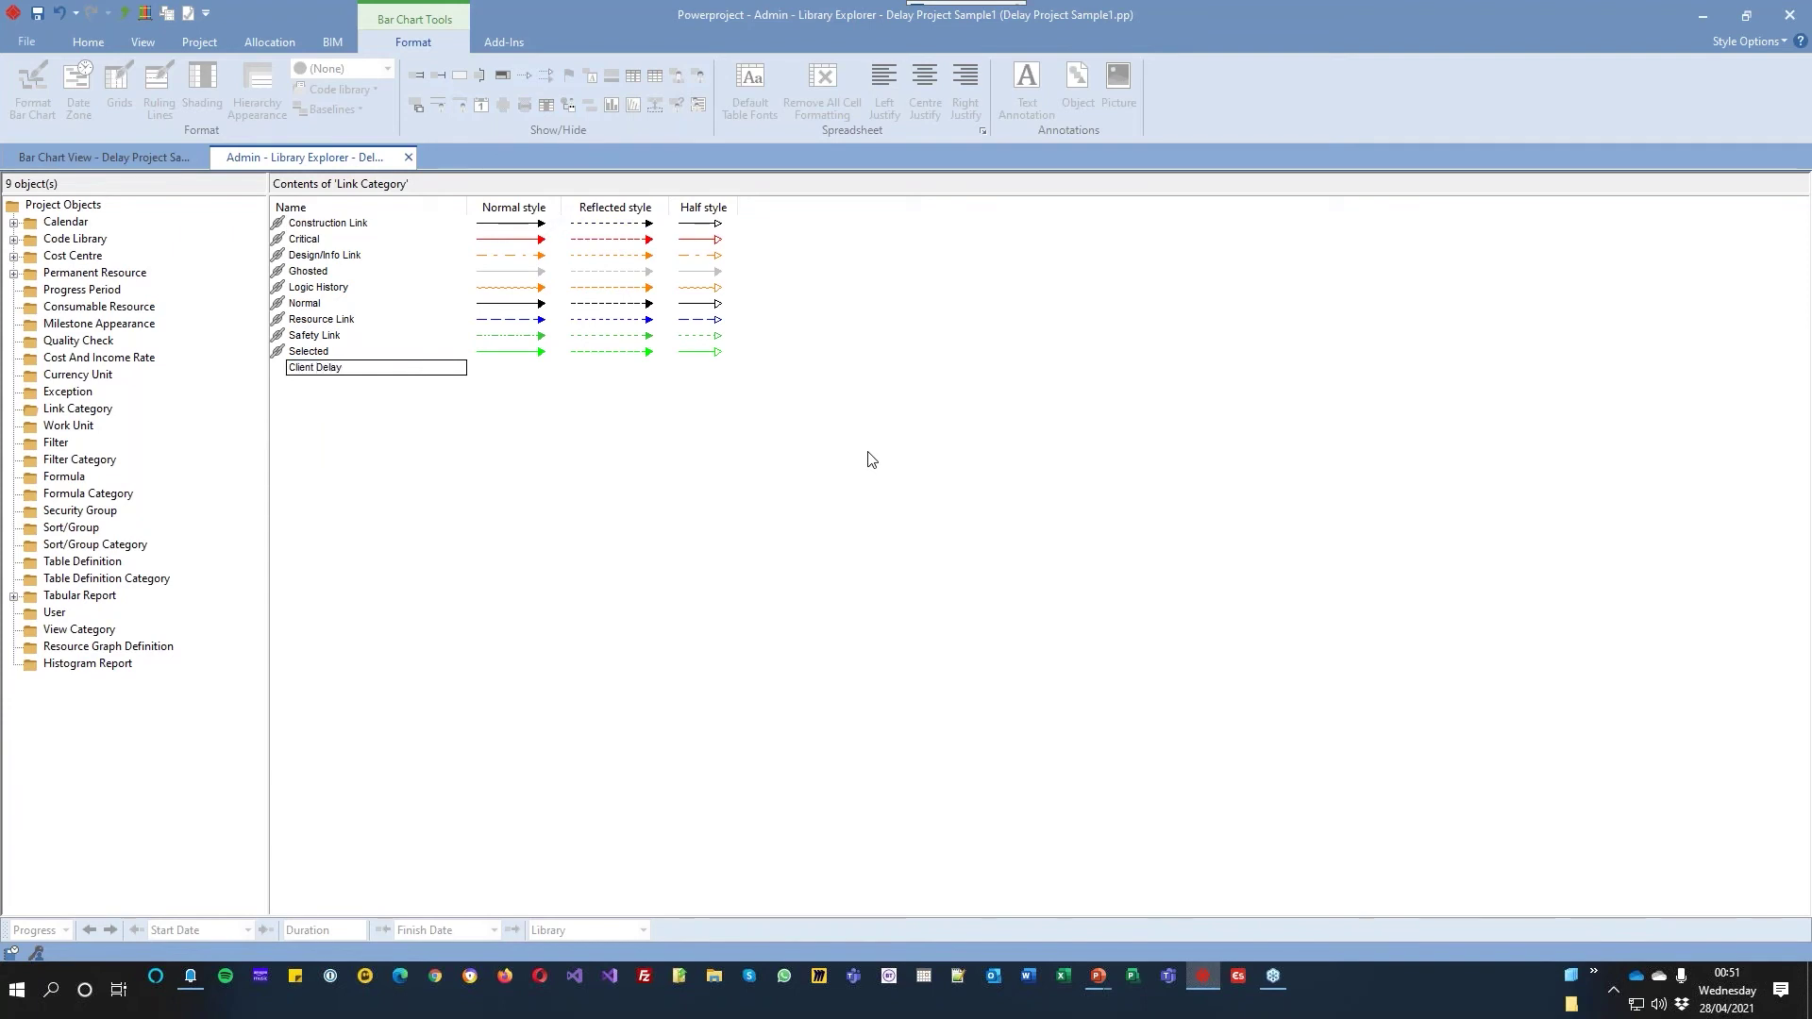
pyautogui.press('Return')
# Set the Client Delay category's normal style to an orange line with a width of 700
pyautogui.click(528, 367)
pyautogui.click(552, 367)
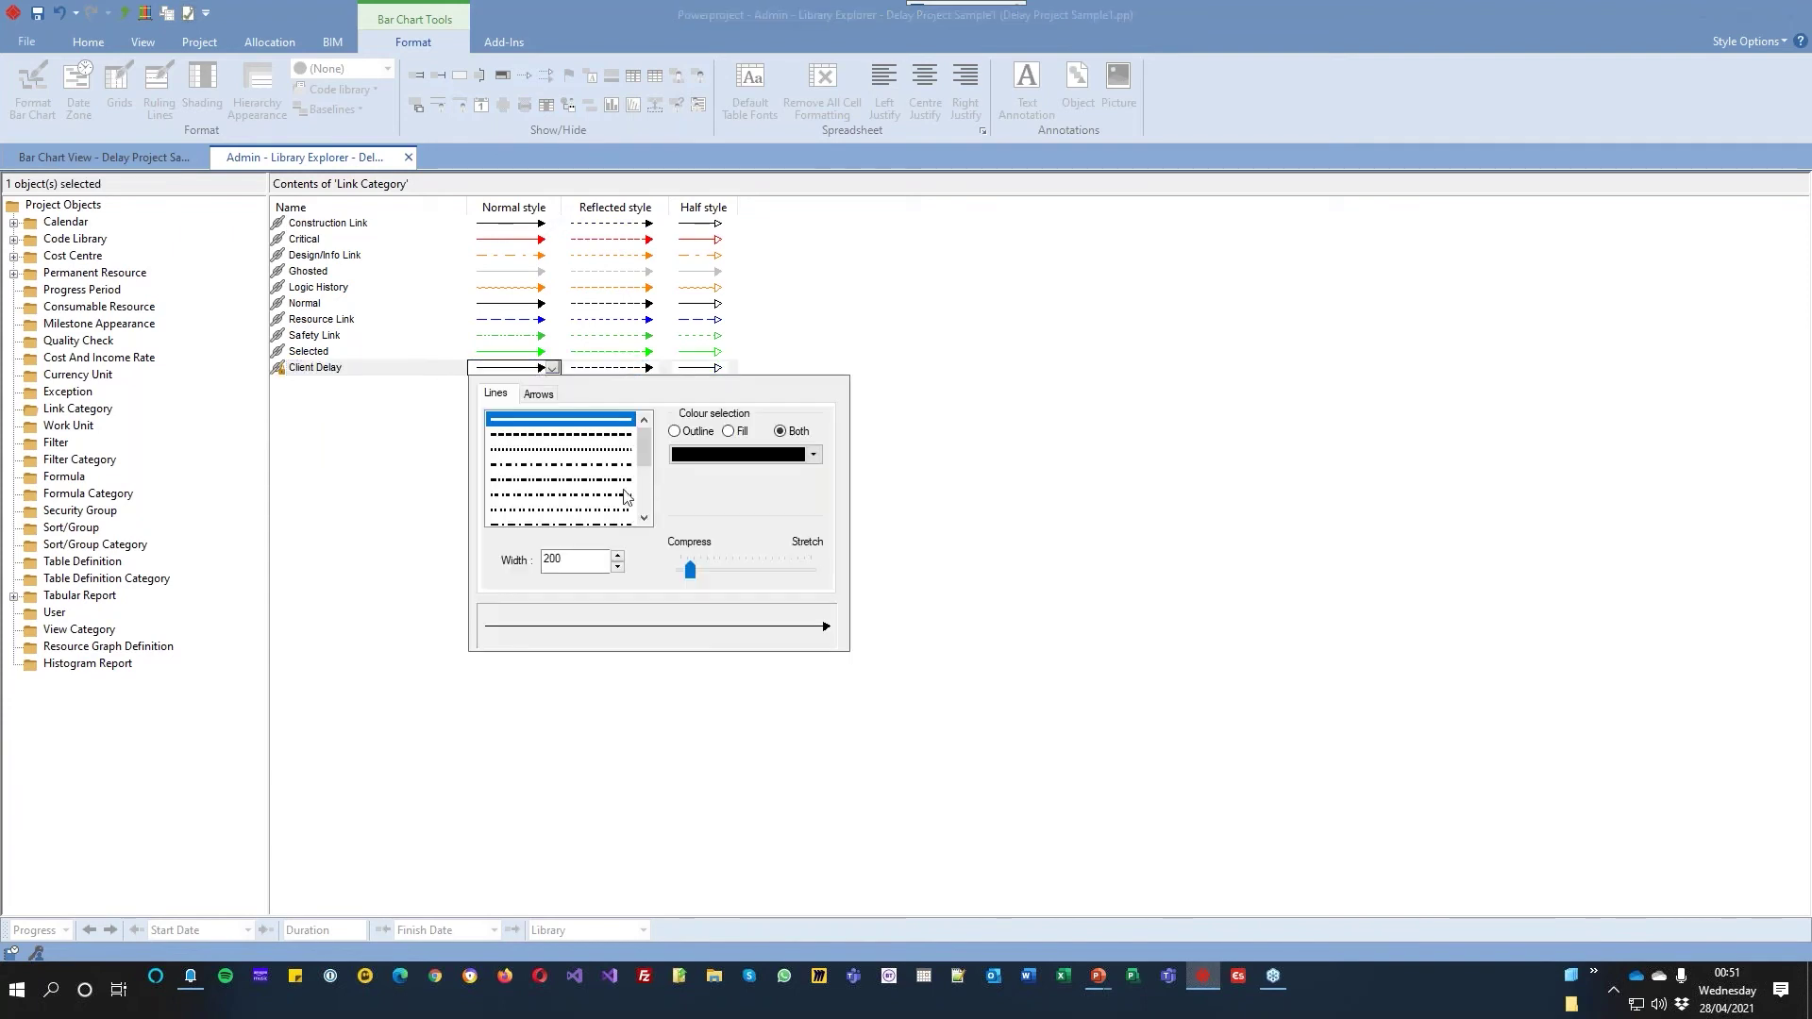
pyautogui.click(755, 455)
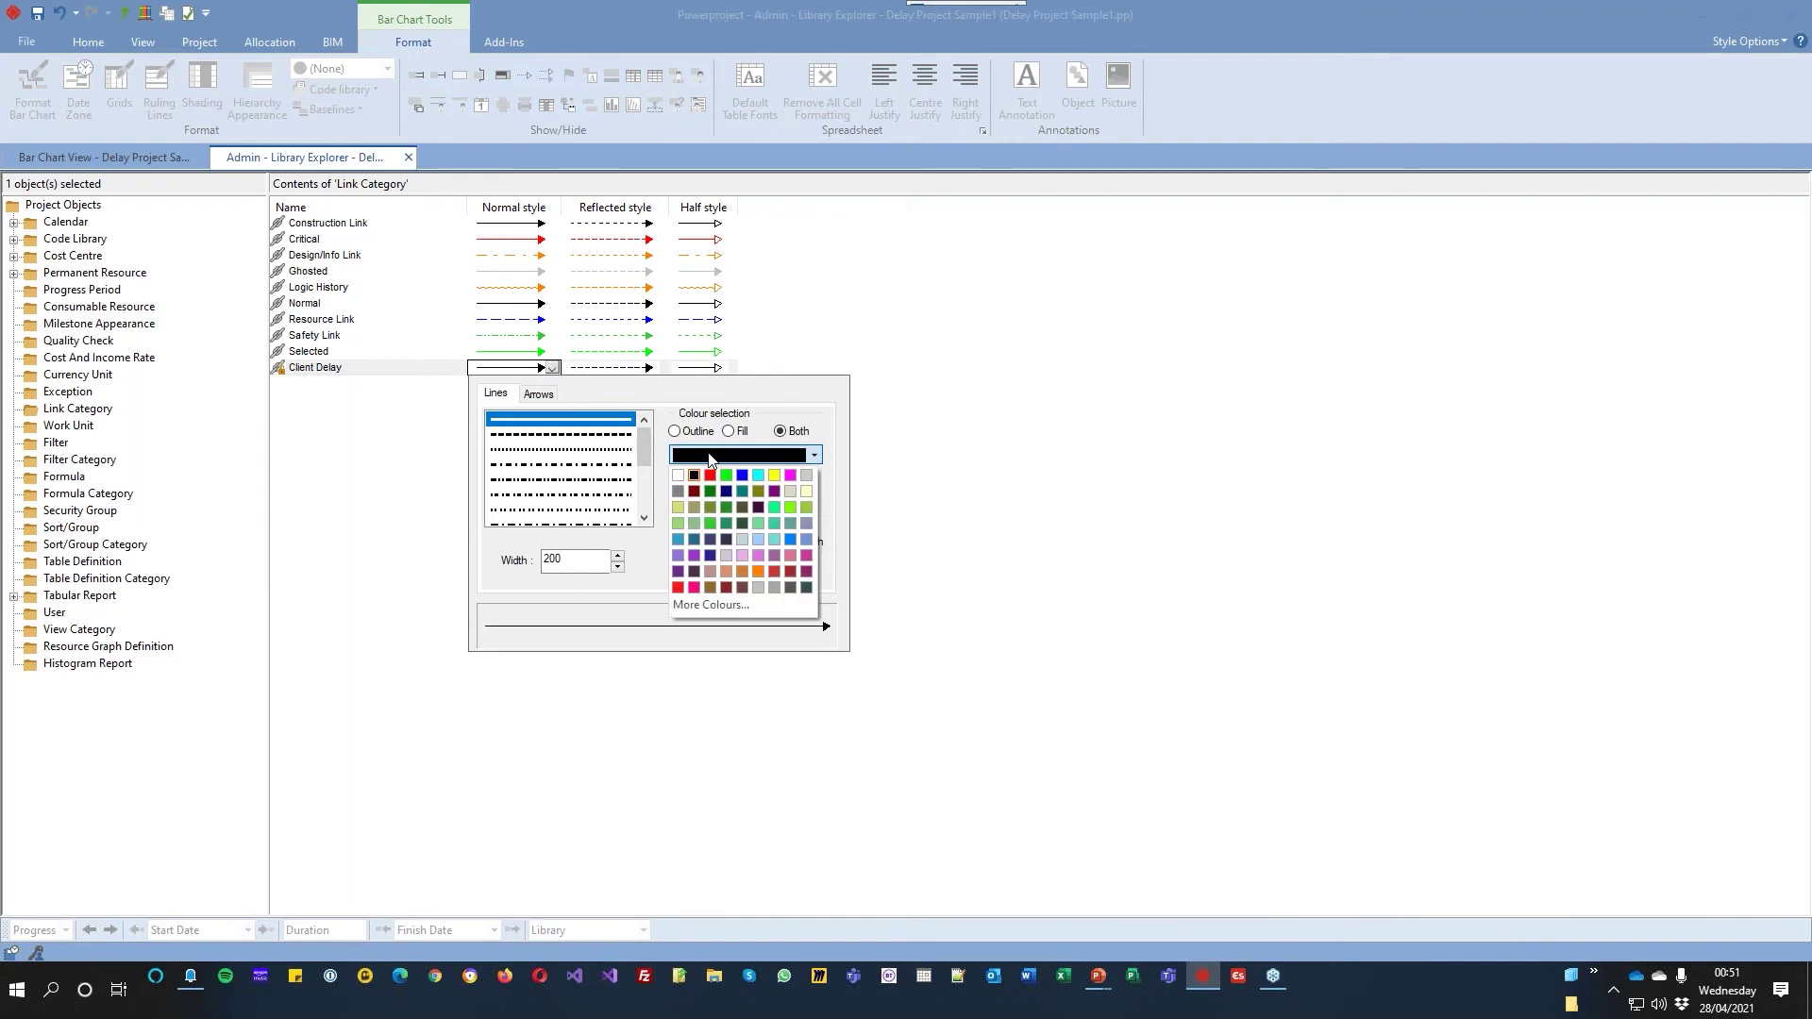
pyautogui.click(760, 571)
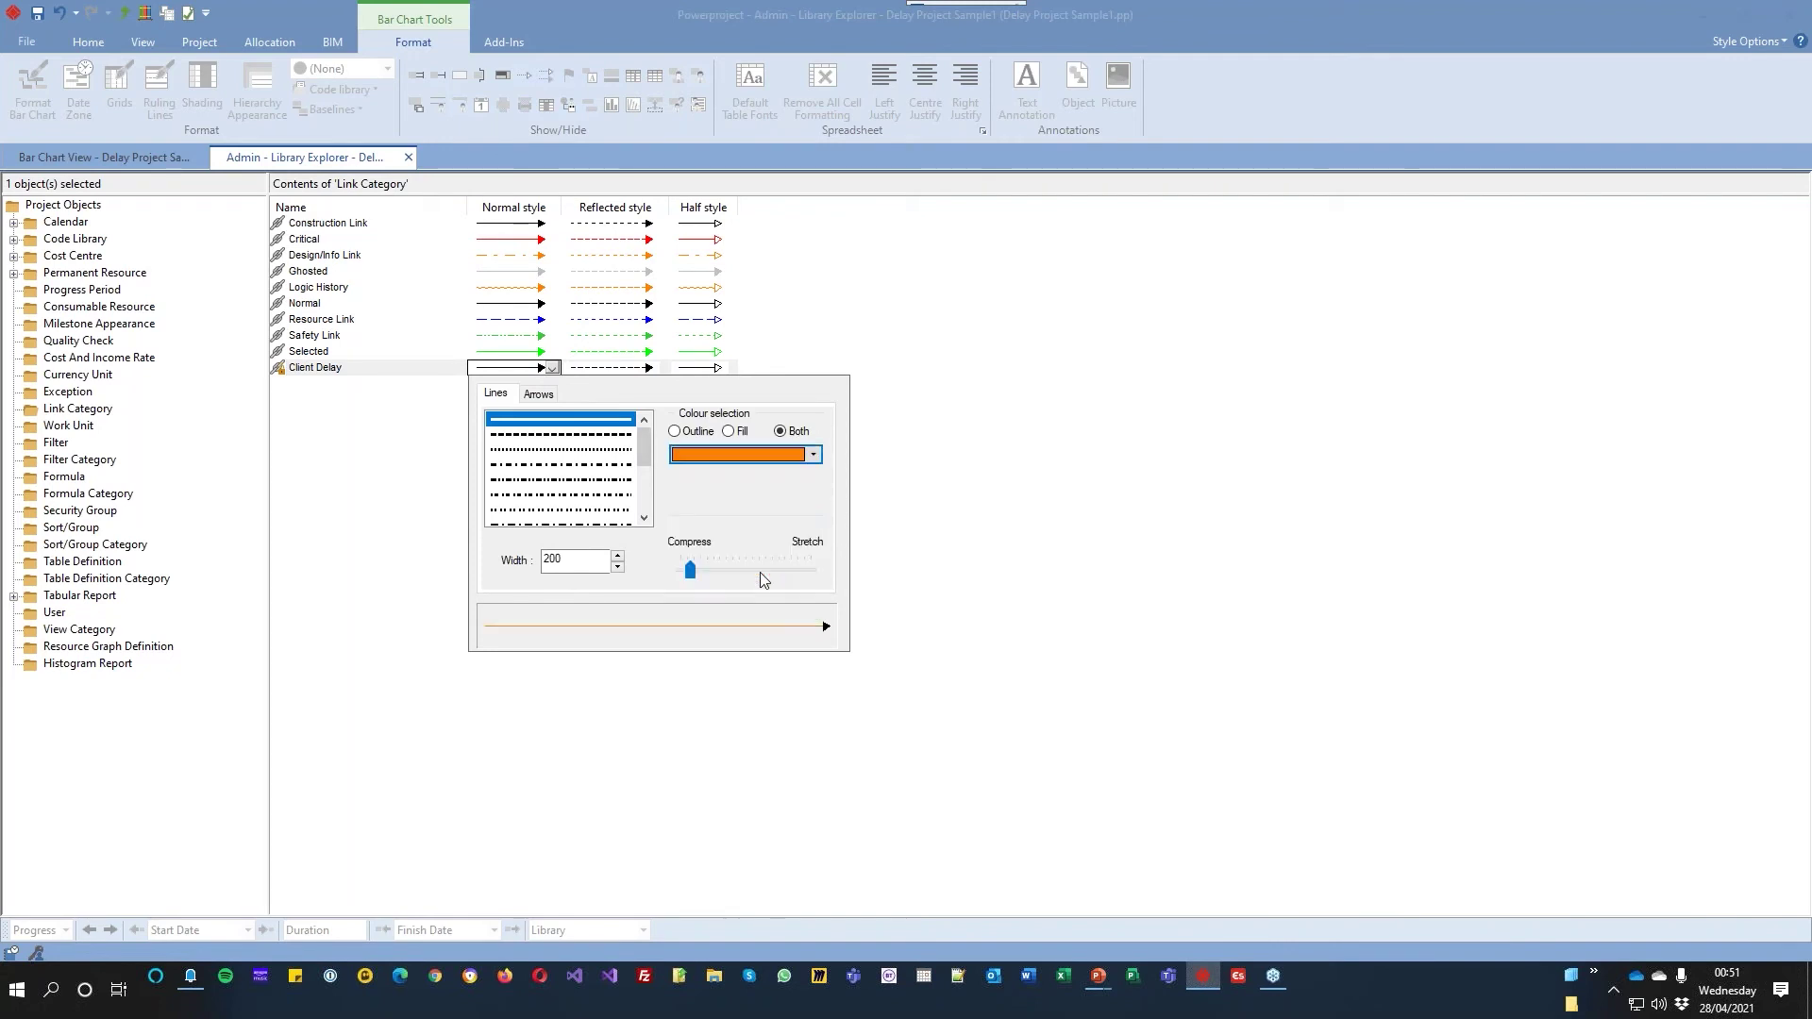
pyautogui.click(616, 556)
pyautogui.click(616, 556)
pyautogui.click(616, 555)
pyautogui.click(616, 556)
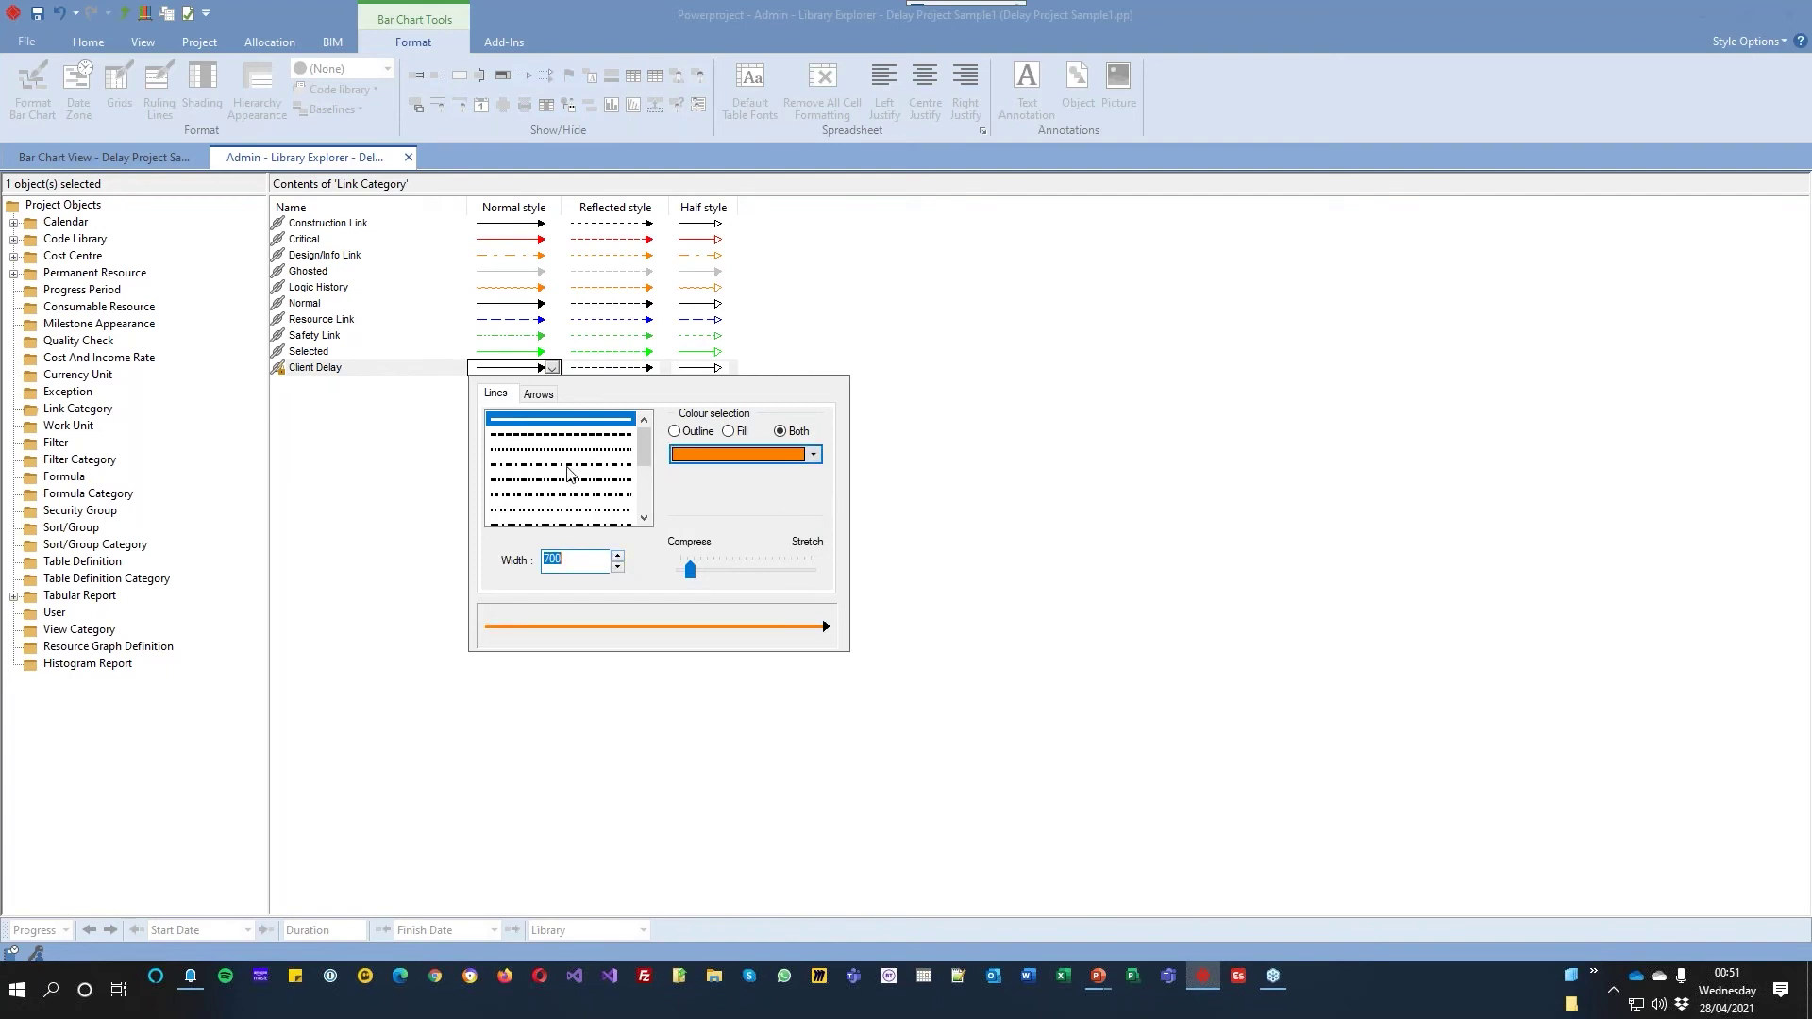
# Colour the Client Delay category's normal-style arrowhead orange and make it long and wider than medium
pyautogui.click(539, 397)
pyautogui.click(717, 457)
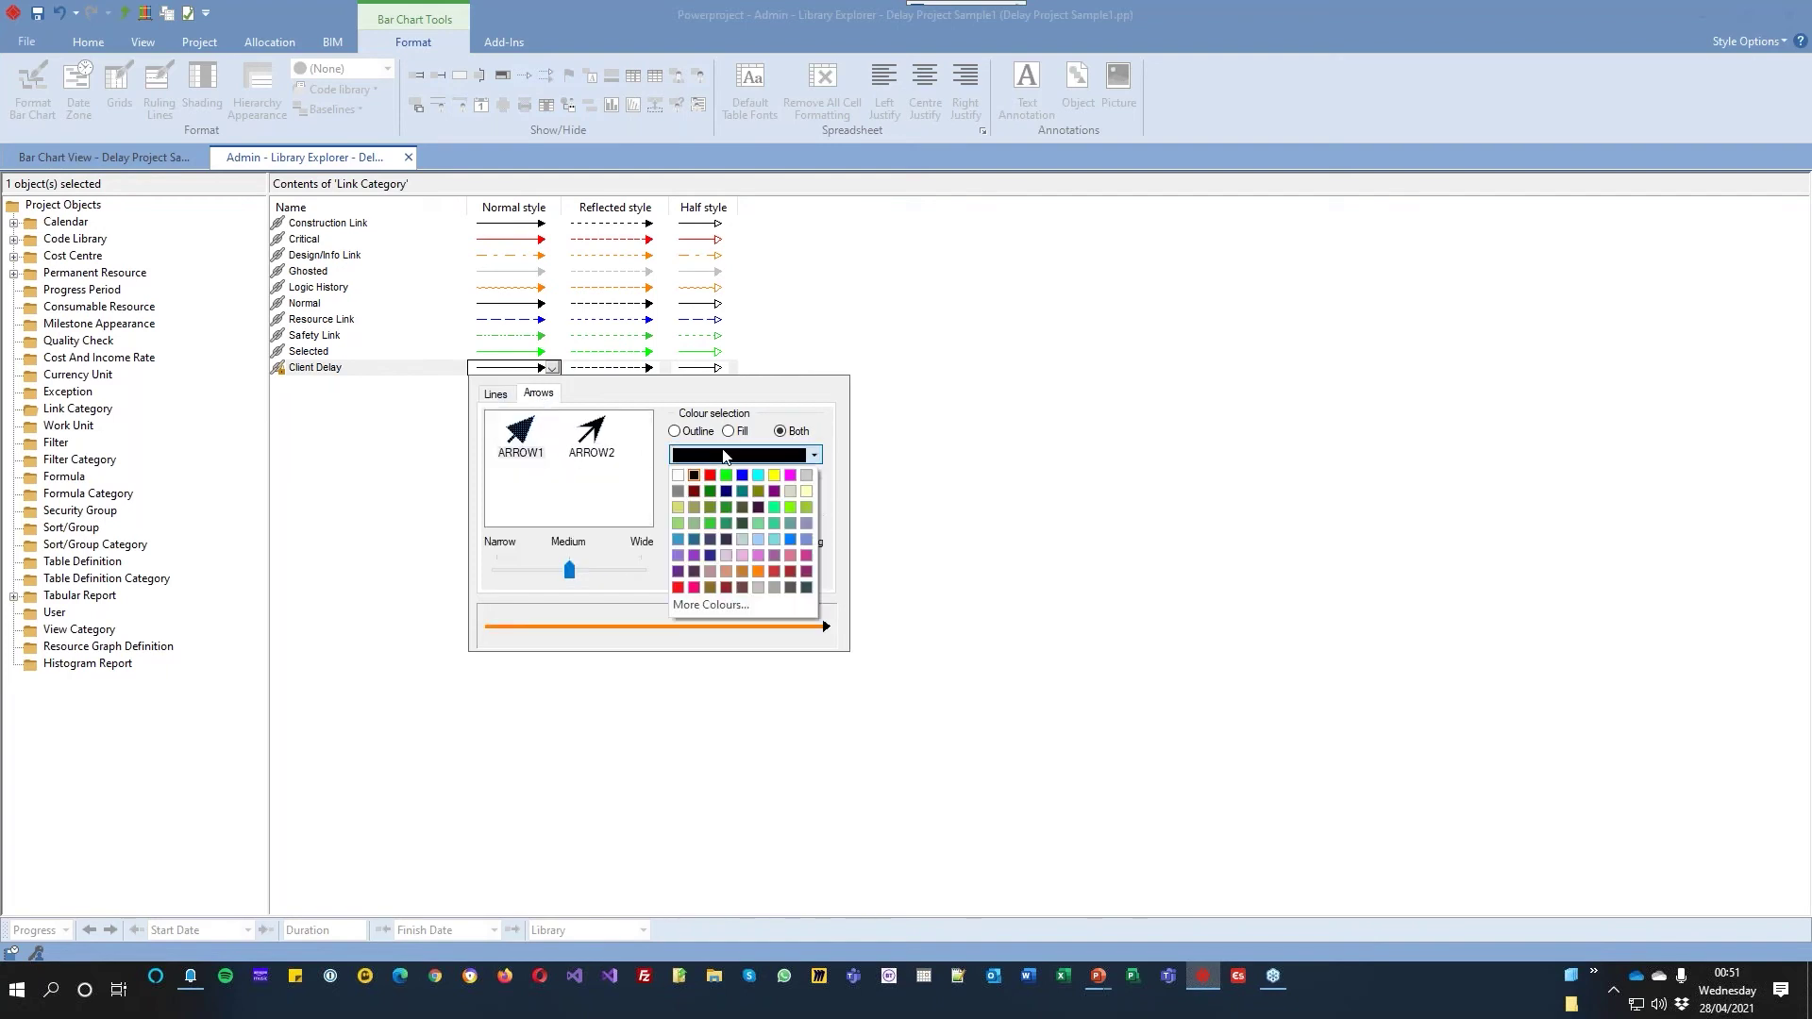
pyautogui.click(762, 573)
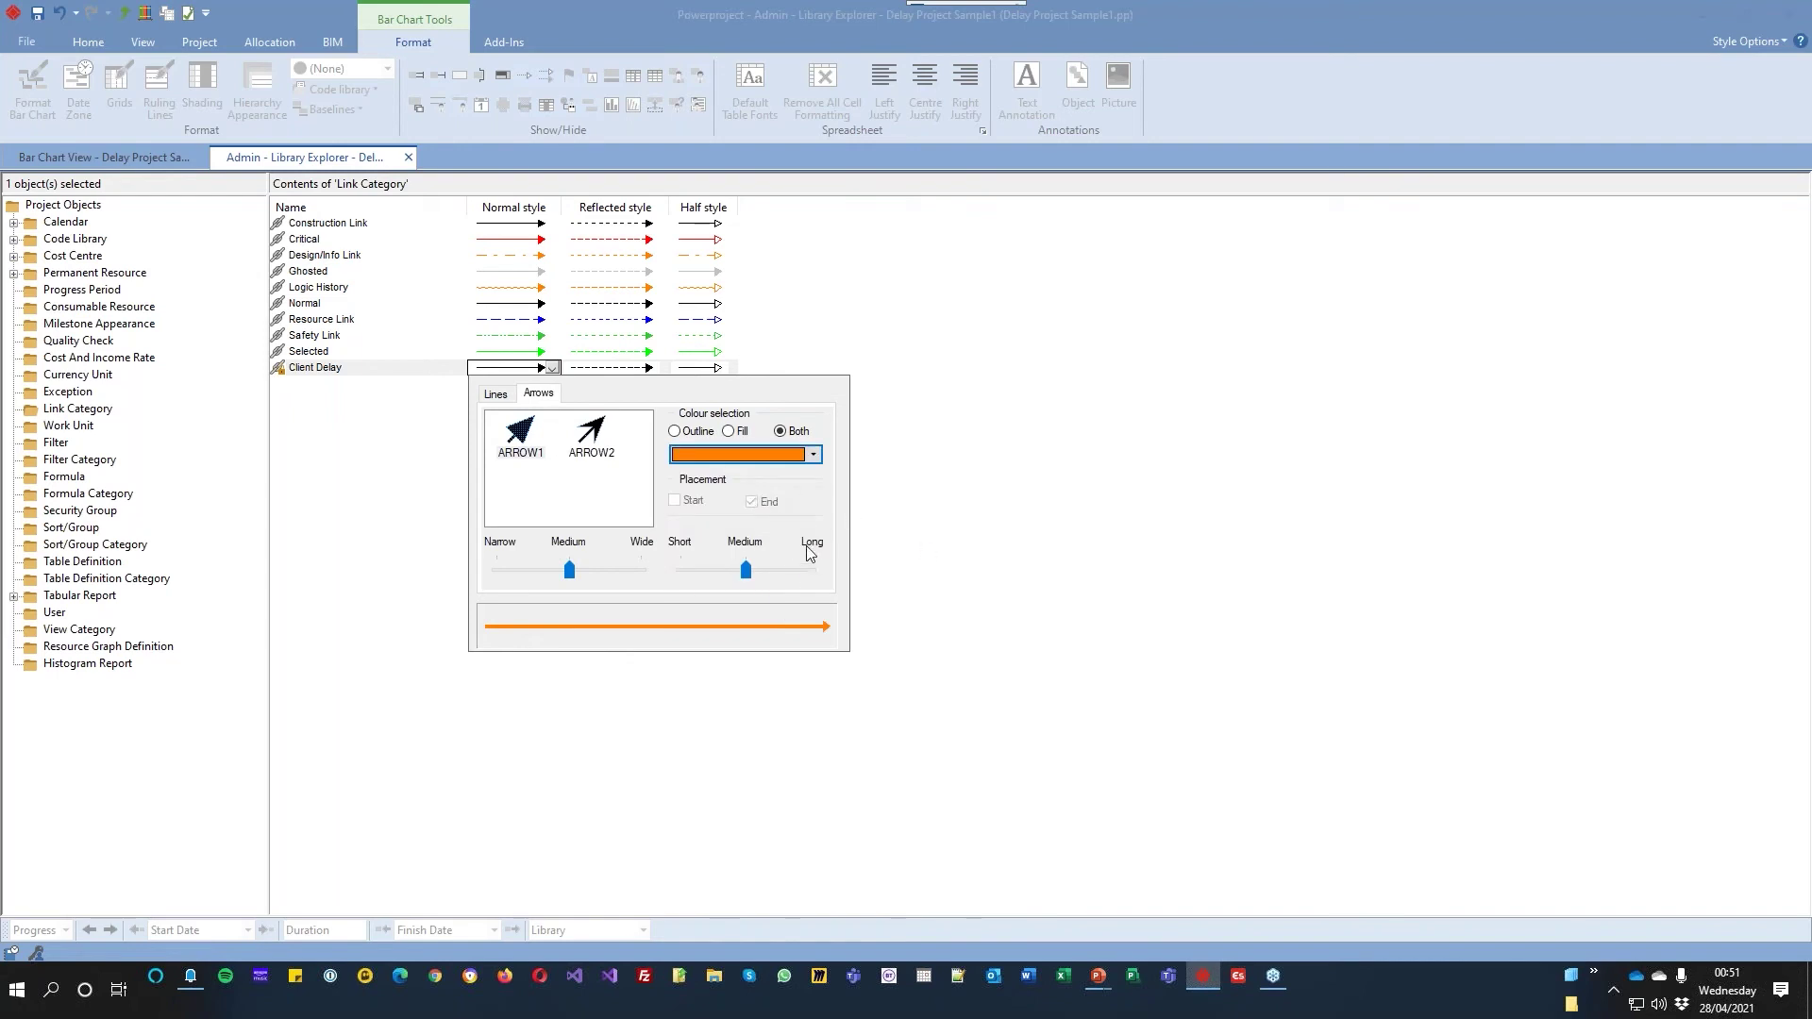
pyautogui.moveTo(819, 578); pyautogui.dragTo(823, 577)
pyautogui.moveTo(569, 569); pyautogui.dragTo(591, 565)
pyautogui.click(1005, 569)
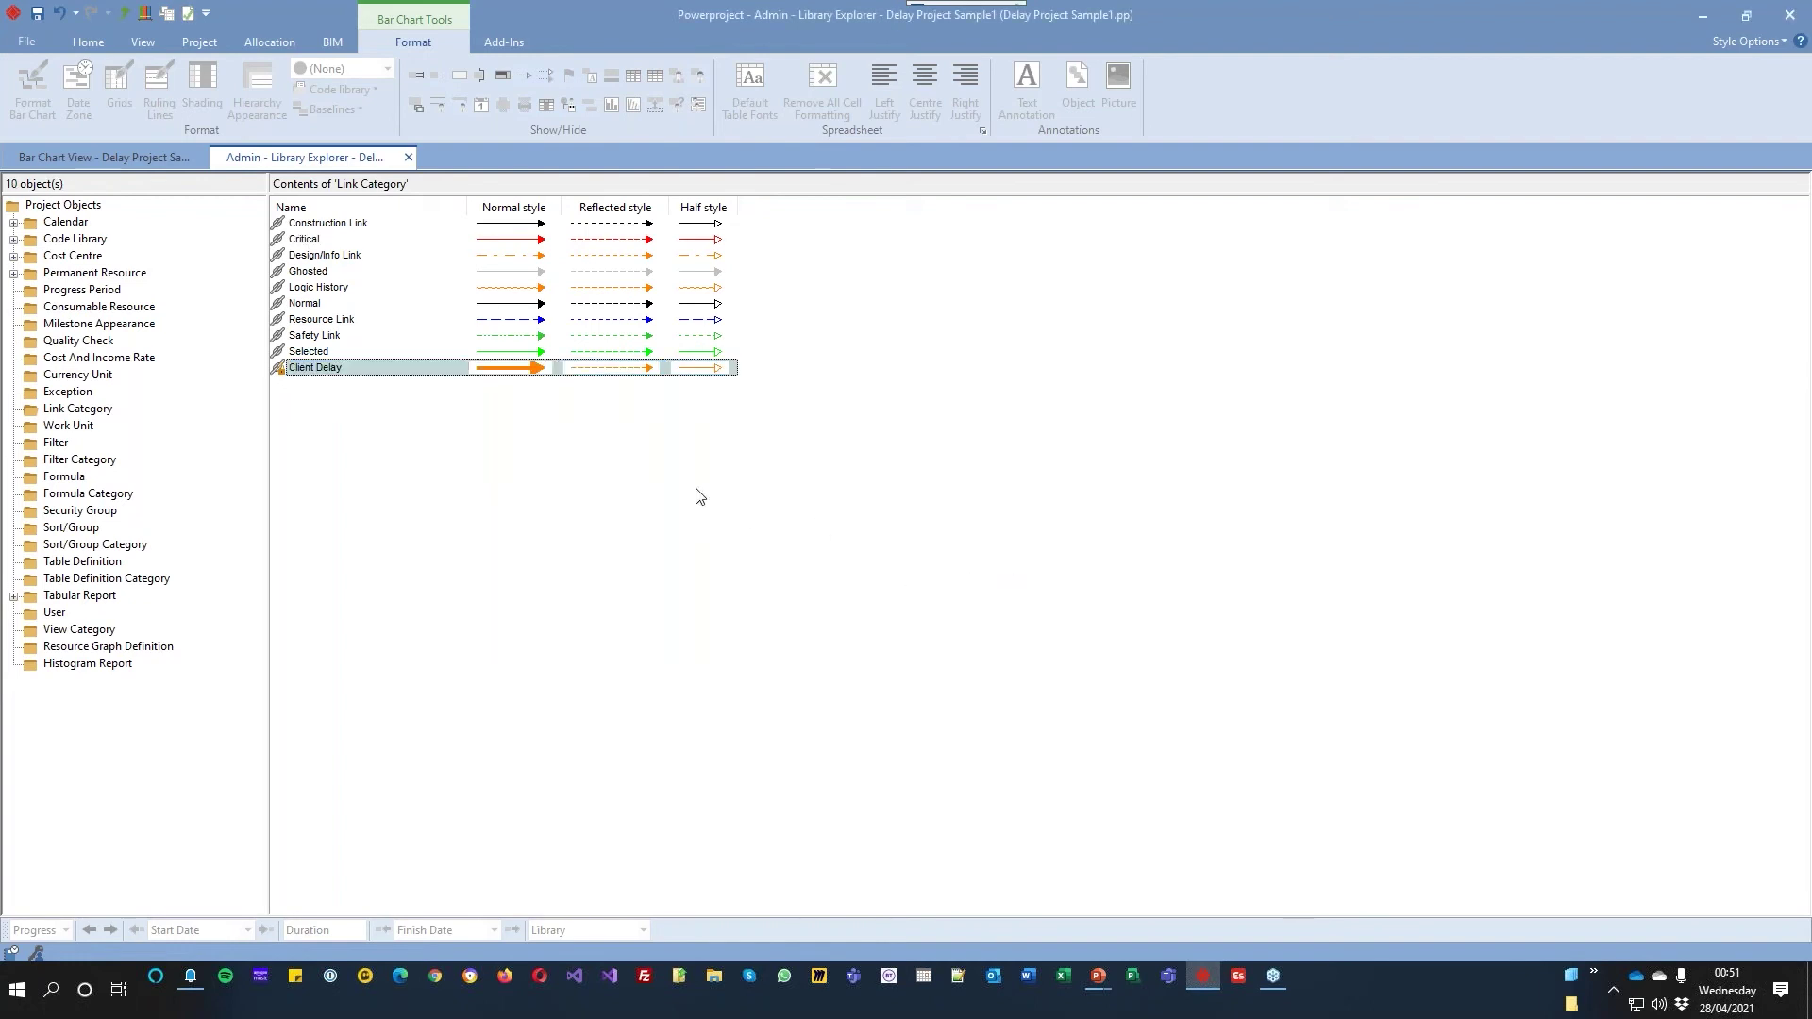
# Assign the Client Delay link category to the link from step 3 to Excavate to RL in the bar chart
pyautogui.click(179, 161)
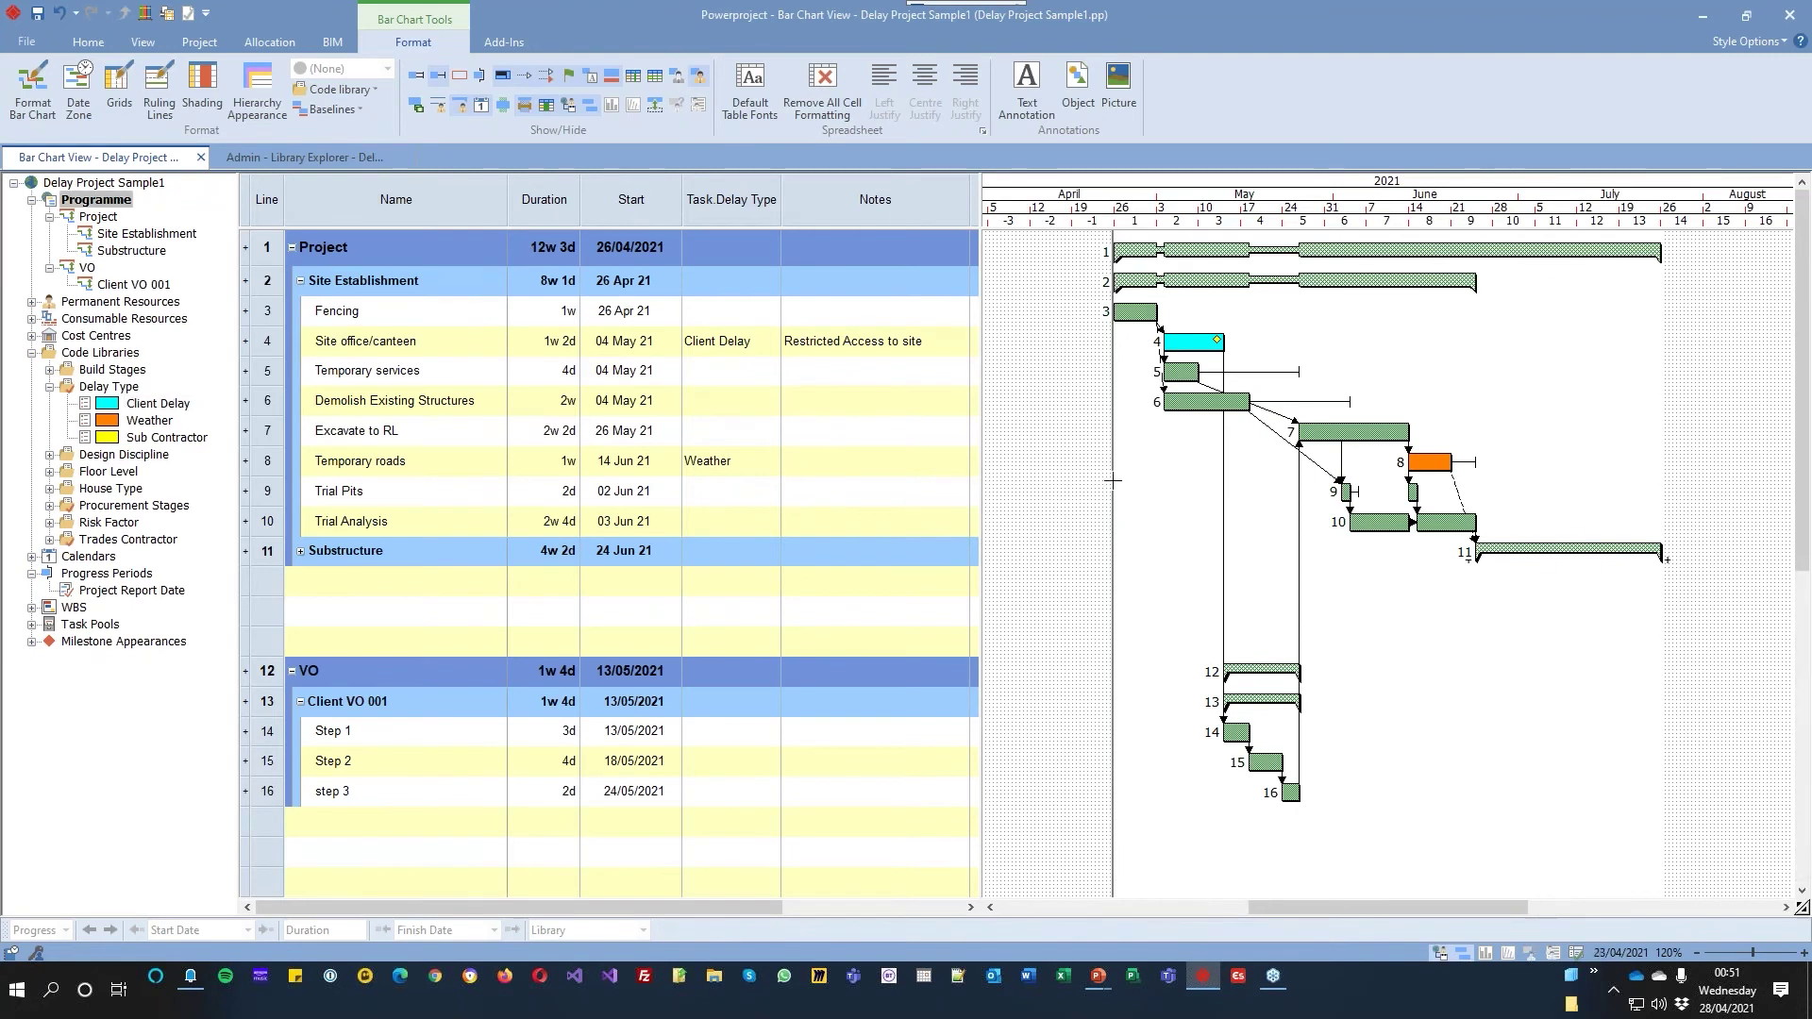
pyautogui.click(1301, 530)
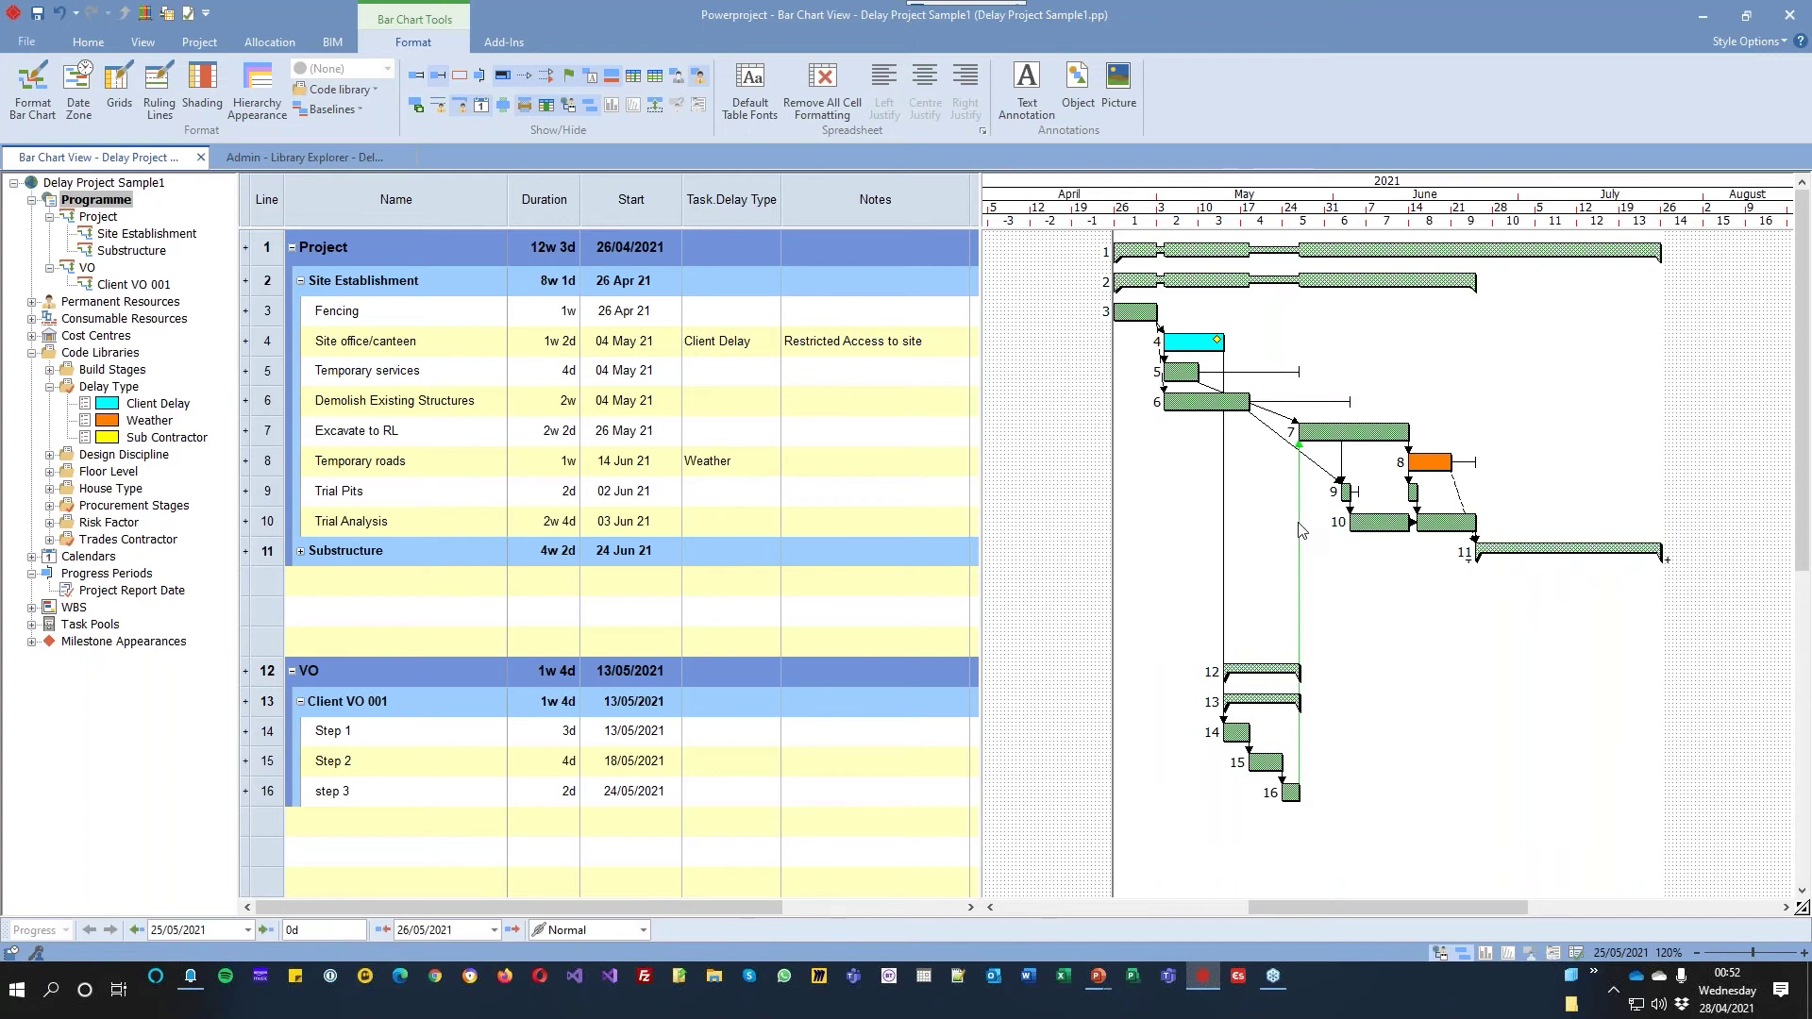
pyautogui.doubleClick(1300, 530)
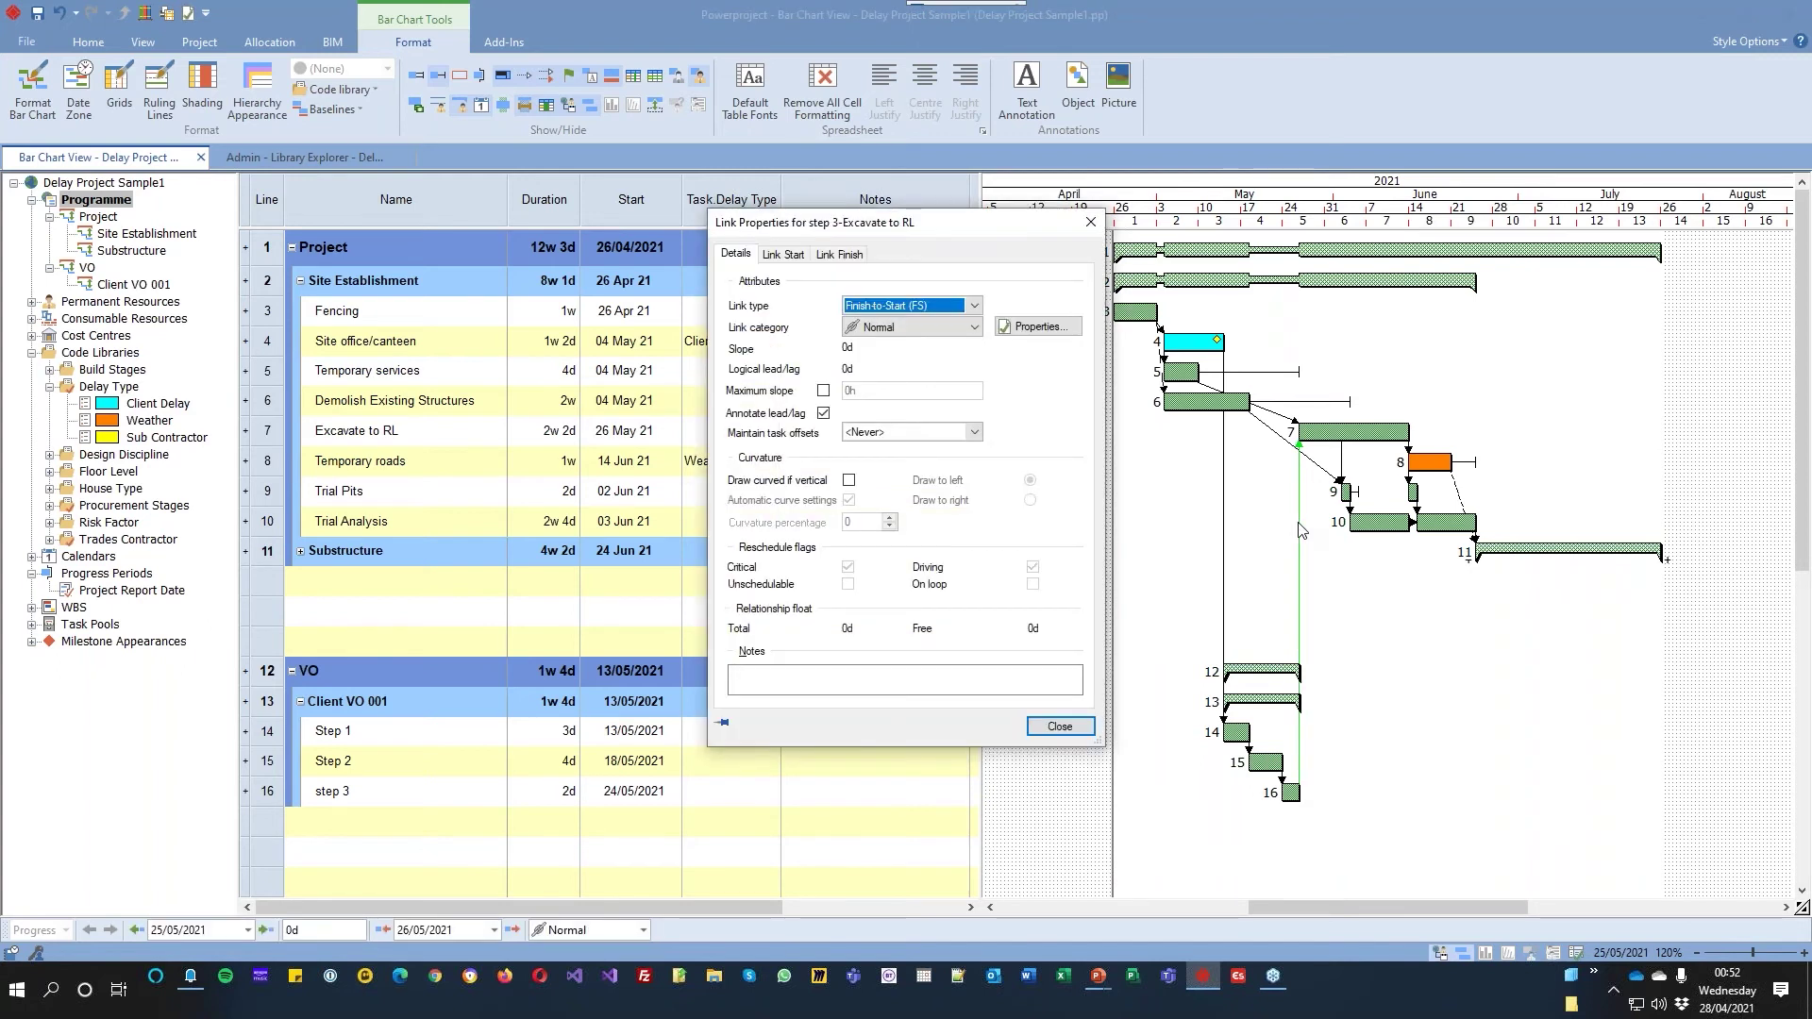
pyautogui.click(878, 329)
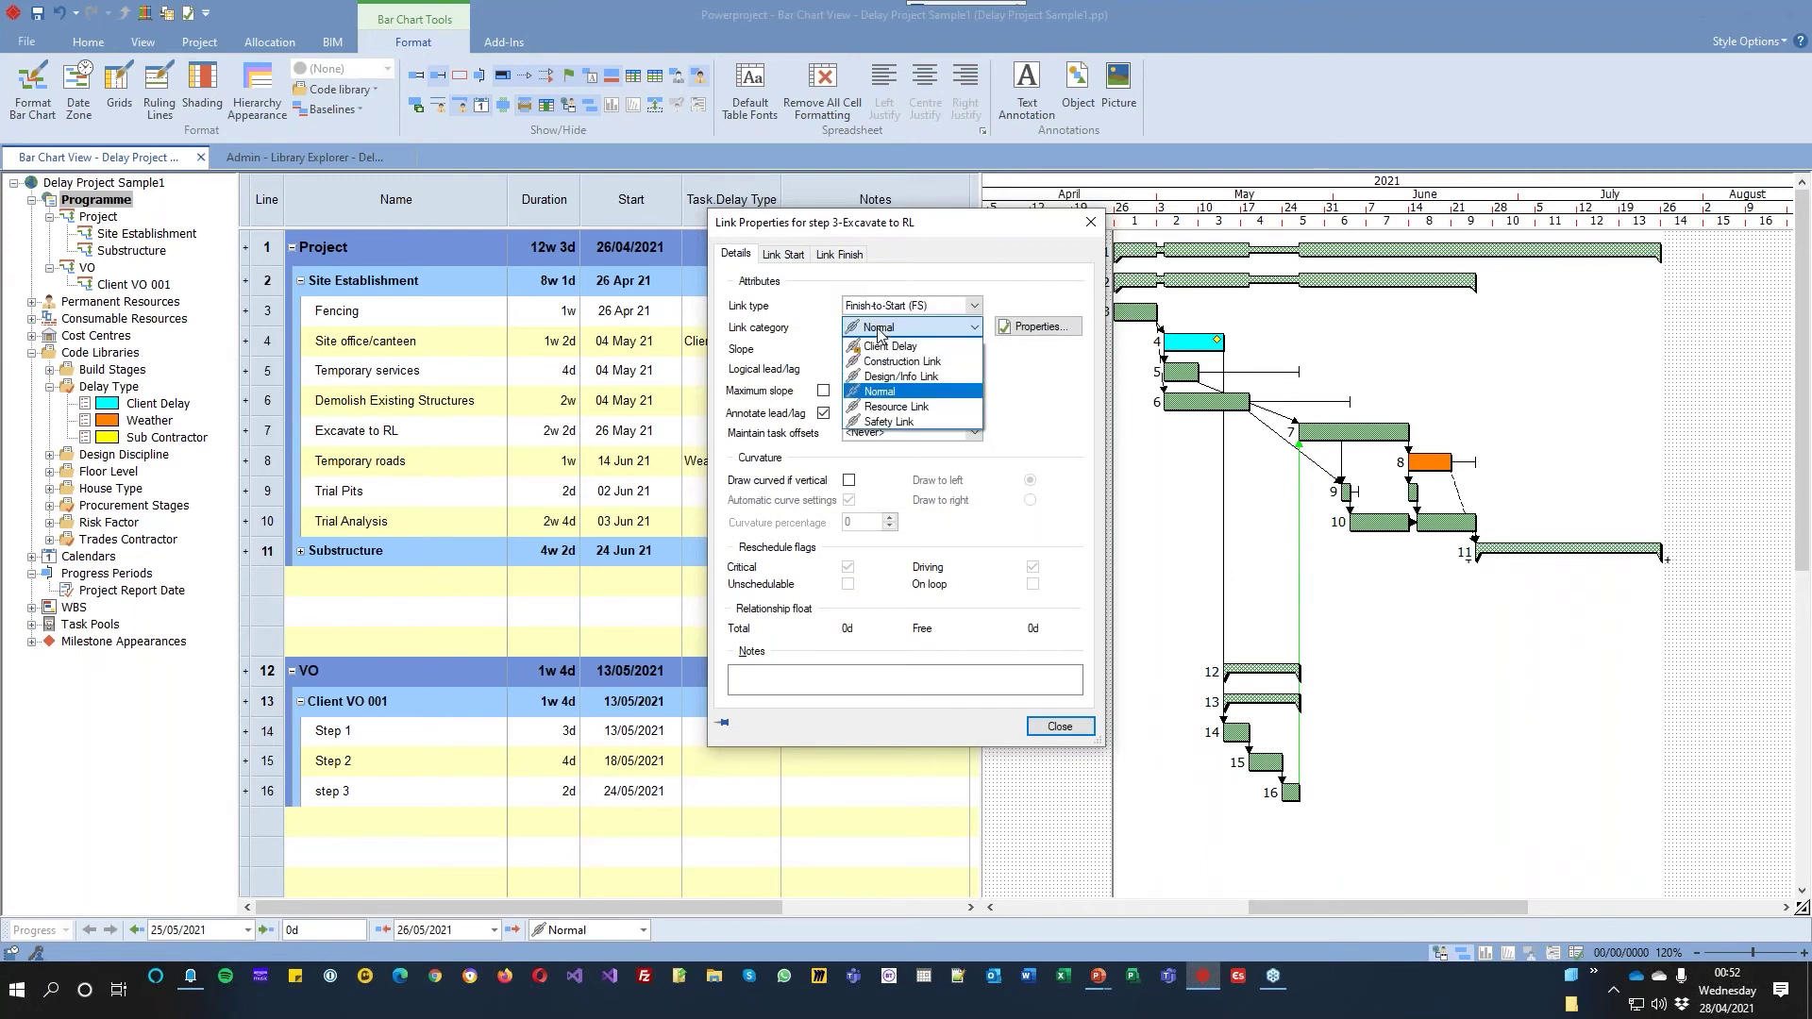
pyautogui.click(884, 349)
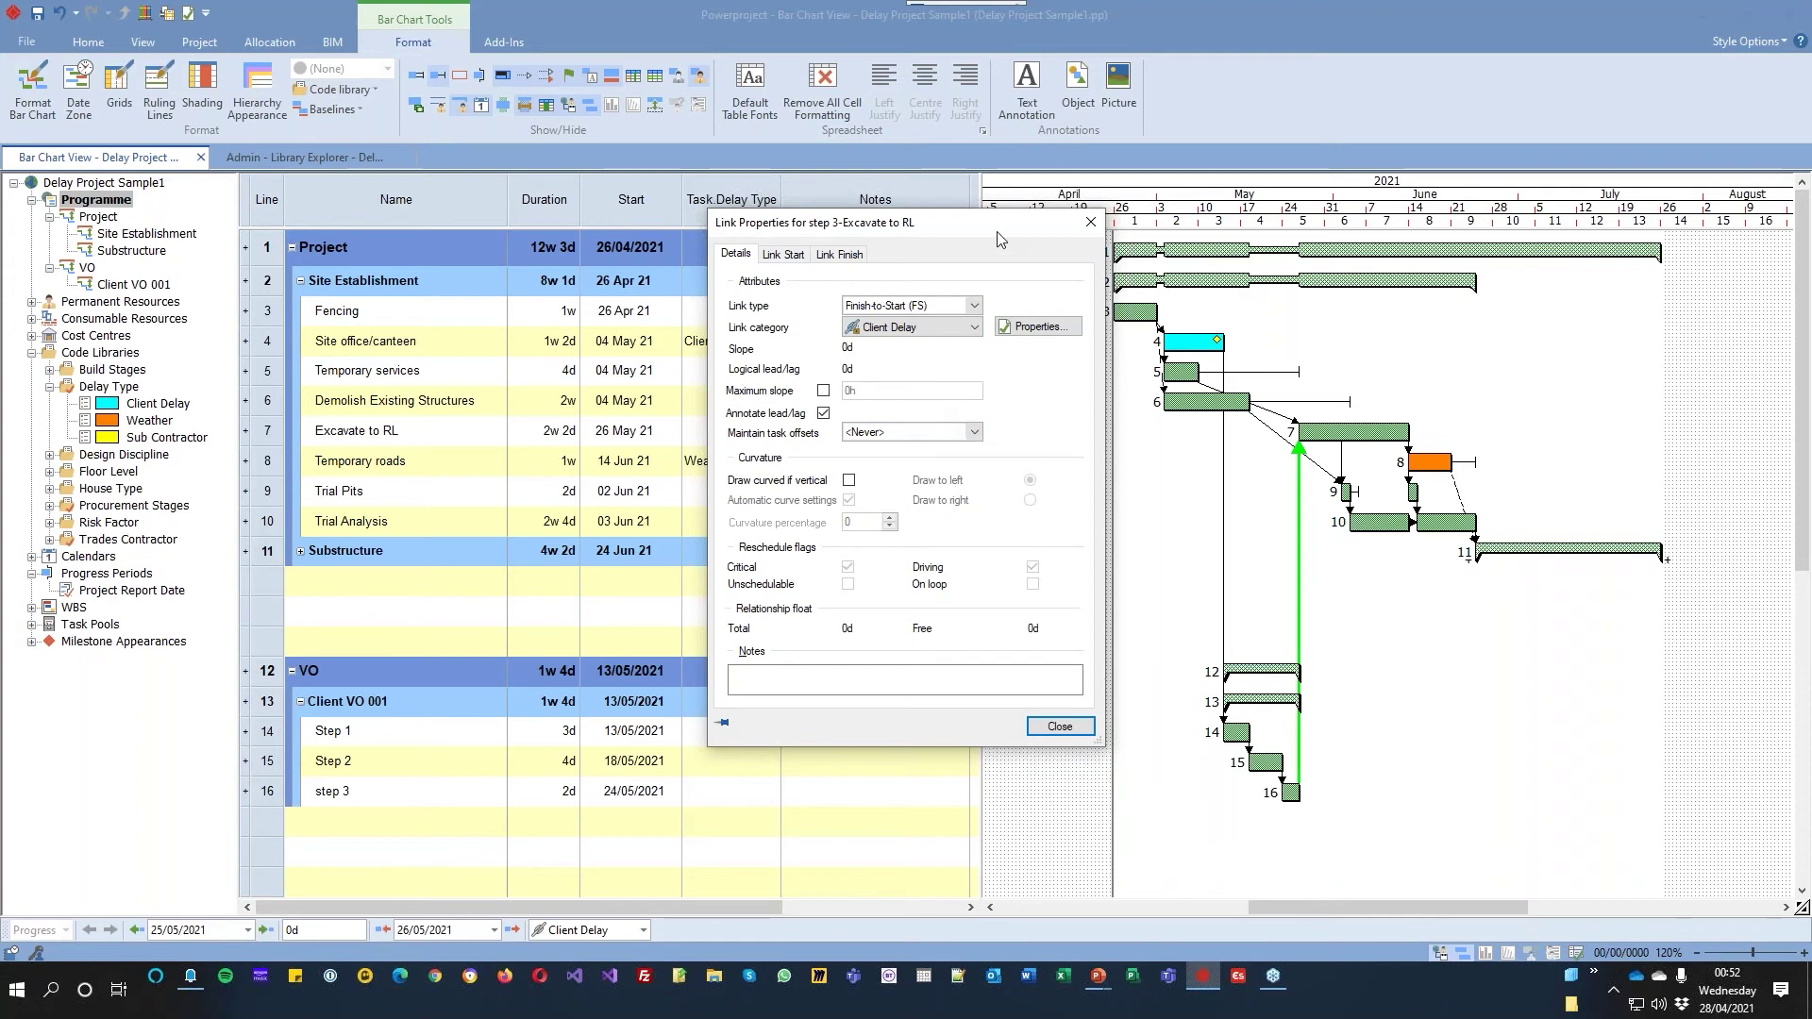
pyautogui.click(1059, 725)
pyautogui.click(1351, 545)
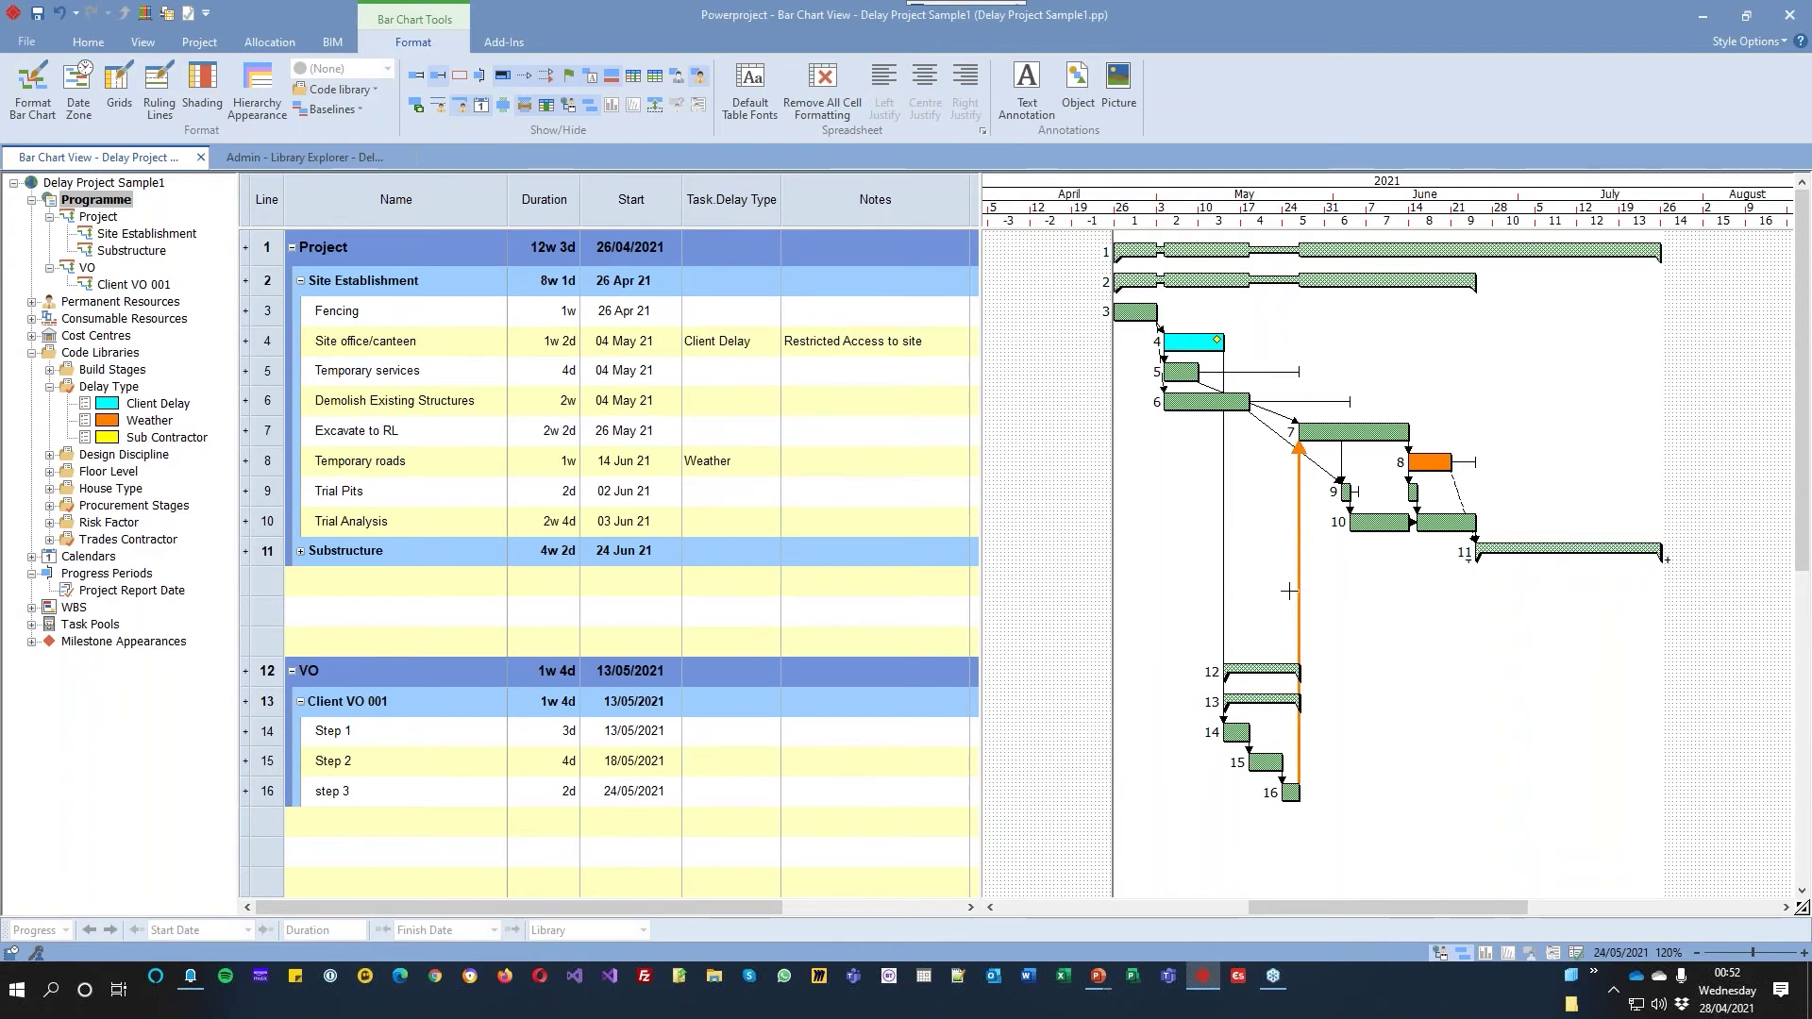
# Reschedule the programme branch, straightening the progress line to the progress entry period
pyautogui.click(89, 44)
pyautogui.click(343, 76)
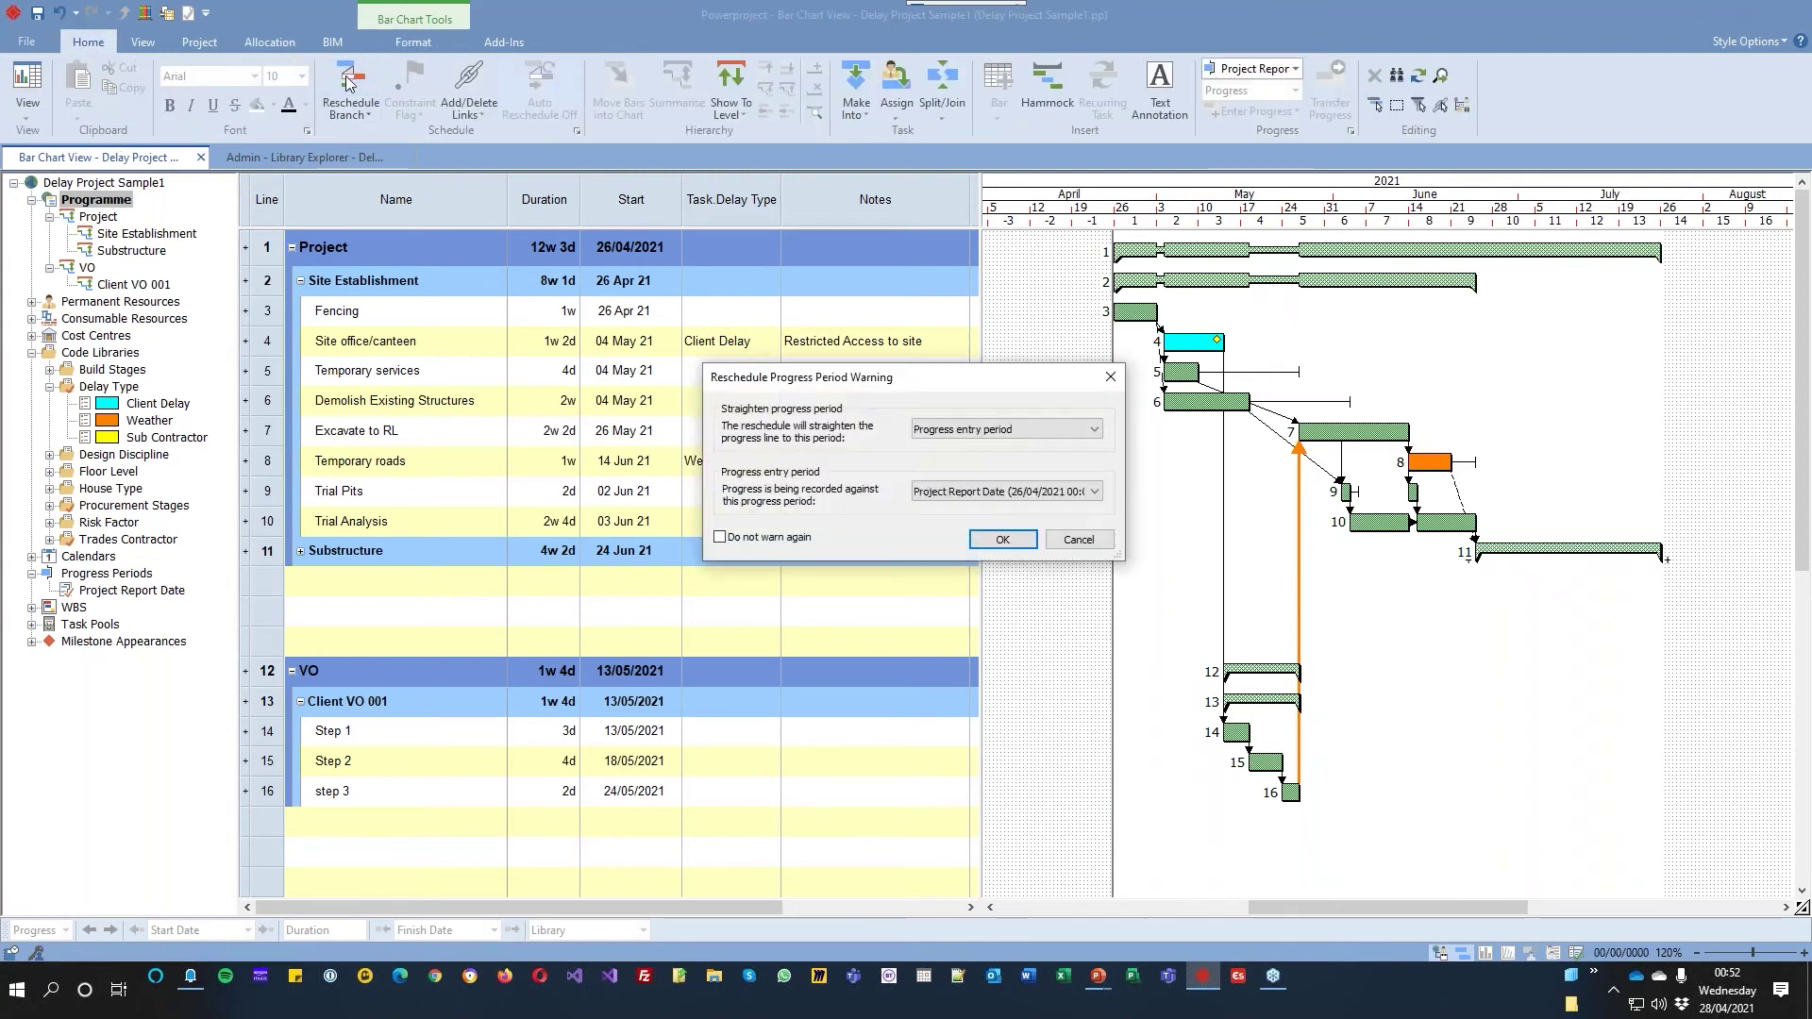
pyautogui.click(1002, 539)
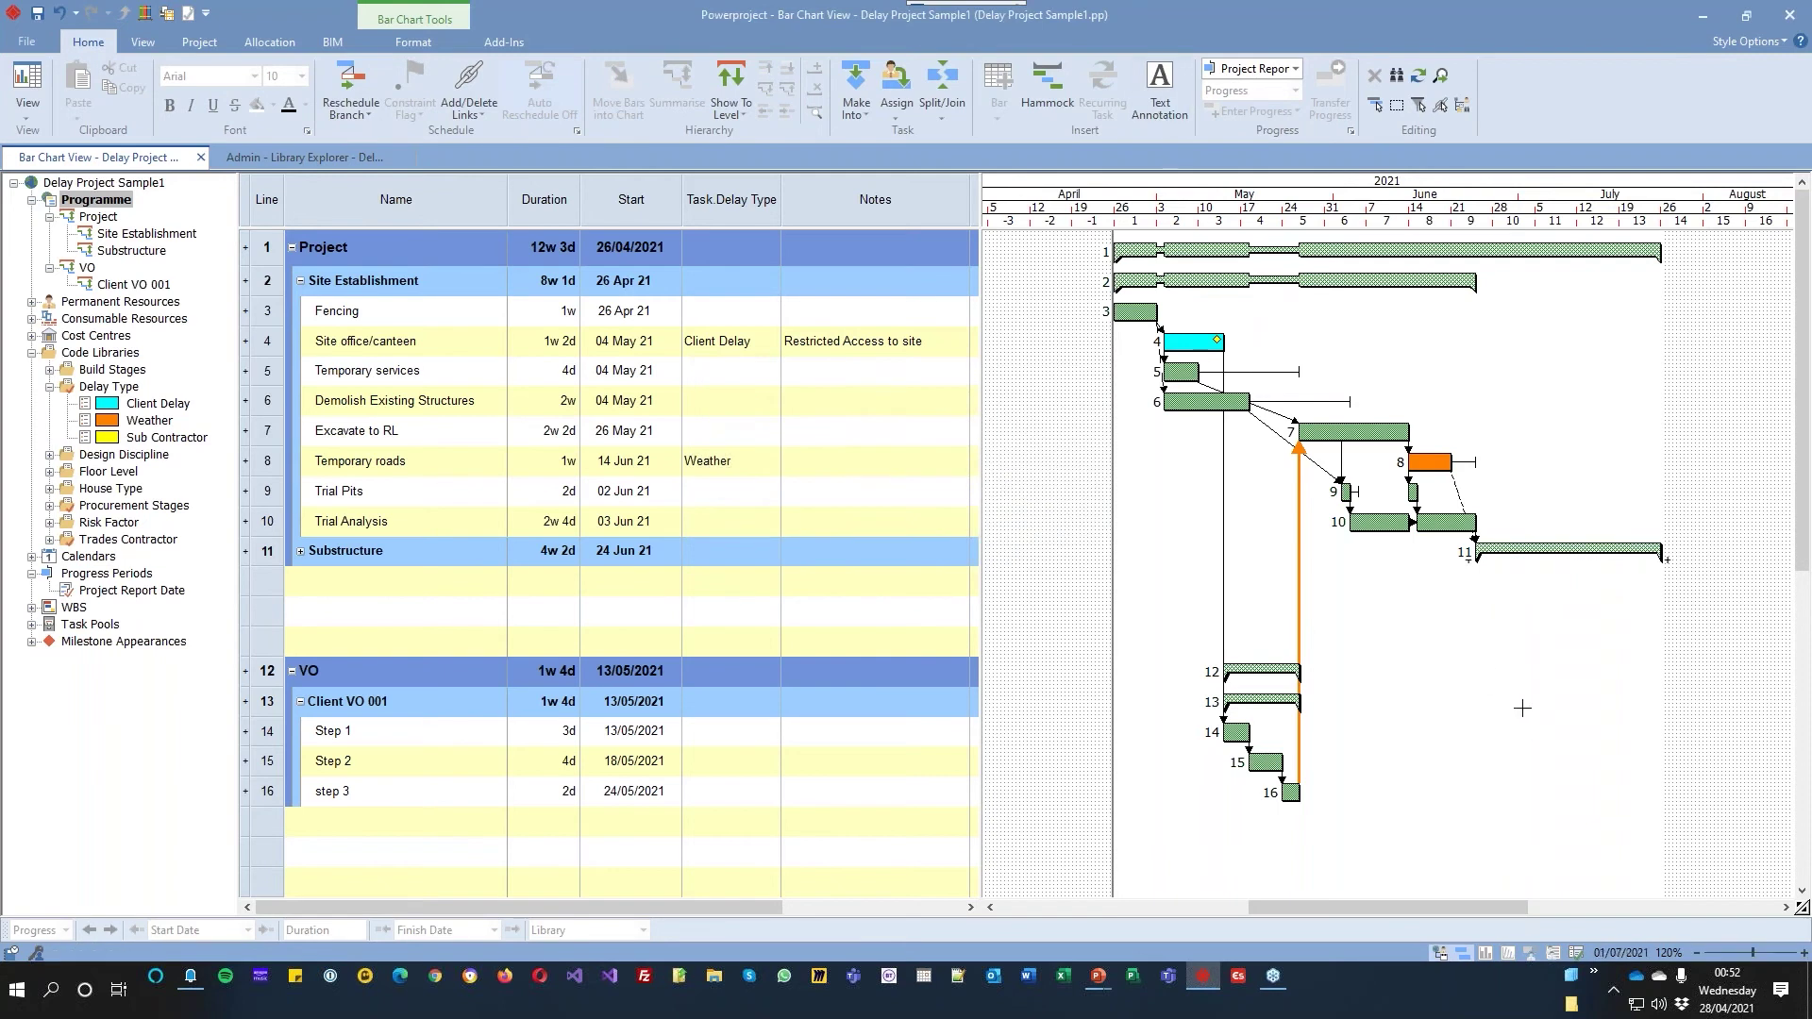
# Set the reschedule options to ignore Client Delay links and reschedule the branch
pyautogui.click(359, 112)
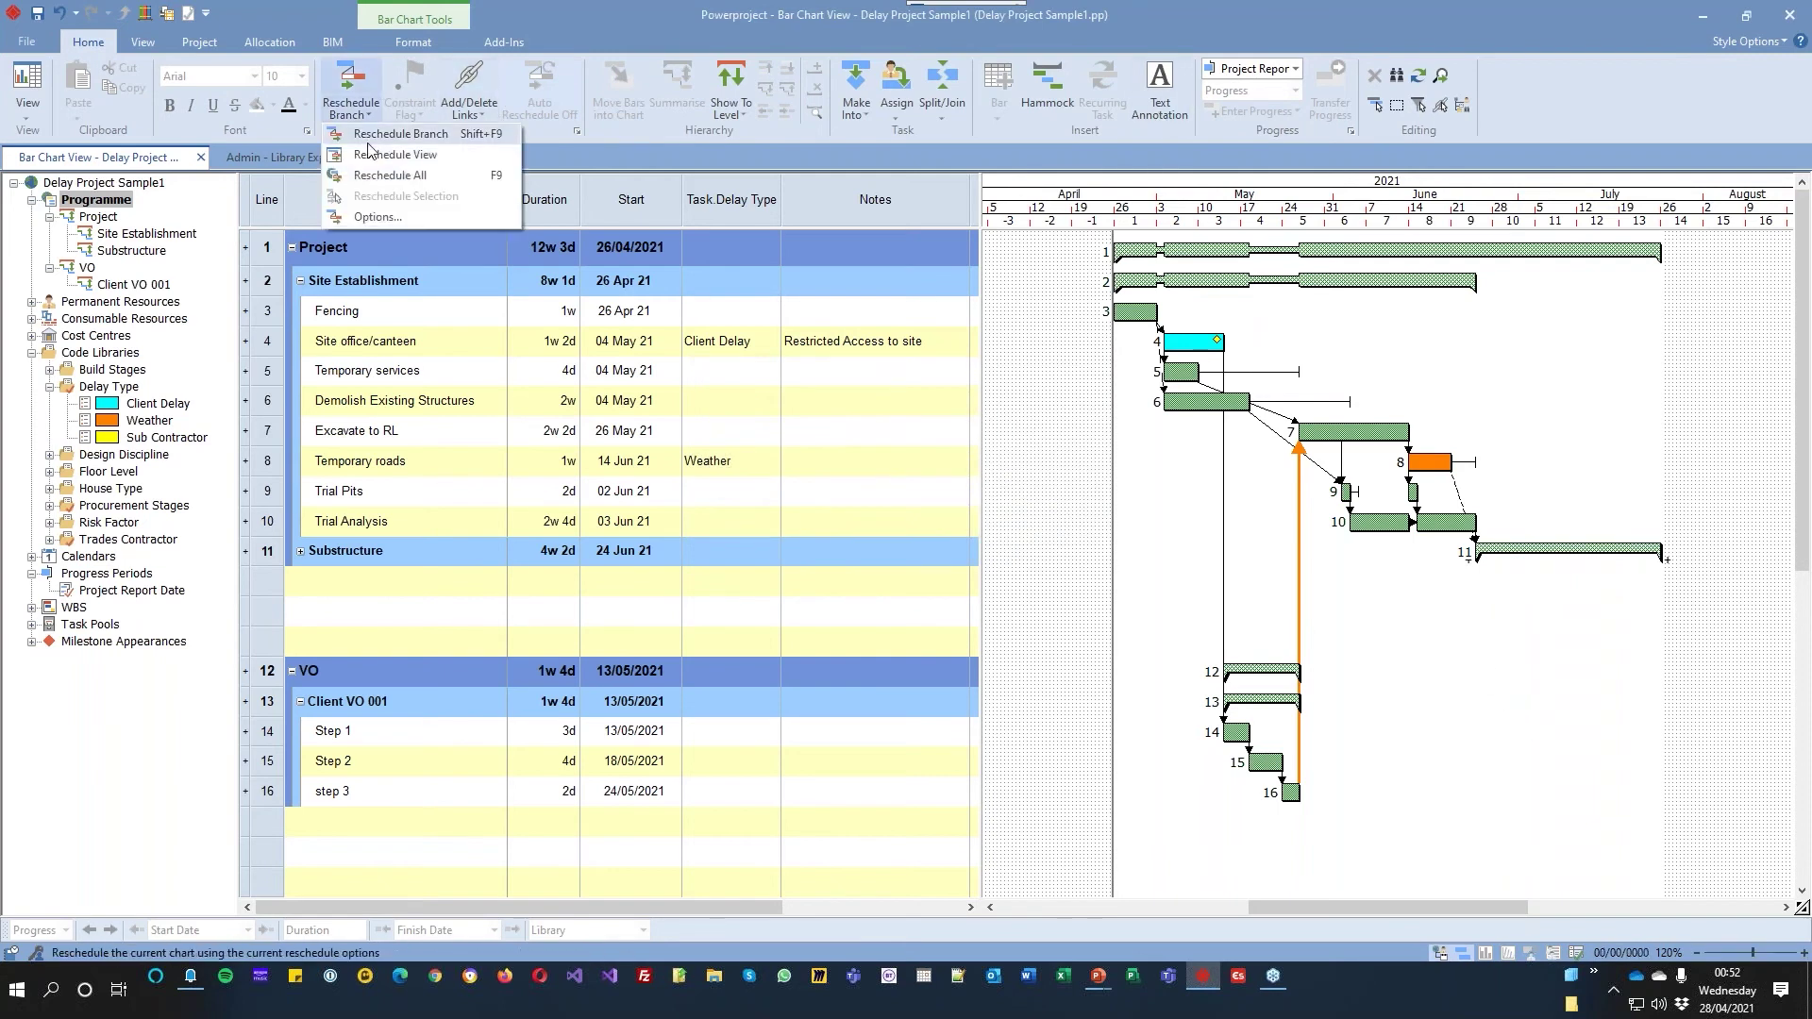
pyautogui.click(381, 221)
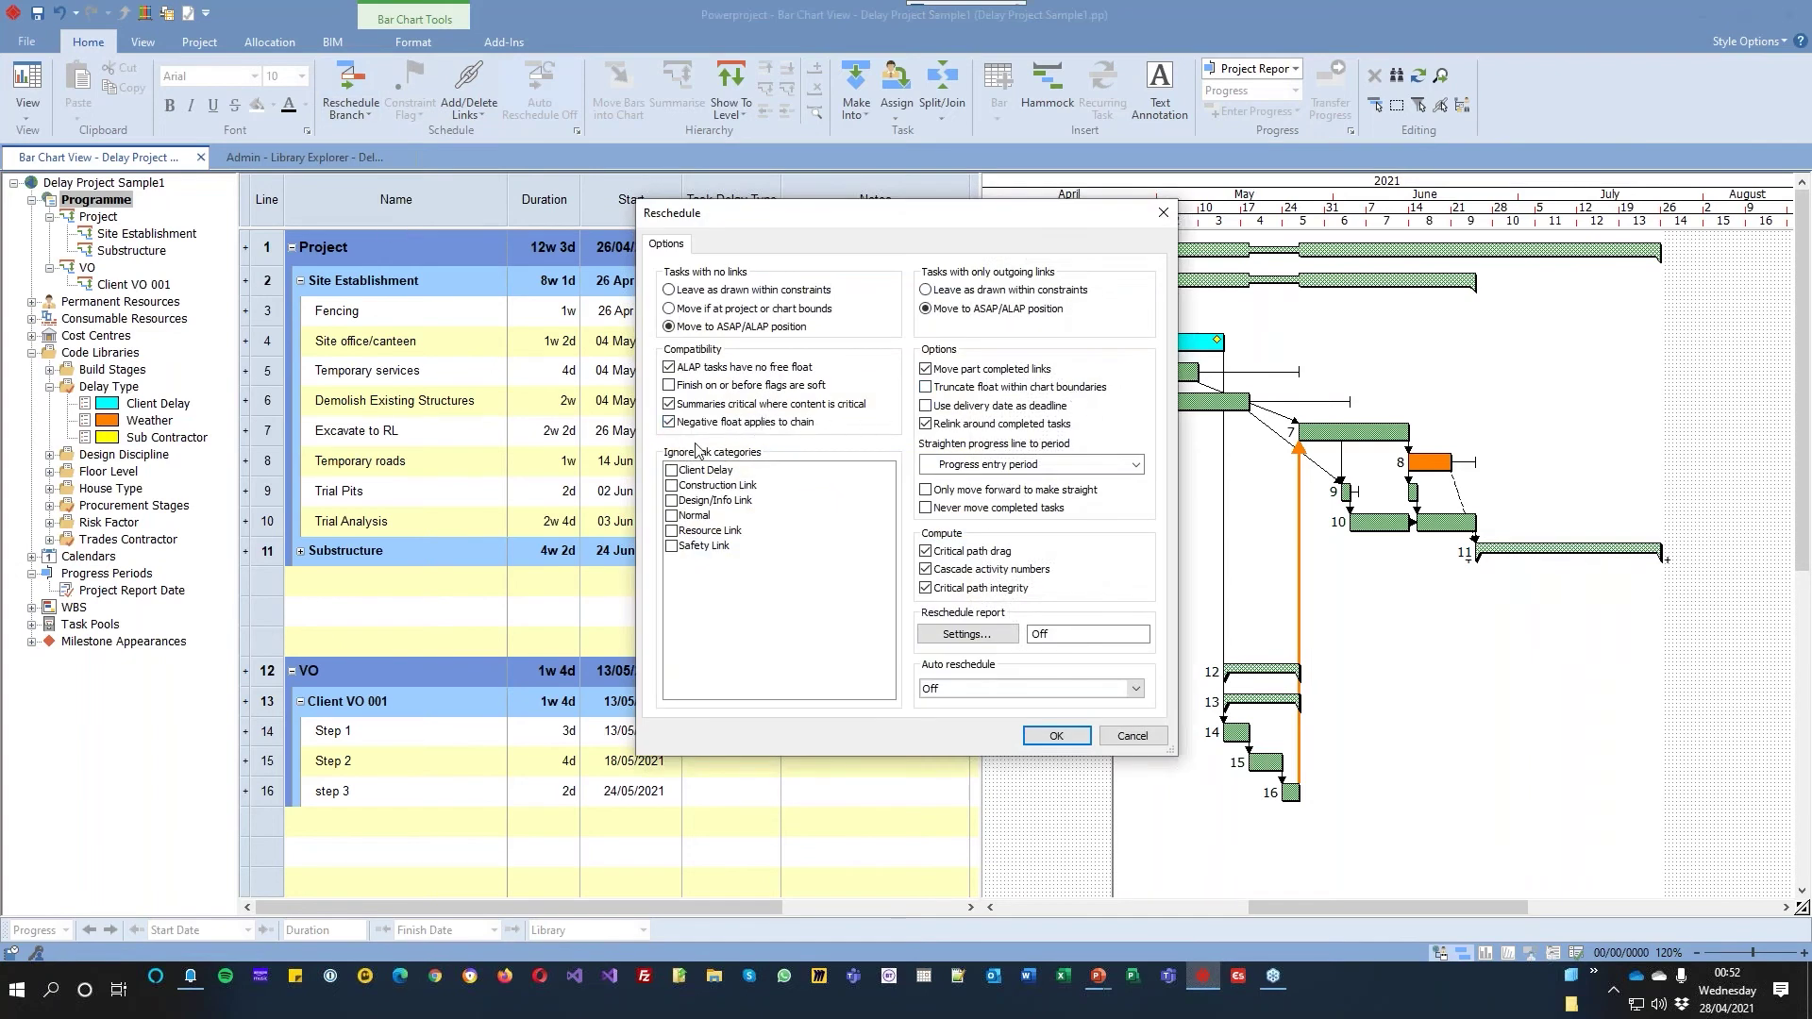
pyautogui.click(672, 470)
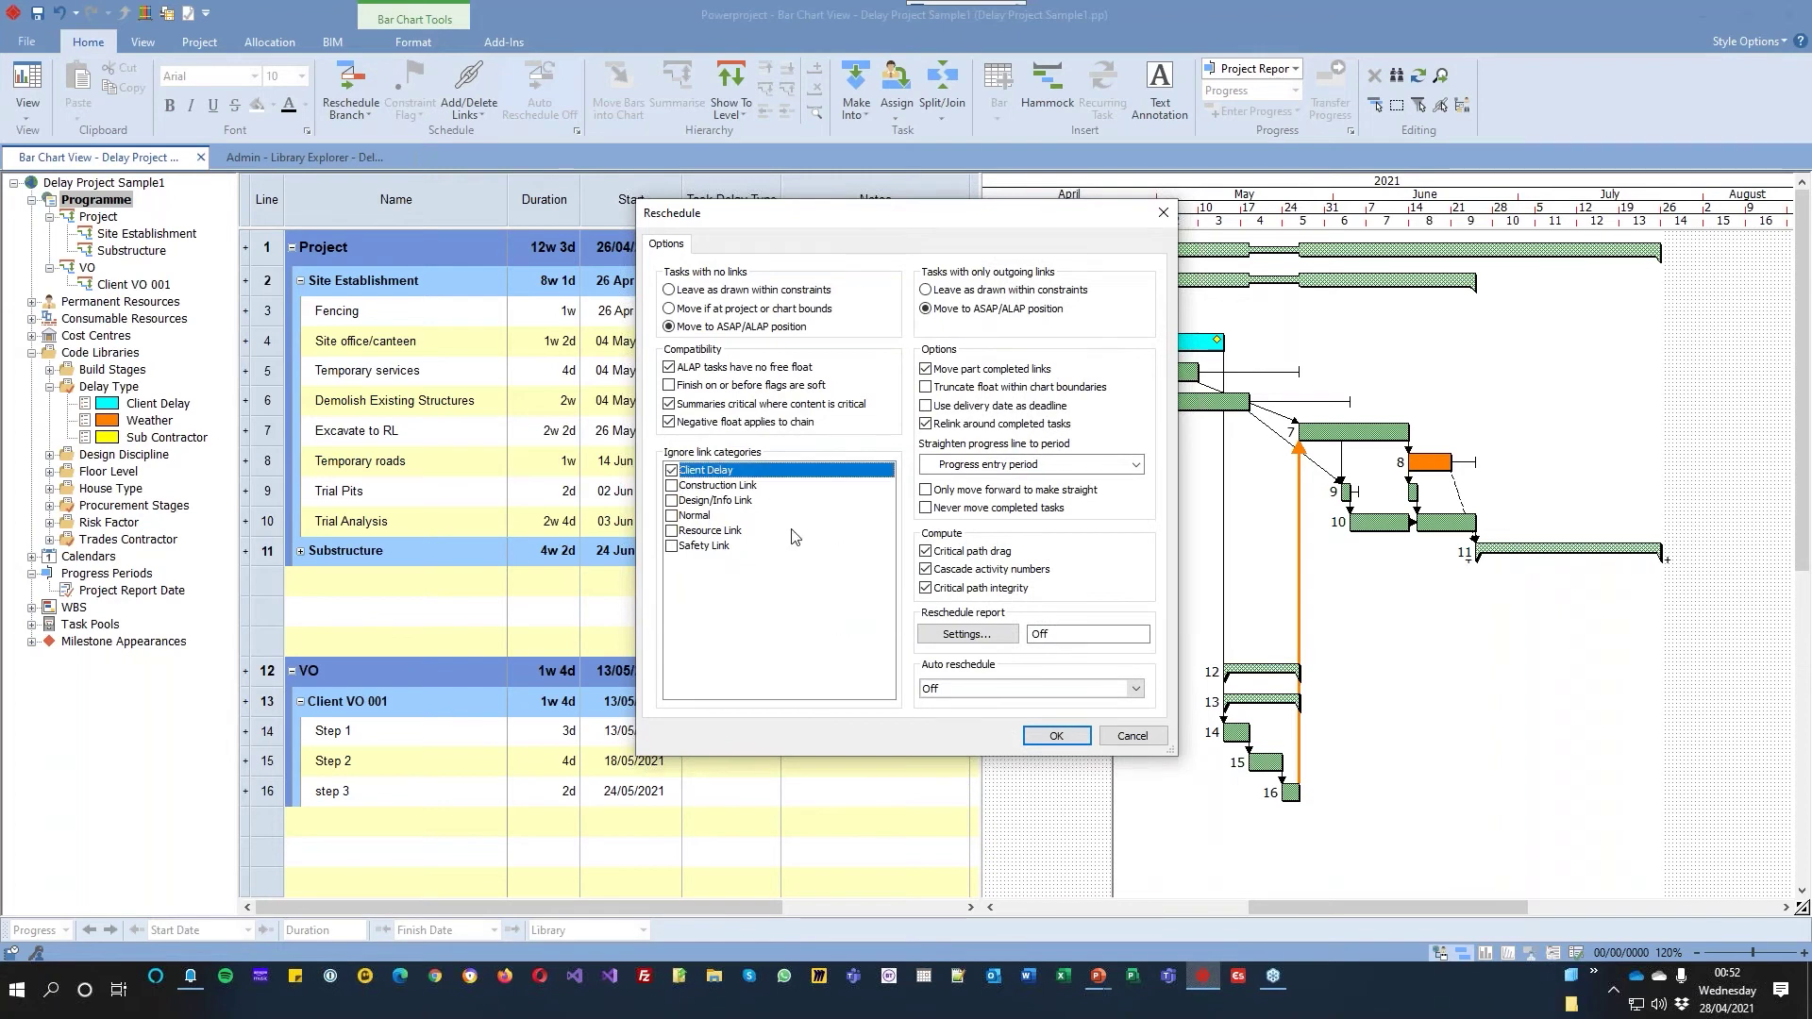
pyautogui.click(1039, 746)
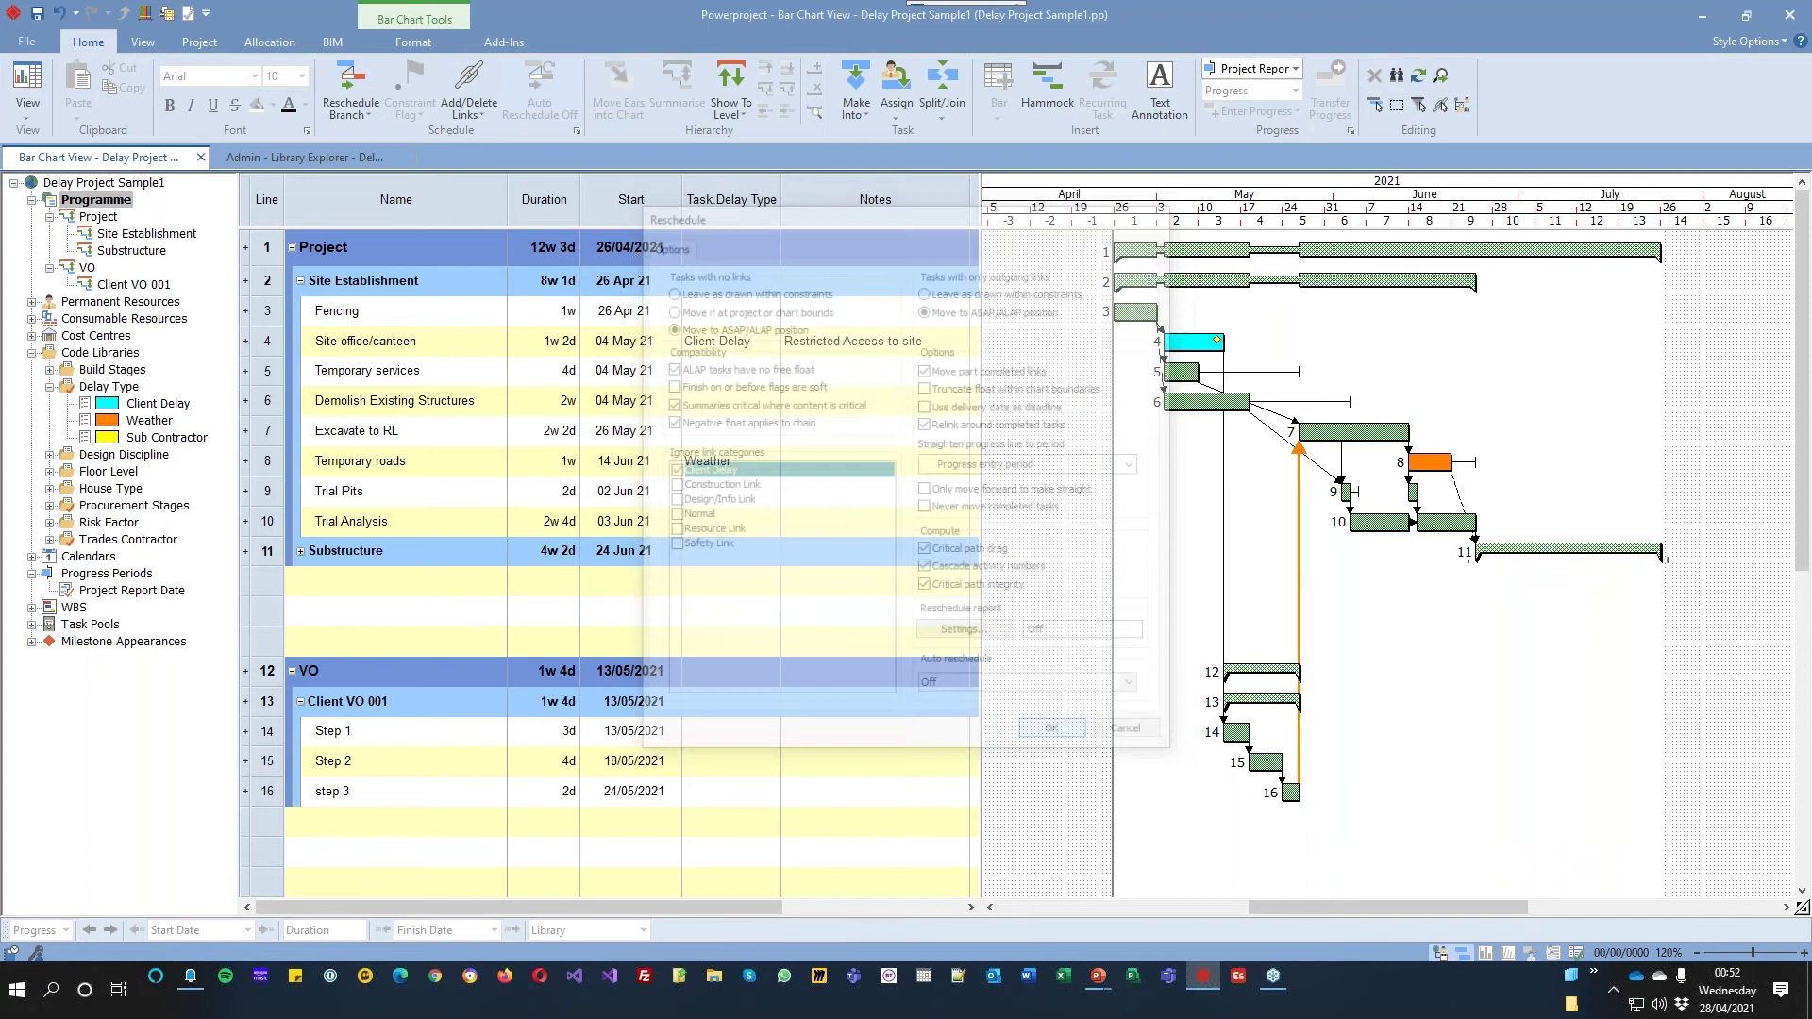
pyautogui.click(361, 88)
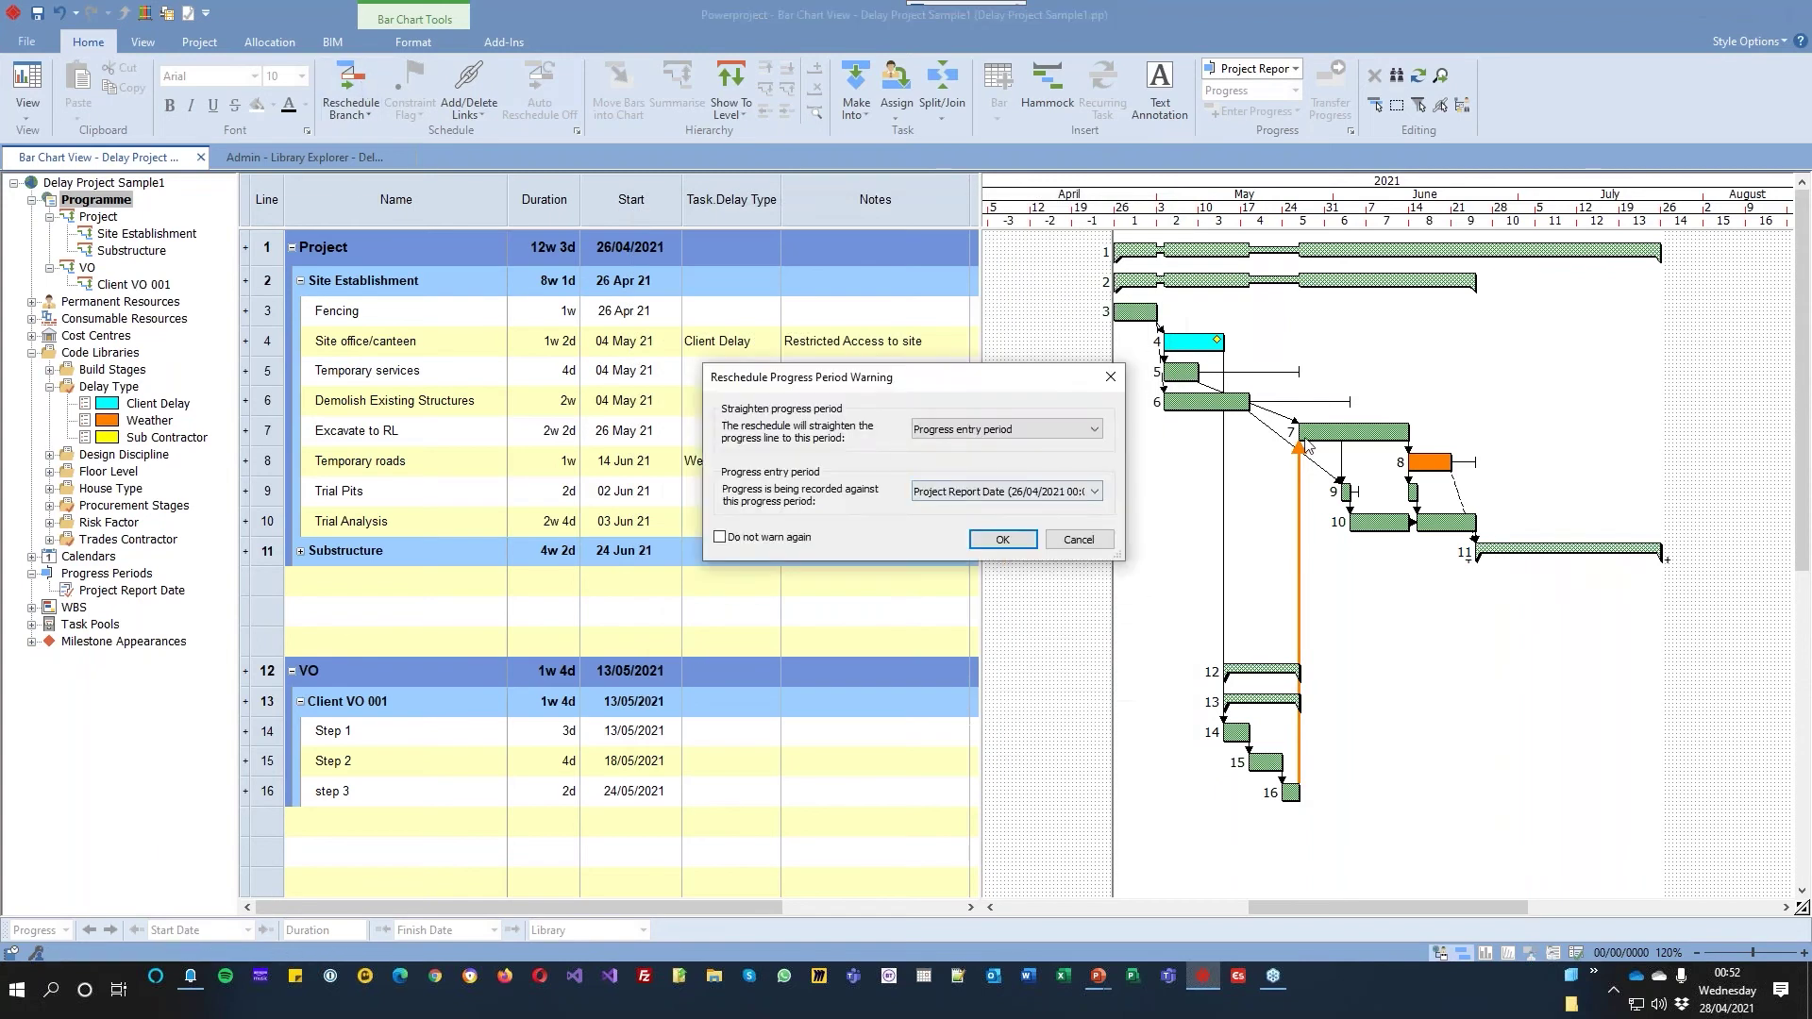
pyautogui.click(1000, 541)
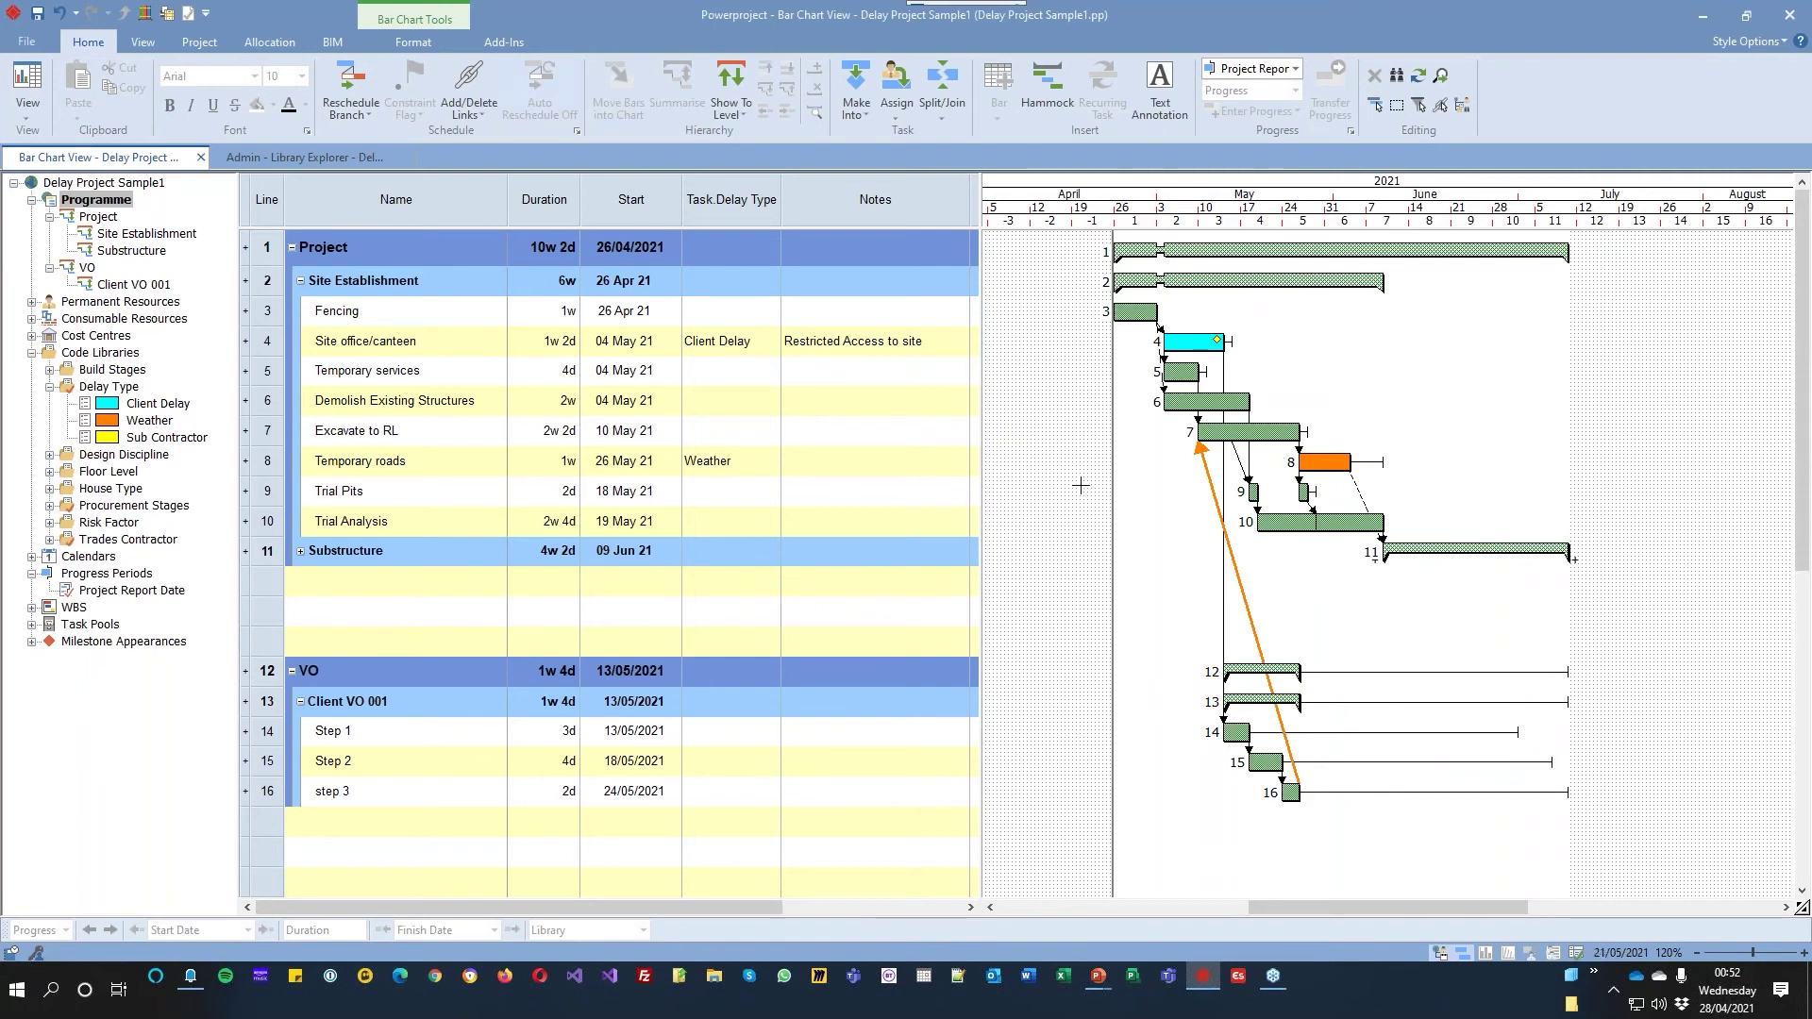
# Stop ignoring Client Delay links in the reschedule options and reschedule the branch
pyautogui.click(374, 106)
pyautogui.click(383, 209)
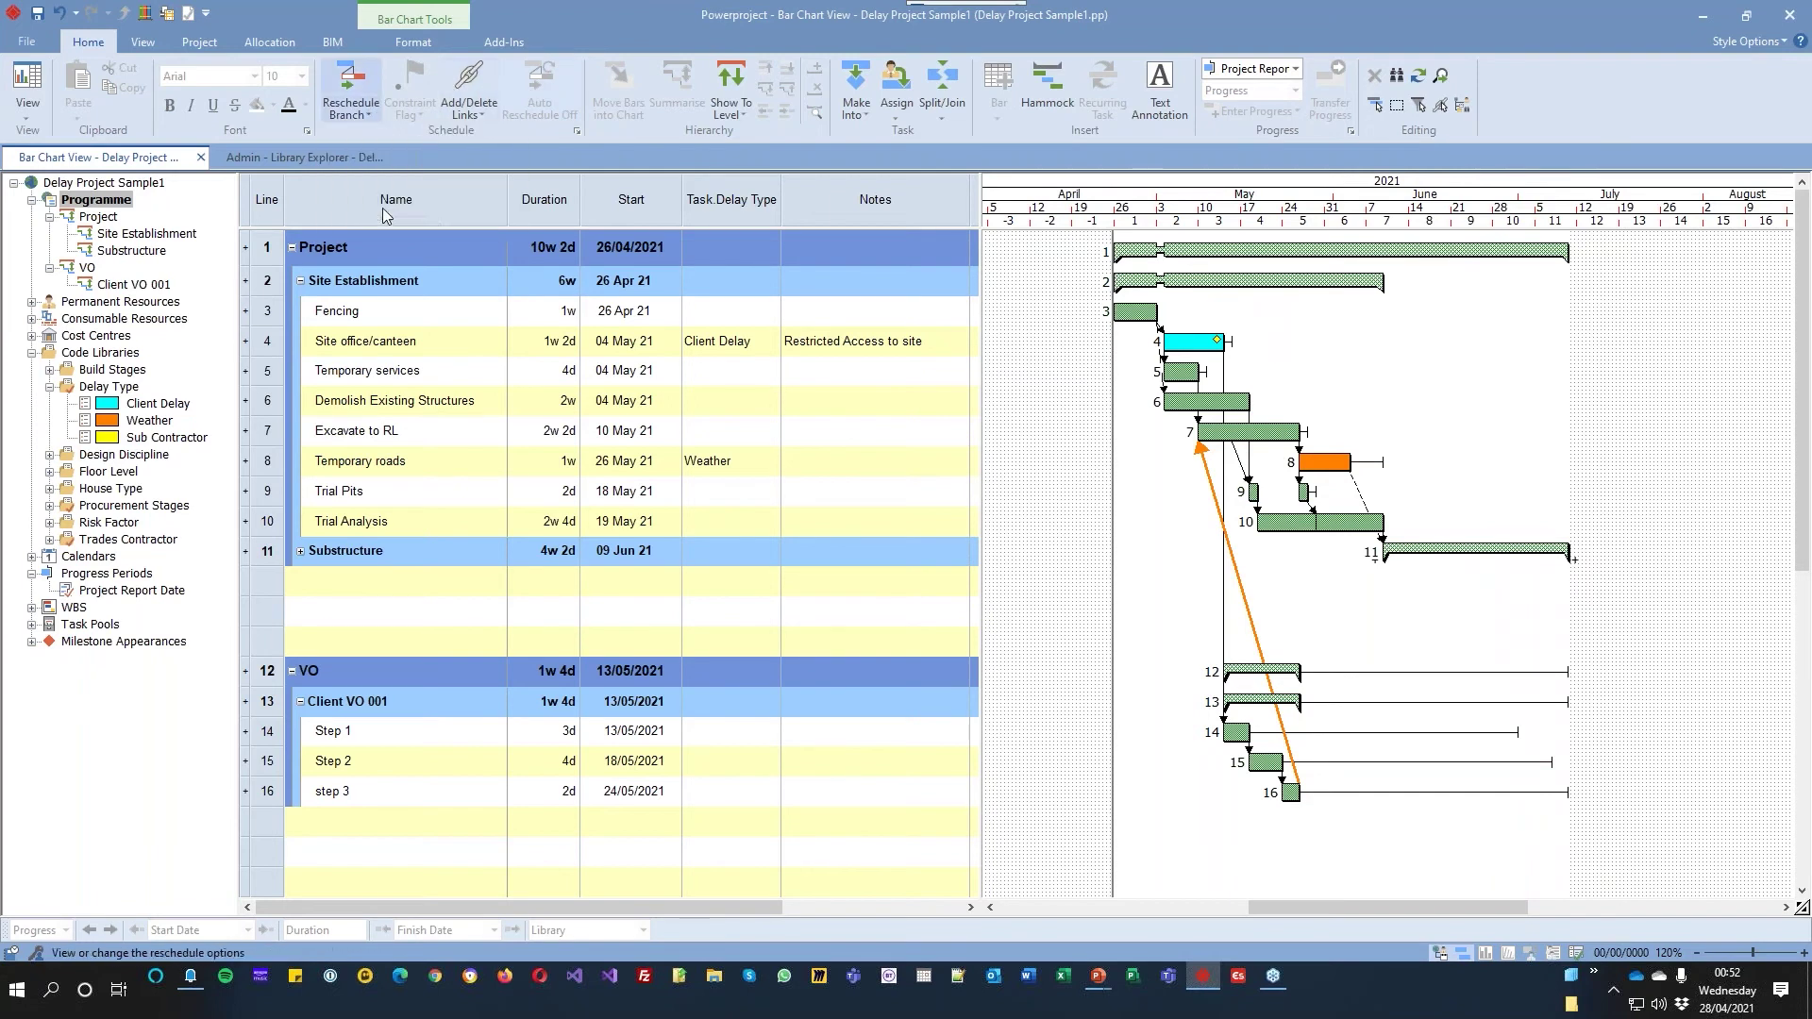
pyautogui.click(705, 471)
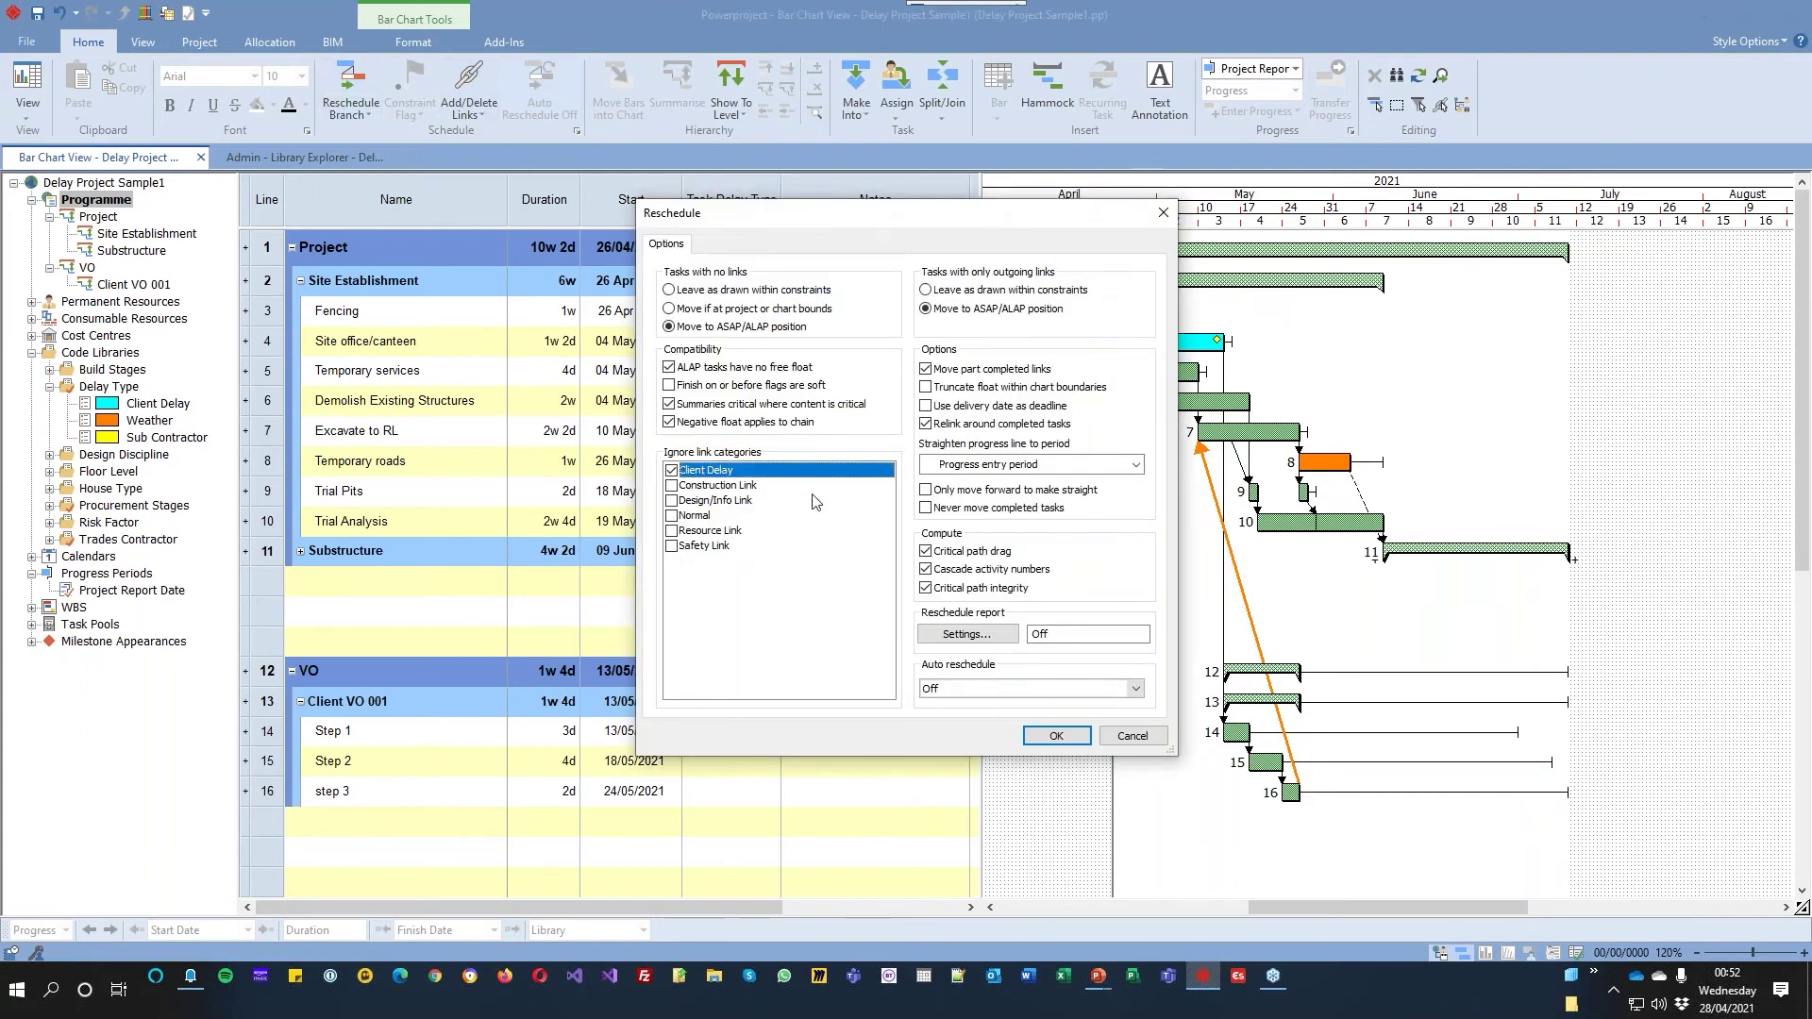
pyautogui.click(1056, 736)
pyautogui.click(351, 90)
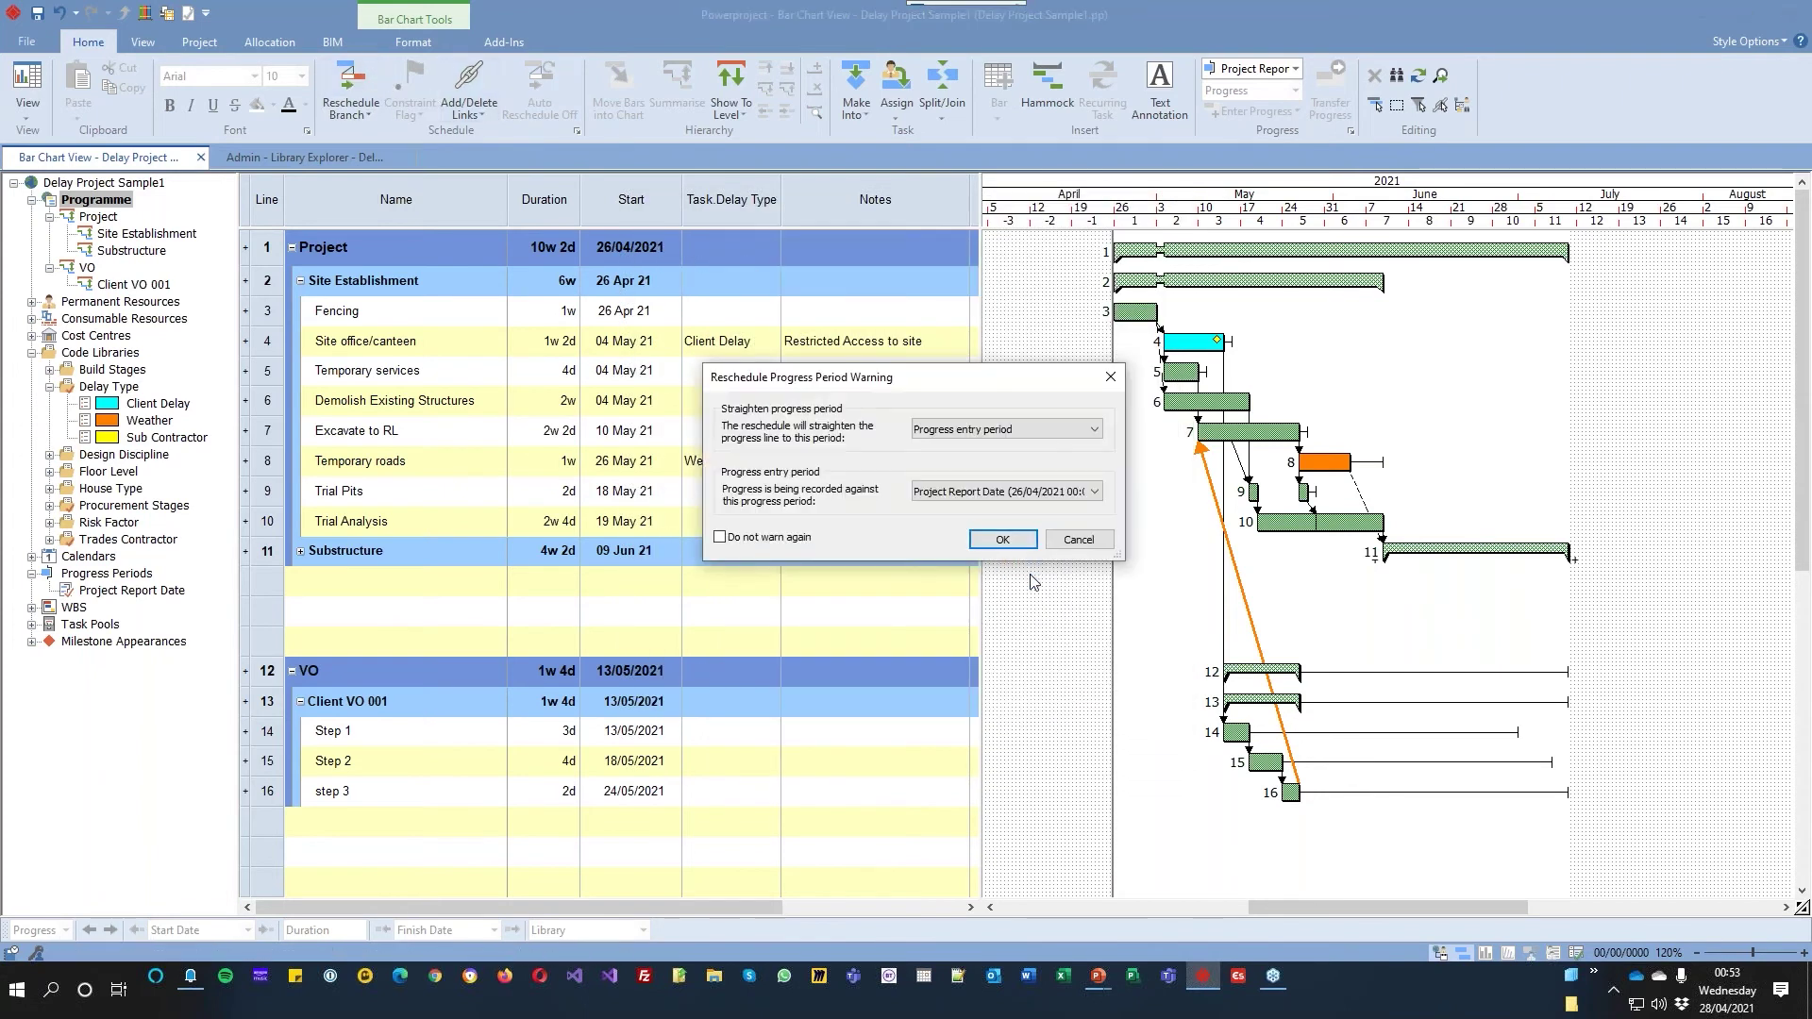
pyautogui.click(1009, 540)
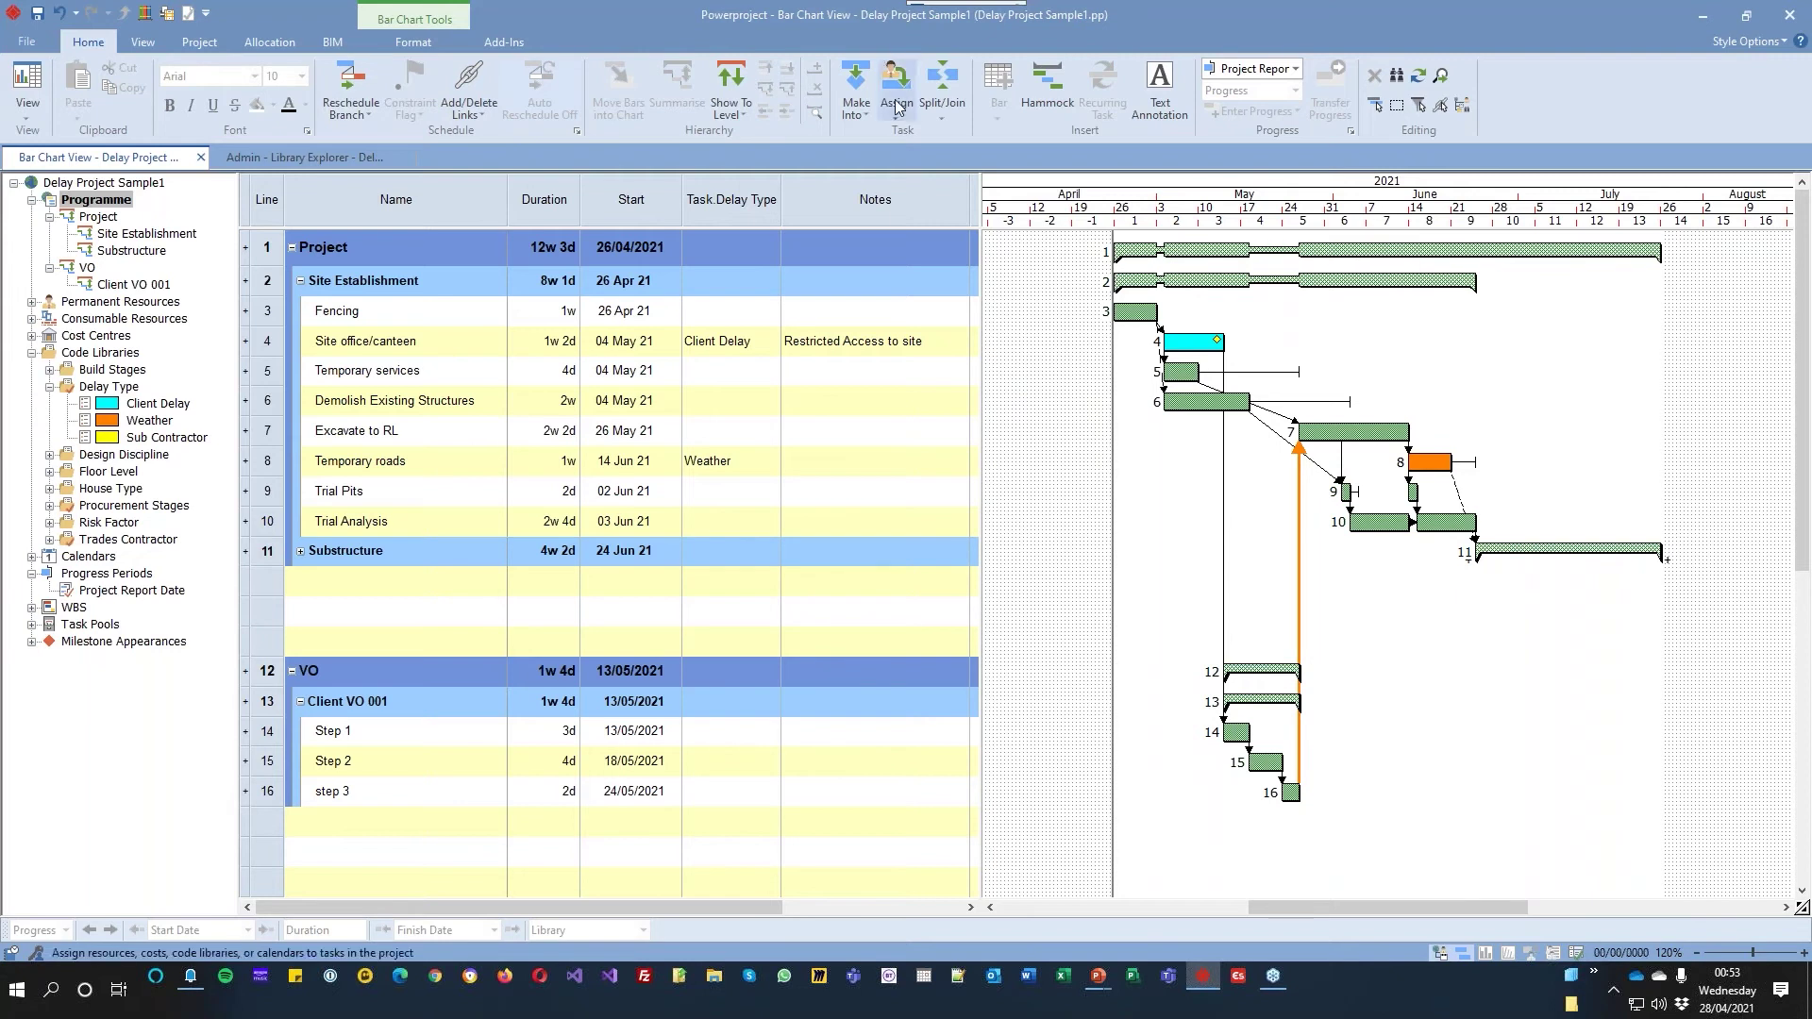
# Widen the task table to the Duration variance column and create a new baseline named VO 001 Delay impact
pyautogui.moveTo(1000, 195); pyautogui.dragTo(1042, 189)
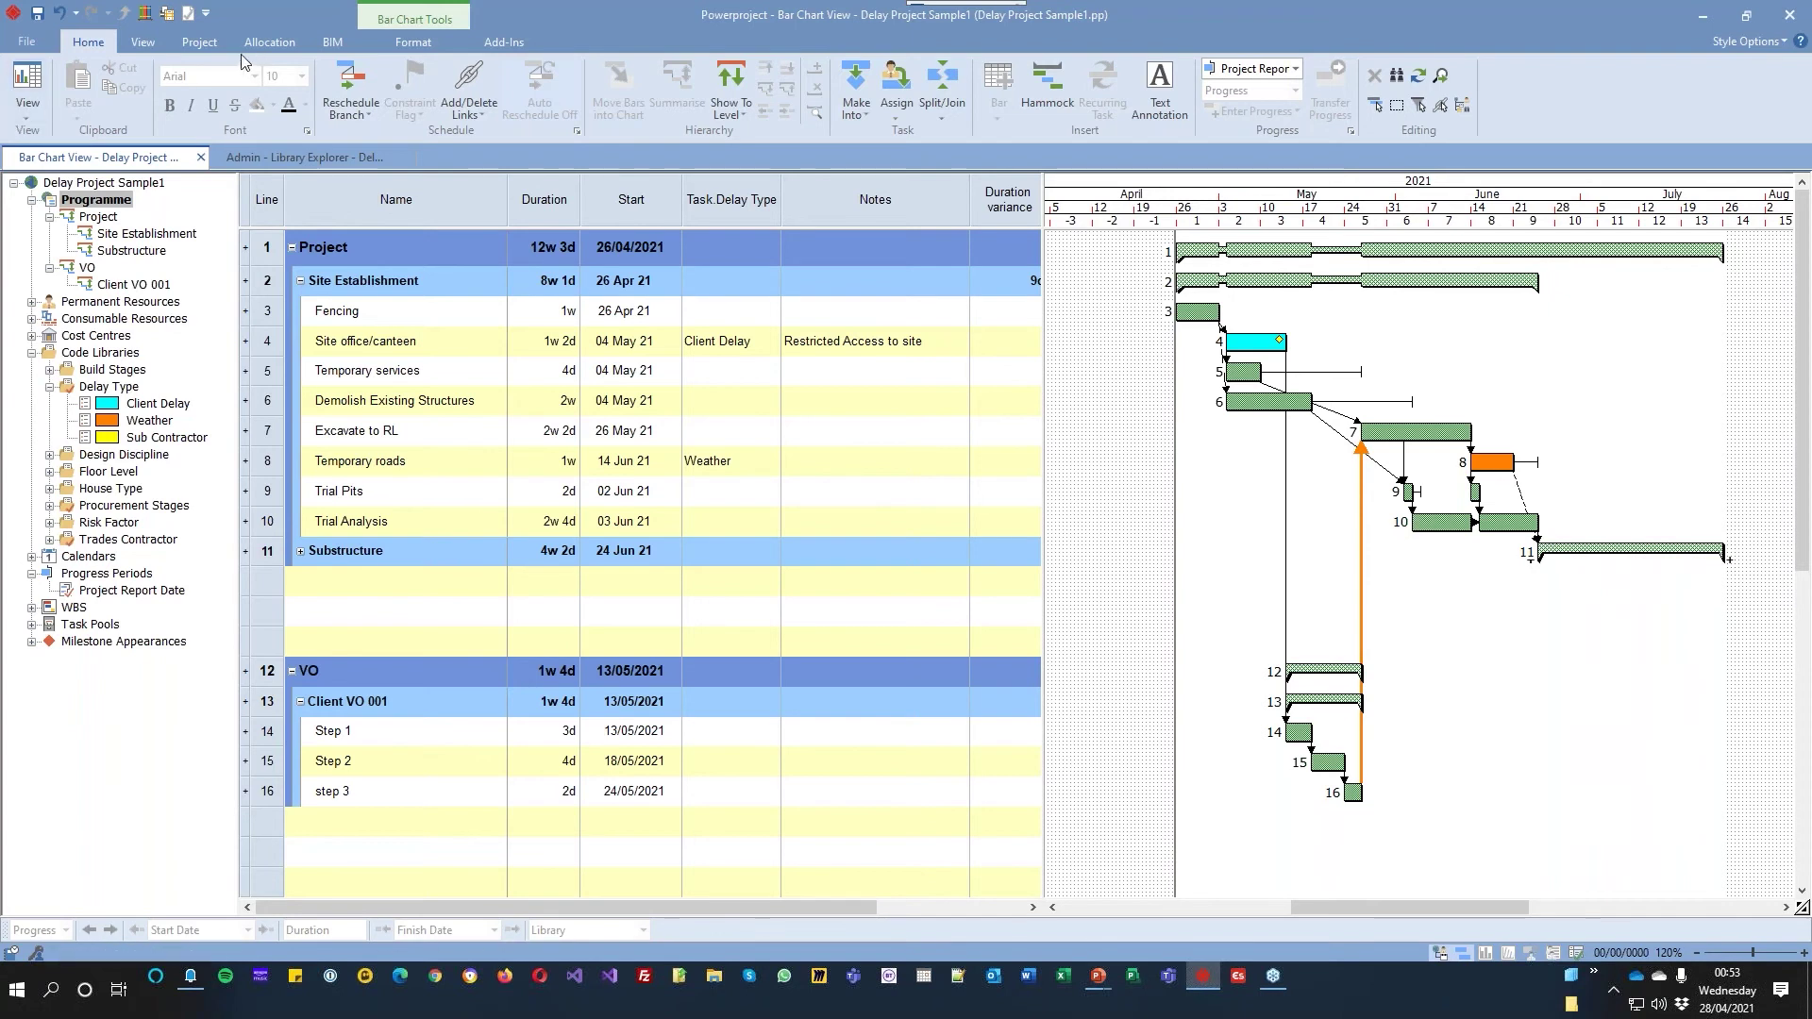
pyautogui.click(194, 43)
pyautogui.click(84, 90)
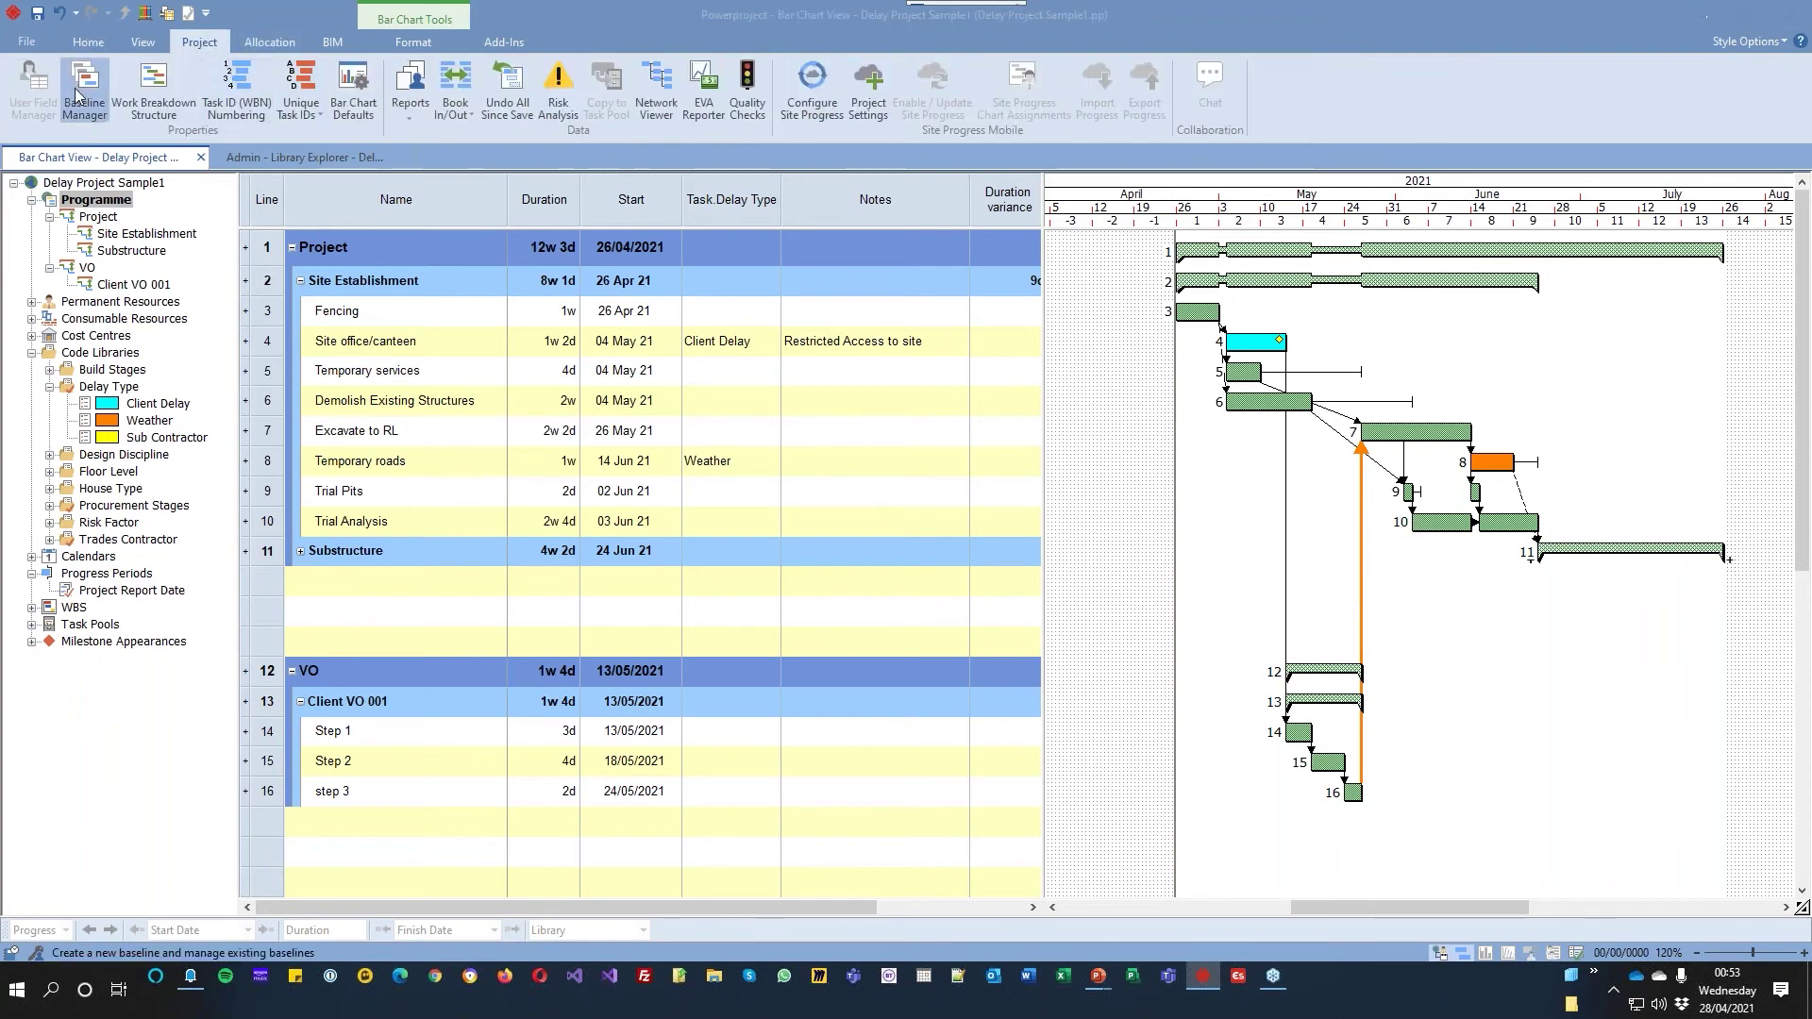
pyautogui.click(1244, 284)
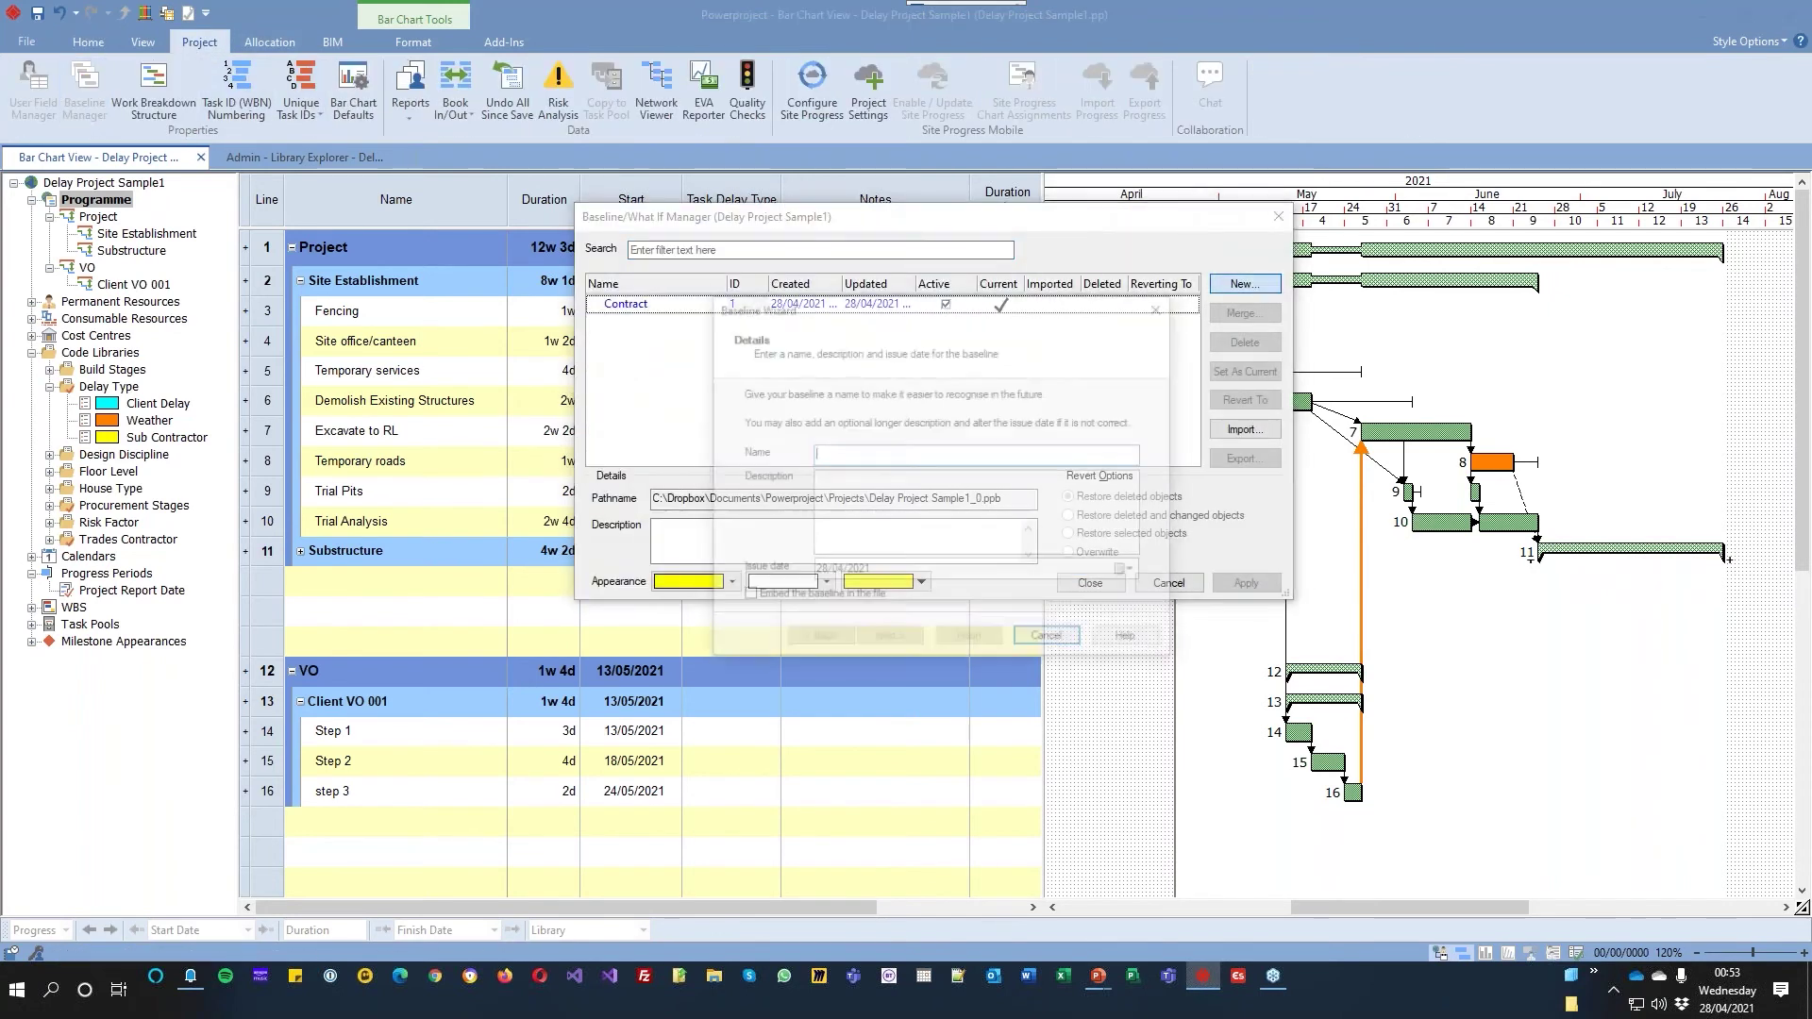
pyautogui.write('VO')
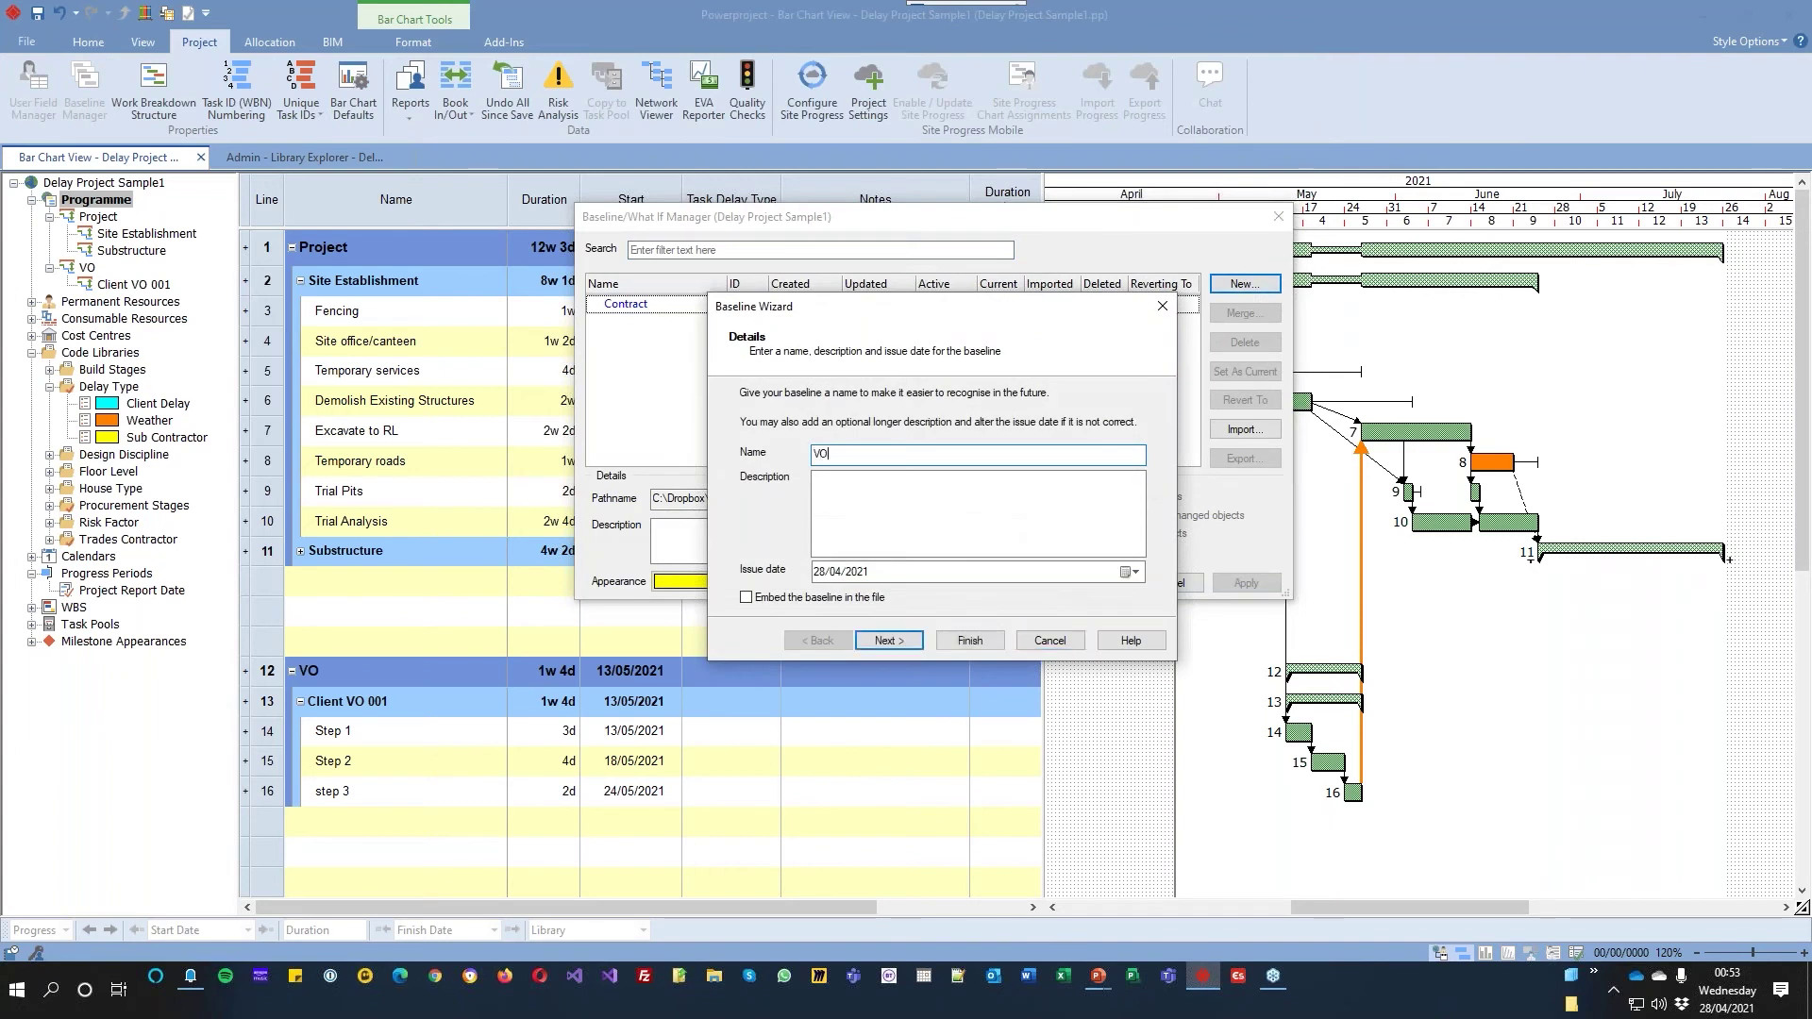
pyautogui.write(' 001 Delay impact')
pyautogui.click(970, 641)
# Set the Contract baseline's bar appearance to orange and leave the baseline manager
pyautogui.click(723, 585)
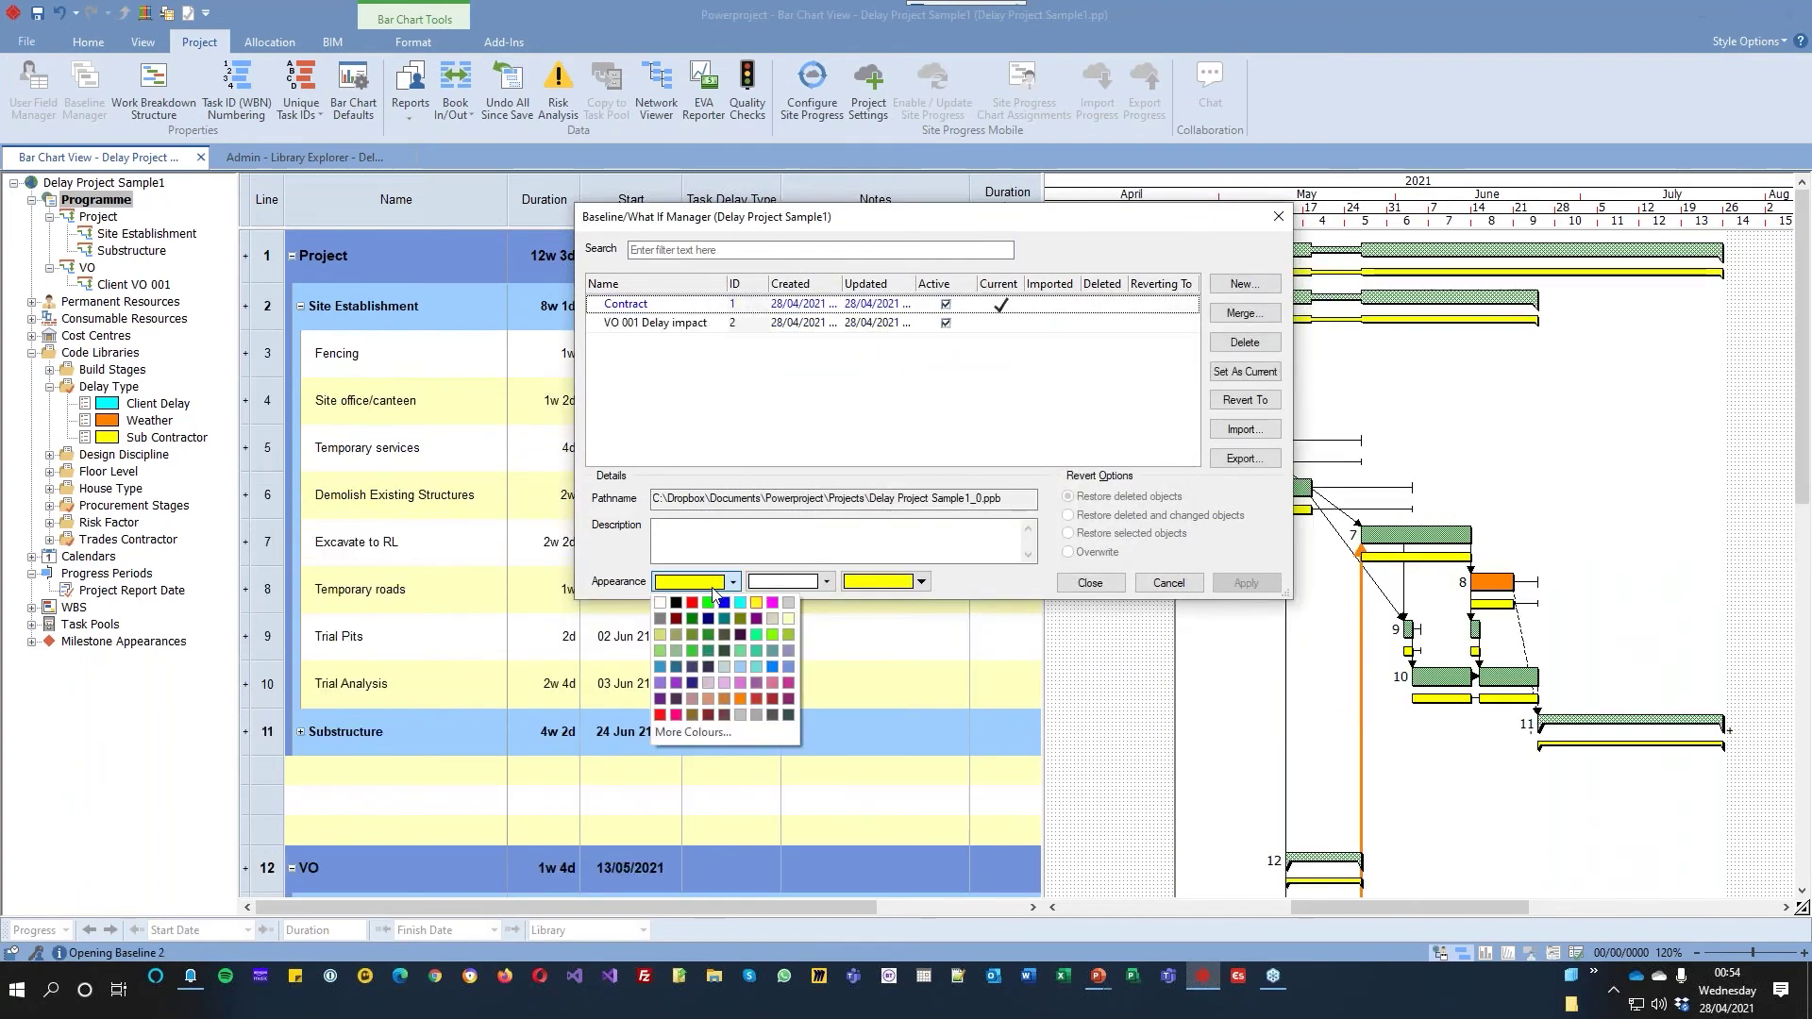
pyautogui.click(740, 701)
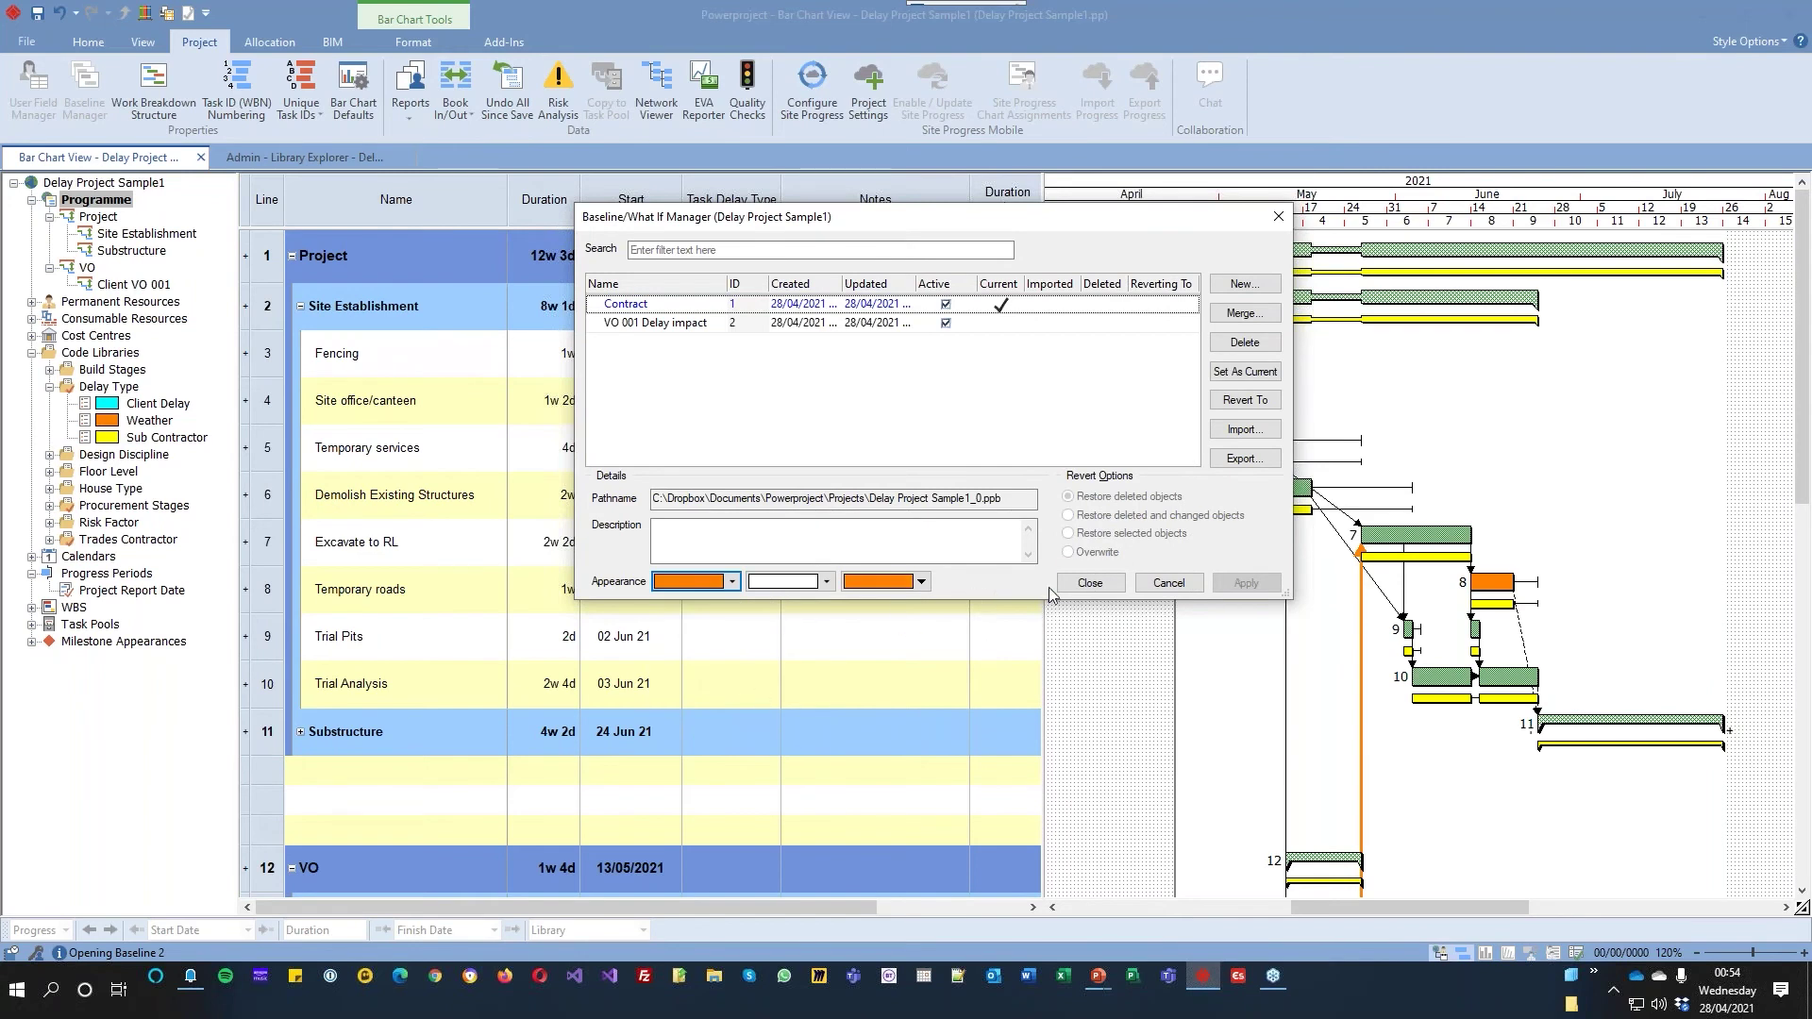
pyautogui.click(1085, 584)
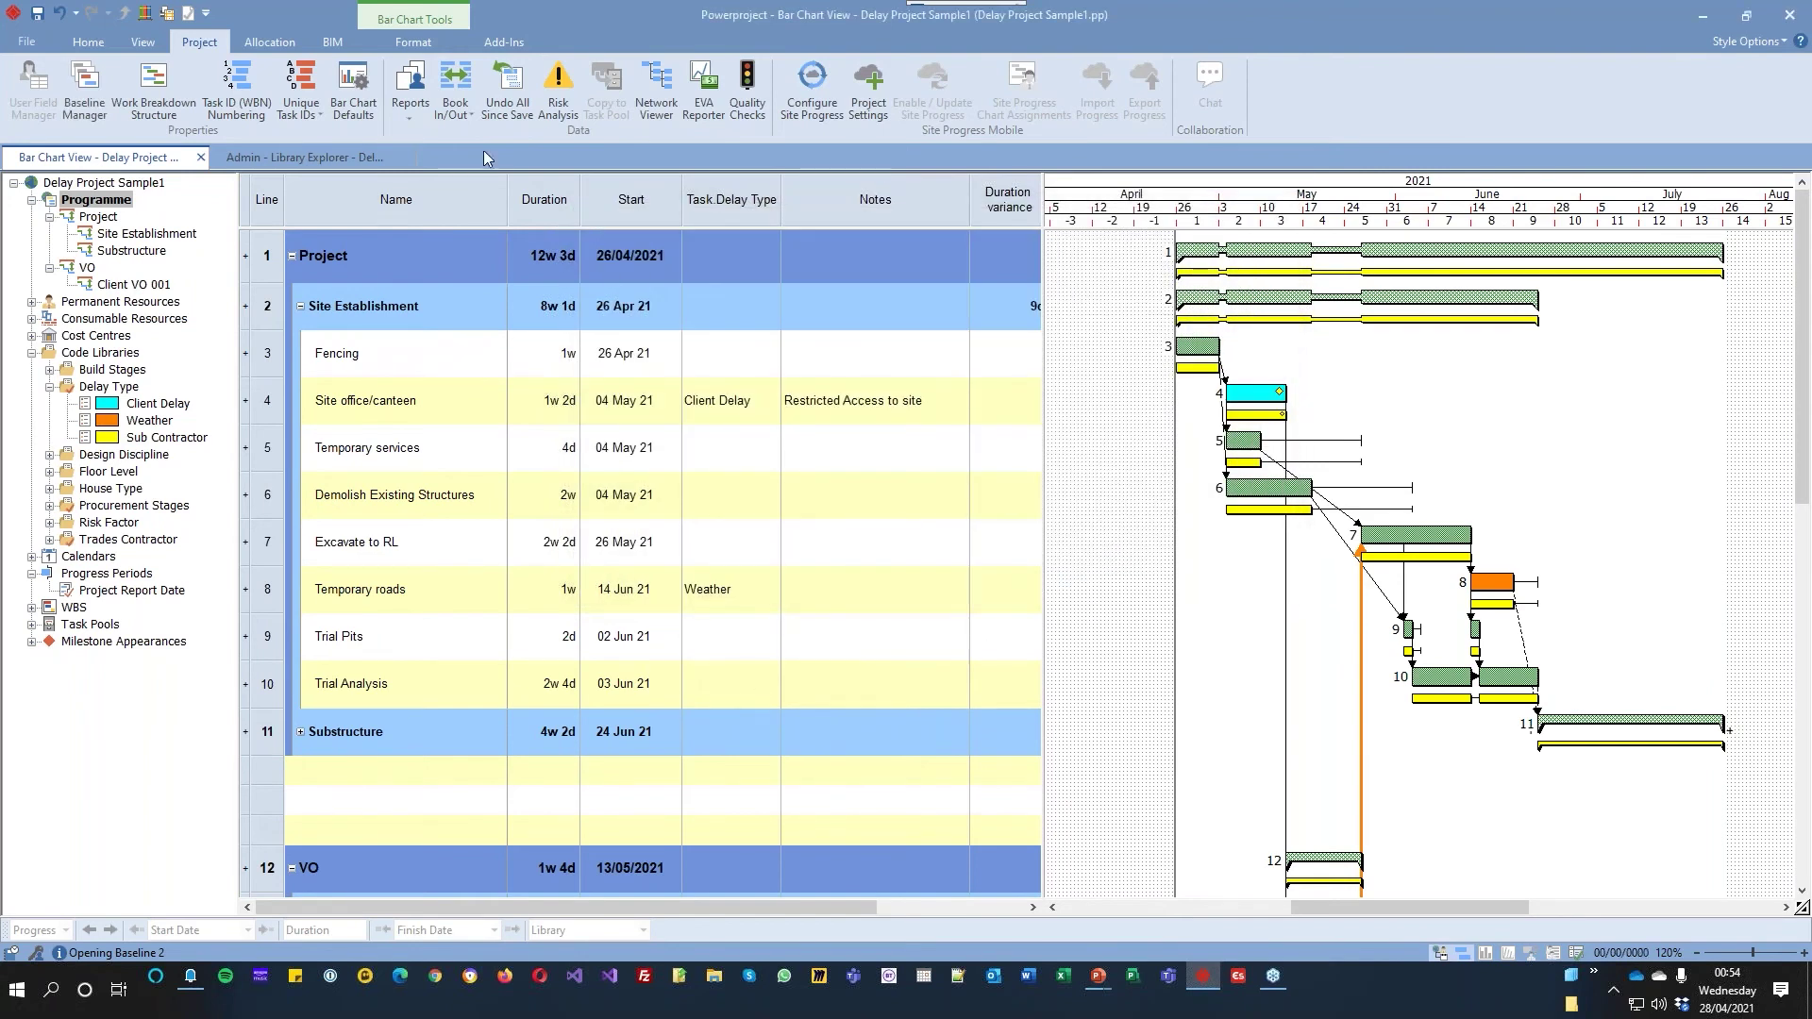
# Hide and redisplay the VO 001 Delay impact baseline bars in the bar chart
pyautogui.click(415, 46)
pyautogui.click(339, 110)
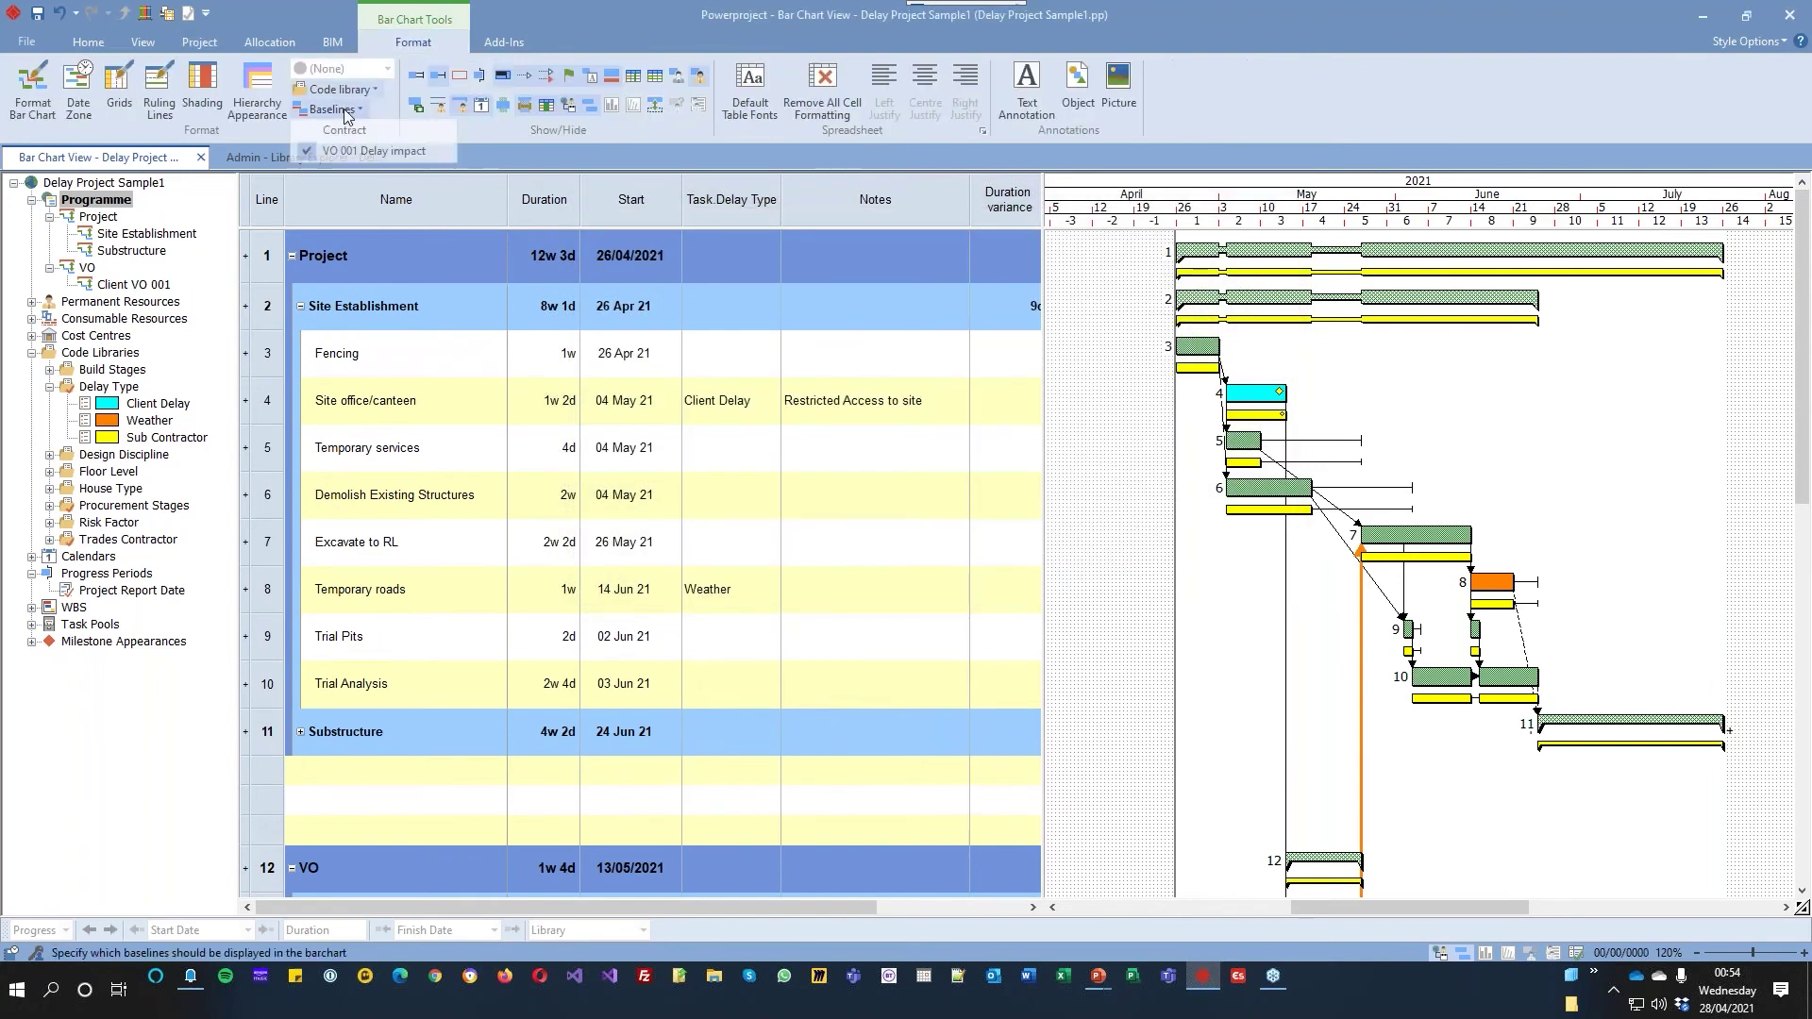
pyautogui.click(353, 150)
pyautogui.click(335, 109)
pyautogui.click(353, 149)
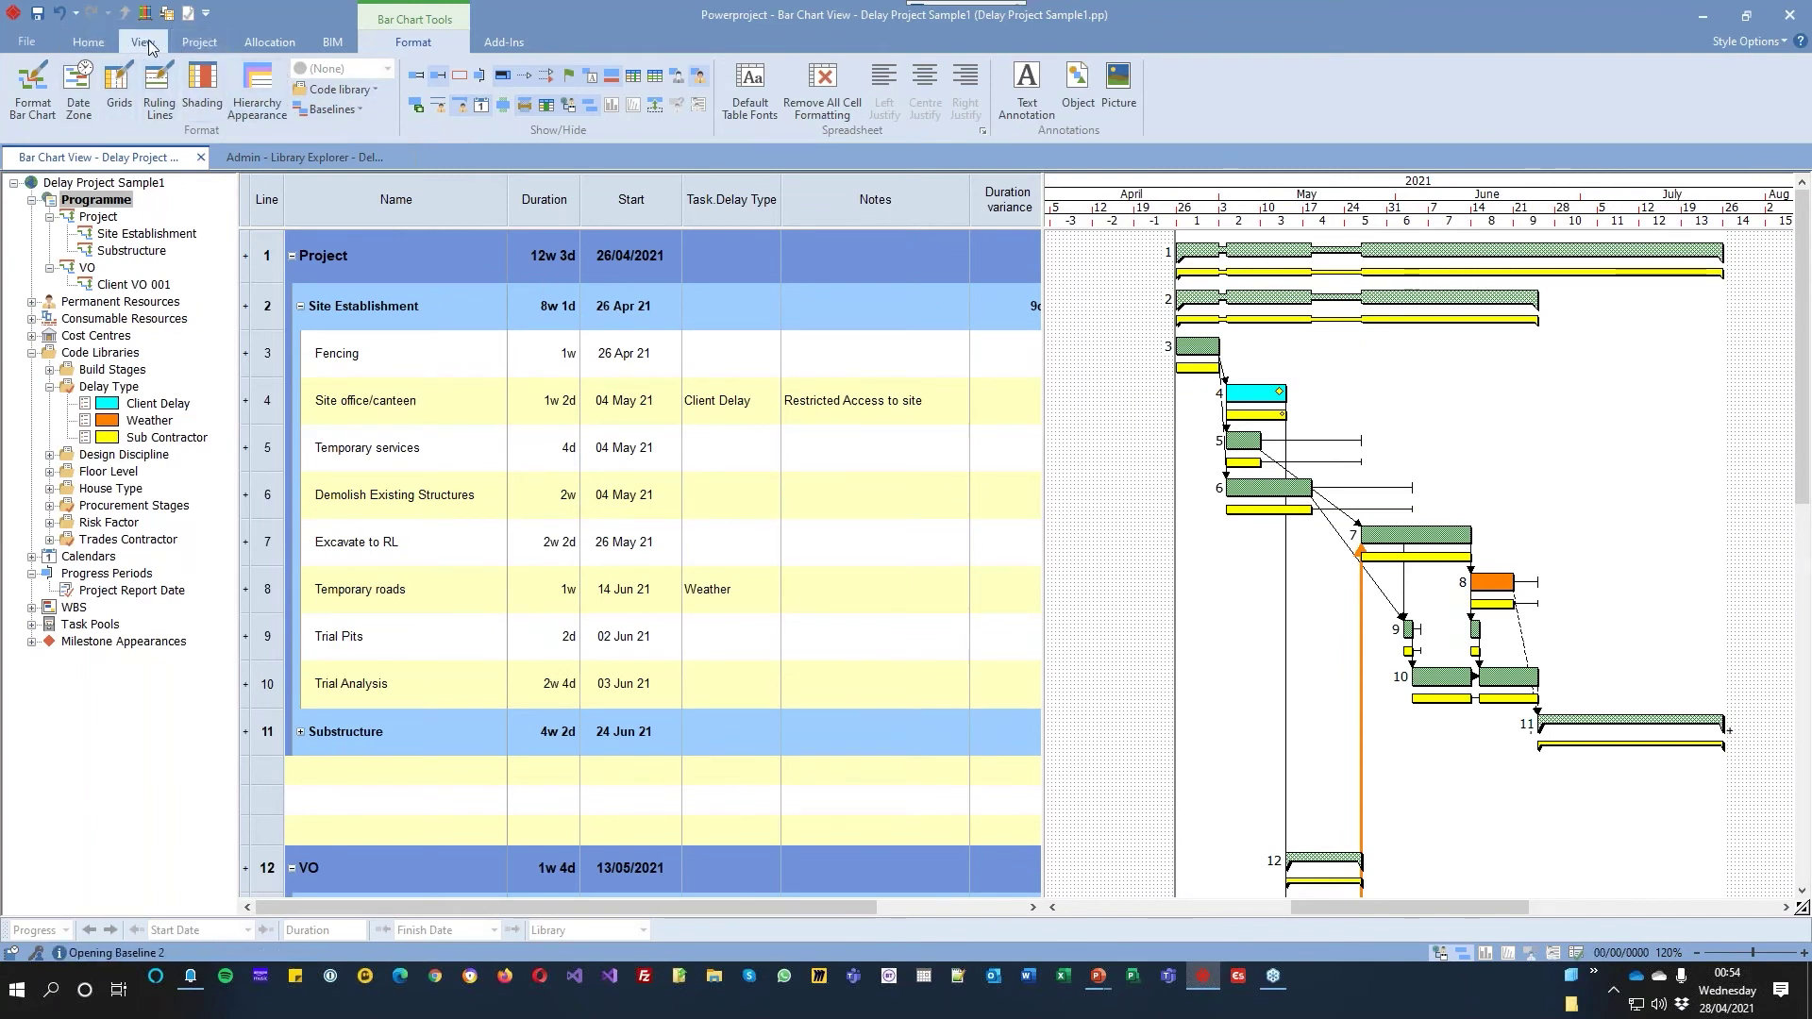
# Set the reschedule options to ignore Client Delay links and reschedule the branch for comparison against the VO 001 Delay impact baseline
pyautogui.click(88, 41)
pyautogui.click(355, 106)
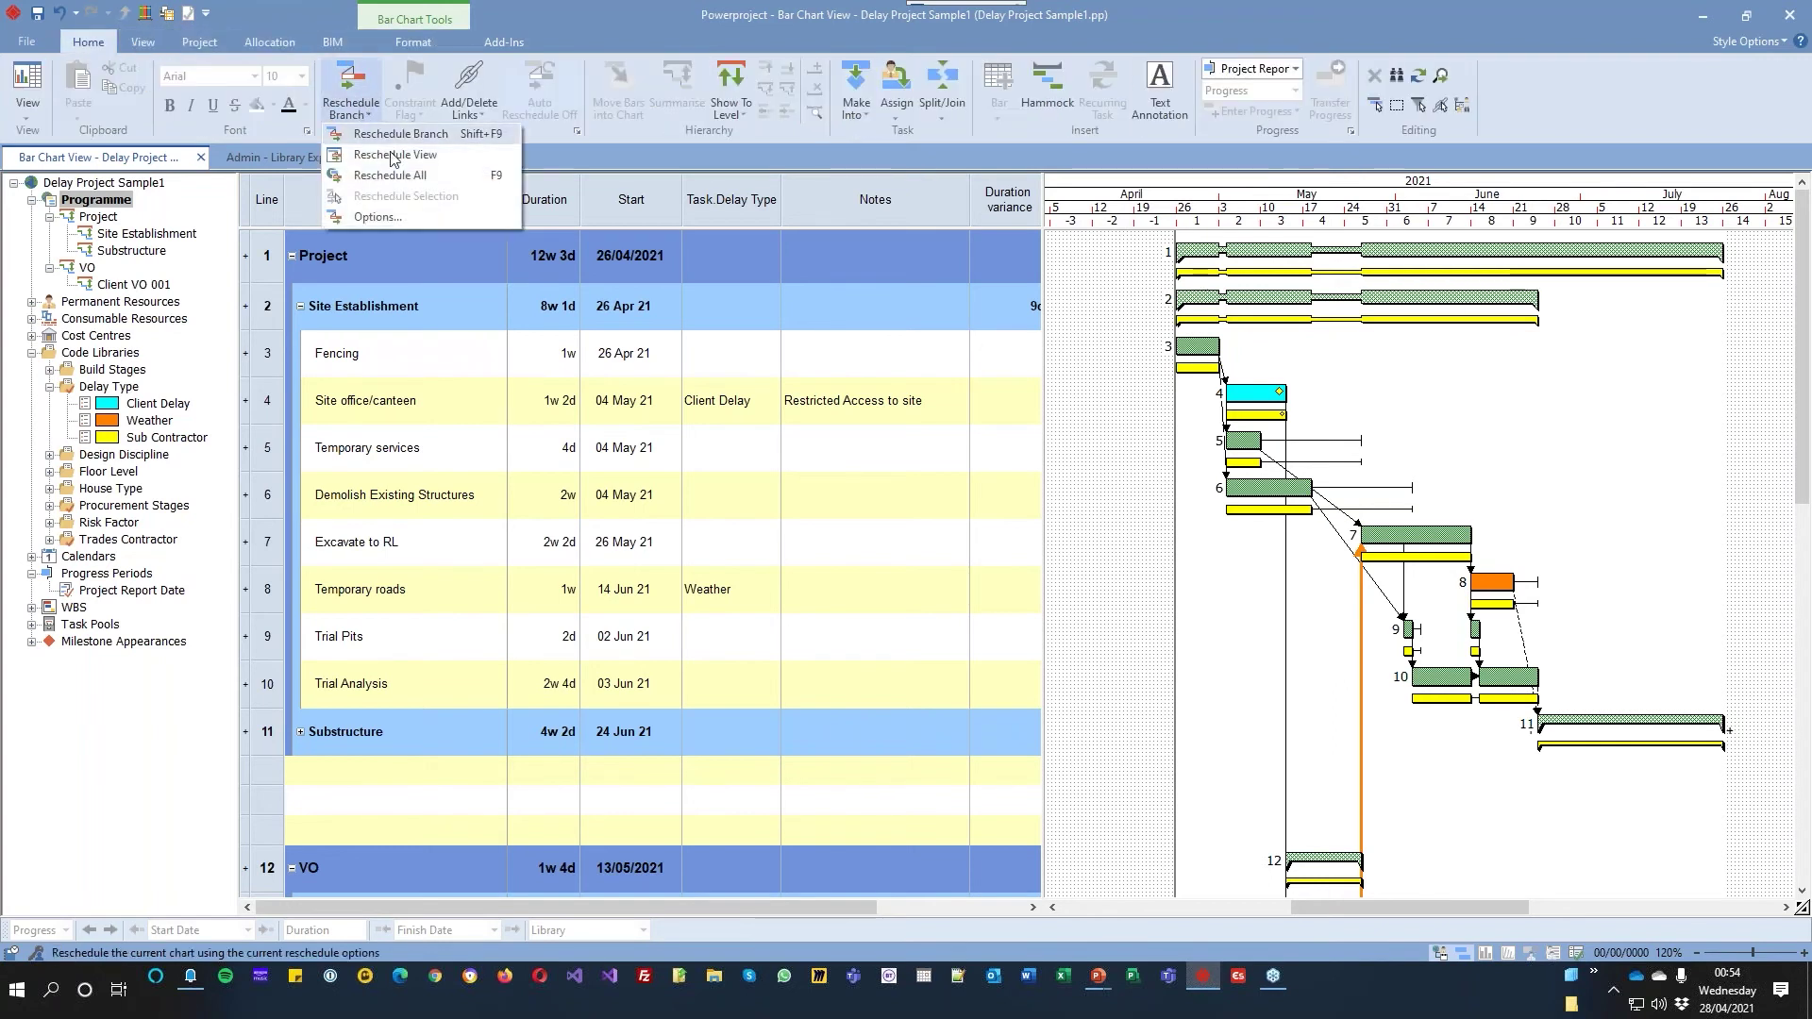
pyautogui.click(404, 225)
pyautogui.click(693, 472)
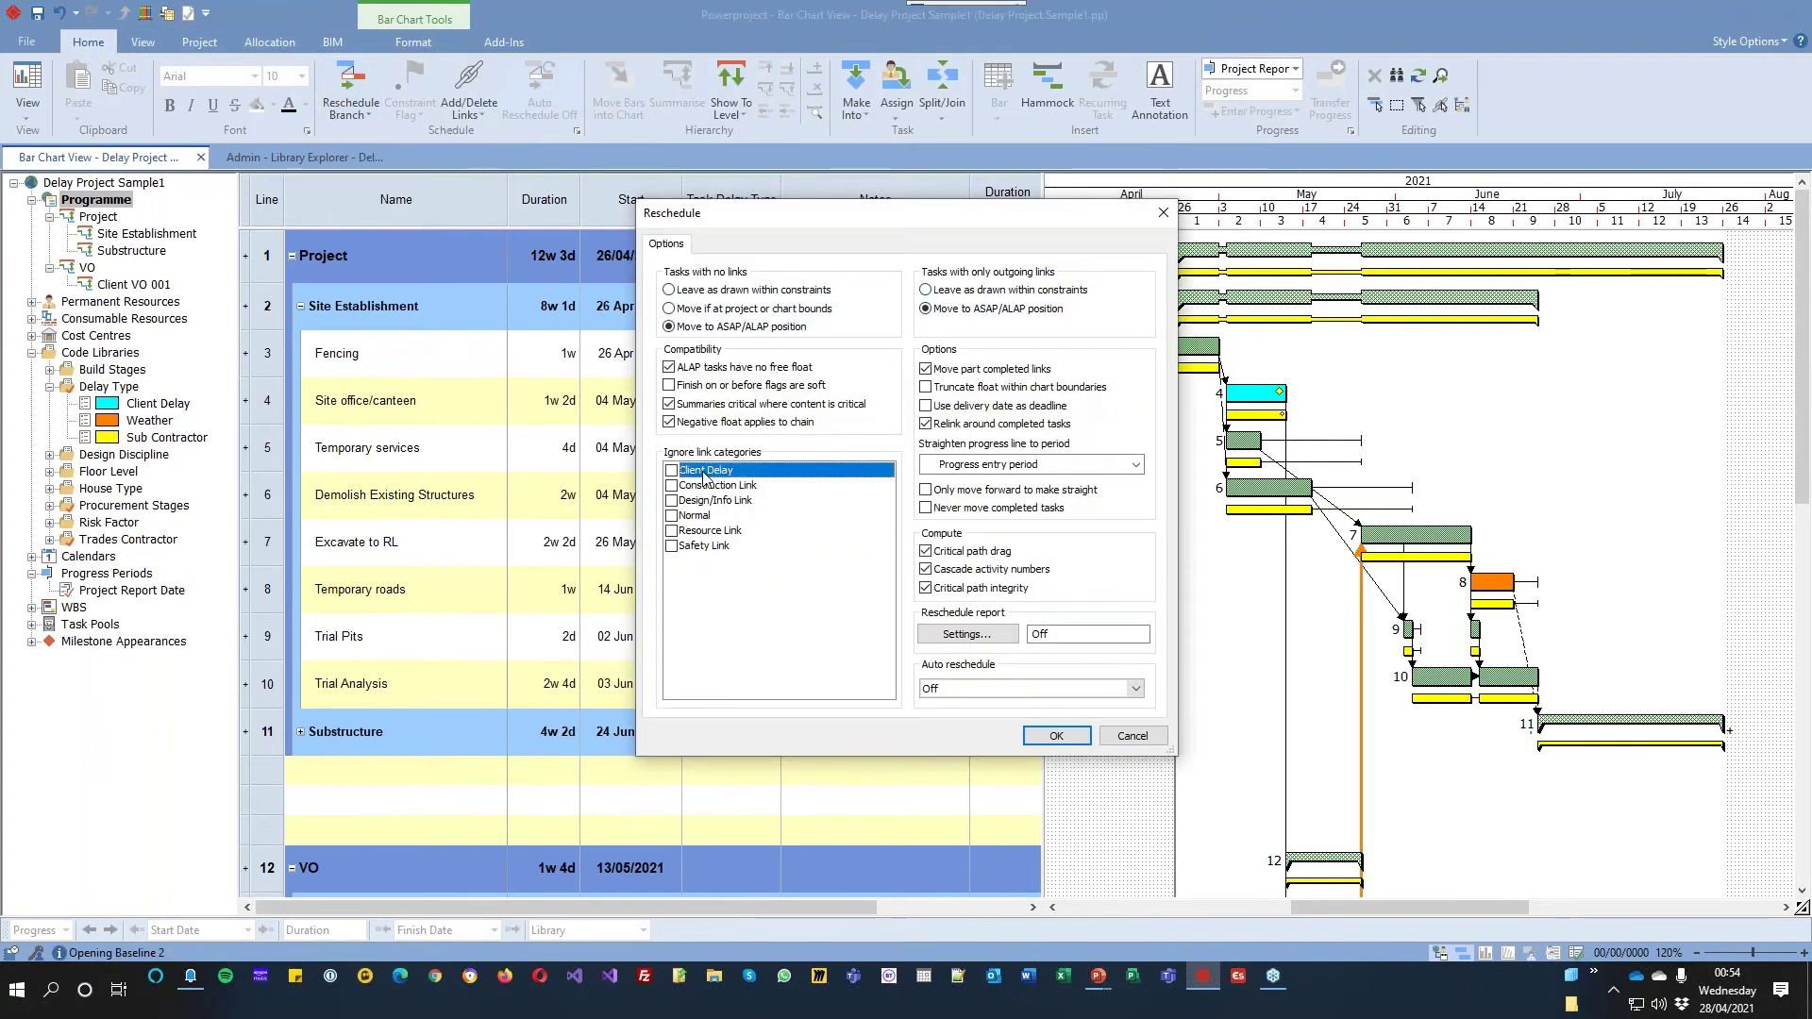
pyautogui.click(671, 469)
pyautogui.click(1057, 742)
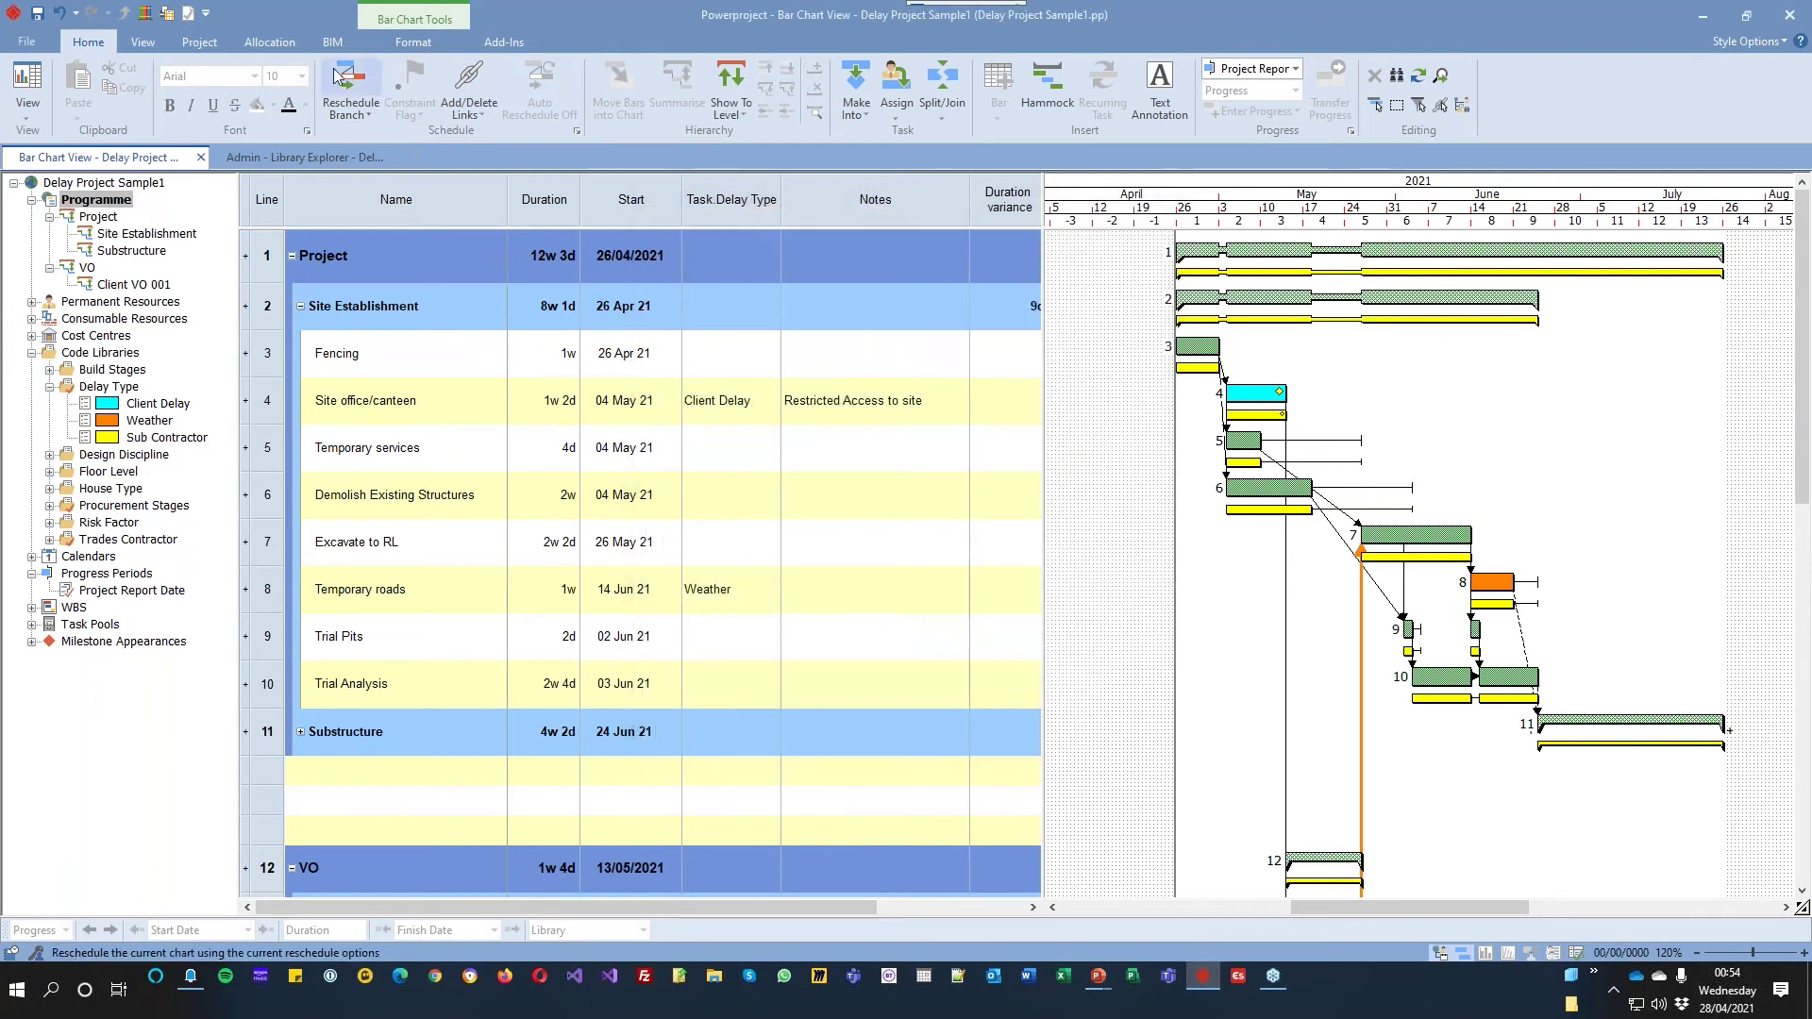
pyautogui.click(1004, 545)
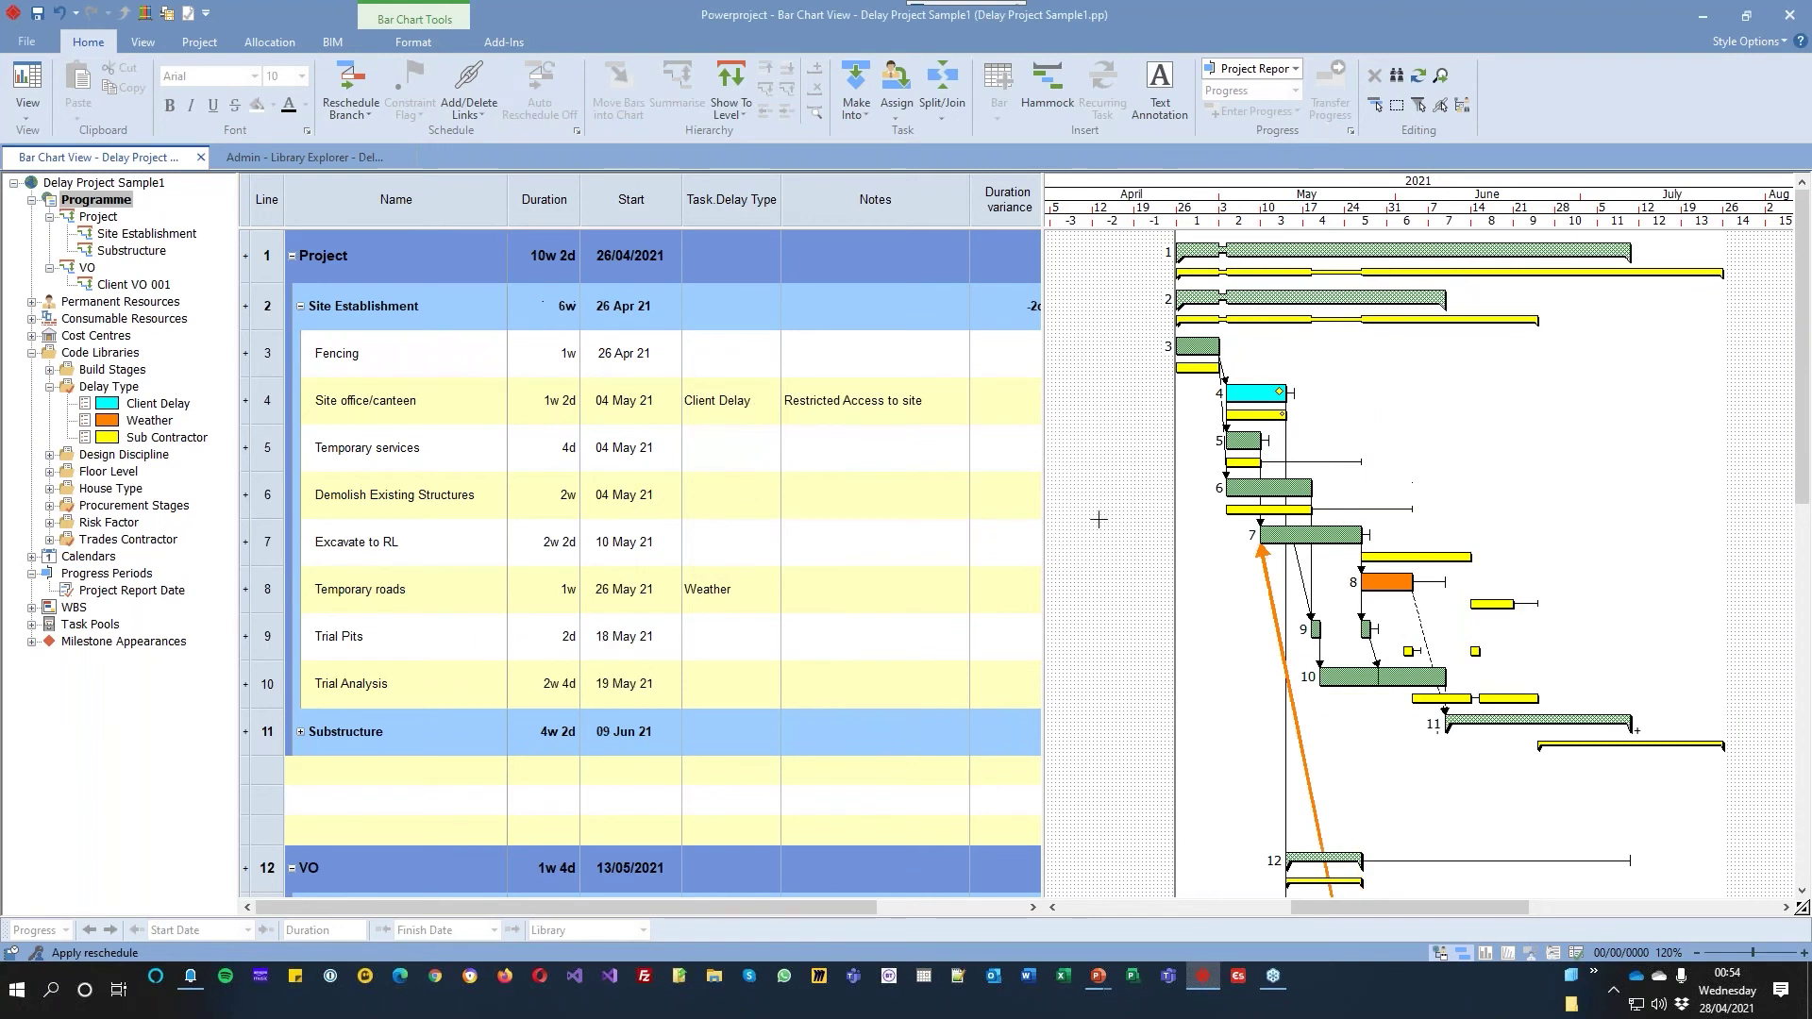
pyautogui.scroll(-4, 1465, 420)
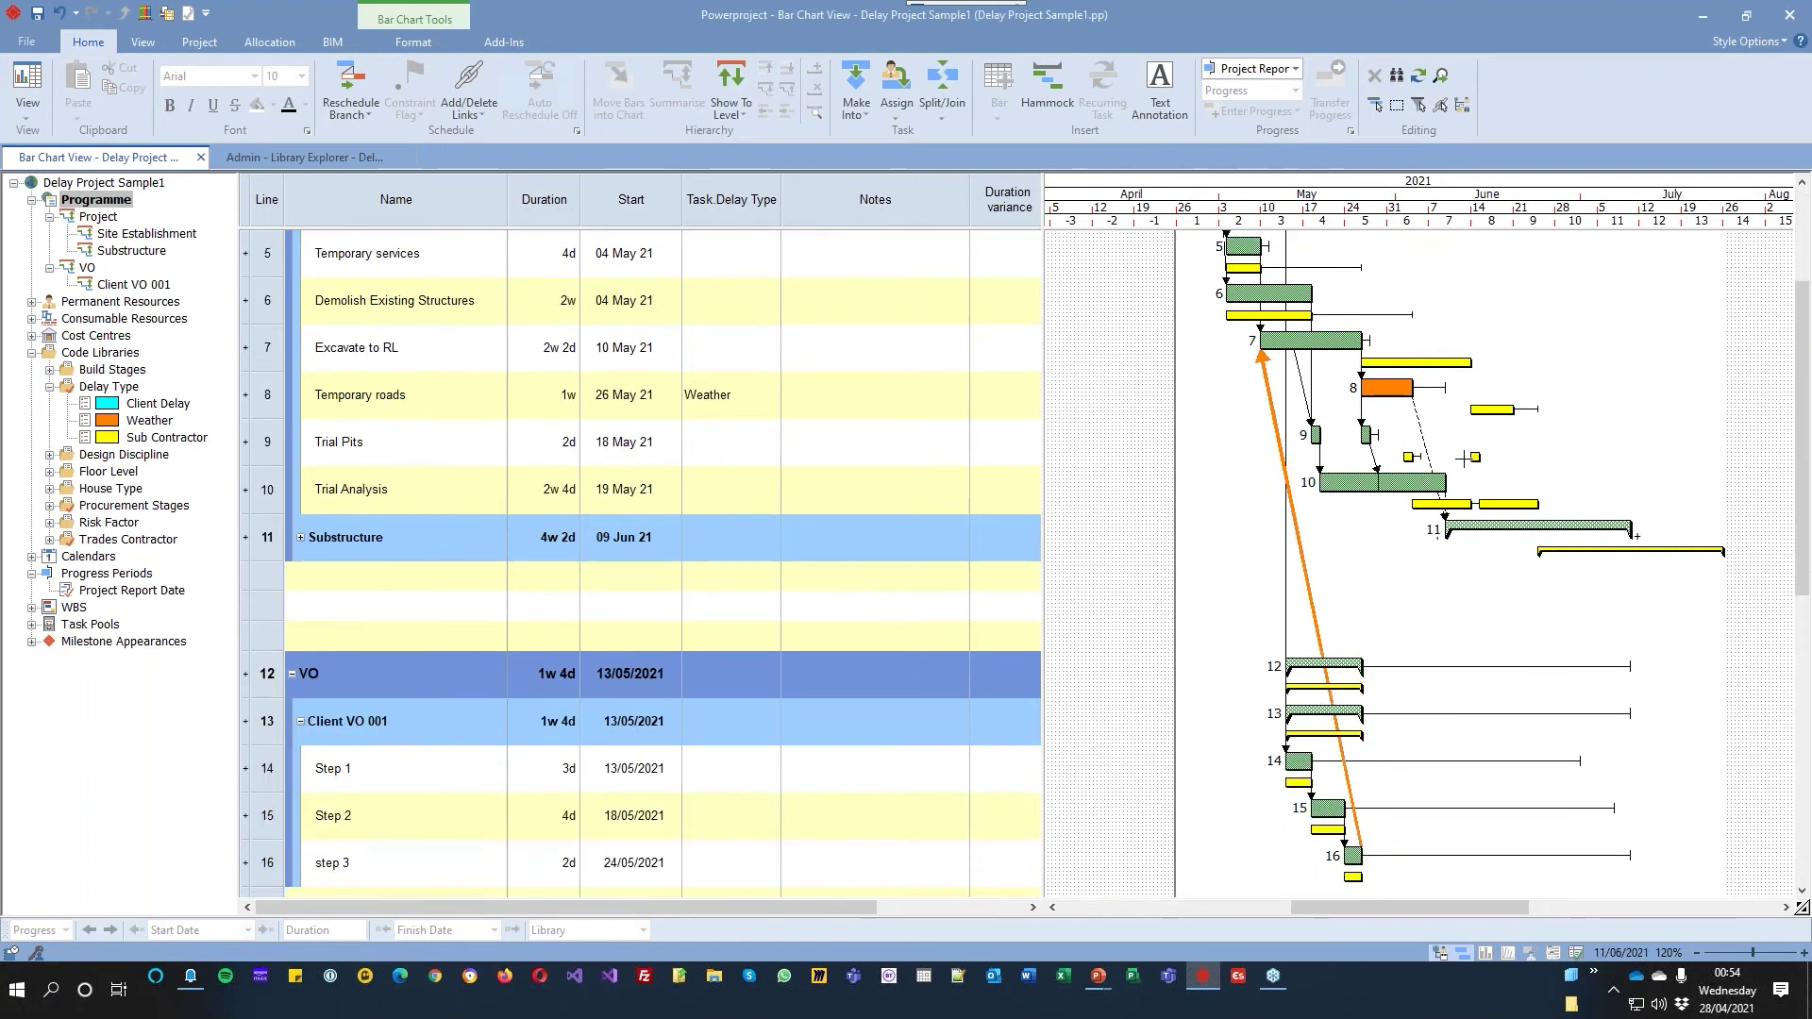
# Show only the Project branch in the bar chart and hide the VO 001 Delay impact baseline
pyautogui.click(102, 216)
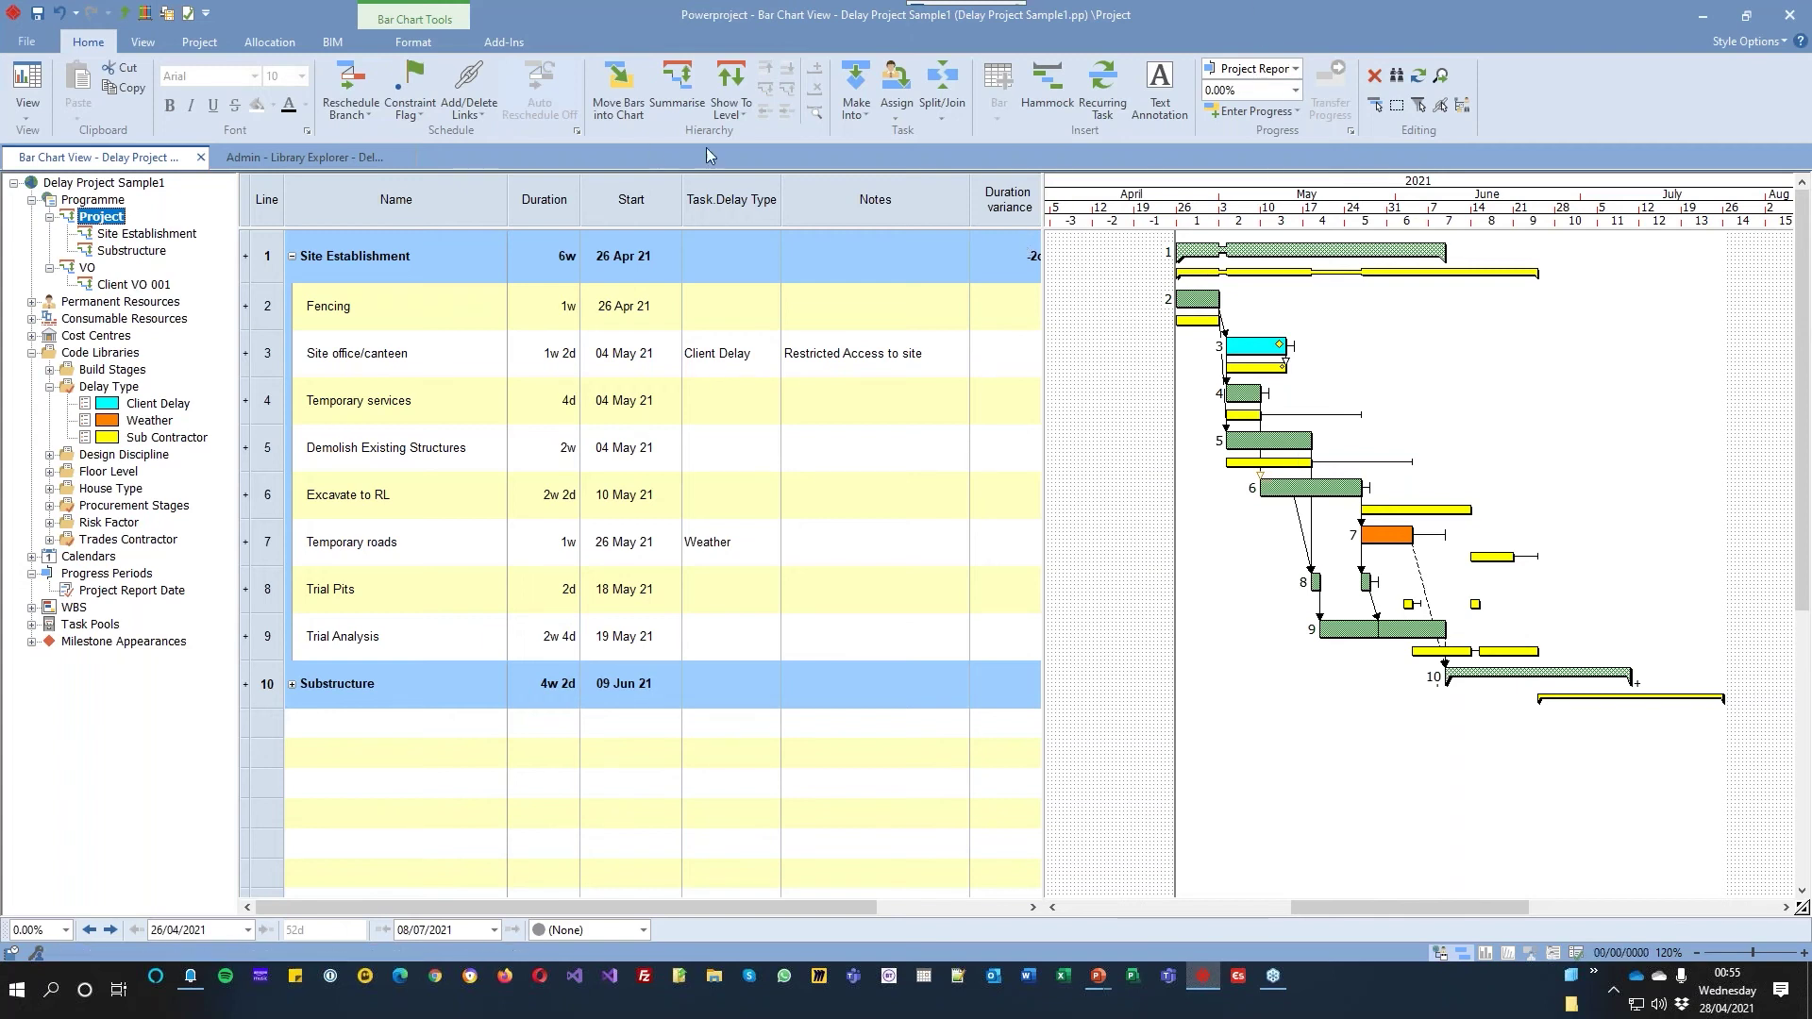
pyautogui.click(435, 45)
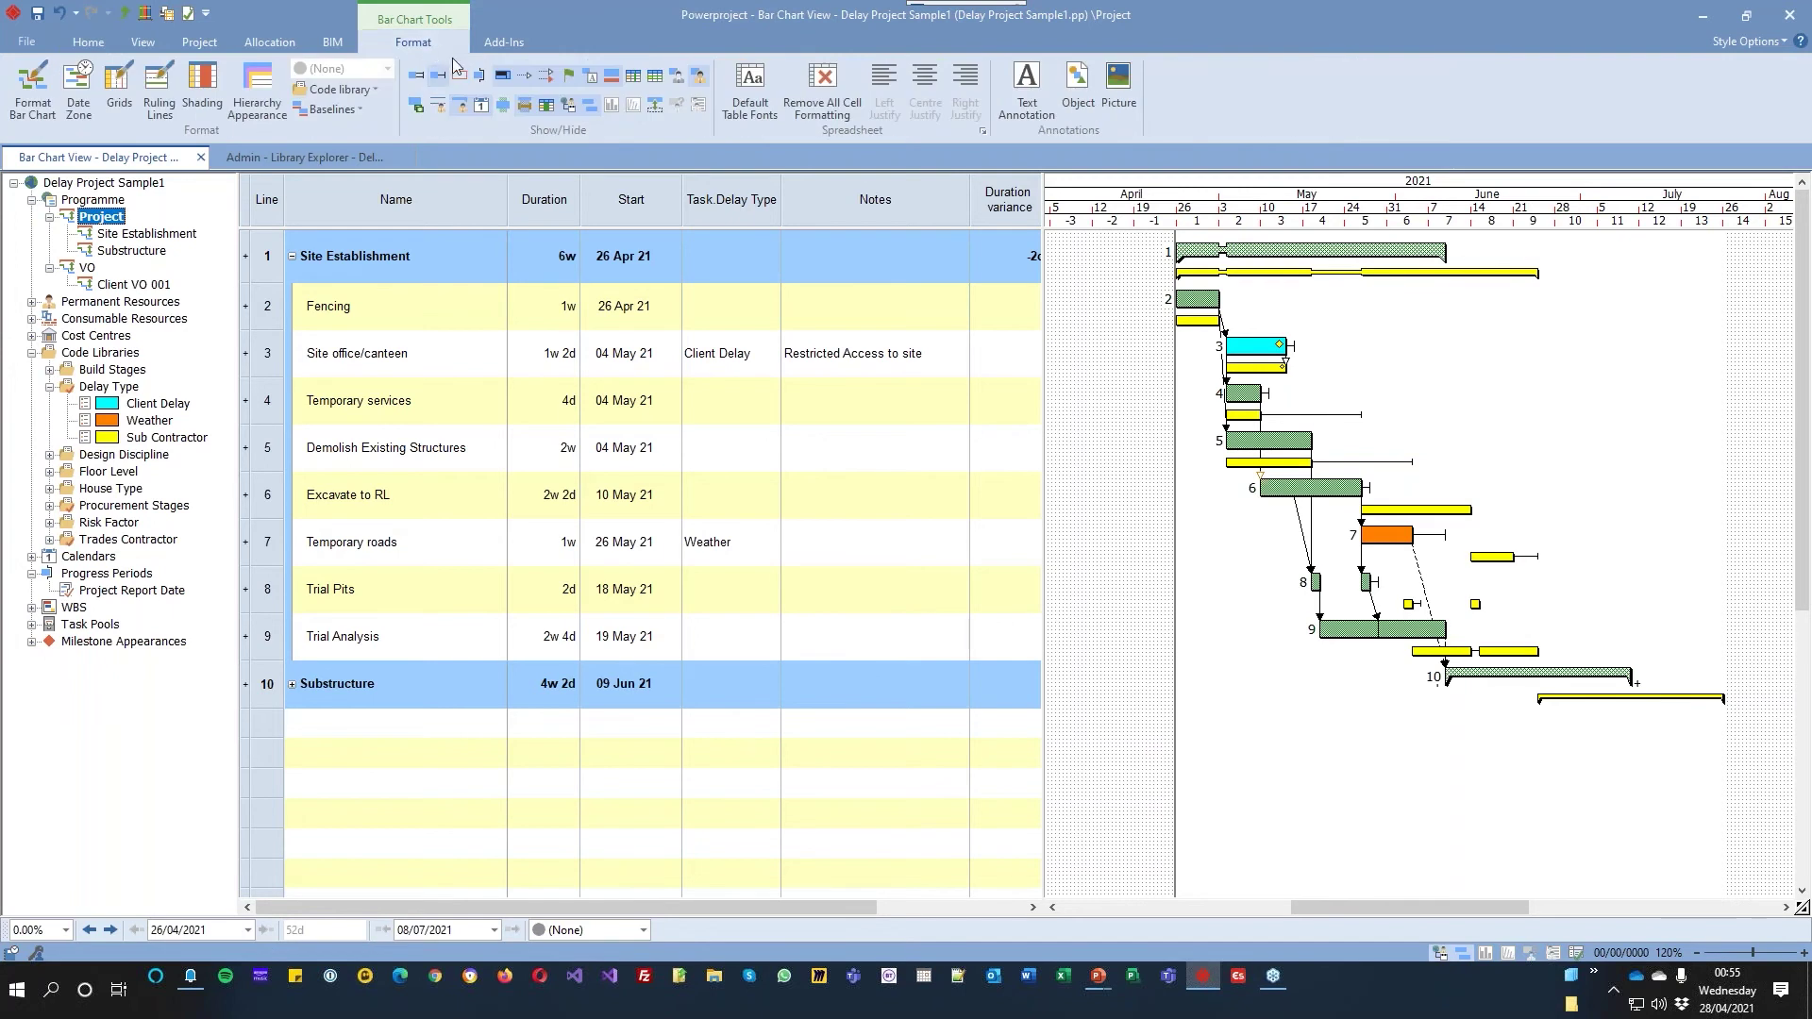
pyautogui.click(332, 109)
pyautogui.click(425, 144)
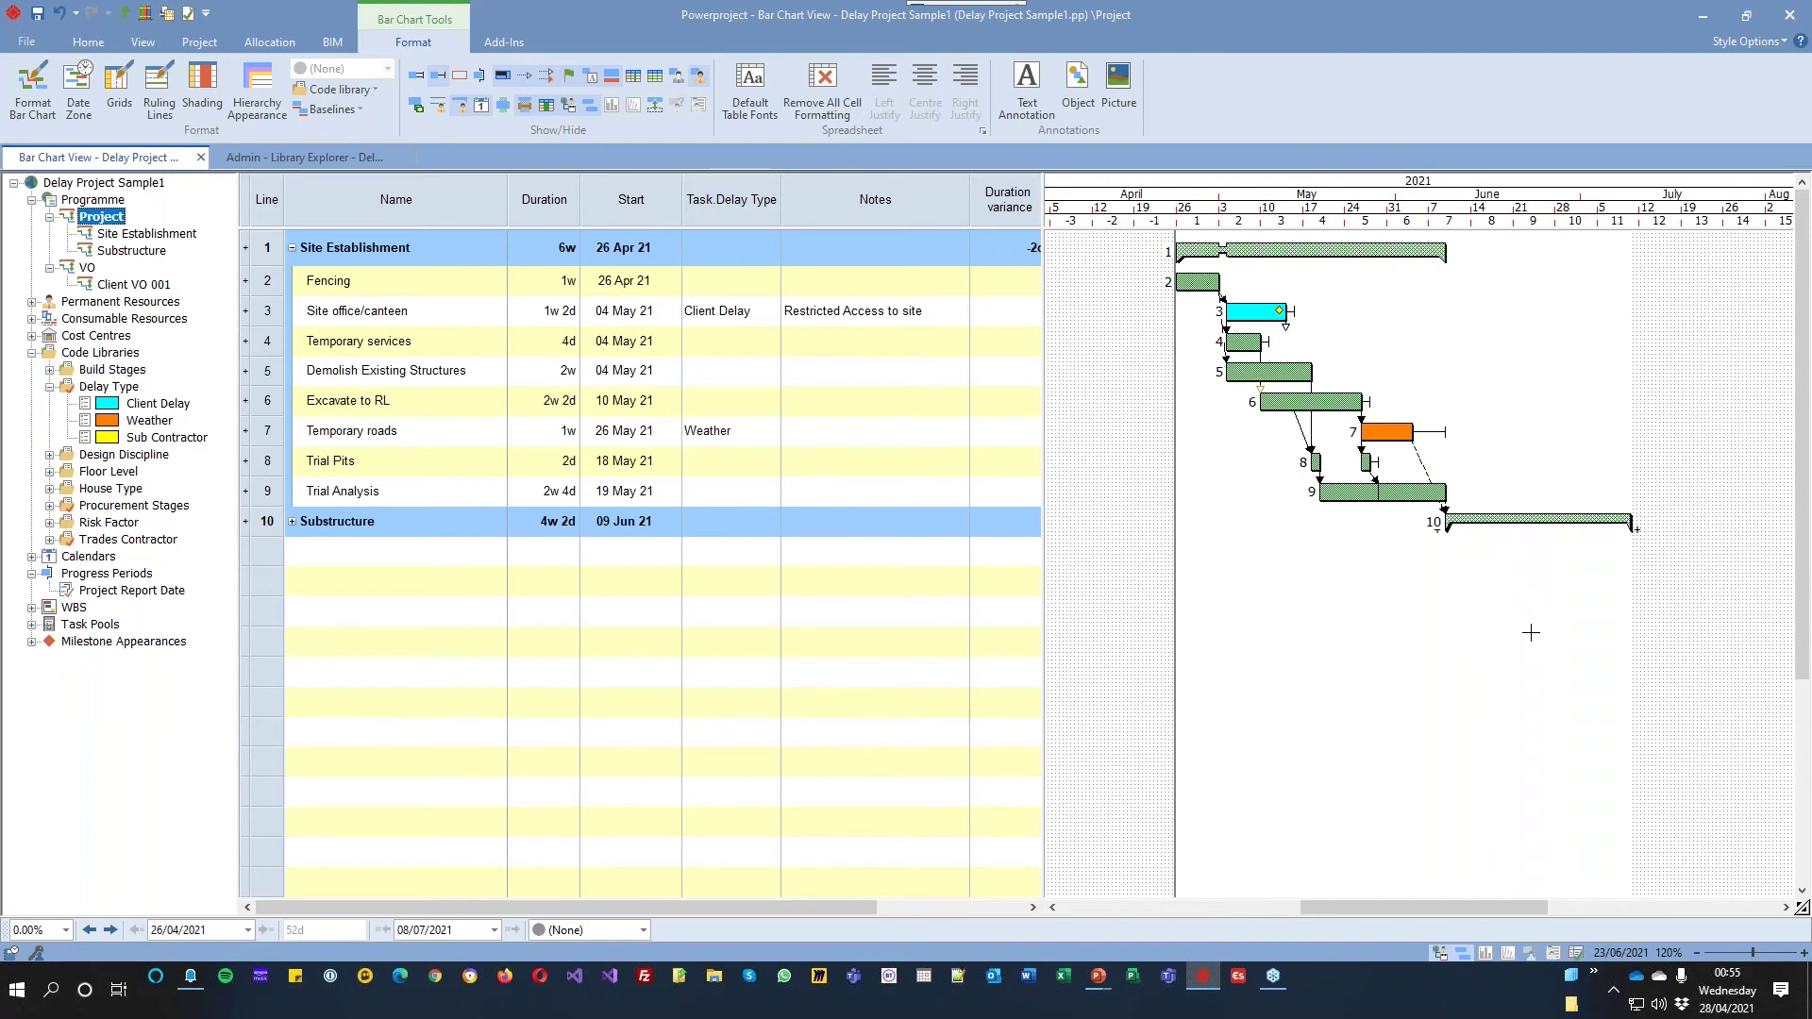
# Reopen the whole Programme and undo its changes back through the new code library, the reschedule and the Site office/canteen finish date change
pyautogui.click(96, 200)
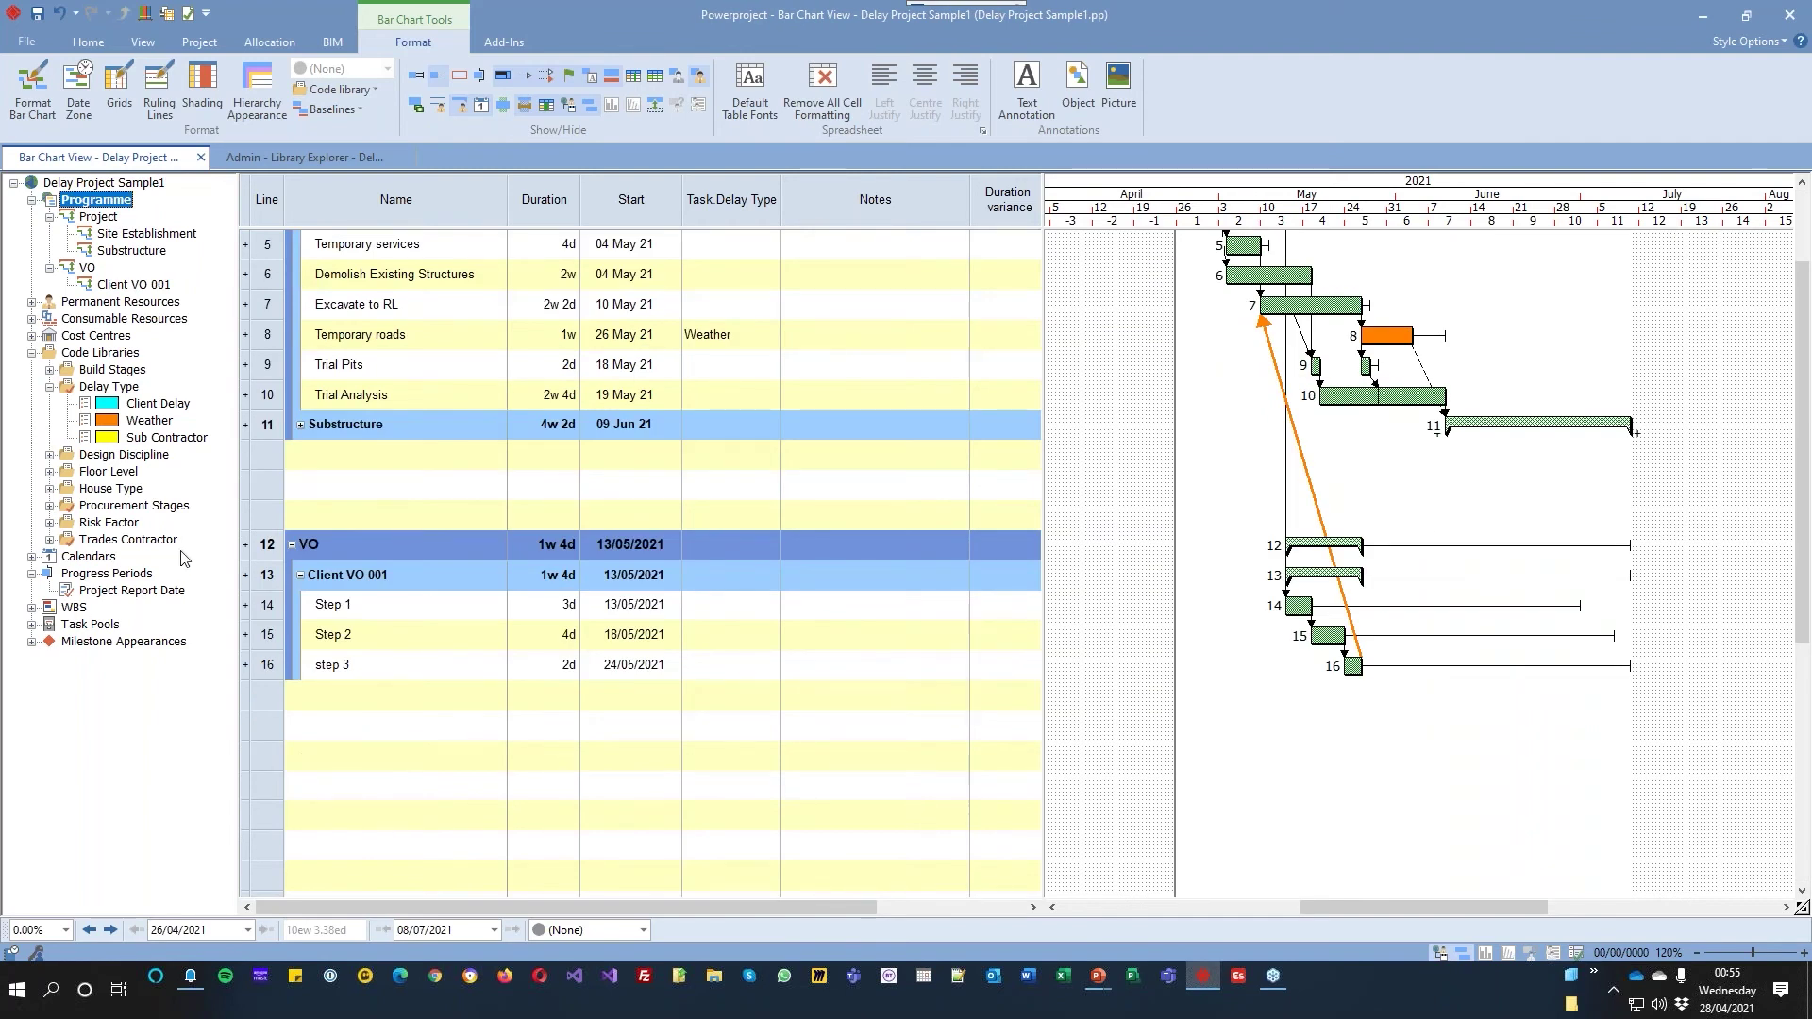
pyautogui.click(1114, 392)
pyautogui.scroll(2, 1114, 393)
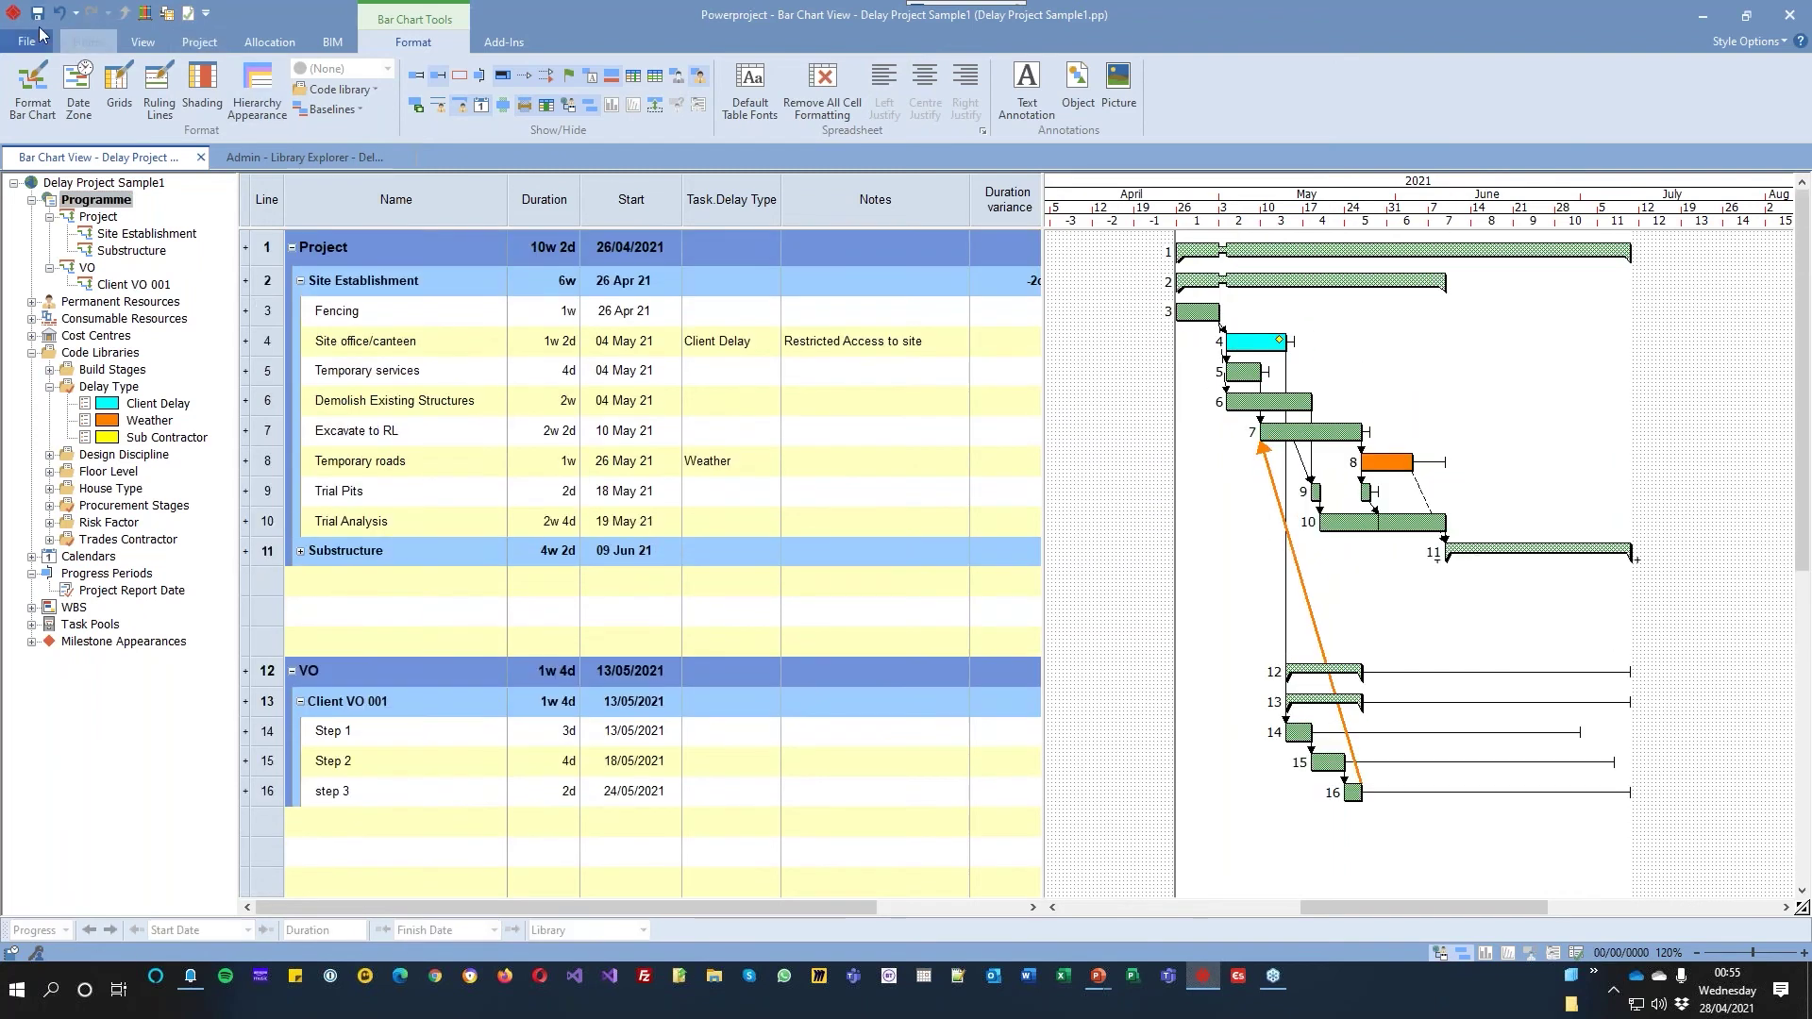
pyautogui.click(77, 13)
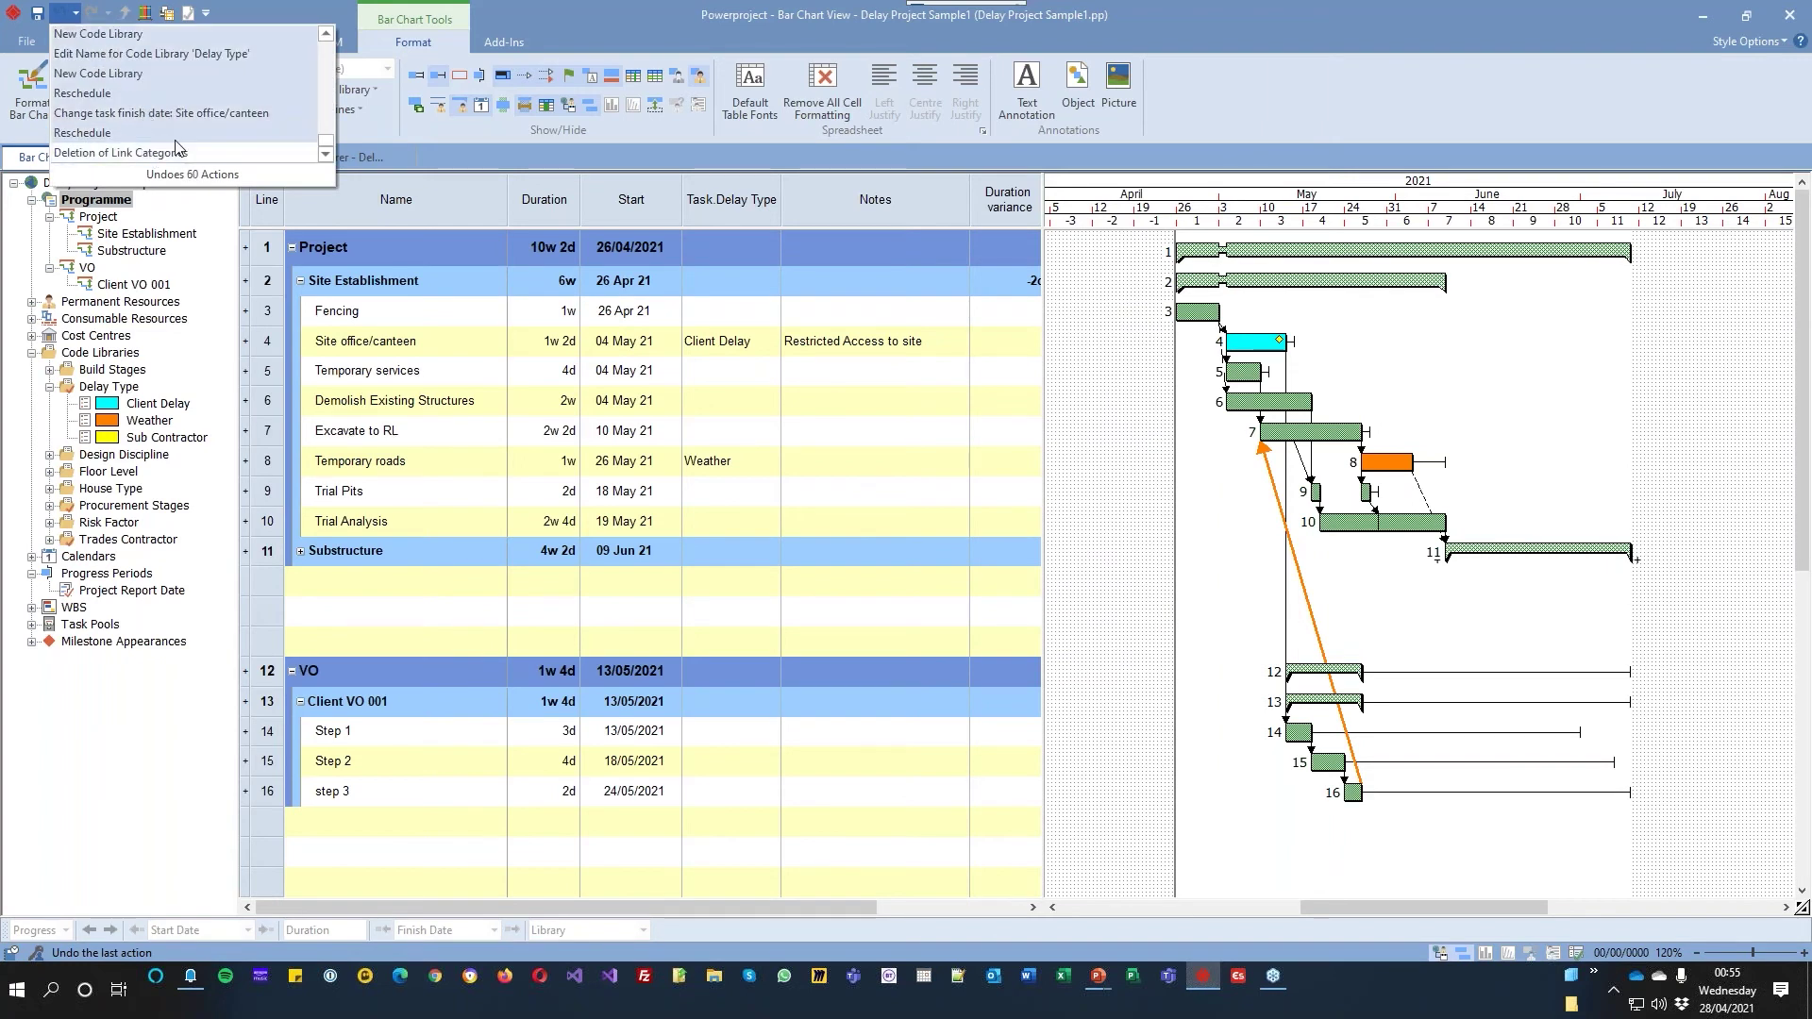
pyautogui.click(173, 73)
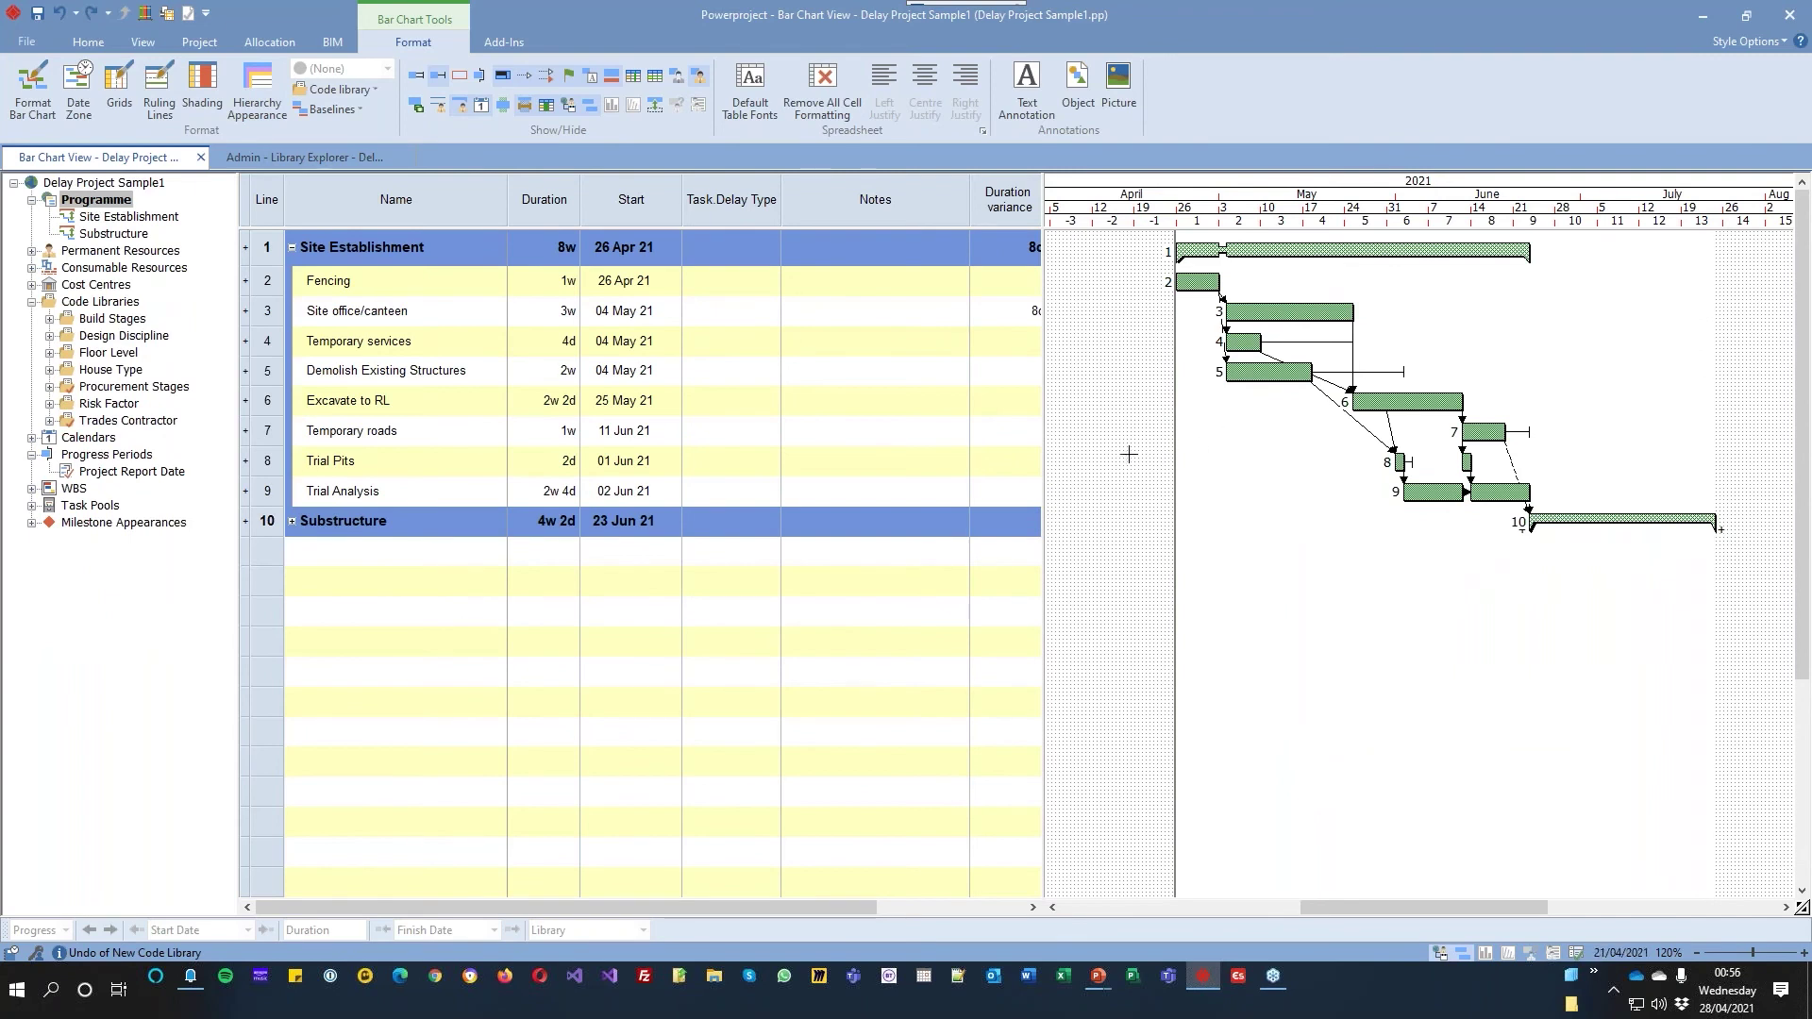
pyautogui.click(61, 13)
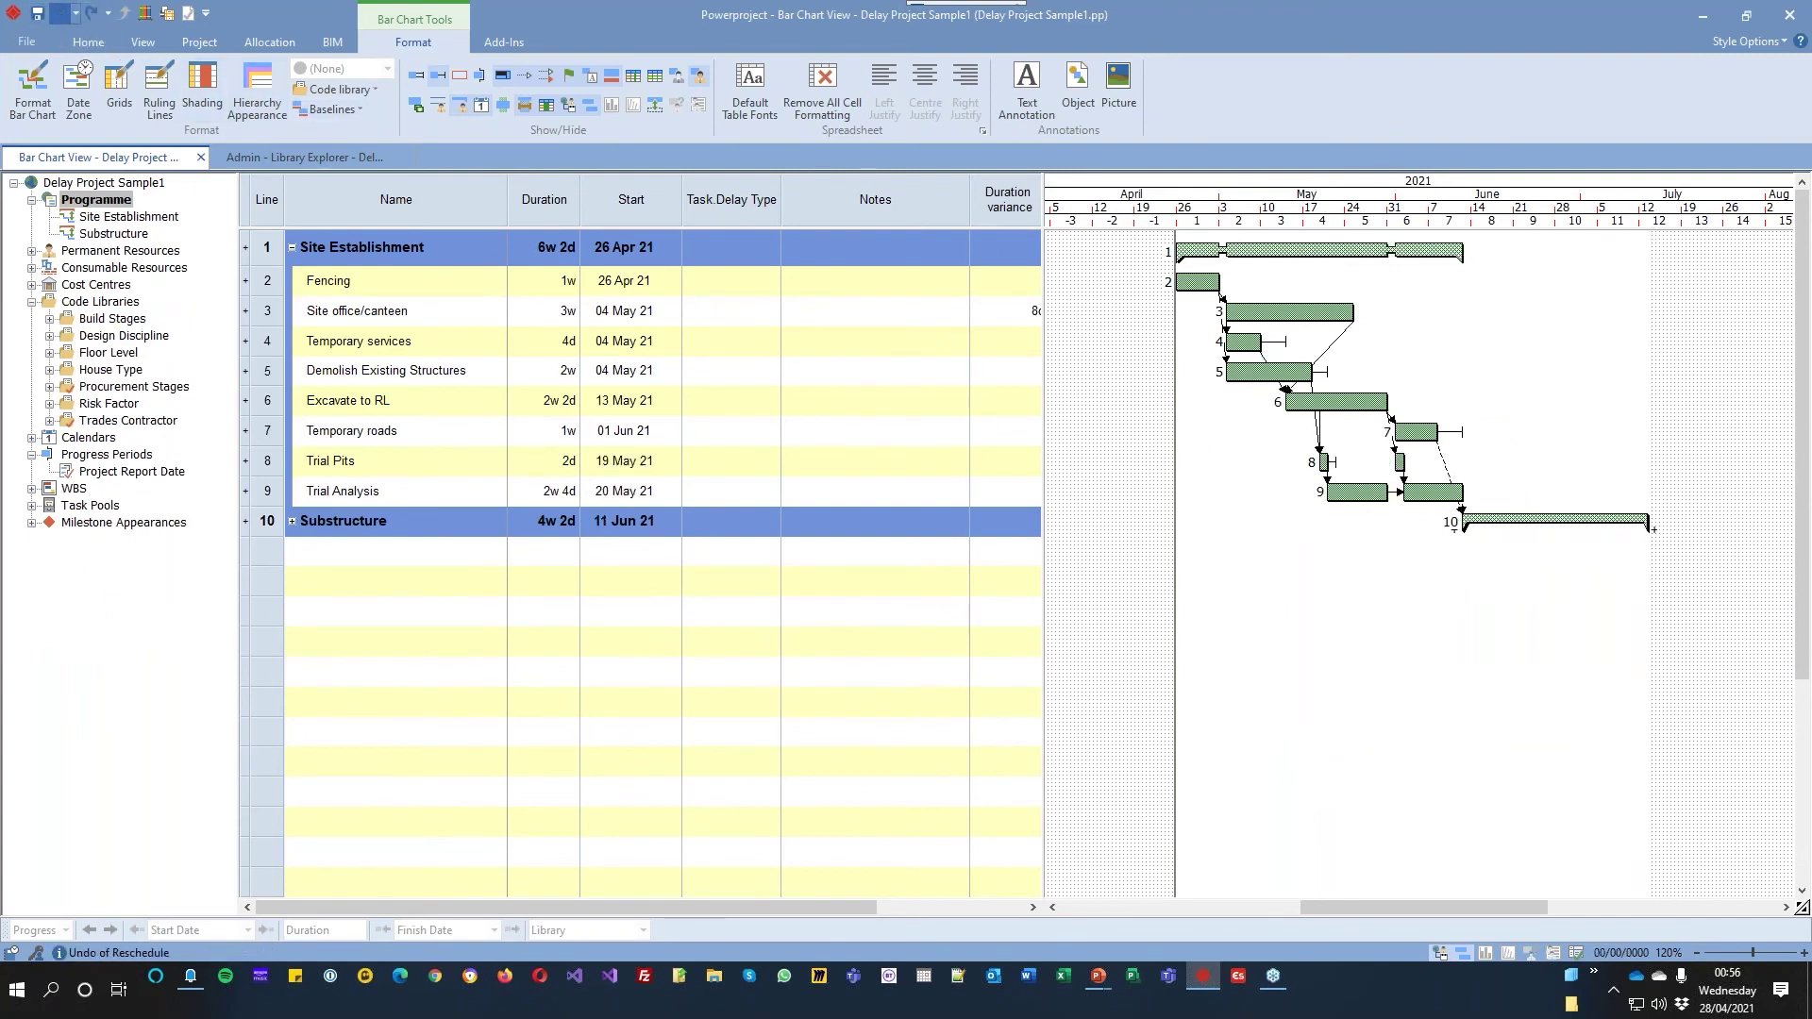
pyautogui.click(60, 12)
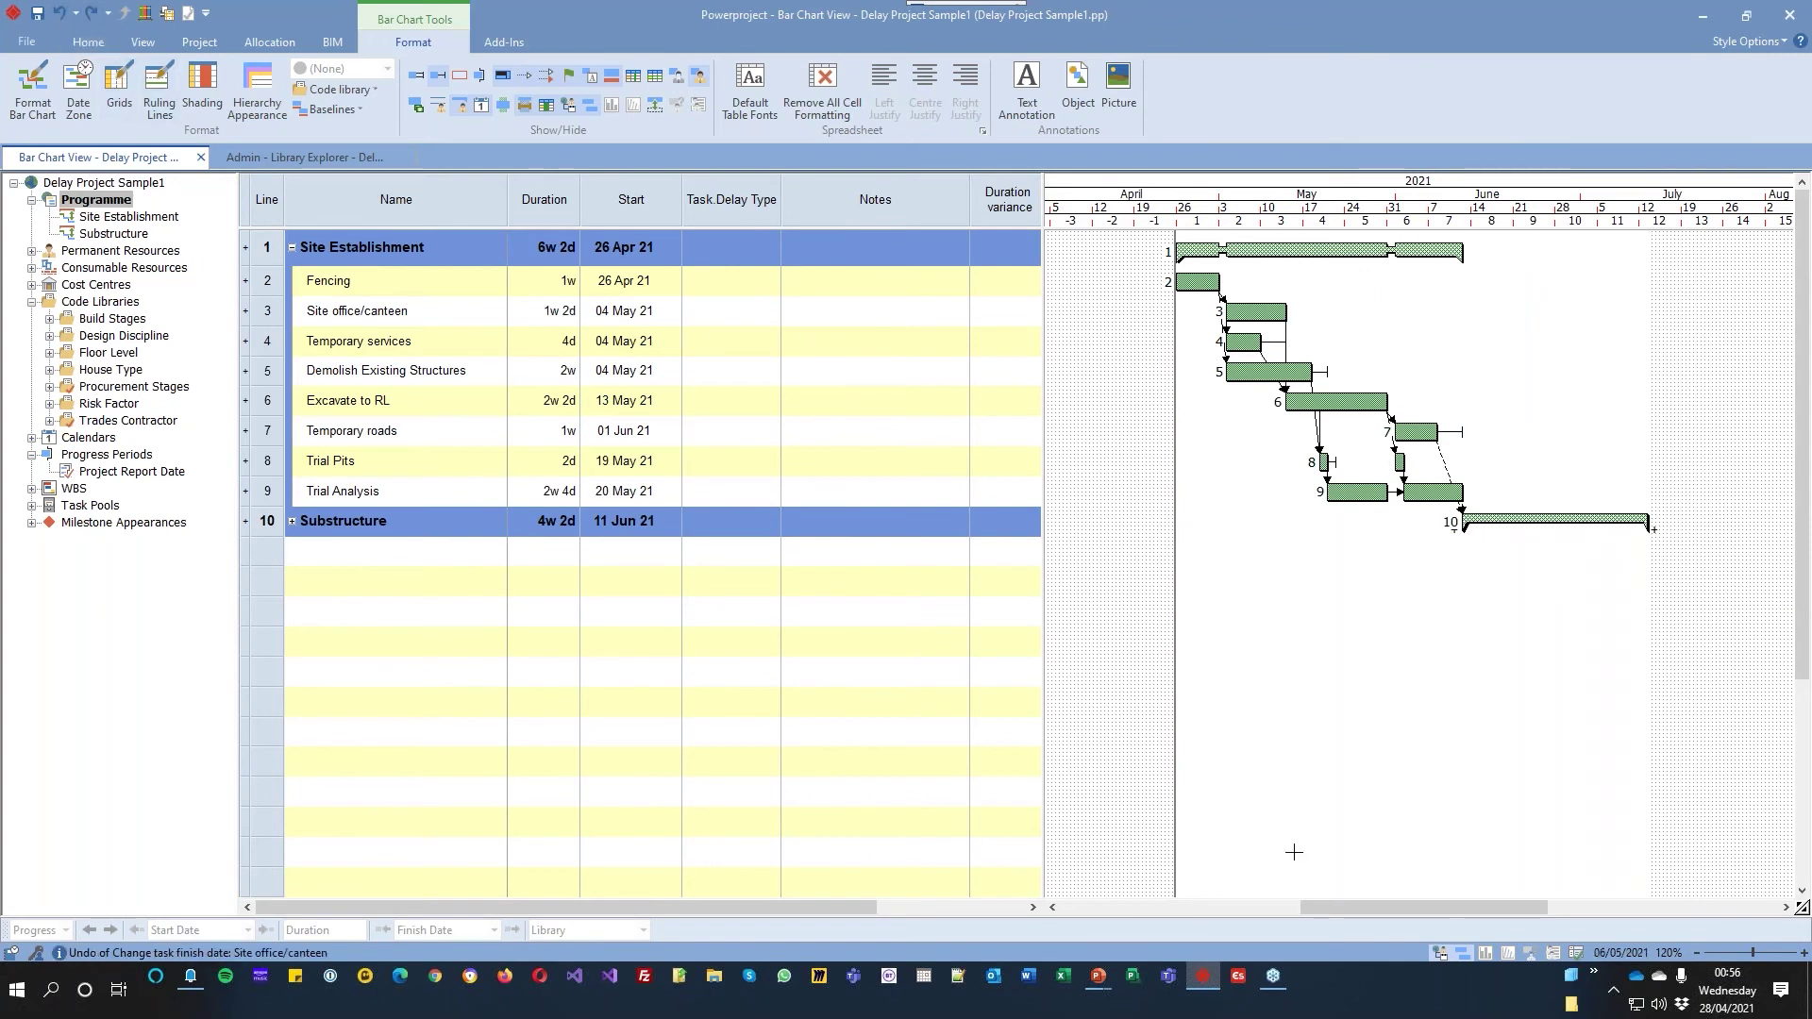
# Add a task named VO 001 below Substructure and draw its bar from 11/05/2021, about 2w 2d long
pyautogui.moveTo(1348, 908); pyautogui.dragTo(1382, 906)
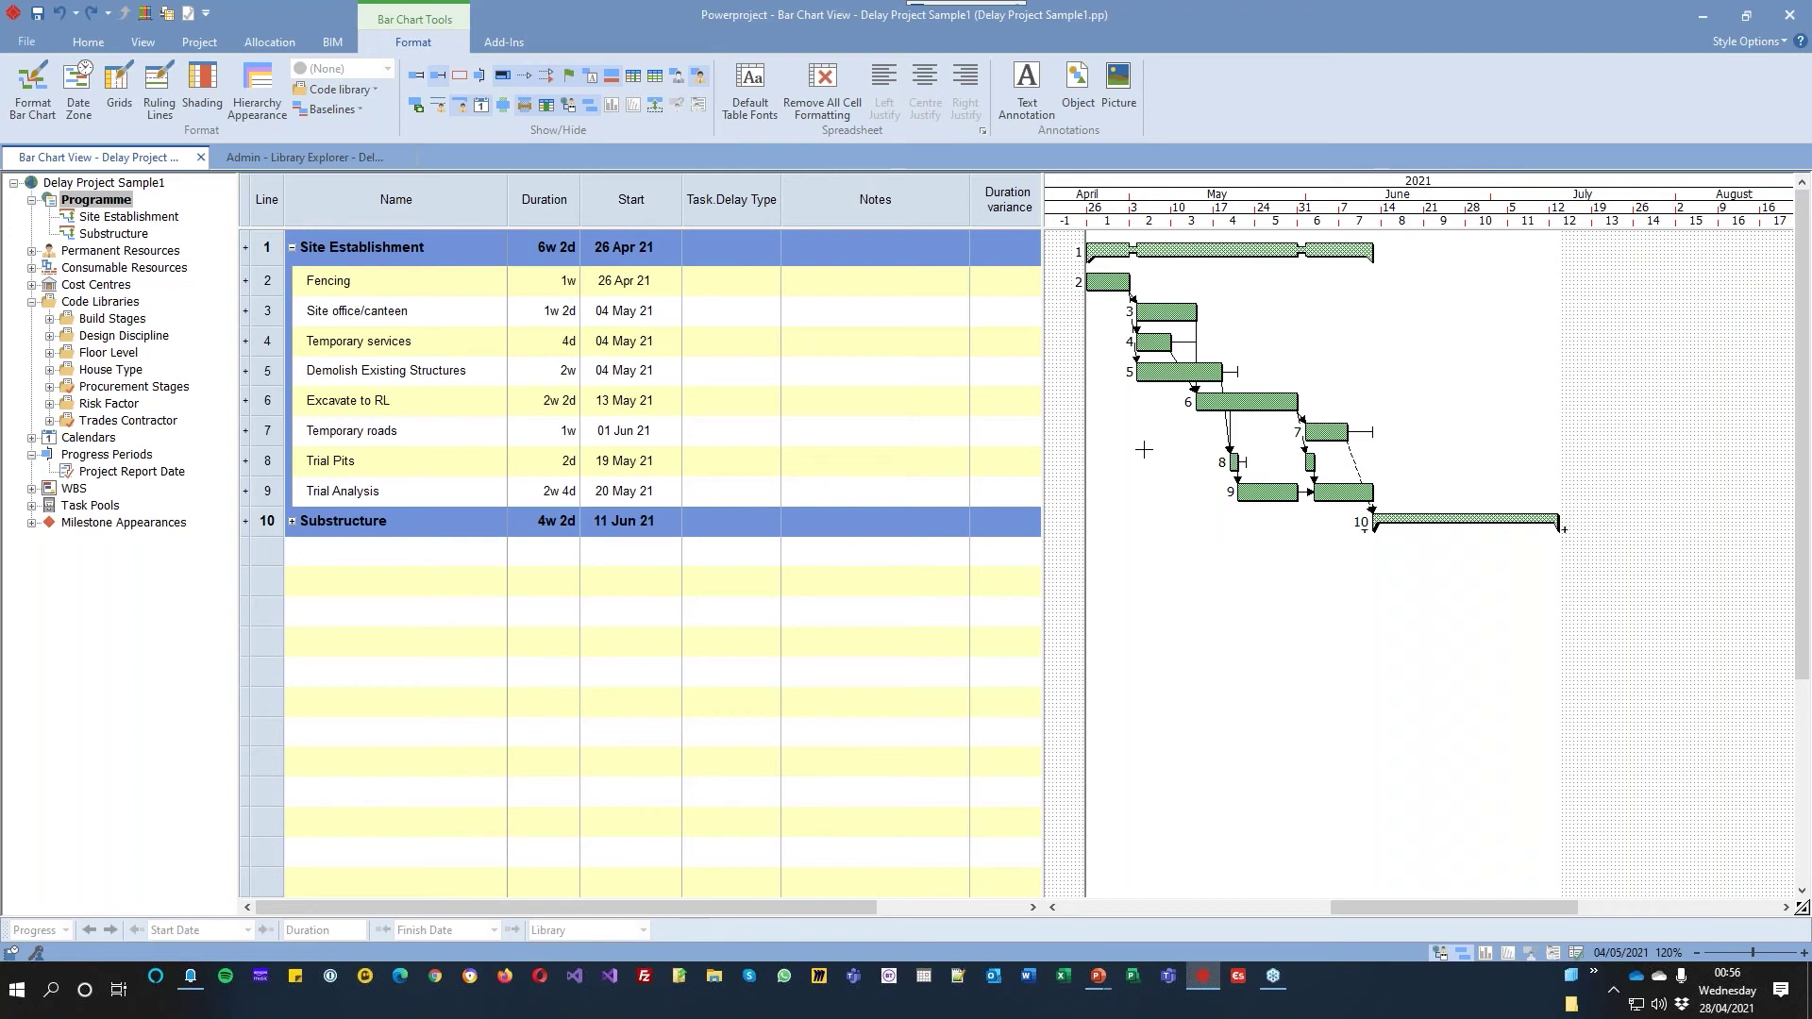
pyautogui.click(1199, 312)
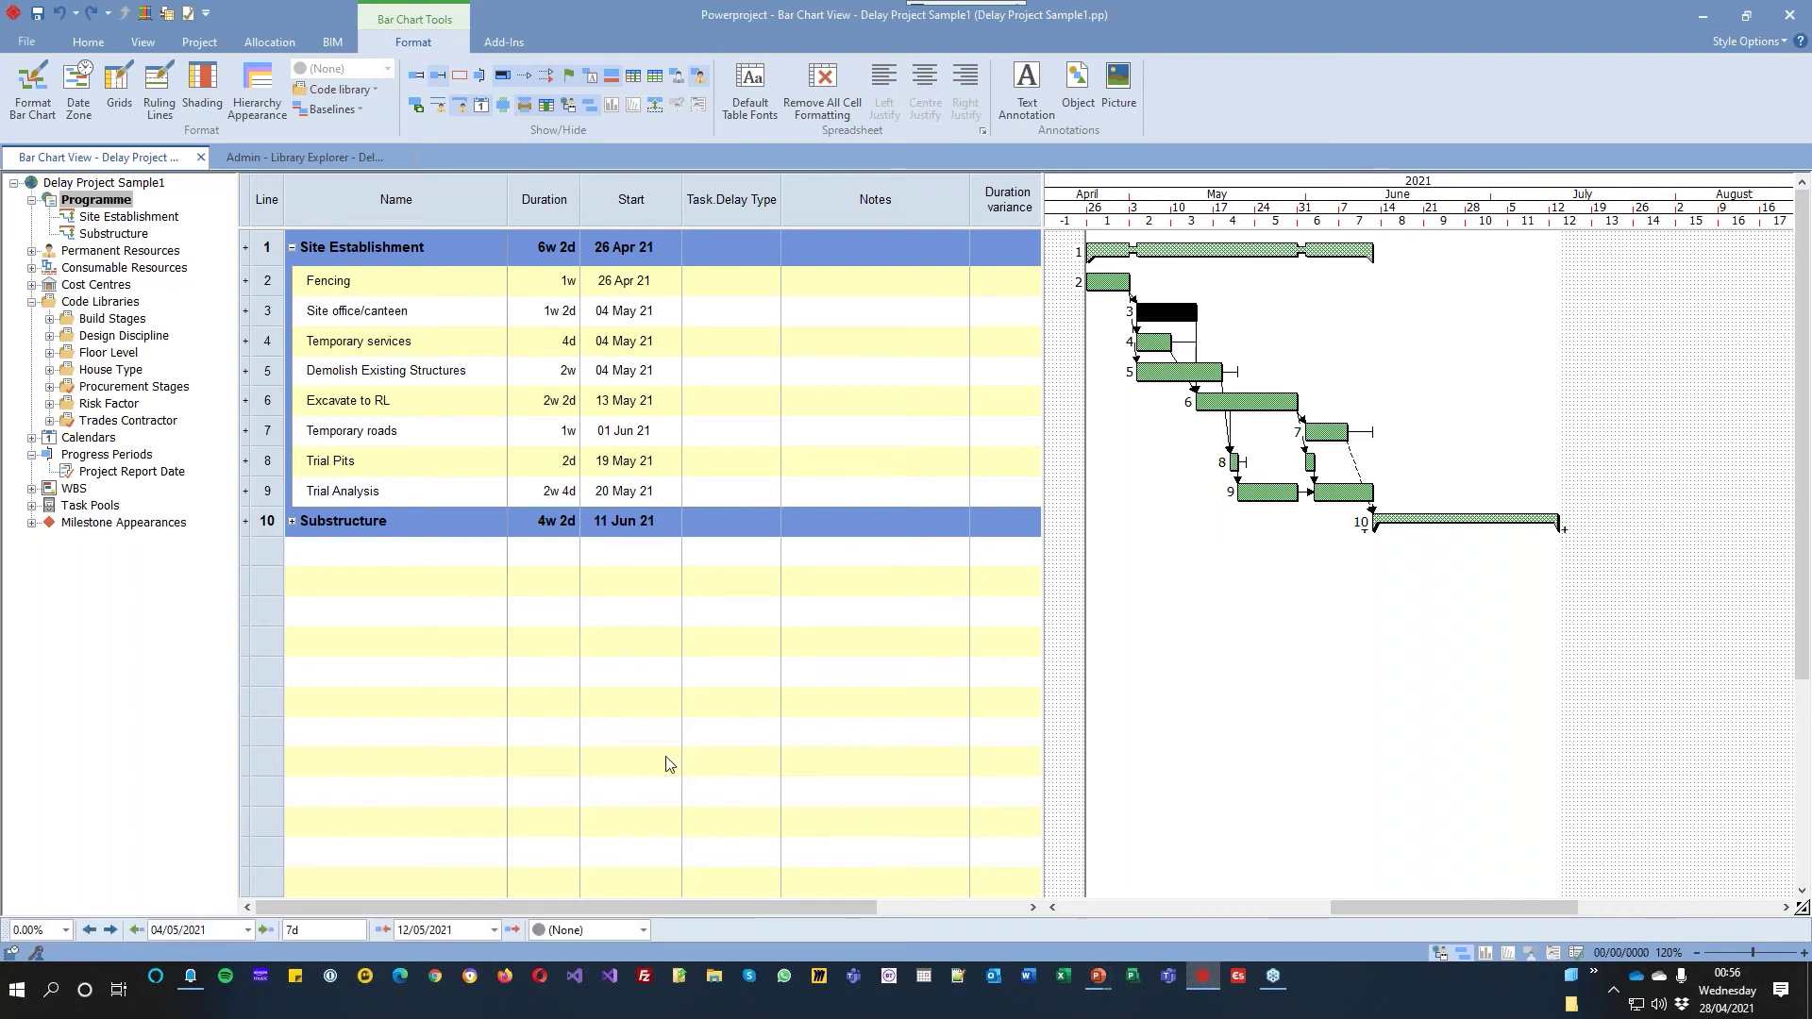
pyautogui.click(344, 644)
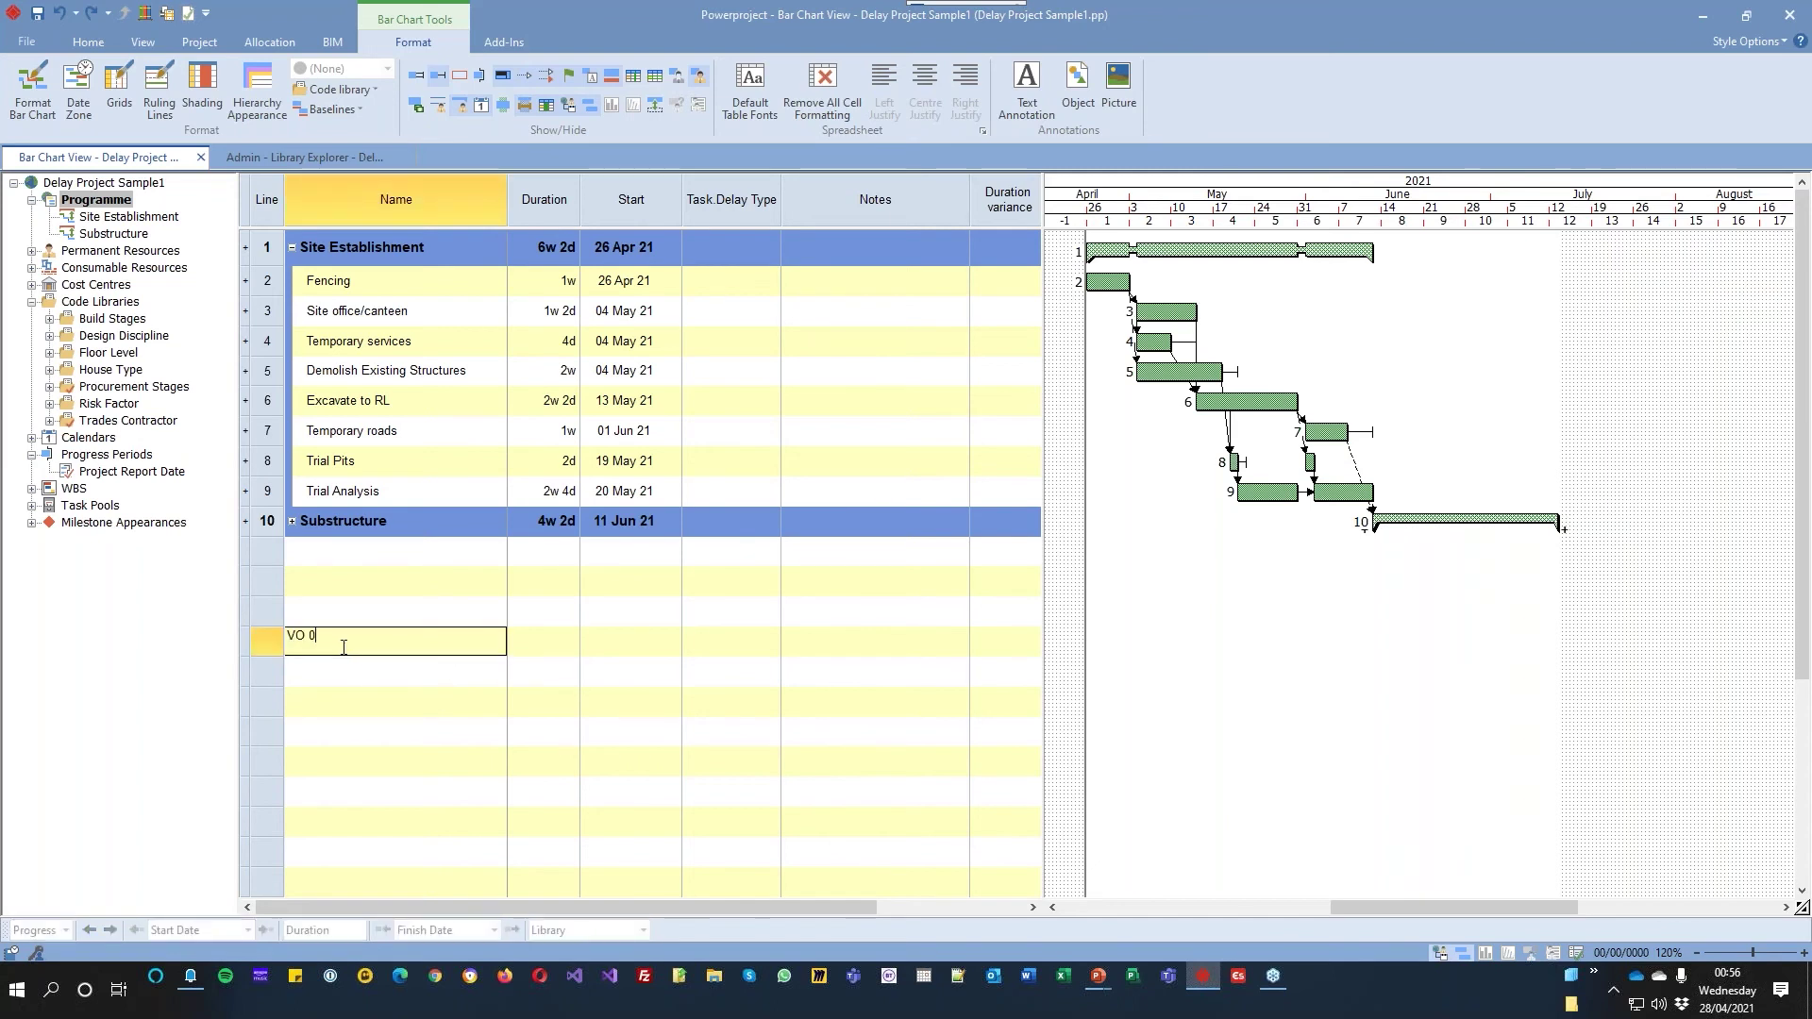
pyautogui.write('VO 000')
pyautogui.press('BackSpace')
pyautogui.write('1')
pyautogui.press('Return')
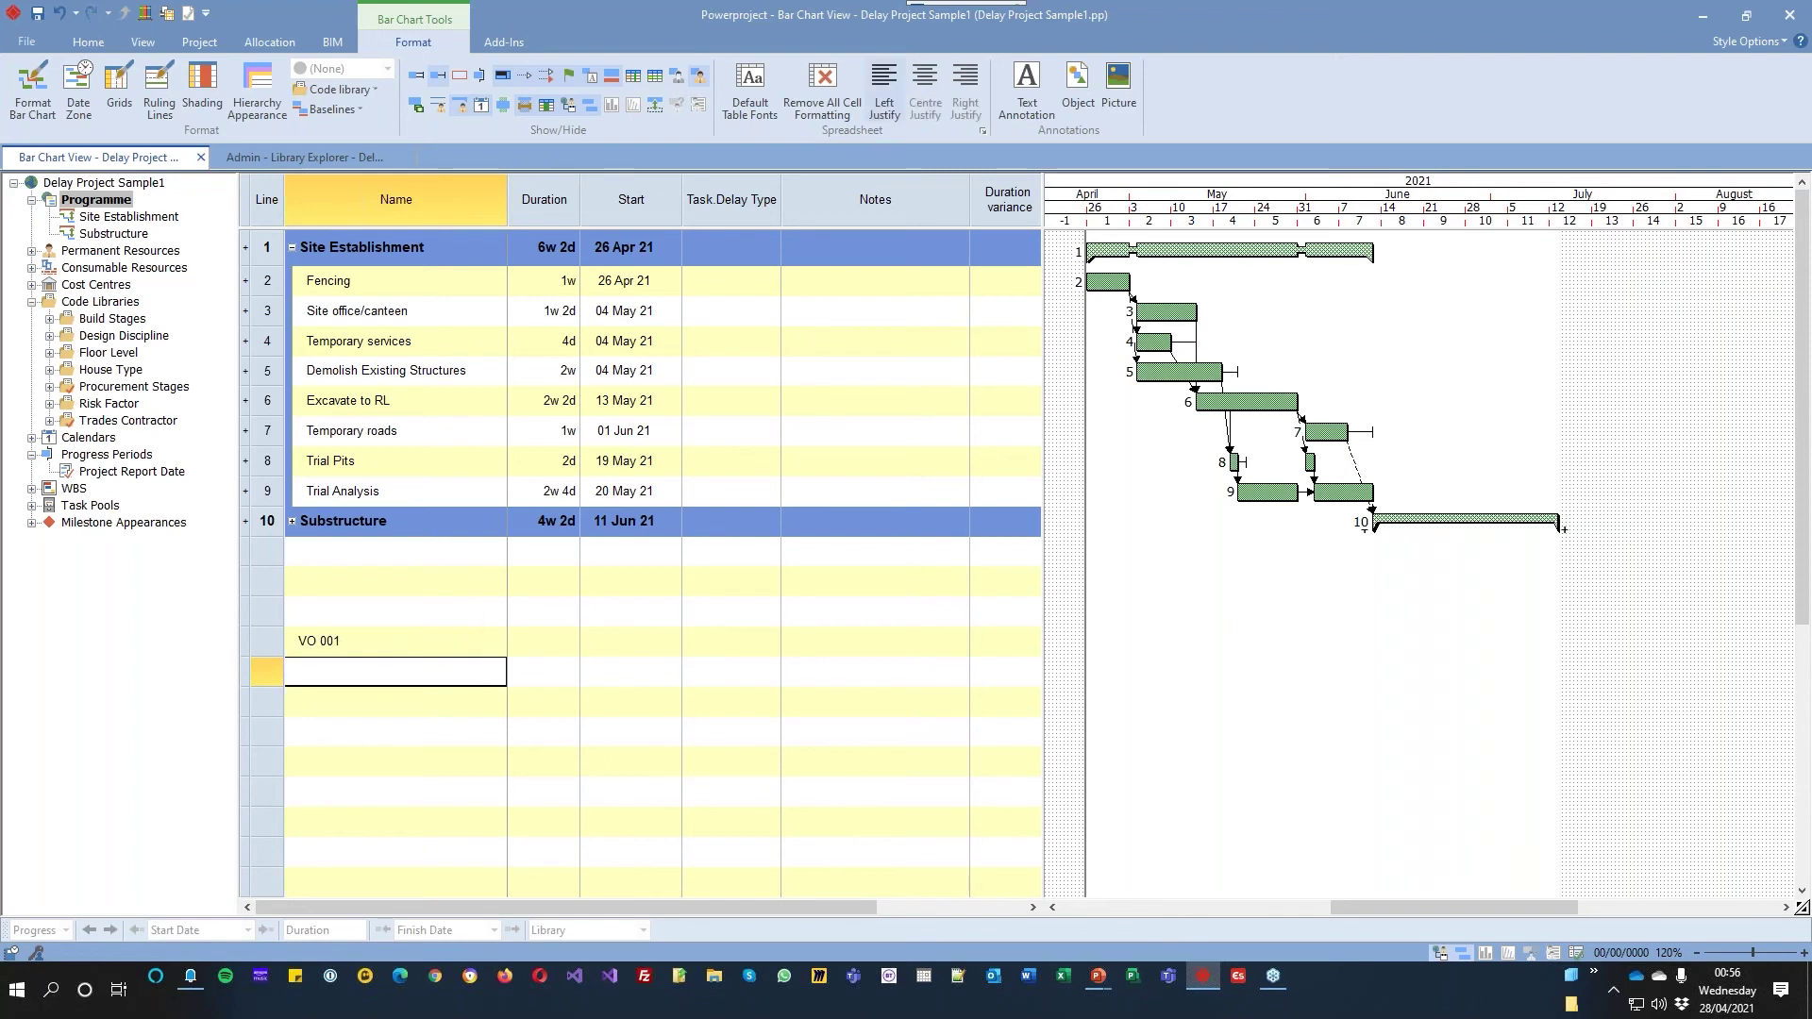
pyautogui.moveTo(1179, 634); pyautogui.dragTo(1282, 636)
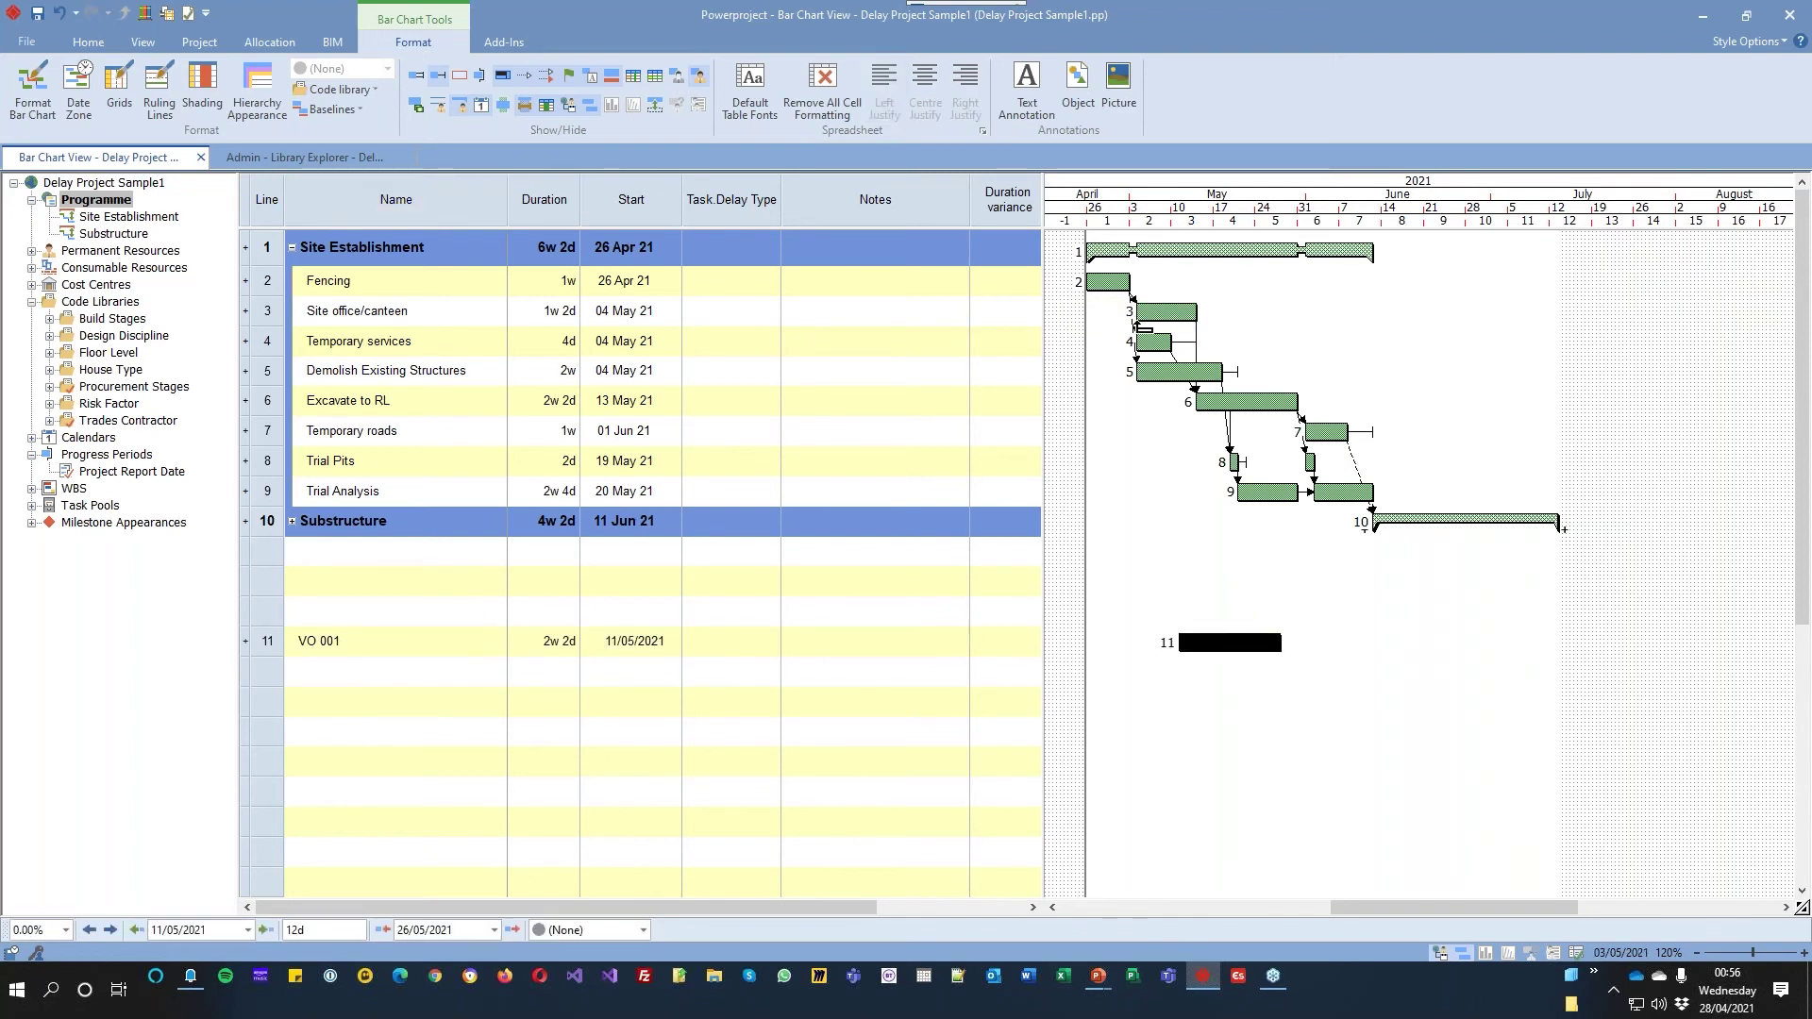
# Link Site office/canteen to VO 001 and VO 001 to Excavate to RL, and reschedule the branch to the progress entry period
pyautogui.moveTo(1187, 330); pyautogui.dragTo(1196, 409)
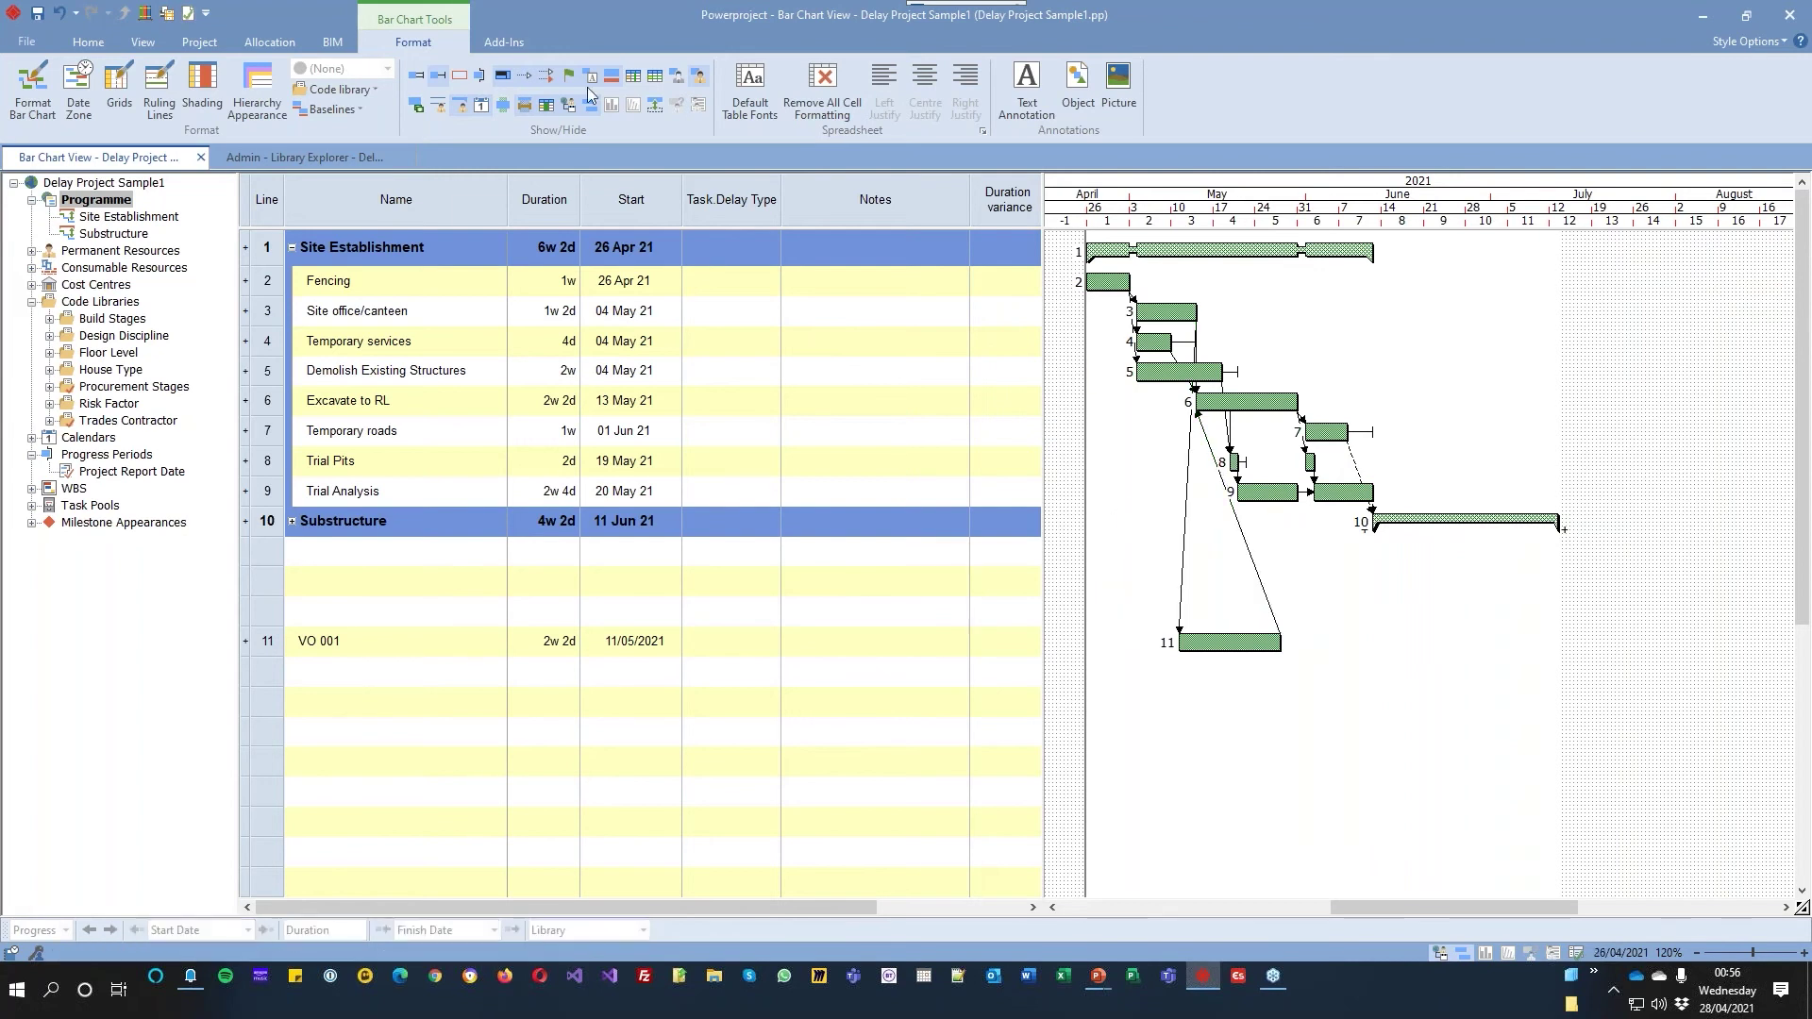
pyautogui.click(108, 44)
pyautogui.click(351, 80)
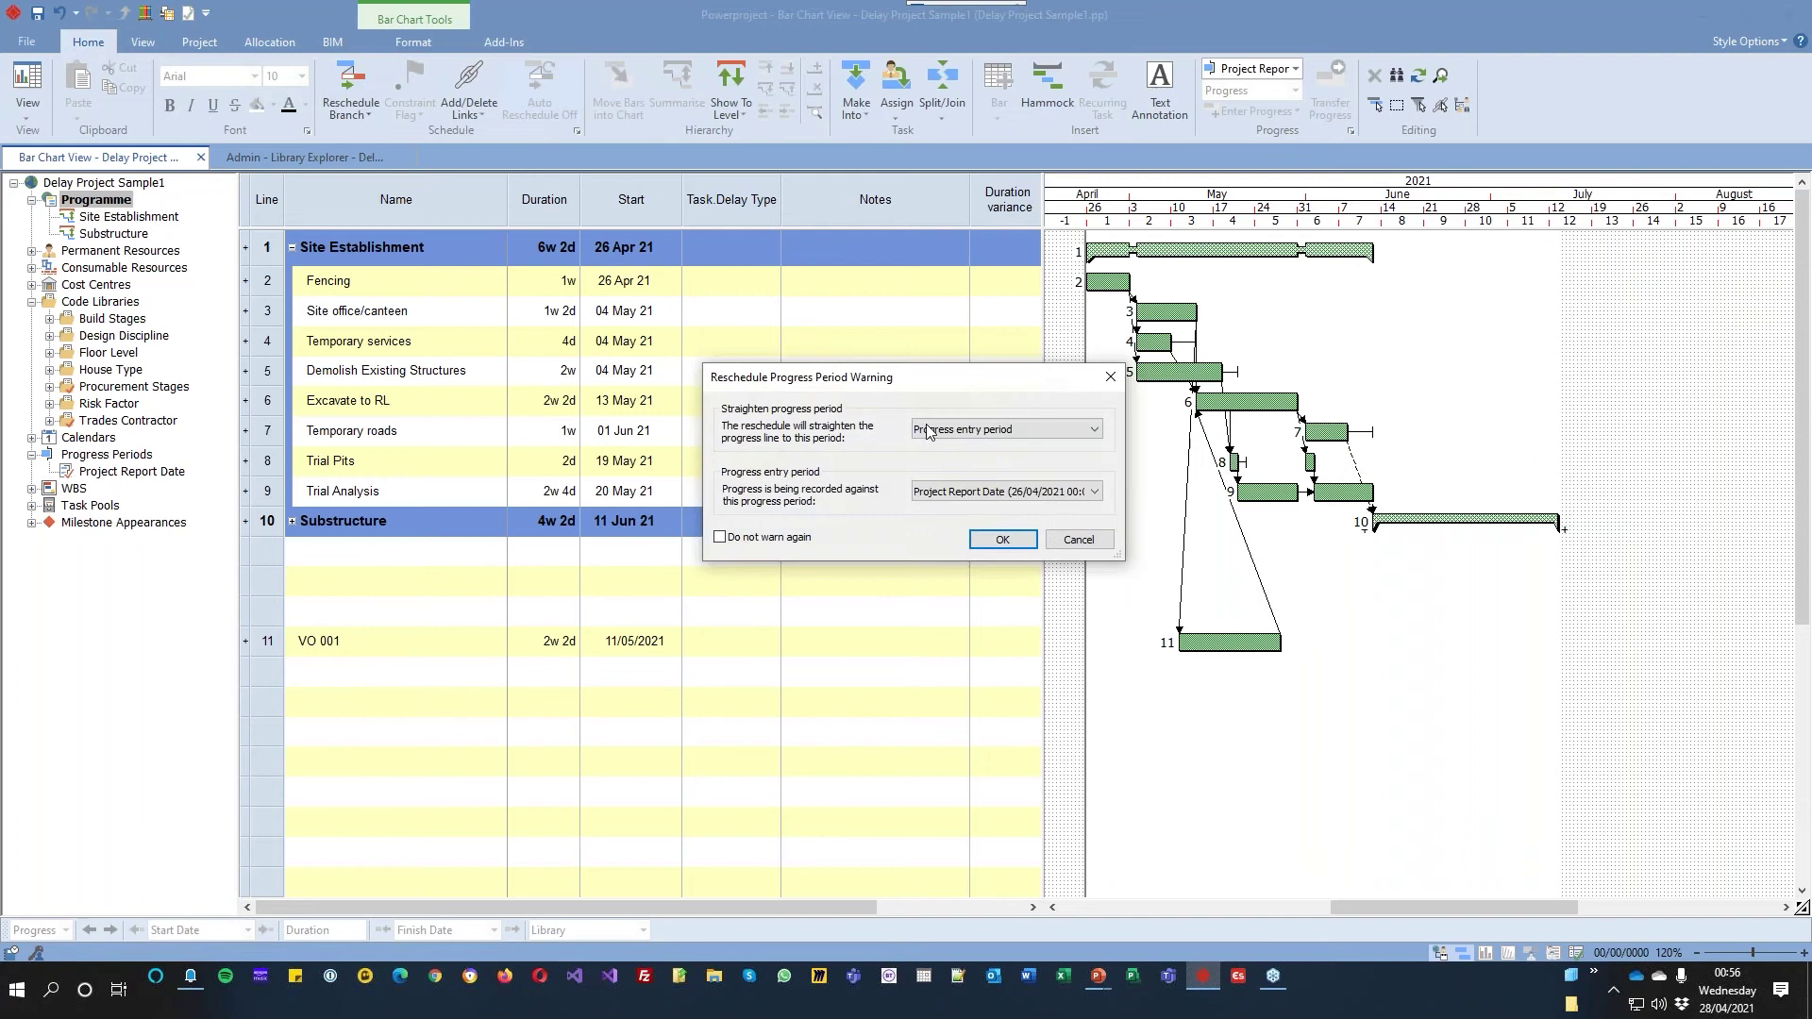
pyautogui.click(998, 540)
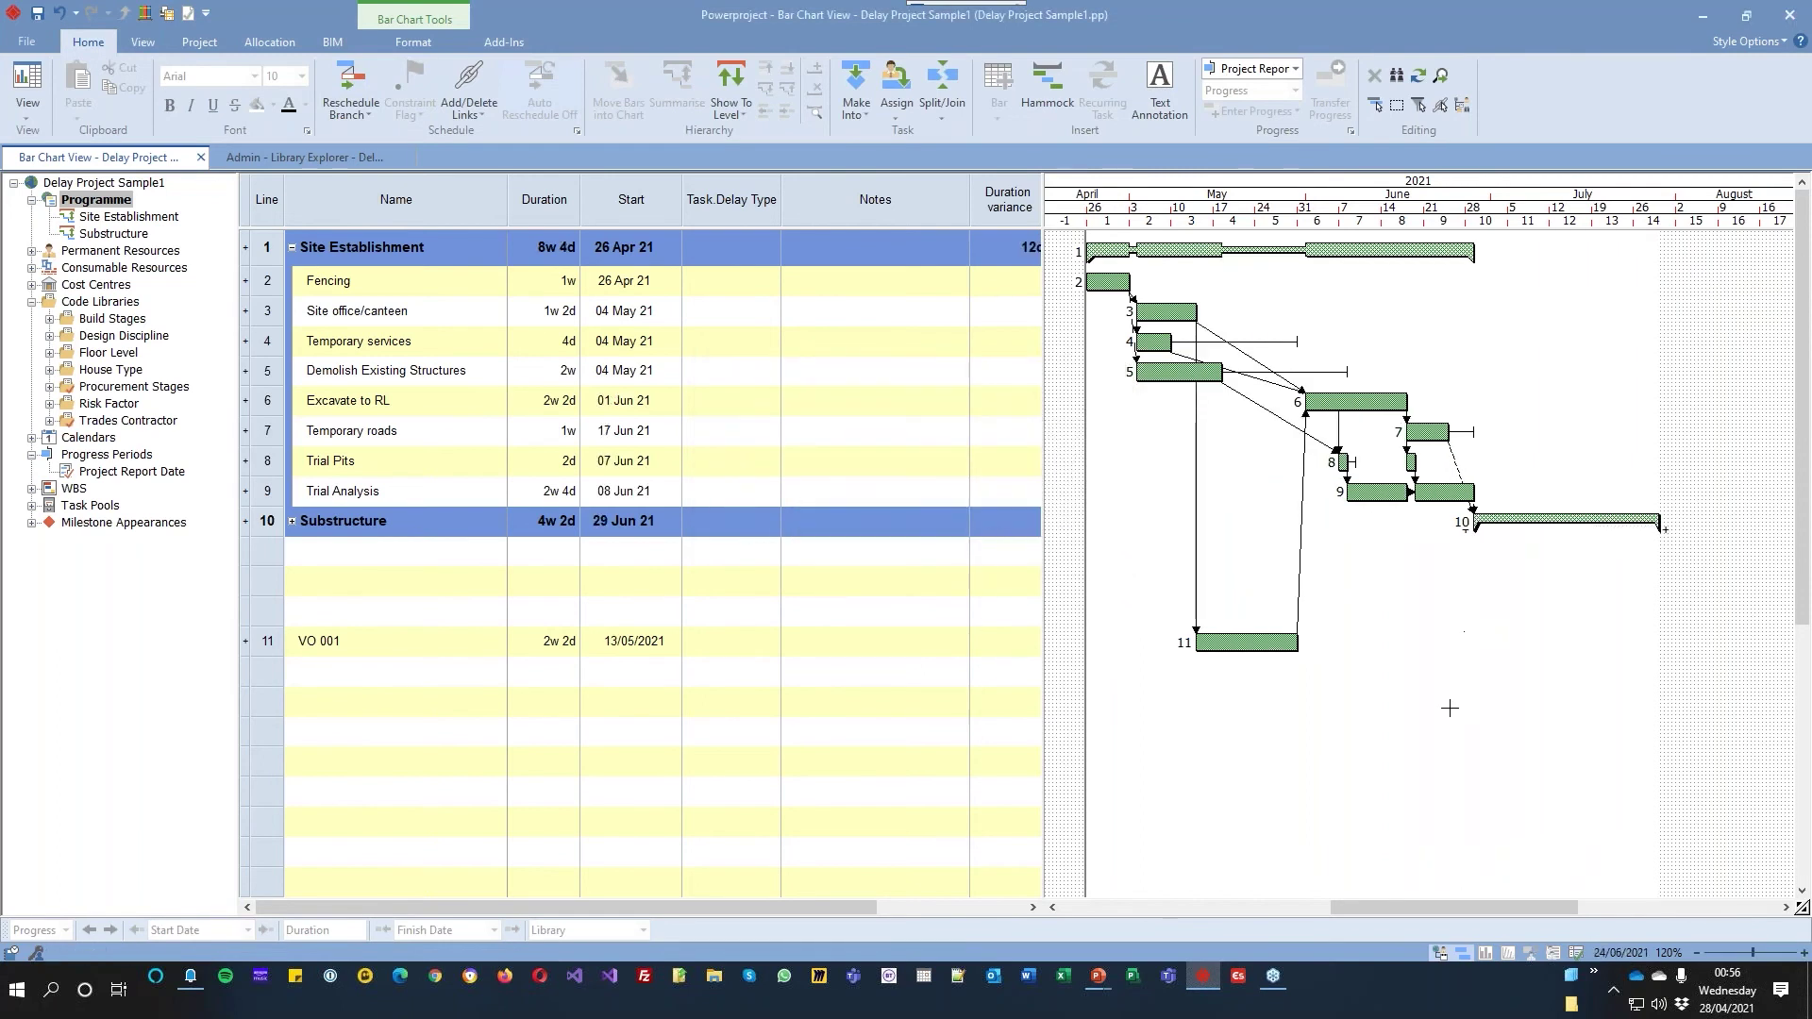
# Create a new baseline named V01 from the rescheduled programme
pyautogui.click(199, 42)
pyautogui.click(104, 94)
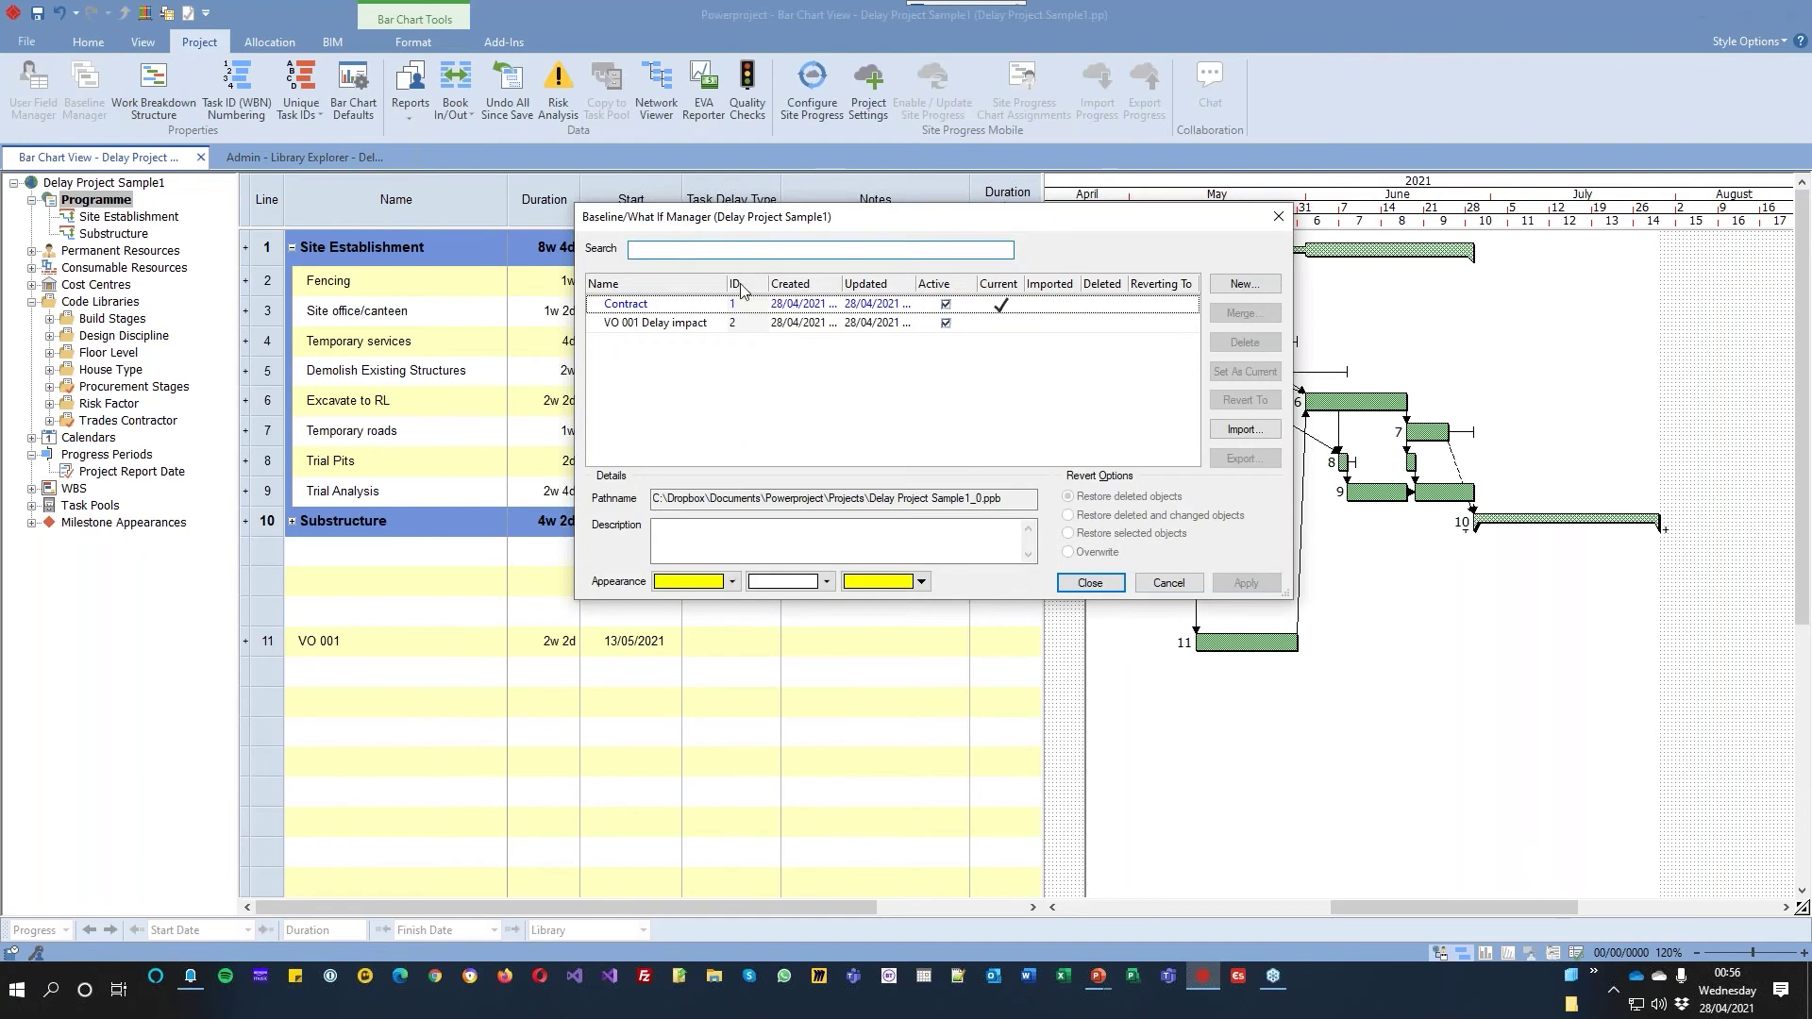
pyautogui.click(1245, 283)
pyautogui.write('V01')
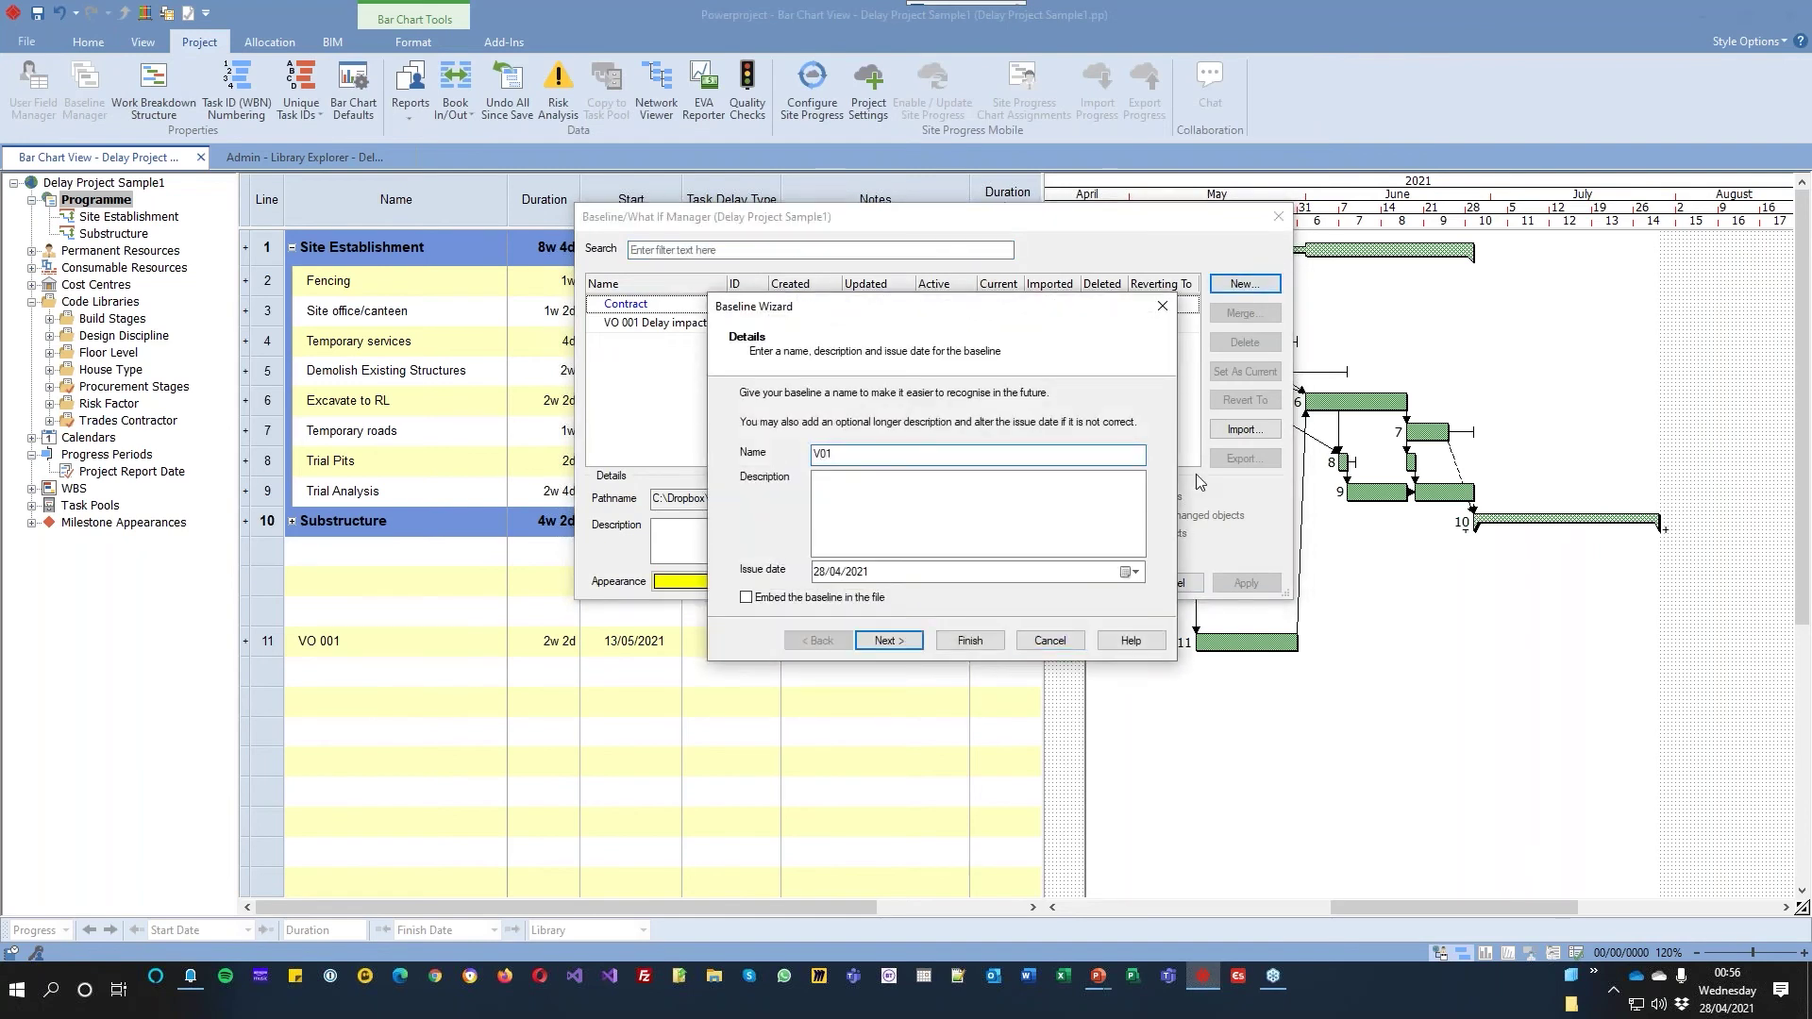
pyautogui.click(972, 639)
pyautogui.click(1090, 582)
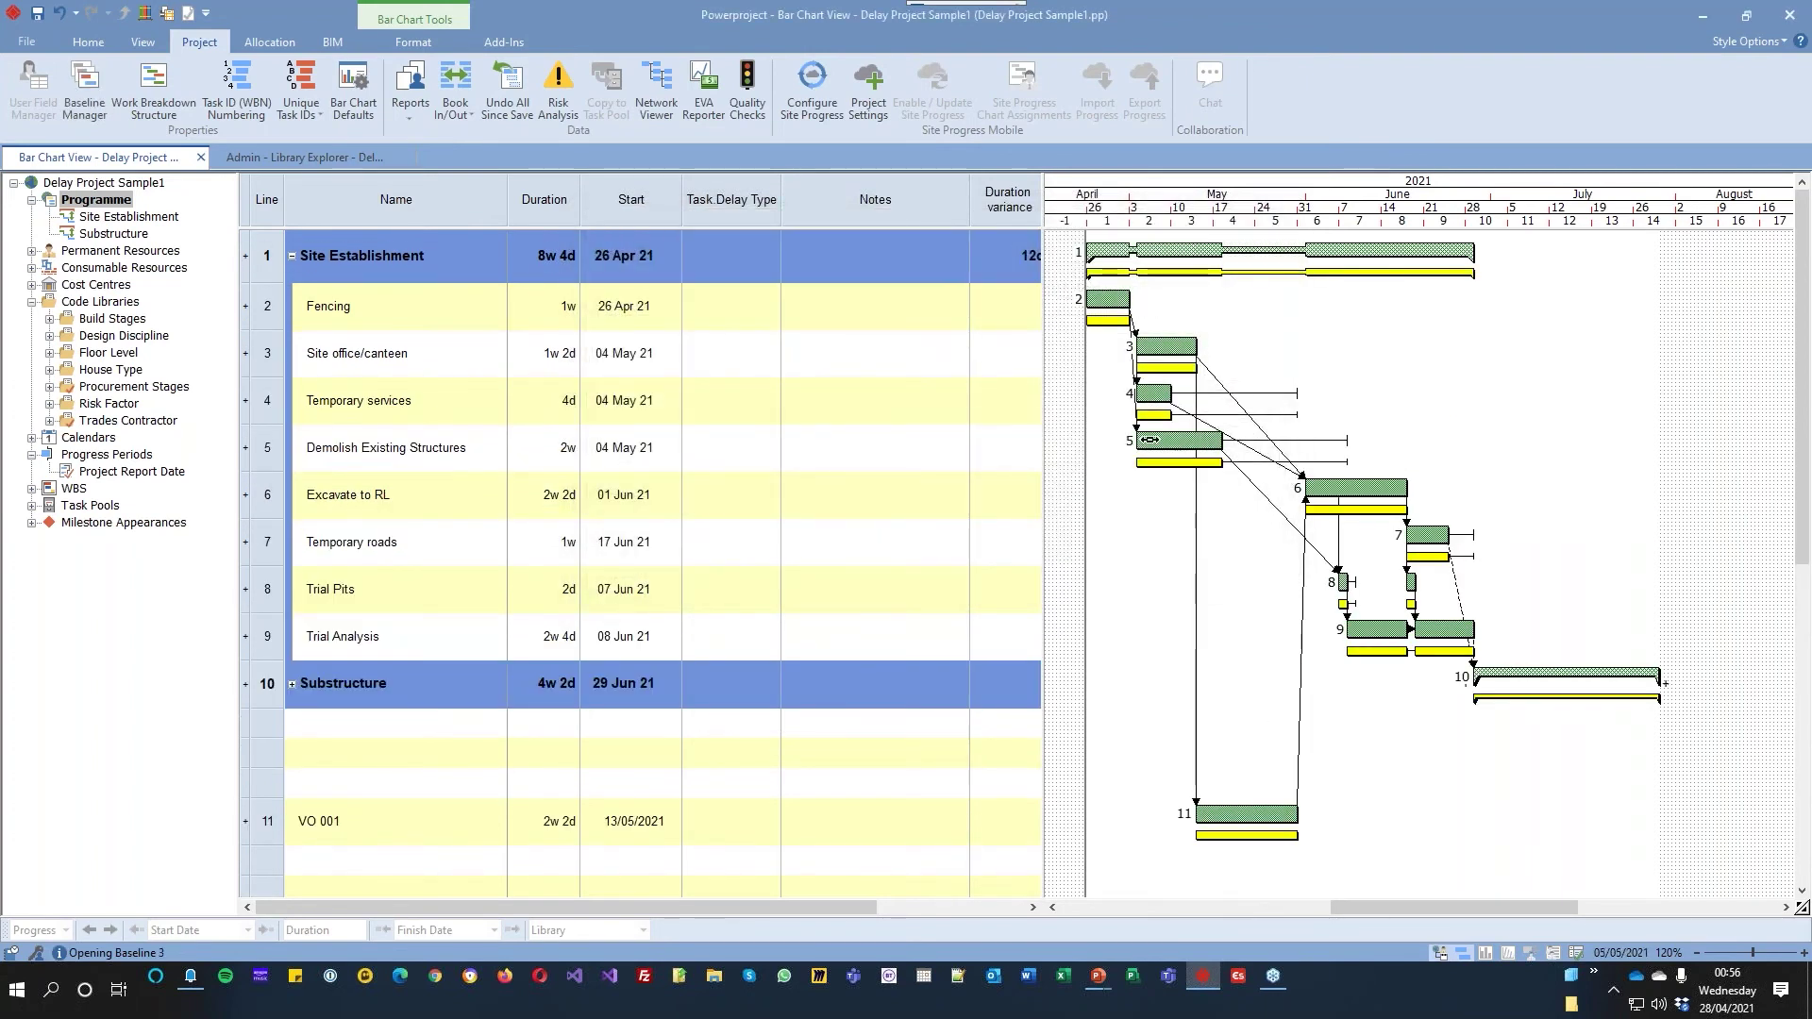
# Undo the branch reschedule and both links attached to VO 001
pyautogui.click(61, 16)
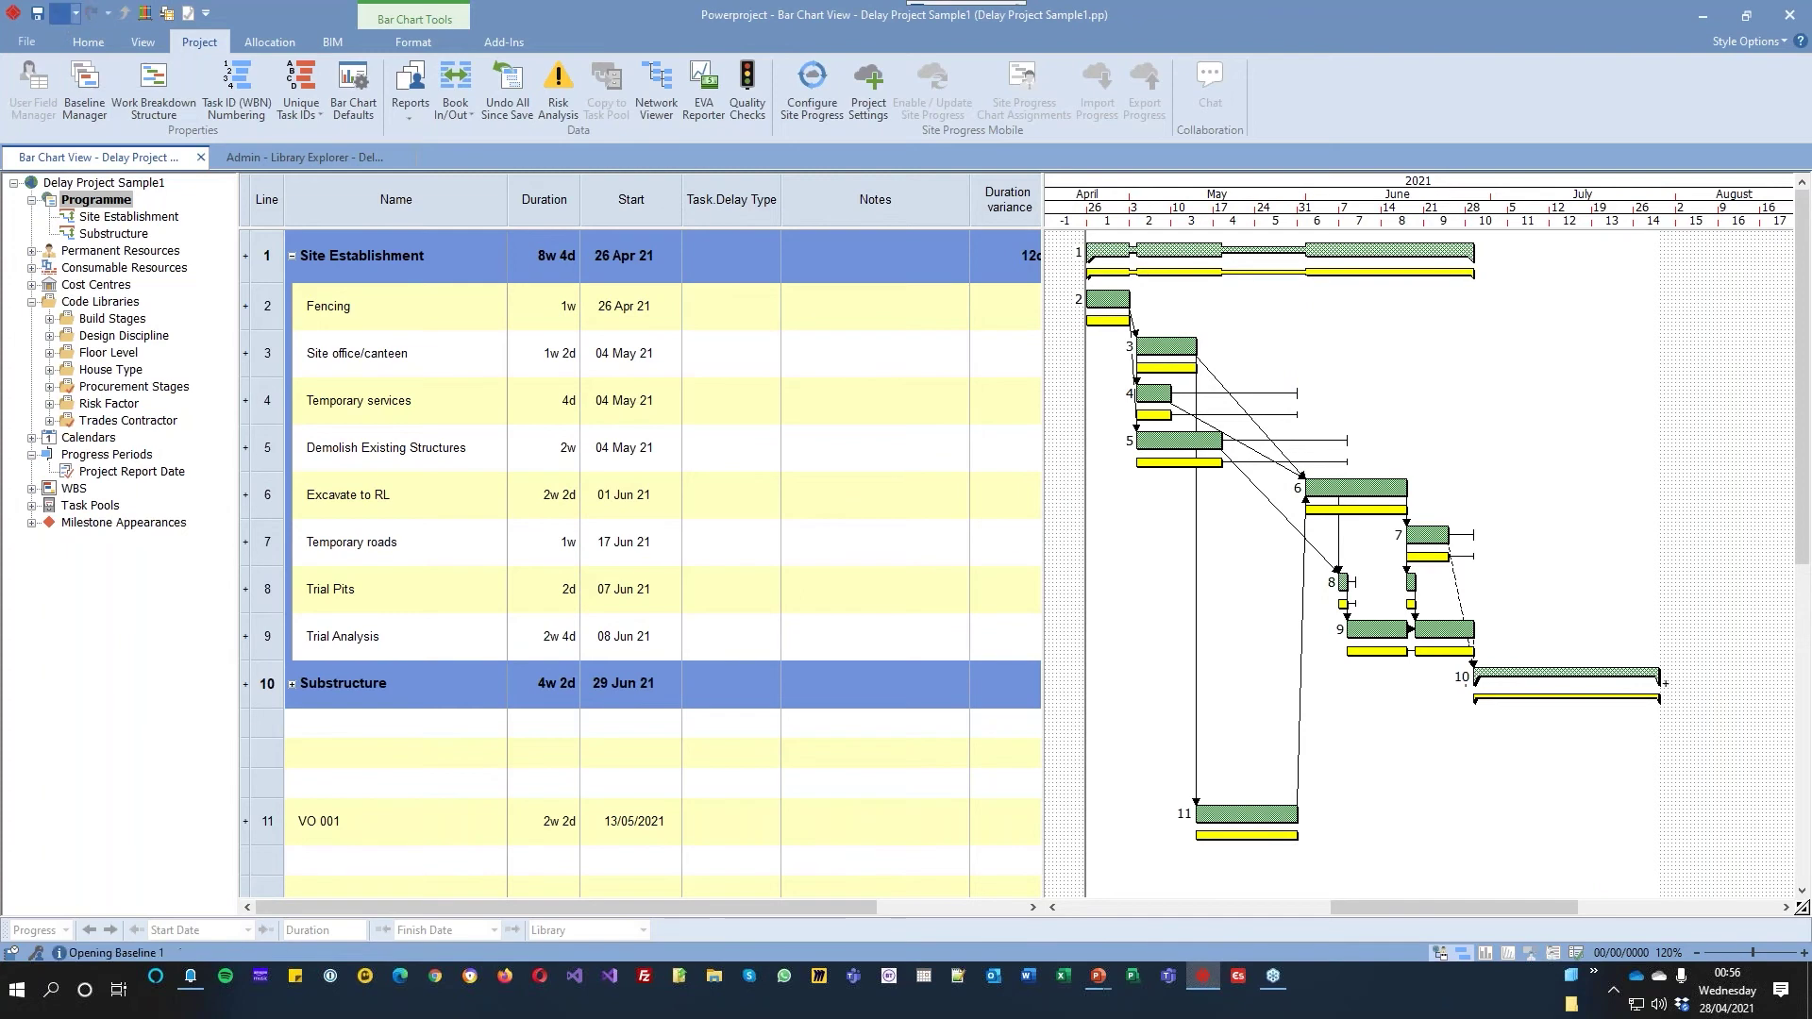
pyautogui.click(62, 15)
pyautogui.click(60, 15)
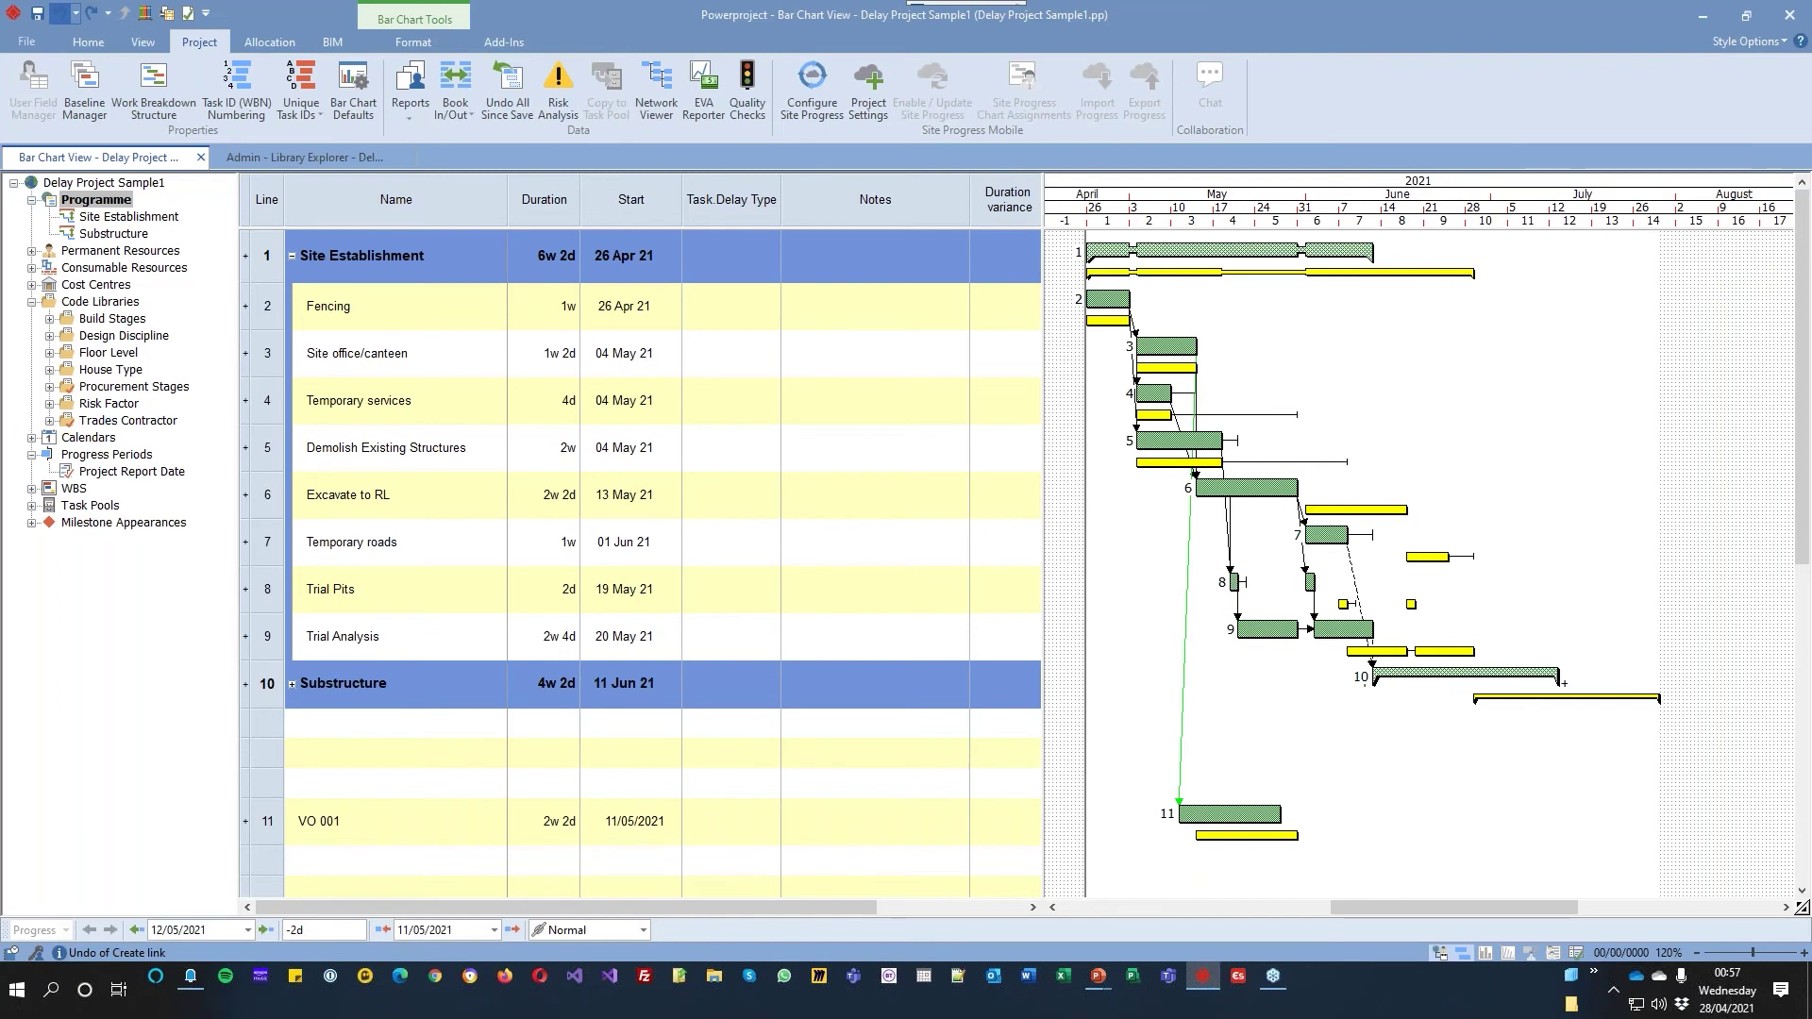
pyautogui.click(61, 15)
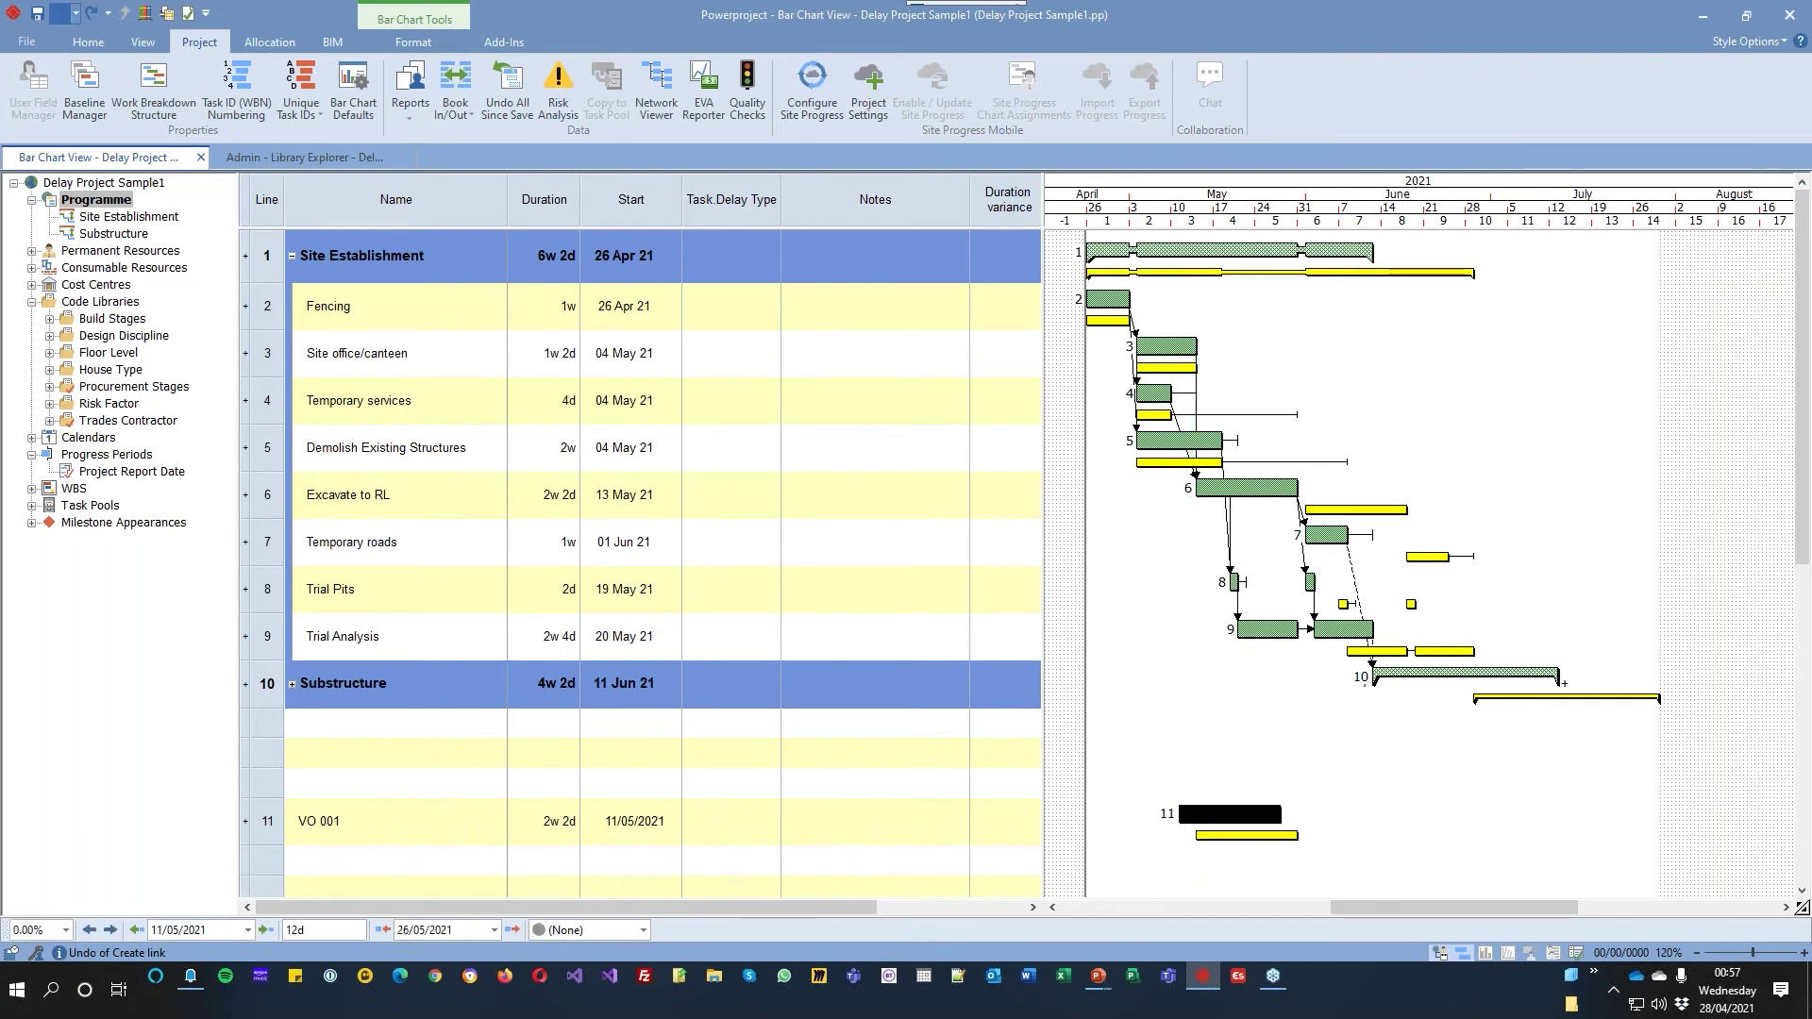
# Extend the VO 001 bar to a duration of 6w 2d, finishing on 24/06/2021
pyautogui.moveTo(1279, 817); pyautogui.dragTo(1458, 817)
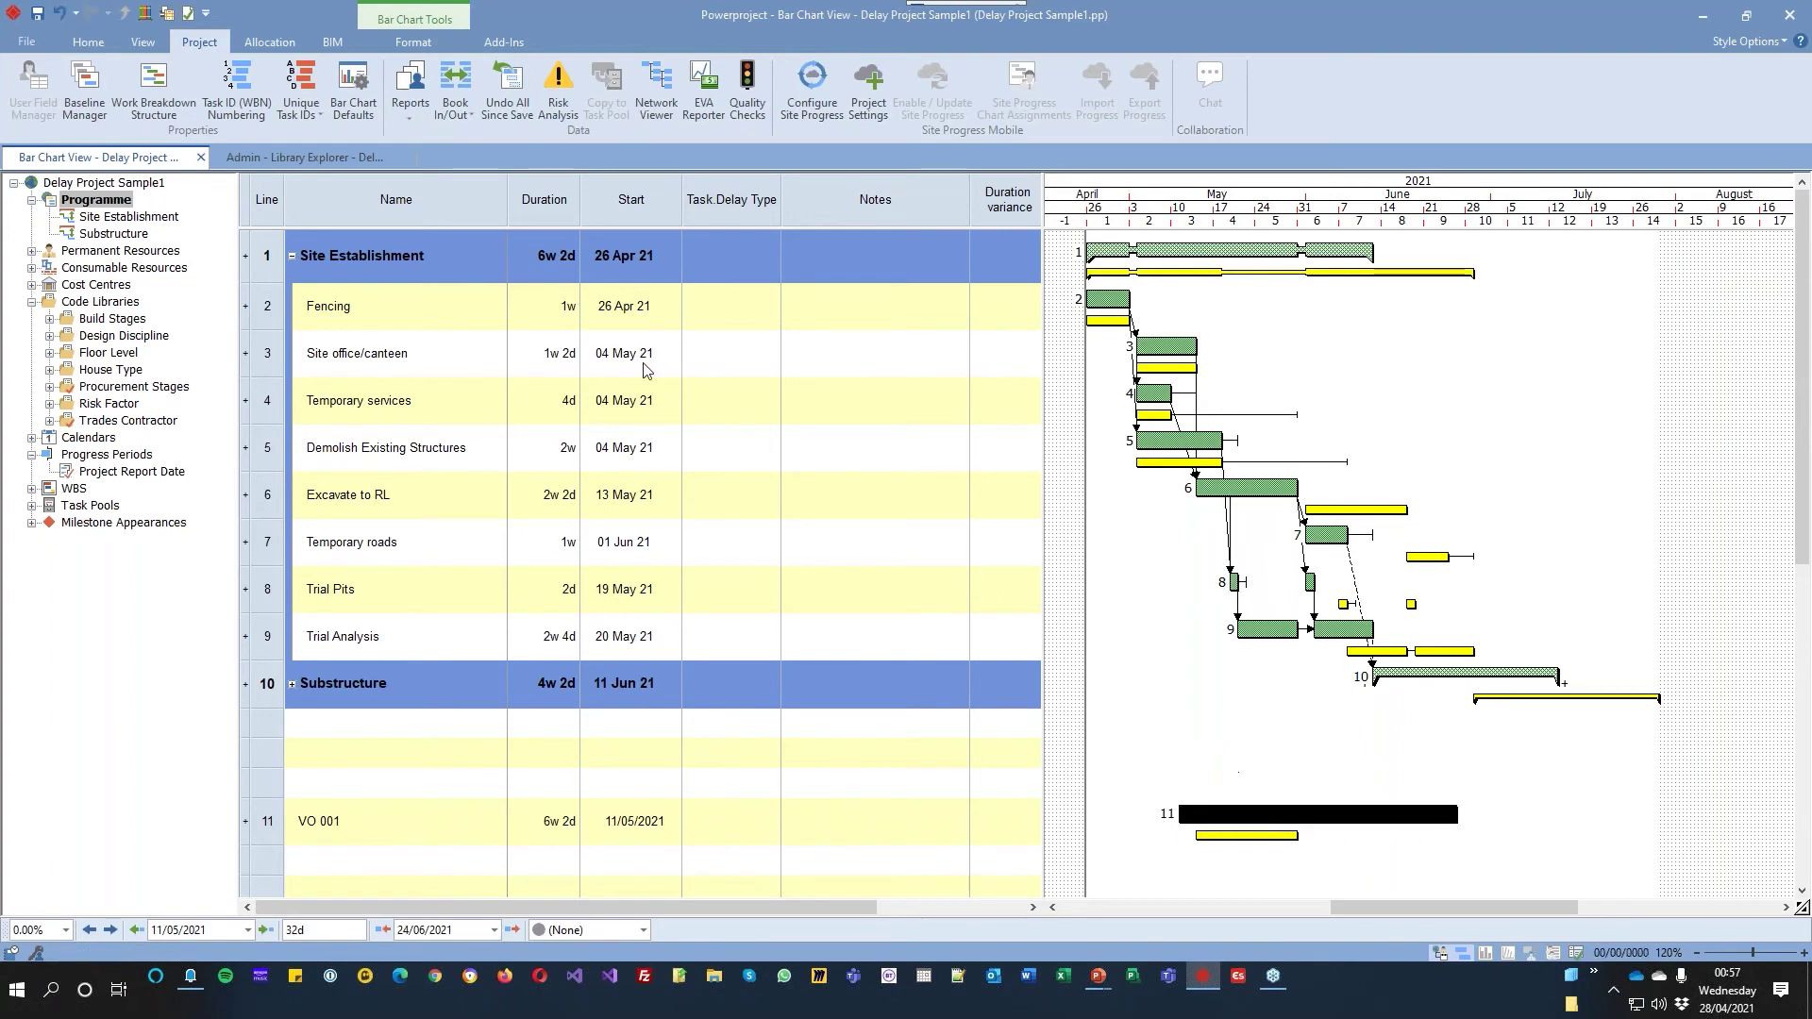
pyautogui.hotkey('ctrl', 'z')
pyautogui.hotkey('ctrl', 'z')
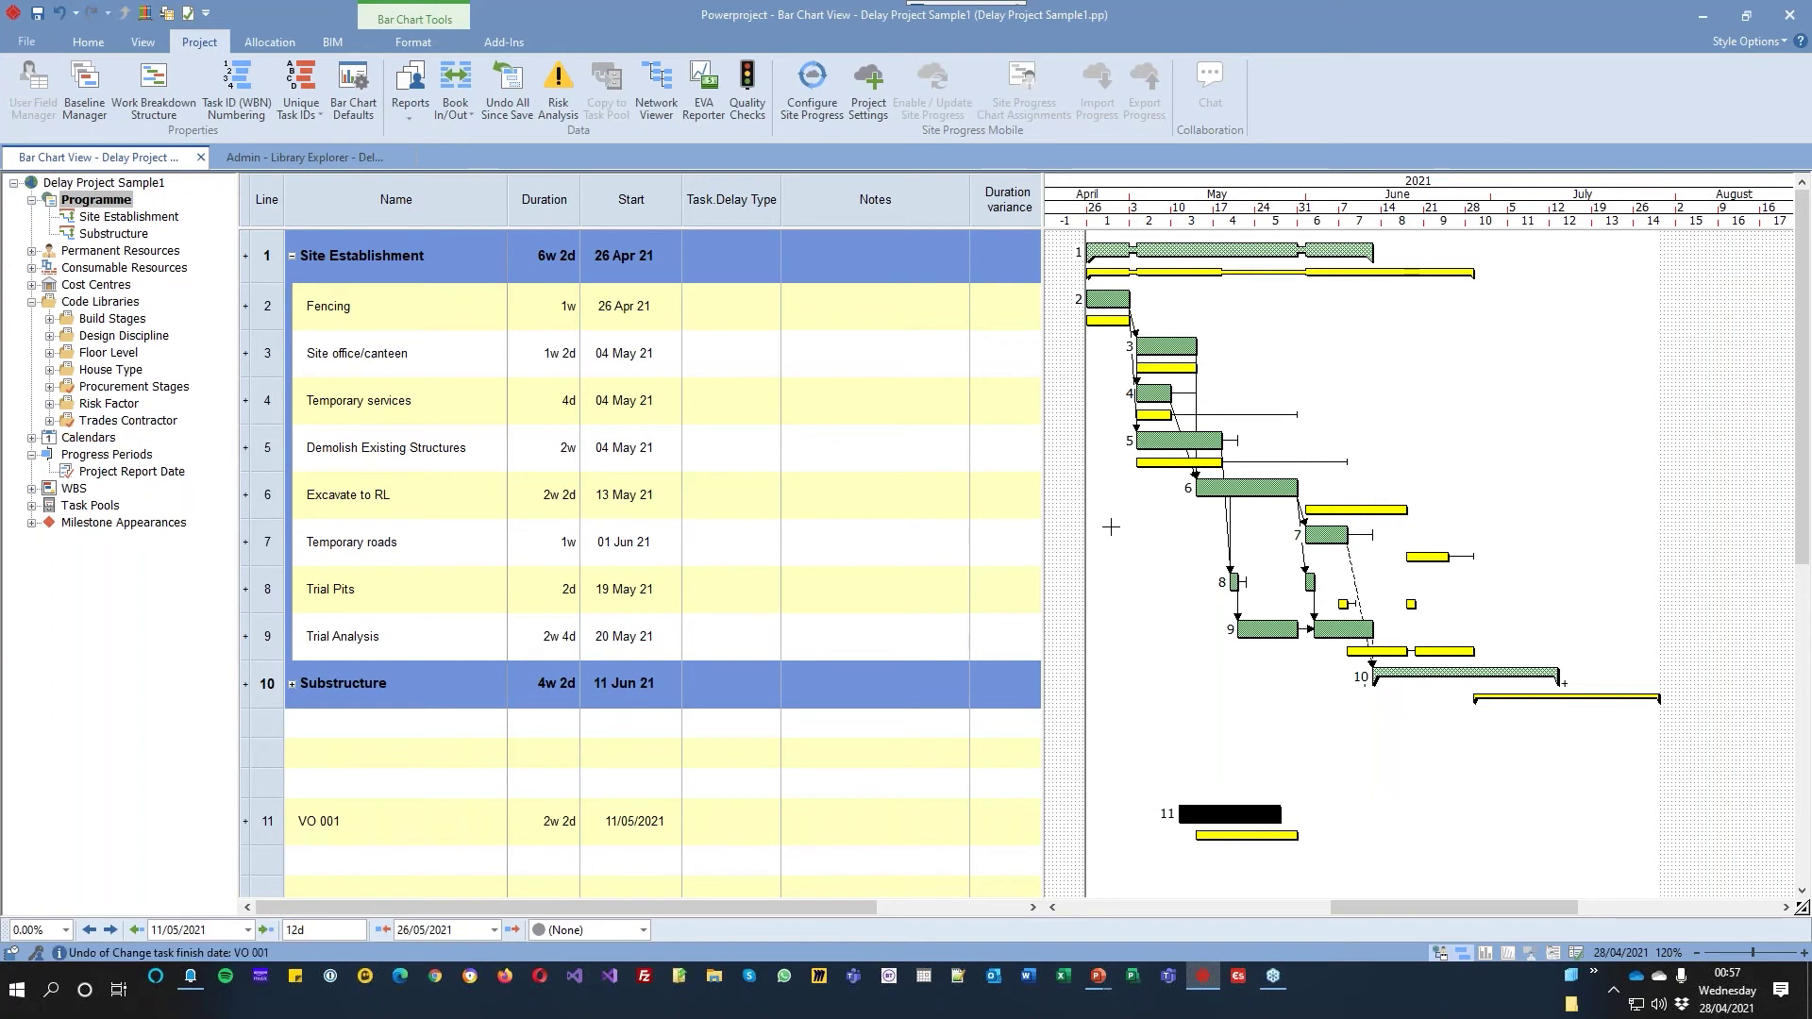
pyautogui.hotkey('ctrl', 'y')
pyautogui.hotkey('ctrl', 'y')
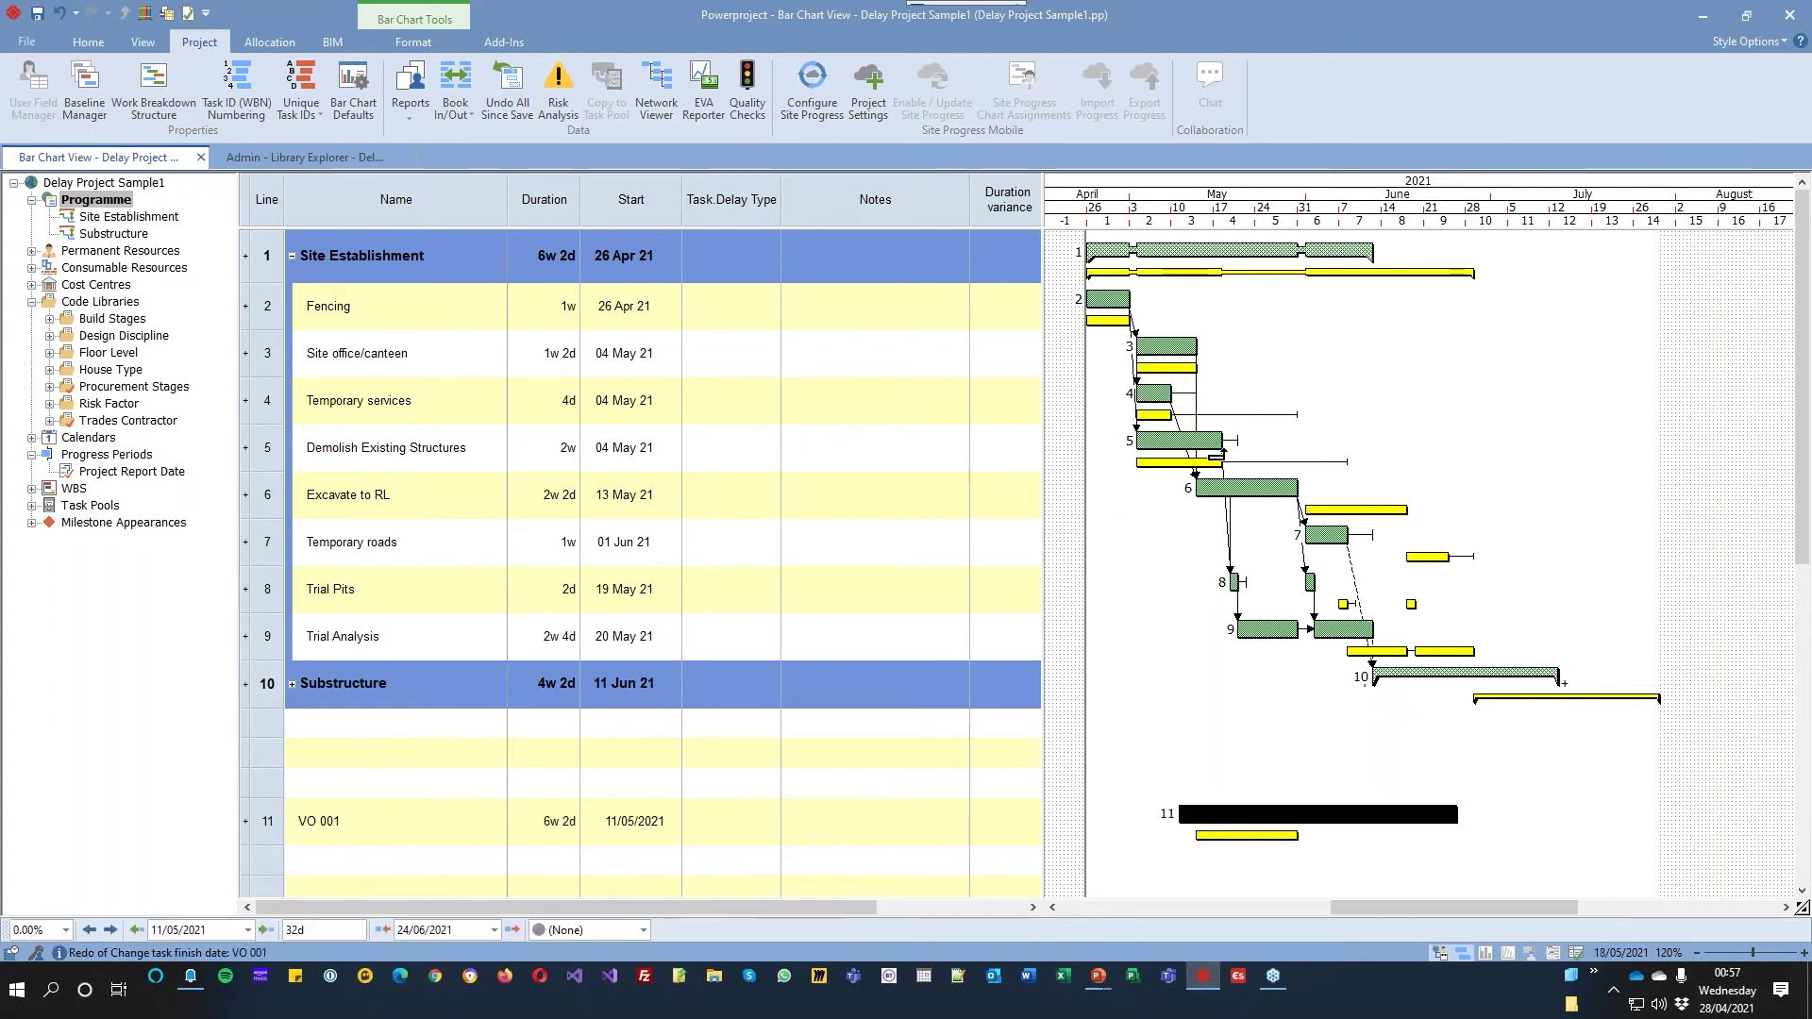
# Link Demolish Existing Structures to VO 001 and VO 001 to Temporary roads, and reschedule the branch
pyautogui.moveTo(1223, 443); pyautogui.dragTo(1179, 808)
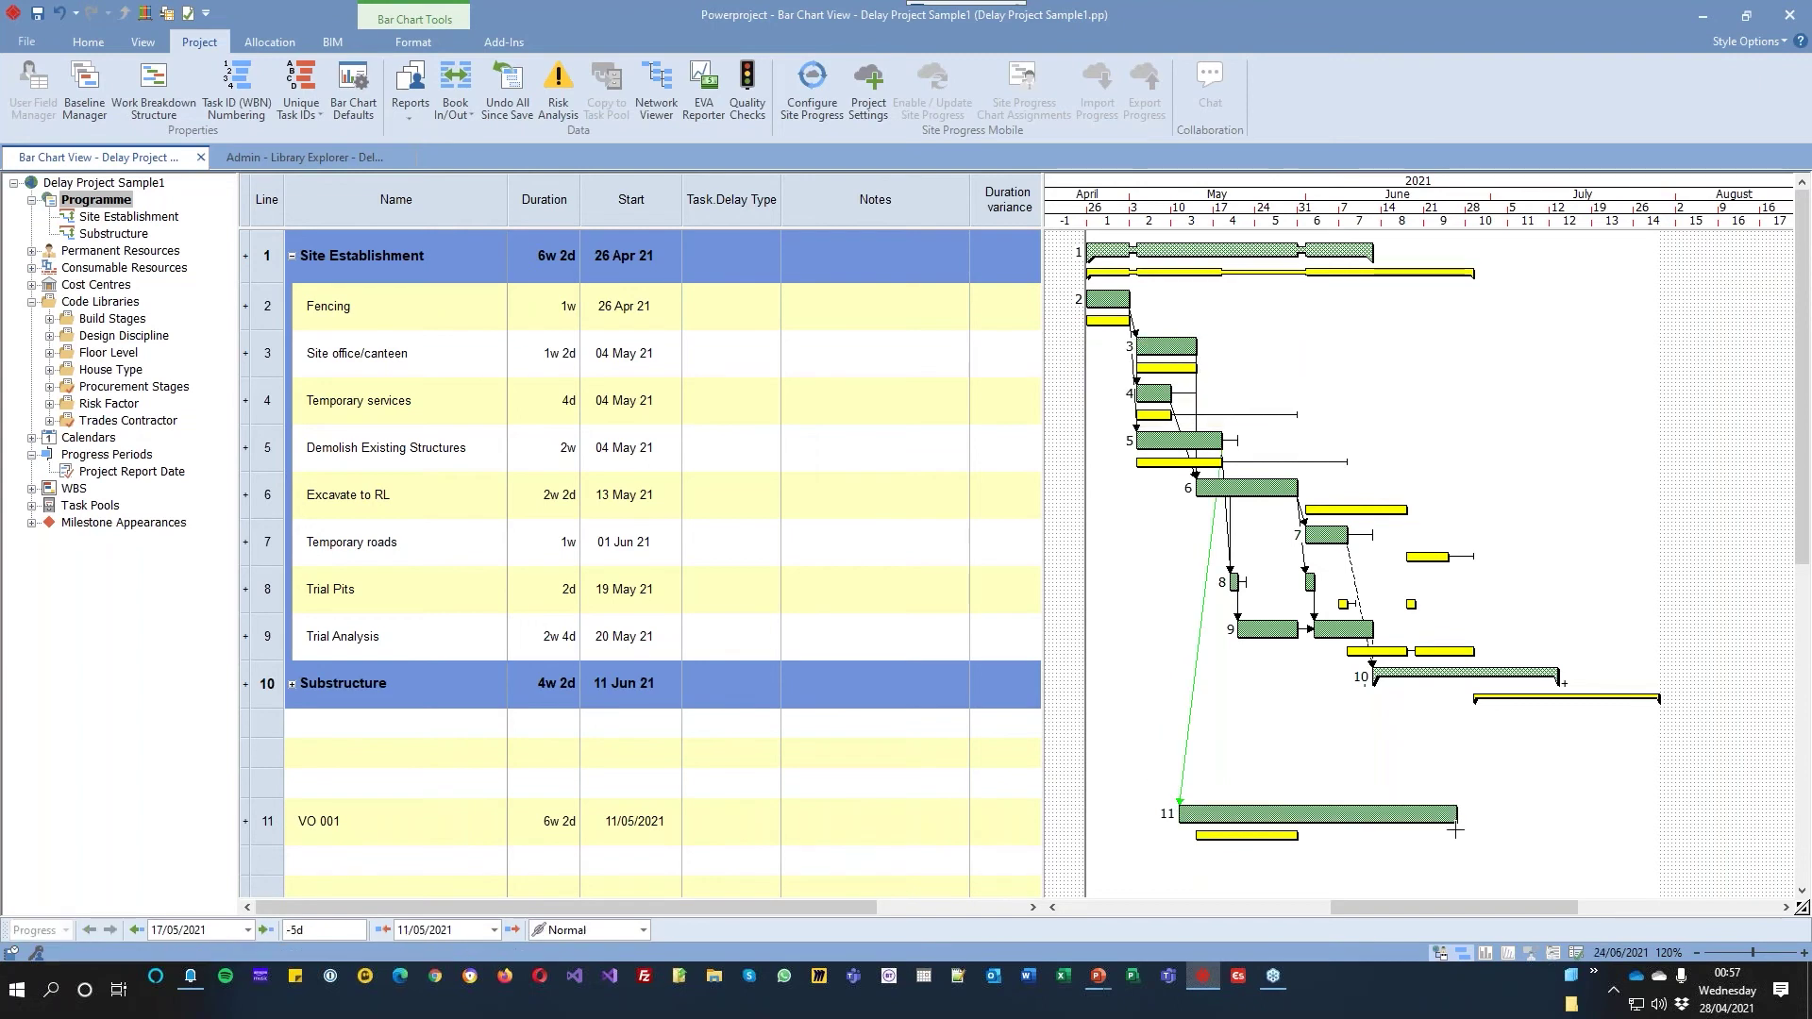
pyautogui.moveTo(1457, 828); pyautogui.dragTo(1308, 552)
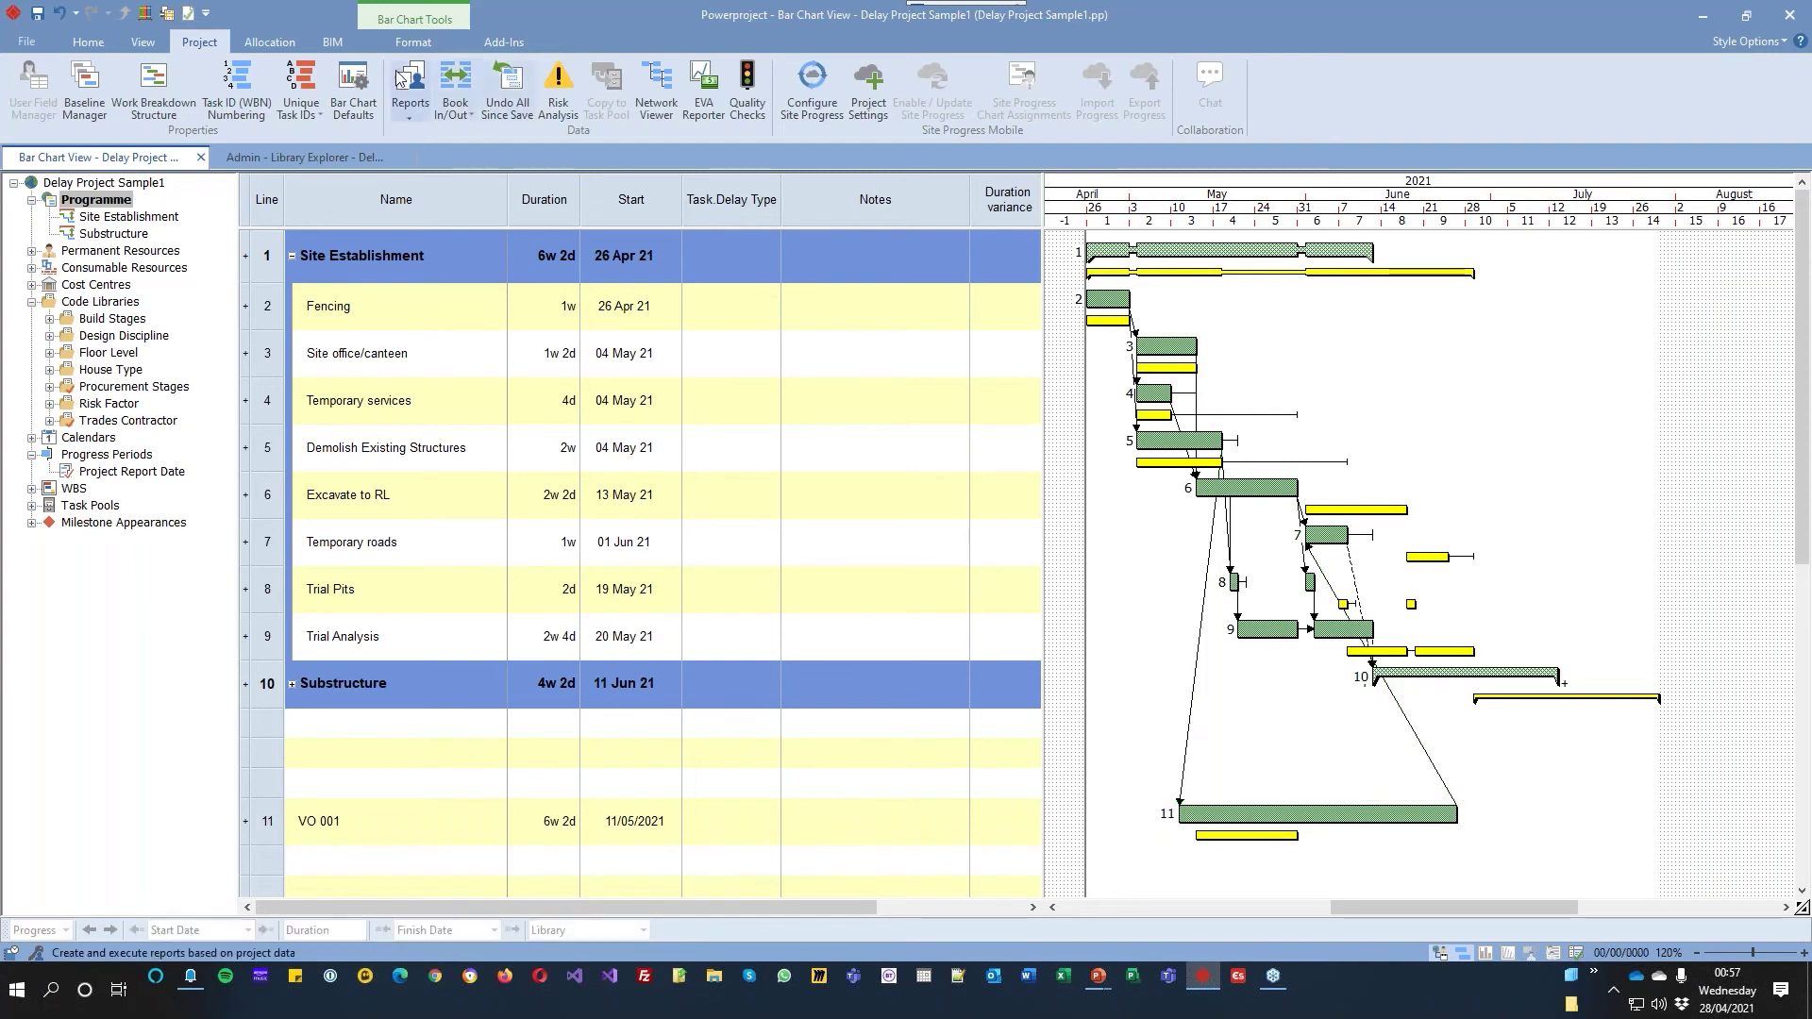
pyautogui.click(88, 41)
pyautogui.click(356, 98)
pyautogui.click(1002, 541)
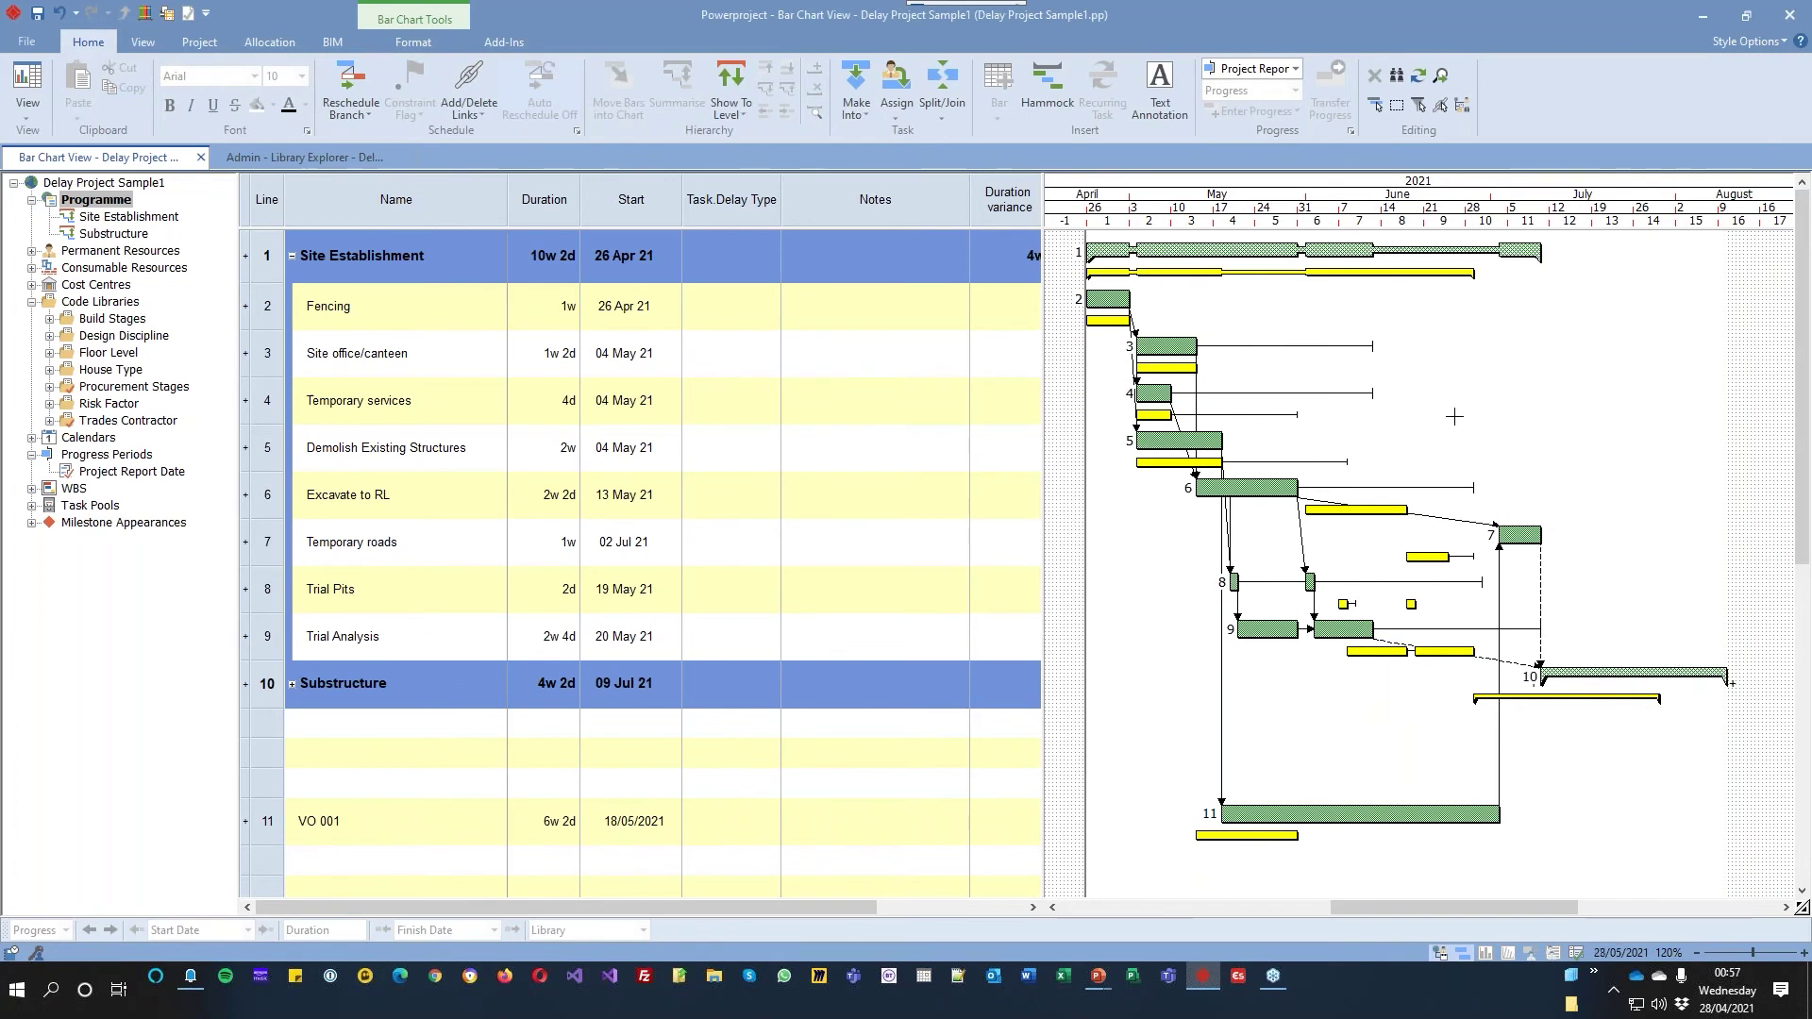
# Hide the V01 baseline in the bar chart
pyautogui.click(413, 42)
pyautogui.click(333, 108)
pyautogui.click(349, 170)
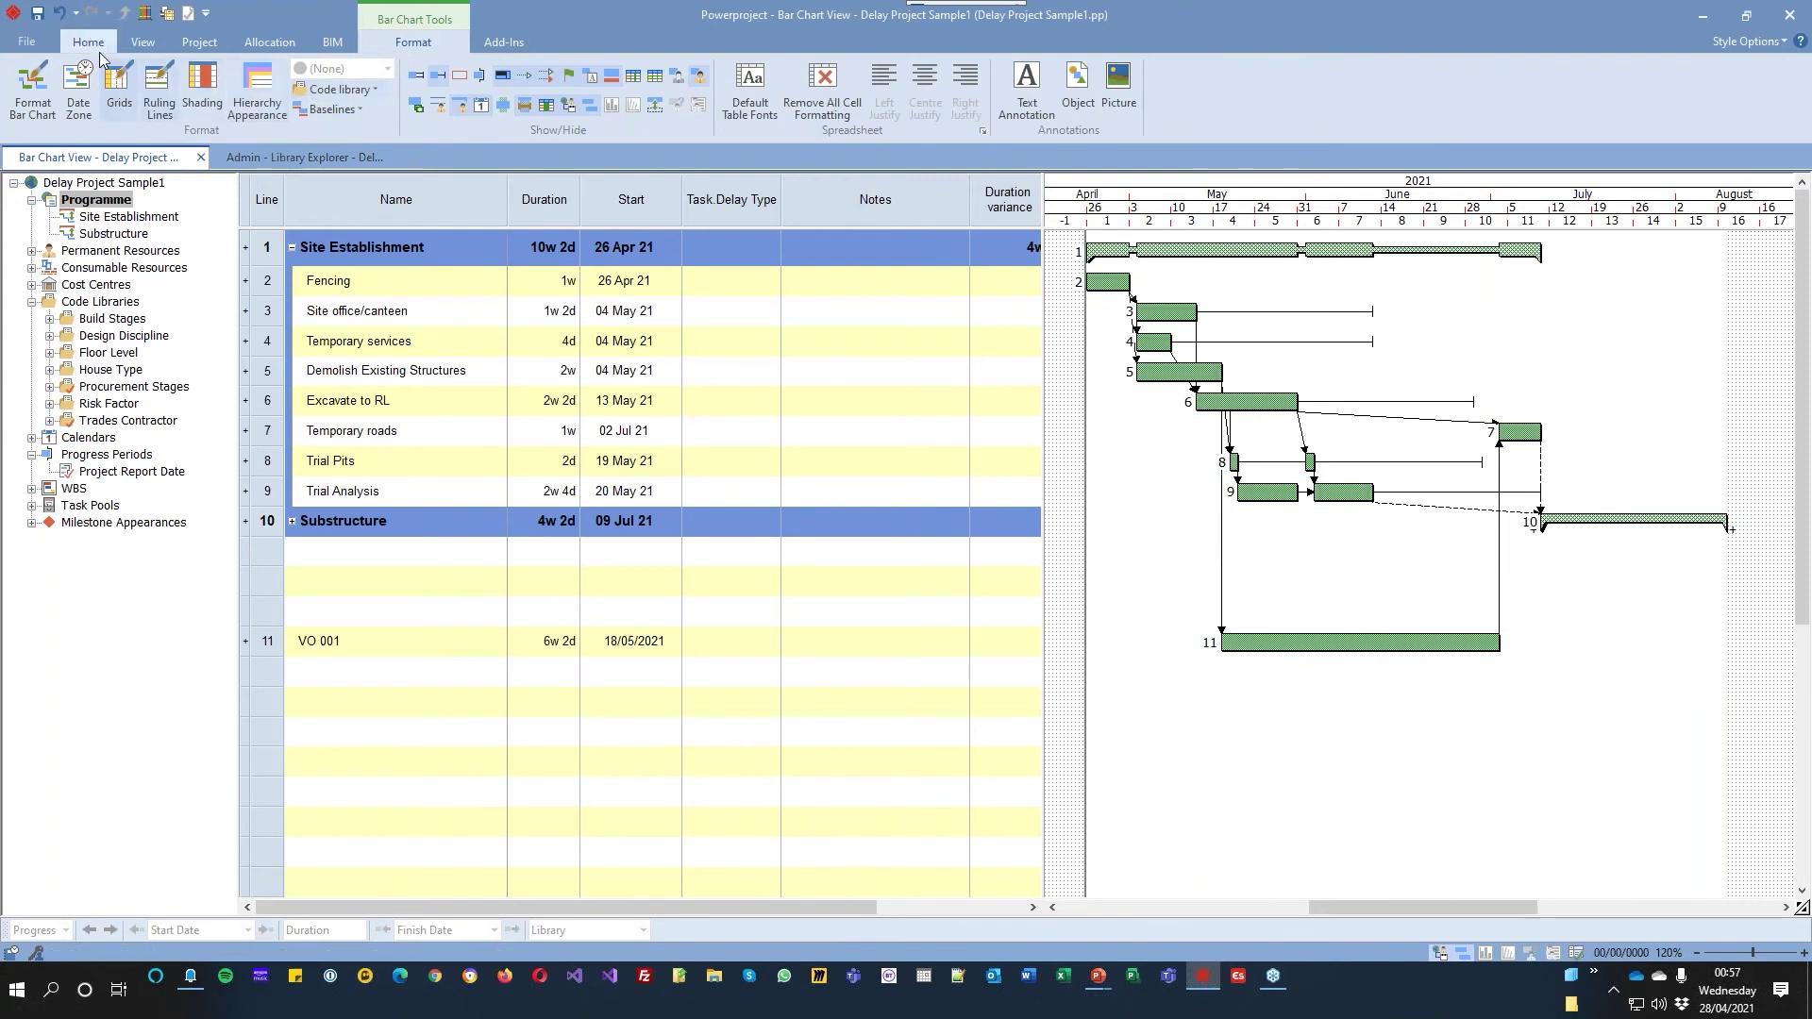
# Create a new baseline named V01 - Version 2 from the rescheduled programme
pyautogui.click(199, 44)
pyautogui.click(84, 90)
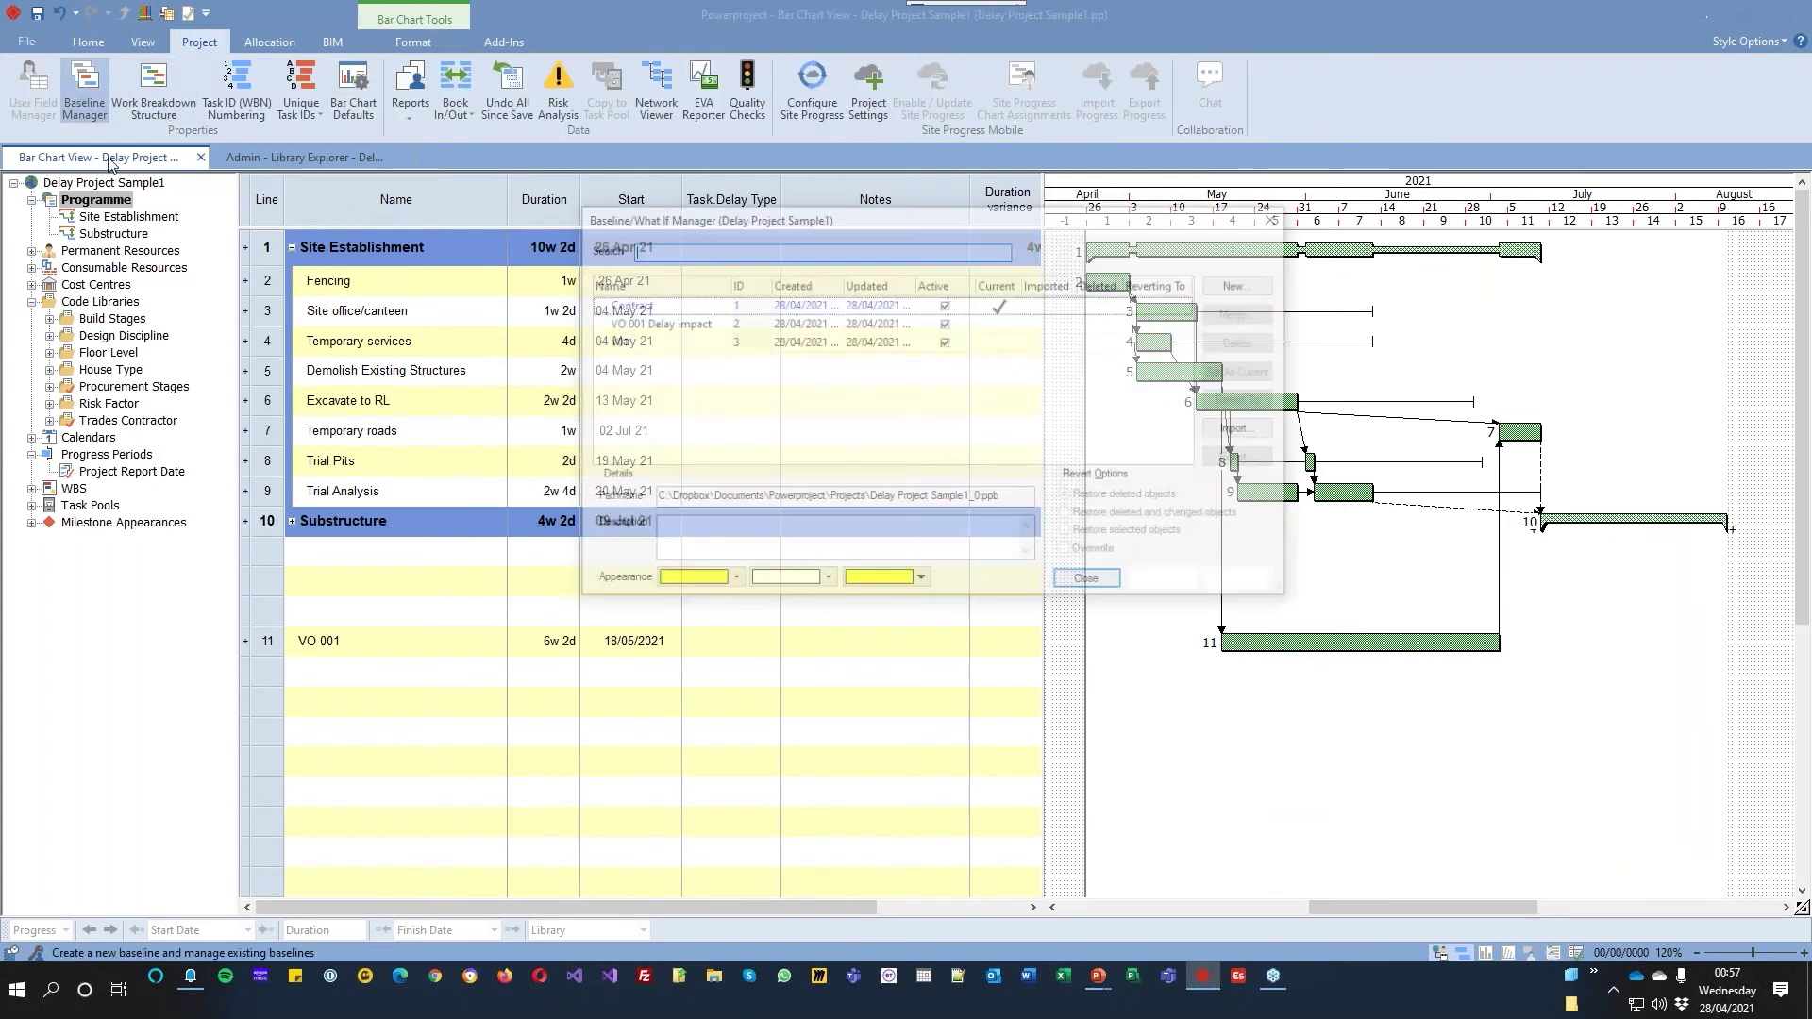
pyautogui.click(1244, 284)
pyautogui.write('V0')
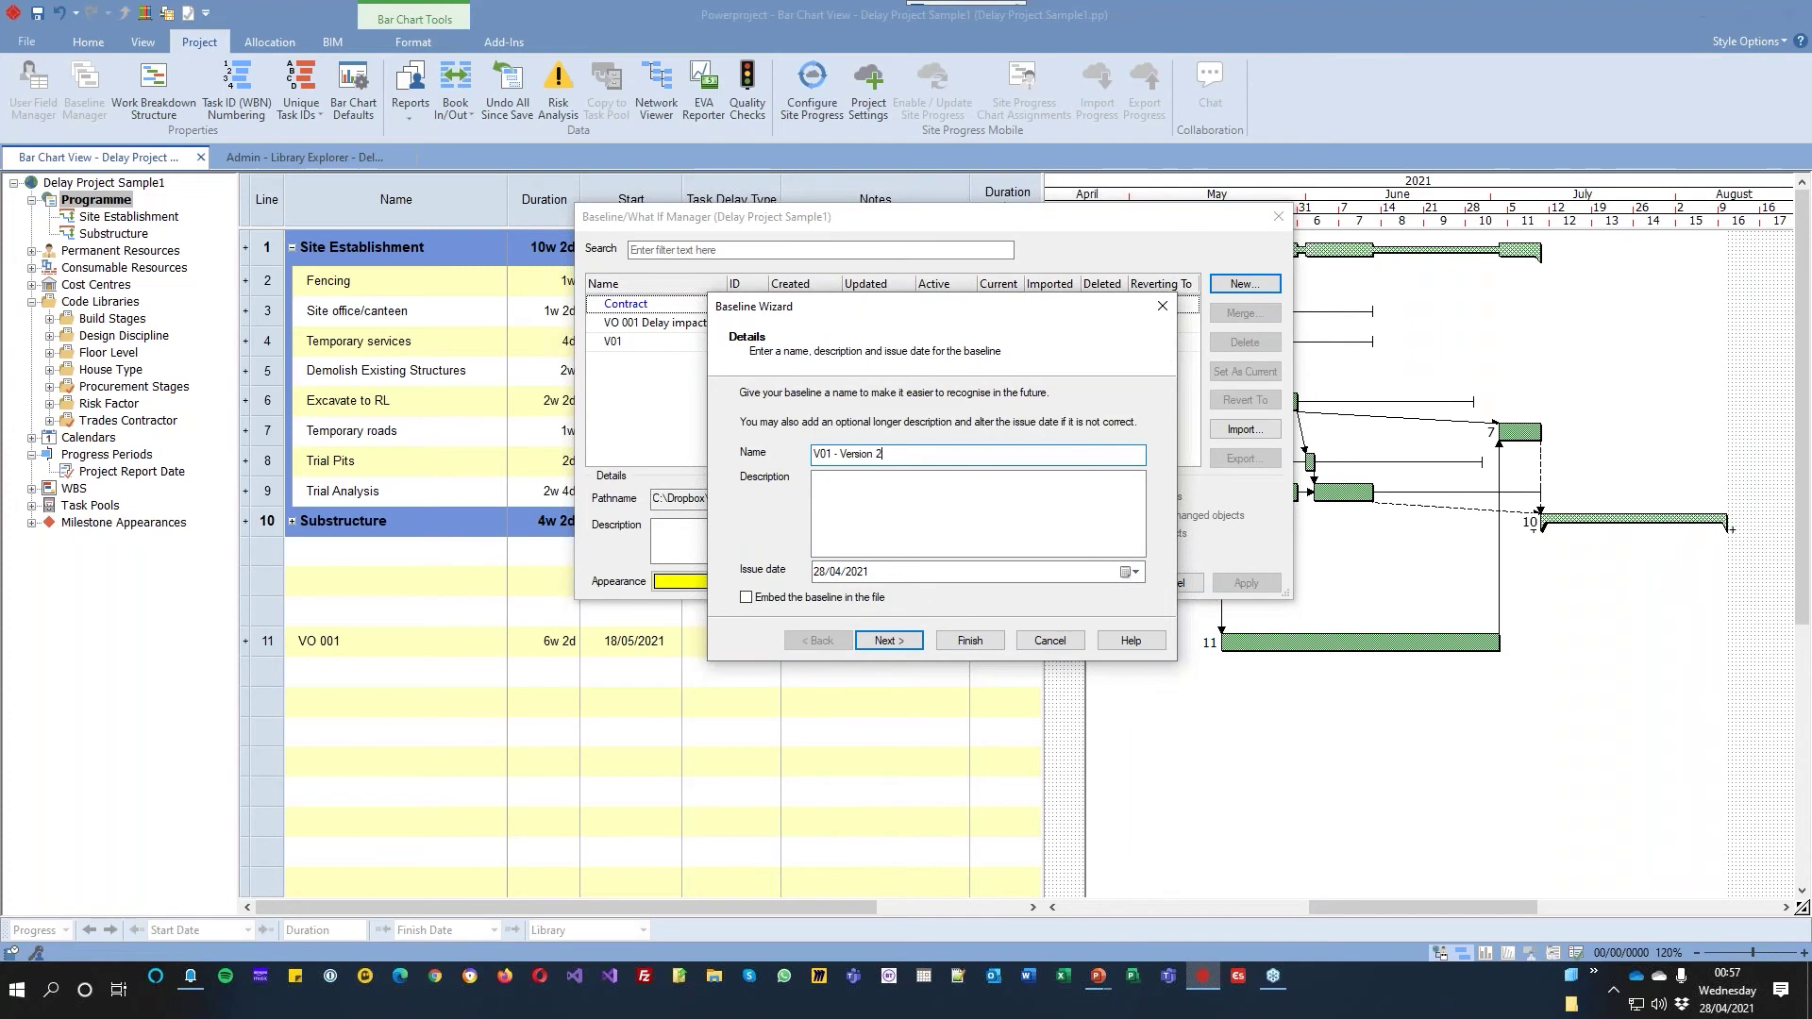
pyautogui.write('1 - Version 2')
pyautogui.click(970, 640)
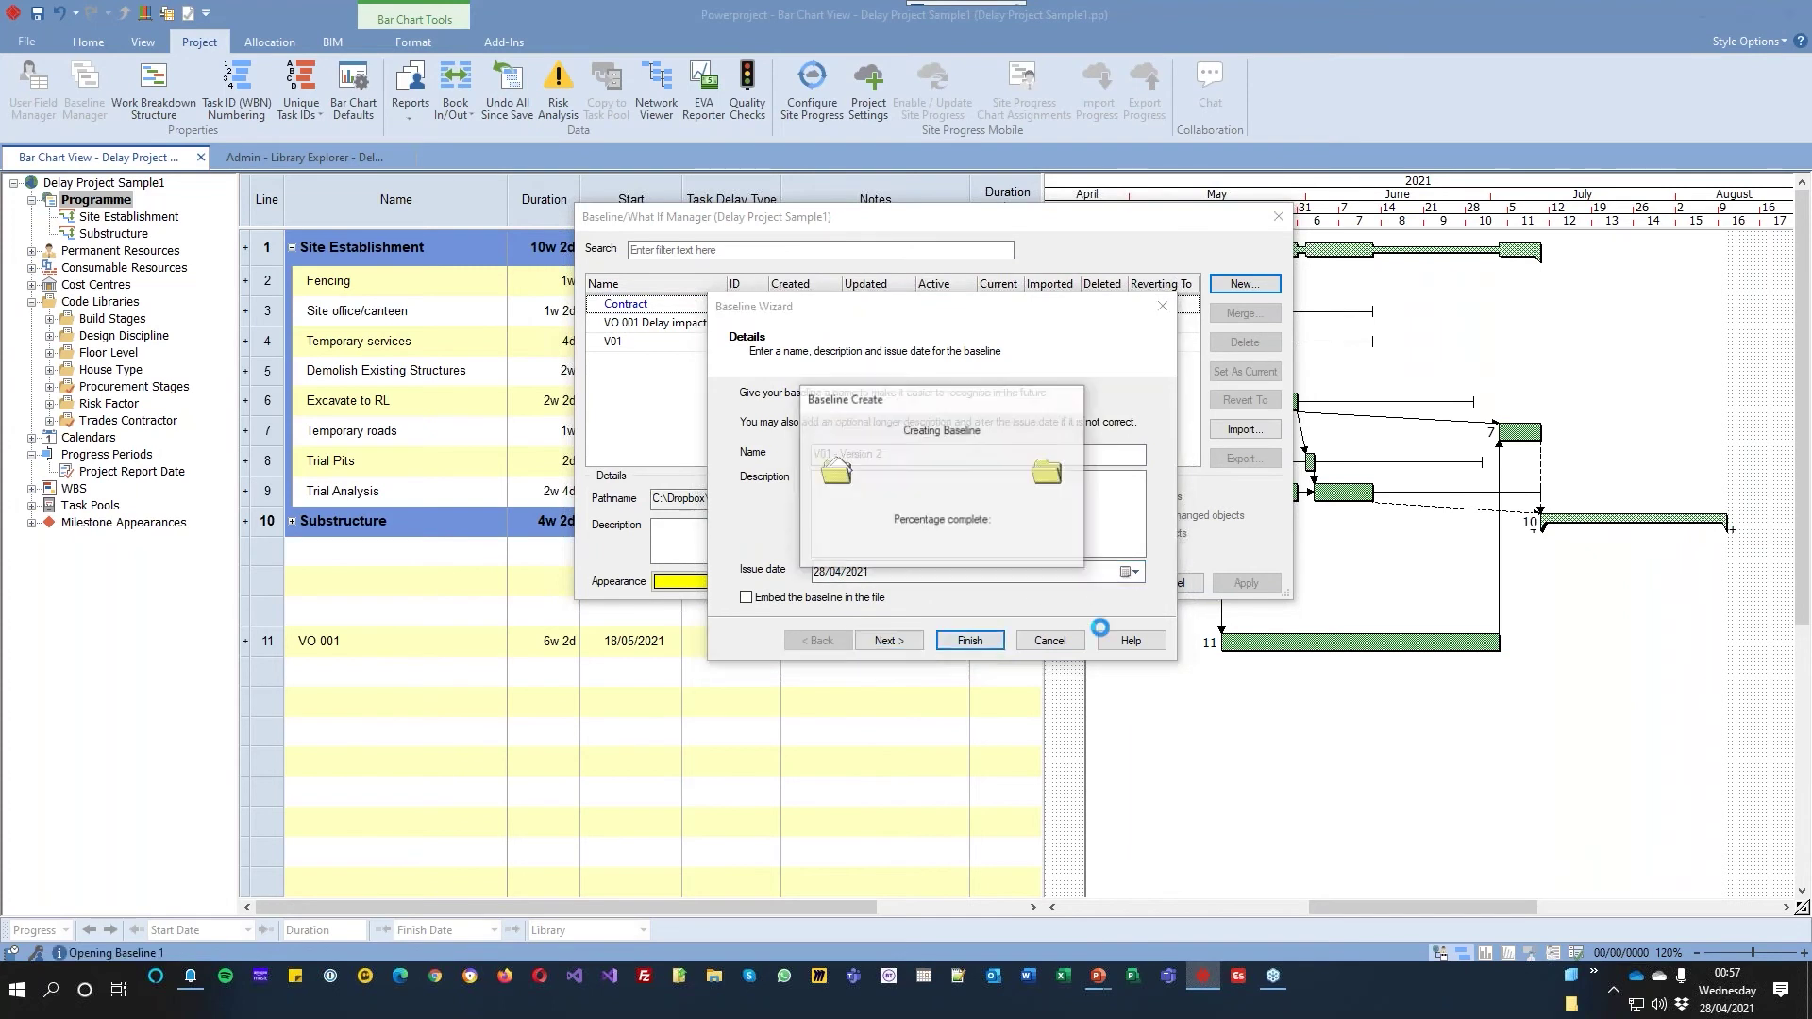
pyautogui.click(1100, 585)
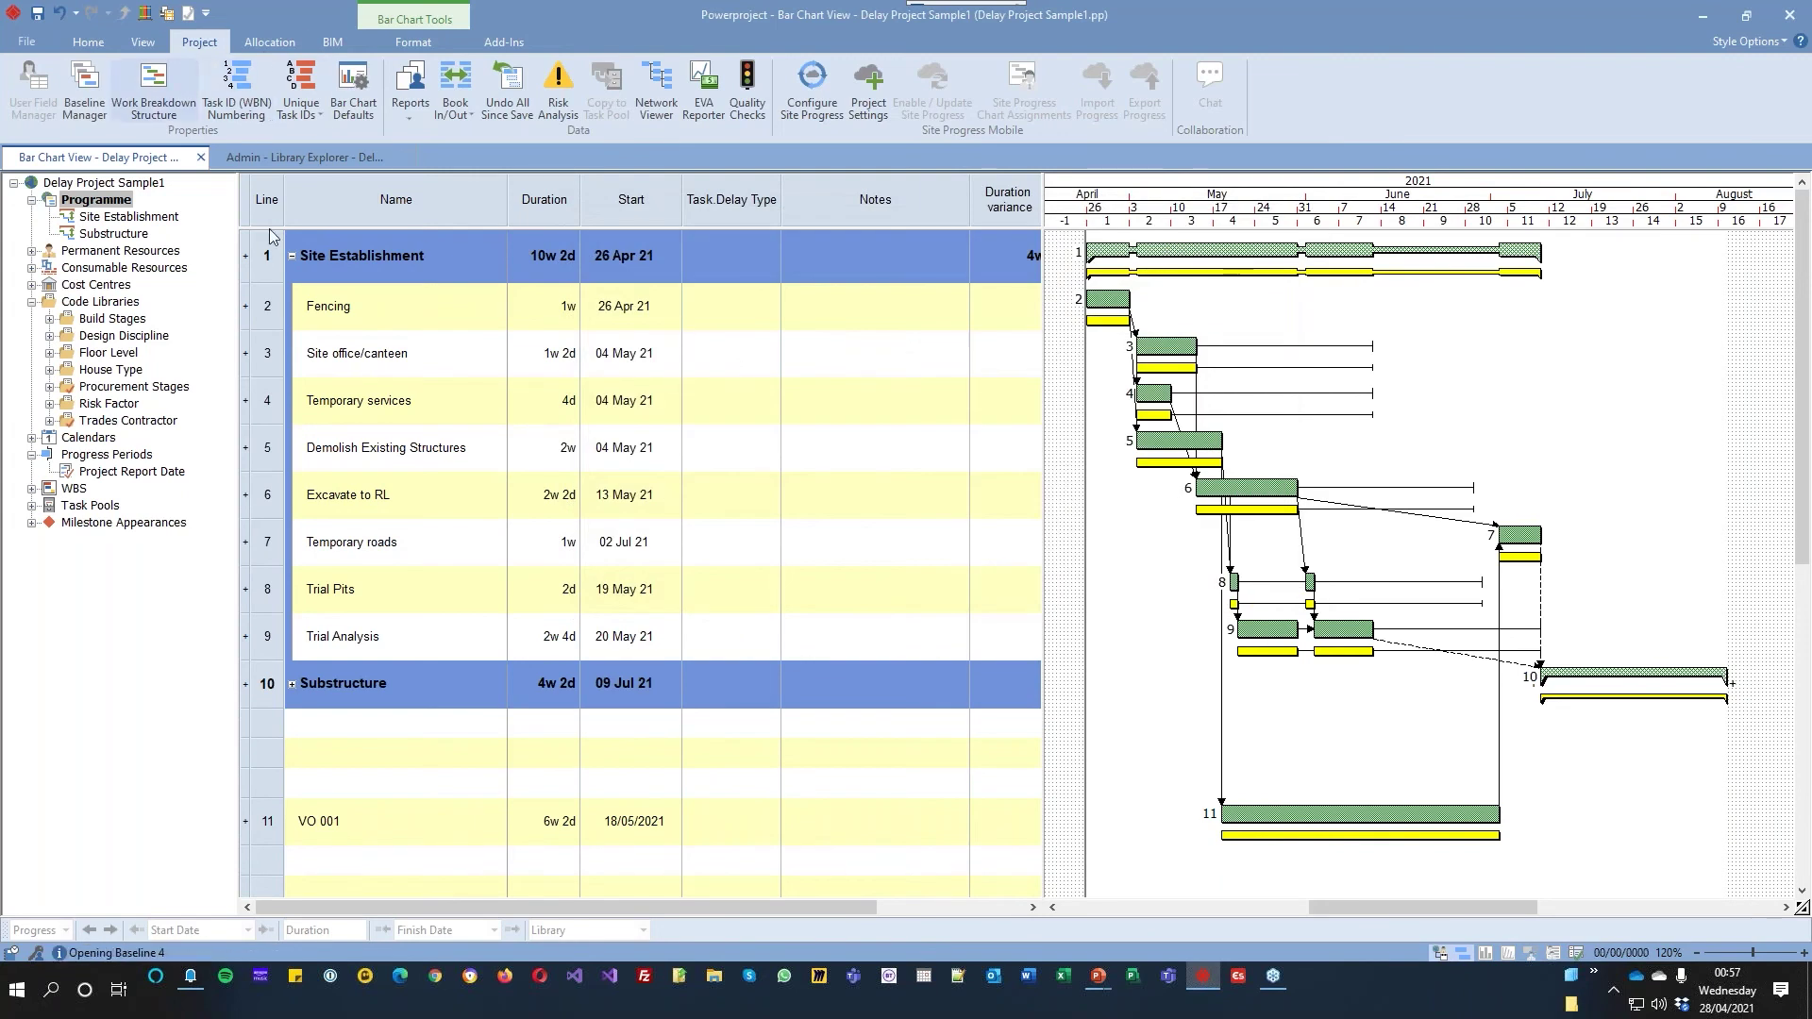
# Revert the whole programme to the Contract baseline using the Overwrite option
pyautogui.moveTo(269, 299); pyautogui.dragTo(223, 805)
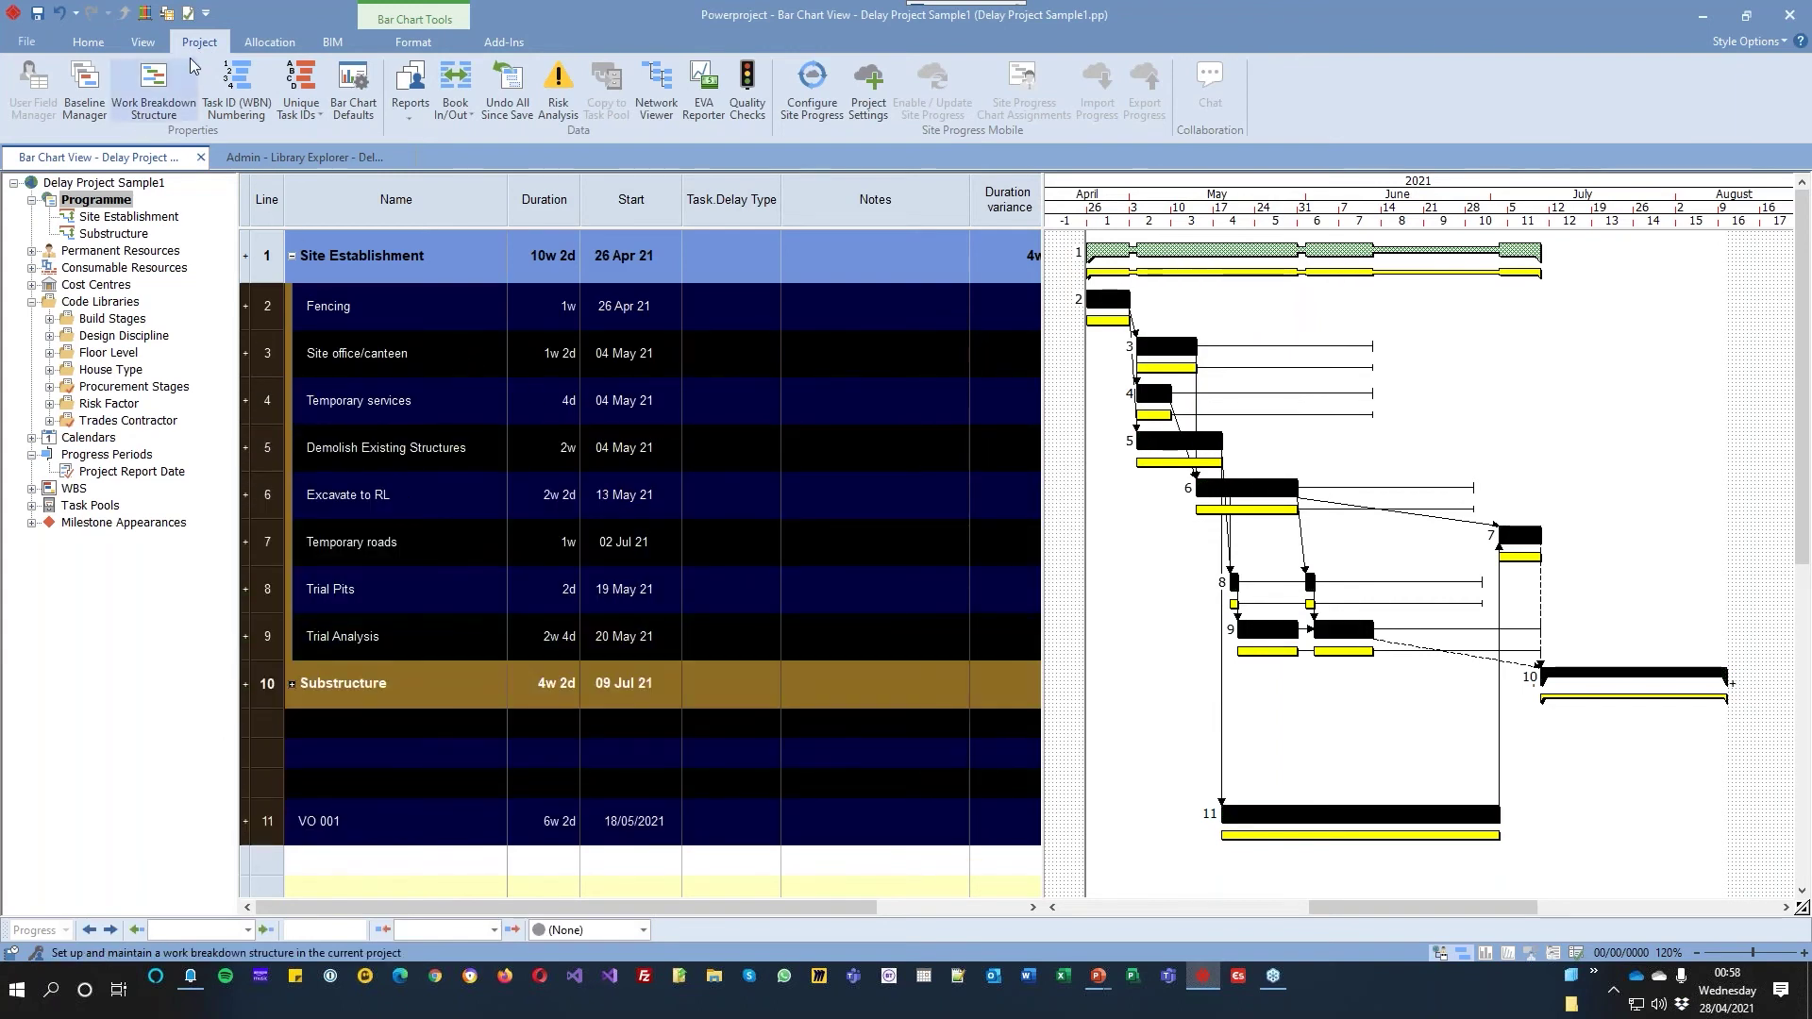
pyautogui.click(84, 87)
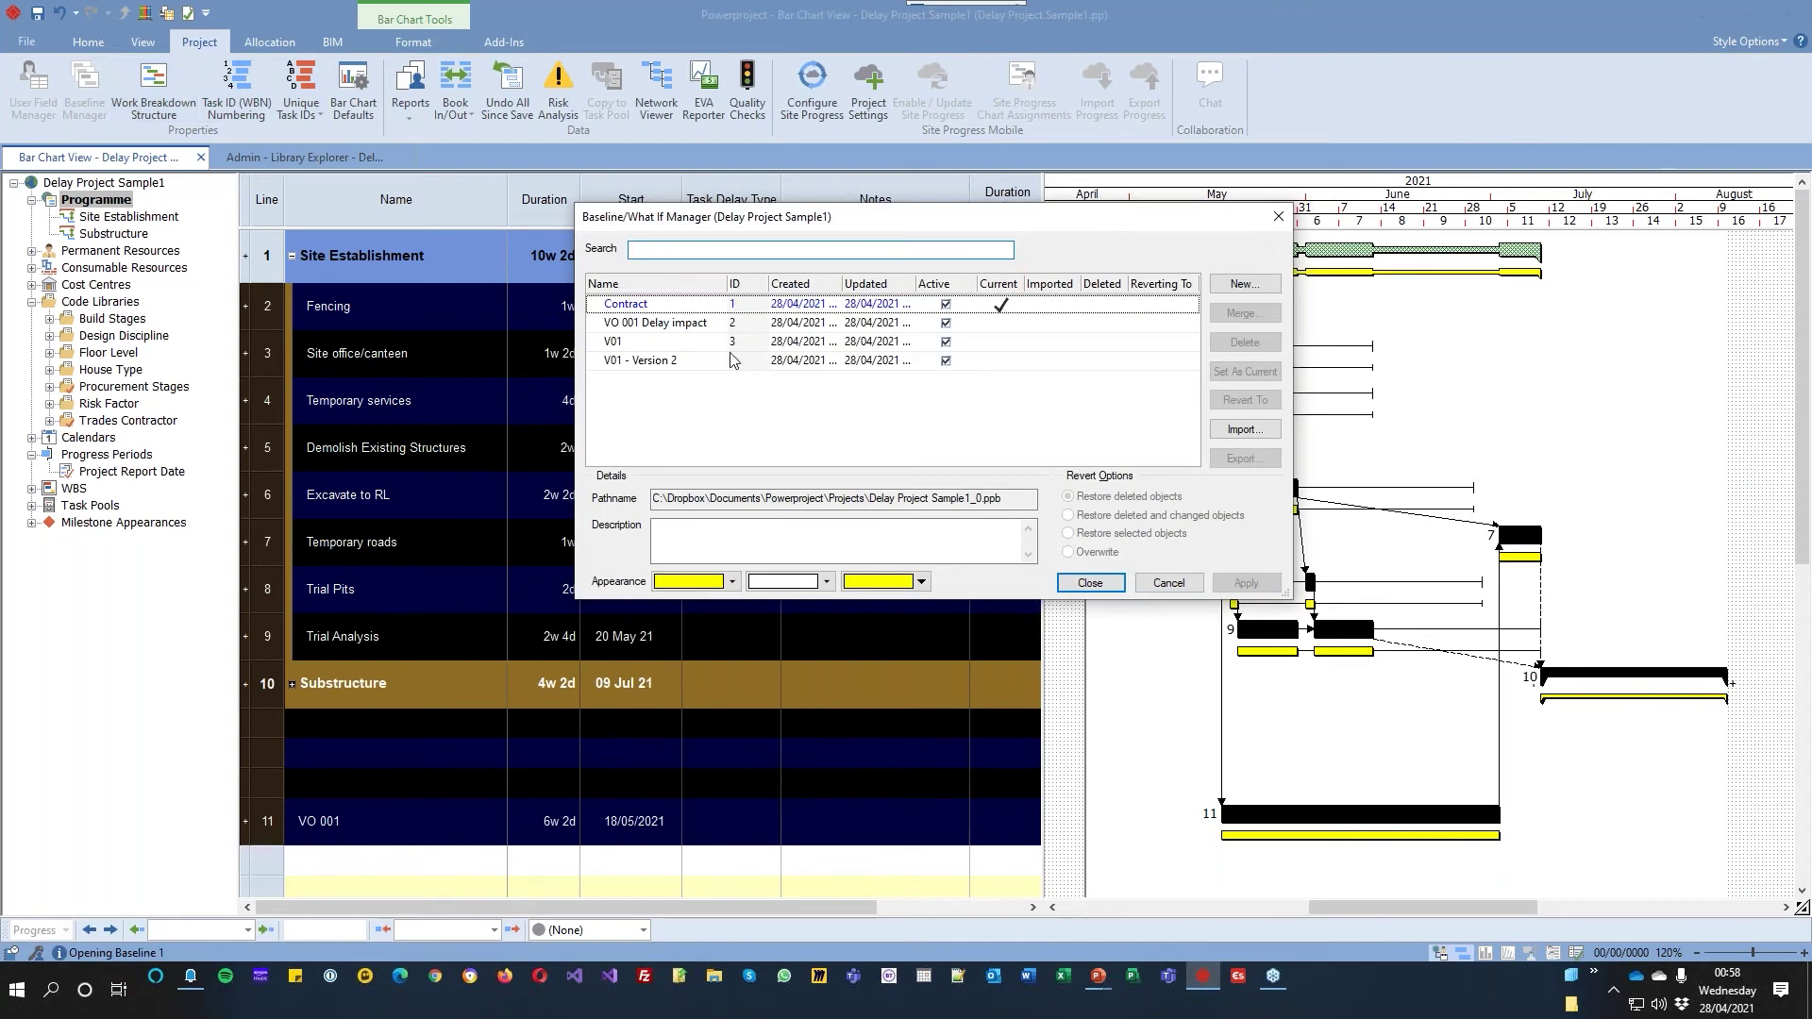
pyautogui.click(627, 305)
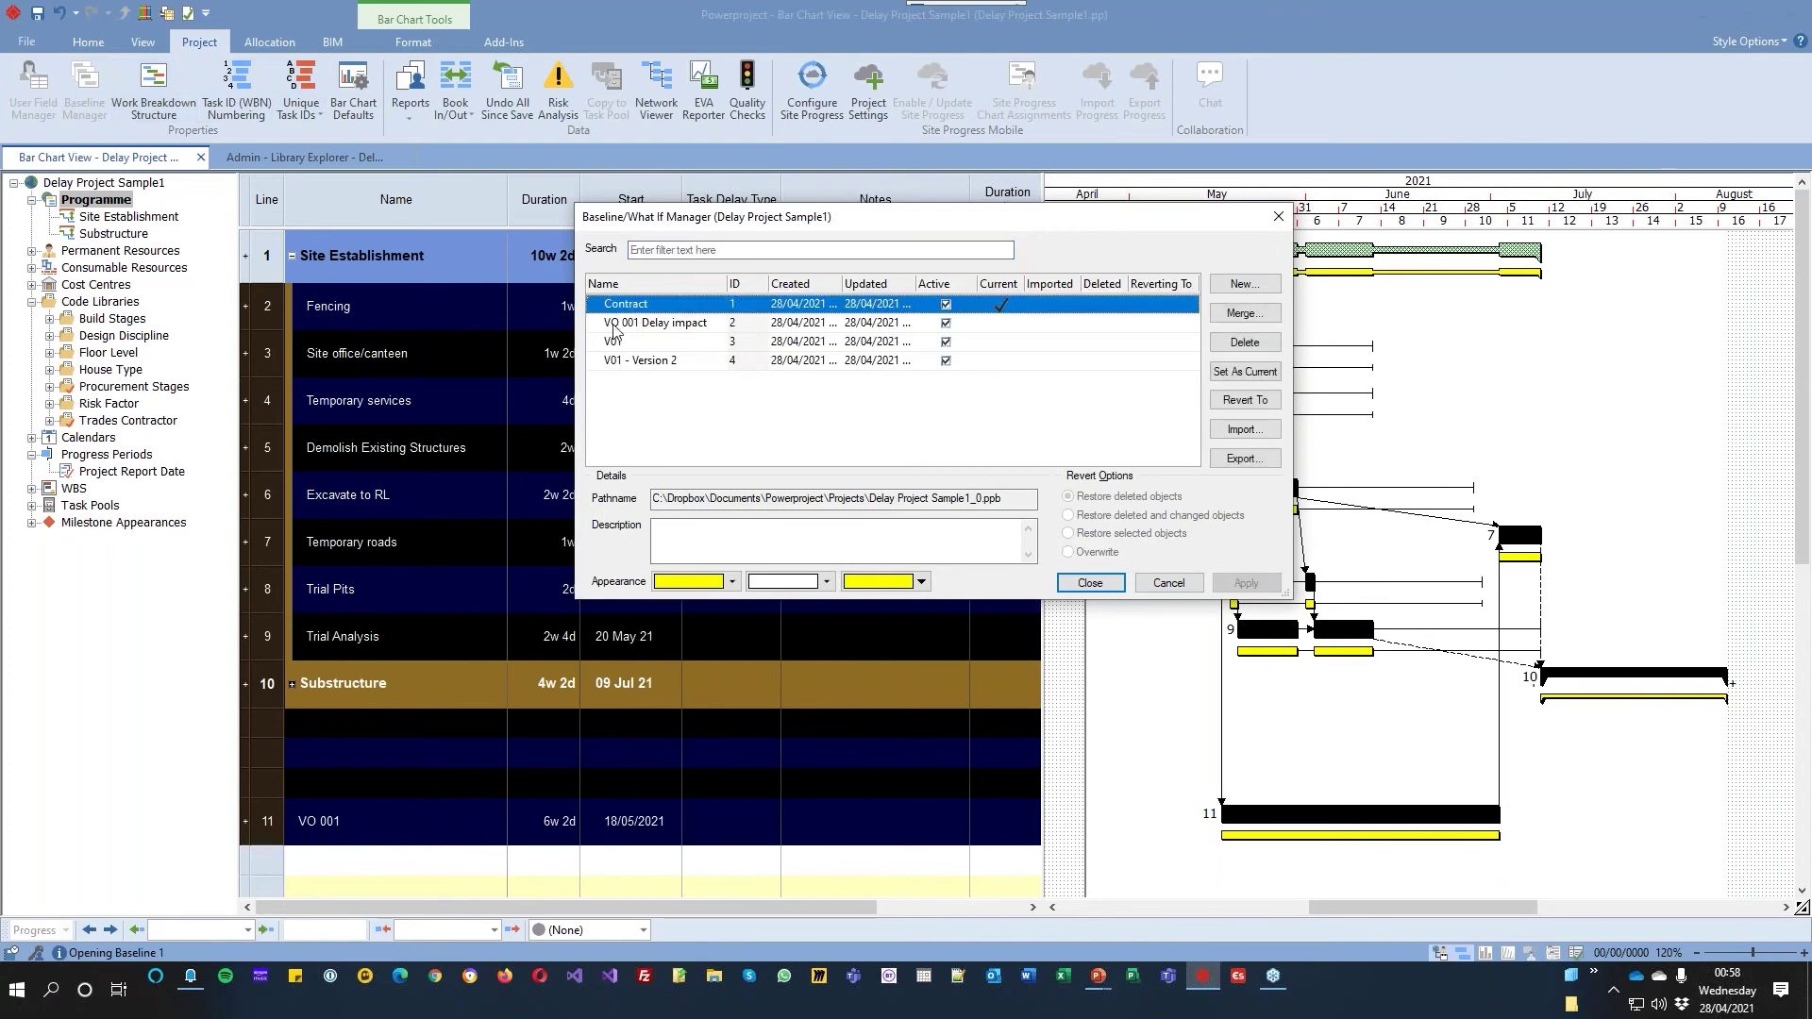
pyautogui.click(1242, 402)
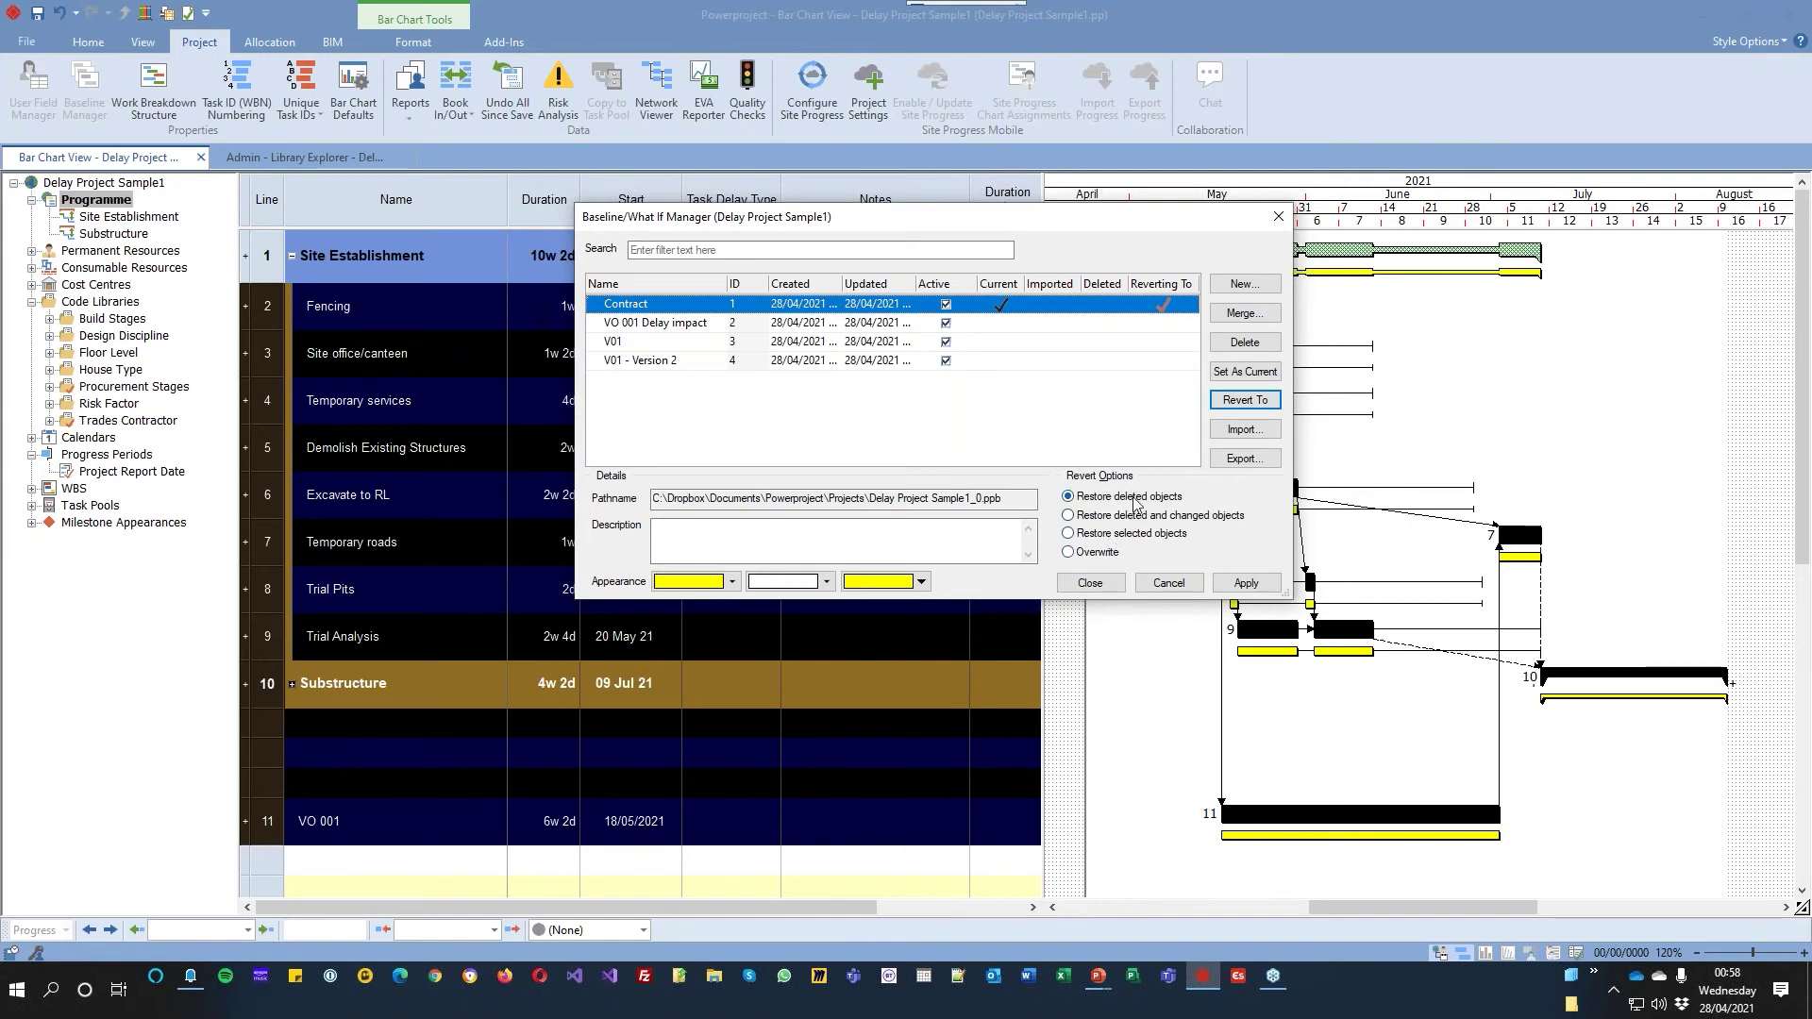
pyautogui.click(1121, 525)
pyautogui.click(1108, 558)
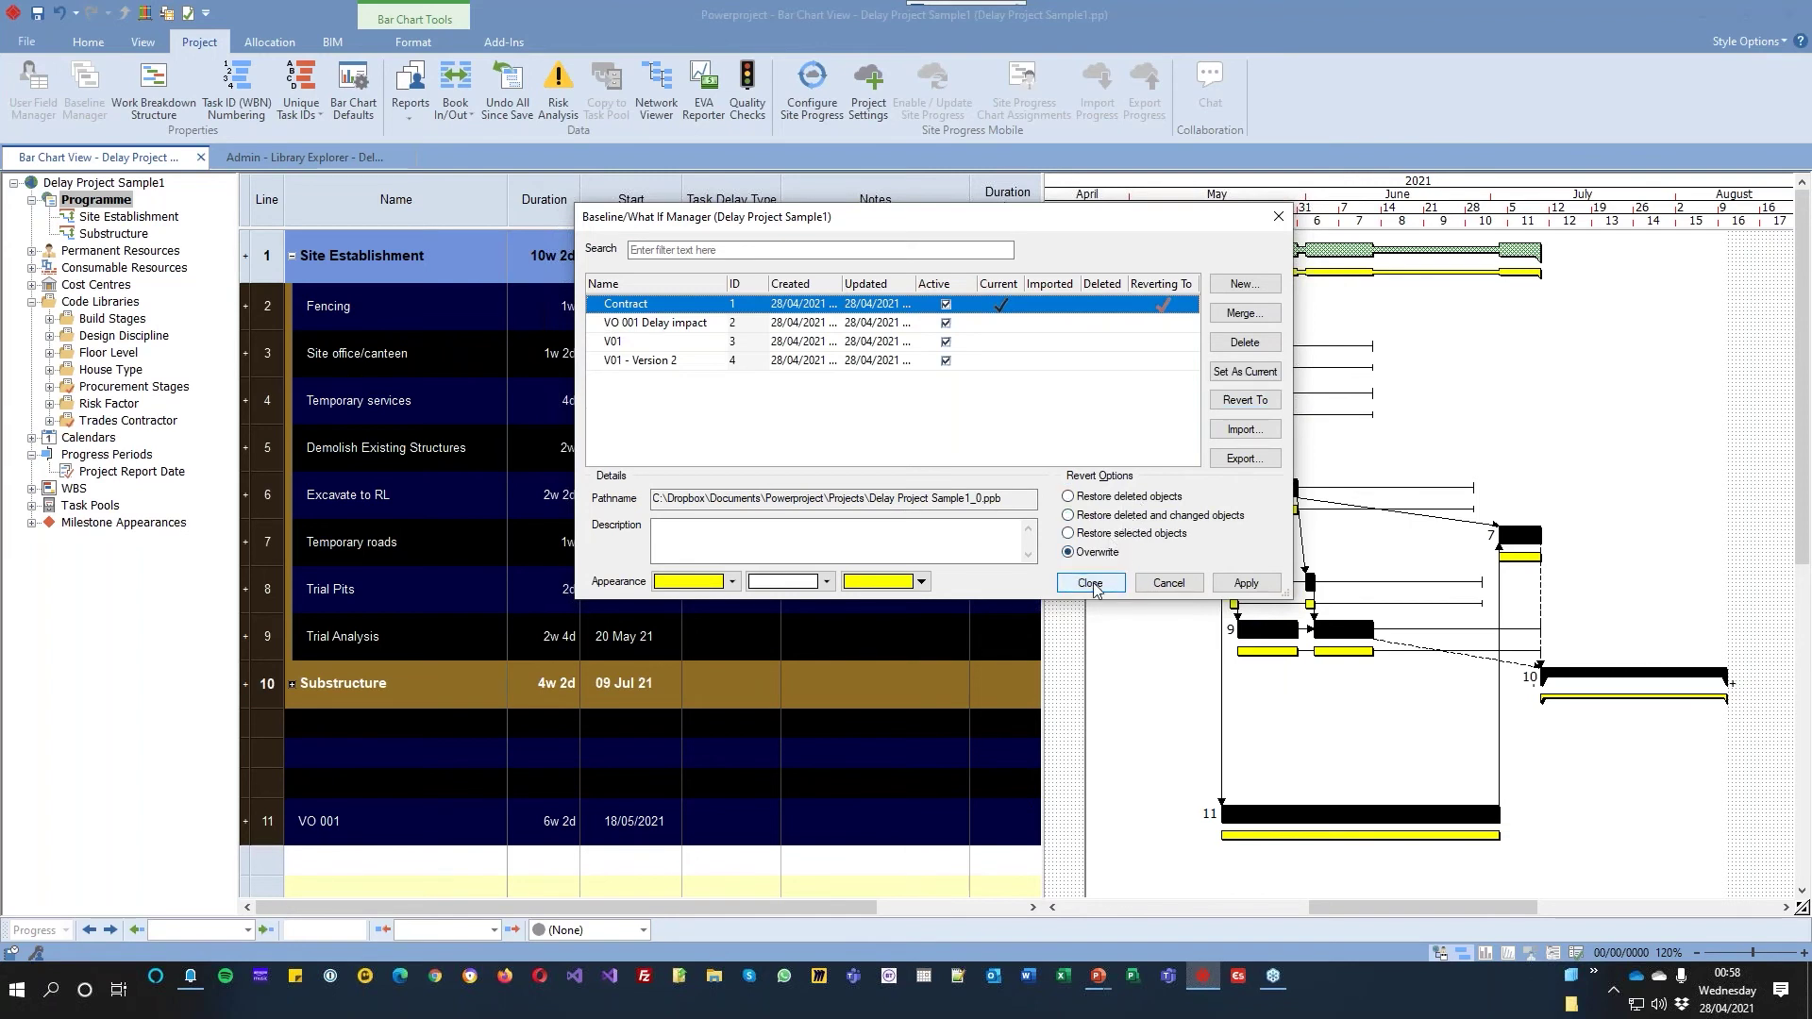
pyautogui.click(1091, 583)
pyautogui.click(861, 515)
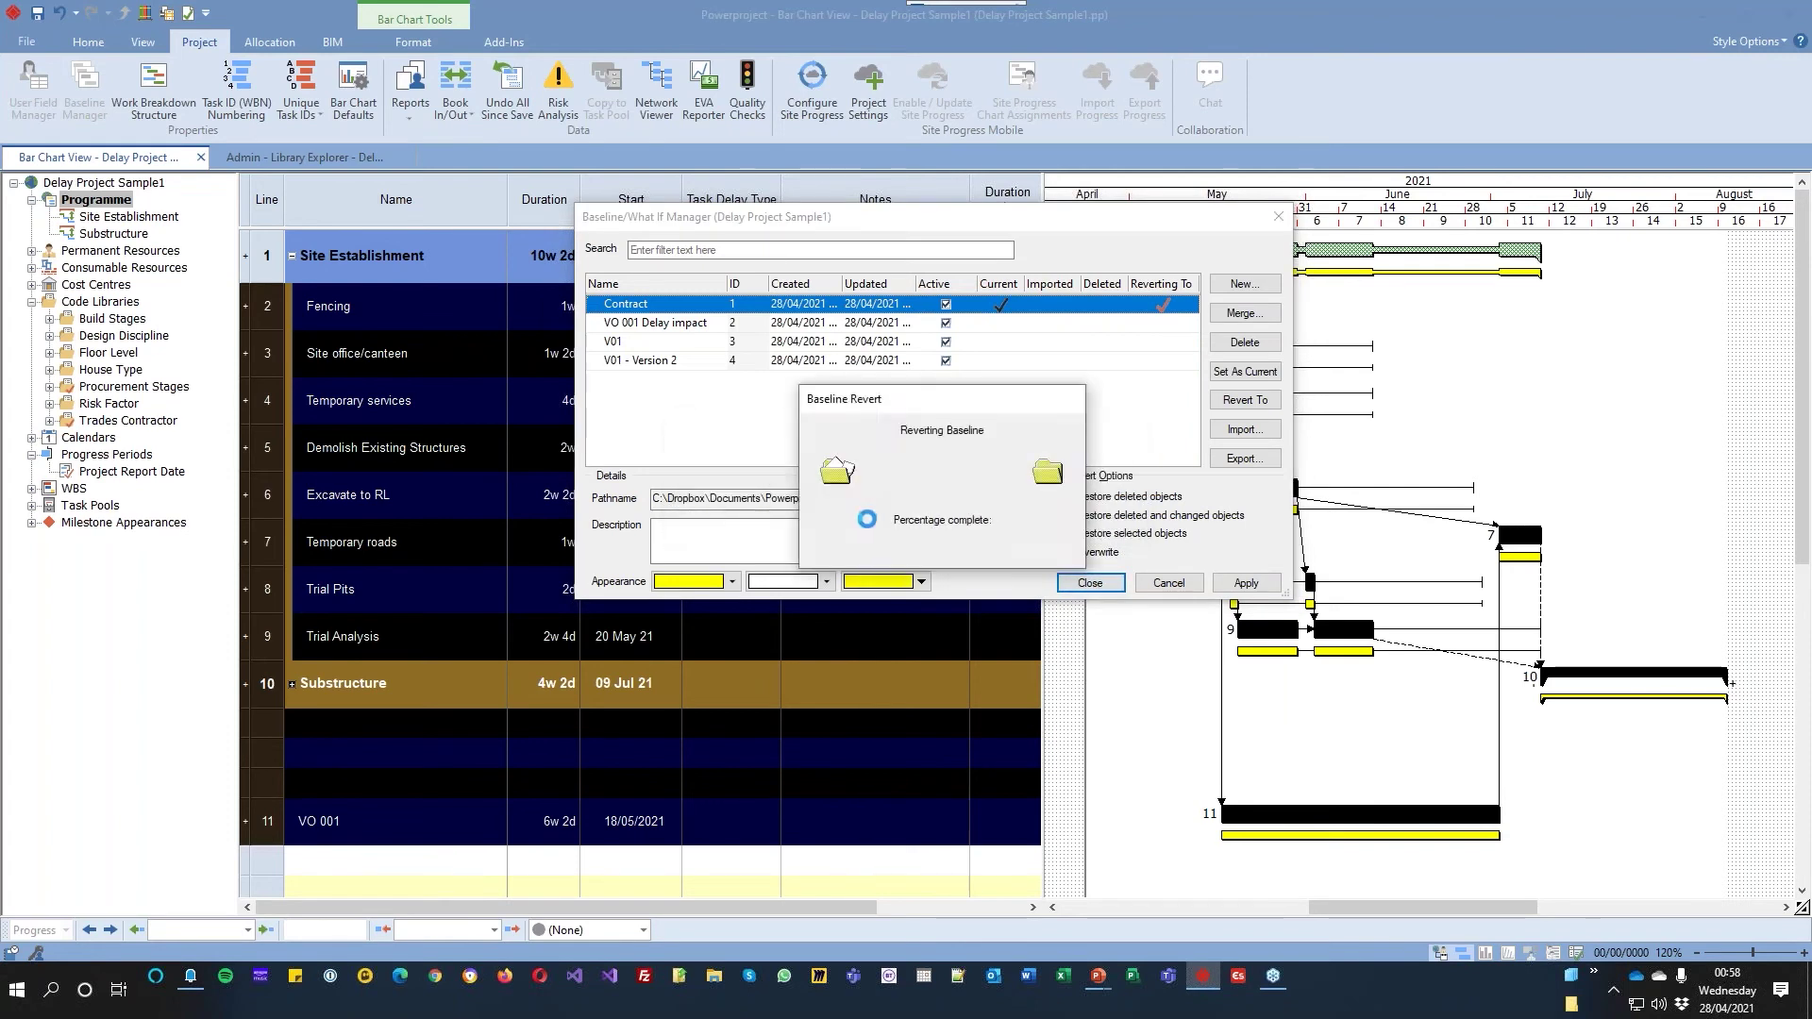
pyautogui.click(1290, 323)
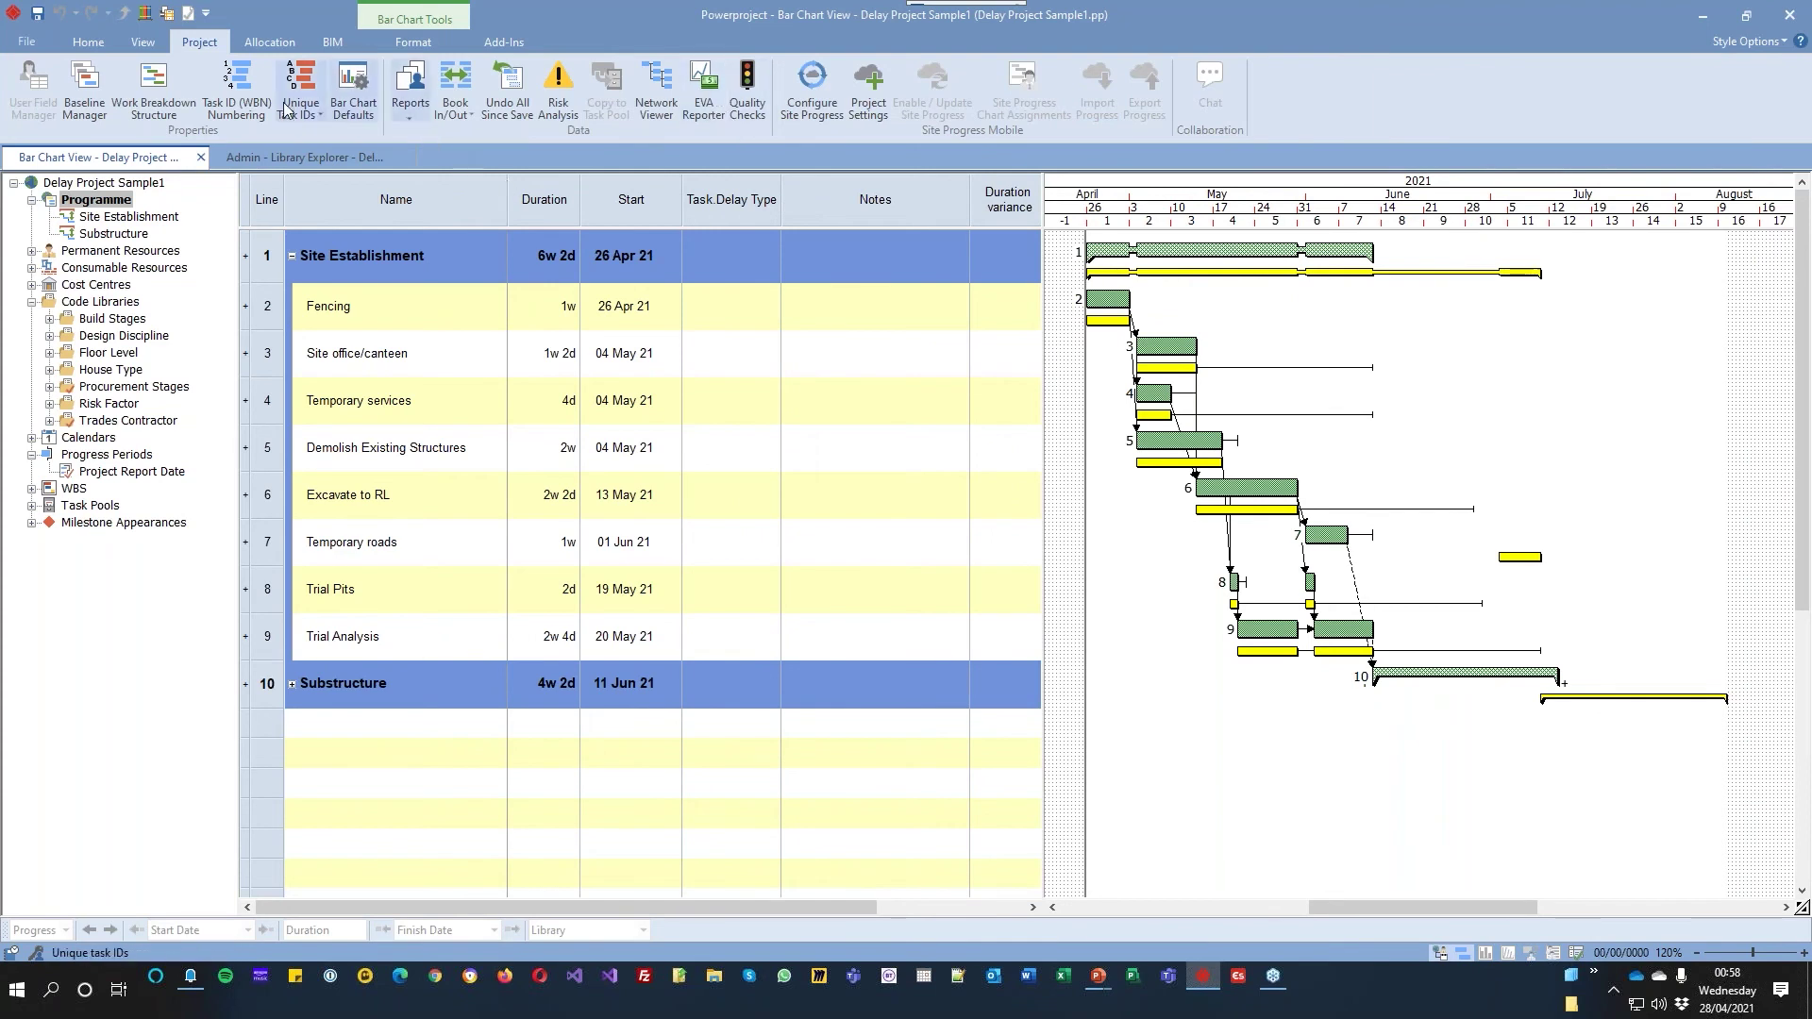
# Set the bar appearance colour of the V01 - Version 2 baseline to orange
pyautogui.click(85, 79)
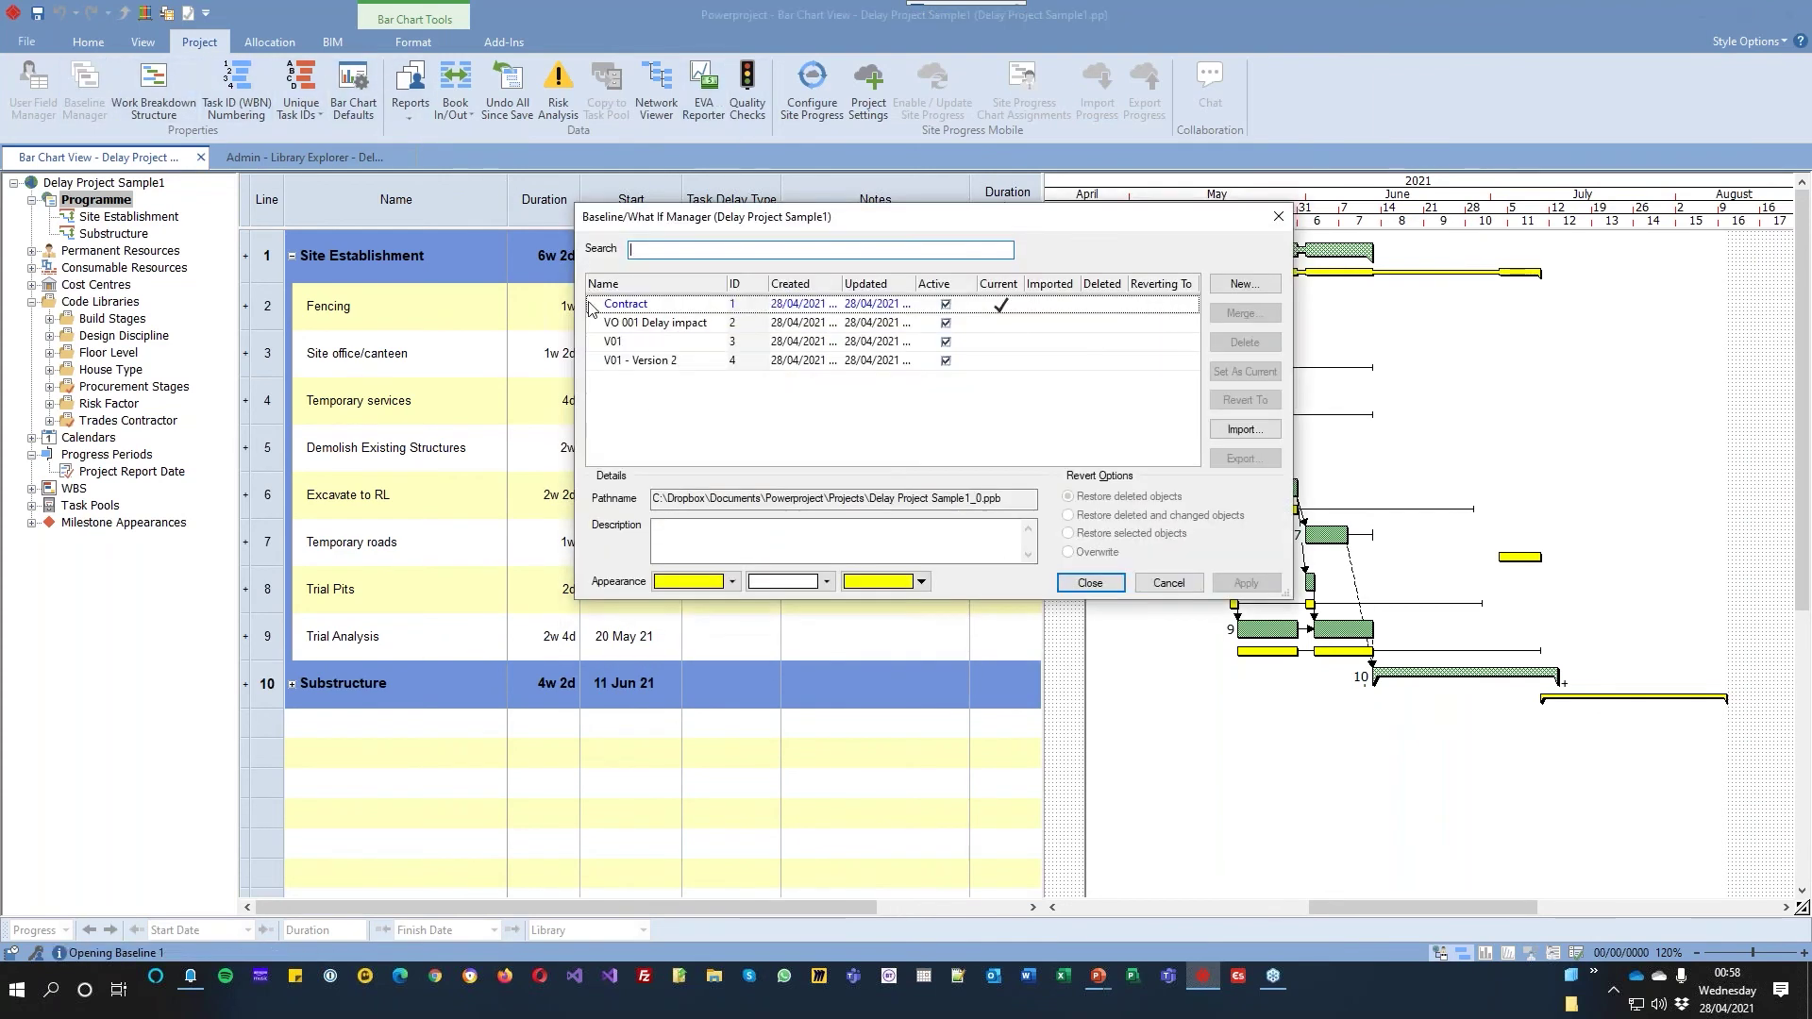
pyautogui.click(591, 309)
pyautogui.click(591, 343)
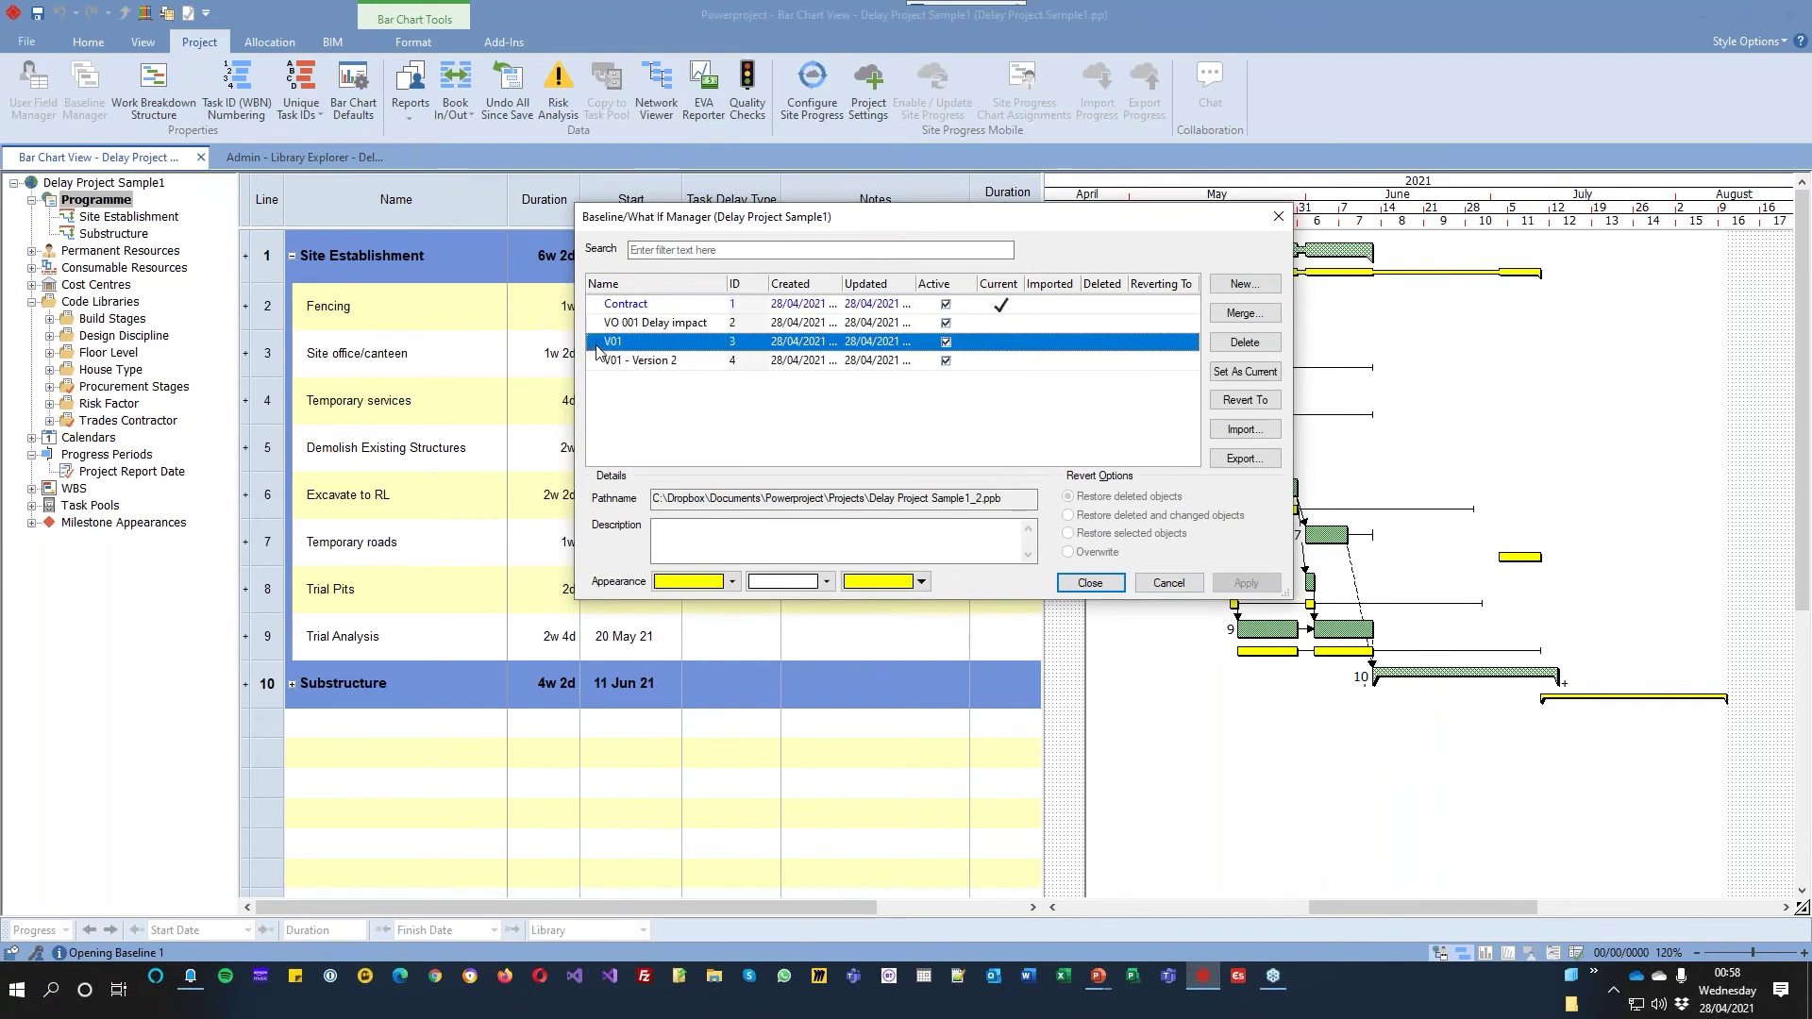
pyautogui.click(594, 364)
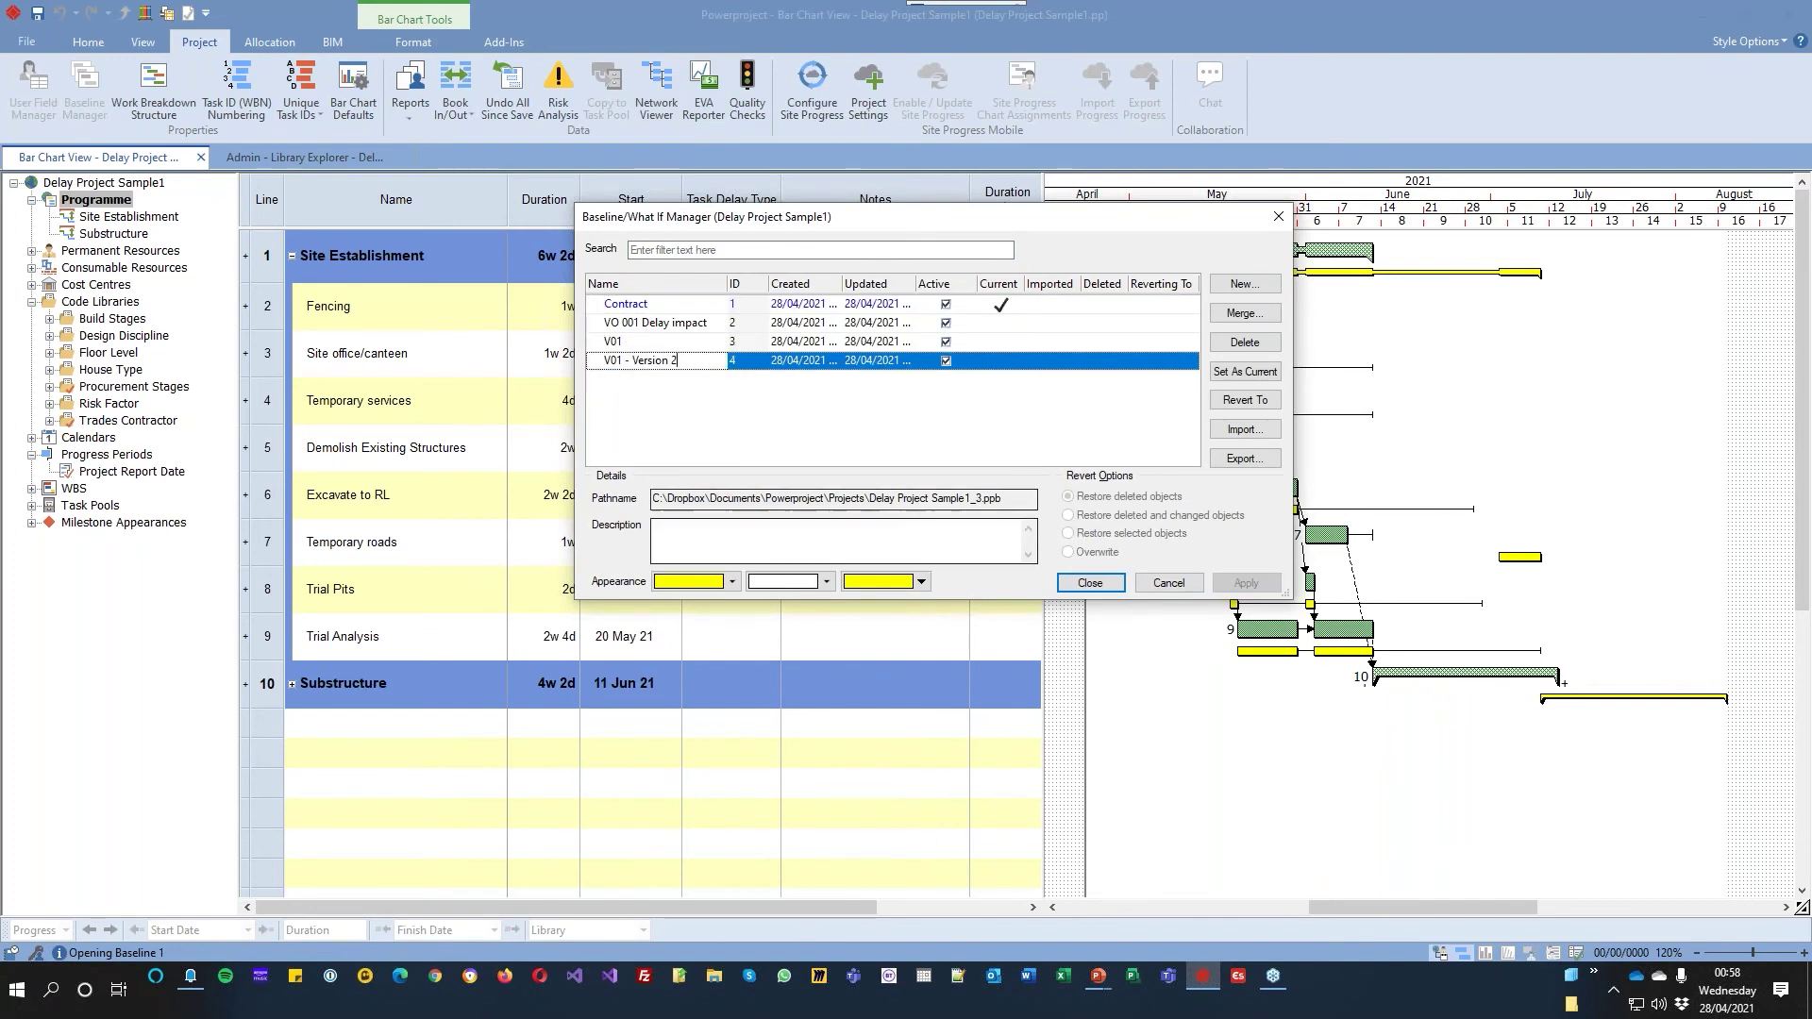
pyautogui.click(725, 586)
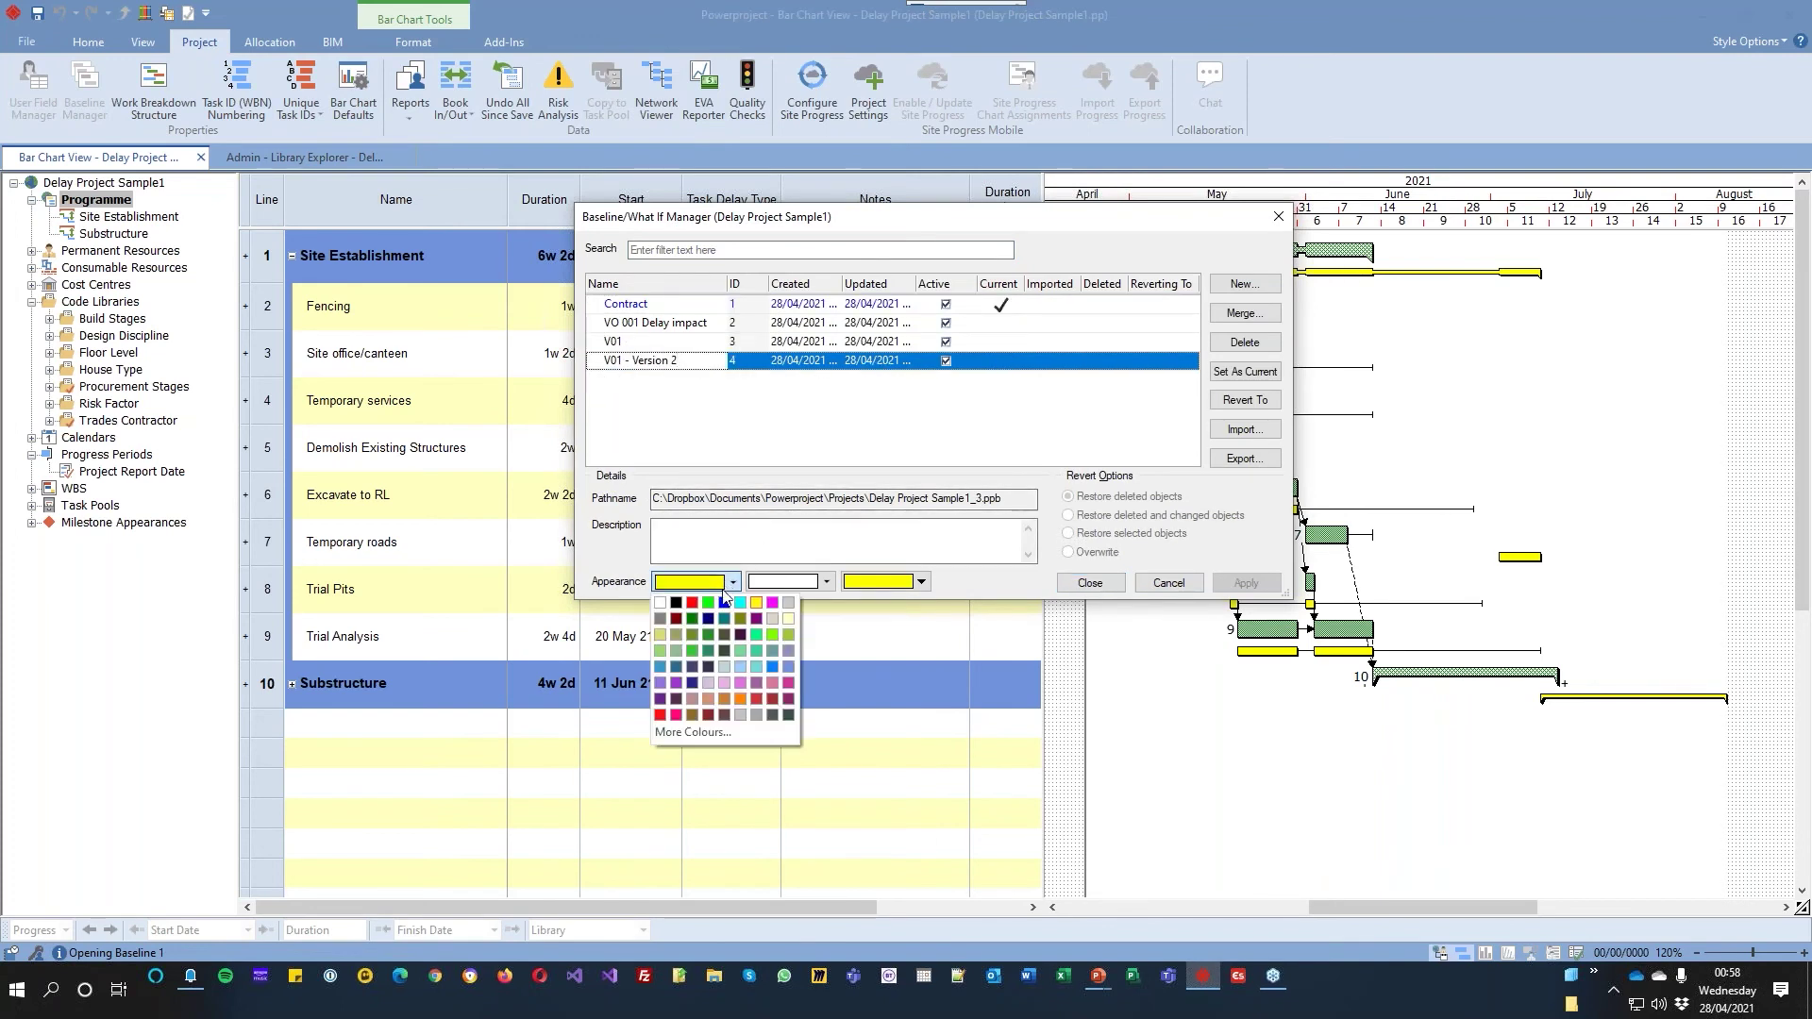
pyautogui.click(742, 698)
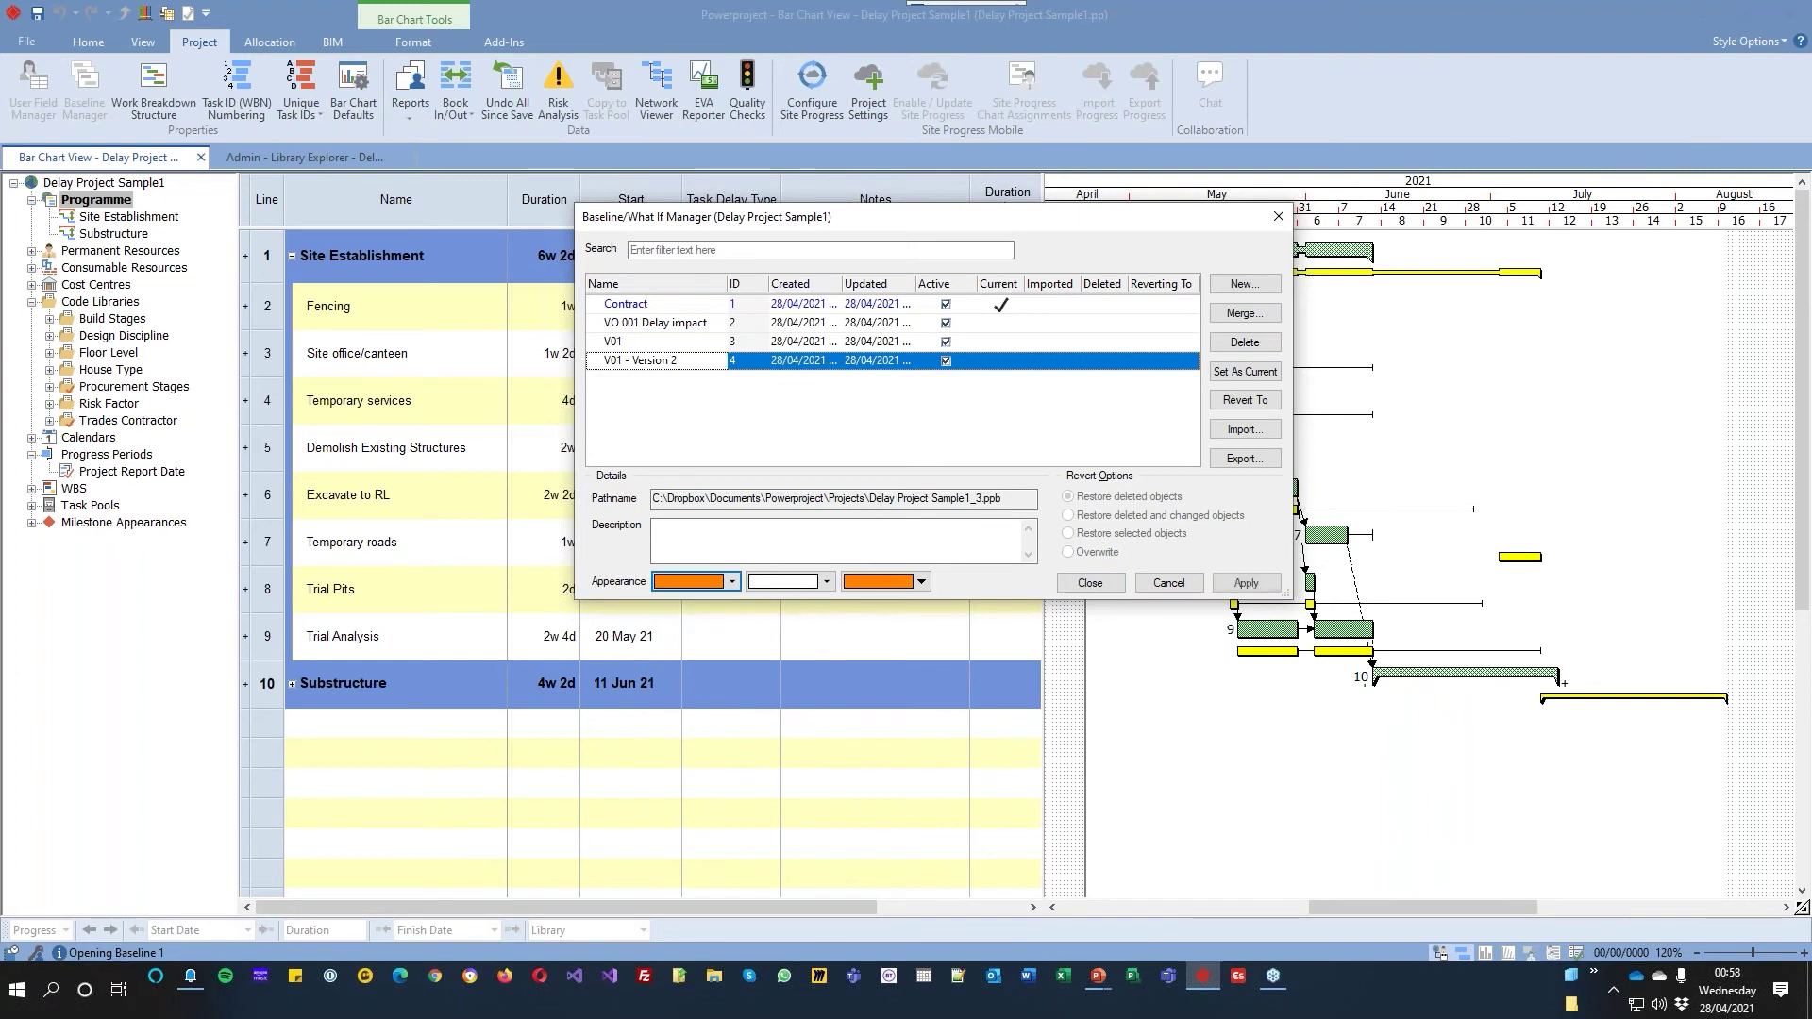
# Set the V01 baseline's bar colour to blue and apply the baseline appearance changes
pyautogui.click(604, 346)
pyautogui.click(727, 583)
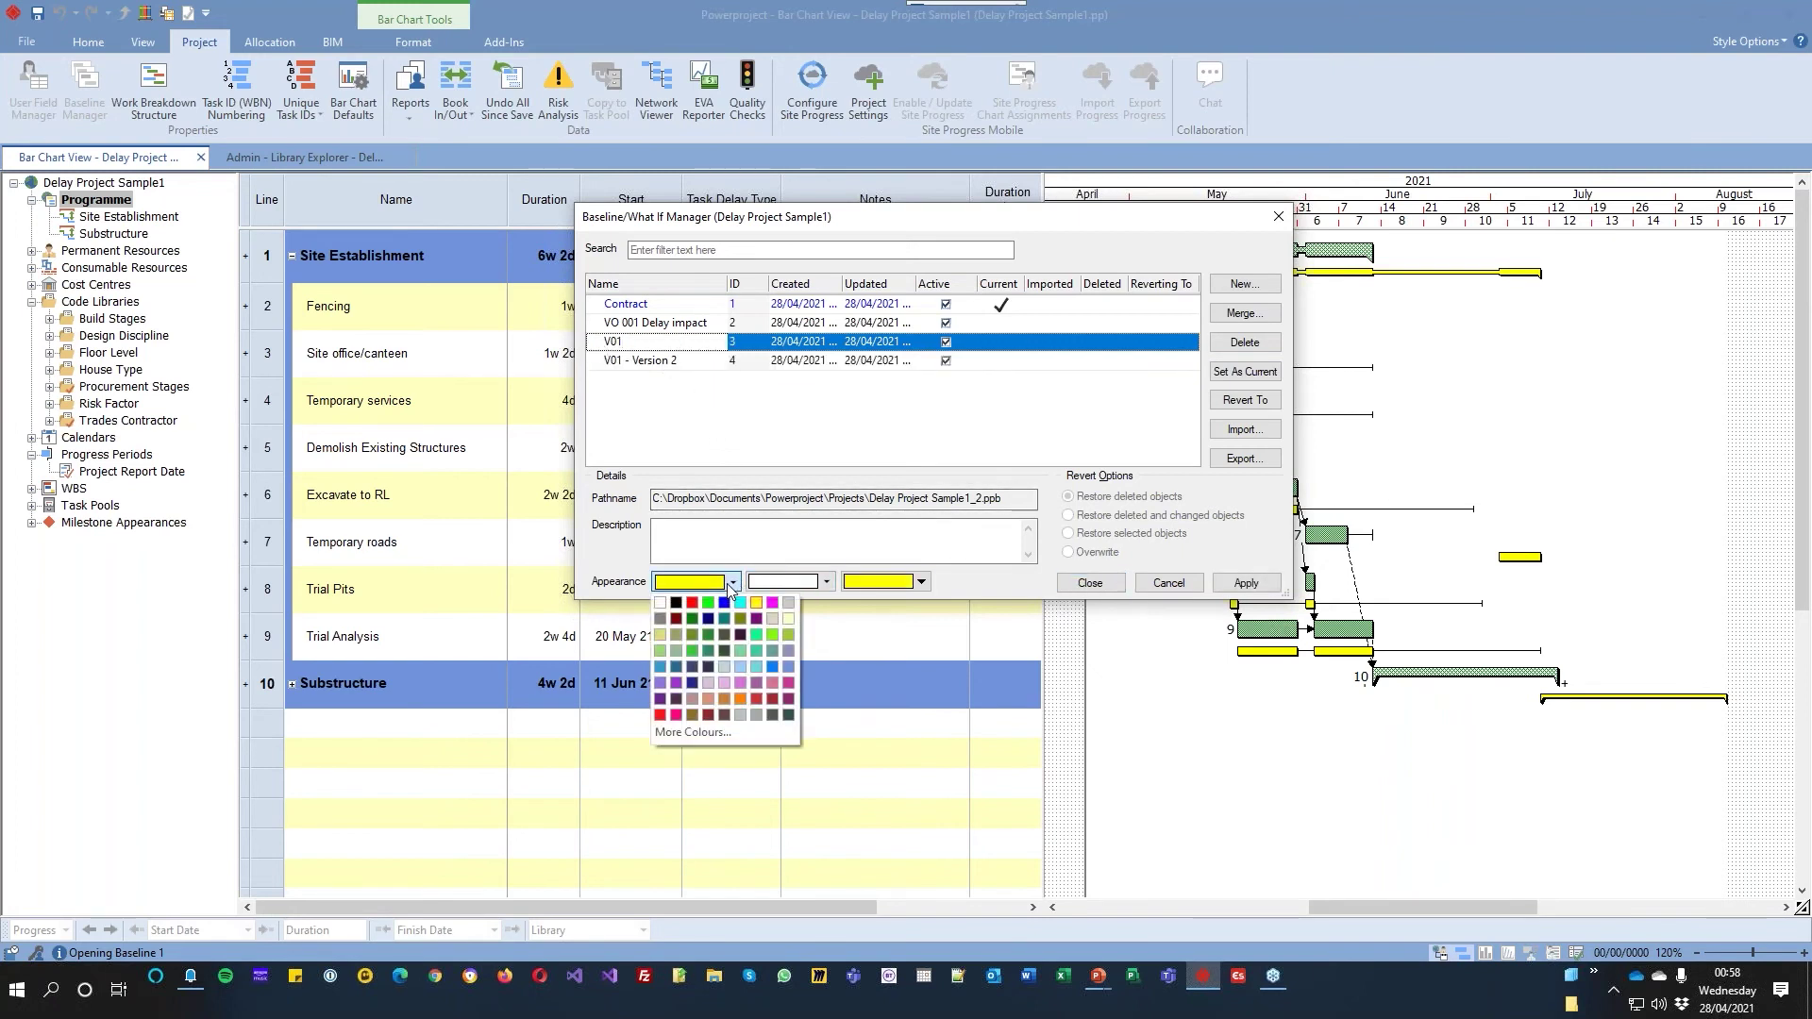
pyautogui.click(769, 667)
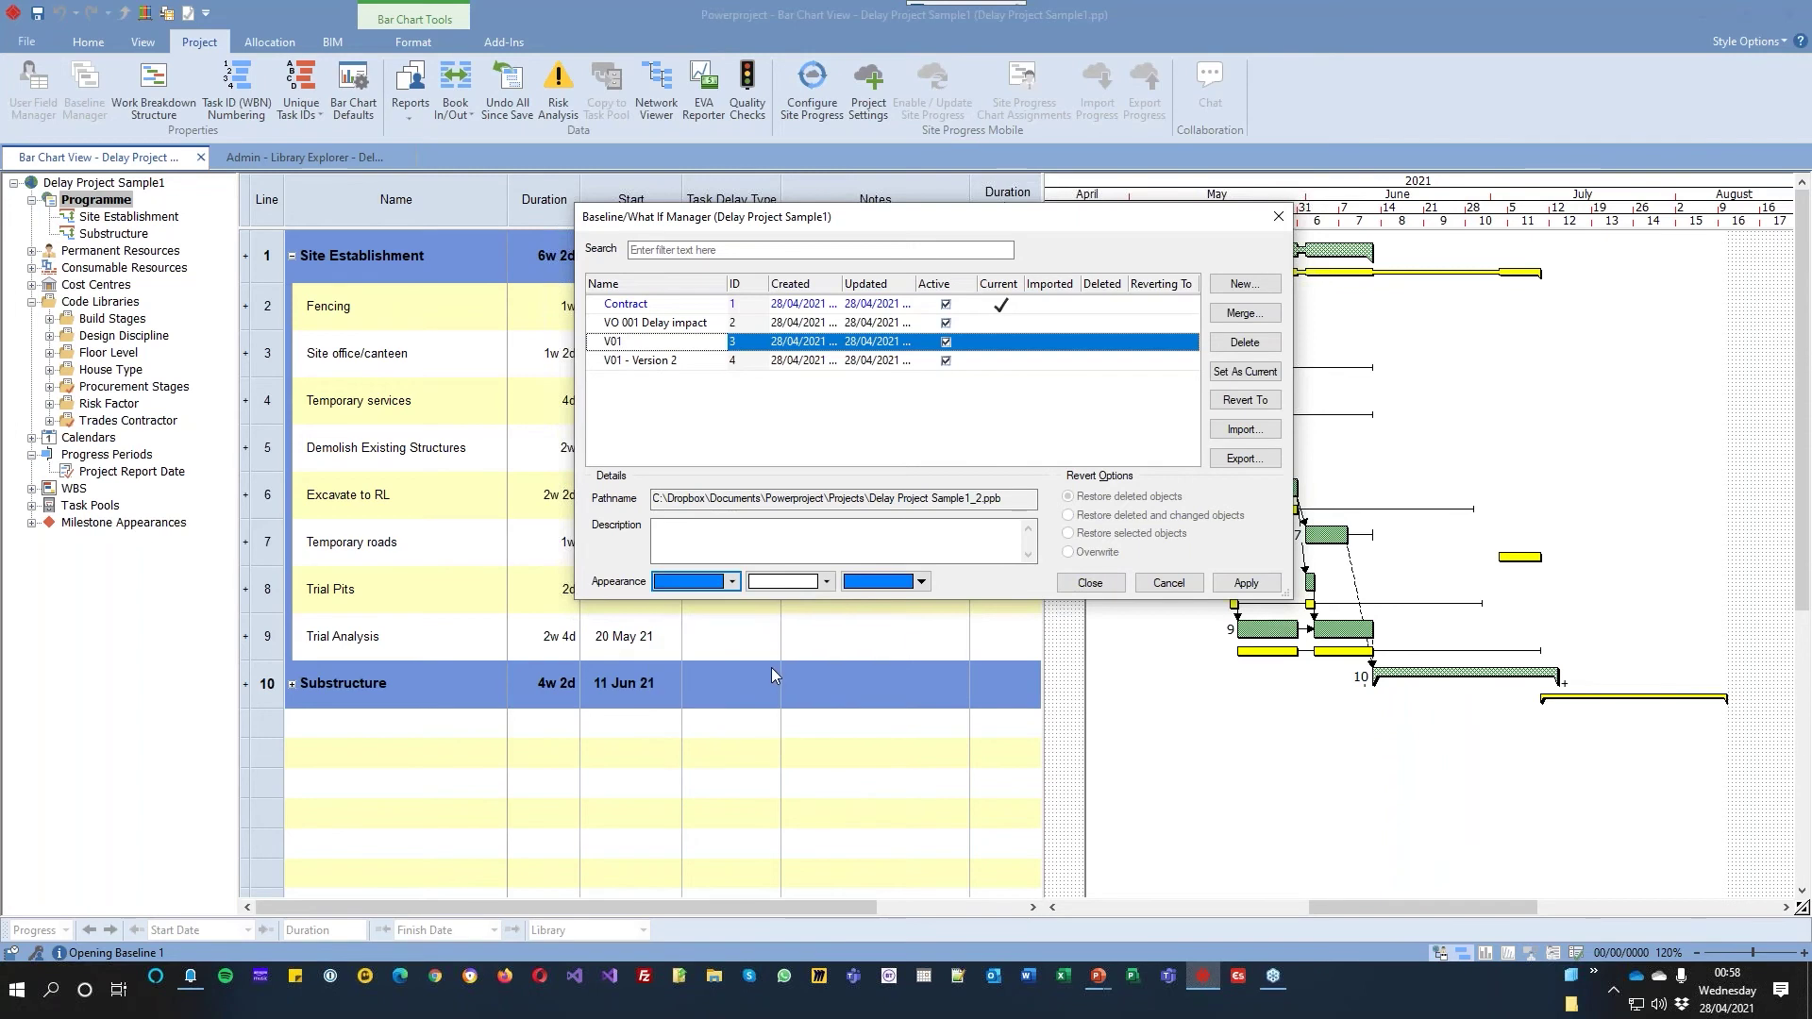
pyautogui.click(1226, 584)
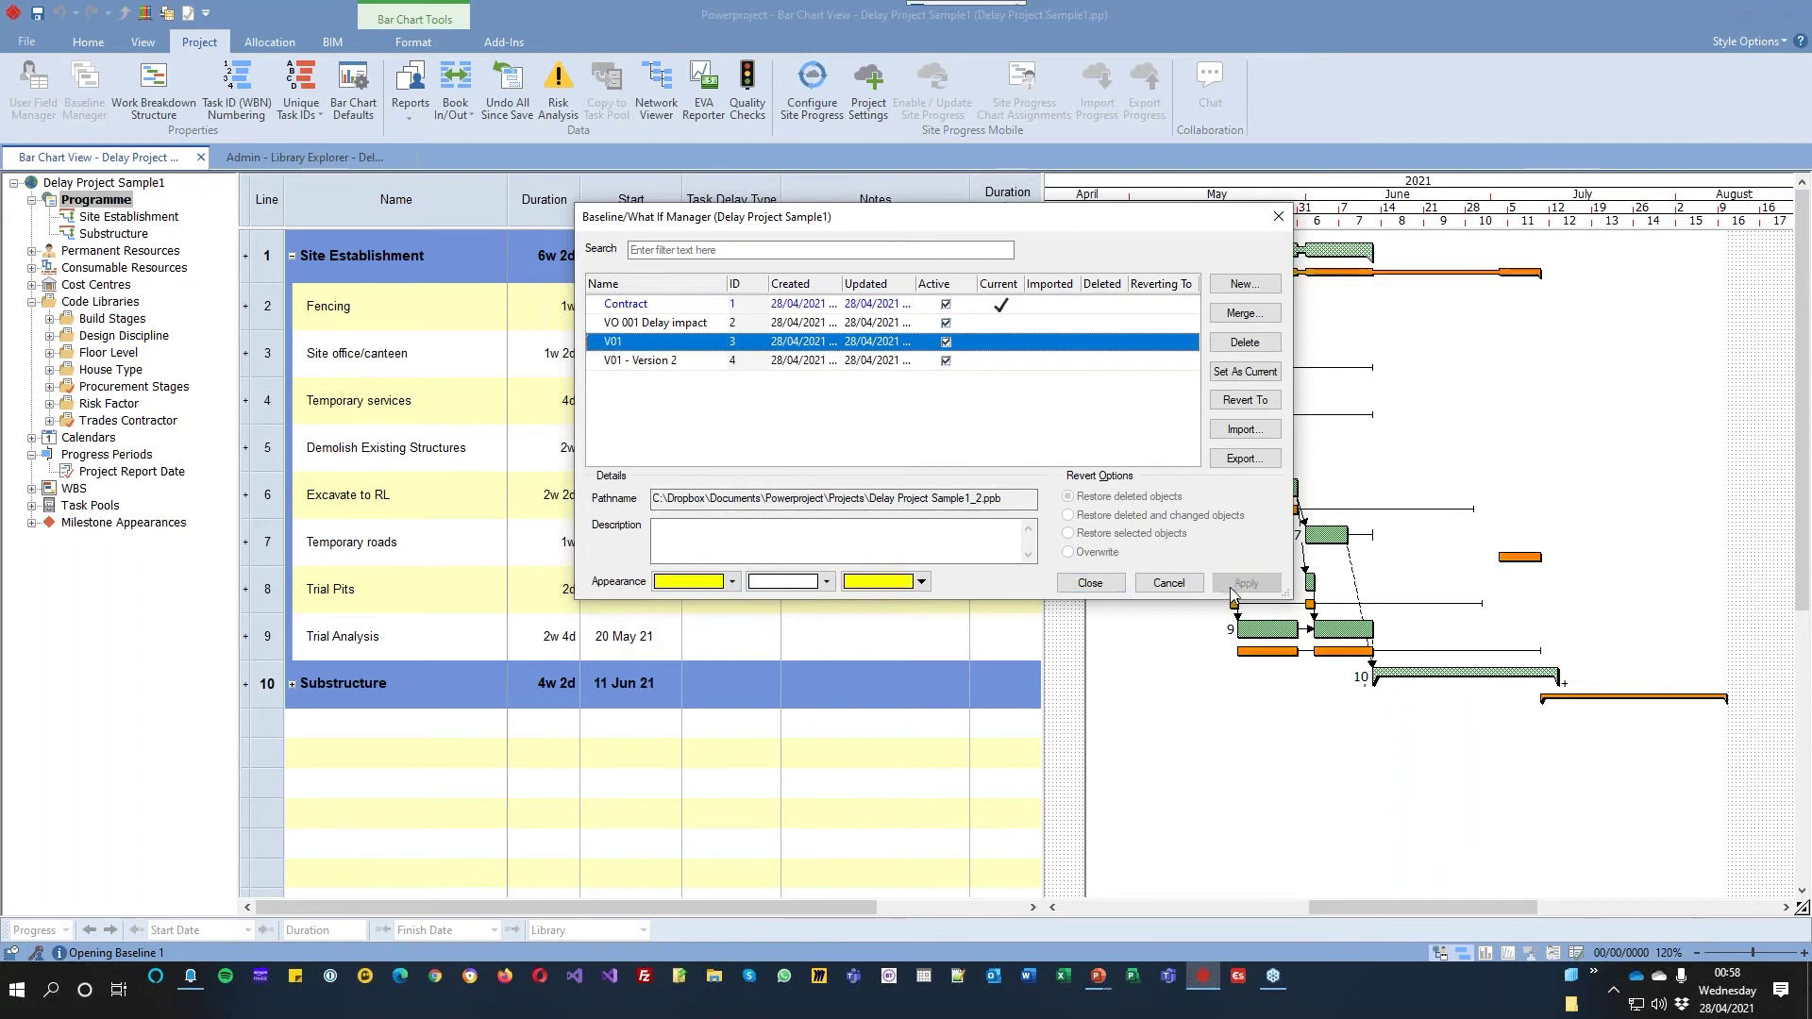
pyautogui.click(1089, 585)
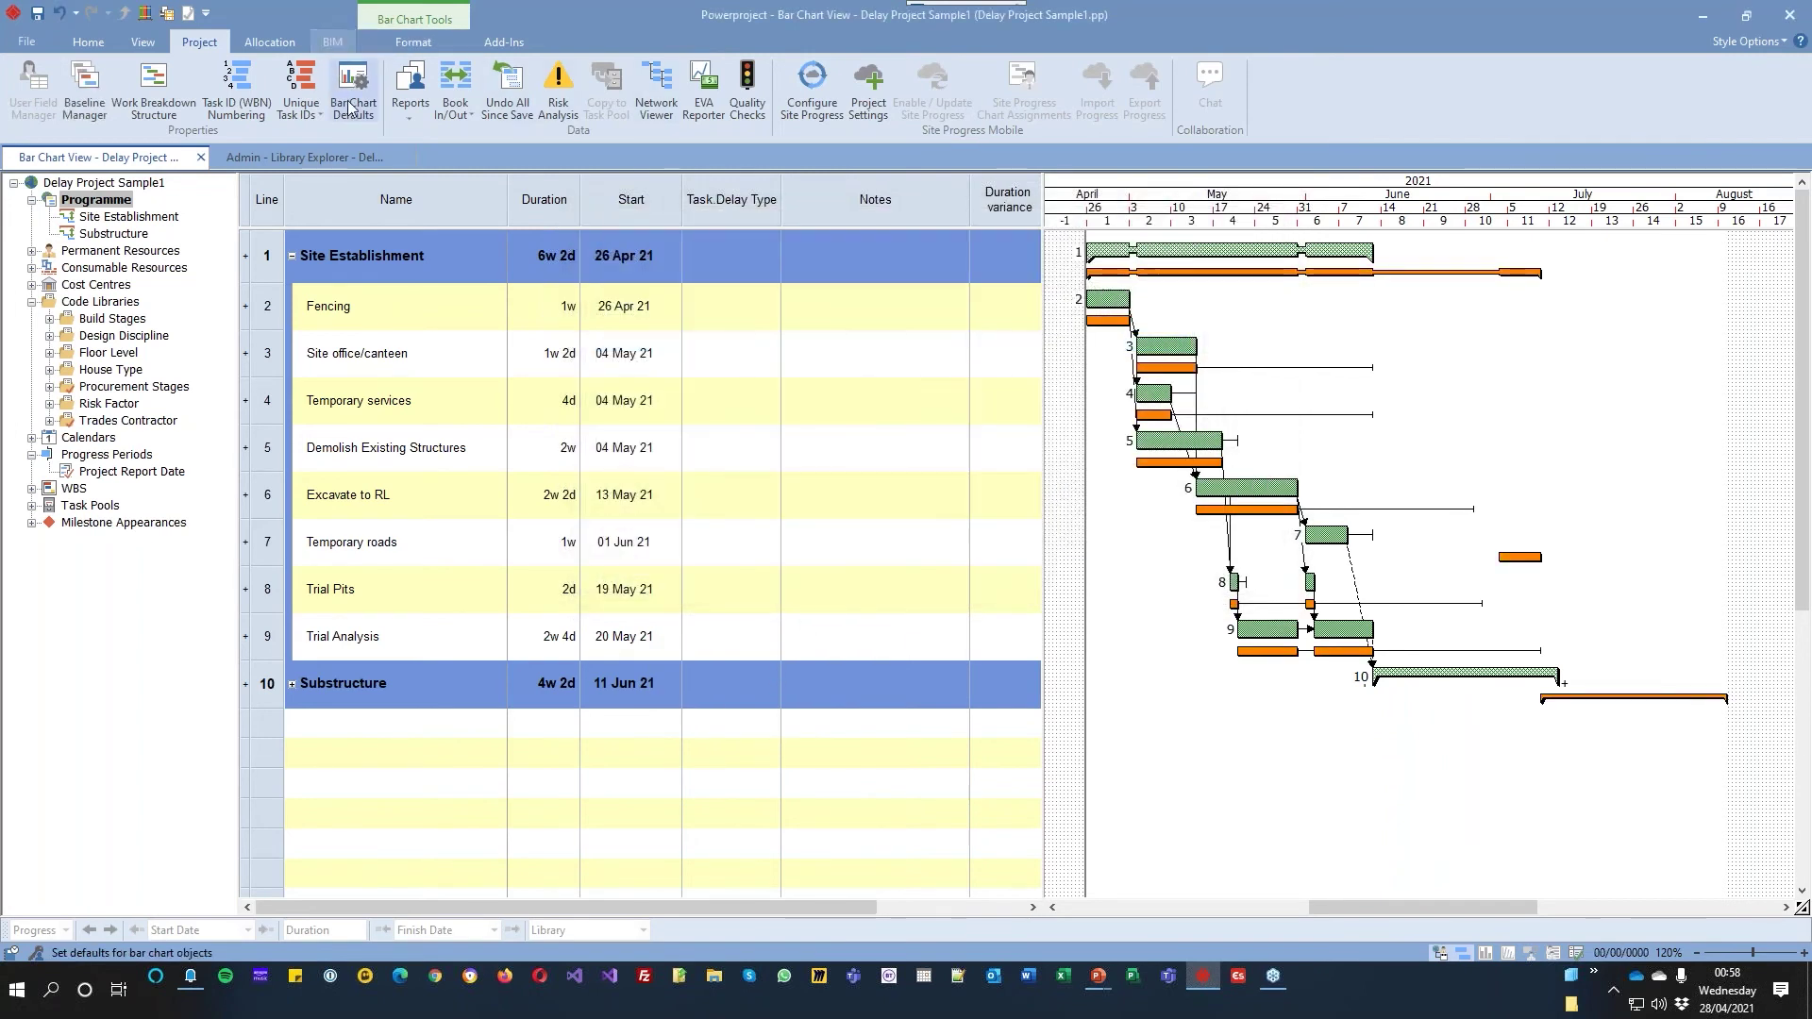
# Show the V01 baseline alongside V01 - Version 2 in the bar chart and compare their bars down to Substructure
pyautogui.click(414, 41)
pyautogui.click(359, 111)
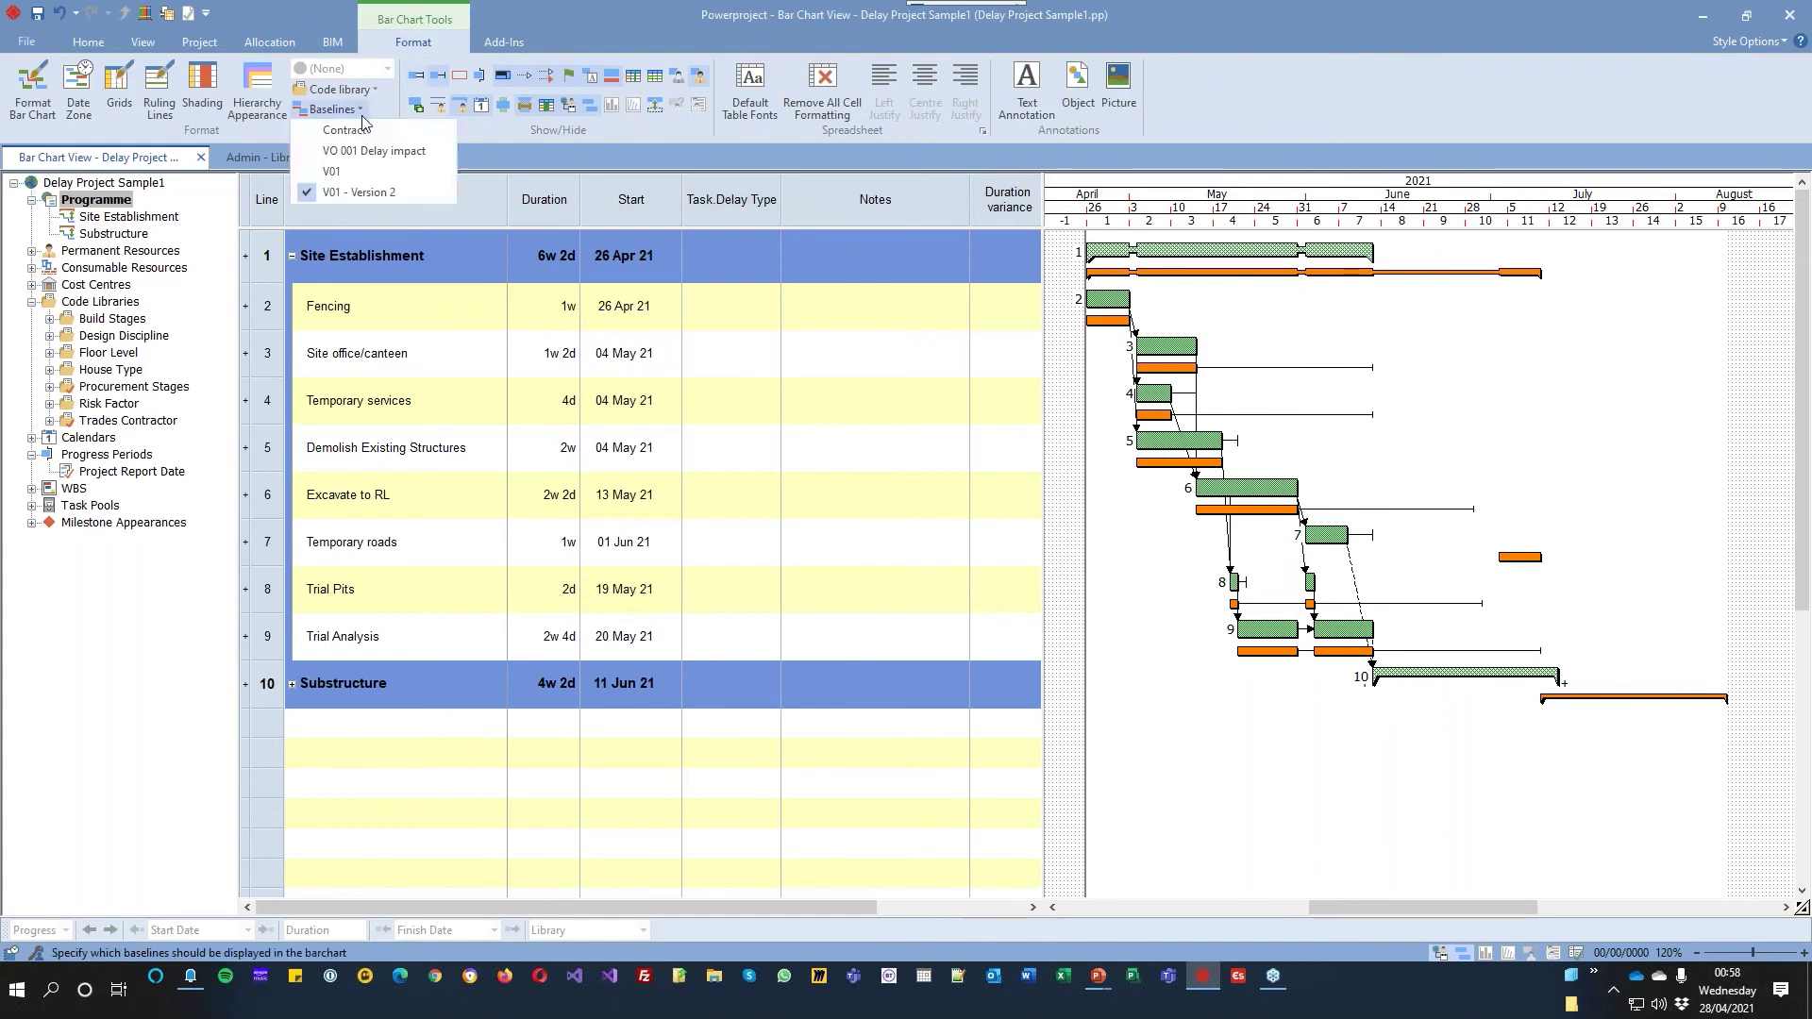
pyautogui.click(362, 173)
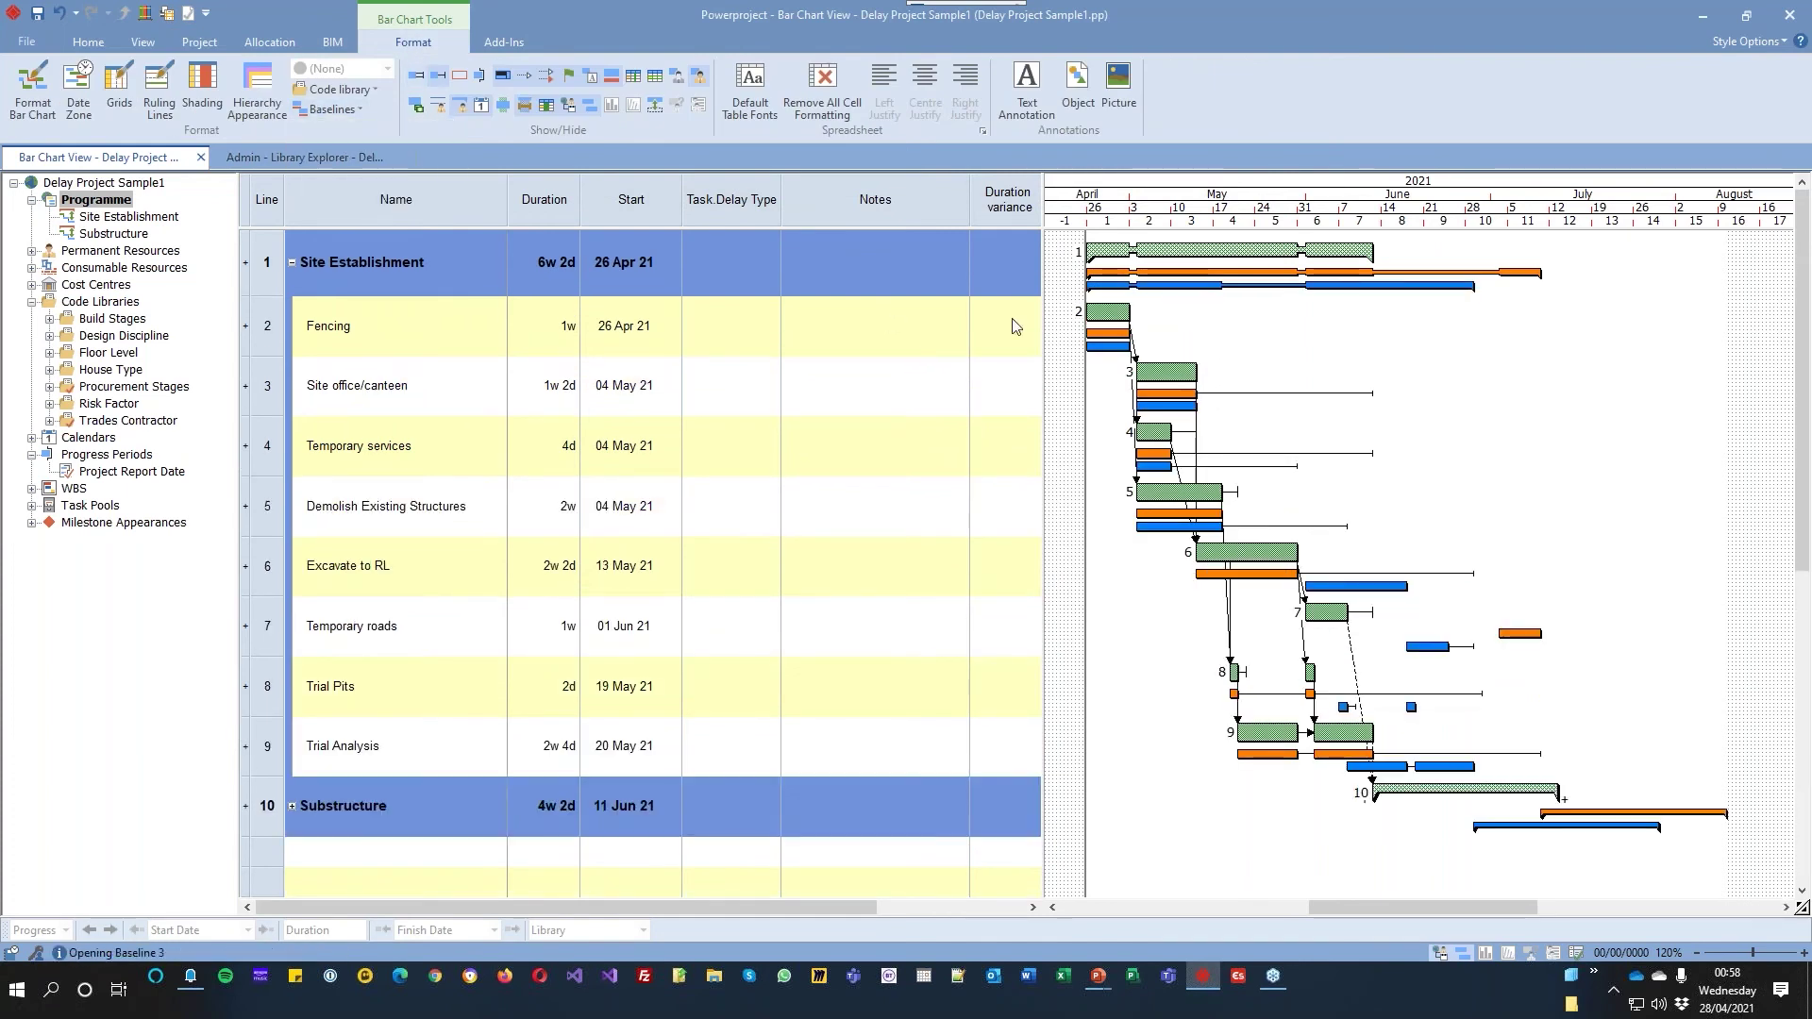
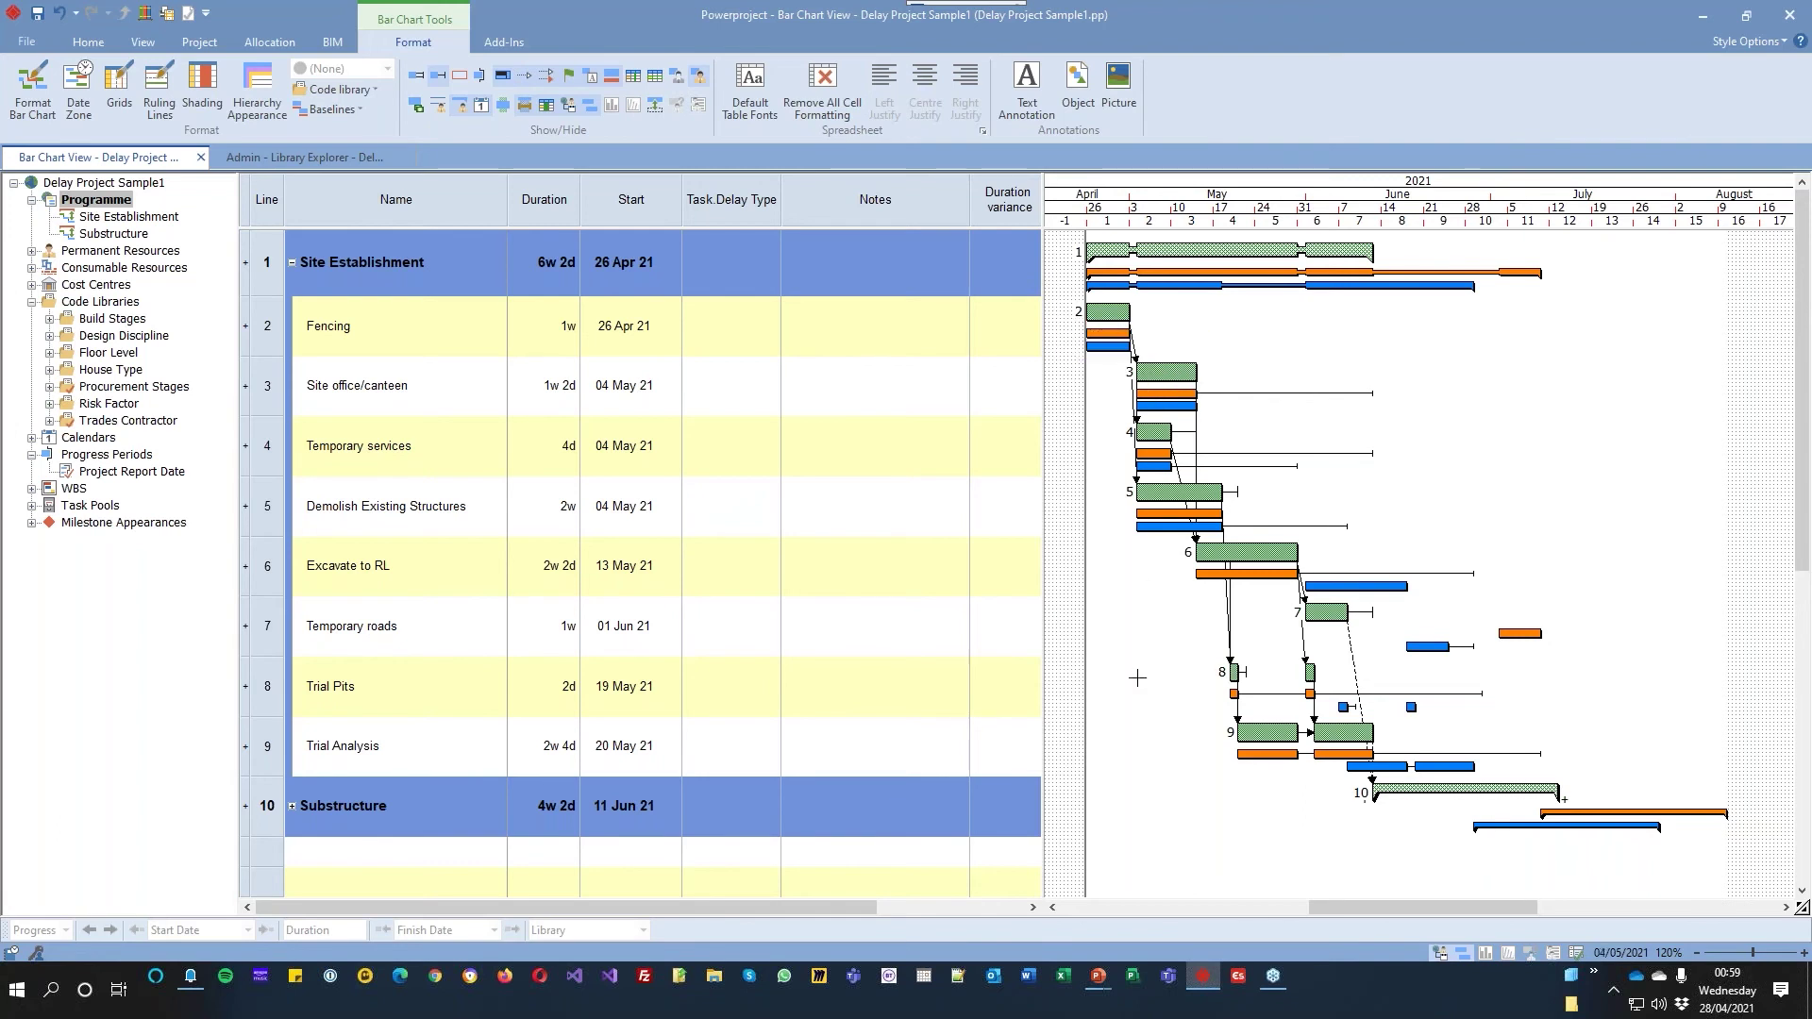
pyautogui.scroll(-1, 1211, 704)
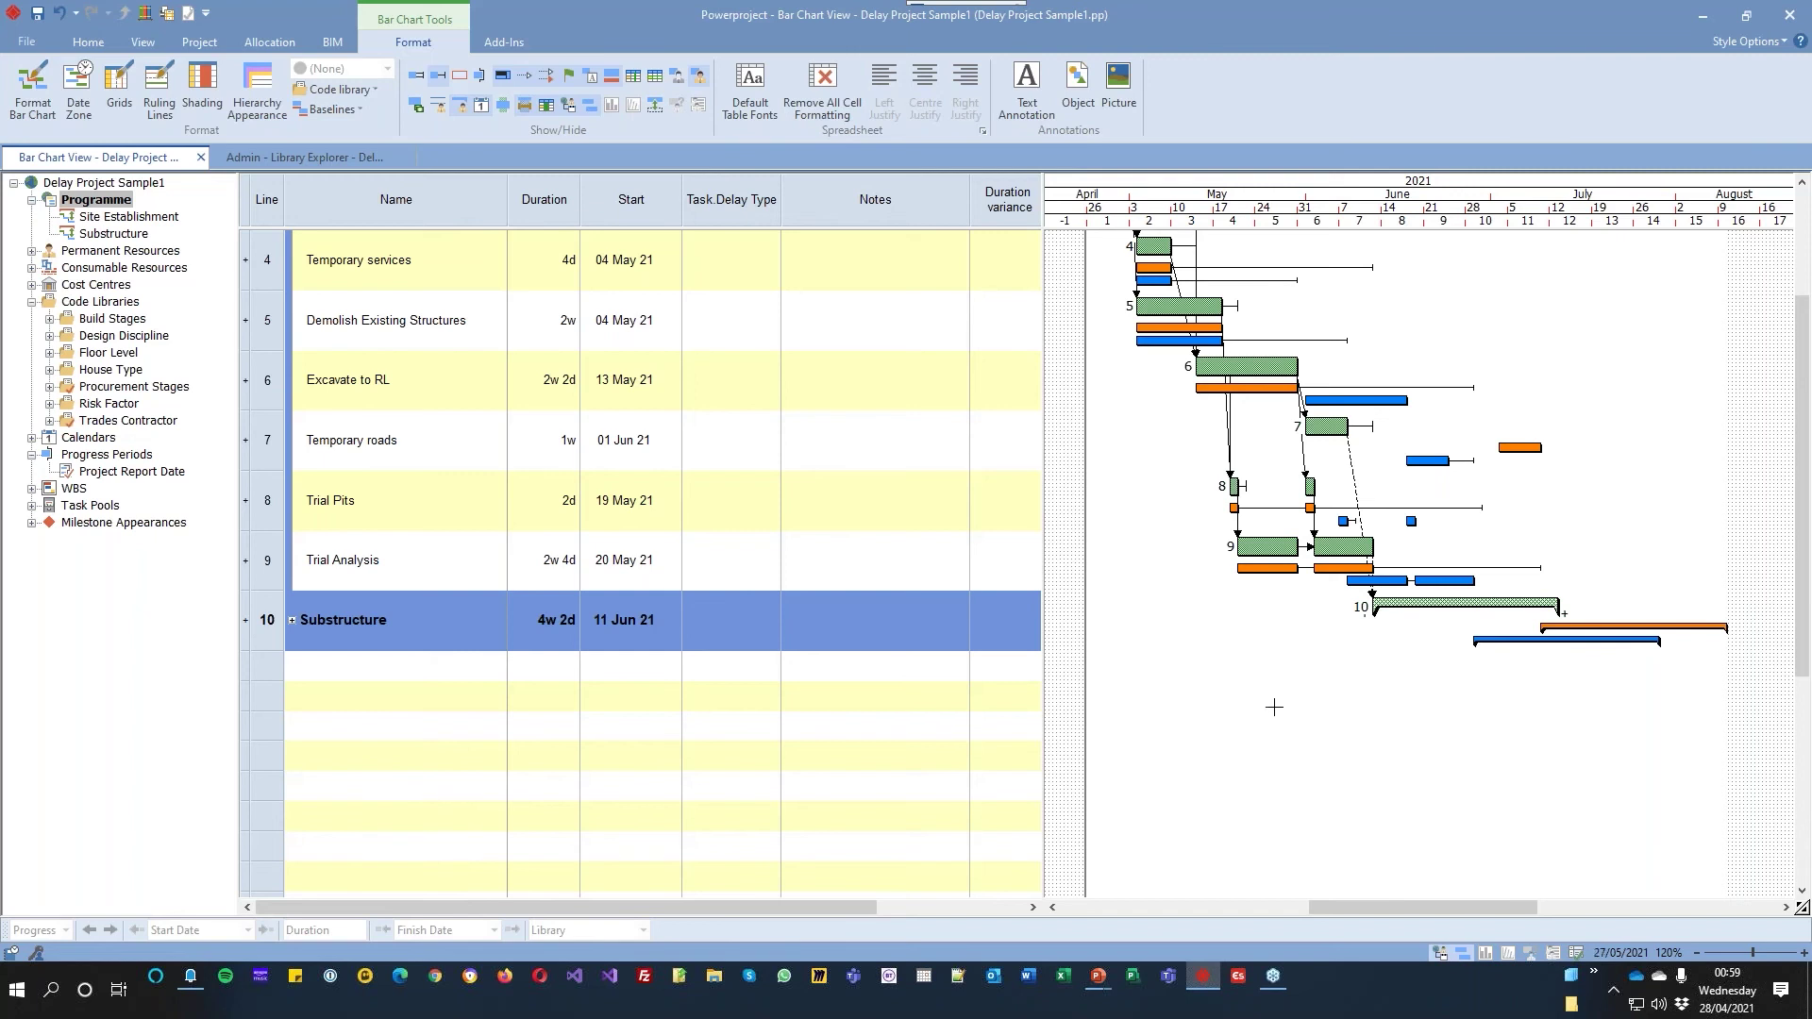
pyautogui.scroll(3, 1132, 401)
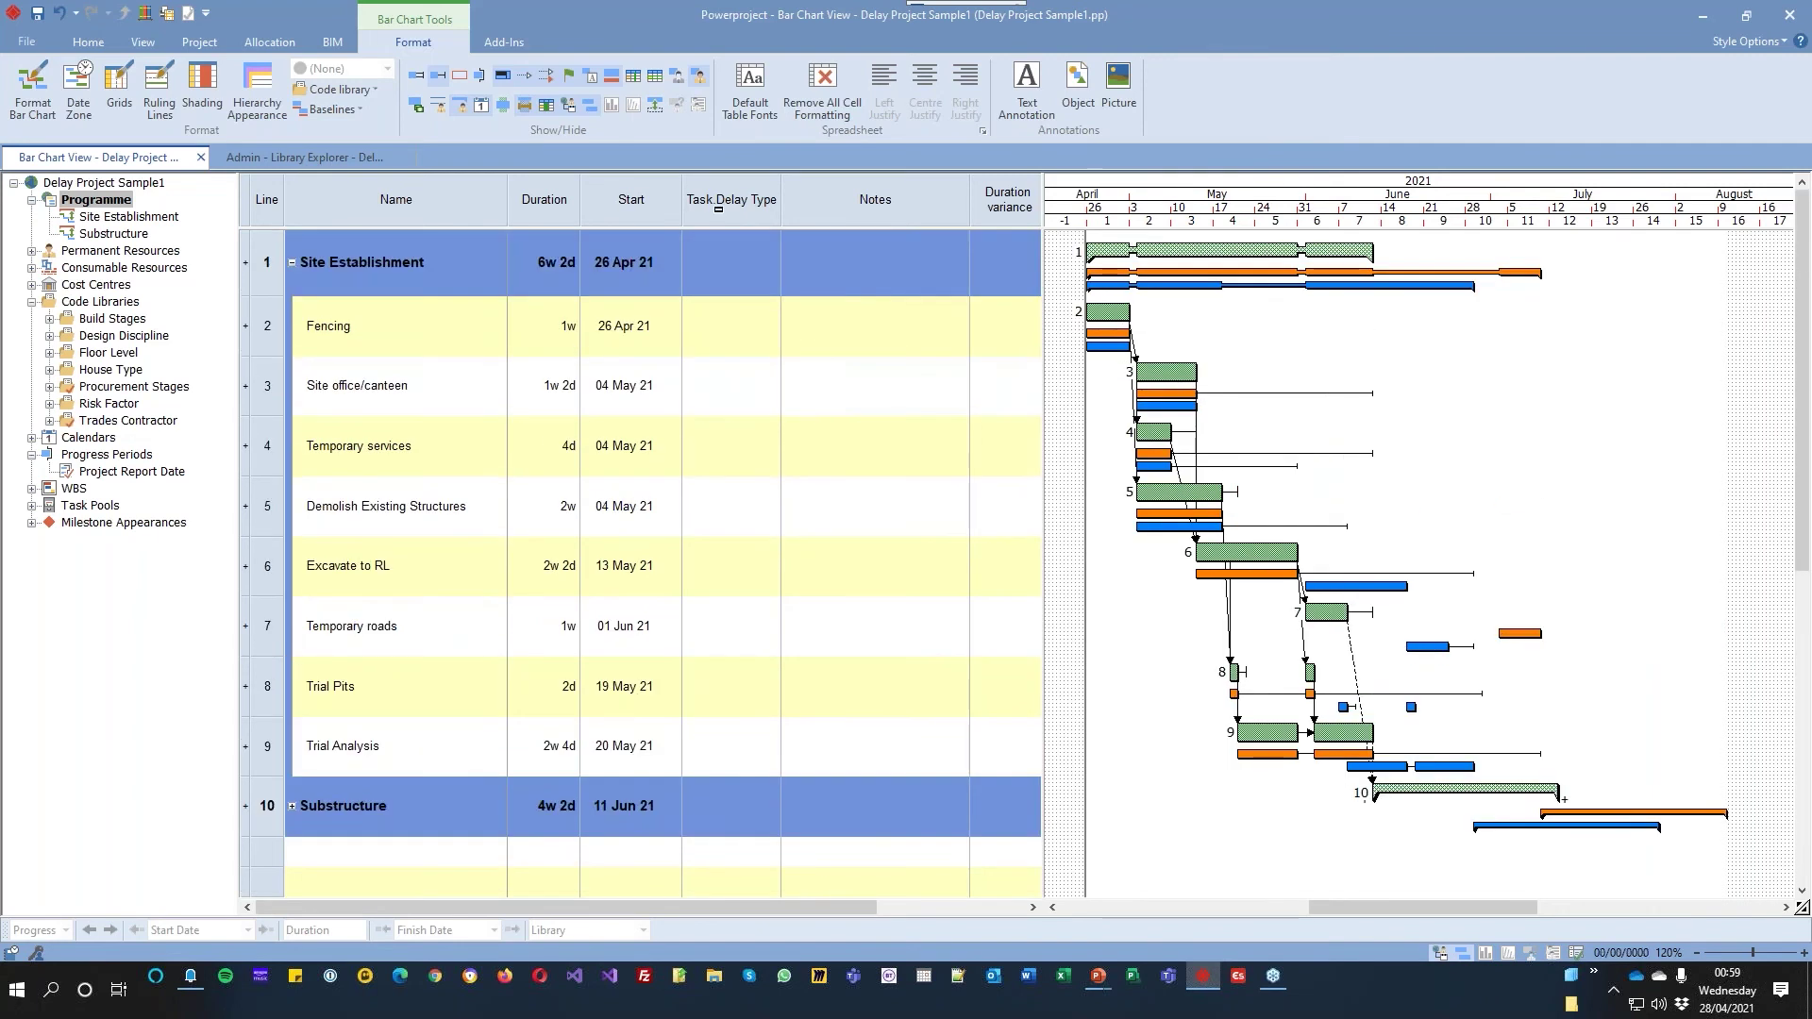
# Hide the V01 and V01 - Version 2 baselines so only the current programme bars are shown
pyautogui.click(657, 80)
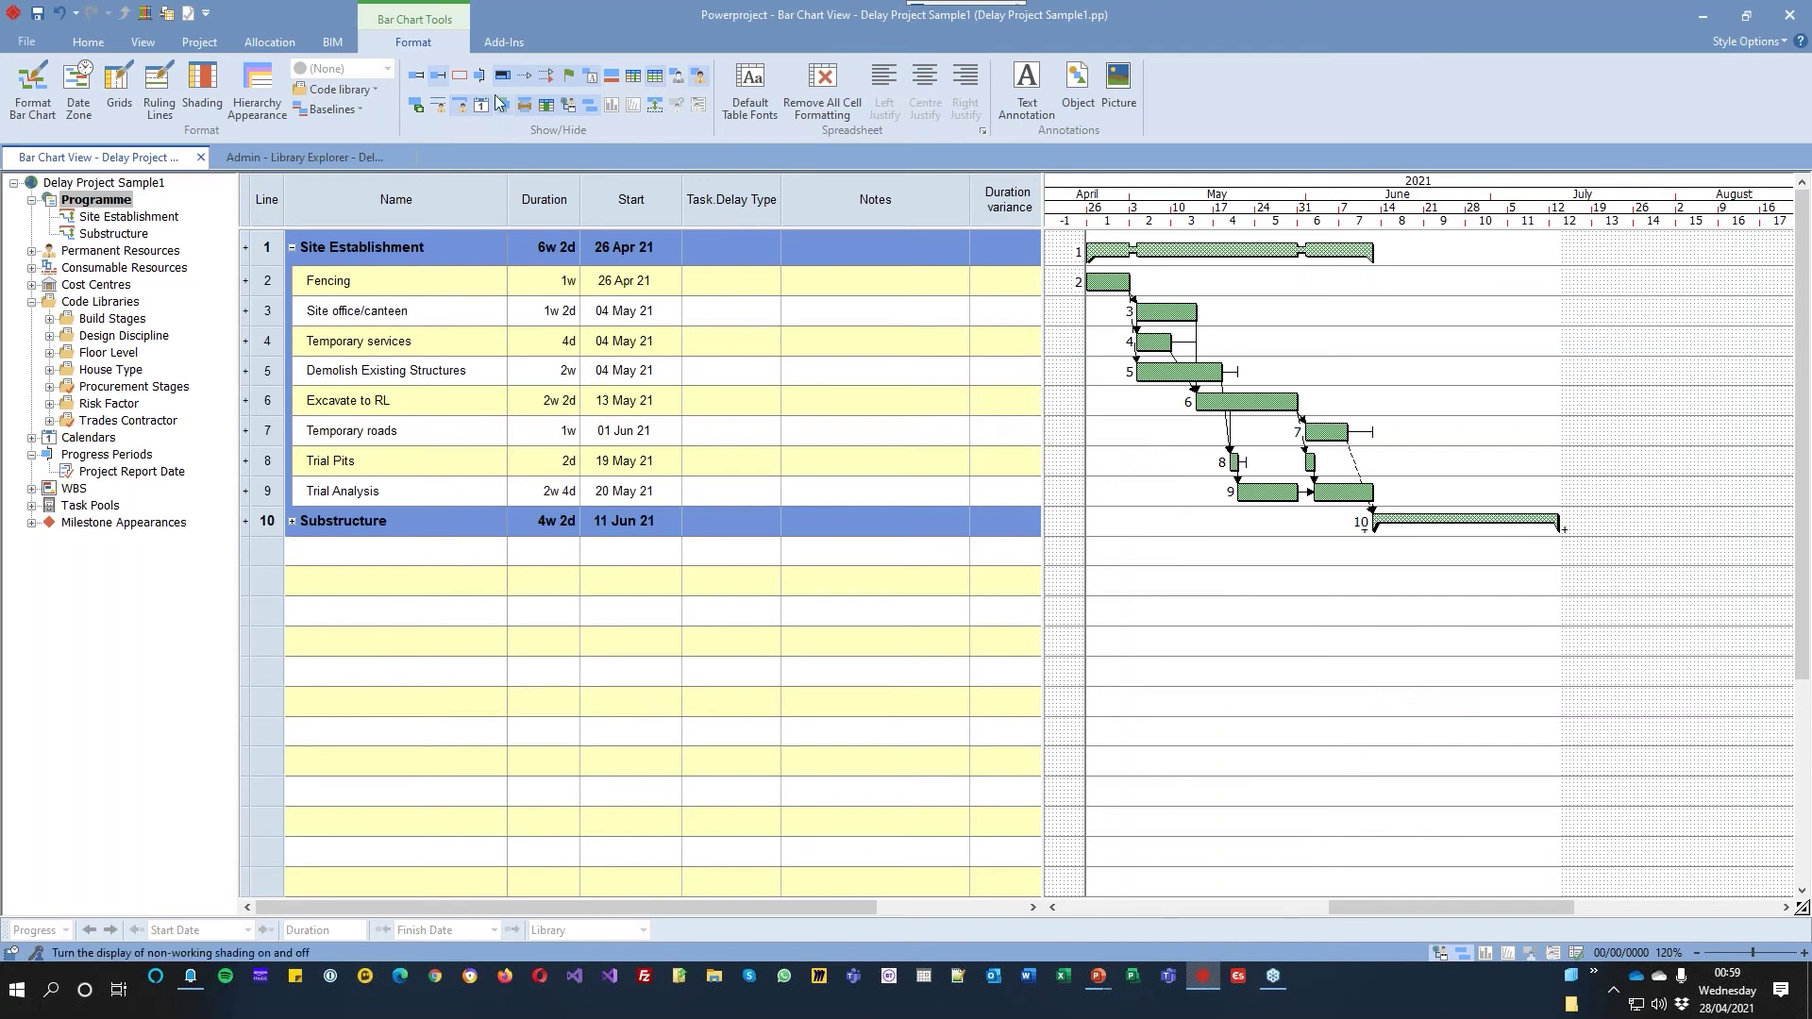
pyautogui.click(611, 80)
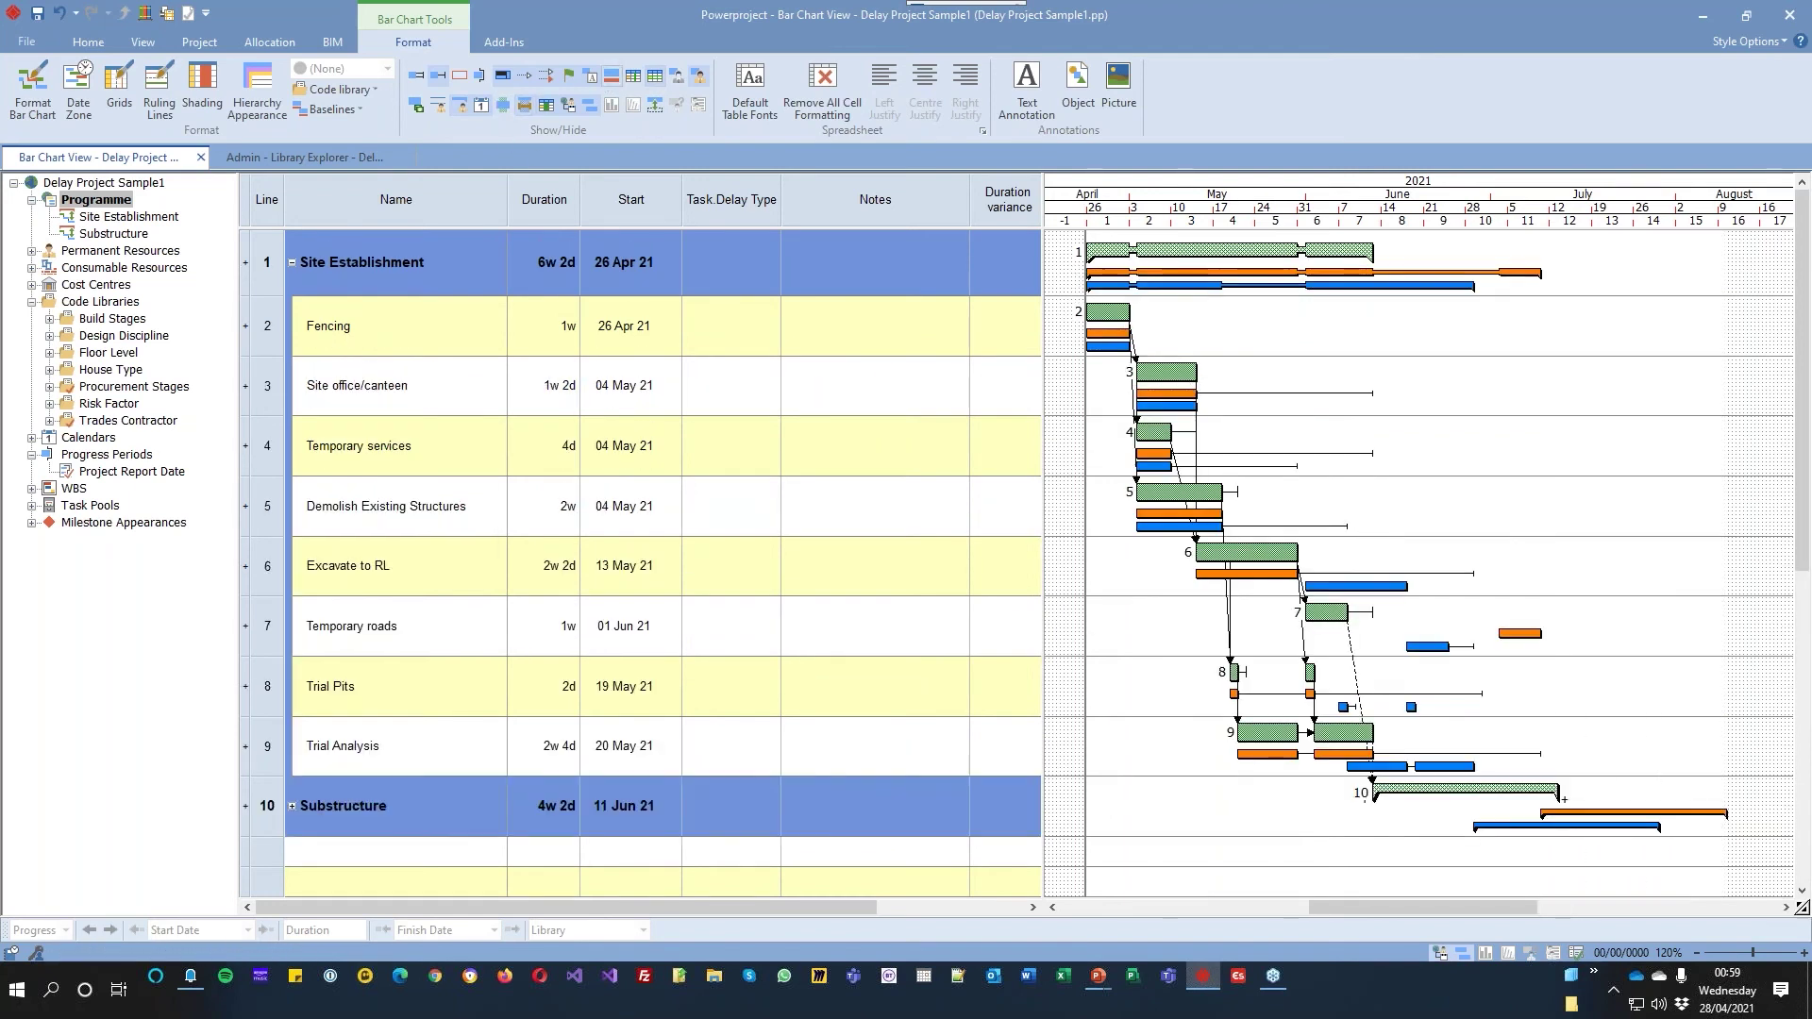
pyautogui.click(333, 110)
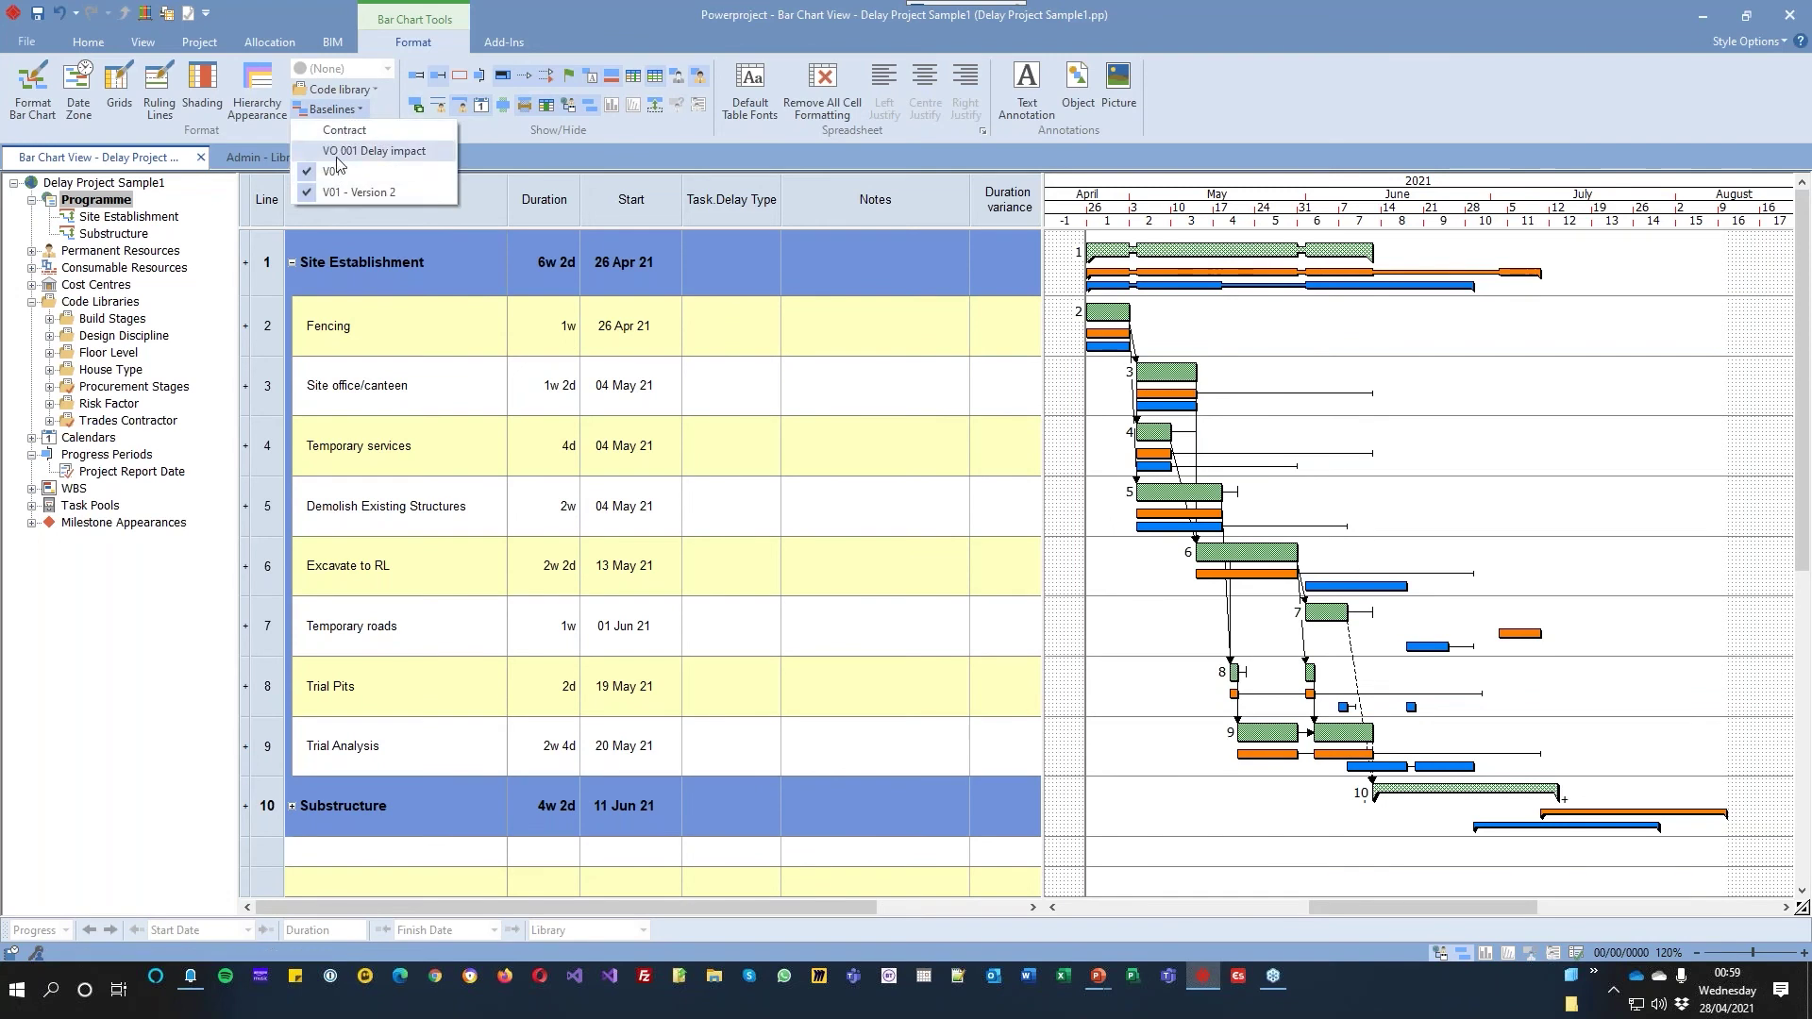
pyautogui.click(345, 172)
pyautogui.click(344, 113)
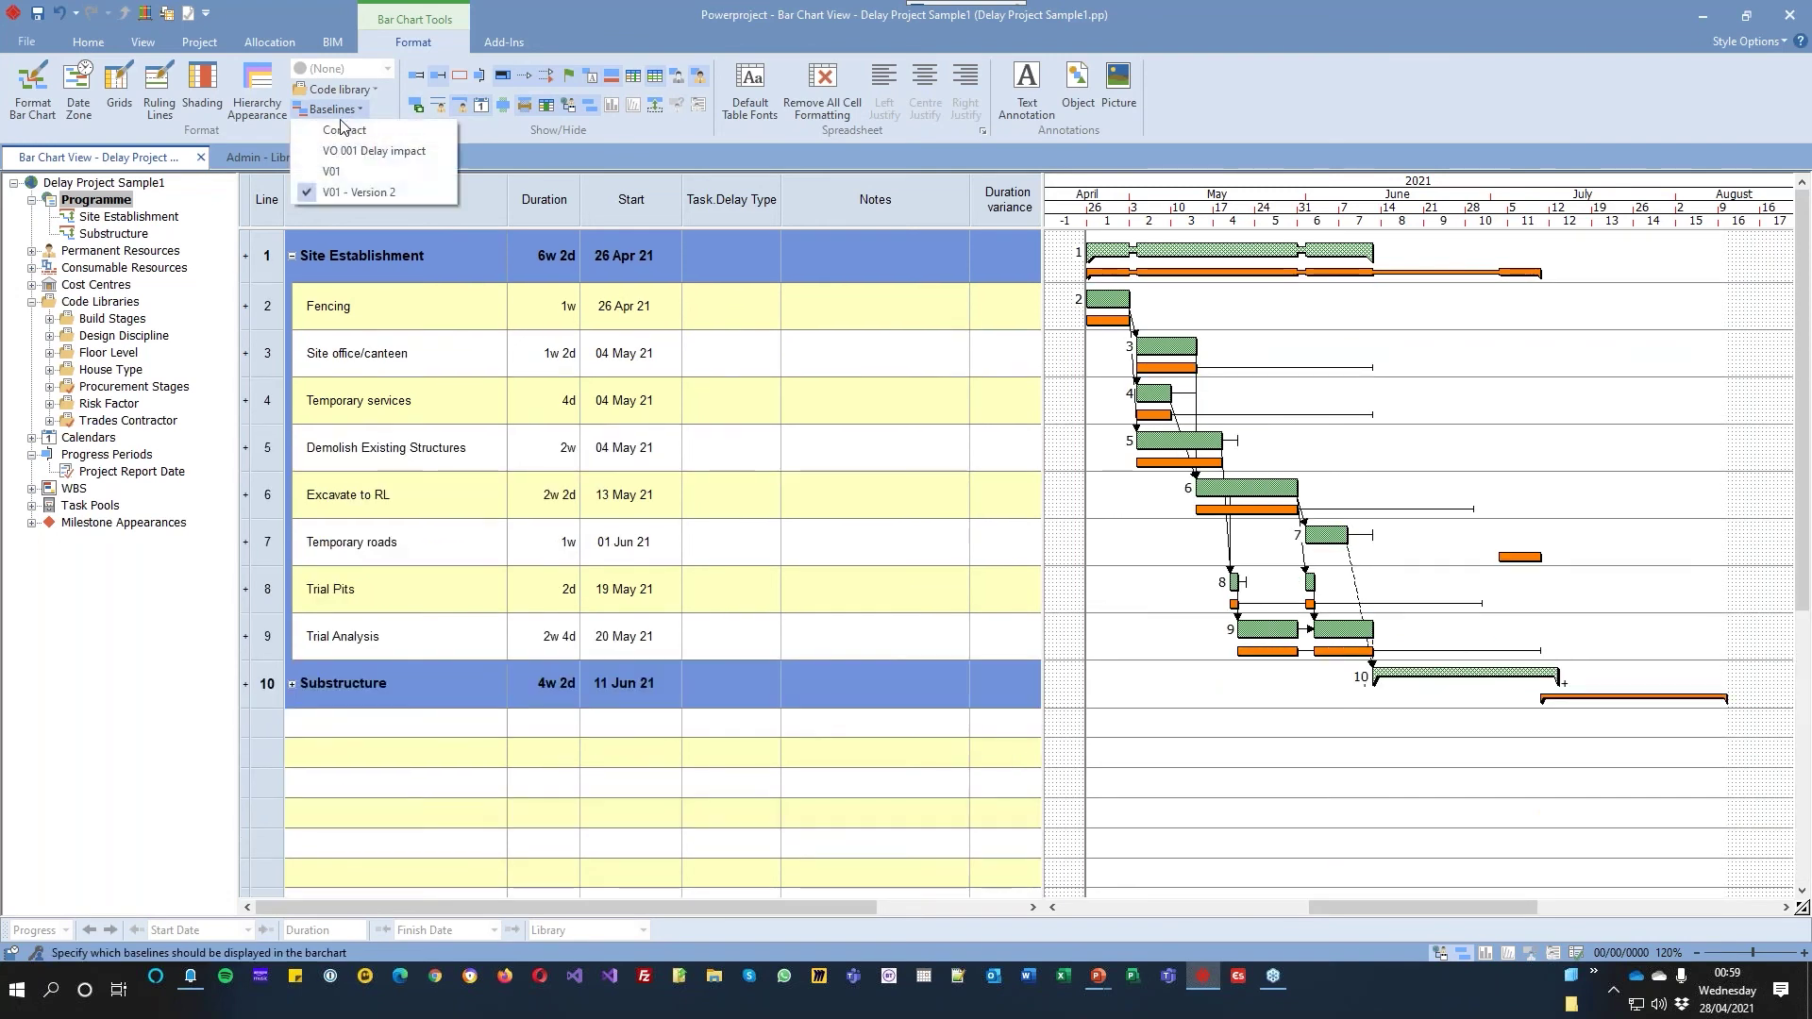
pyautogui.click(340, 188)
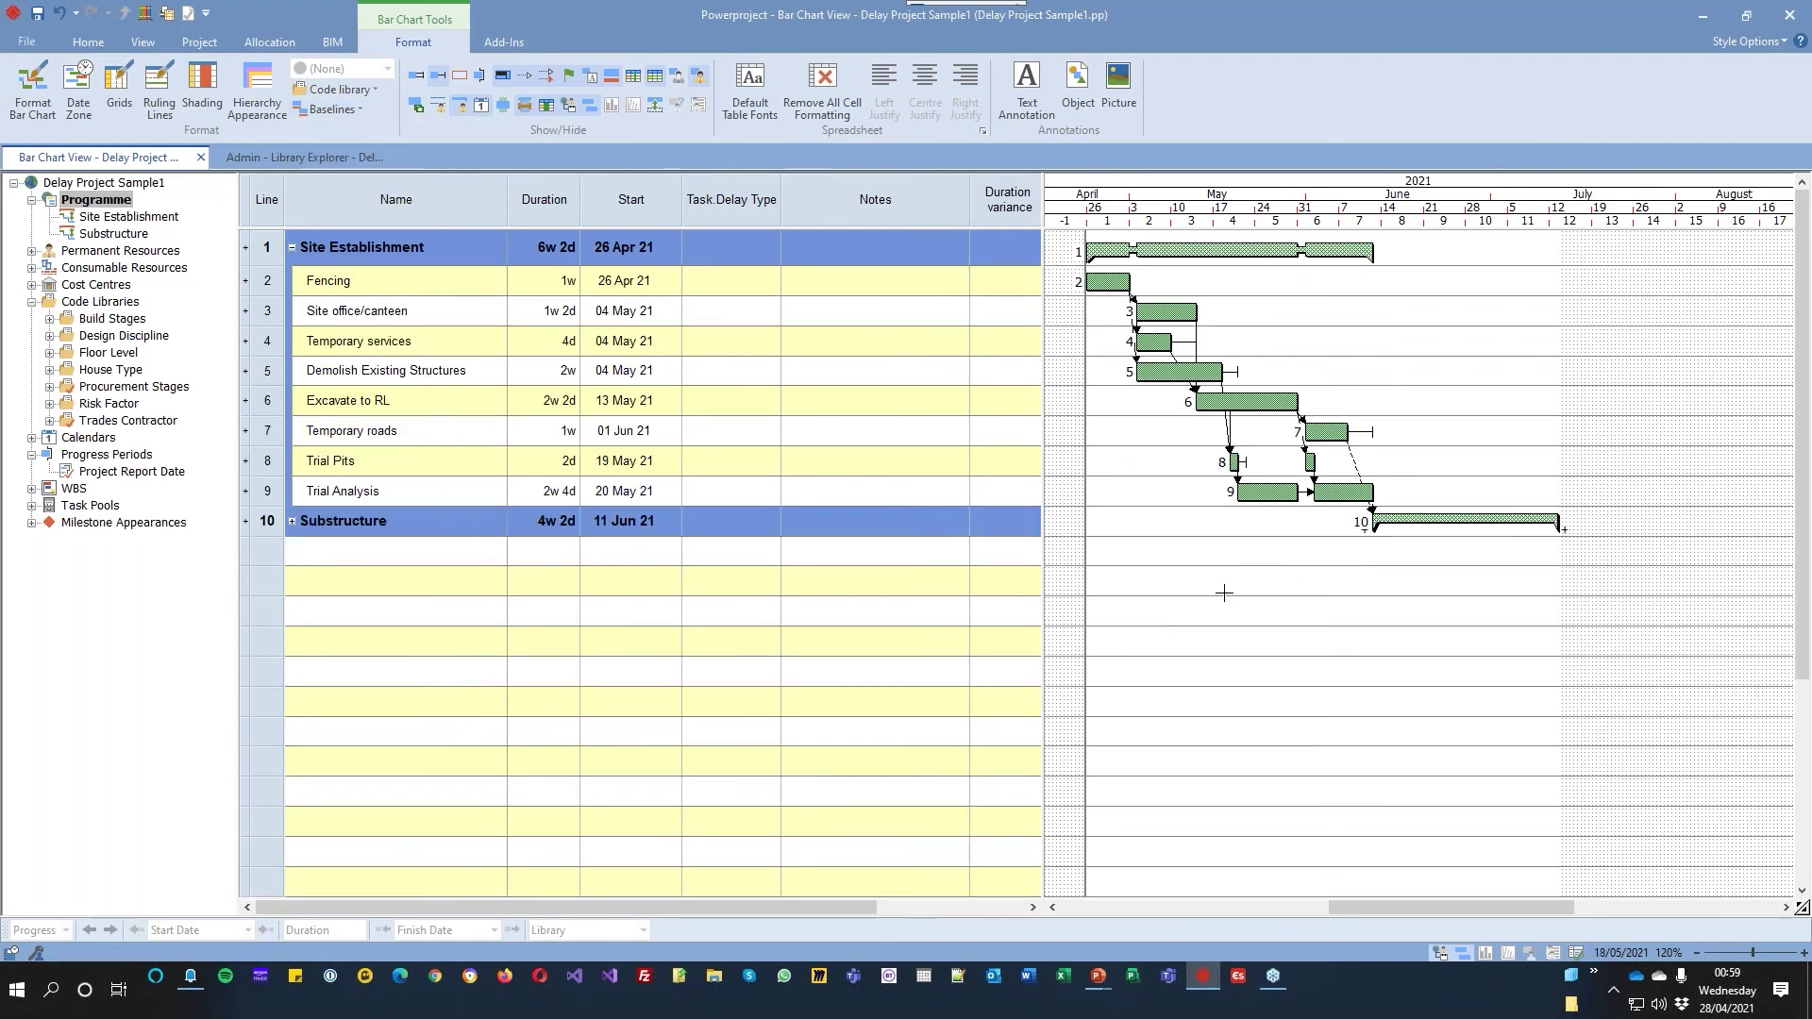
# Remove the Task: Delay Type, Notes and Duration variance columns and narrow the spreadsheet to end after Finish
pyautogui.moveTo(788, 209); pyautogui.dragTo(976, 201)
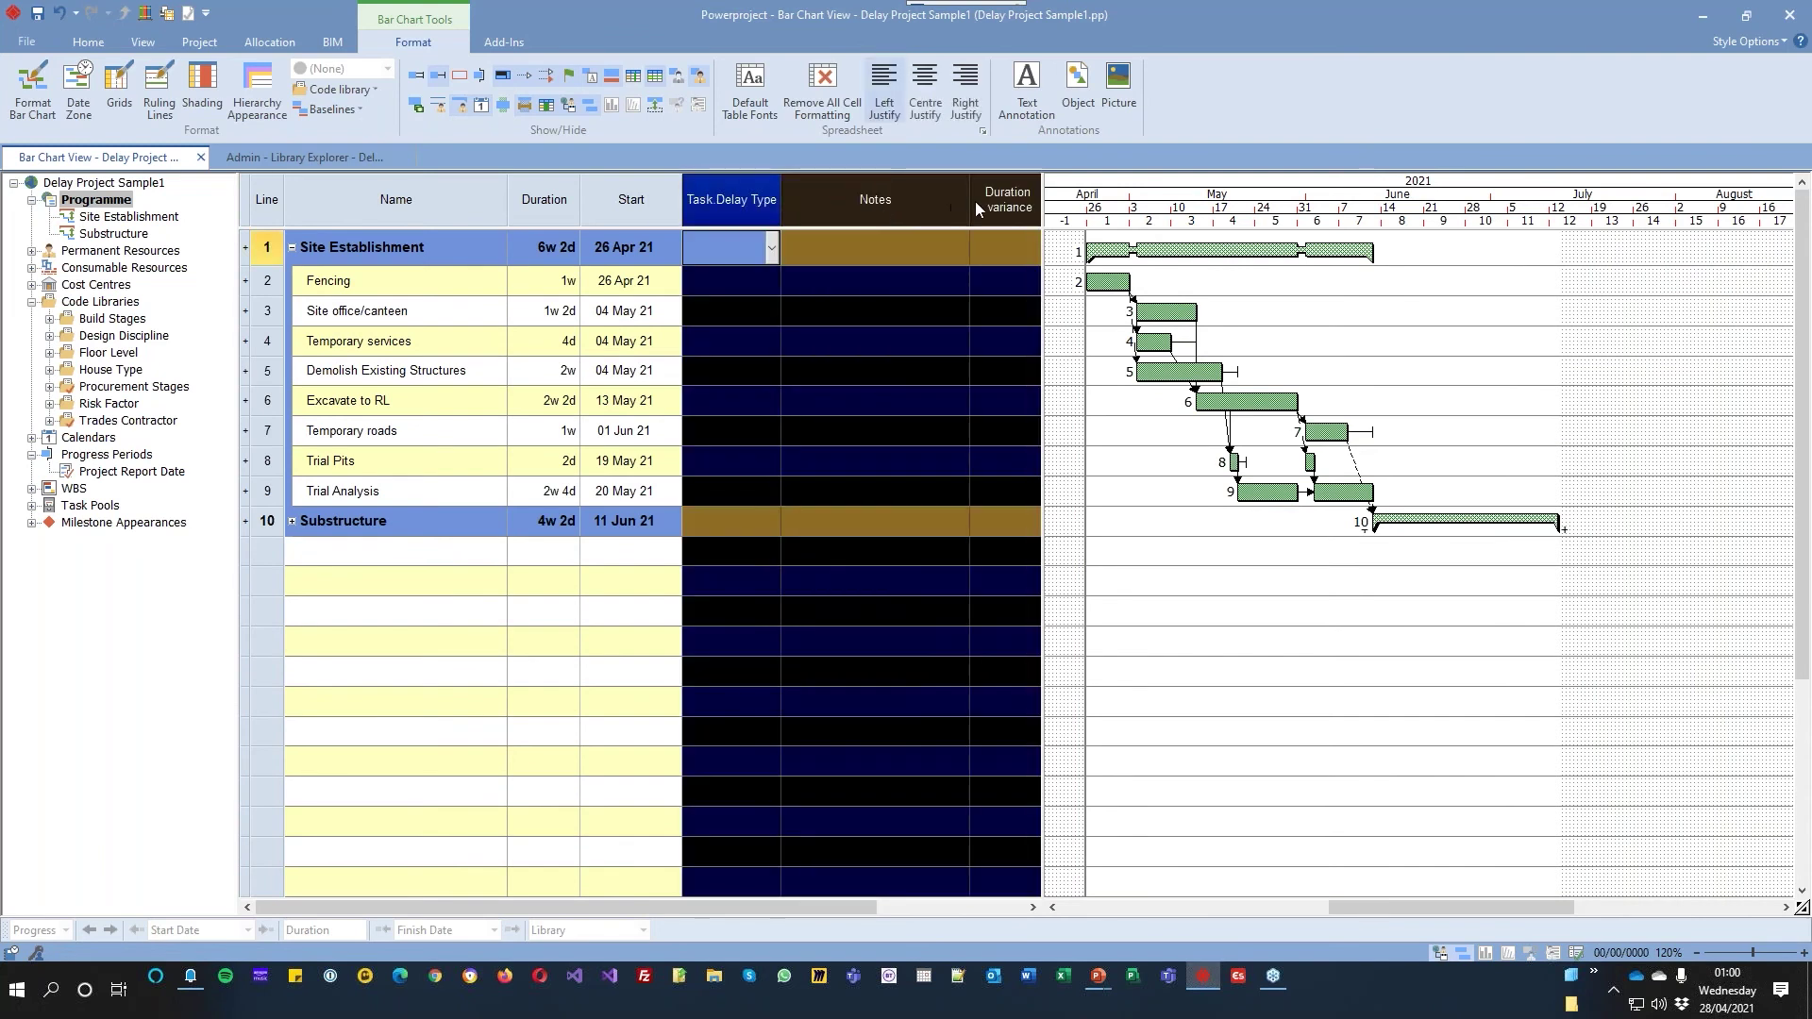
pyautogui.press('Delete')
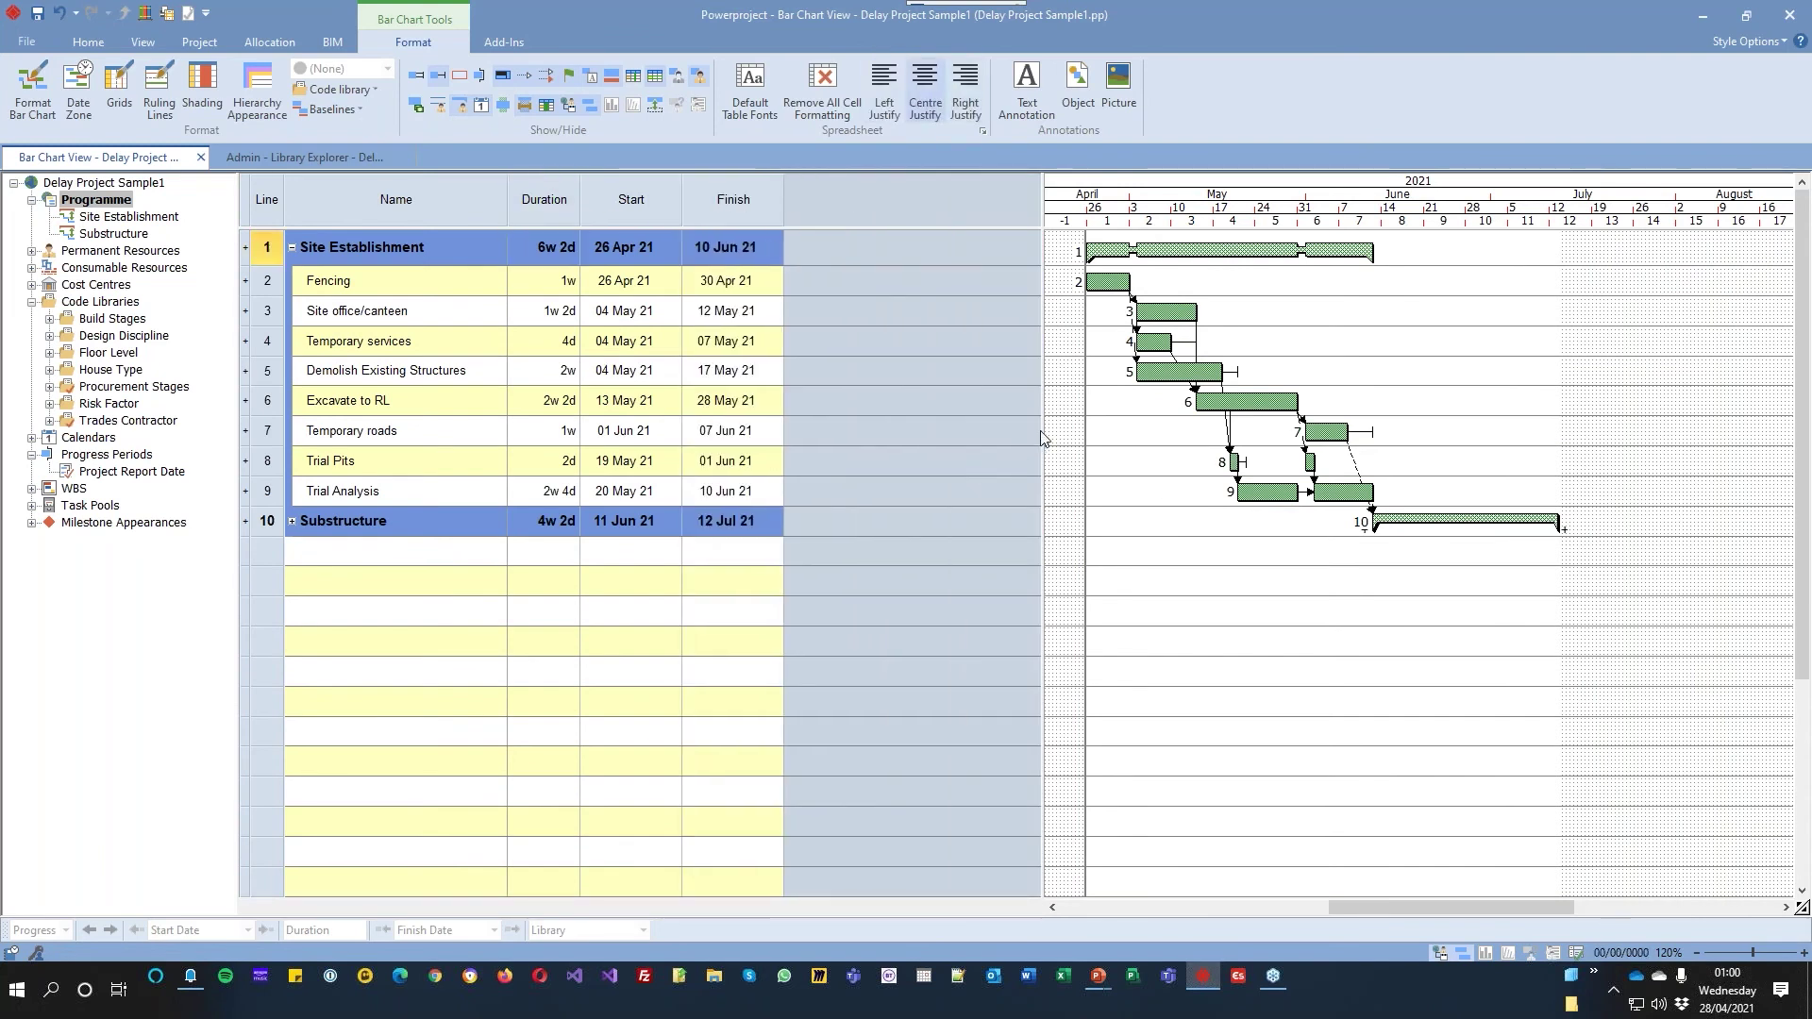
pyautogui.moveTo(1042, 437); pyautogui.dragTo(788, 482)
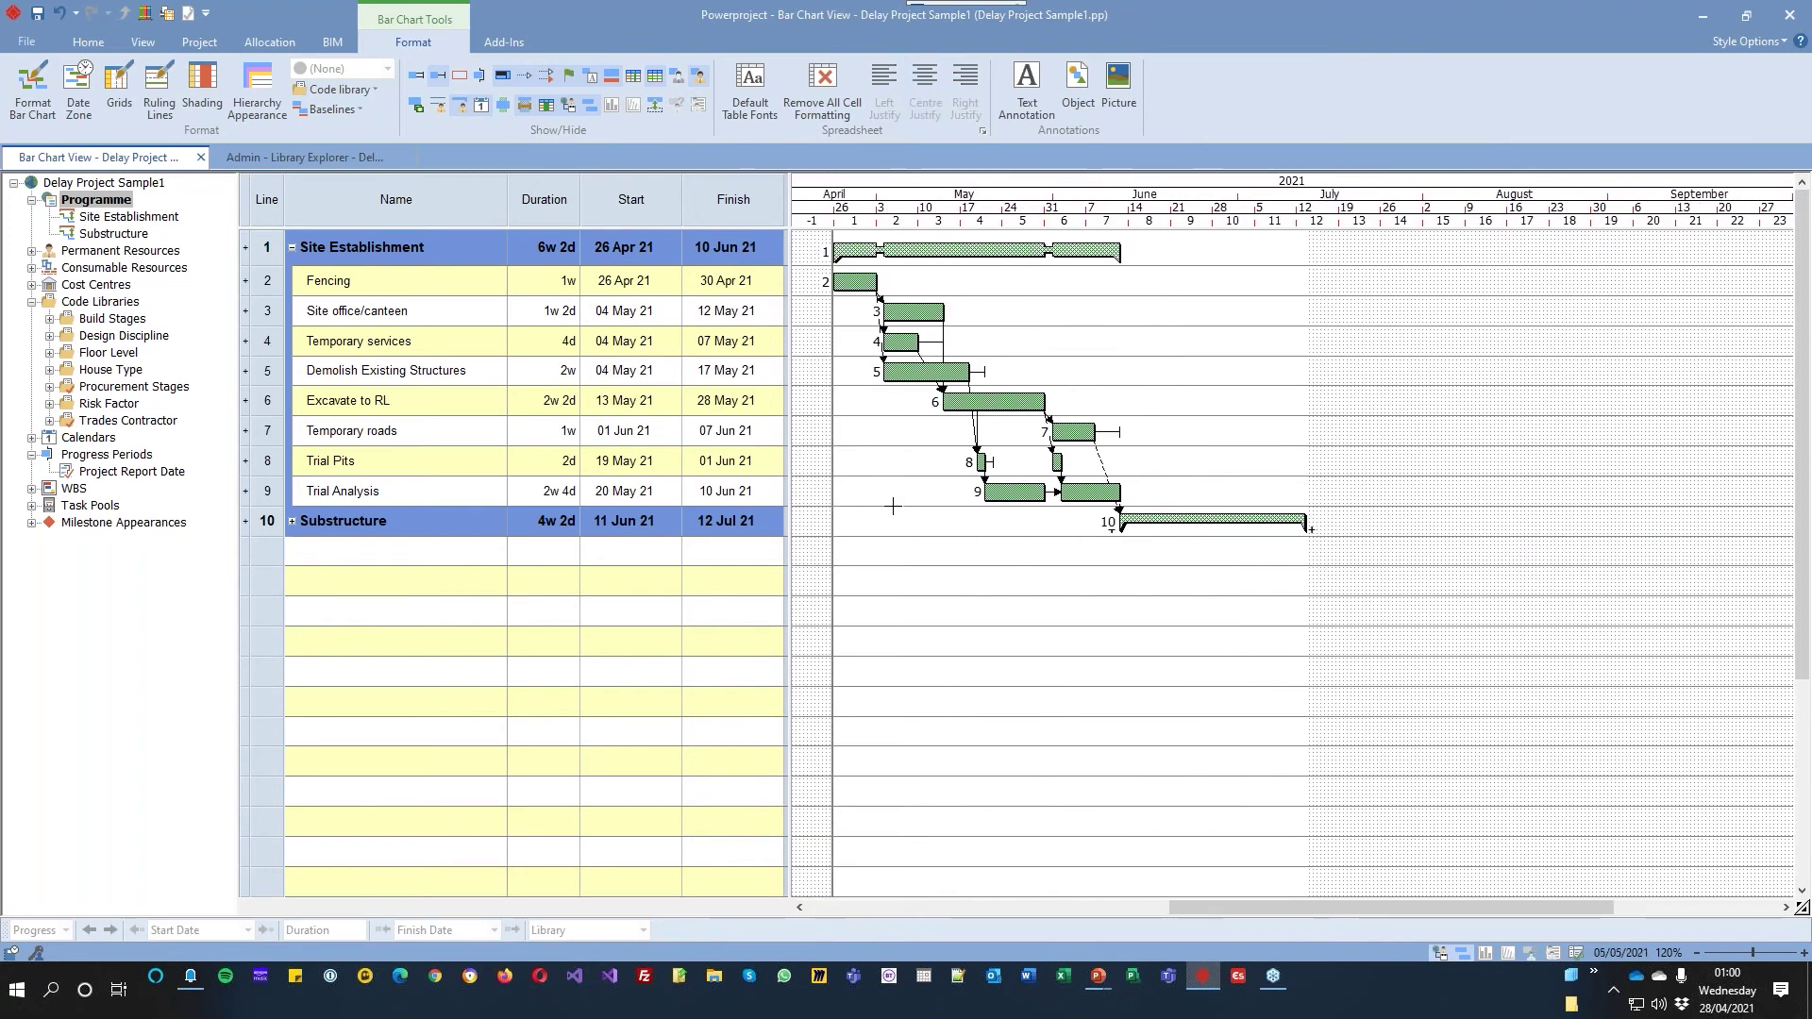
# Expand Substructure and stretch the Demolish Existing Structures and Piling bars to durations of 3w 4d each
pyautogui.doubleClick(1200, 520)
pyautogui.click(1055, 612)
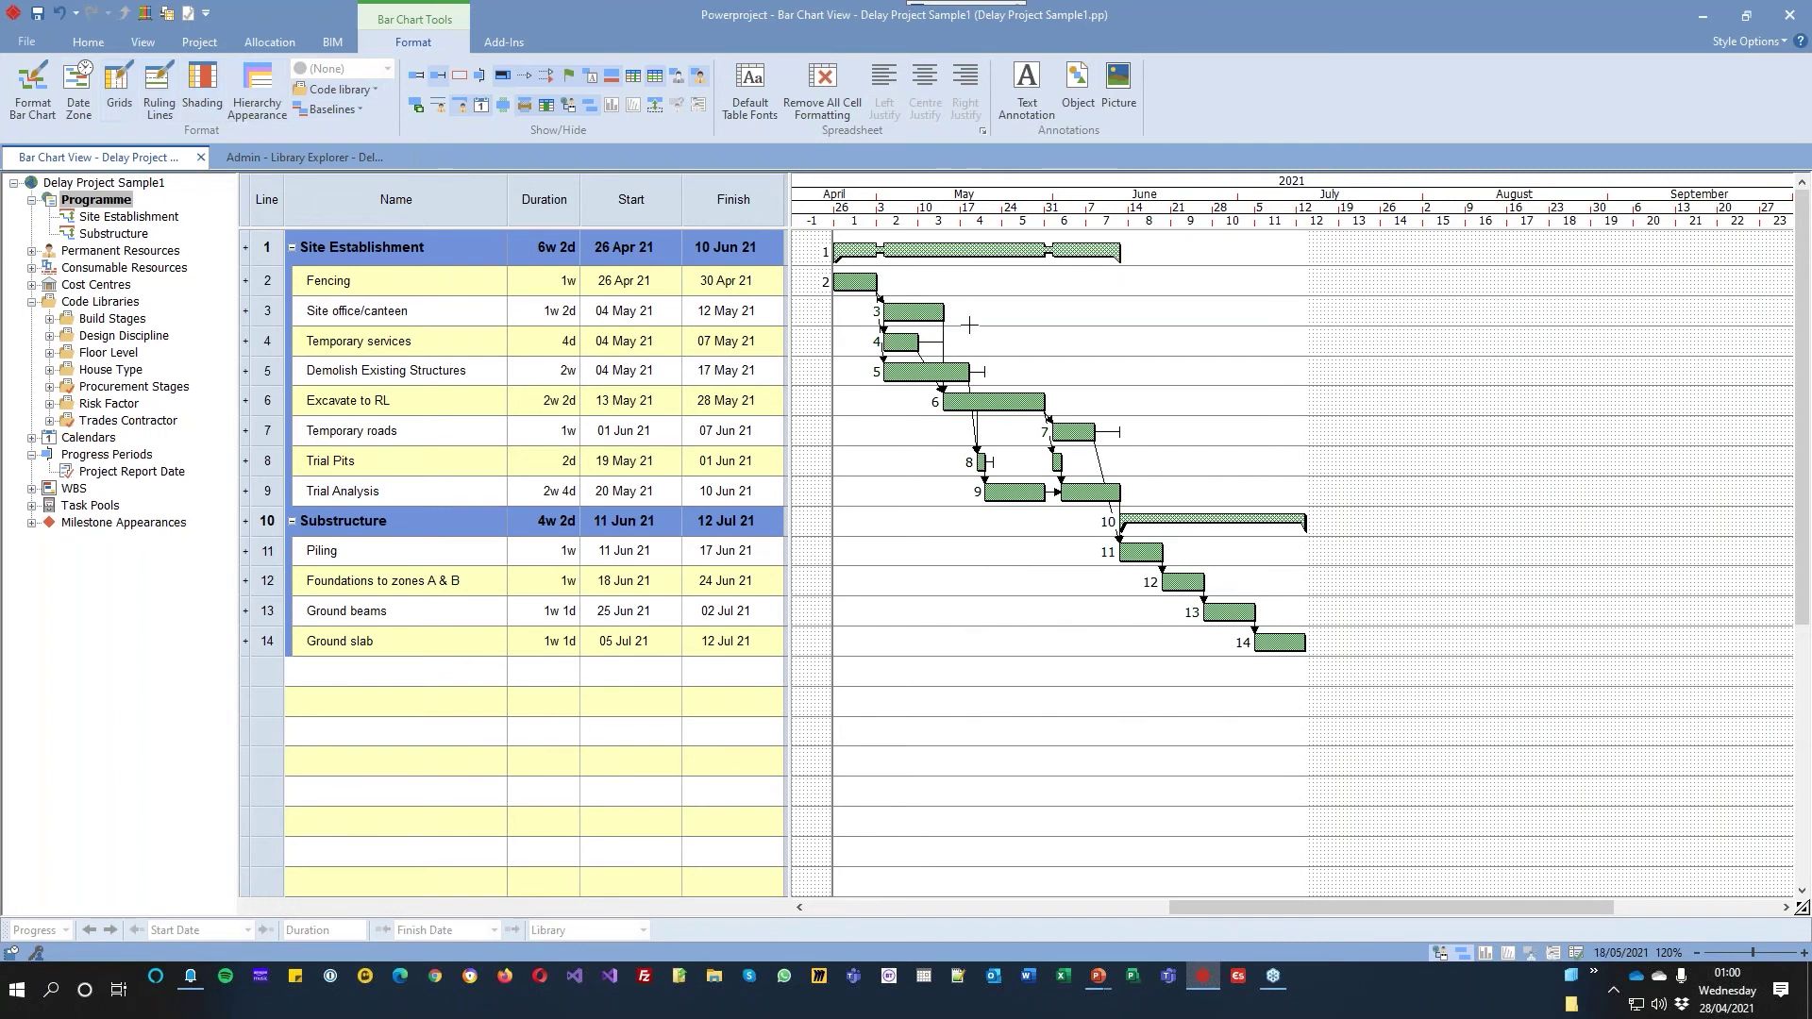
pyautogui.moveTo(969, 372); pyautogui.dragTo(1044, 372)
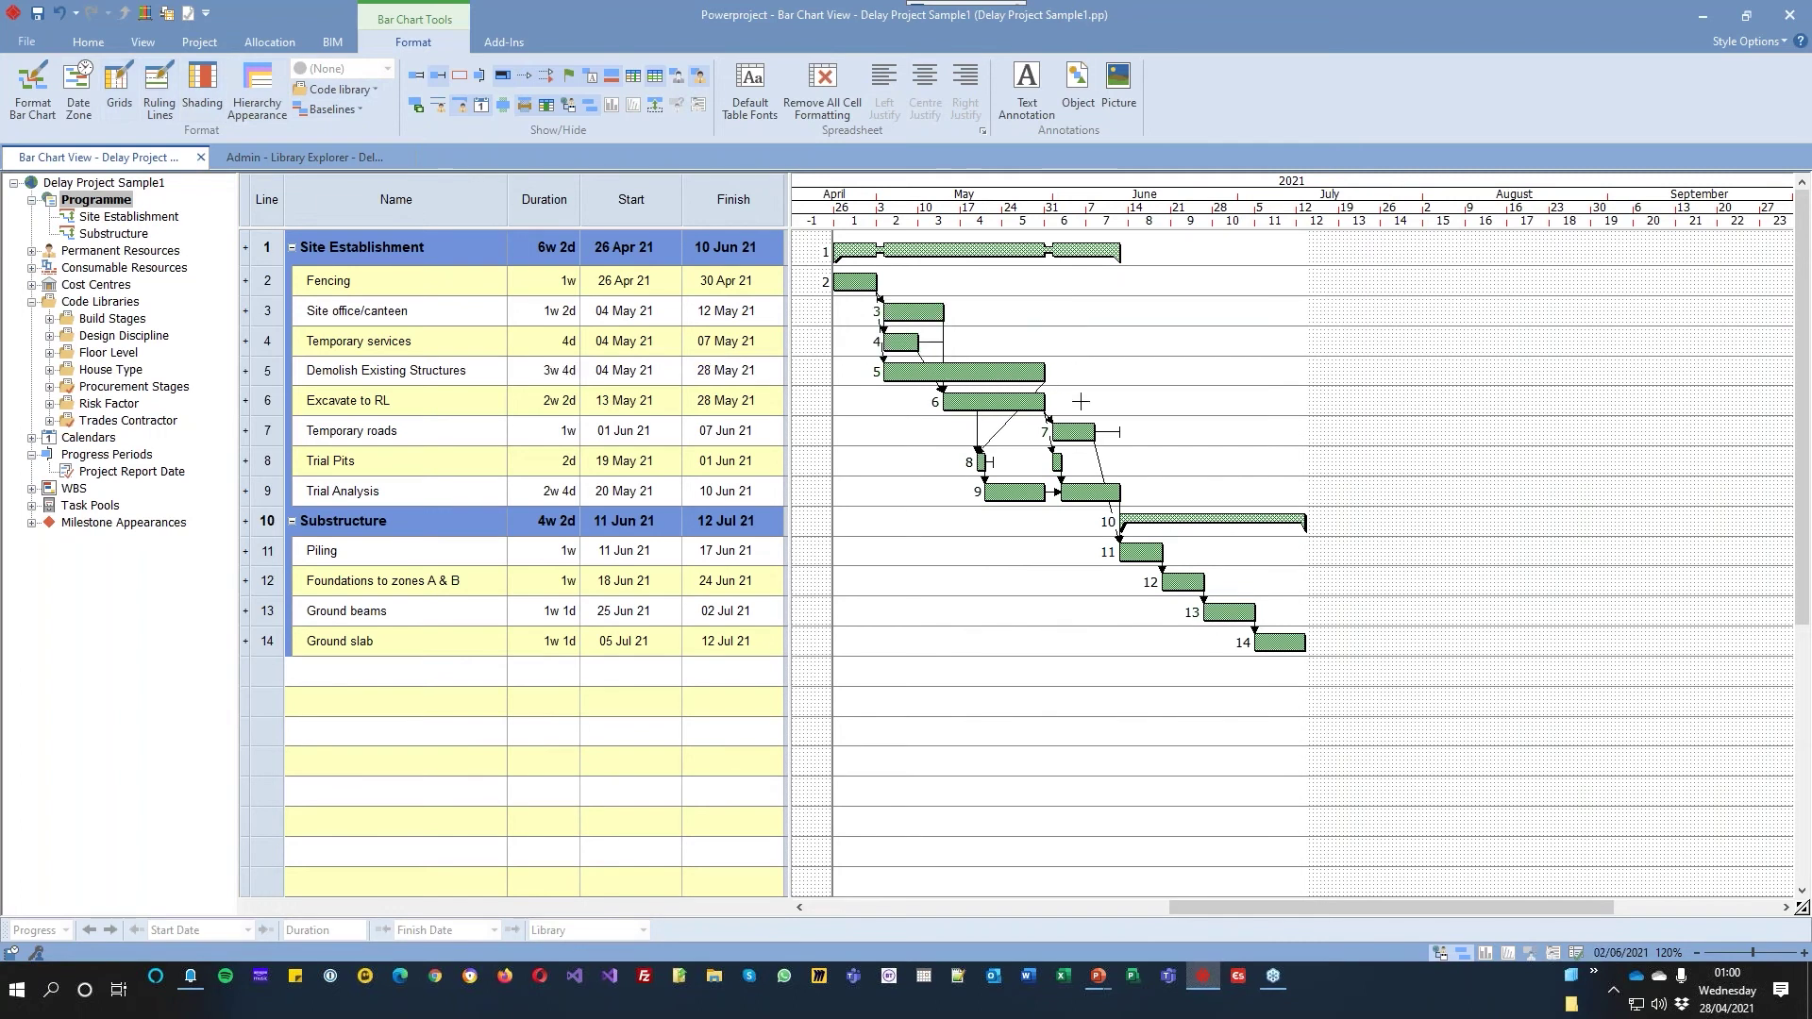
pyautogui.click(1123, 491)
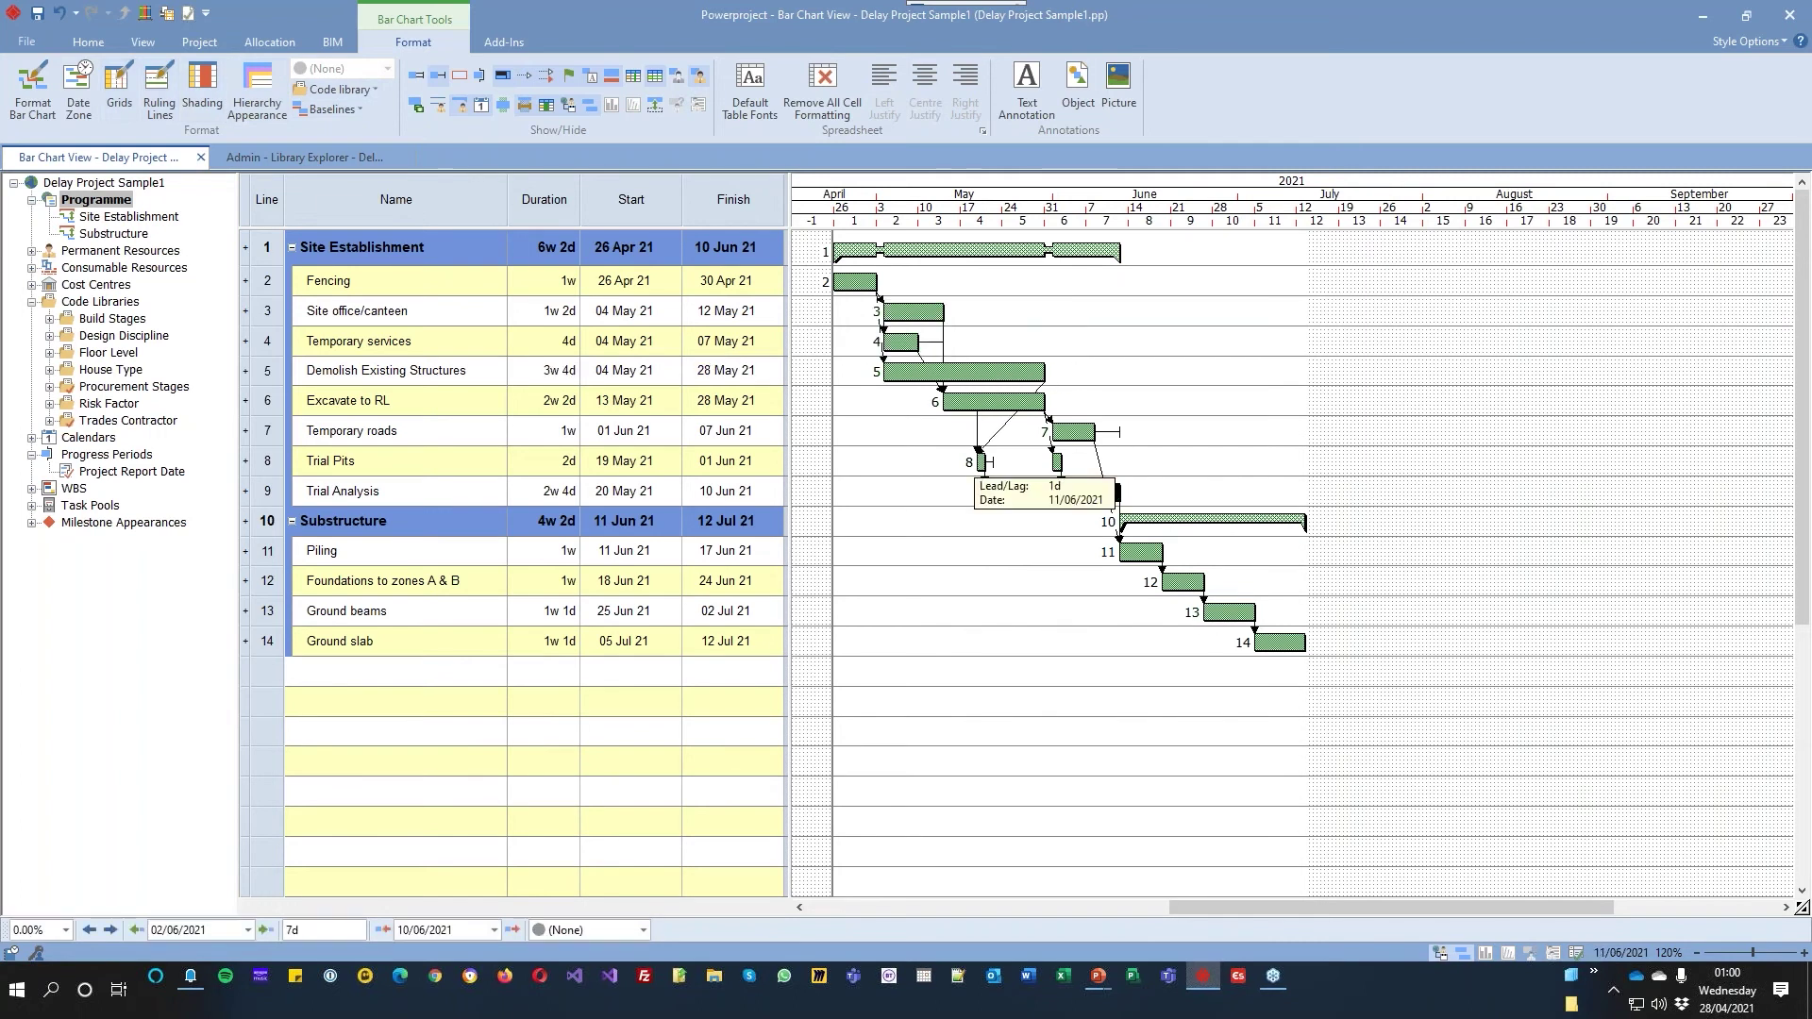
pyautogui.moveTo(1163, 552); pyautogui.dragTo(1280, 552)
pyautogui.click(1476, 390)
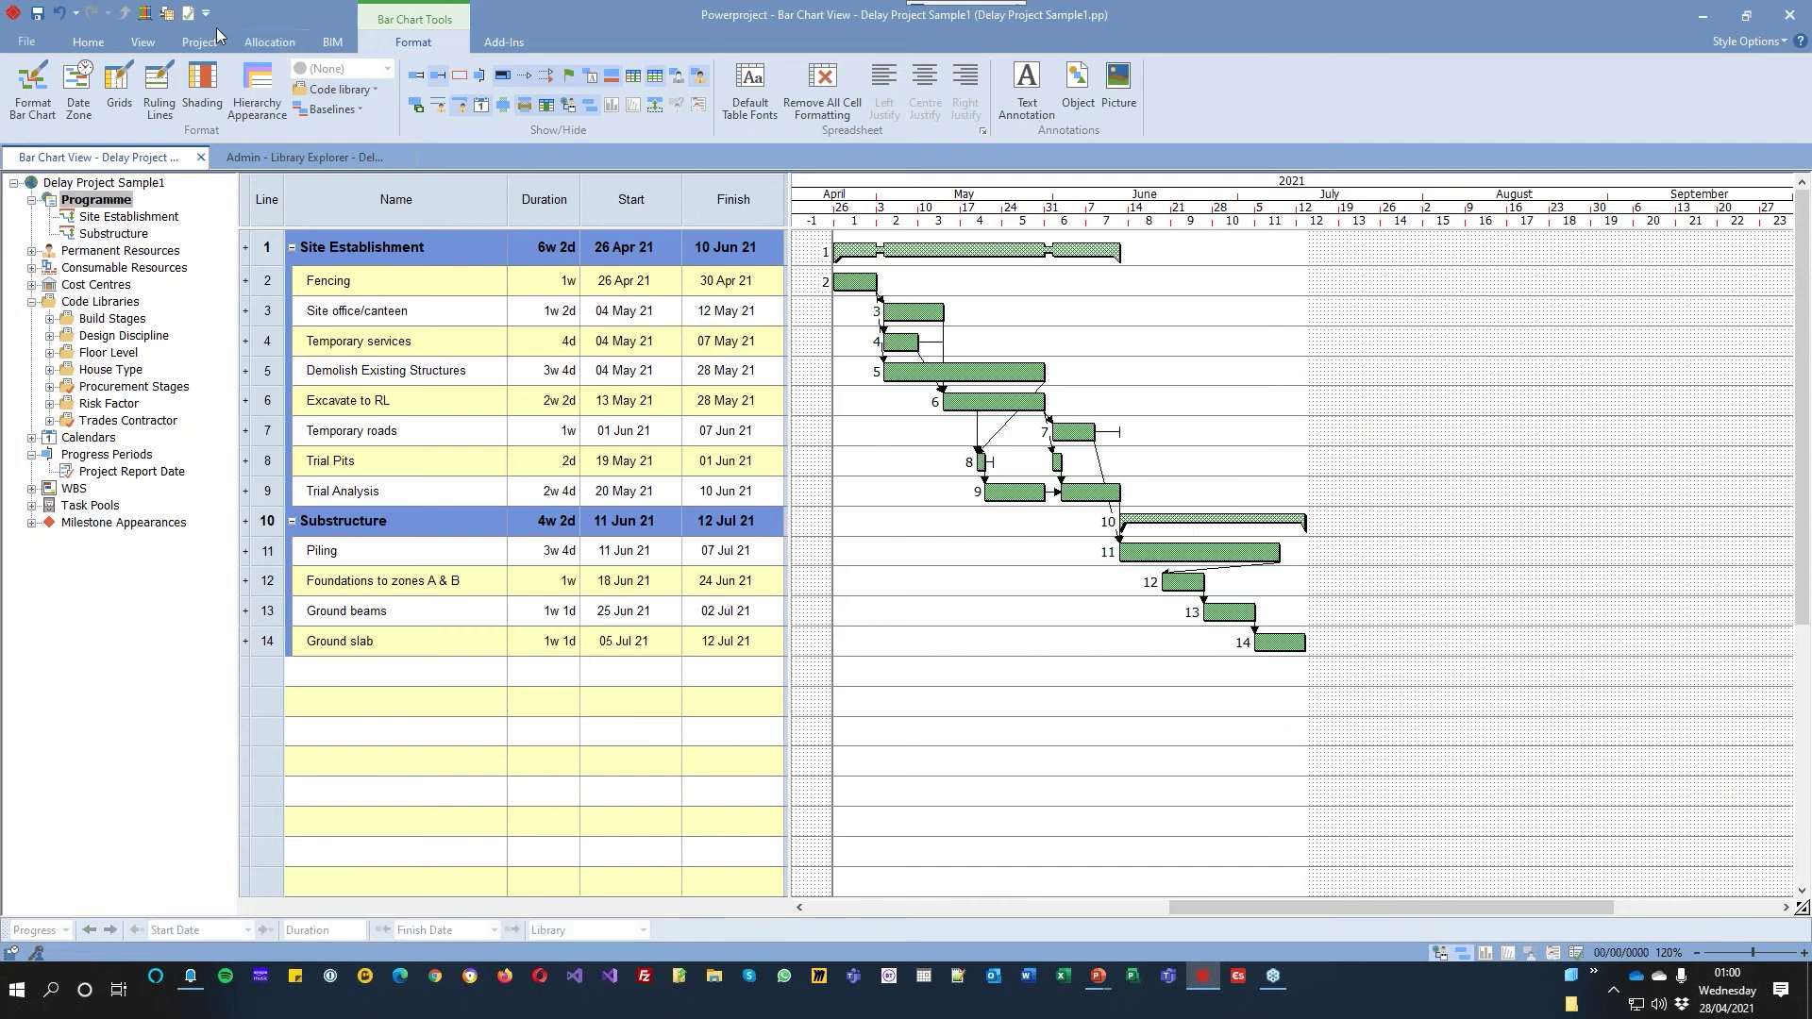
# Reschedule the programme, straightening to the progress entry period with Project Report Date as the recording period
pyautogui.click(88, 42)
pyautogui.click(338, 75)
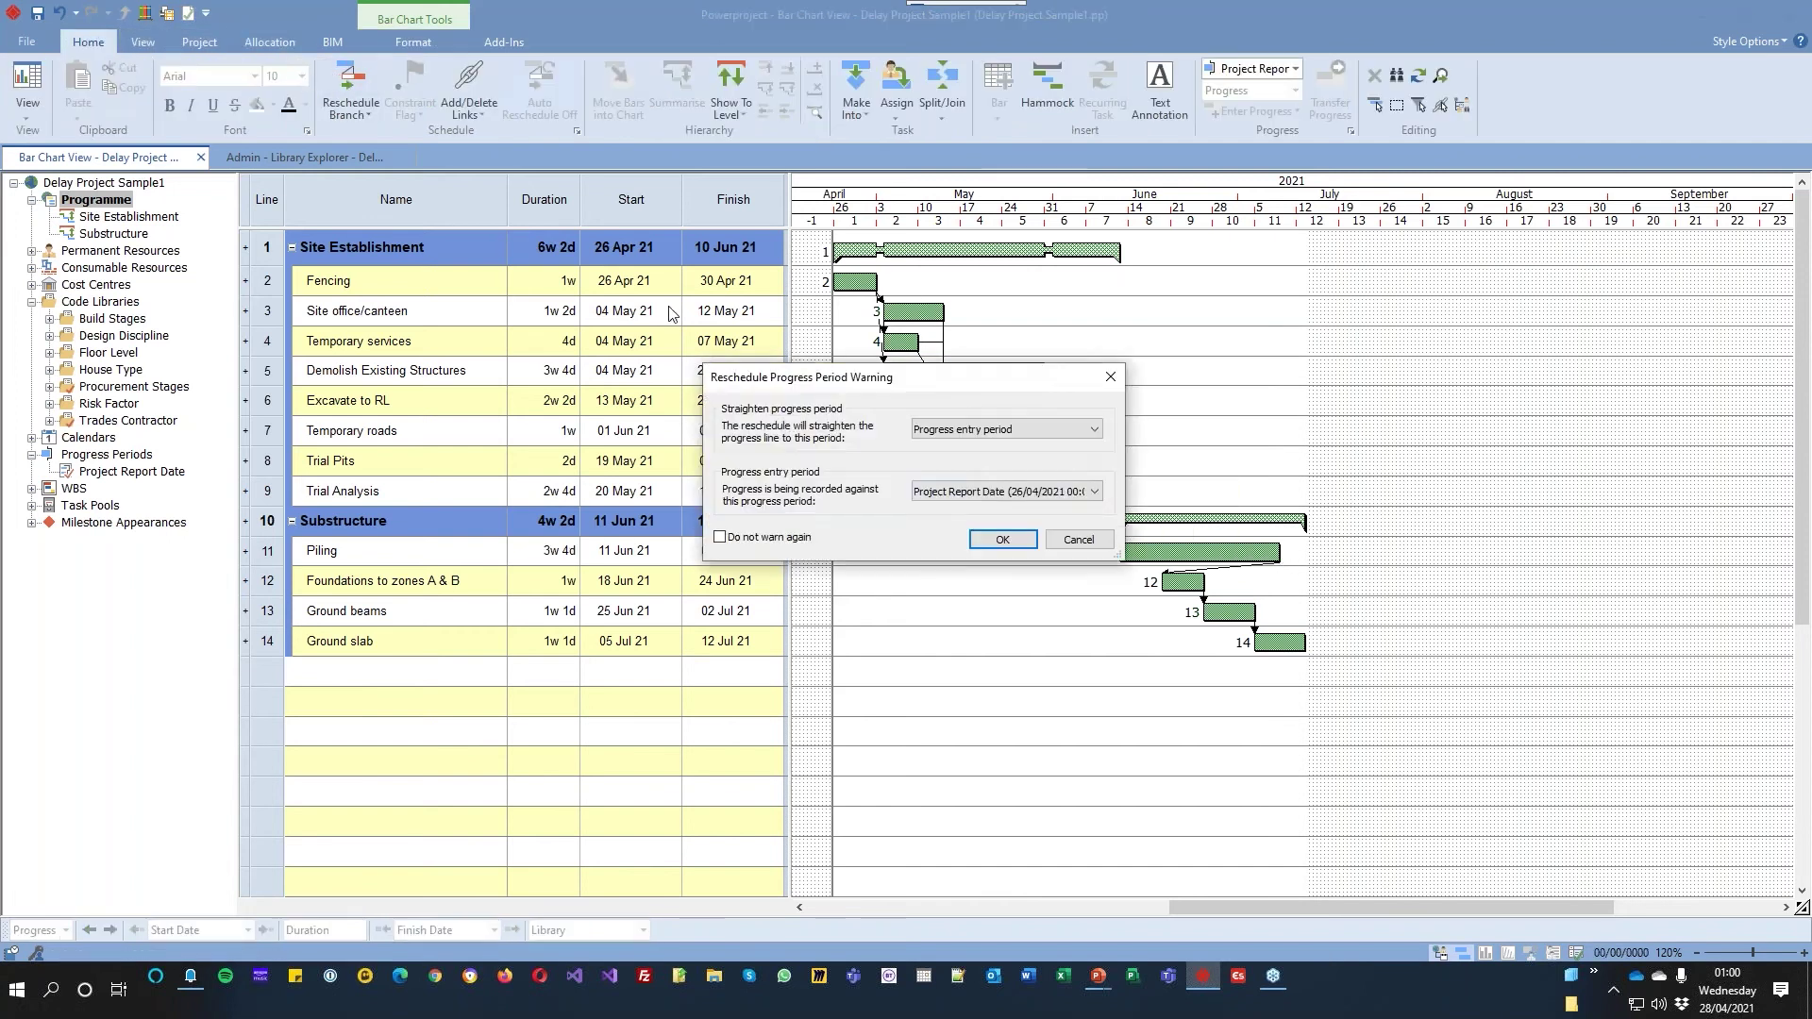
pyautogui.click(991, 542)
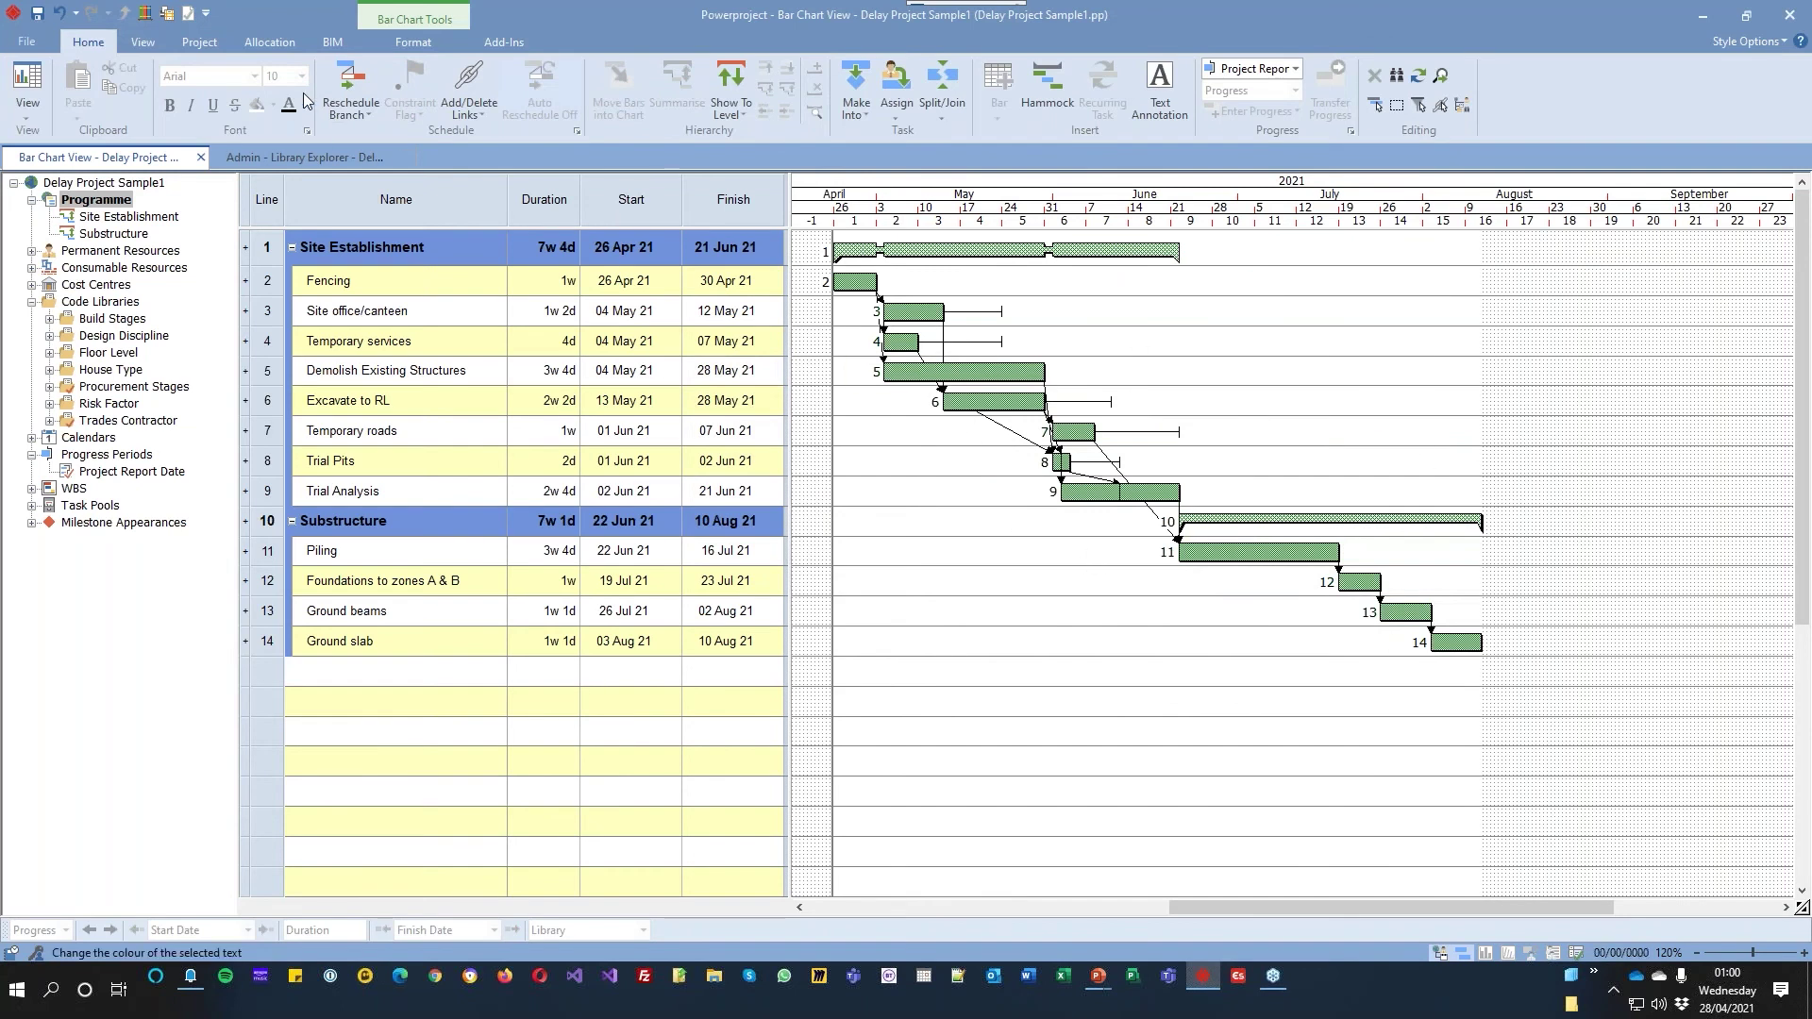
# Show the Contract baseline under the rescheduled bars and compare them down to Ground slab
pyautogui.click(413, 42)
pyautogui.click(332, 109)
pyautogui.click(374, 150)
pyautogui.scroll(-2, 1136, 426)
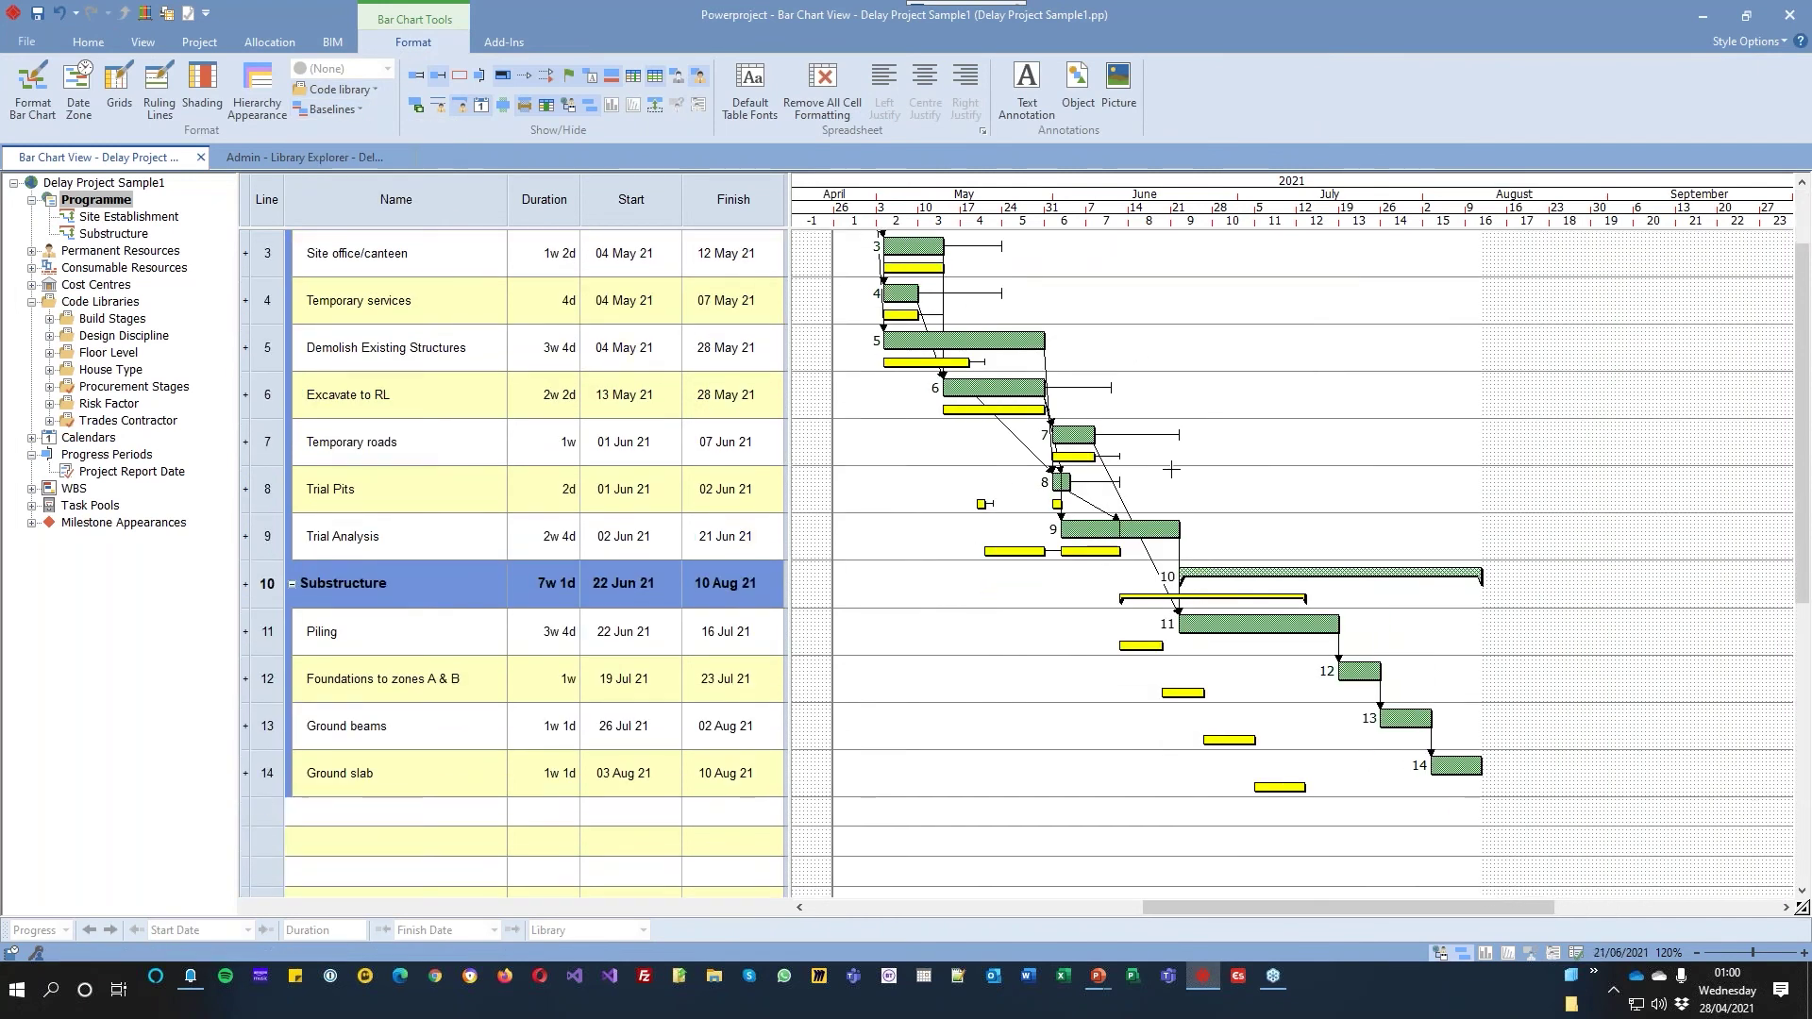
# Make room in the spreadsheet and add a Start variance date column after Finish
pyautogui.moveTo(785, 186); pyautogui.dragTo(1073, 186)
pyautogui.rightClick(803, 187)
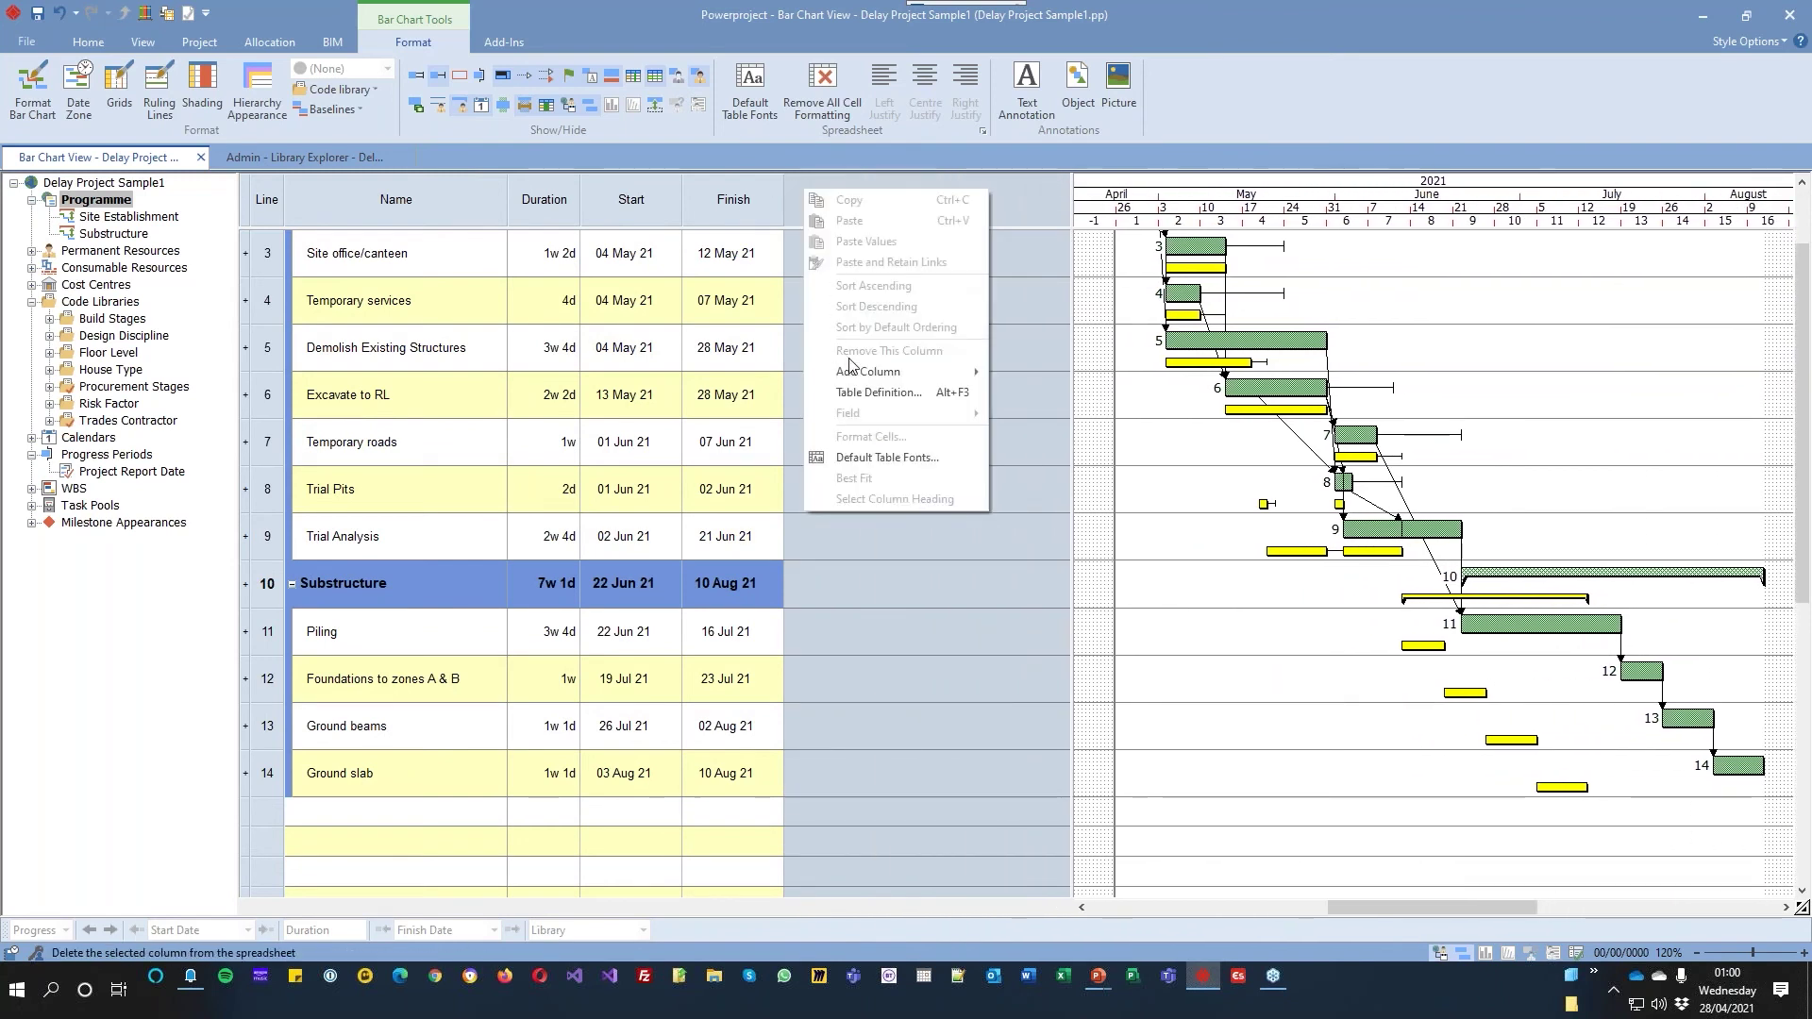
pyautogui.moveTo(854, 370)
pyautogui.moveTo(1038, 396)
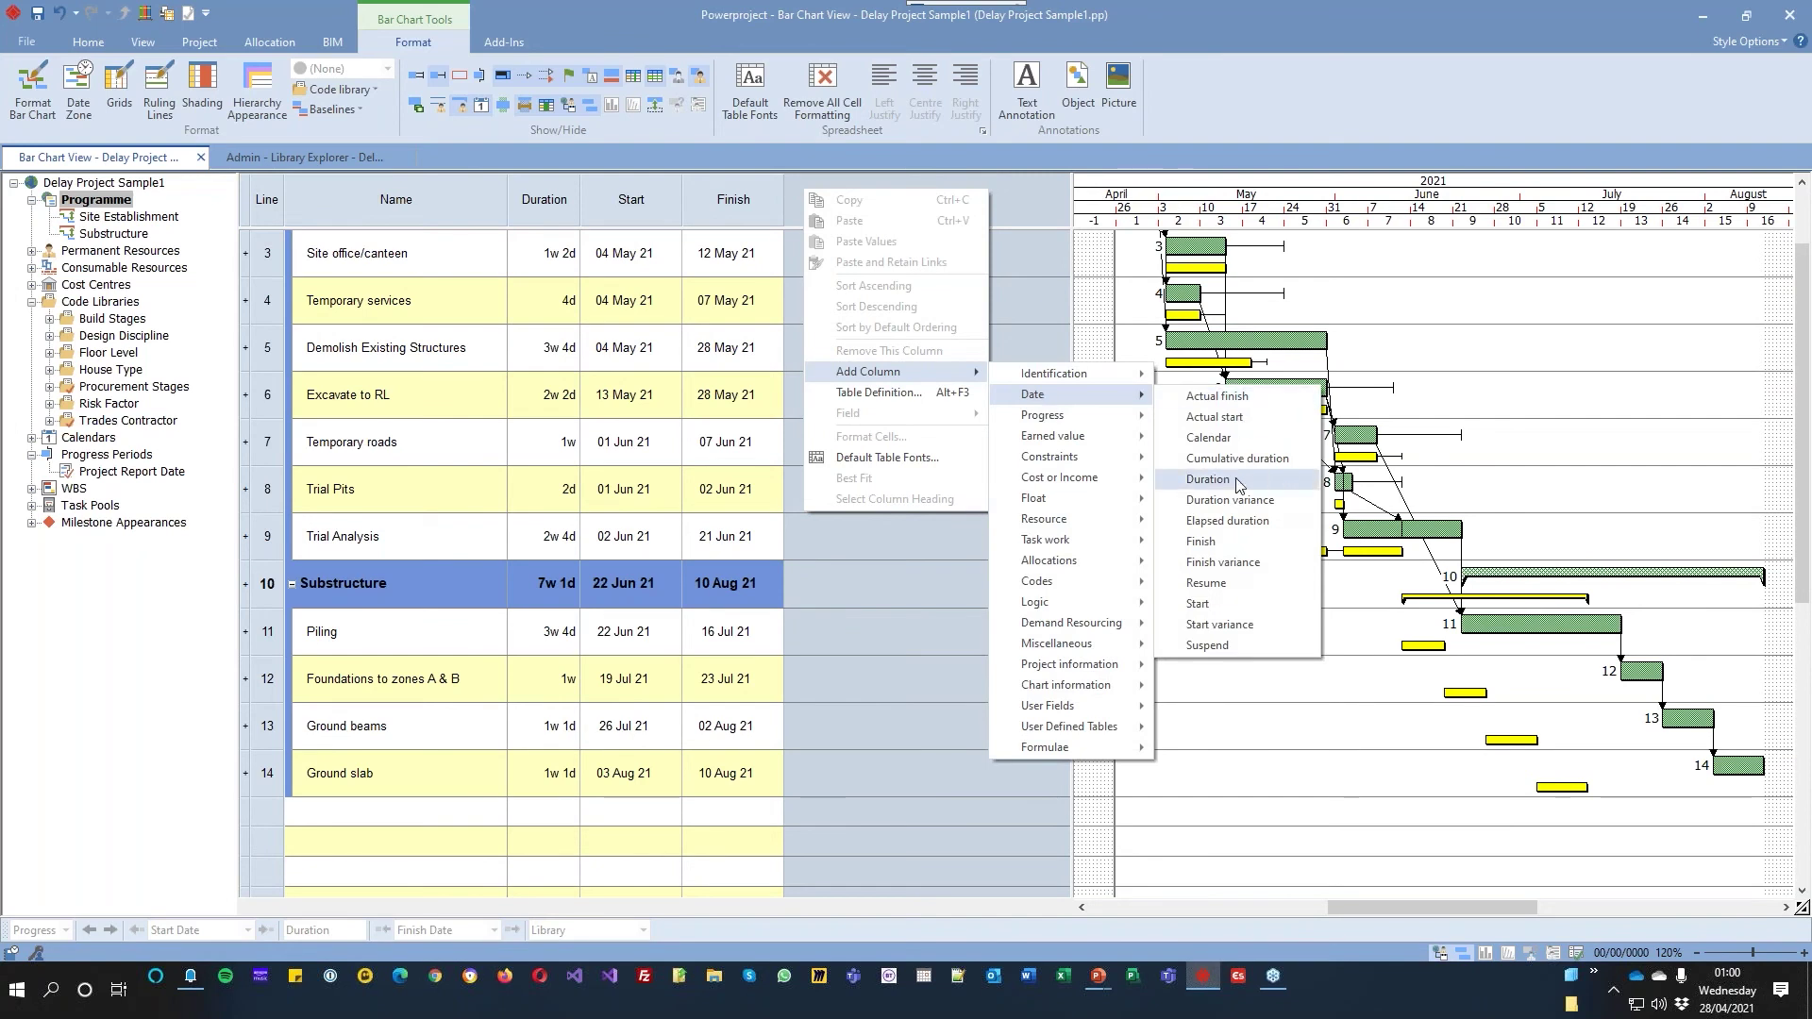
pyautogui.click(1236, 624)
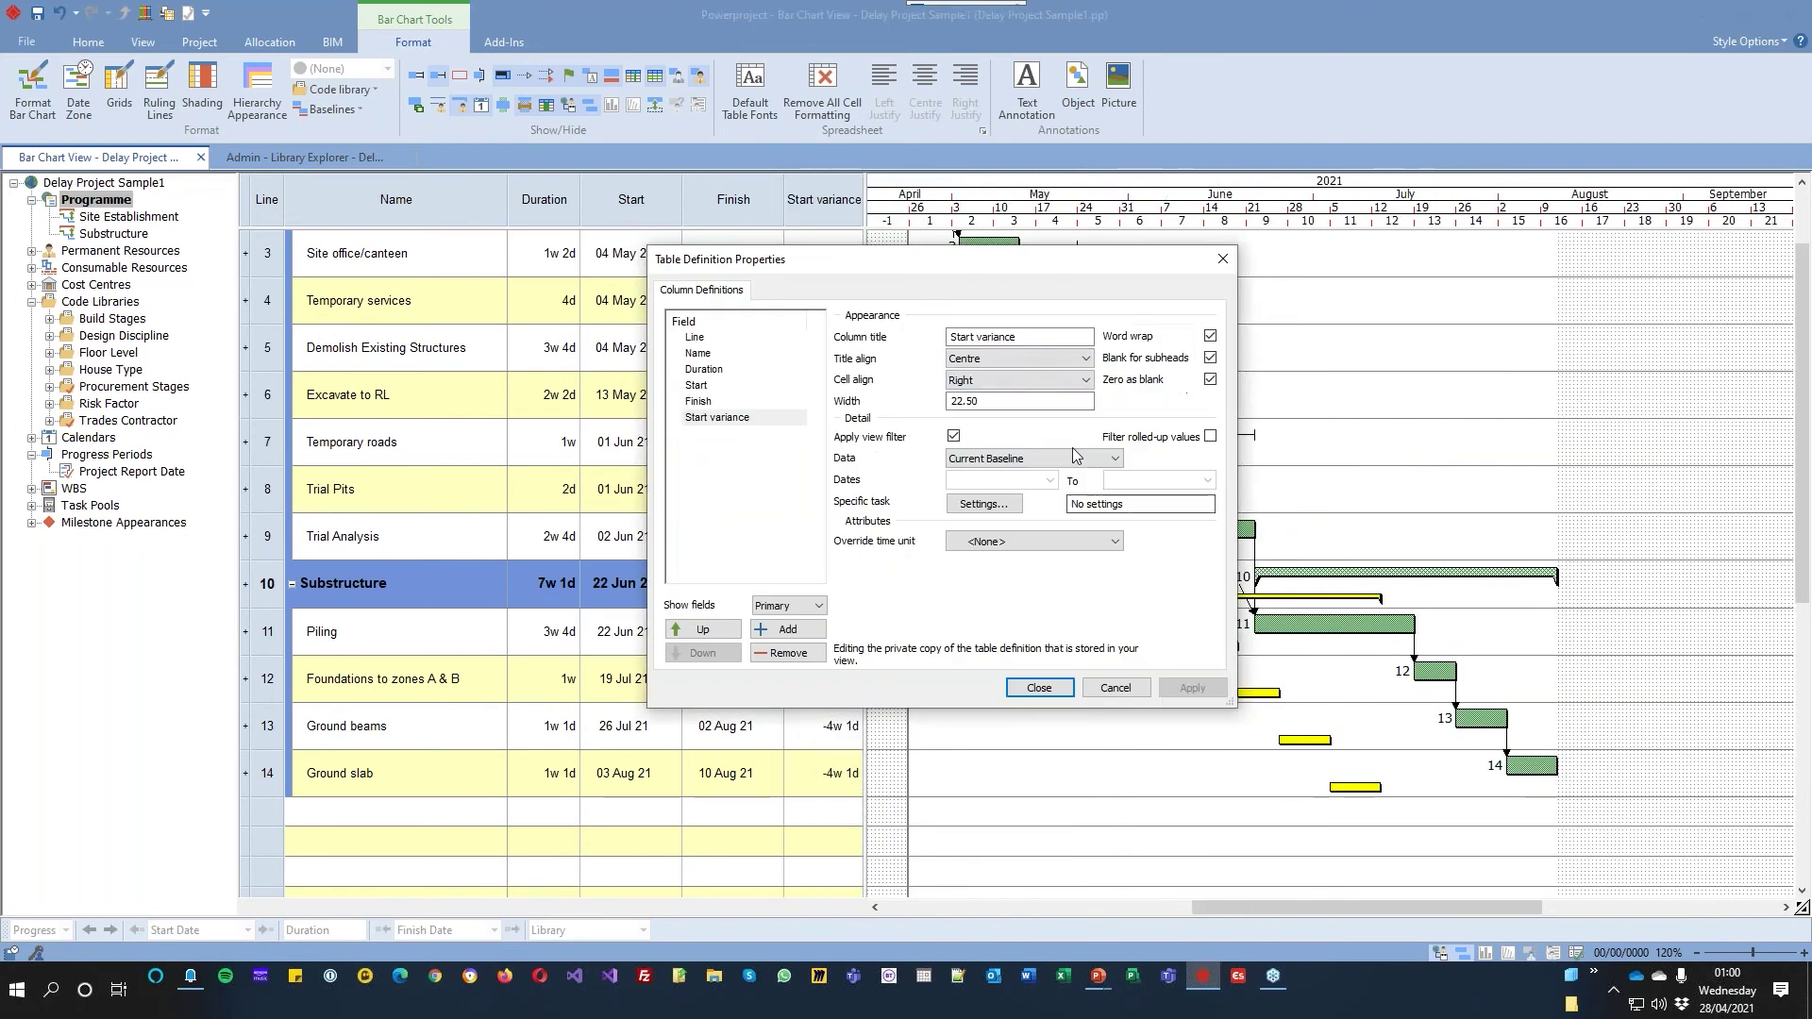
# Add a Duration variance field after Start variance in the table definition
pyautogui.click(788, 628)
pyautogui.click(729, 435)
pyautogui.click(730, 435)
pyautogui.click(699, 469)
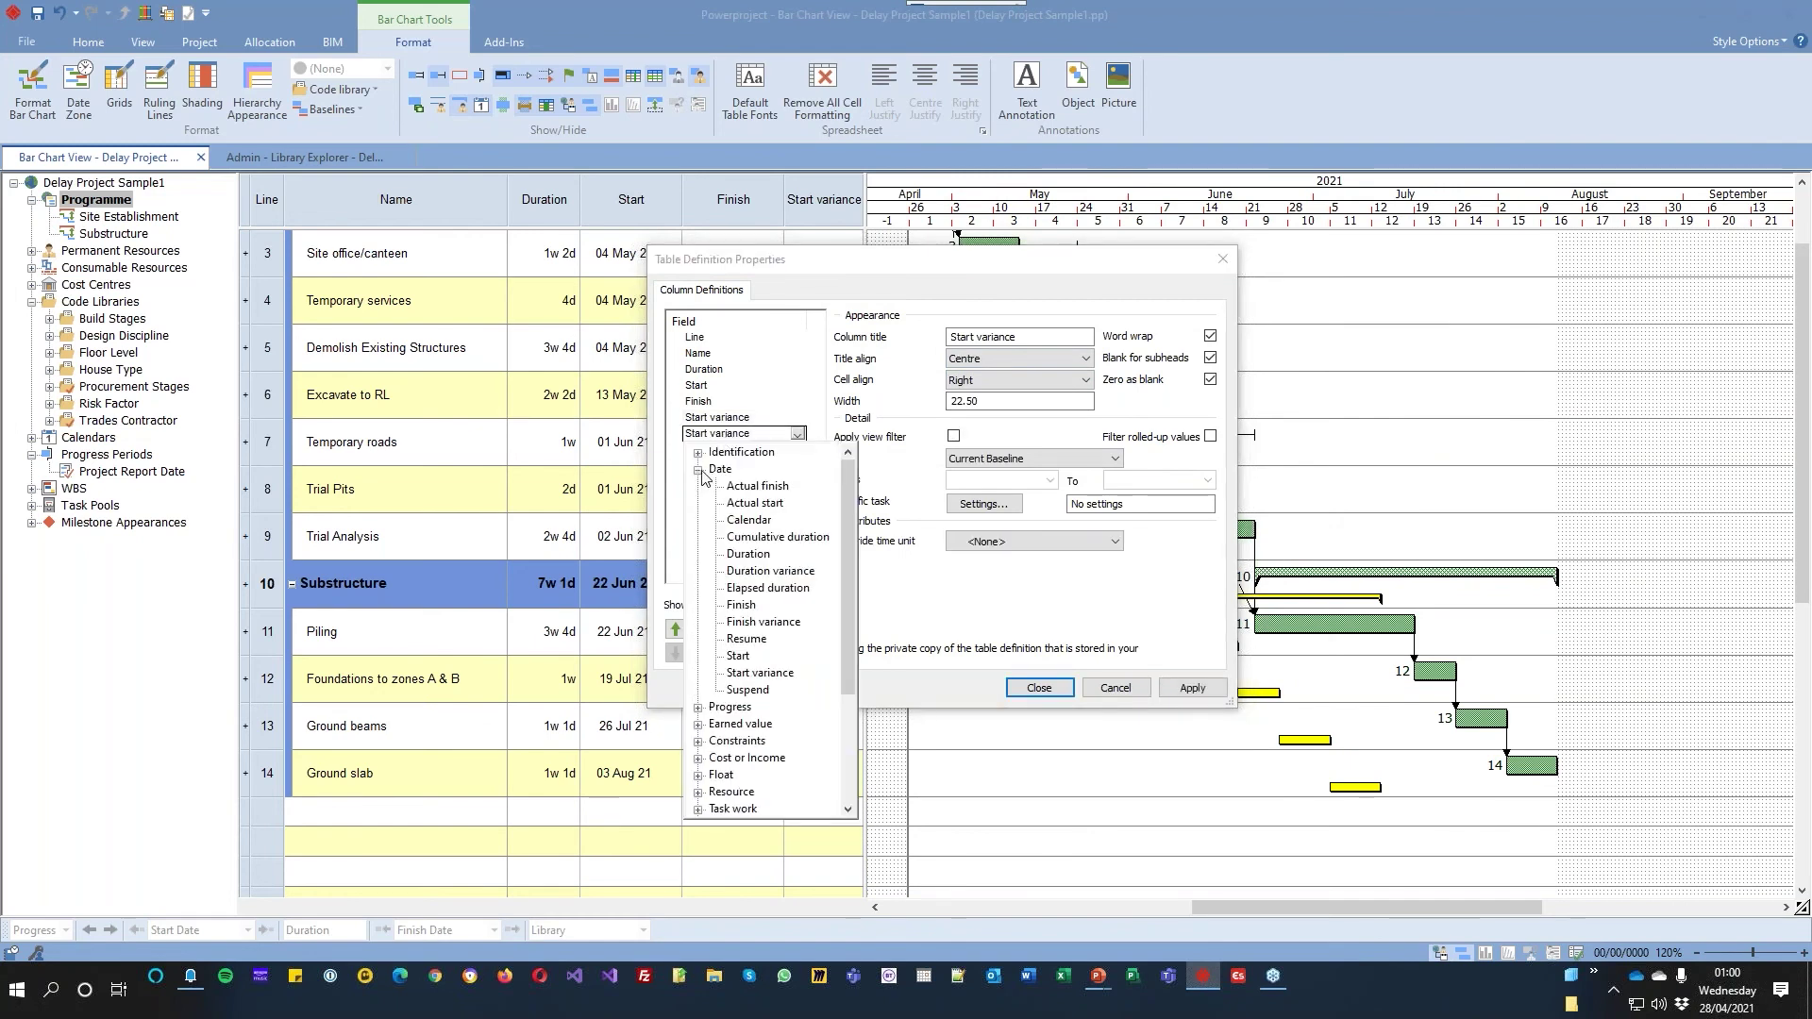
pyautogui.click(770, 571)
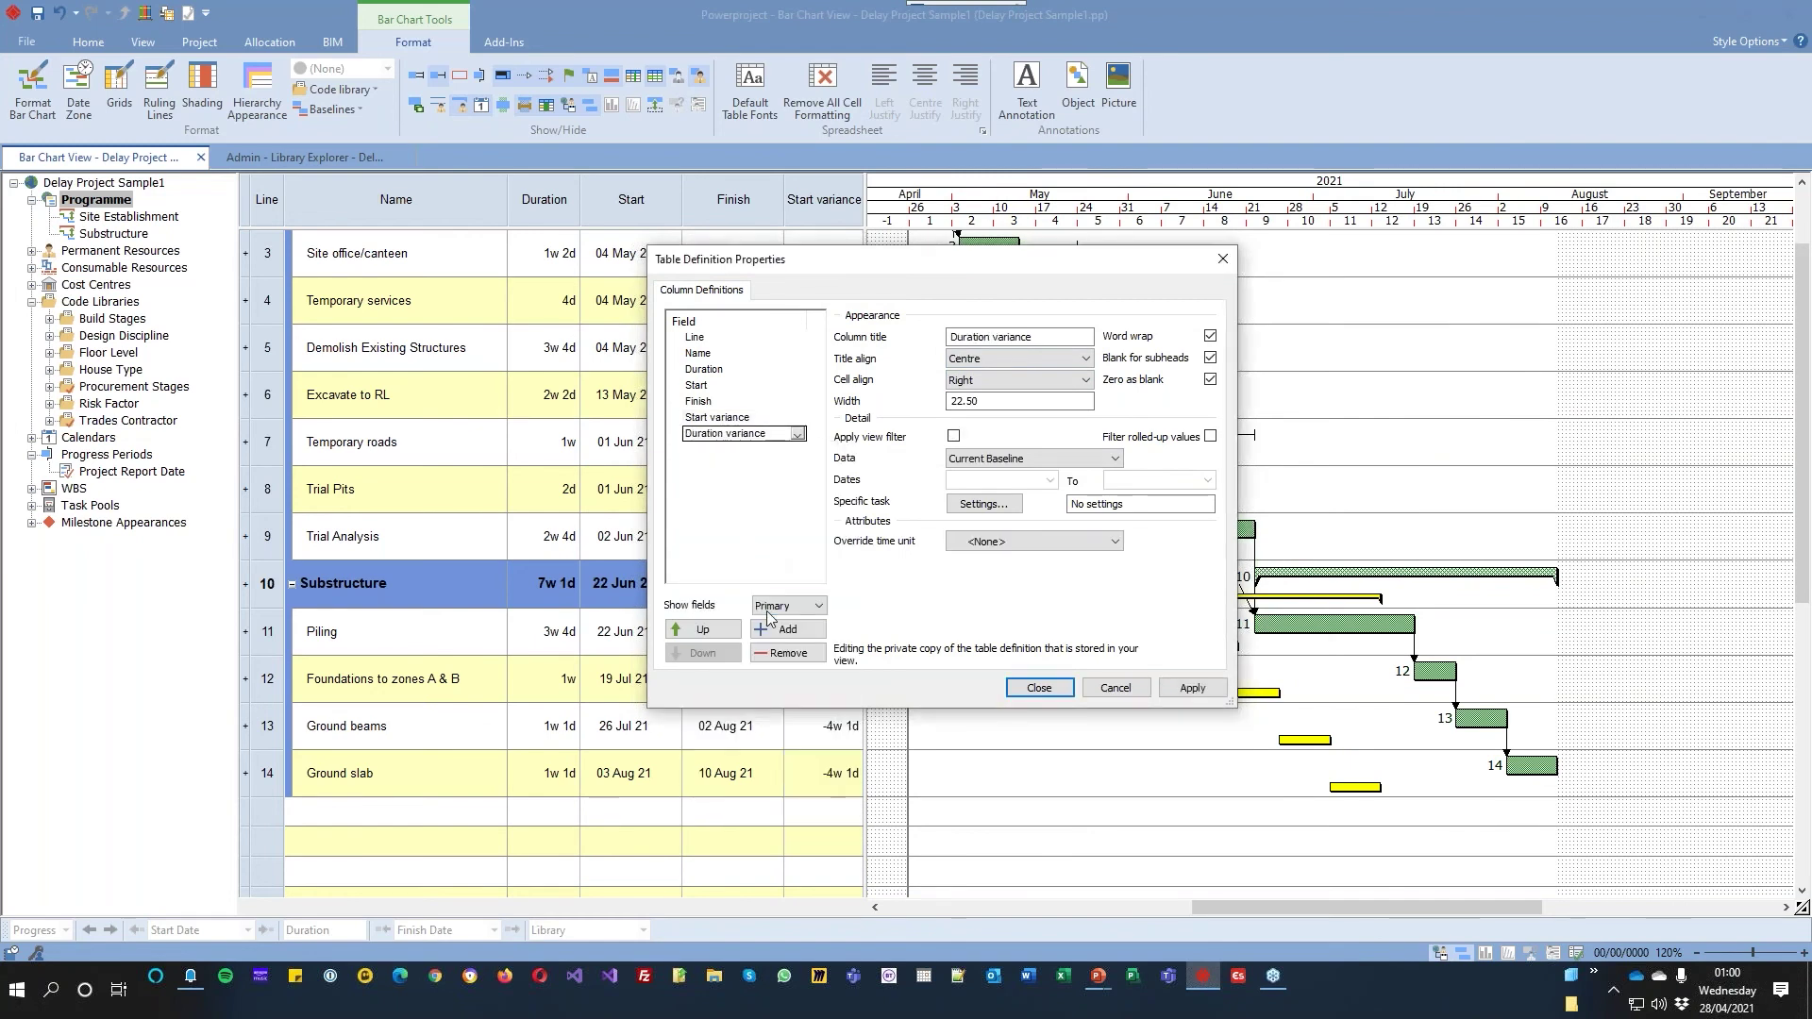
# Add a Finish variance field after Duration variance and apply the table definition
pyautogui.click(780, 629)
pyautogui.click(736, 449)
pyautogui.click(736, 449)
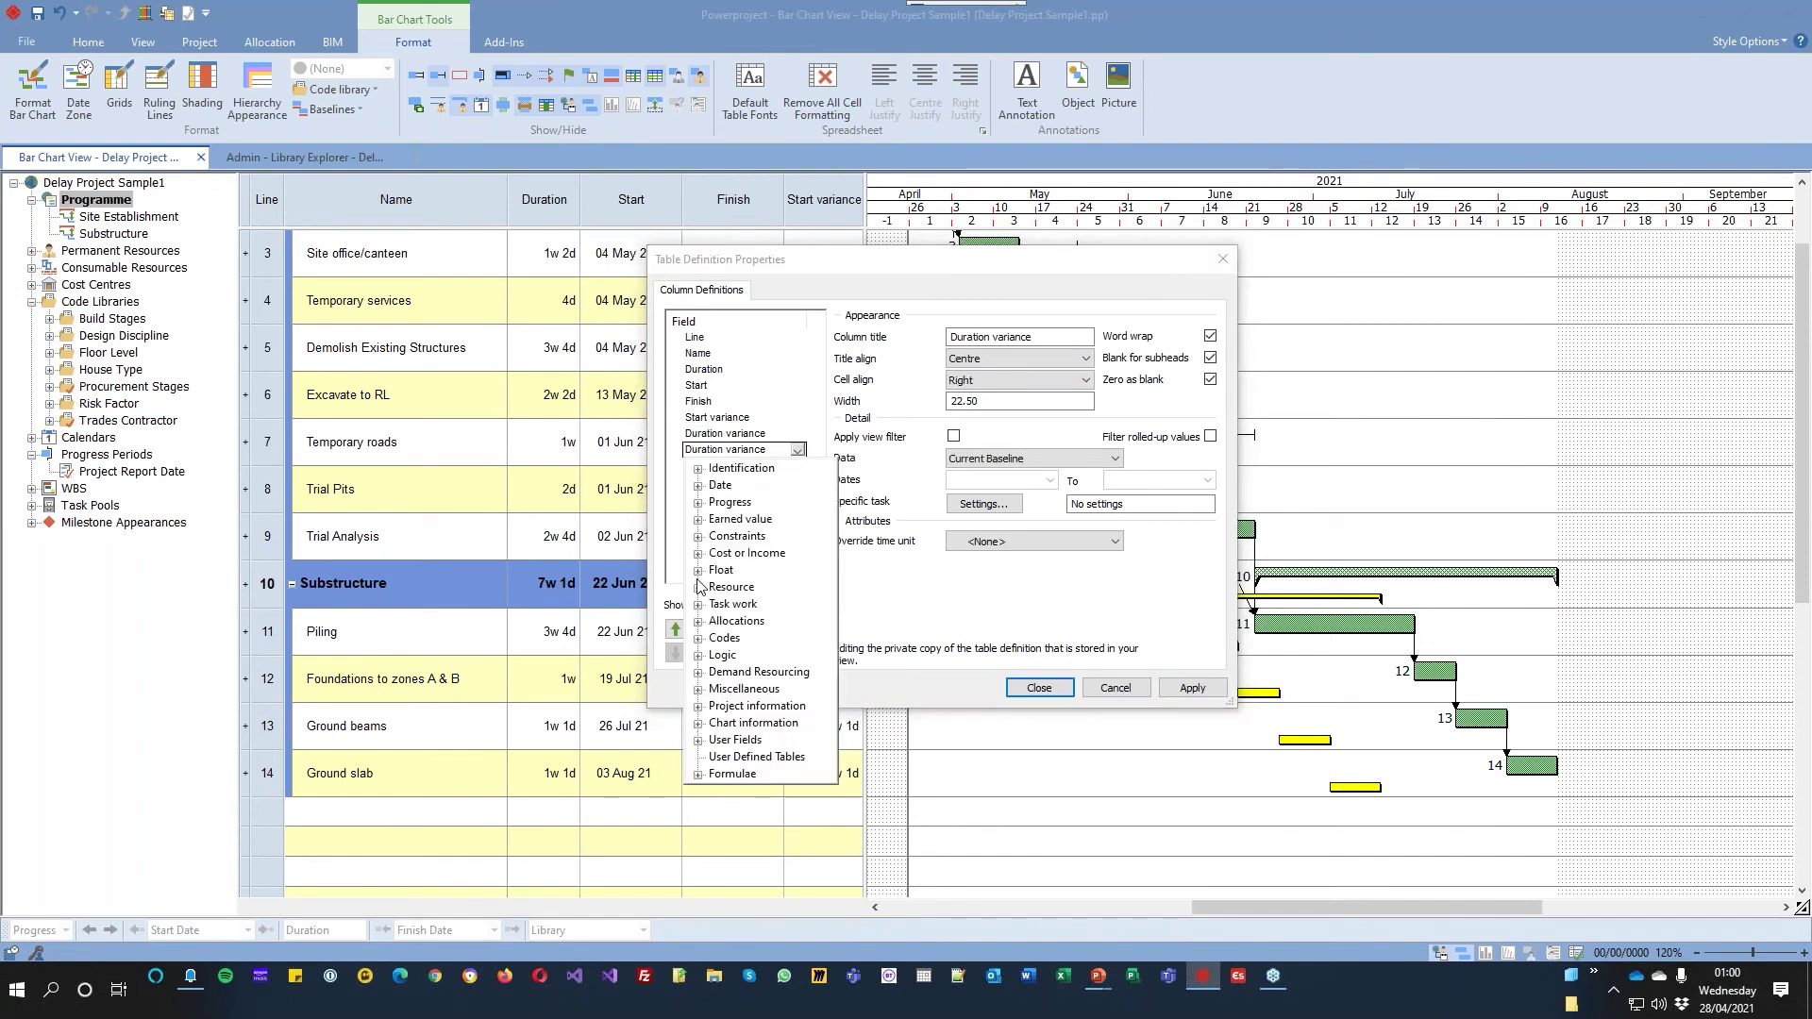
pyautogui.click(698, 485)
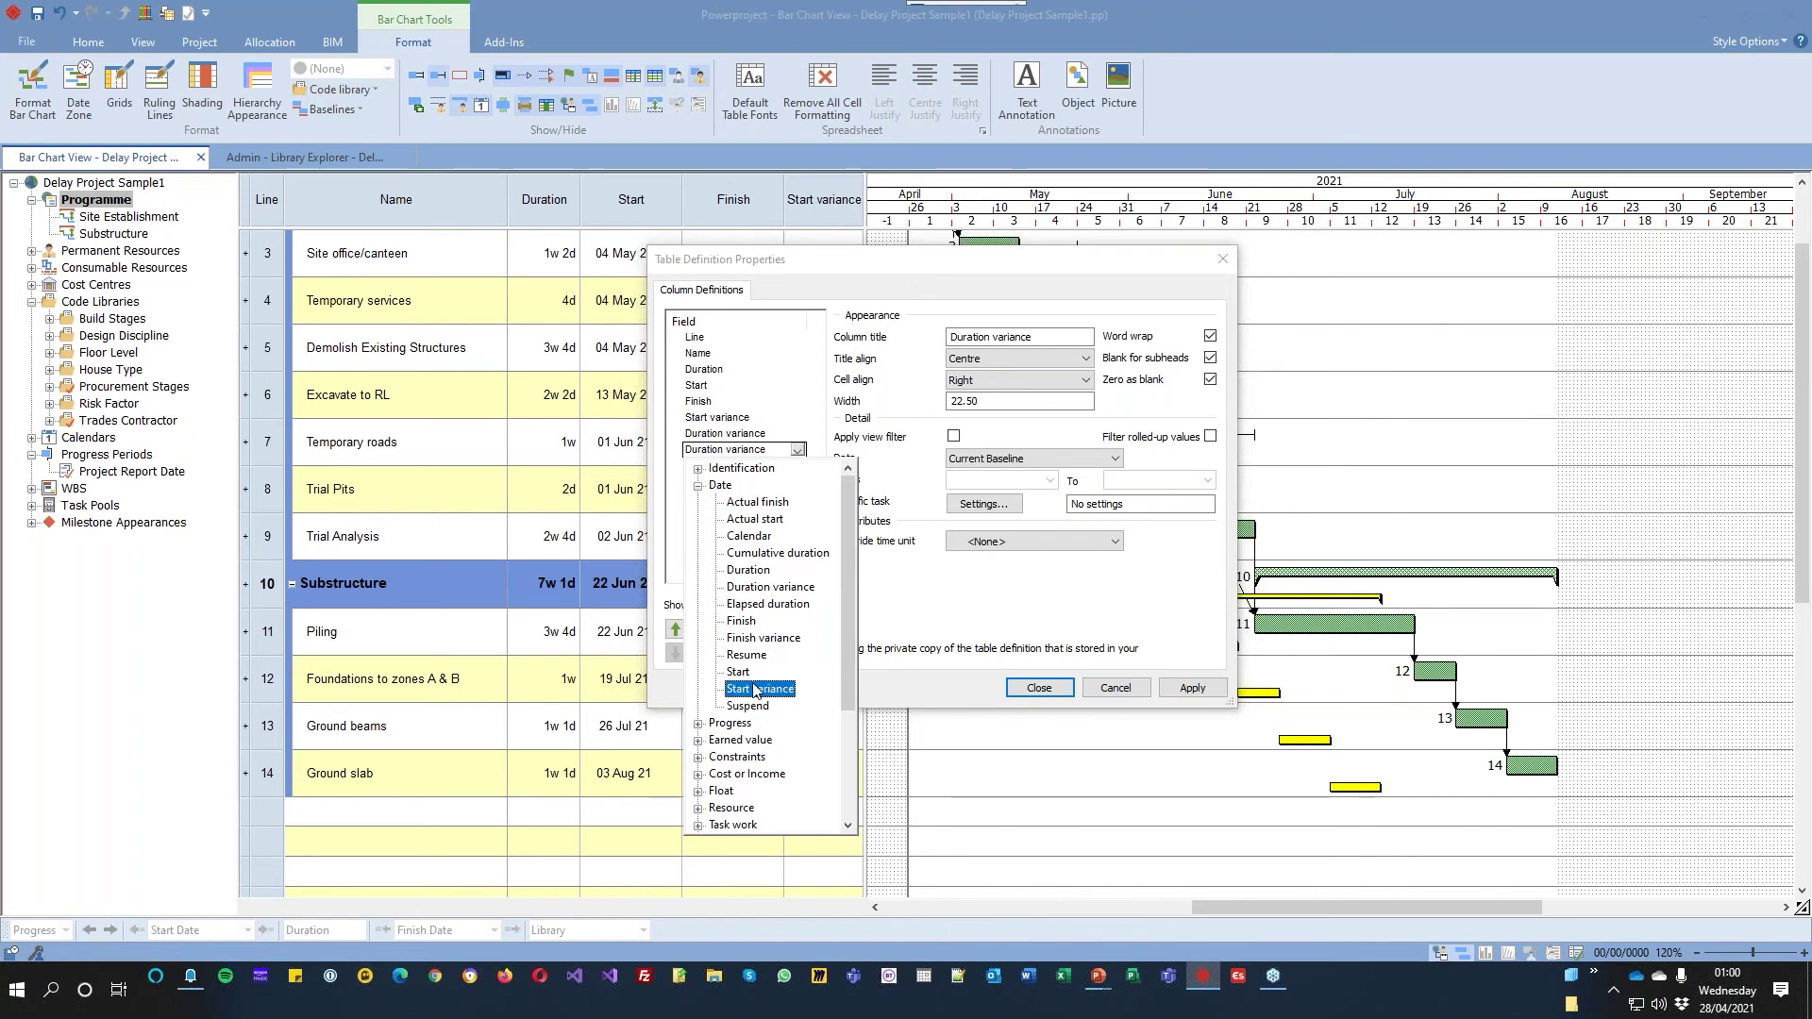
pyautogui.click(764, 637)
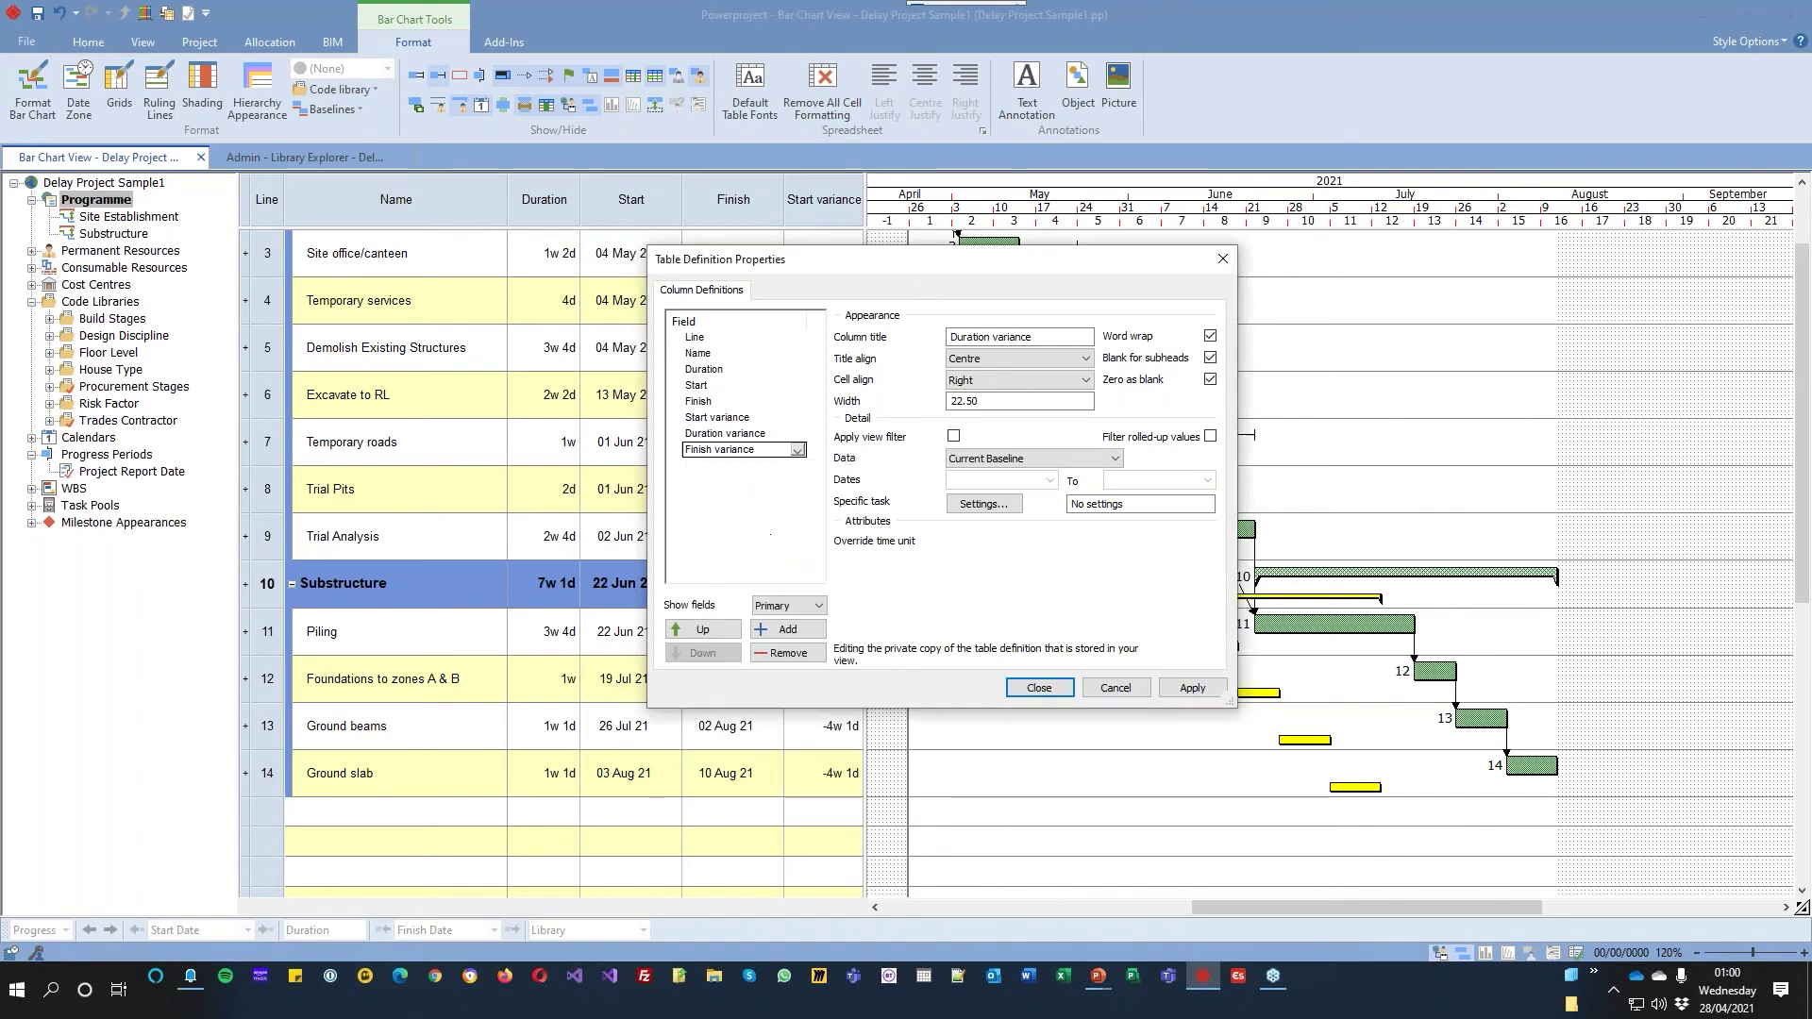
pyautogui.click(1189, 690)
pyautogui.click(1034, 688)
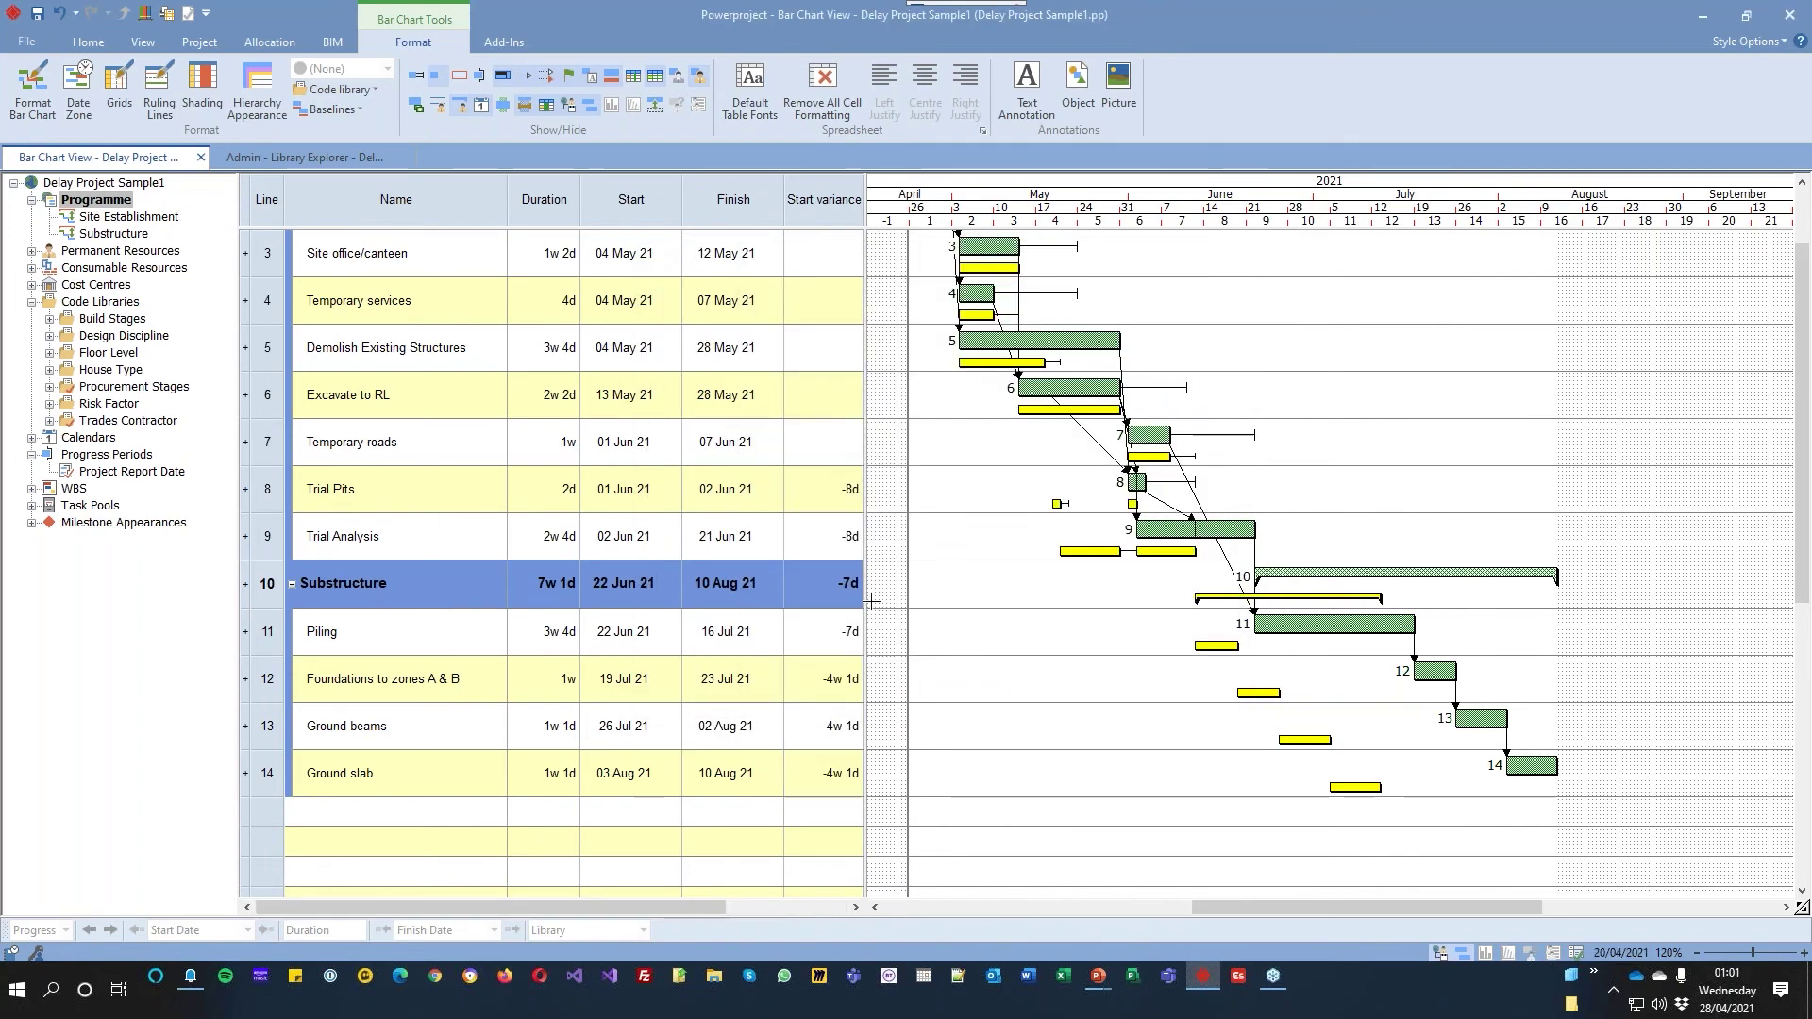
# Widen the spreadsheet to show all three variance columns and hide the bar chart
pyautogui.moveTo(870, 607); pyautogui.dragTo(1029, 611)
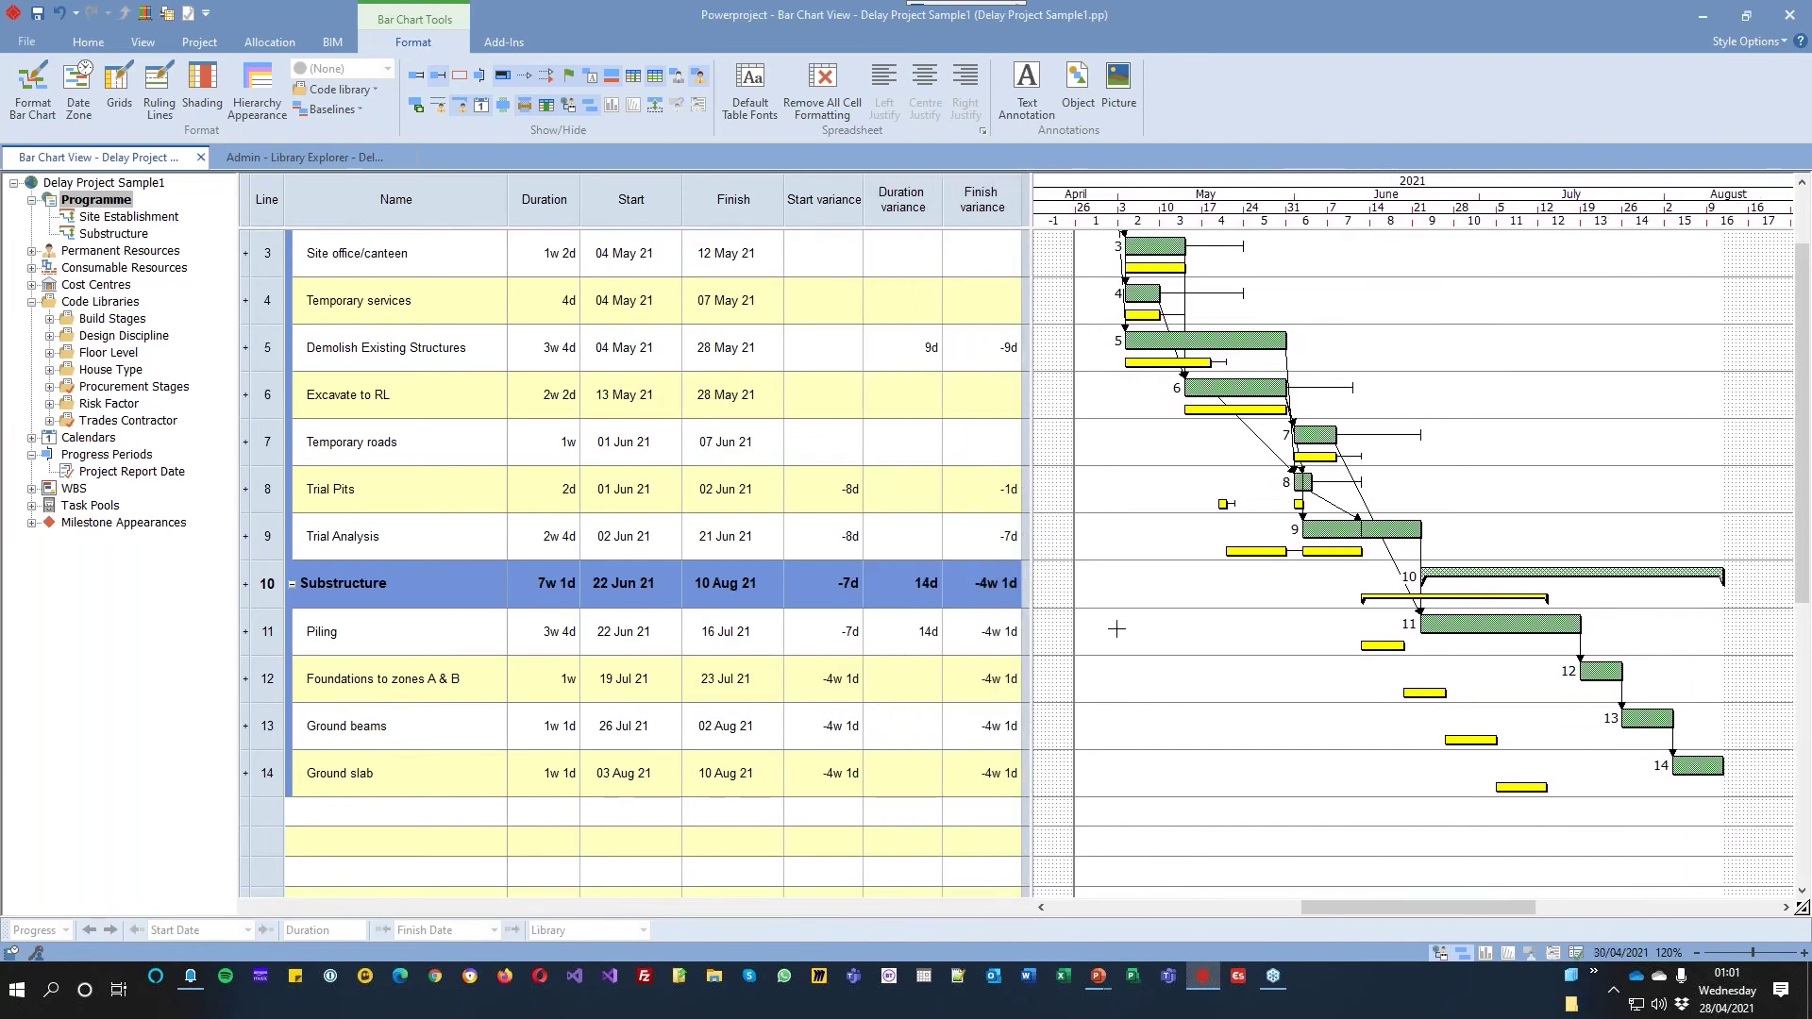
pyautogui.click(1453, 958)
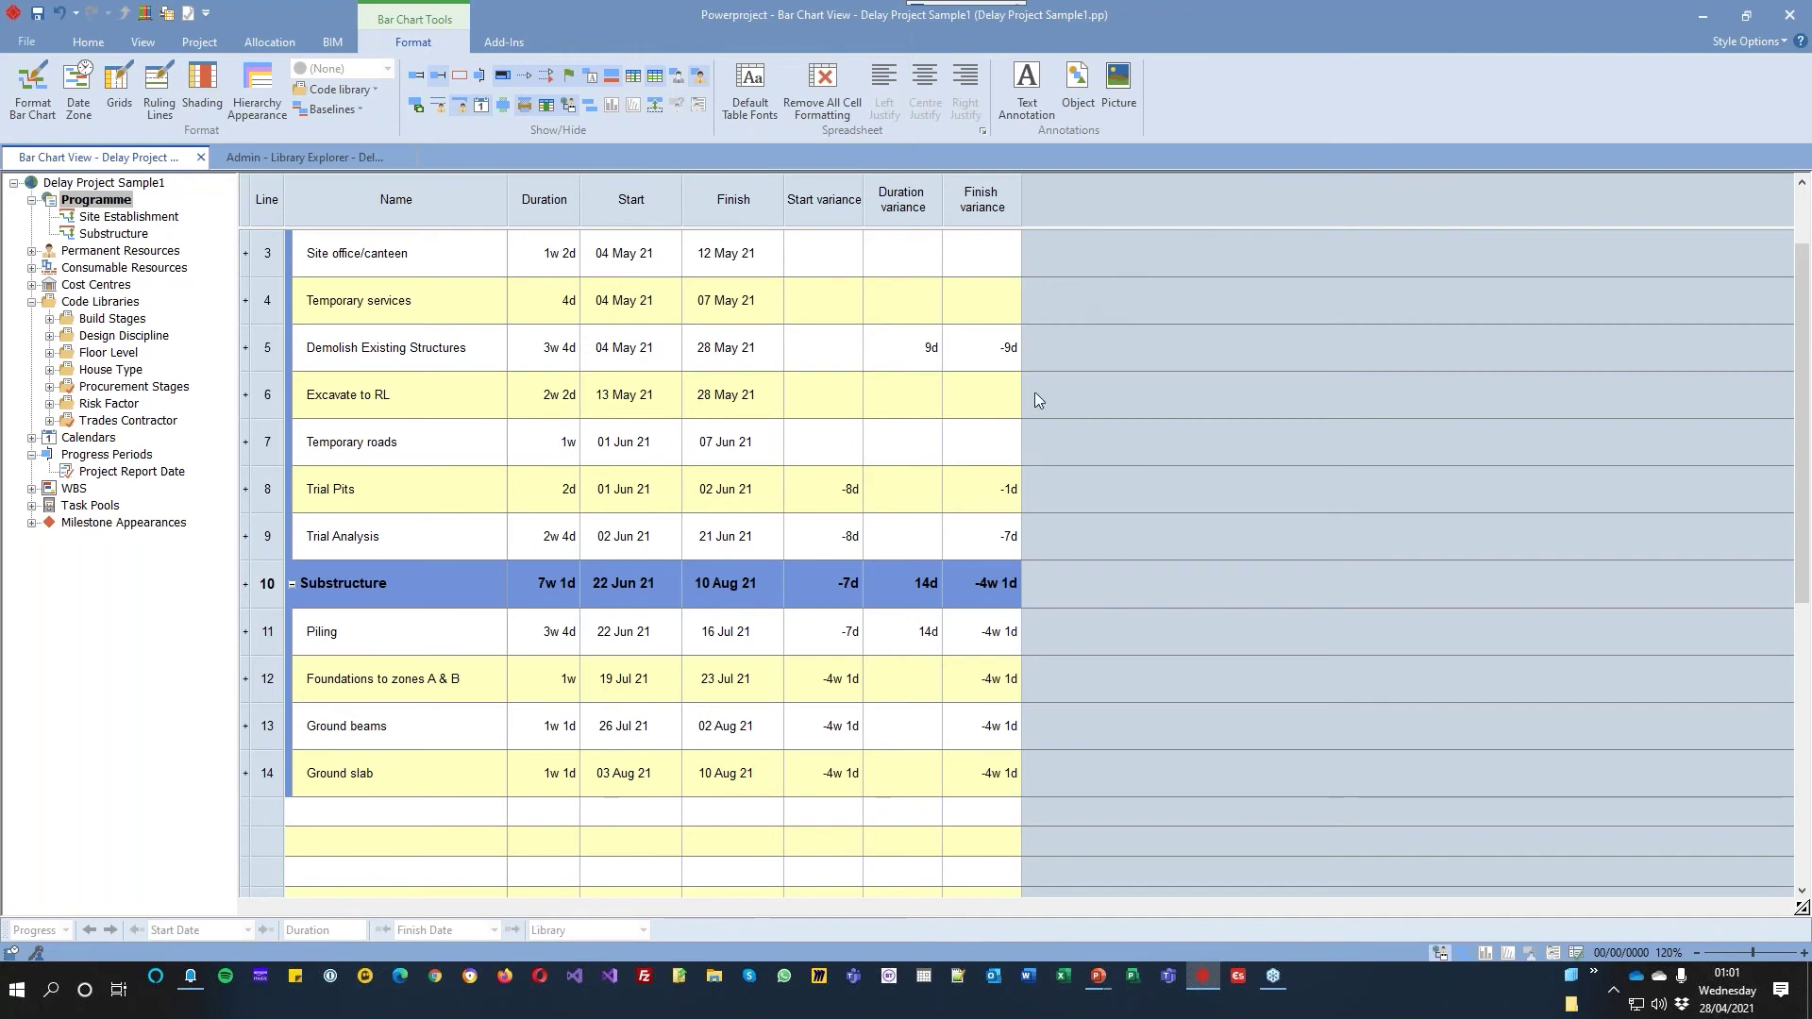
pyautogui.moveTo(846, 195); pyautogui.dragTo(953, 201)
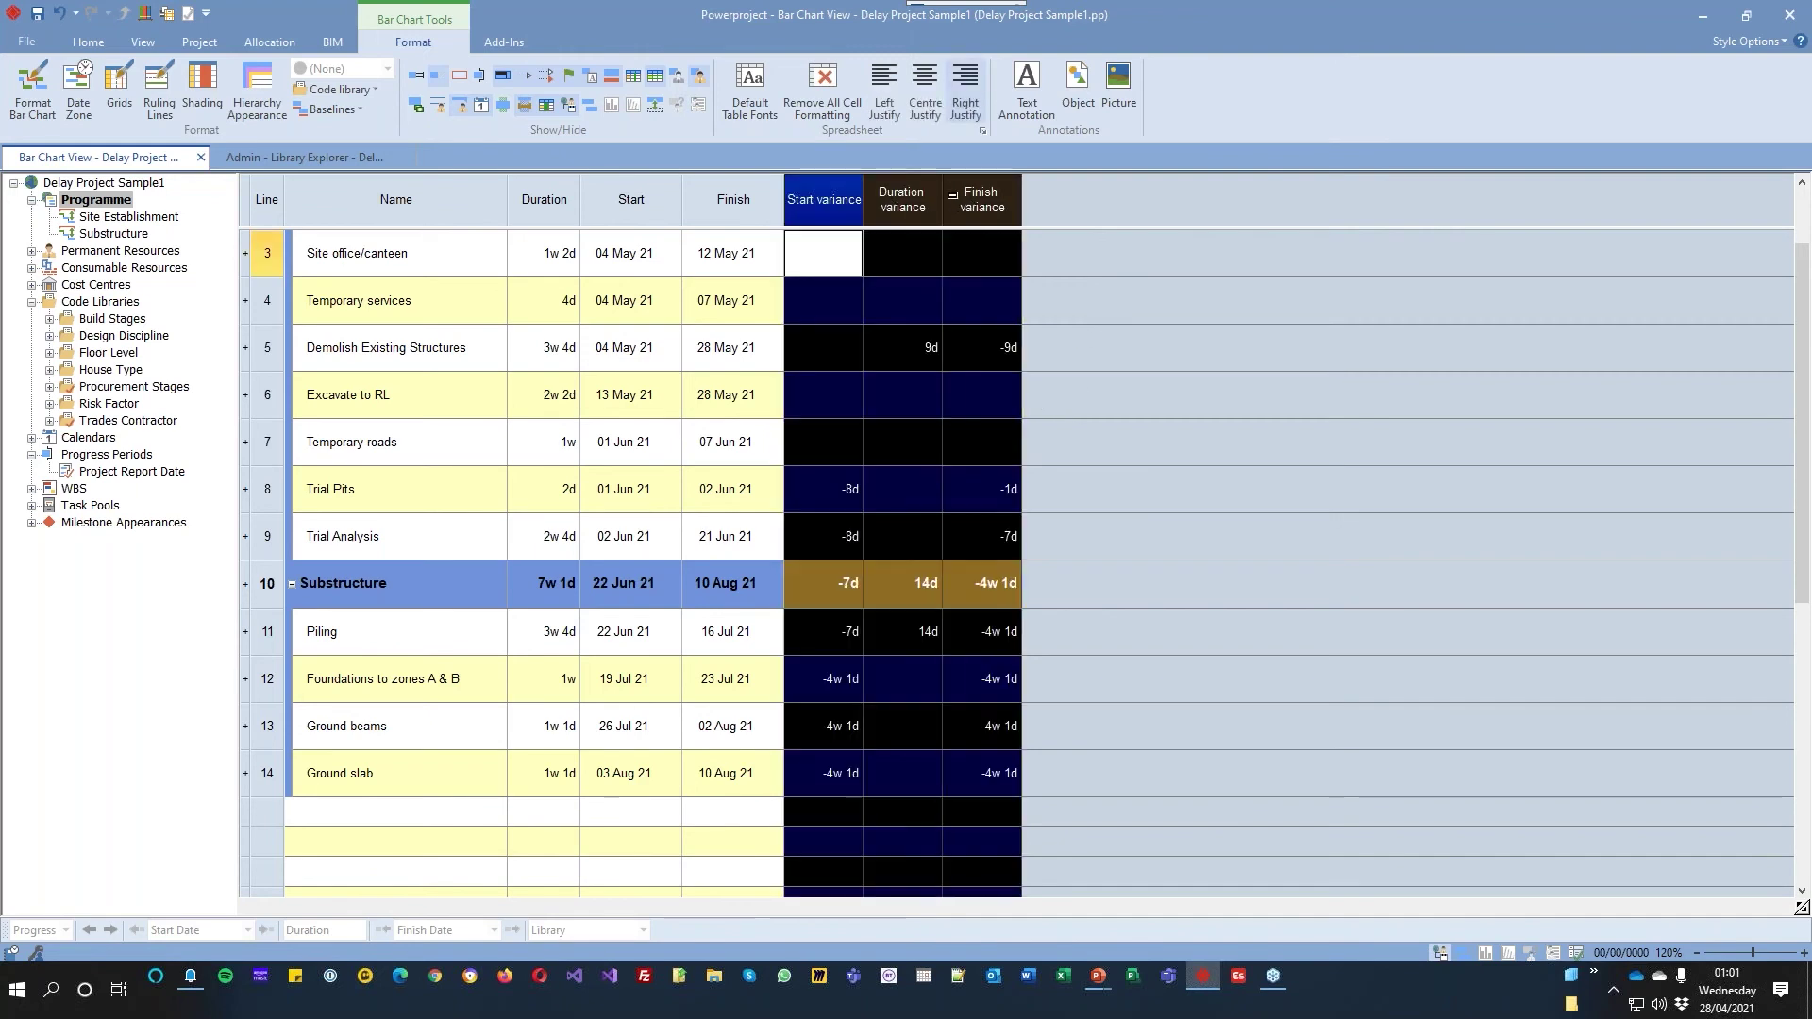
pyautogui.click(1009, 272)
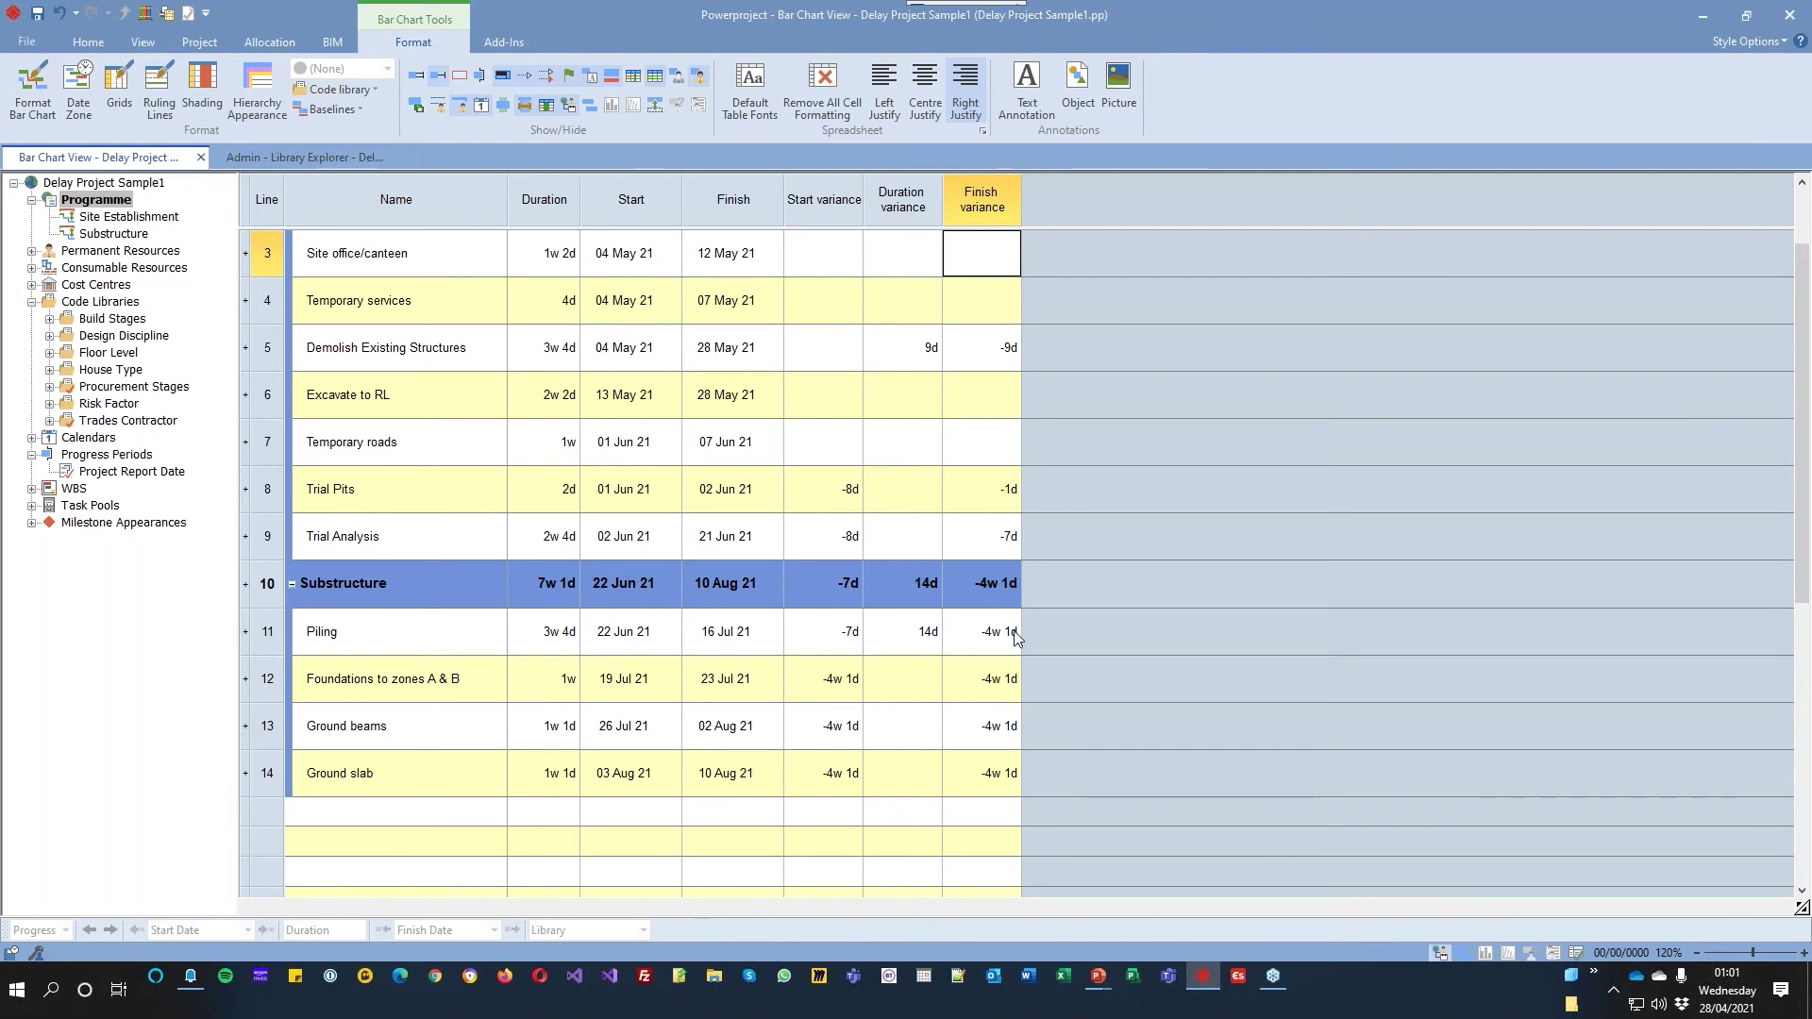
# Format the Start, Duration and Finish variance columns as durations in days, using Decimal (4d, 4.4w) format with 0 decimal places
pyautogui.moveTo(830, 199); pyautogui.dragTo(986, 194)
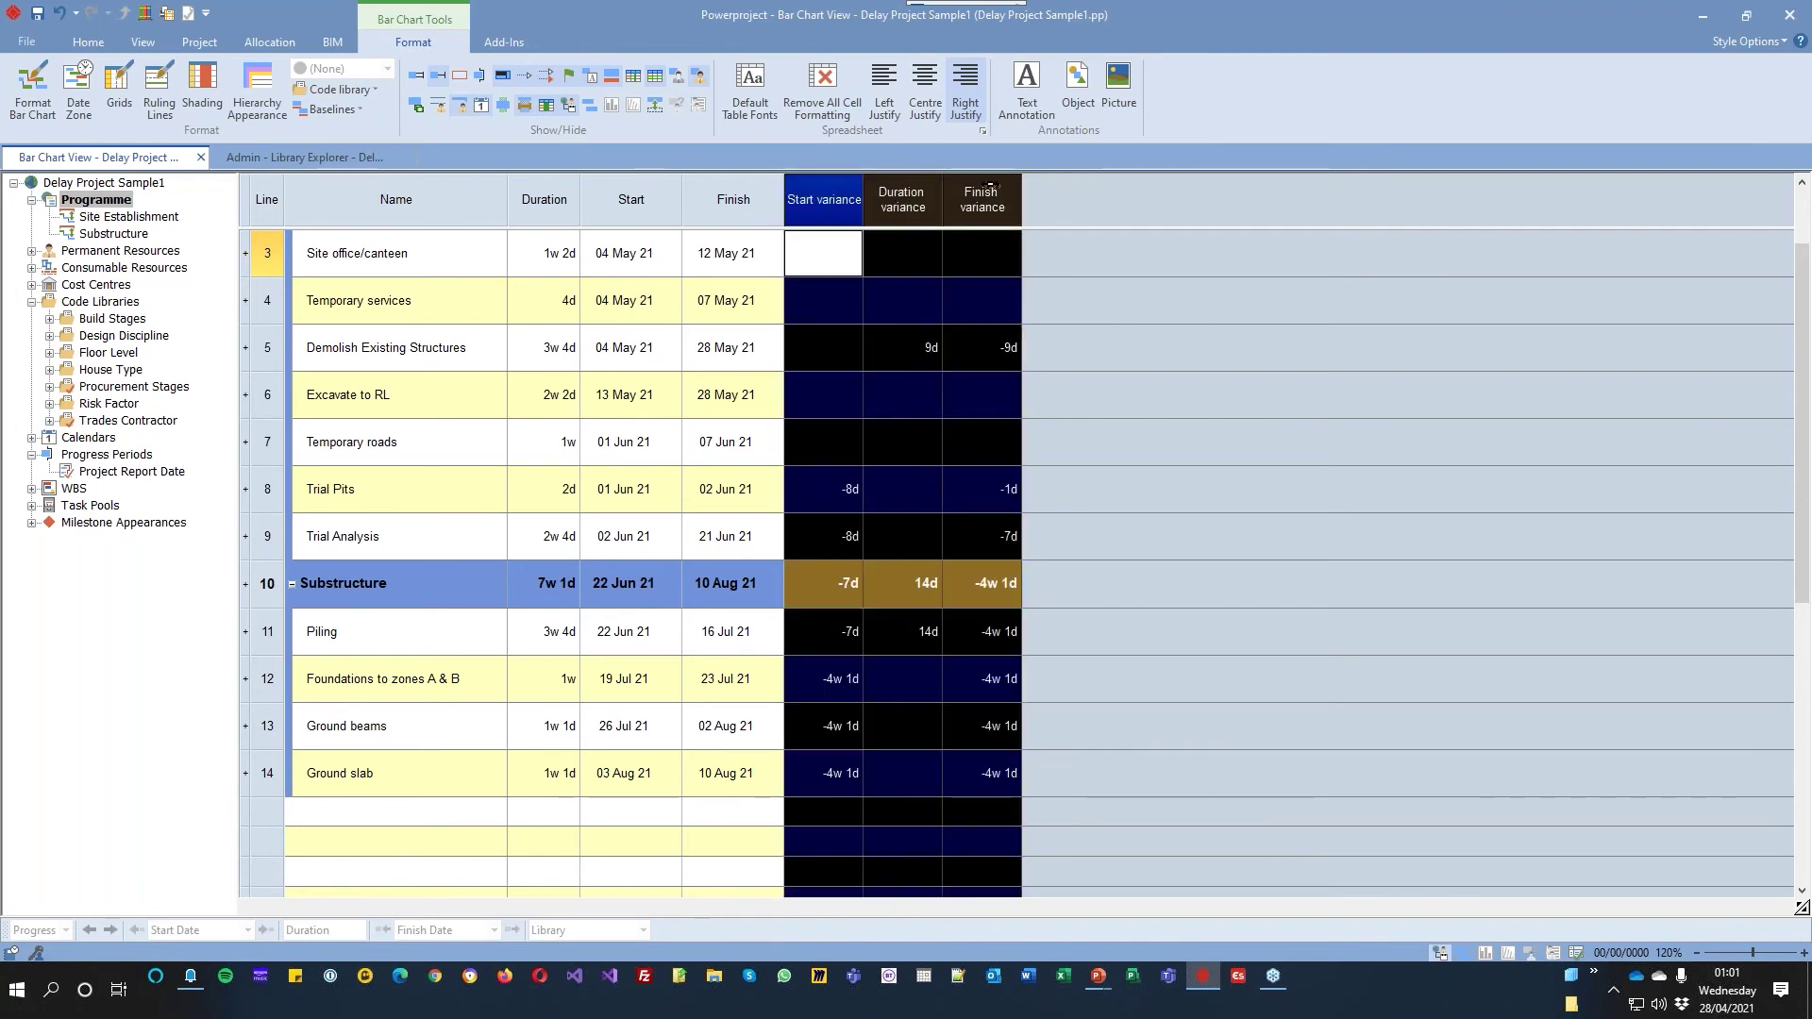
pyautogui.rightClick(983, 193)
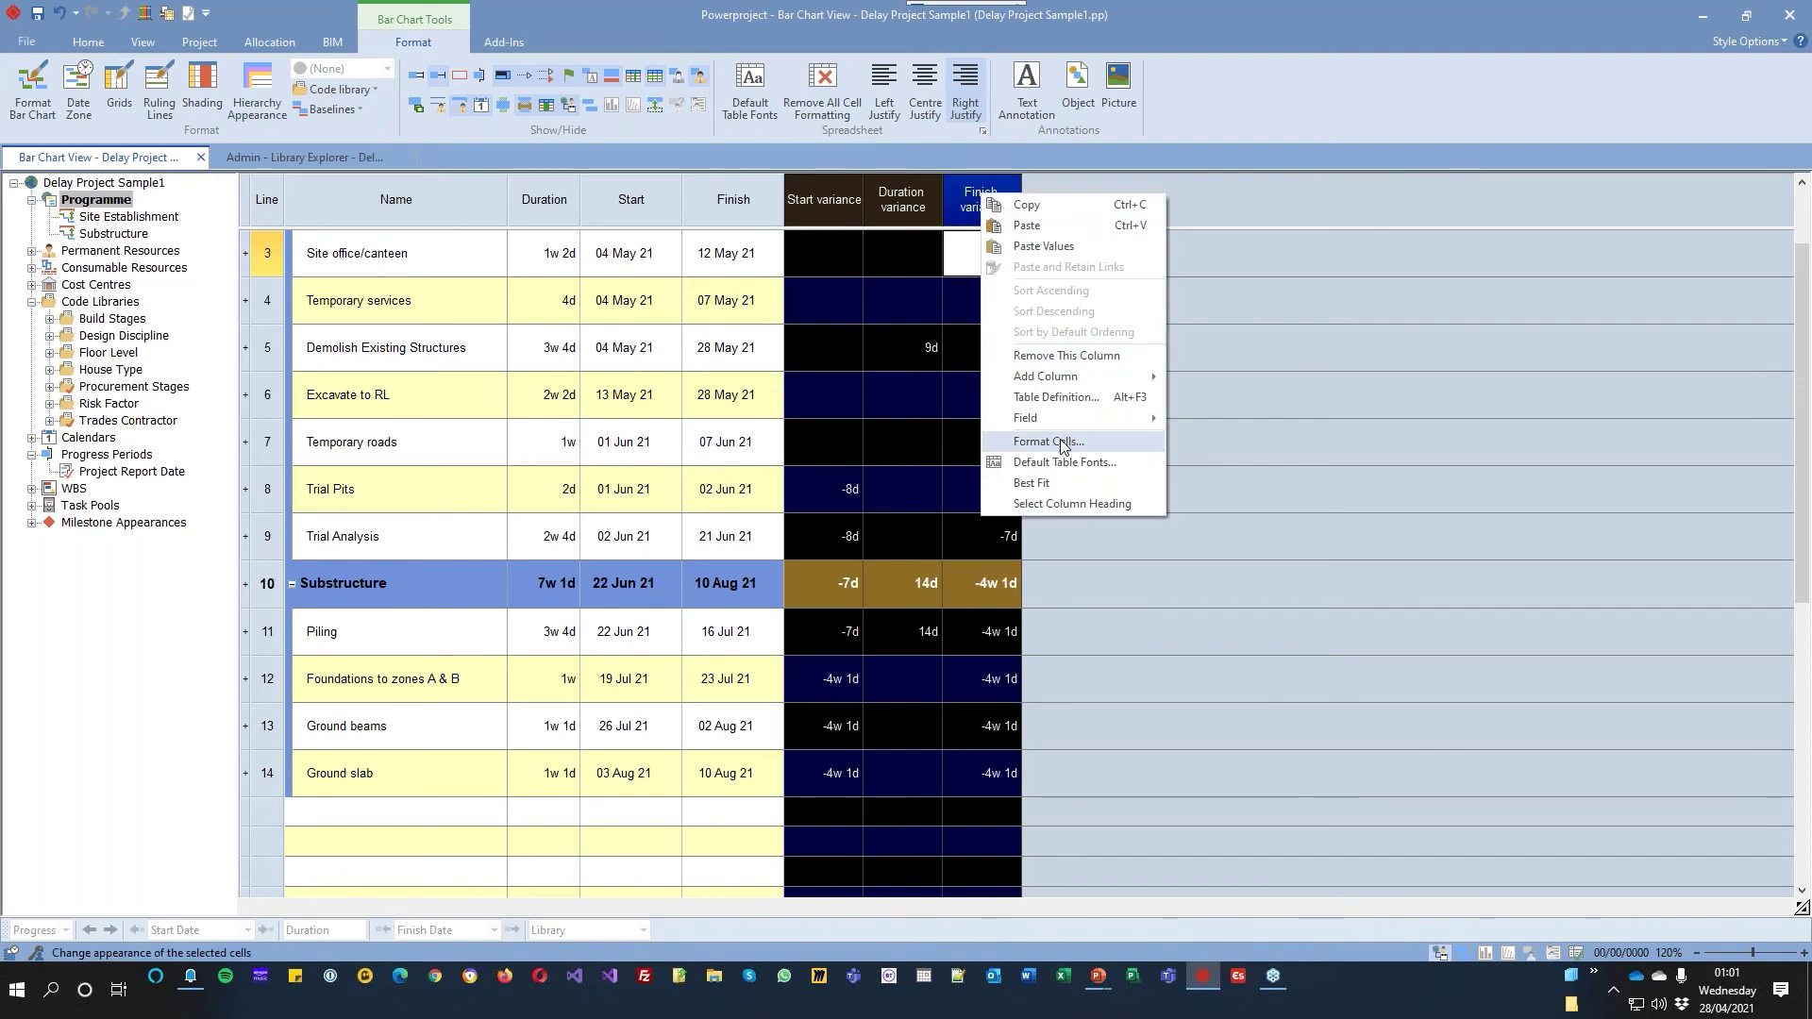
pyautogui.click(1060, 440)
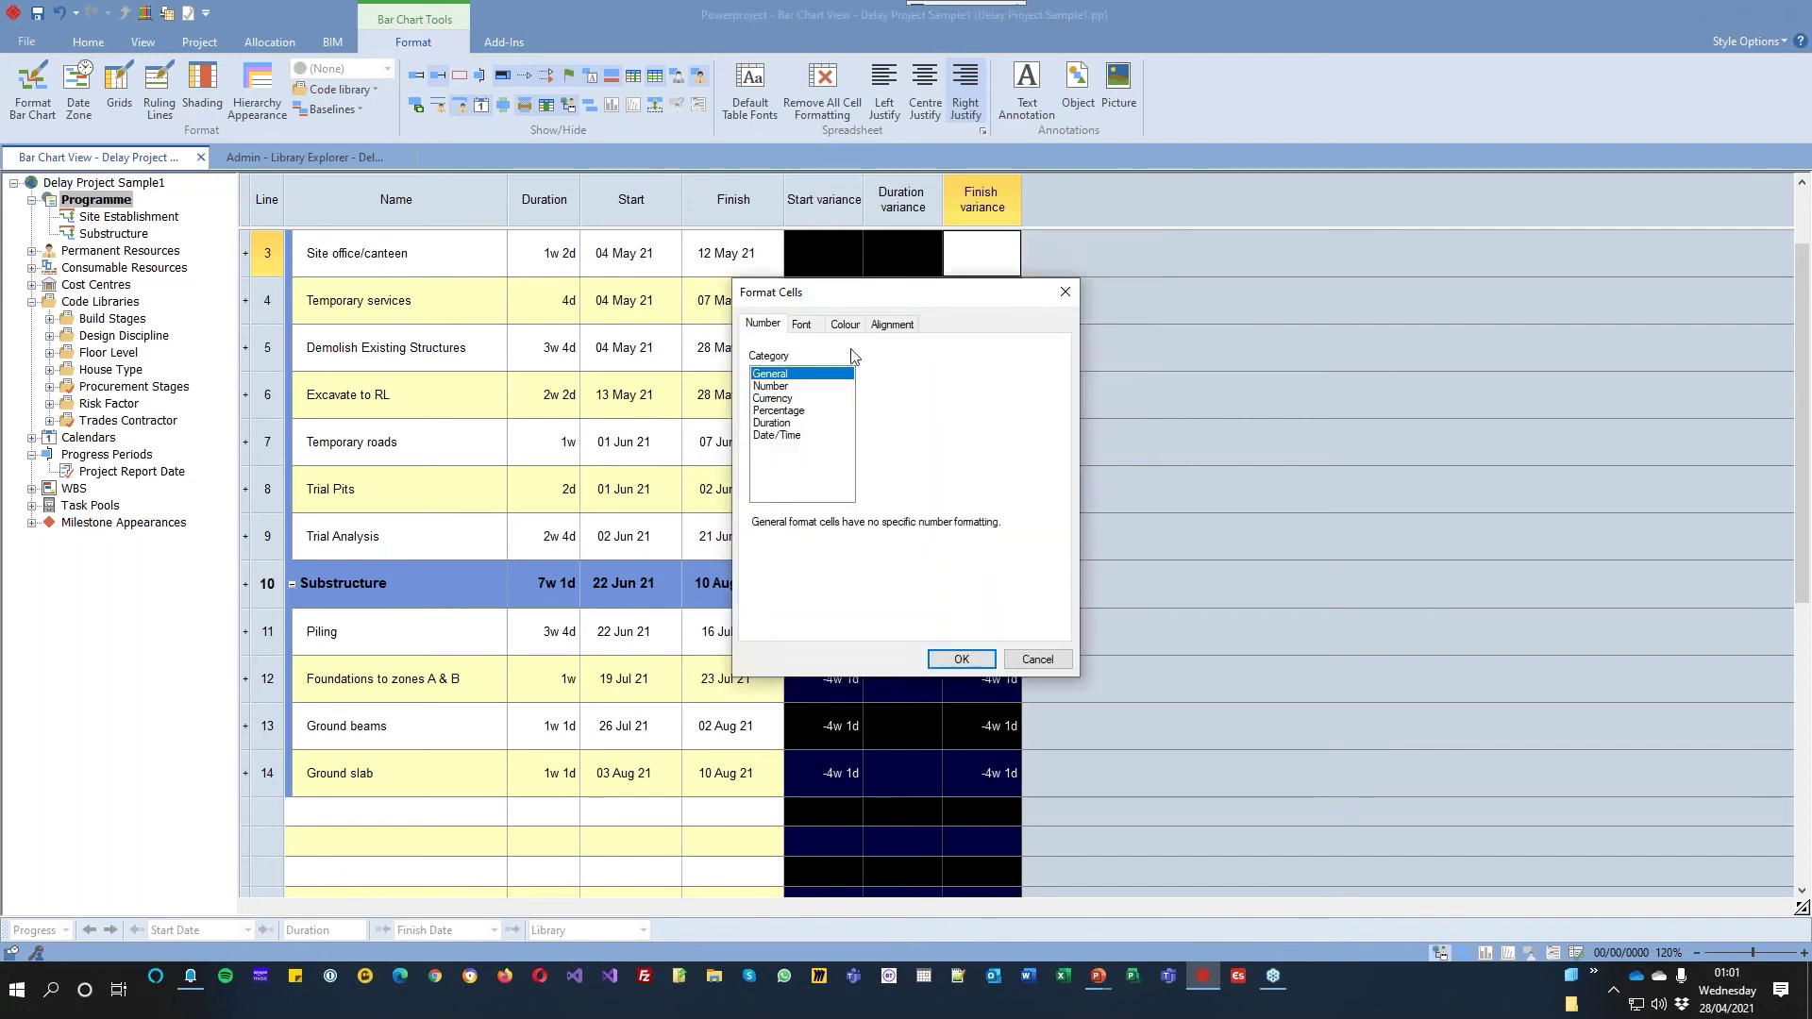
pyautogui.click(791, 422)
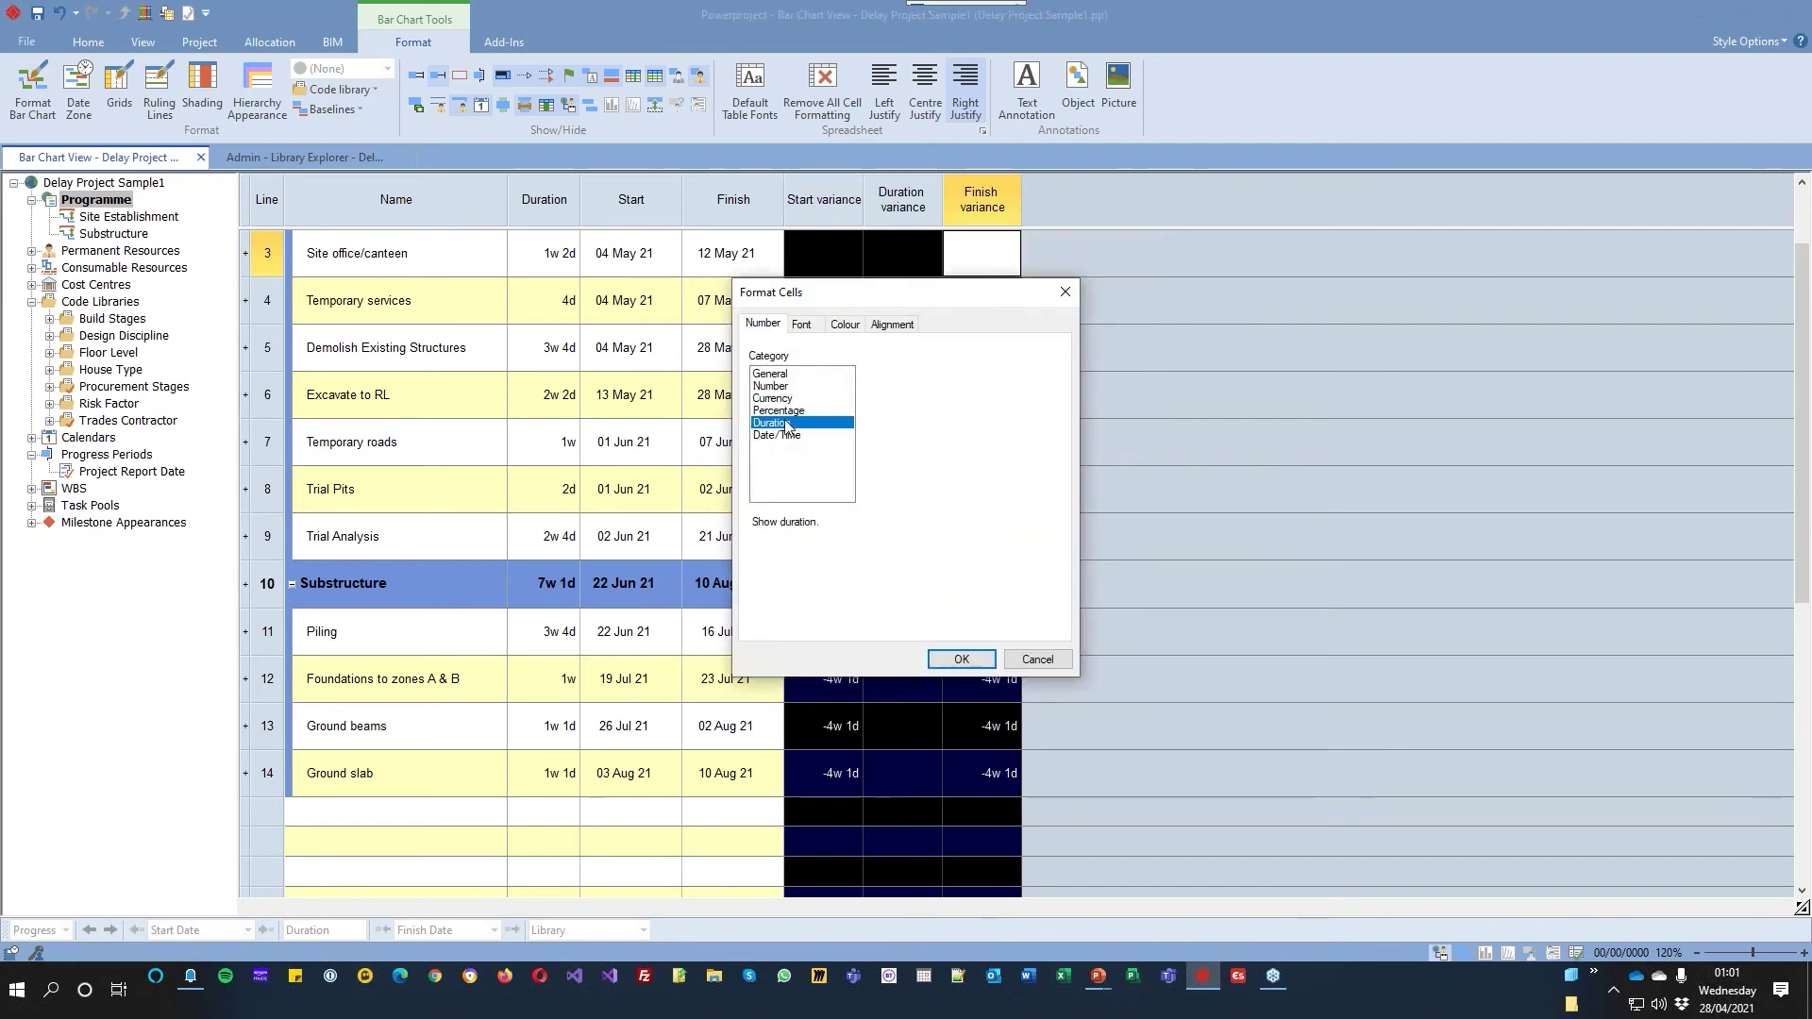
pyautogui.click(913, 420)
pyautogui.click(913, 562)
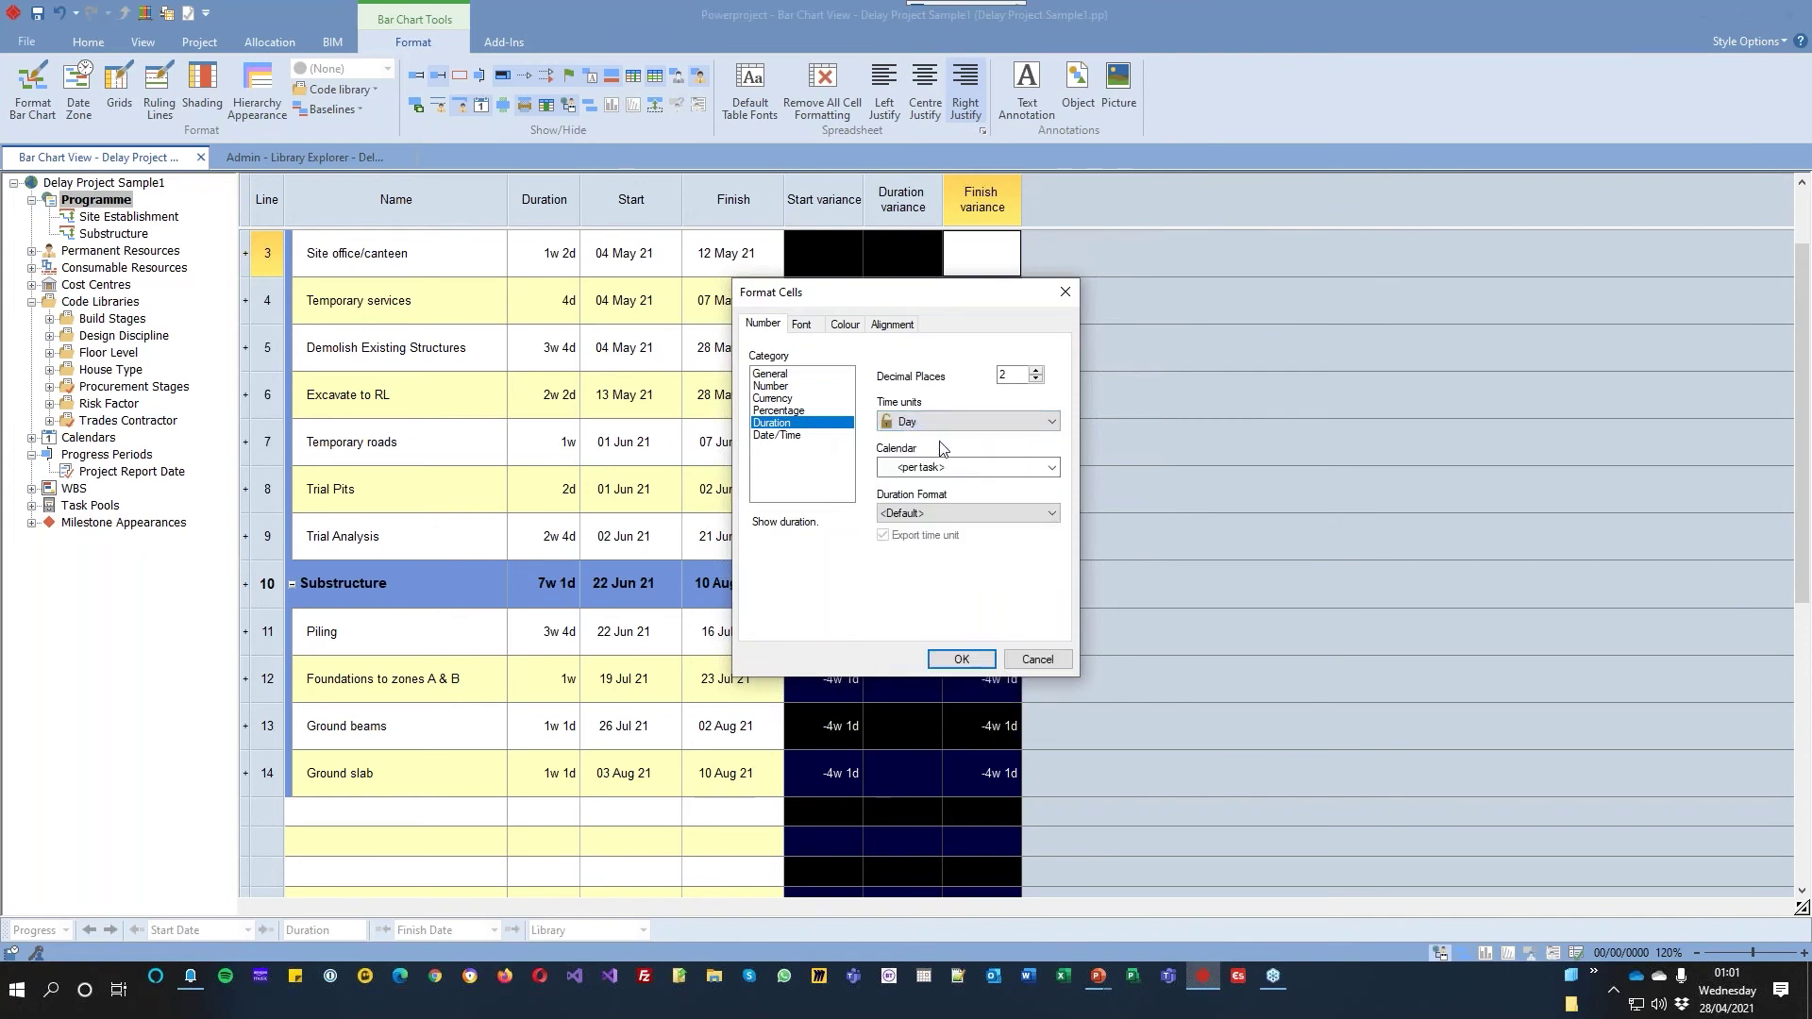
pyautogui.click(947, 512)
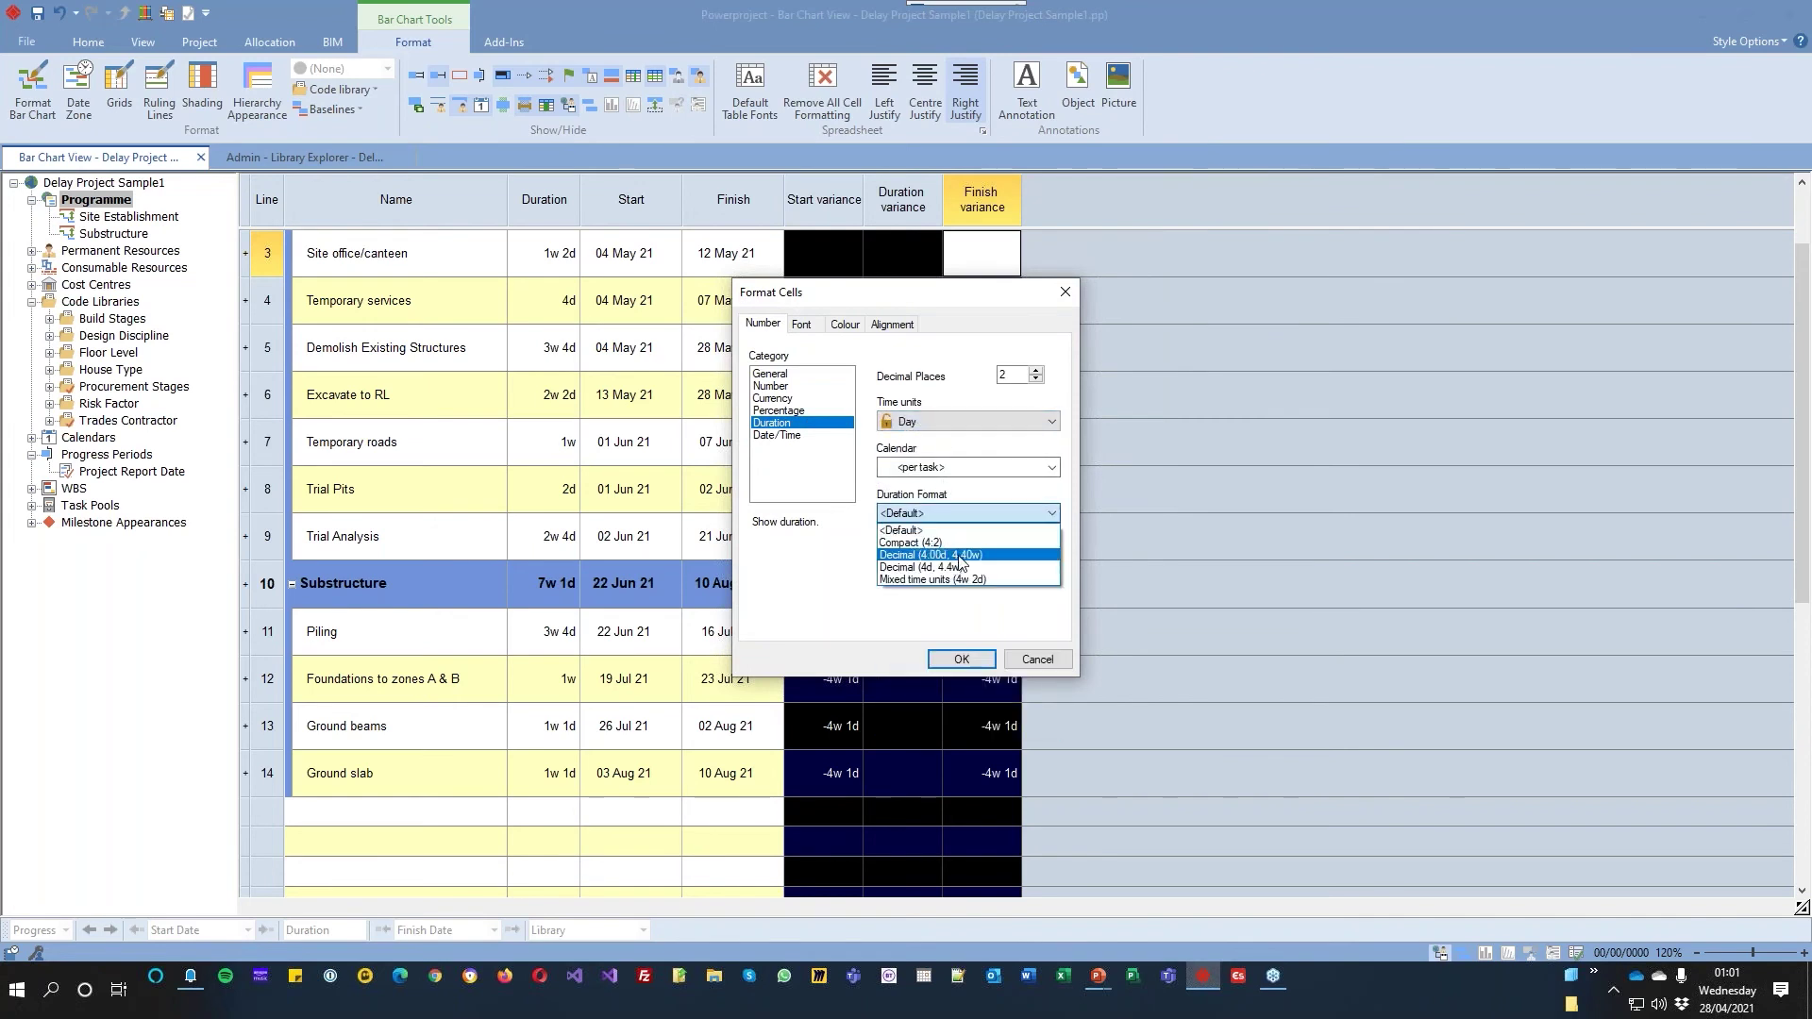
pyautogui.click(967, 567)
pyautogui.doubleClick(1036, 379)
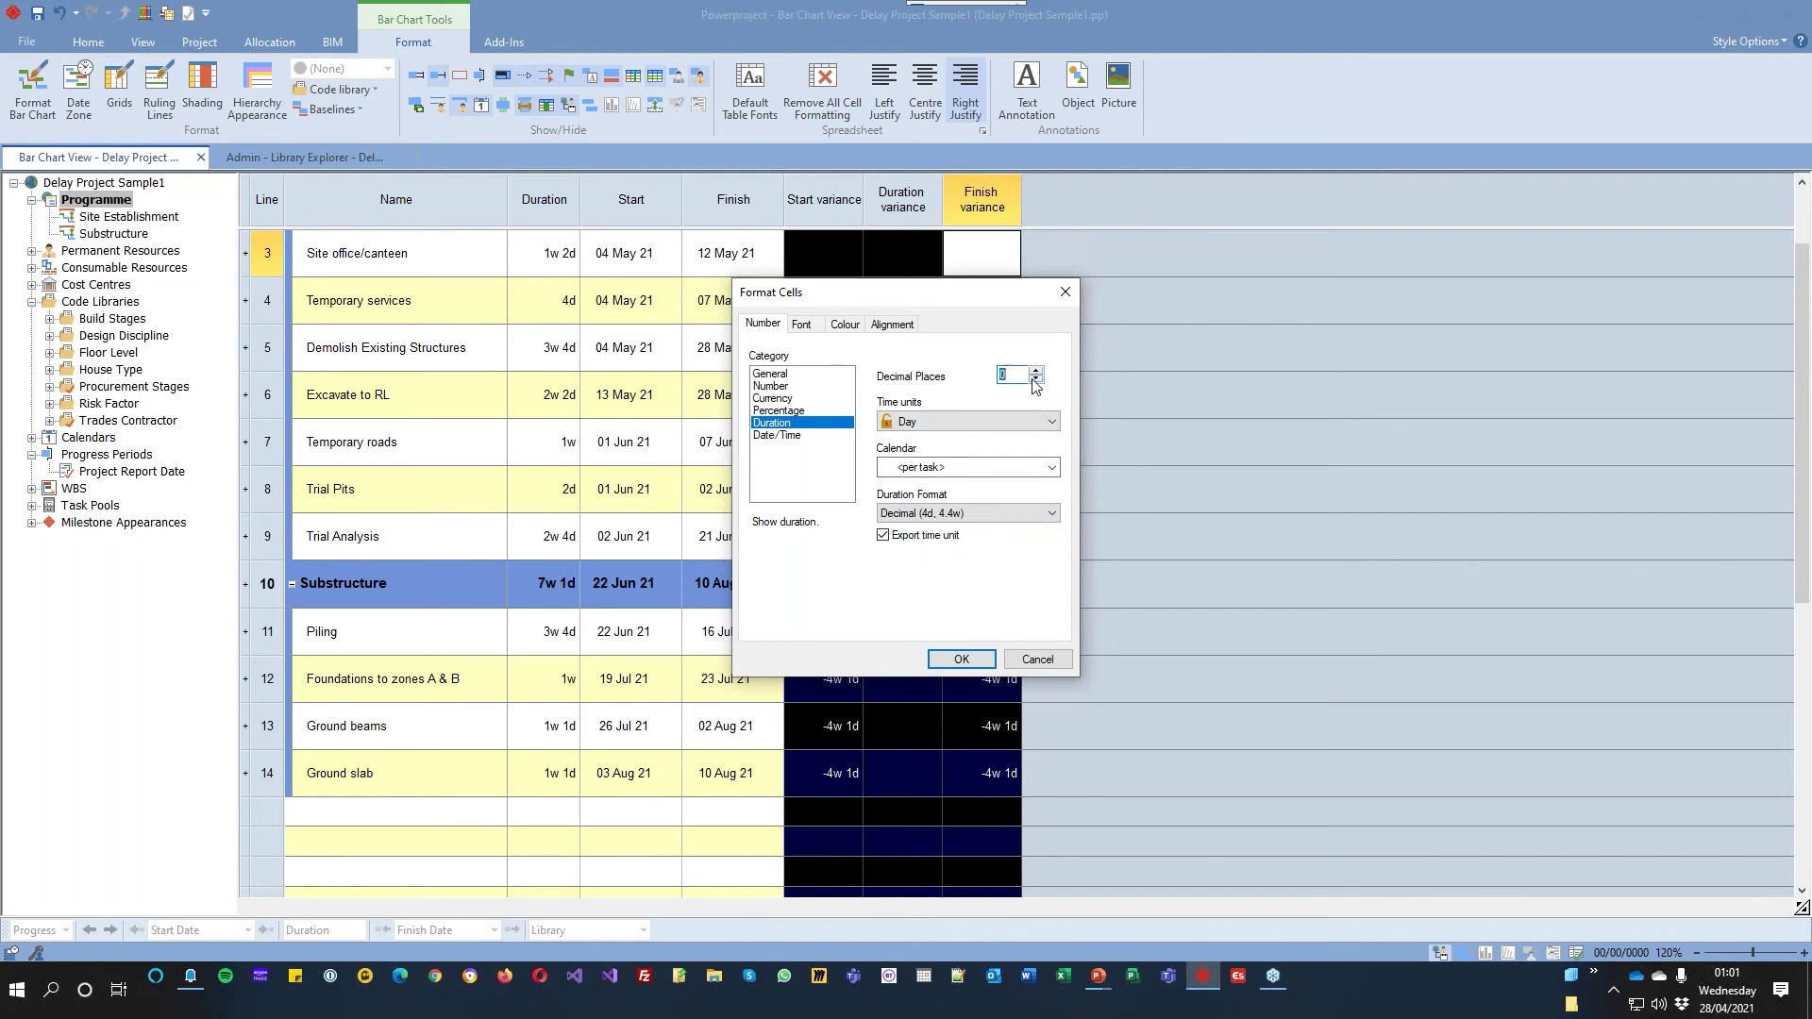
pyautogui.click(967, 660)
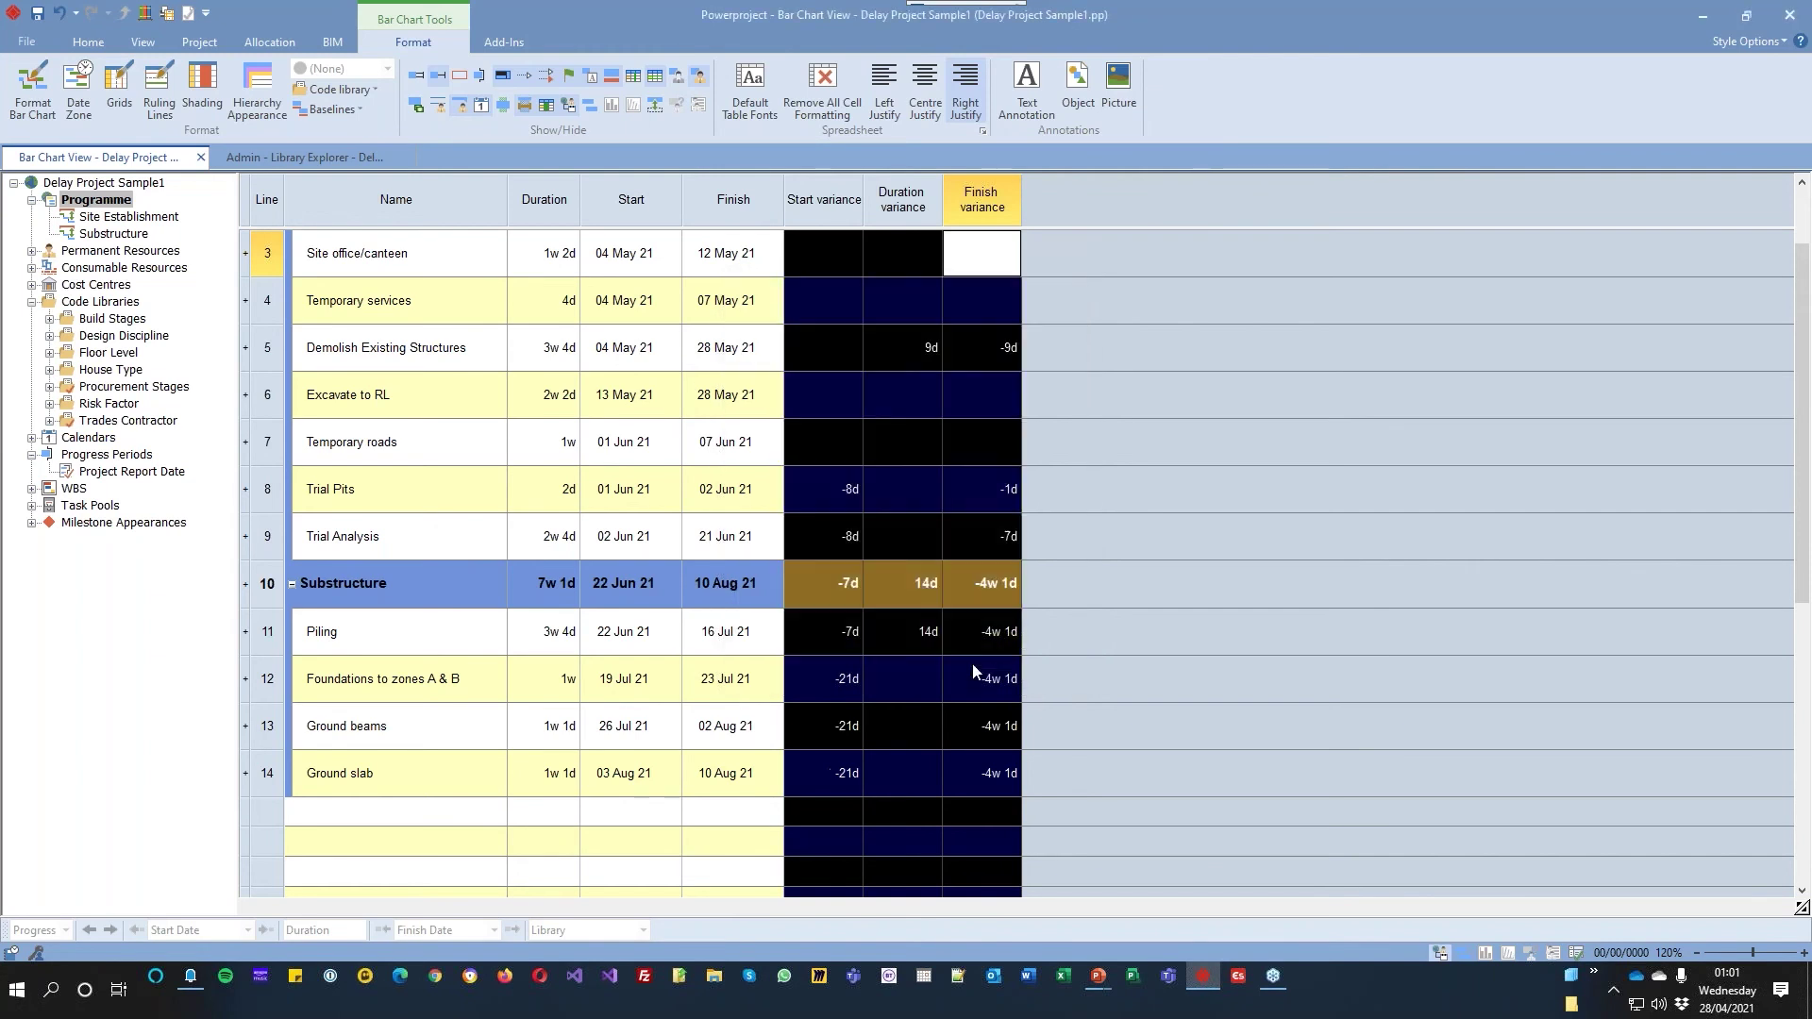
pyautogui.click(1002, 534)
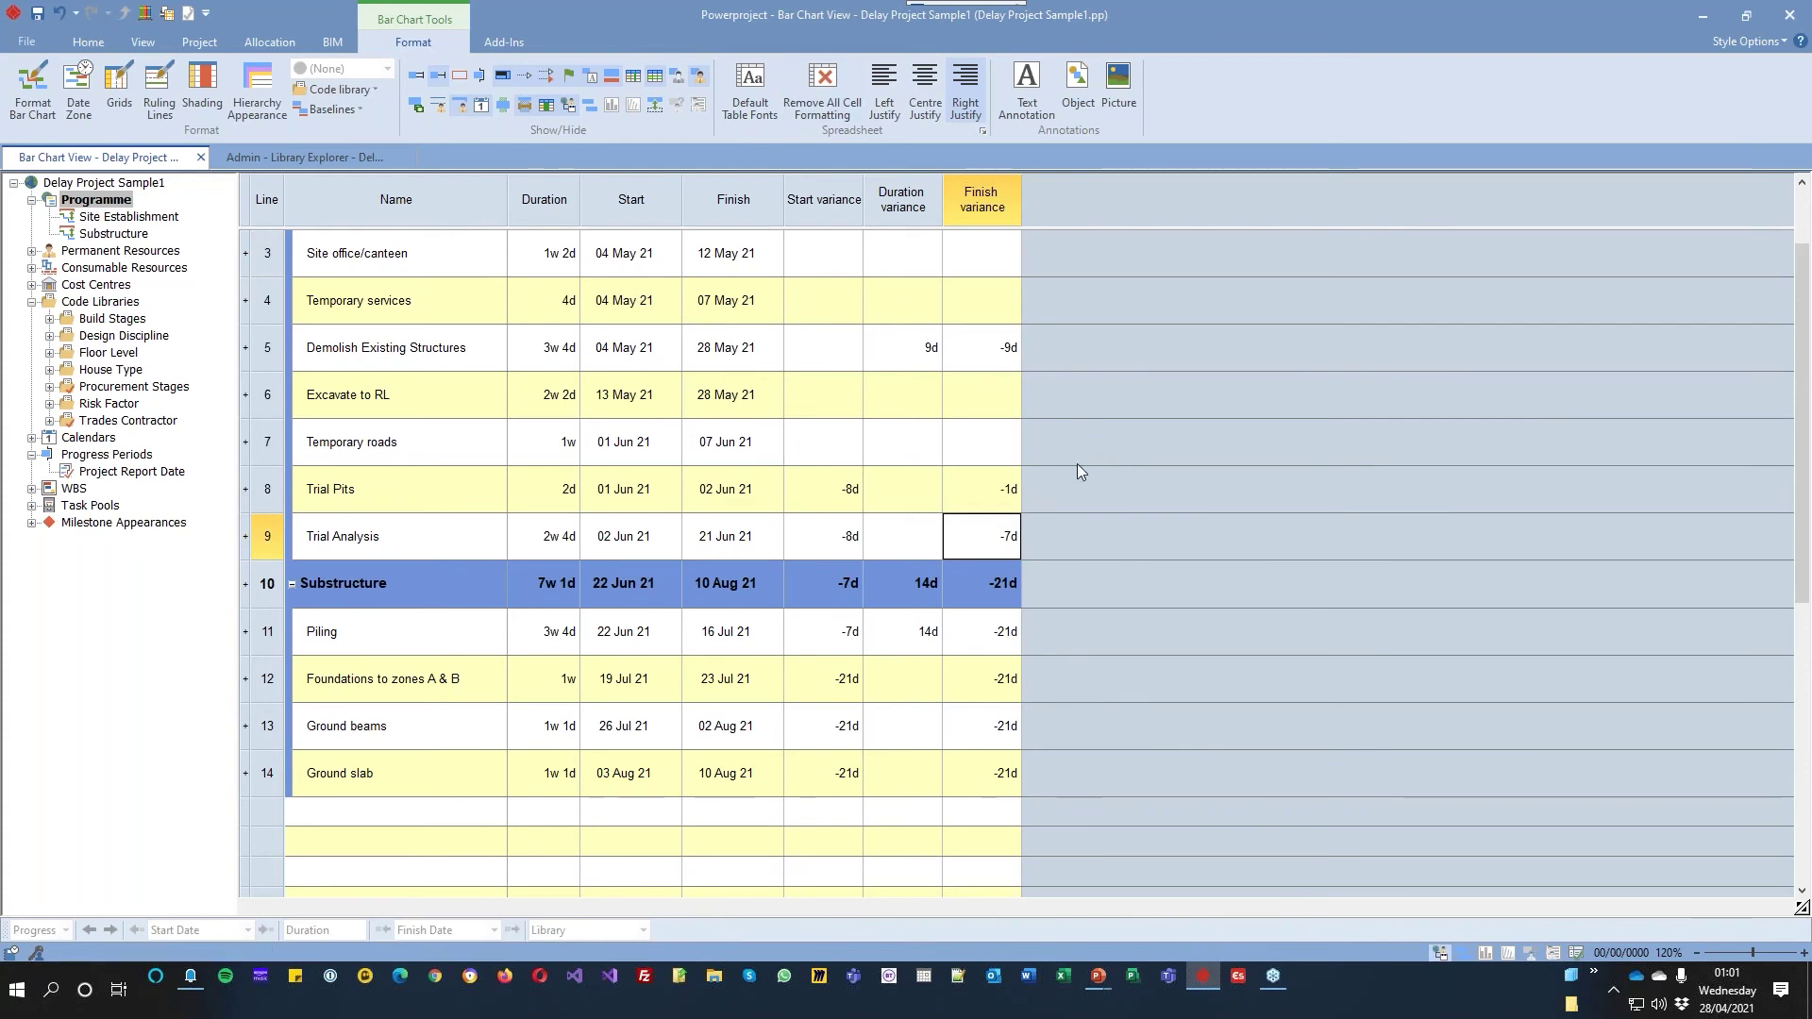
# Show the bar chart beside the spreadsheet again and hide the baseline bars
pyautogui.click(1462, 953)
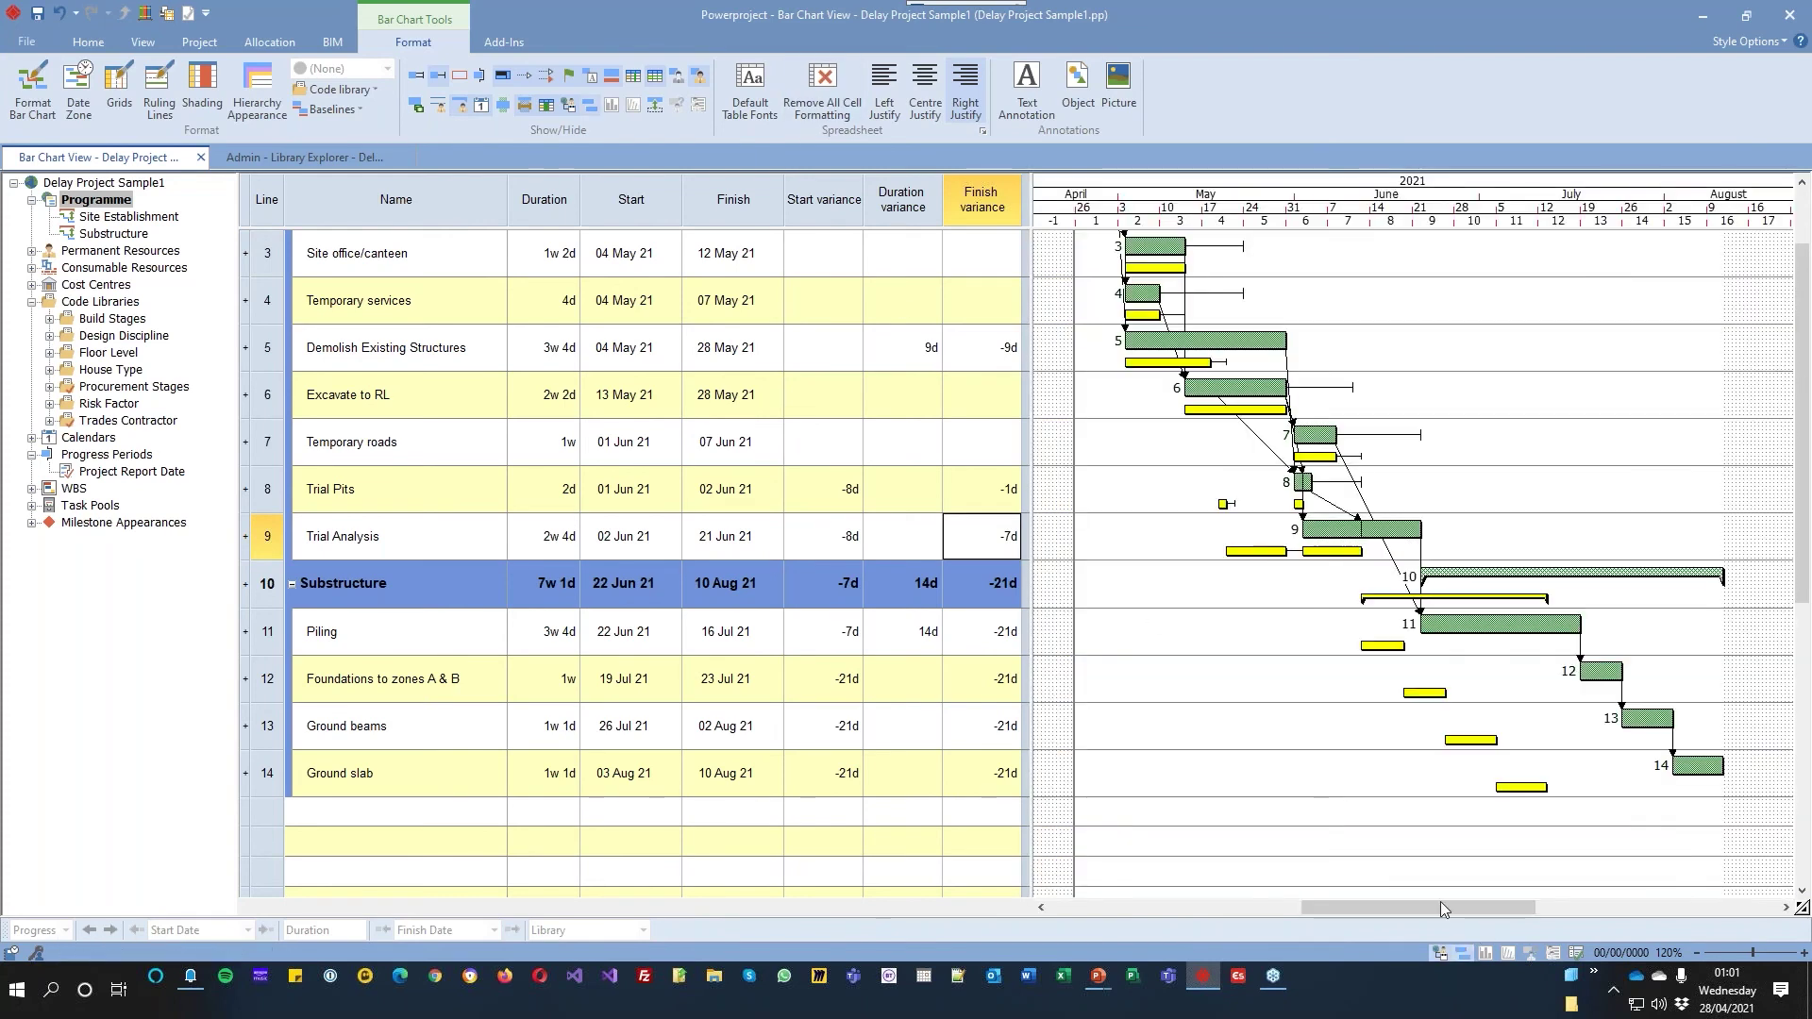
pyautogui.click(332, 112)
pyautogui.click(335, 130)
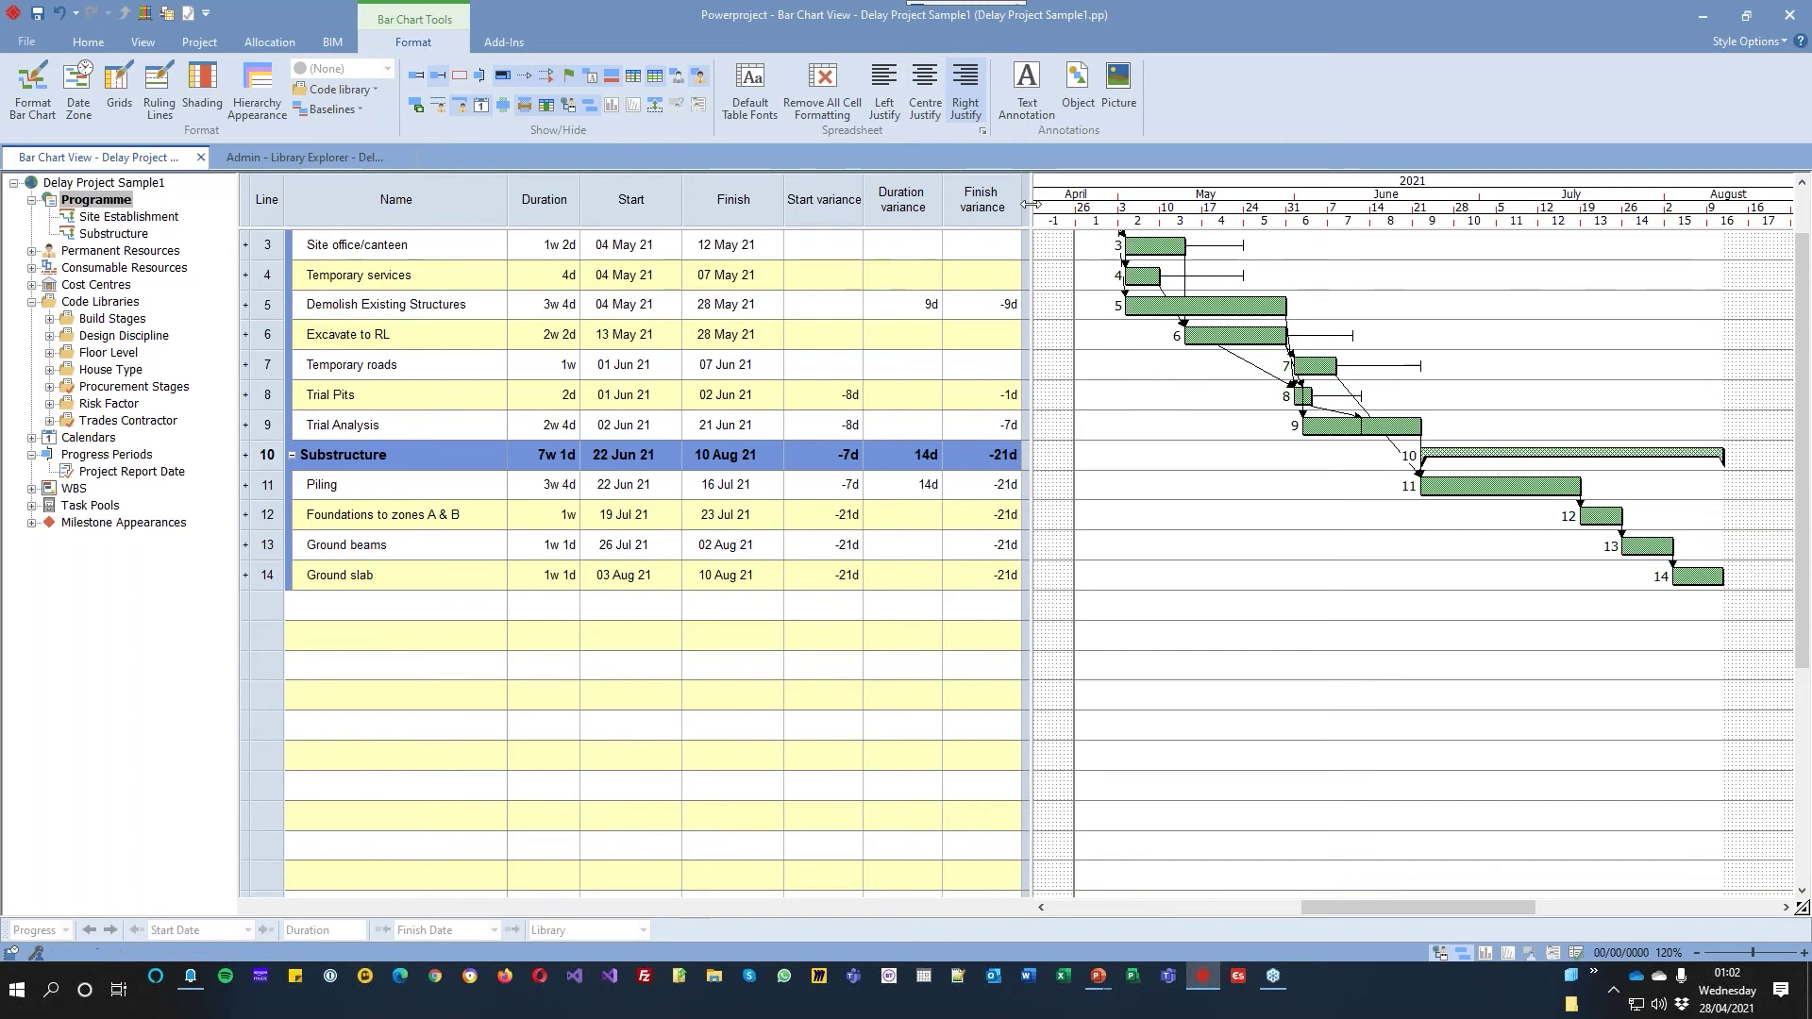
# Make room after Finish variance and add the Start Variance RAG task formula column with centred cells
pyautogui.rightClick(1063, 191)
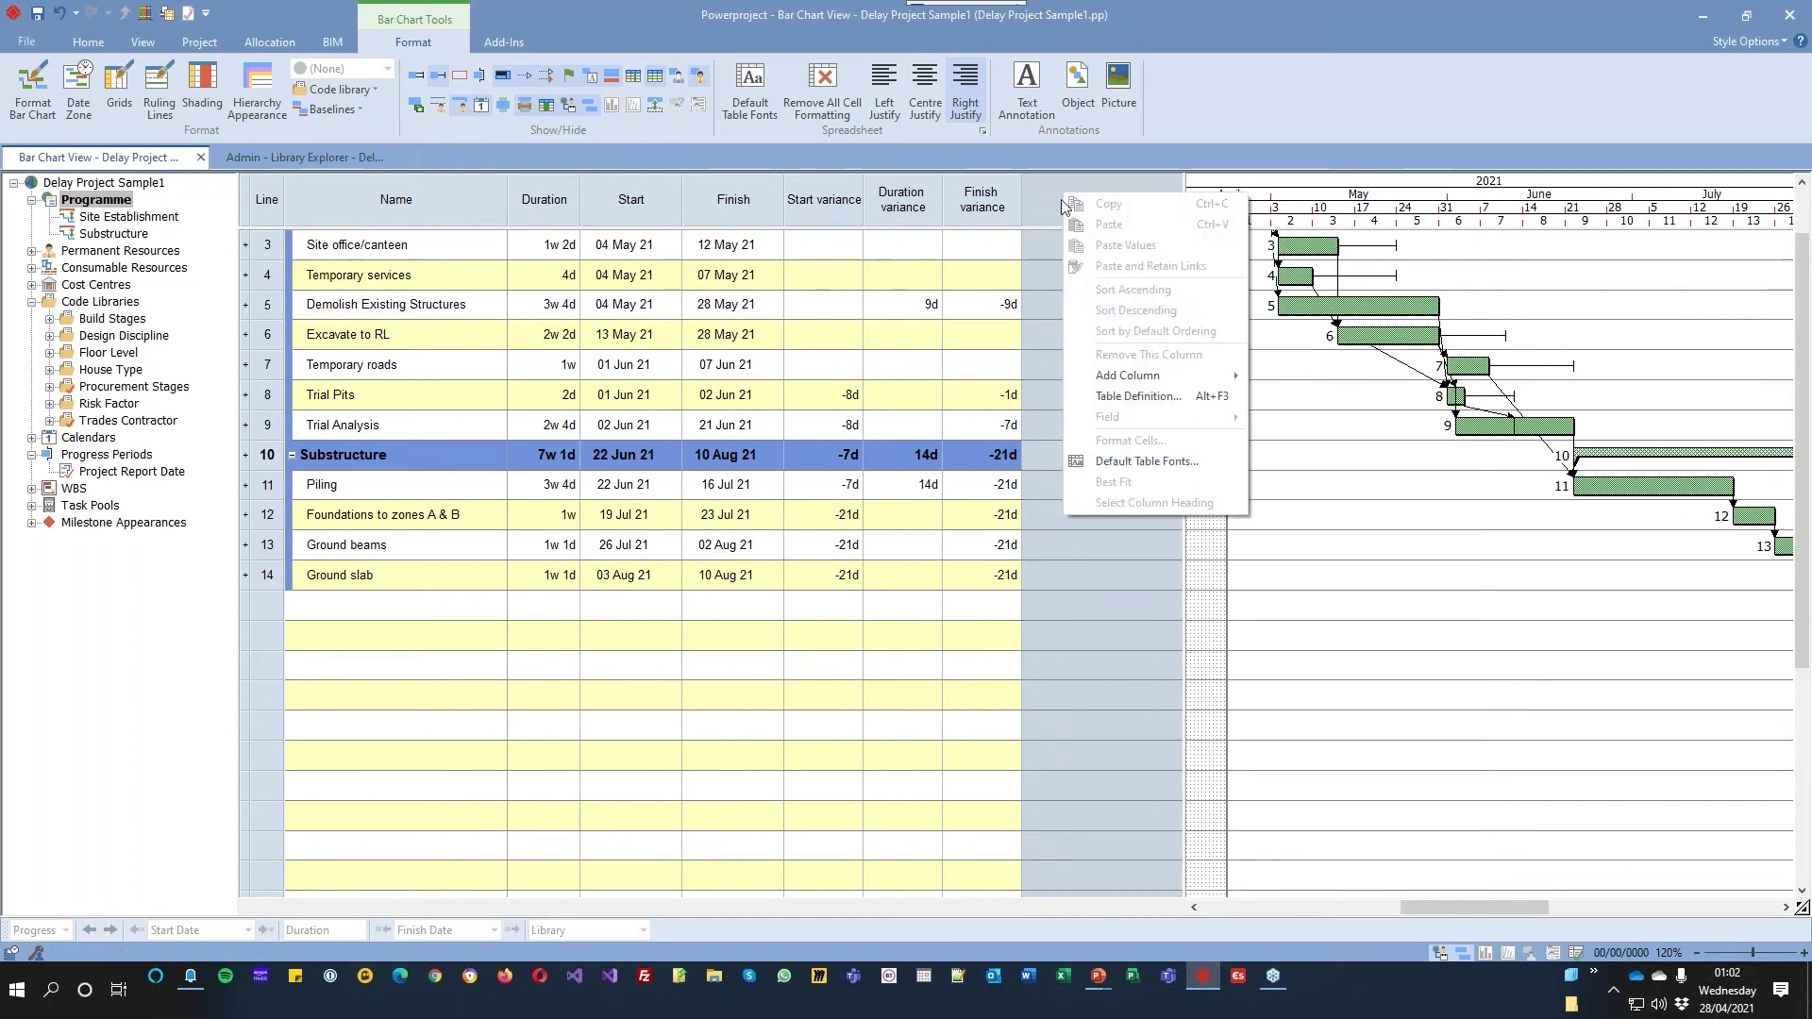
pyautogui.moveTo(1133, 376)
pyautogui.moveTo(1339, 387)
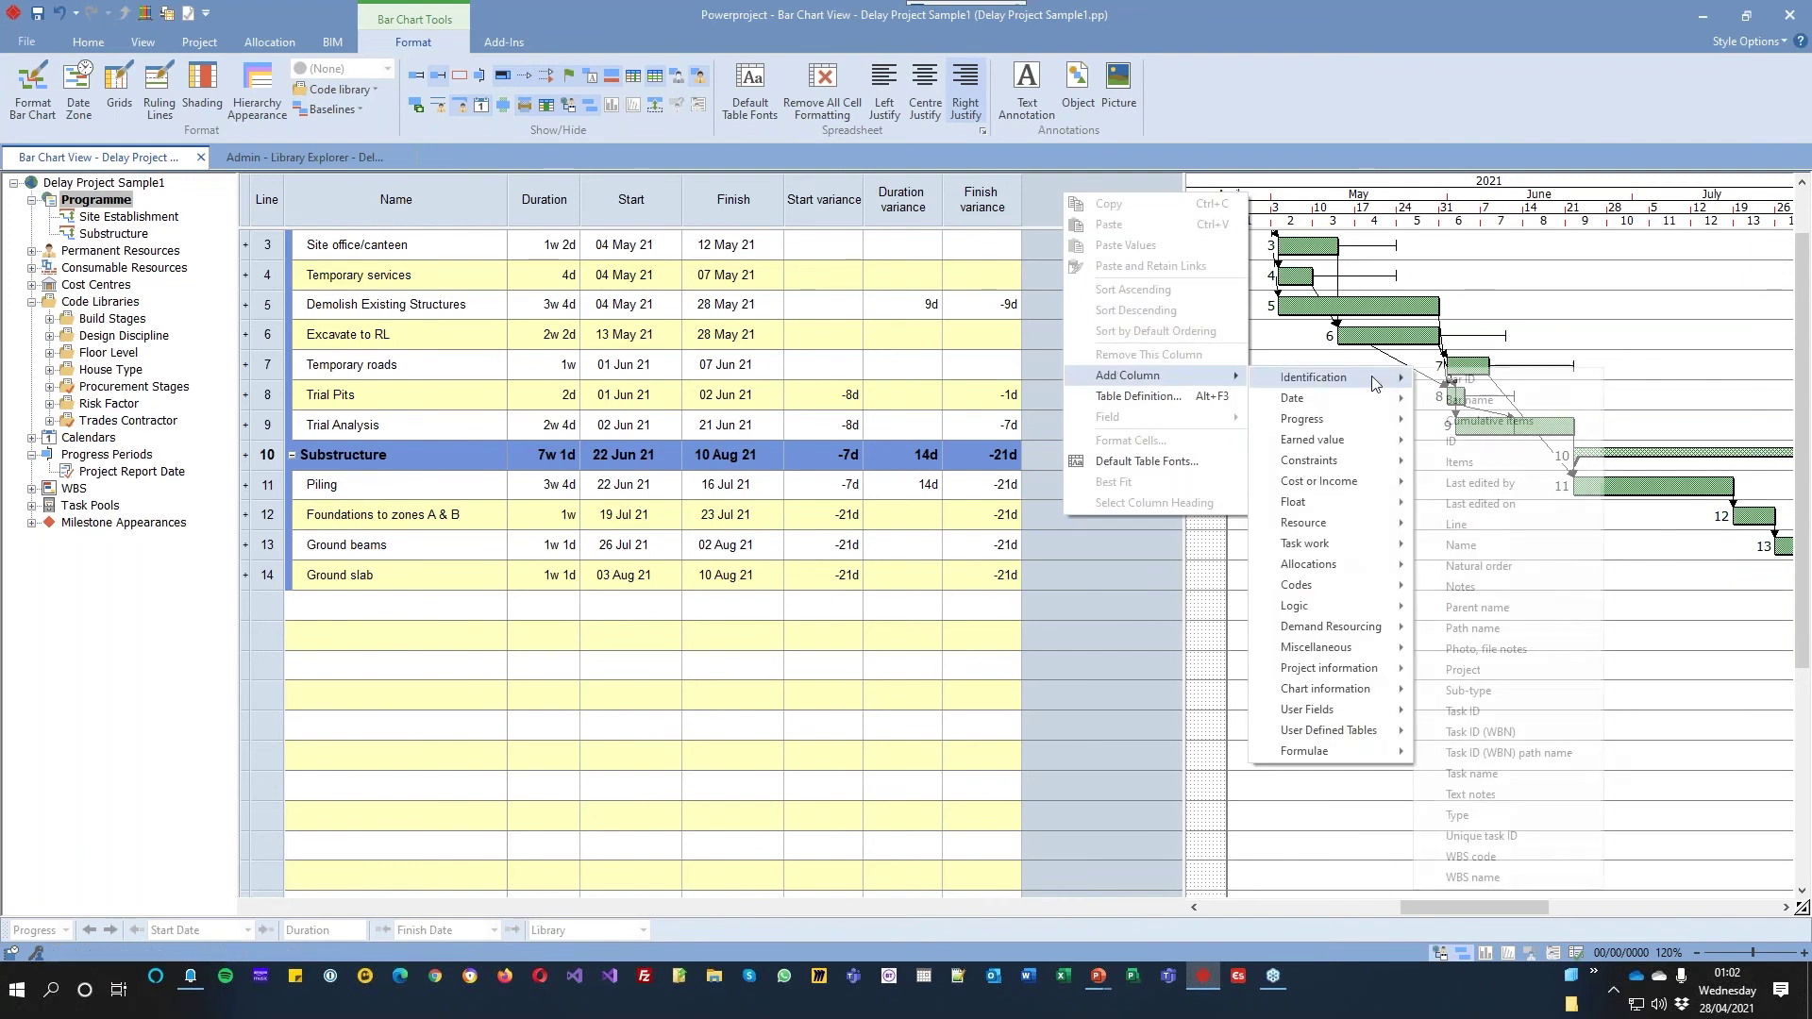
pyautogui.moveTo(1298, 760)
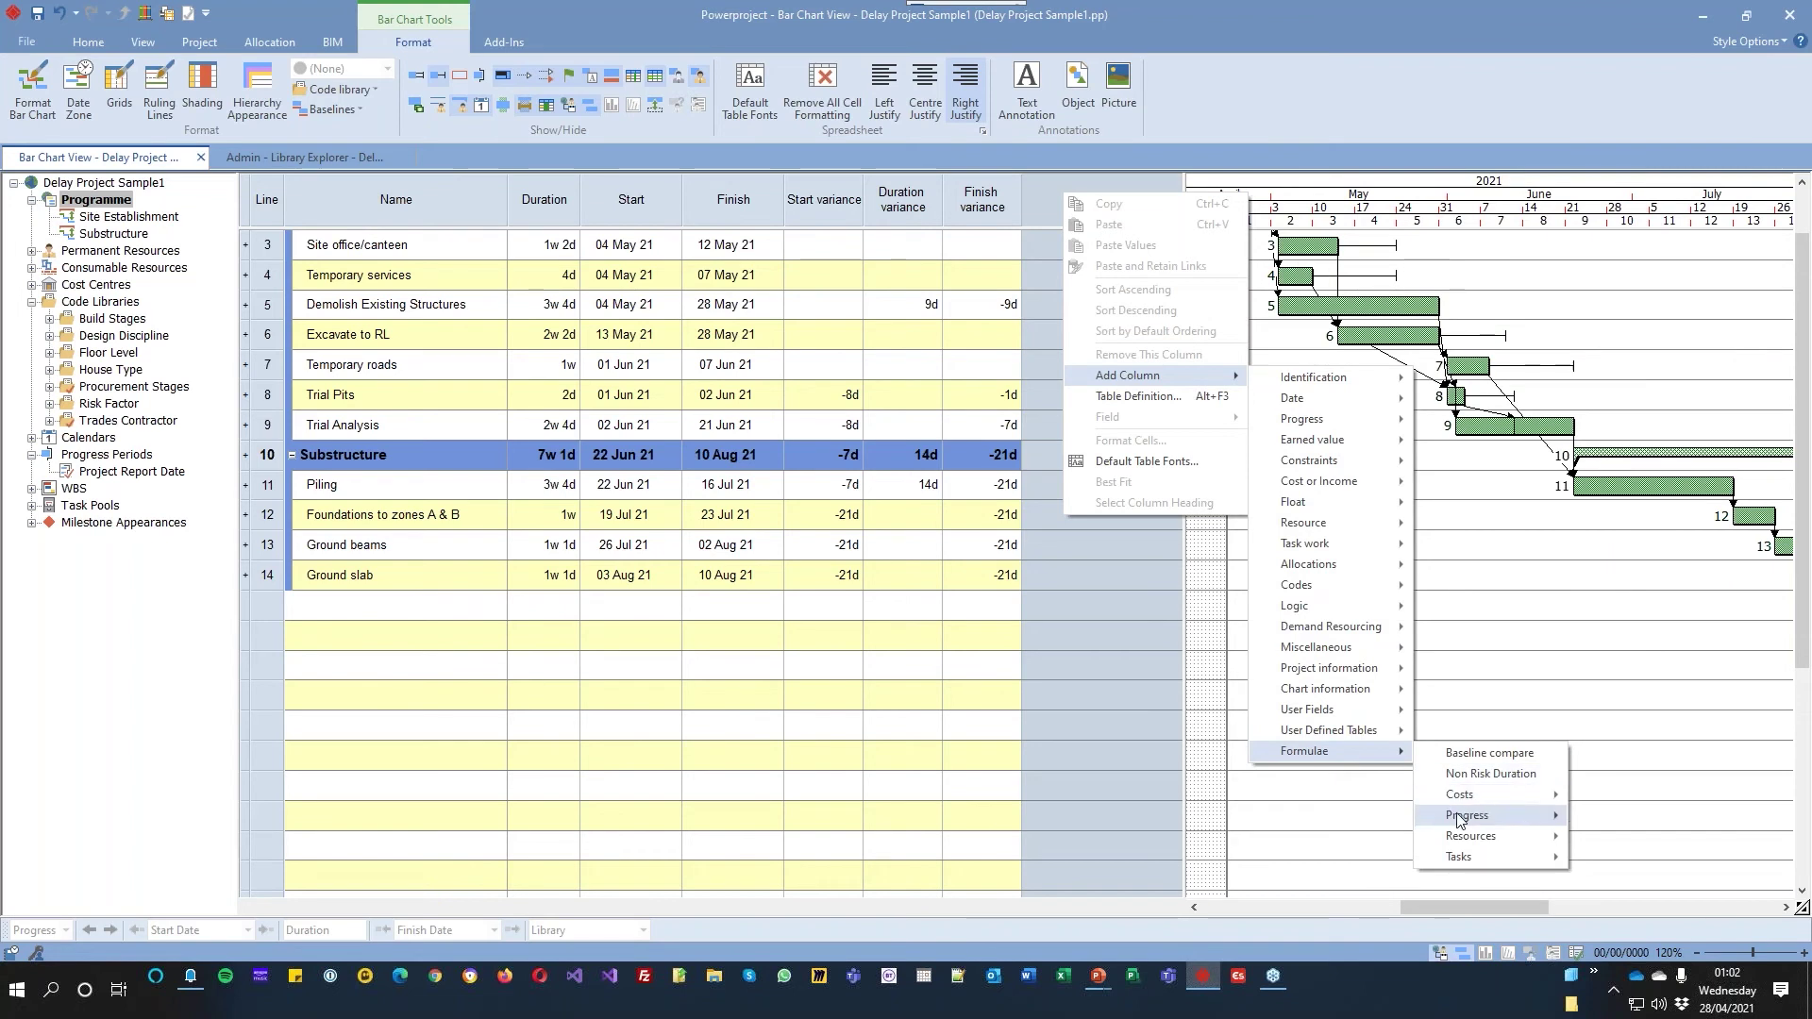
pyautogui.moveTo(1459, 864)
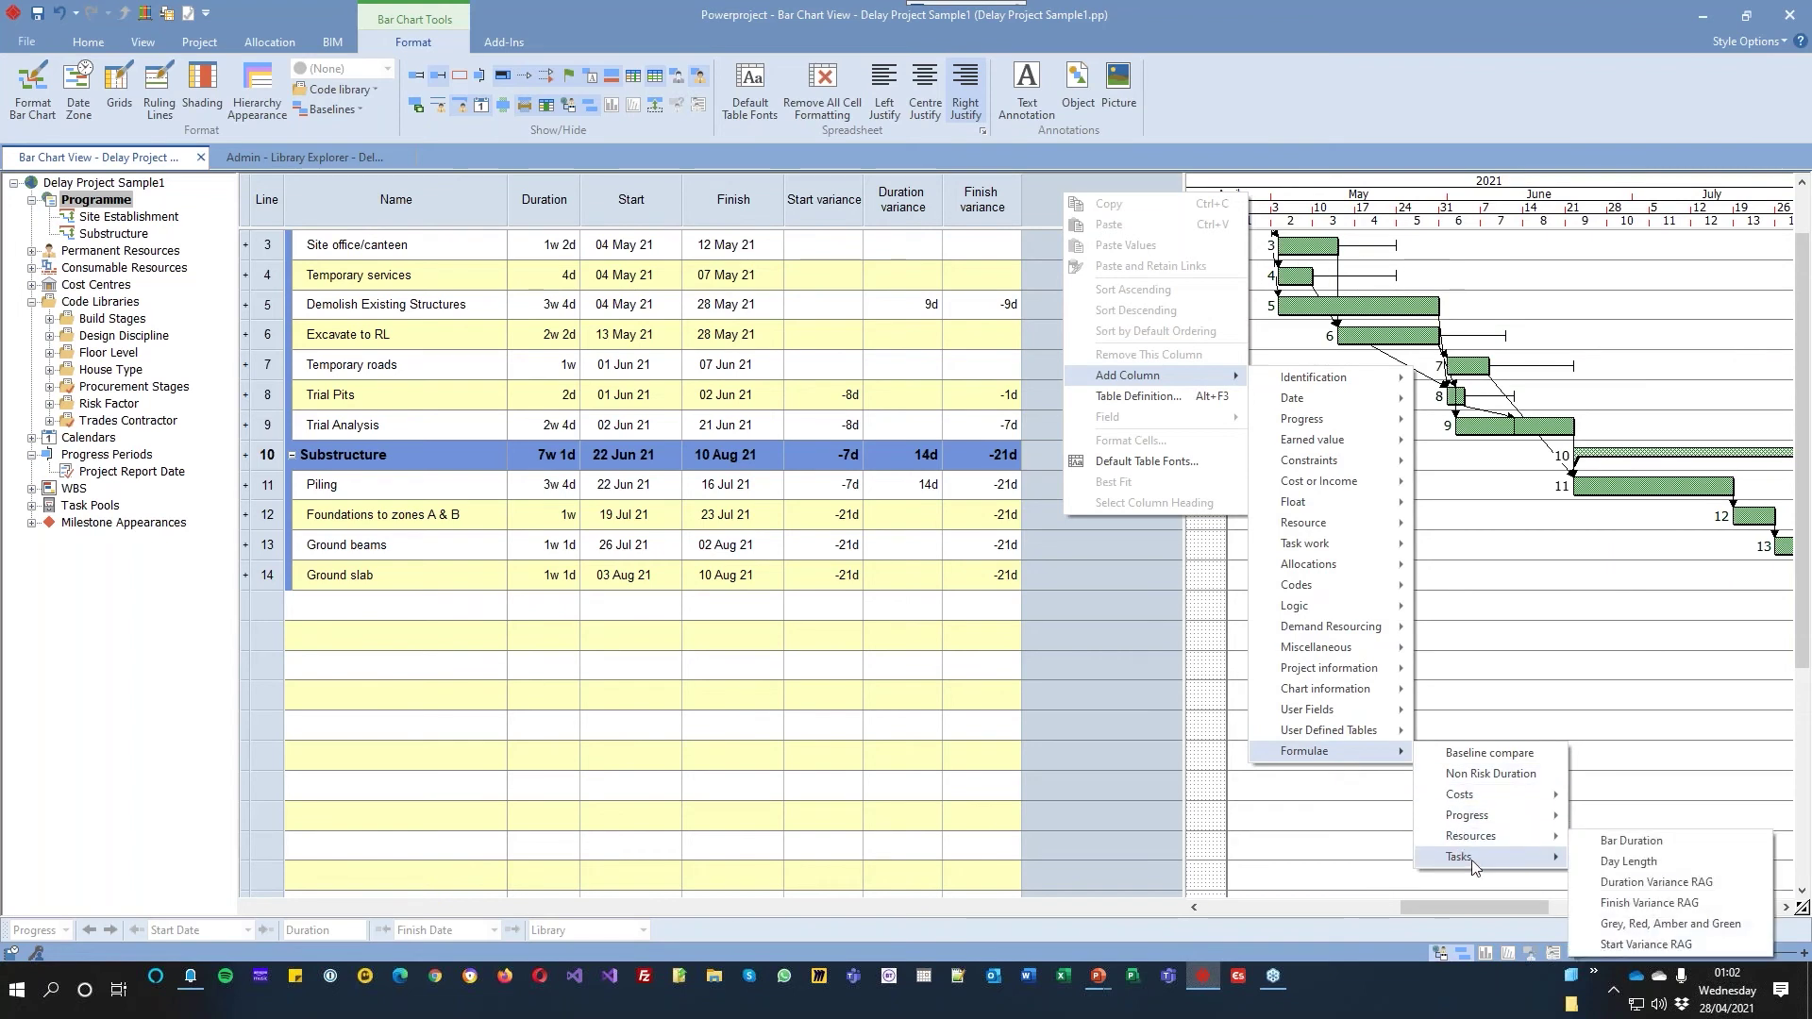
pyautogui.click(1643, 944)
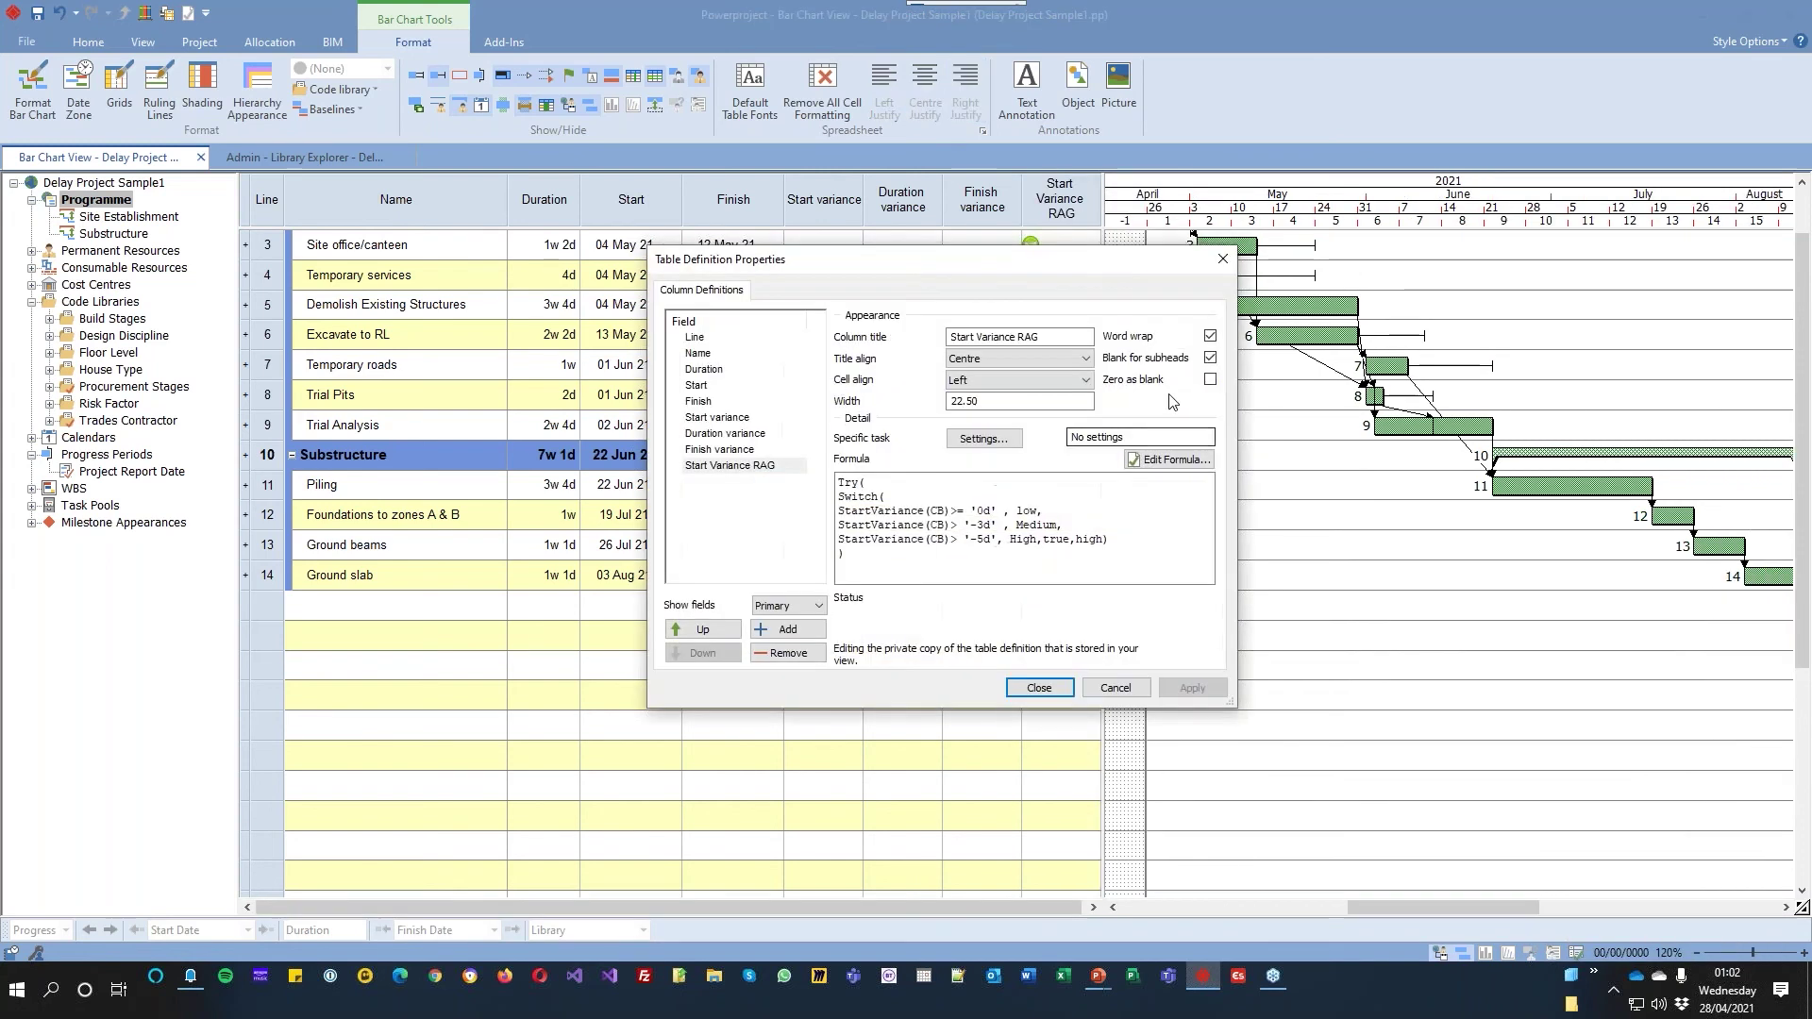
pyautogui.click(1039, 378)
pyautogui.click(1003, 420)
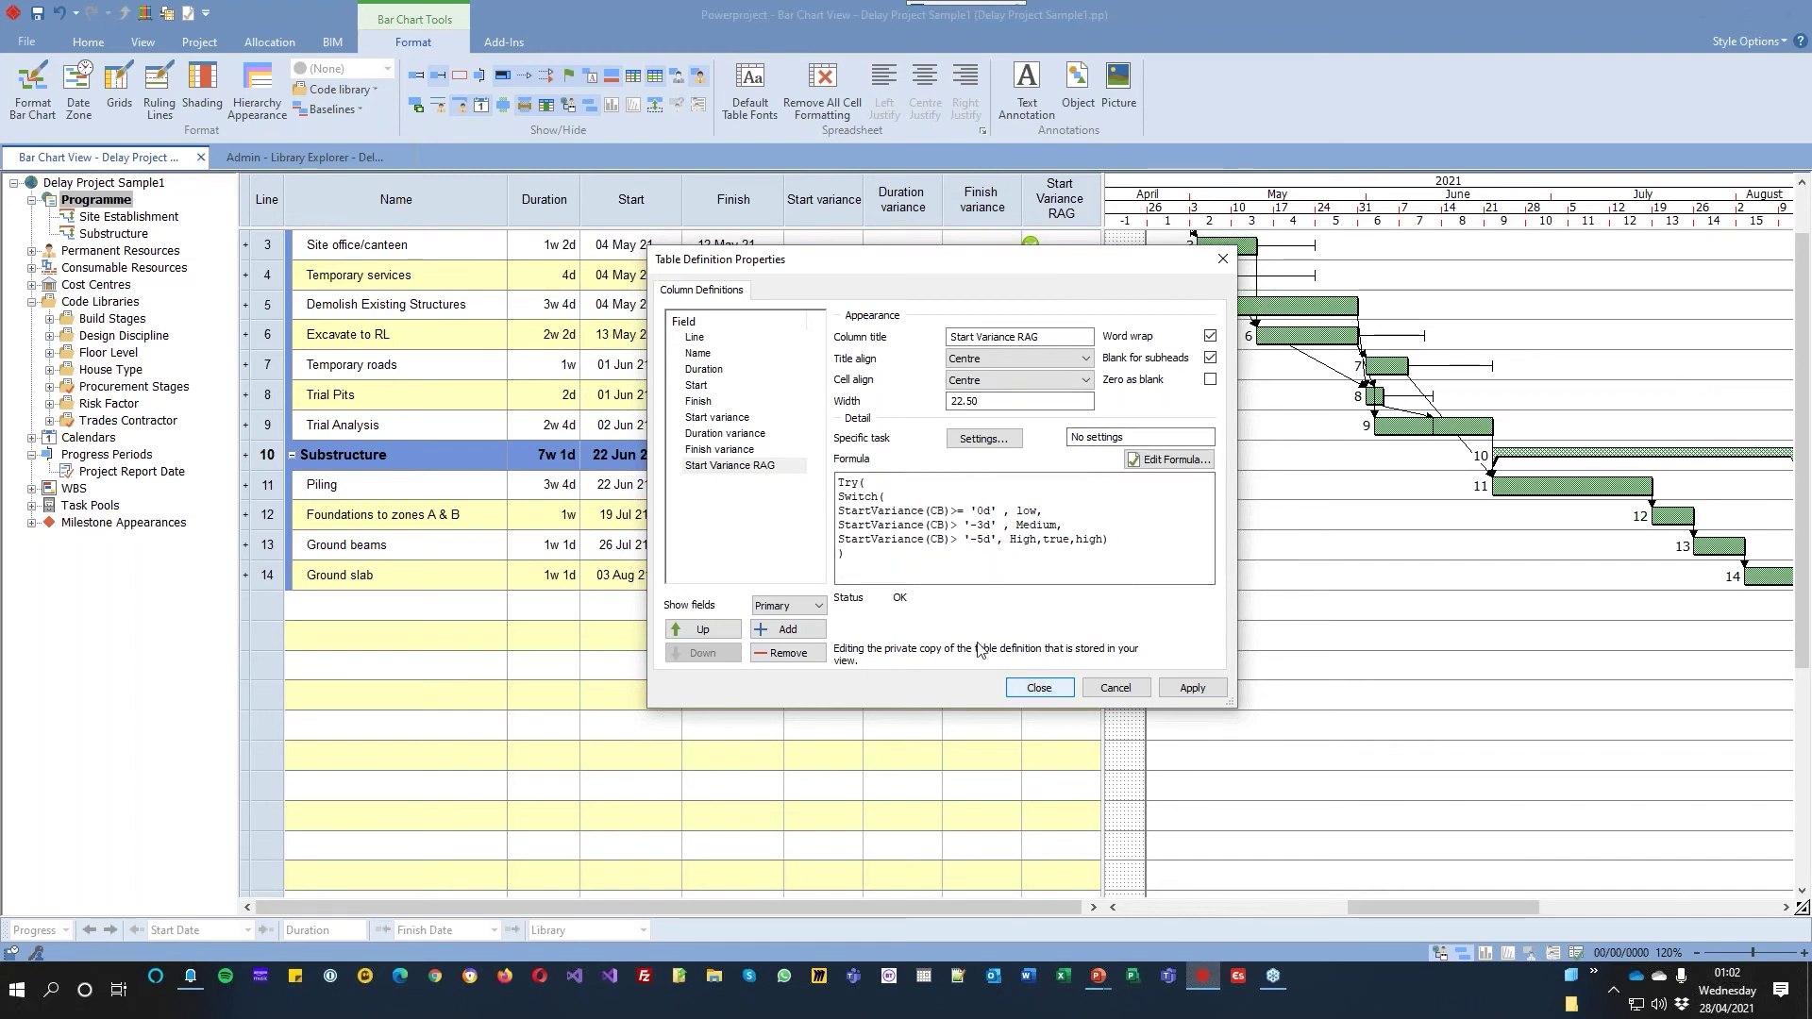
pyautogui.click(1034, 688)
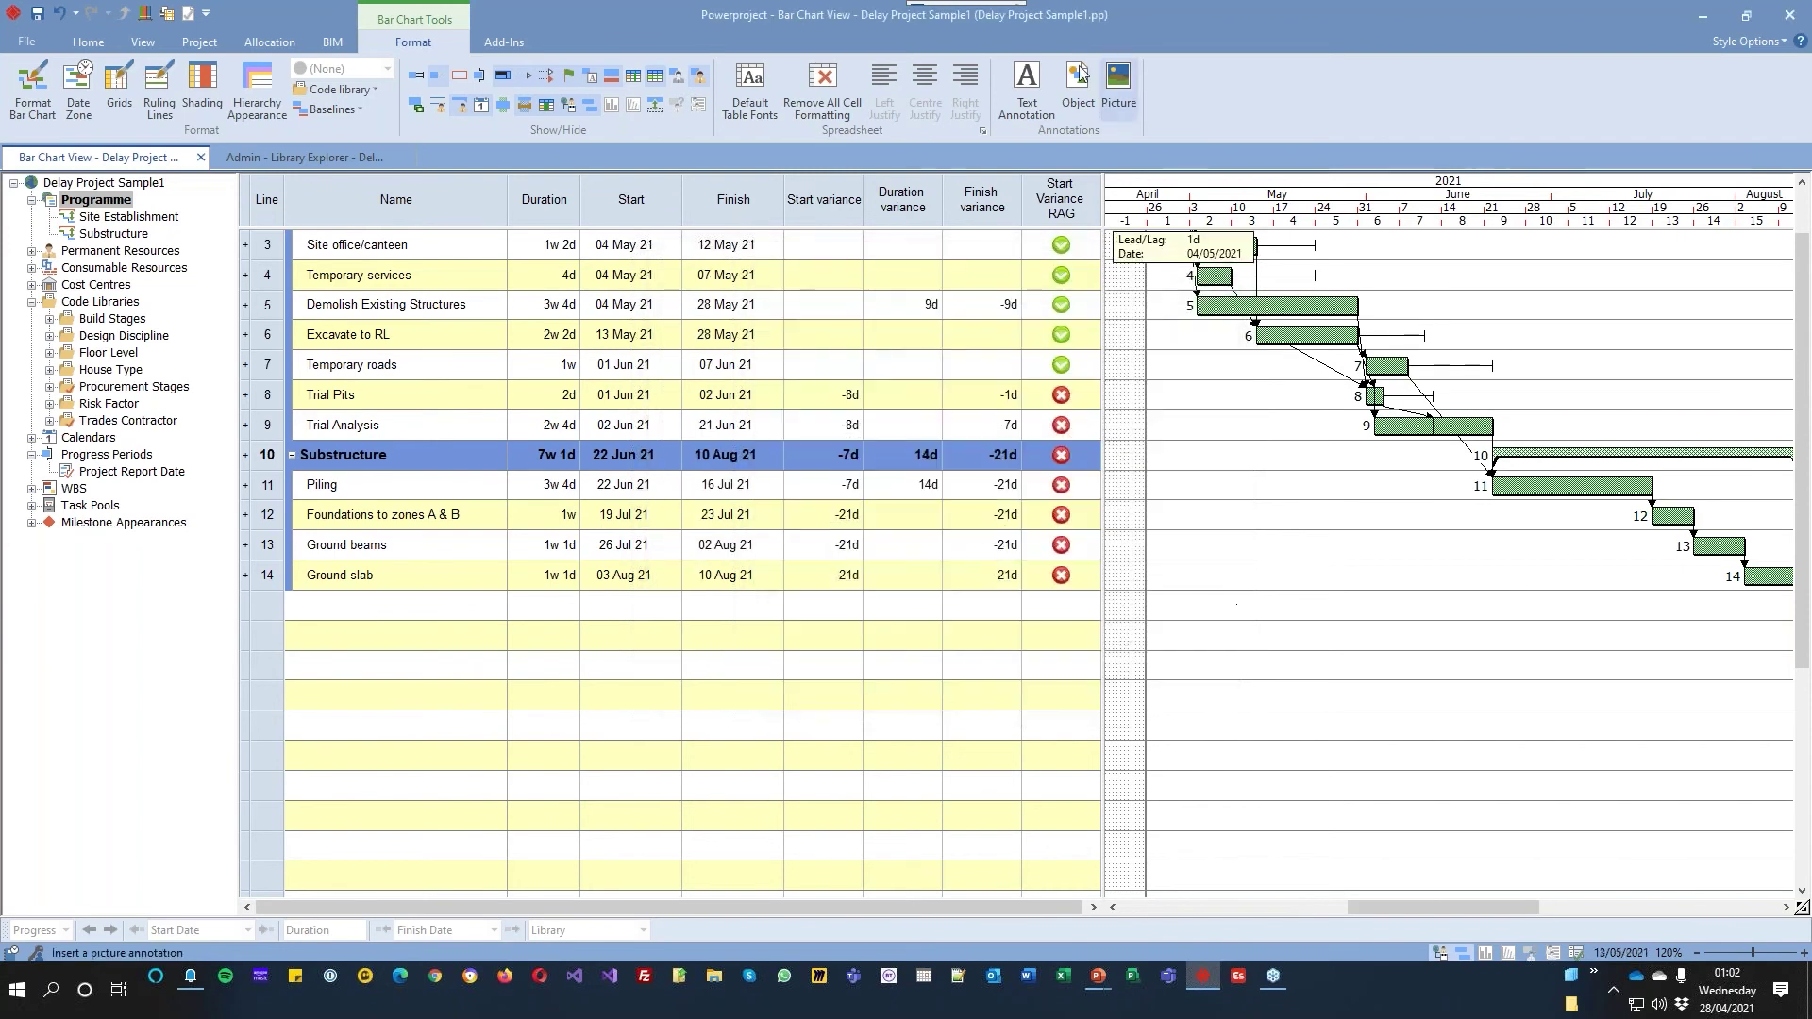
# Make room after Start Variance RAG and add the Duration Variance RAG task formula column with centred cells
pyautogui.moveTo(1104, 356); pyautogui.dragTo(1247, 328)
pyautogui.rightClick(1129, 189)
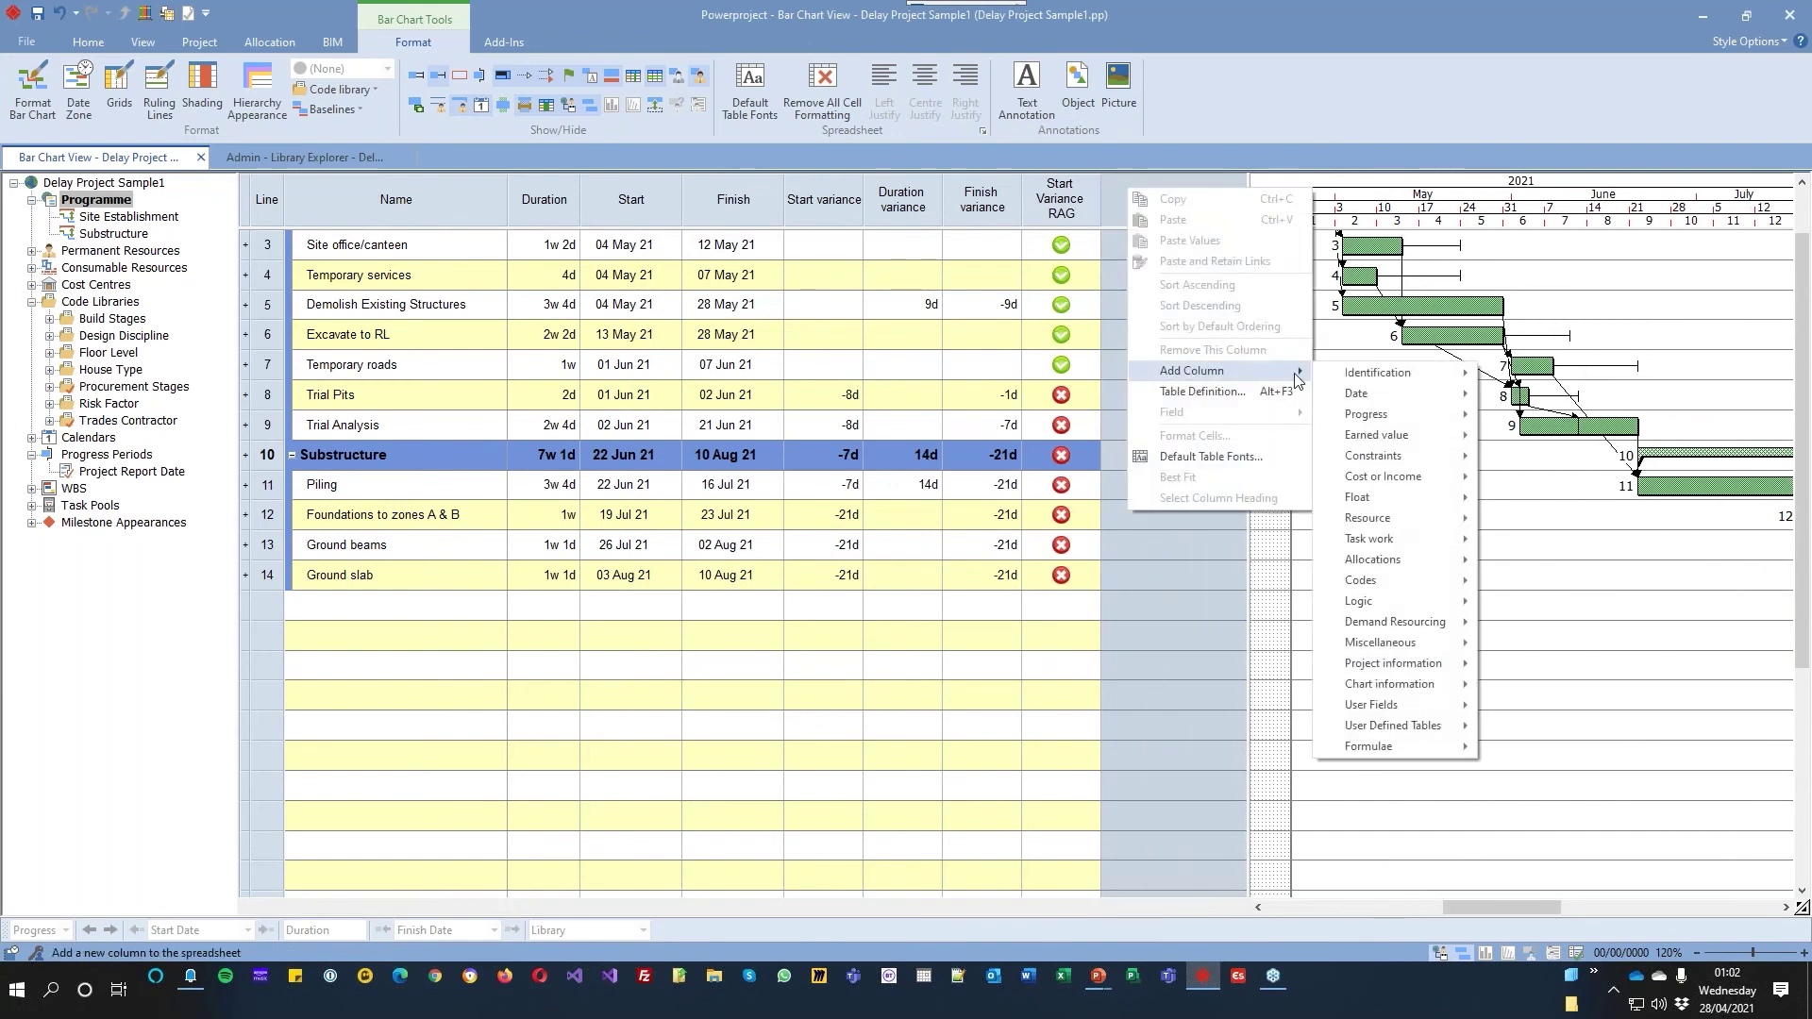
pyautogui.moveTo(1457, 751)
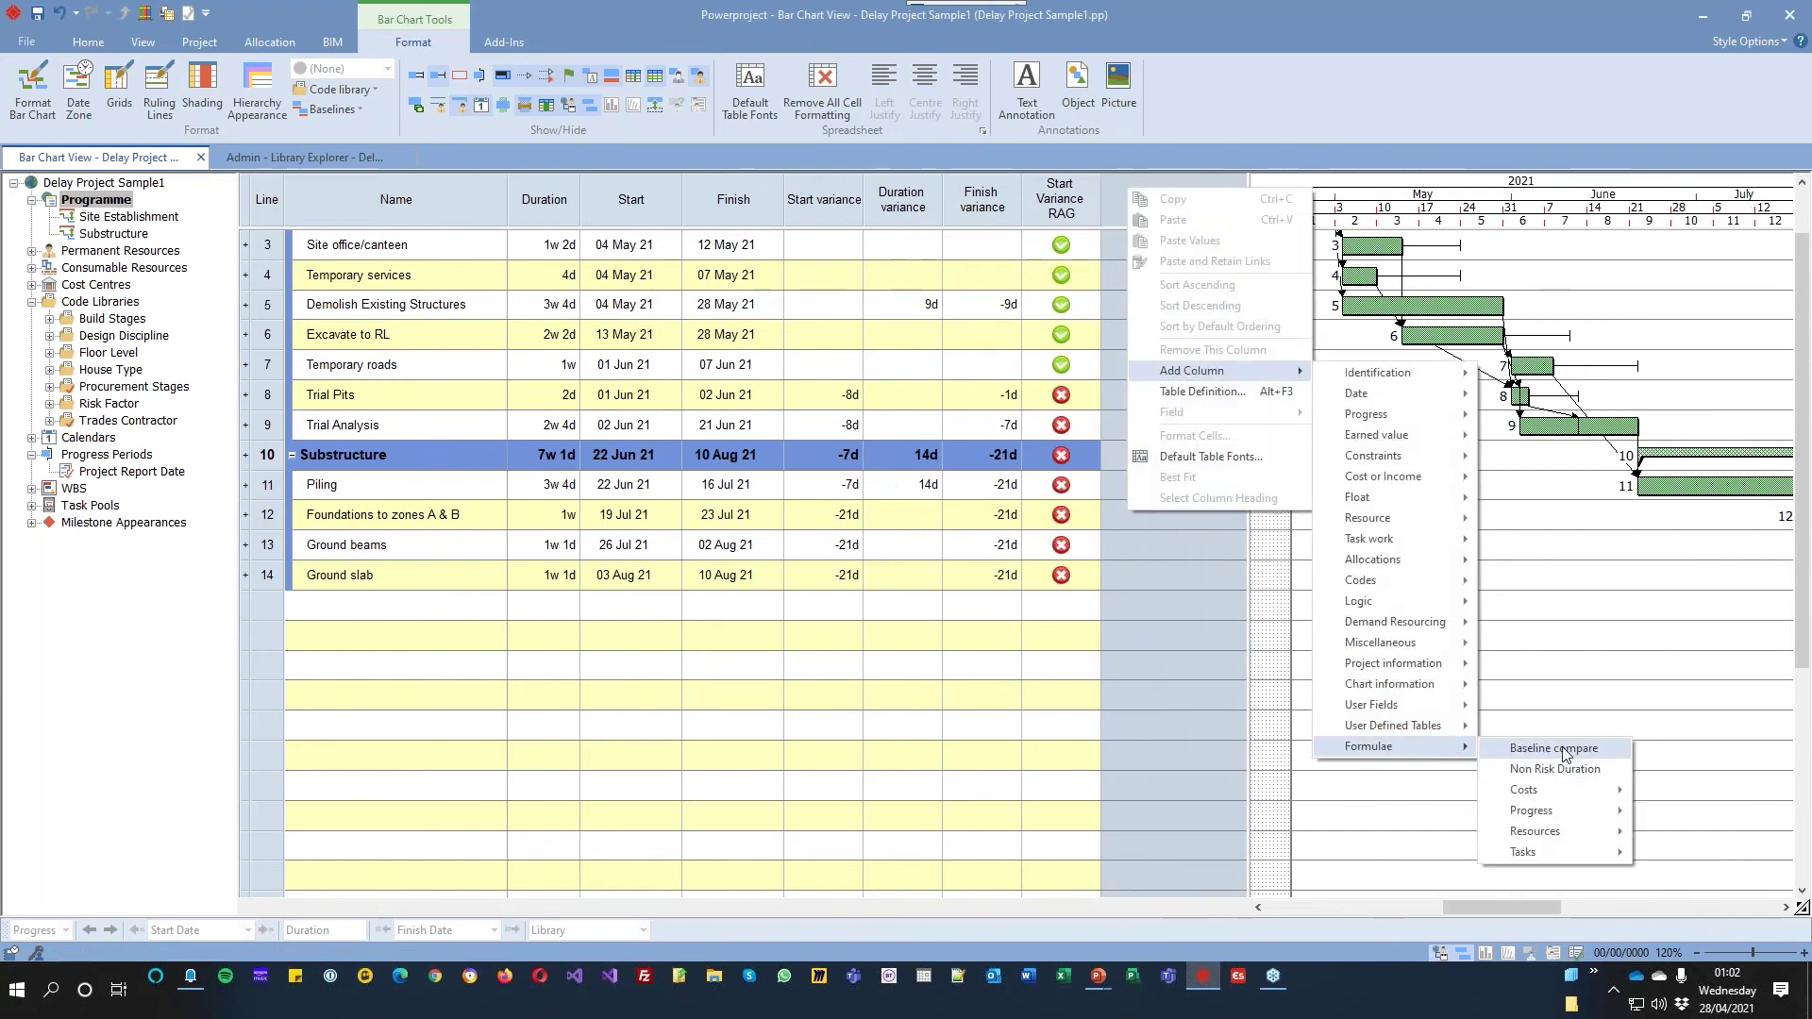
pyautogui.moveTo(1561, 808)
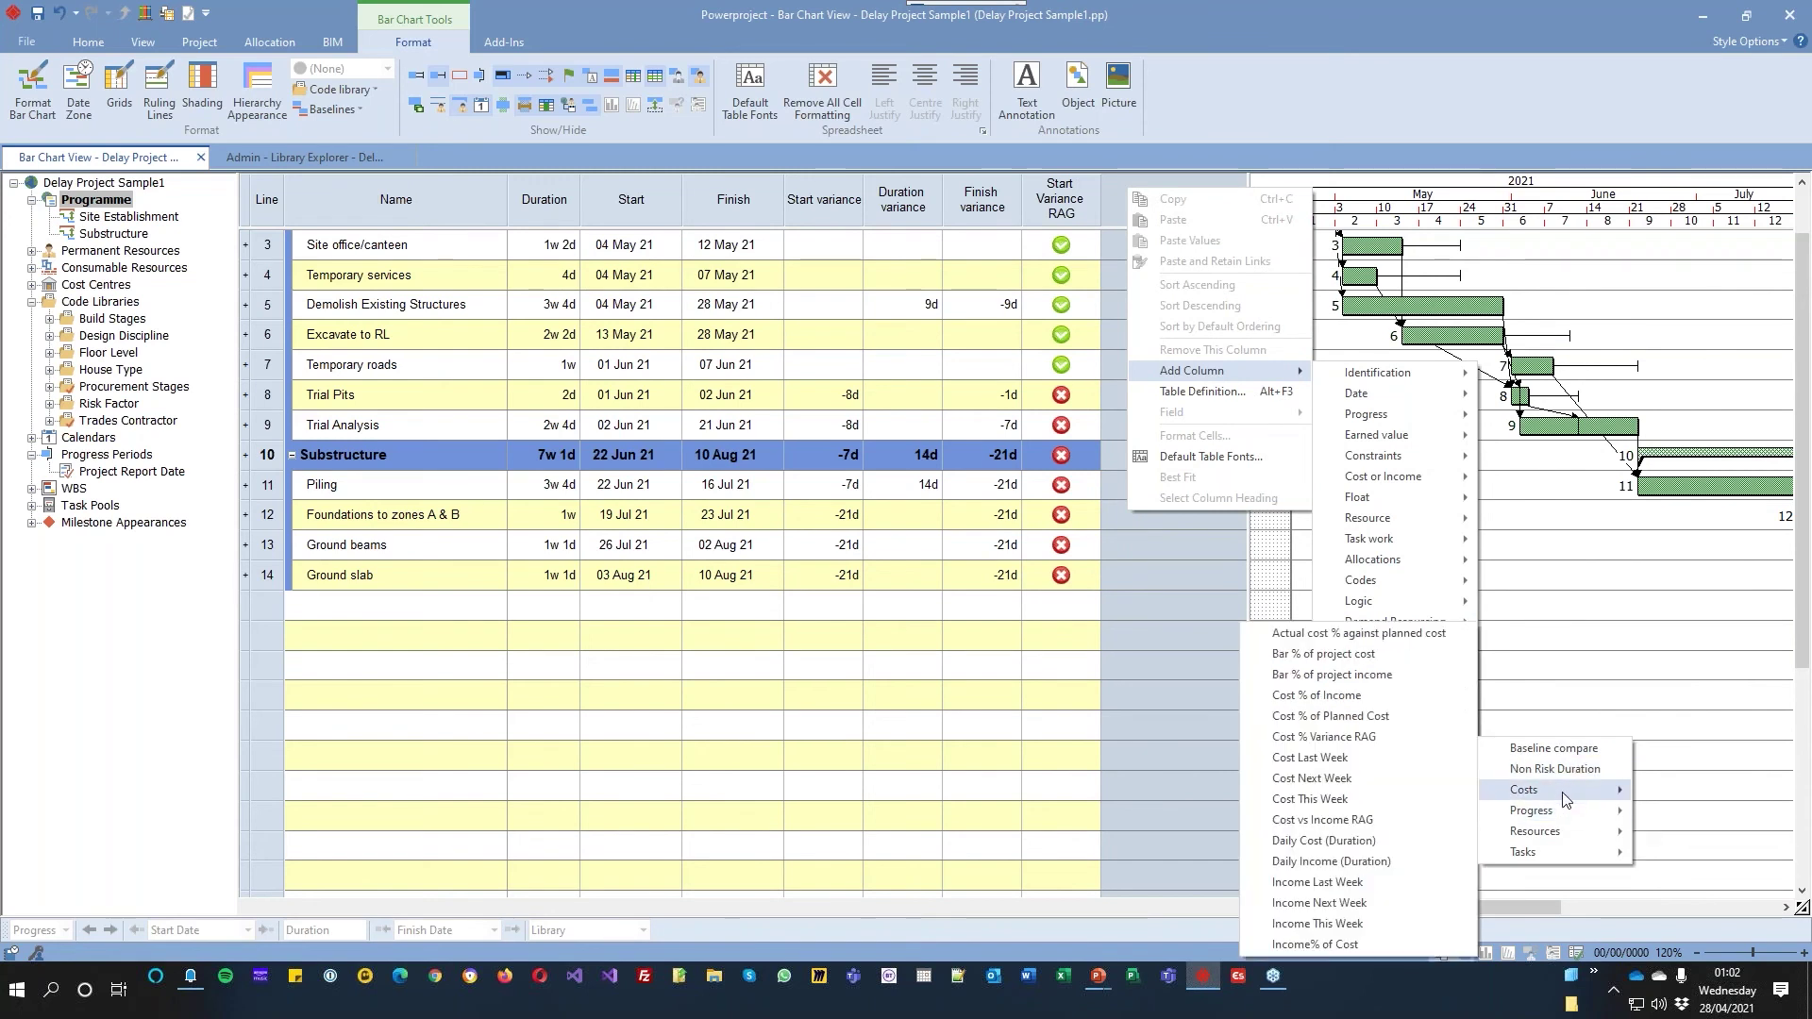
pyautogui.moveTo(1549, 852)
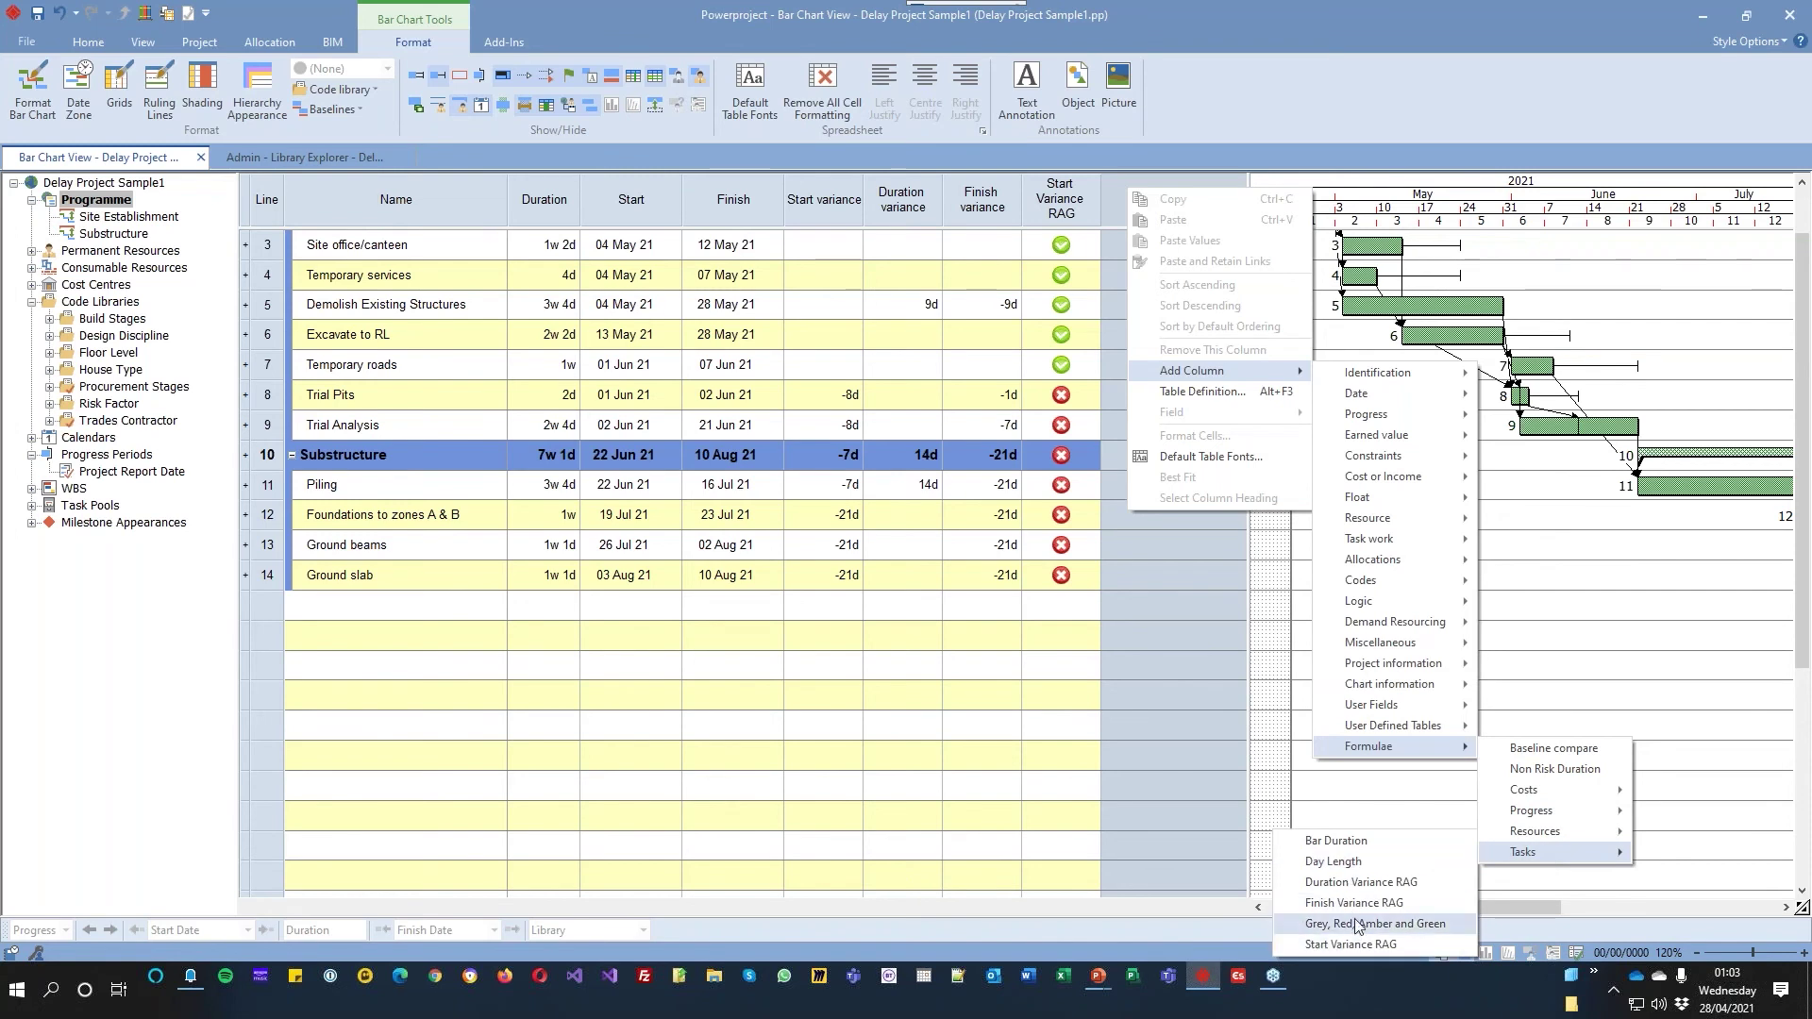
pyautogui.click(1373, 883)
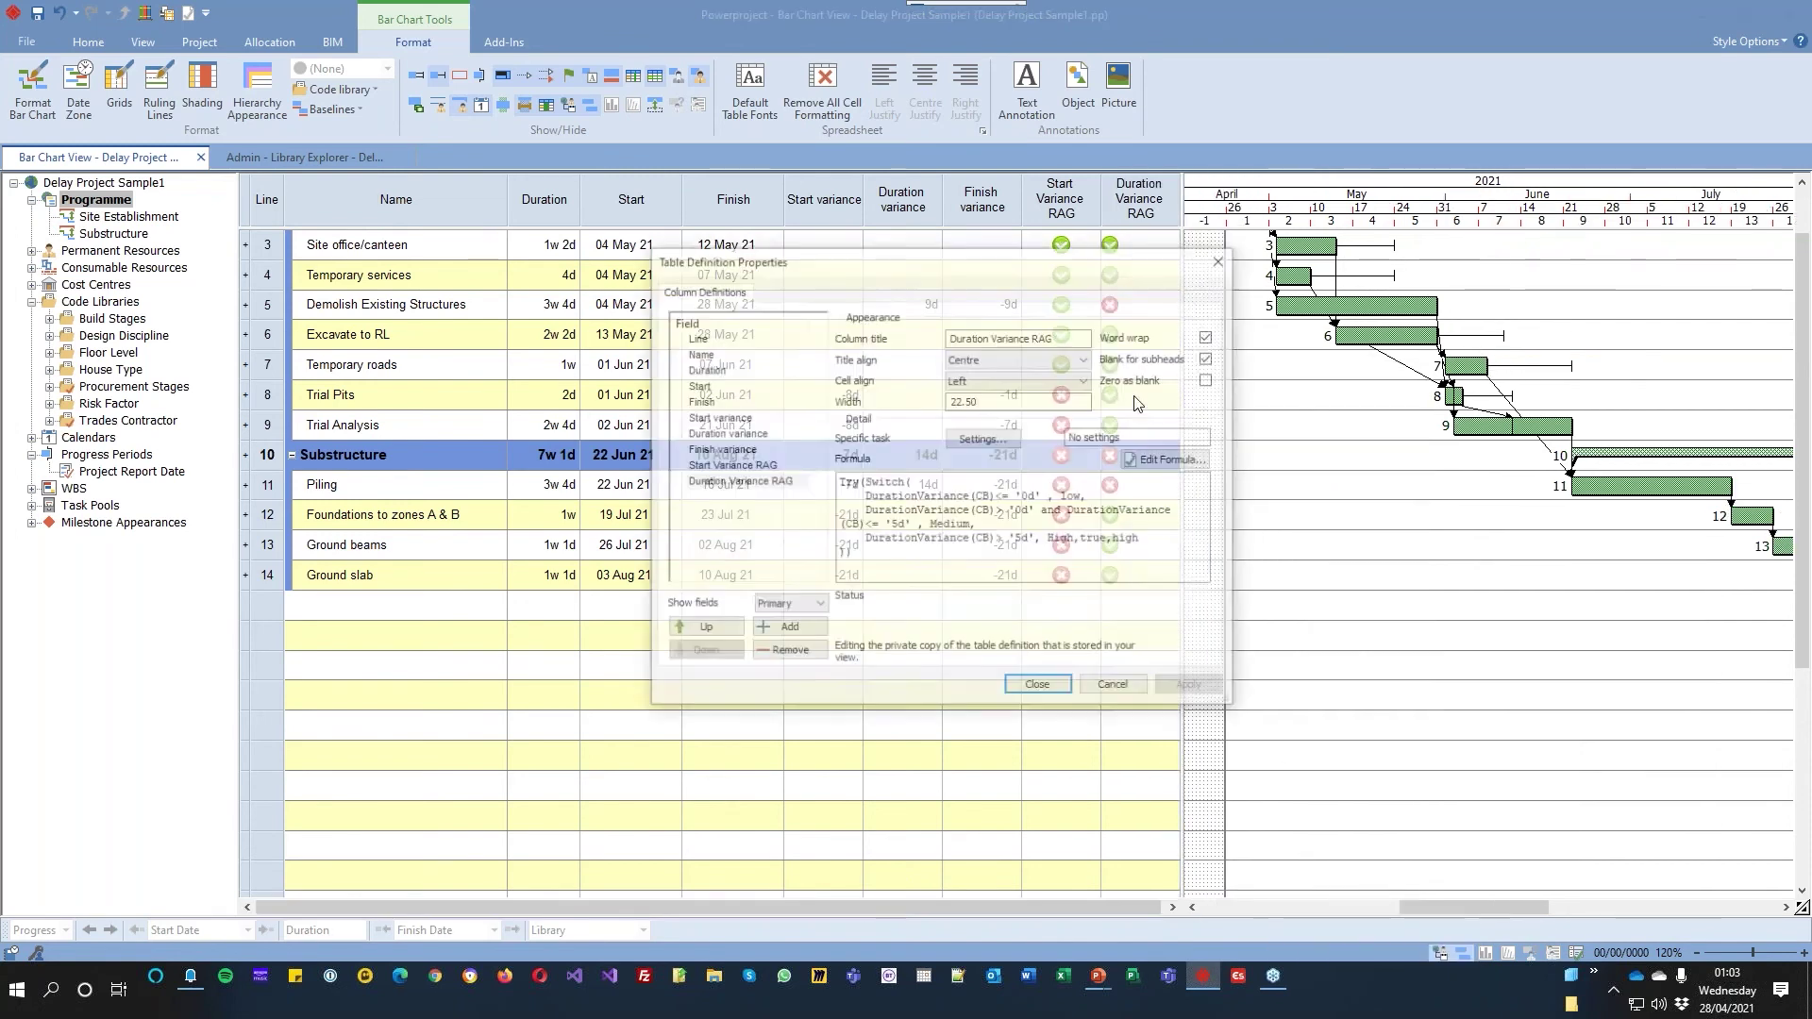
pyautogui.click(998, 379)
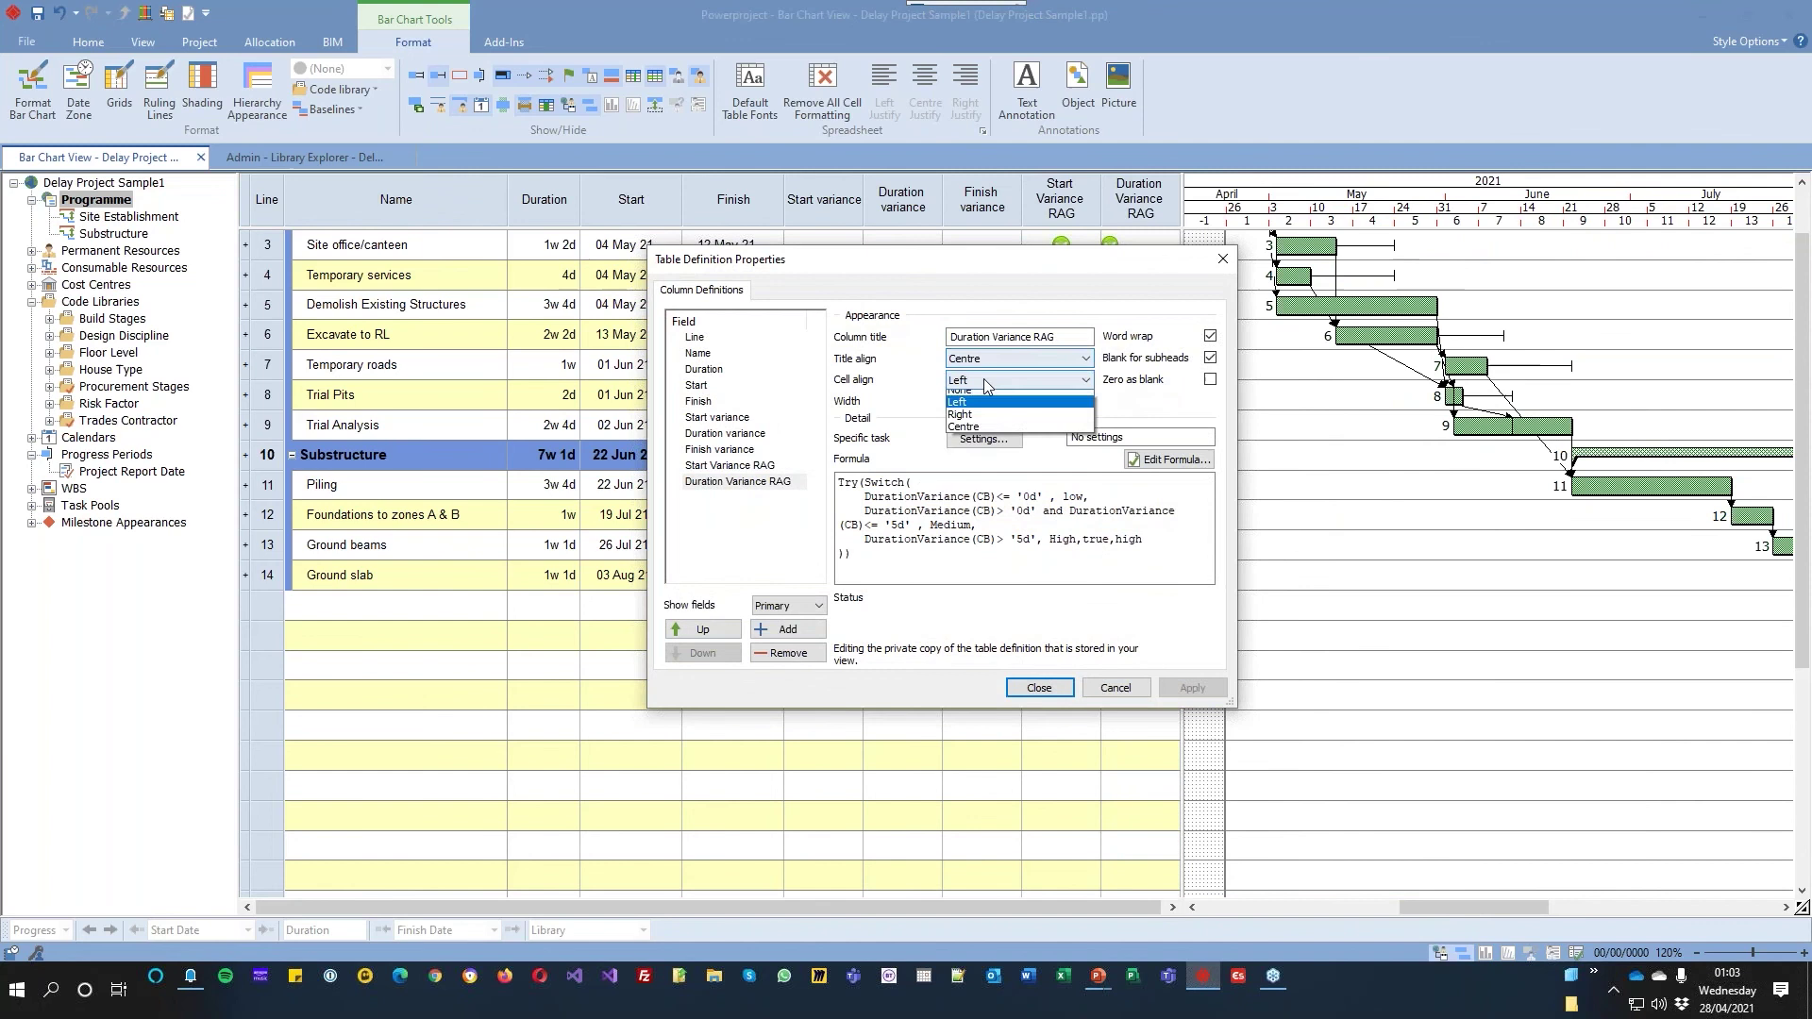
pyautogui.click(970, 433)
# Add the Finish Variance RAG task formula field after Duration Variance RAG and apply the table definition
pyautogui.click(788, 628)
pyautogui.click(769, 502)
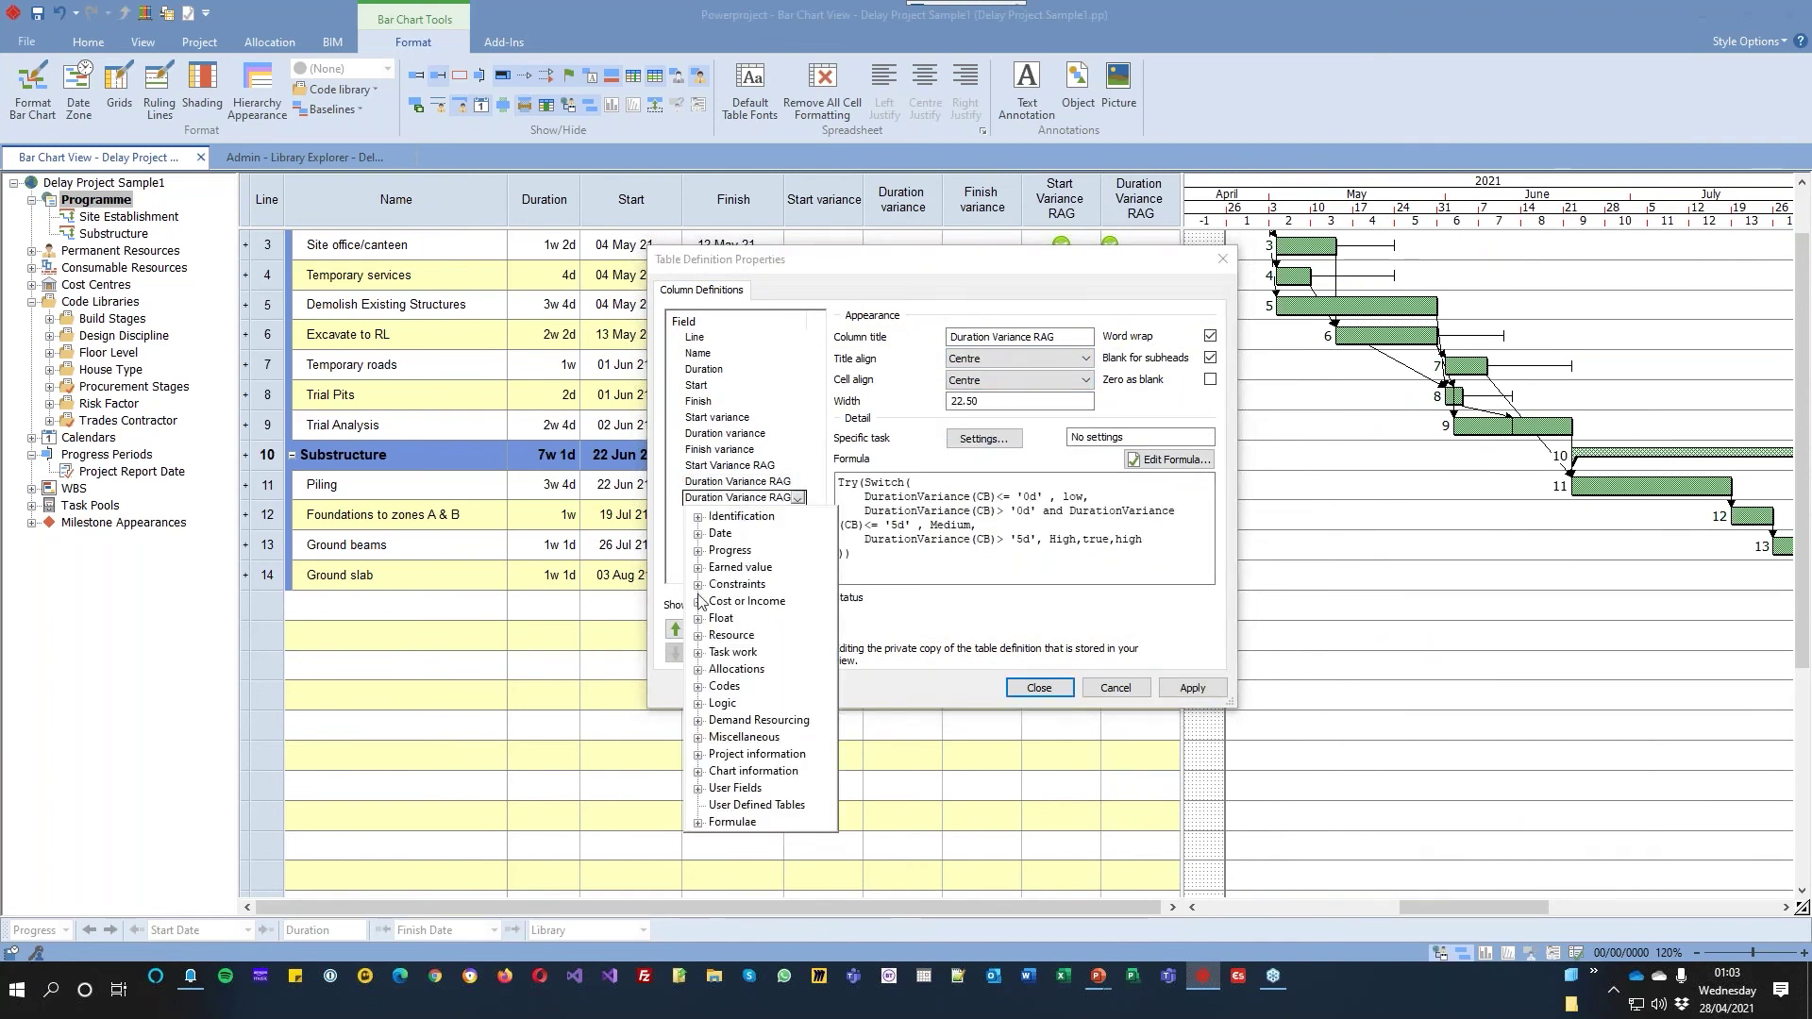
pyautogui.click(698, 822)
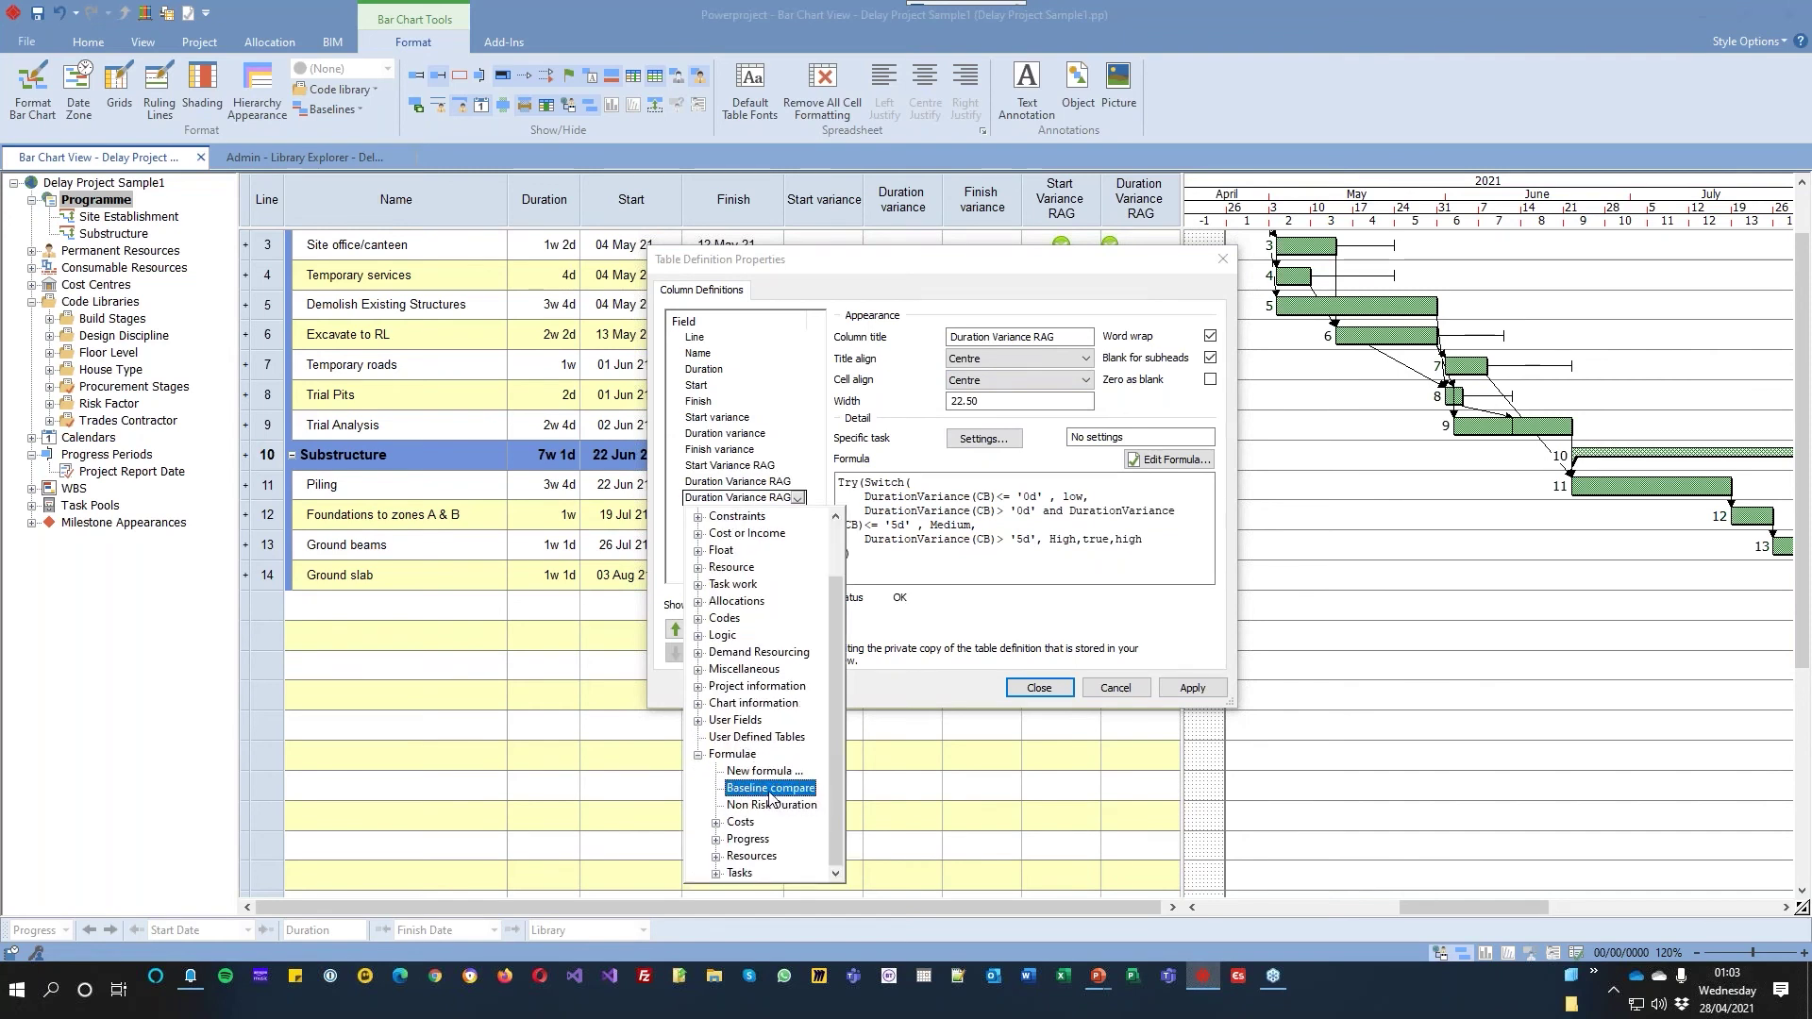
pyautogui.click(716, 875)
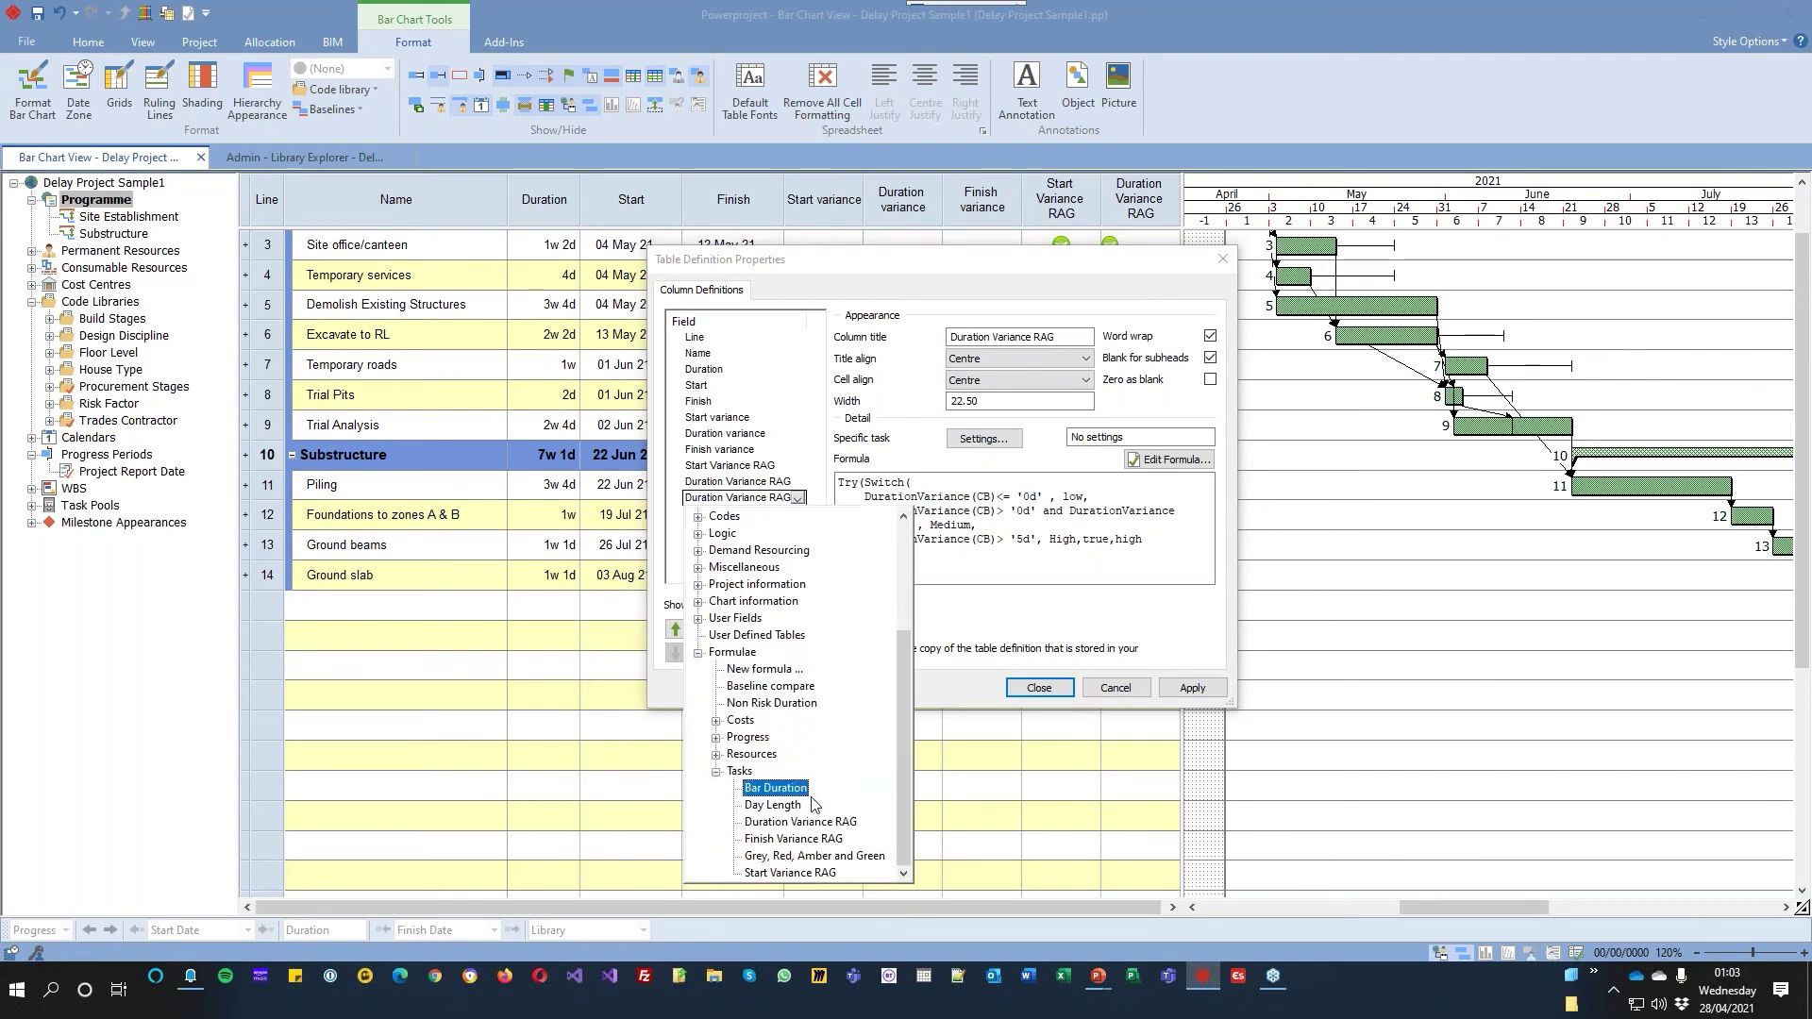
pyautogui.click(784, 840)
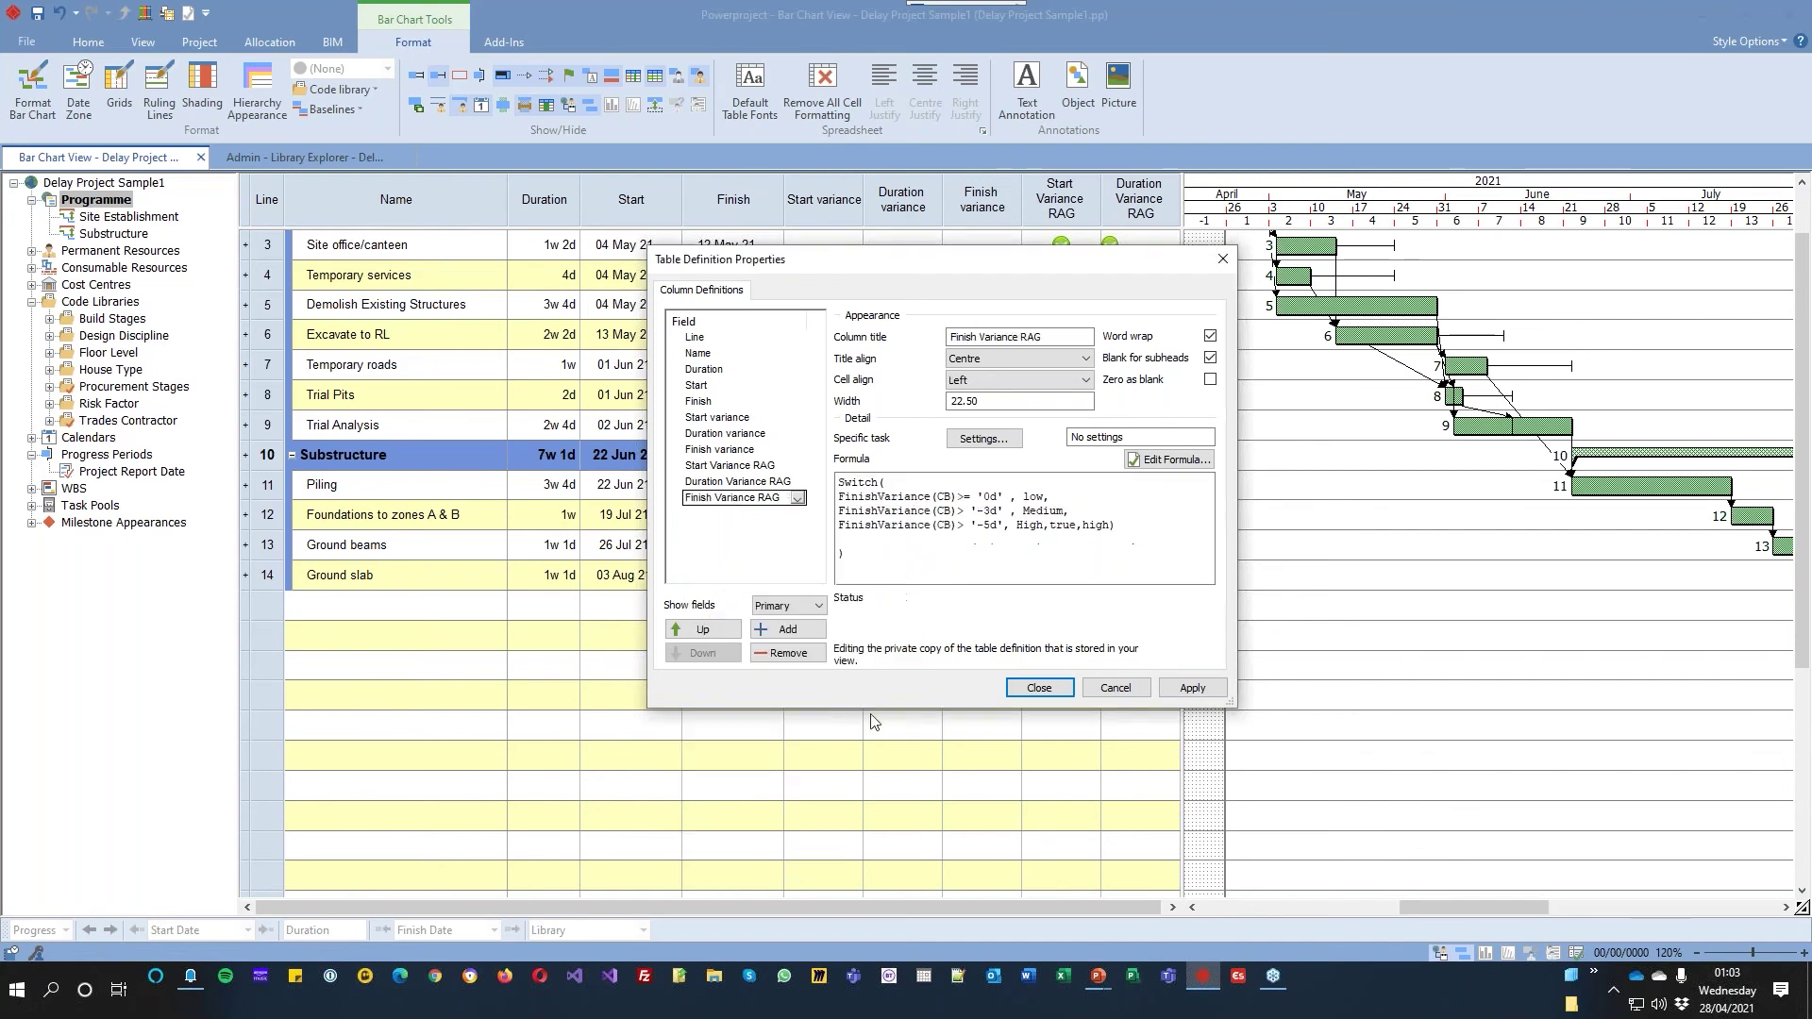
pyautogui.click(1192, 686)
pyautogui.click(1038, 688)
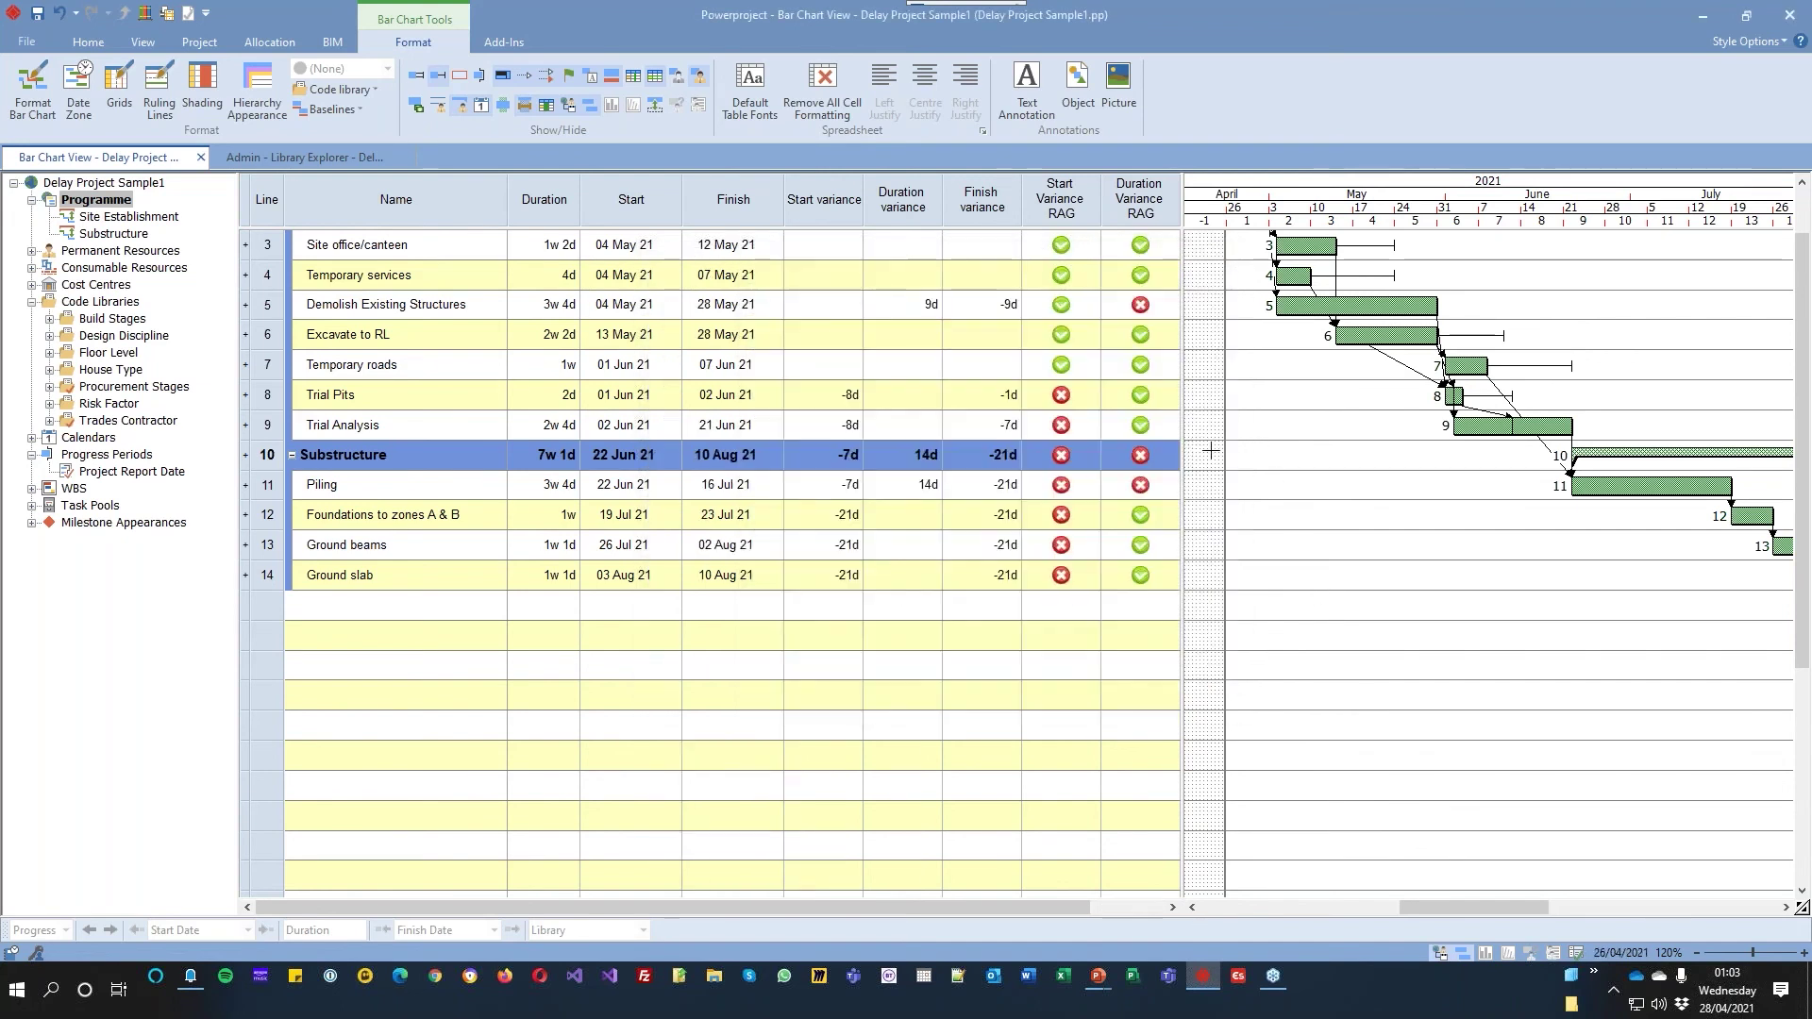
# Widen the spreadsheet to show the Finish Variance RAG column and set its cell alignment to Centre
pyautogui.moveTo(1186, 457); pyautogui.dragTo(1313, 311)
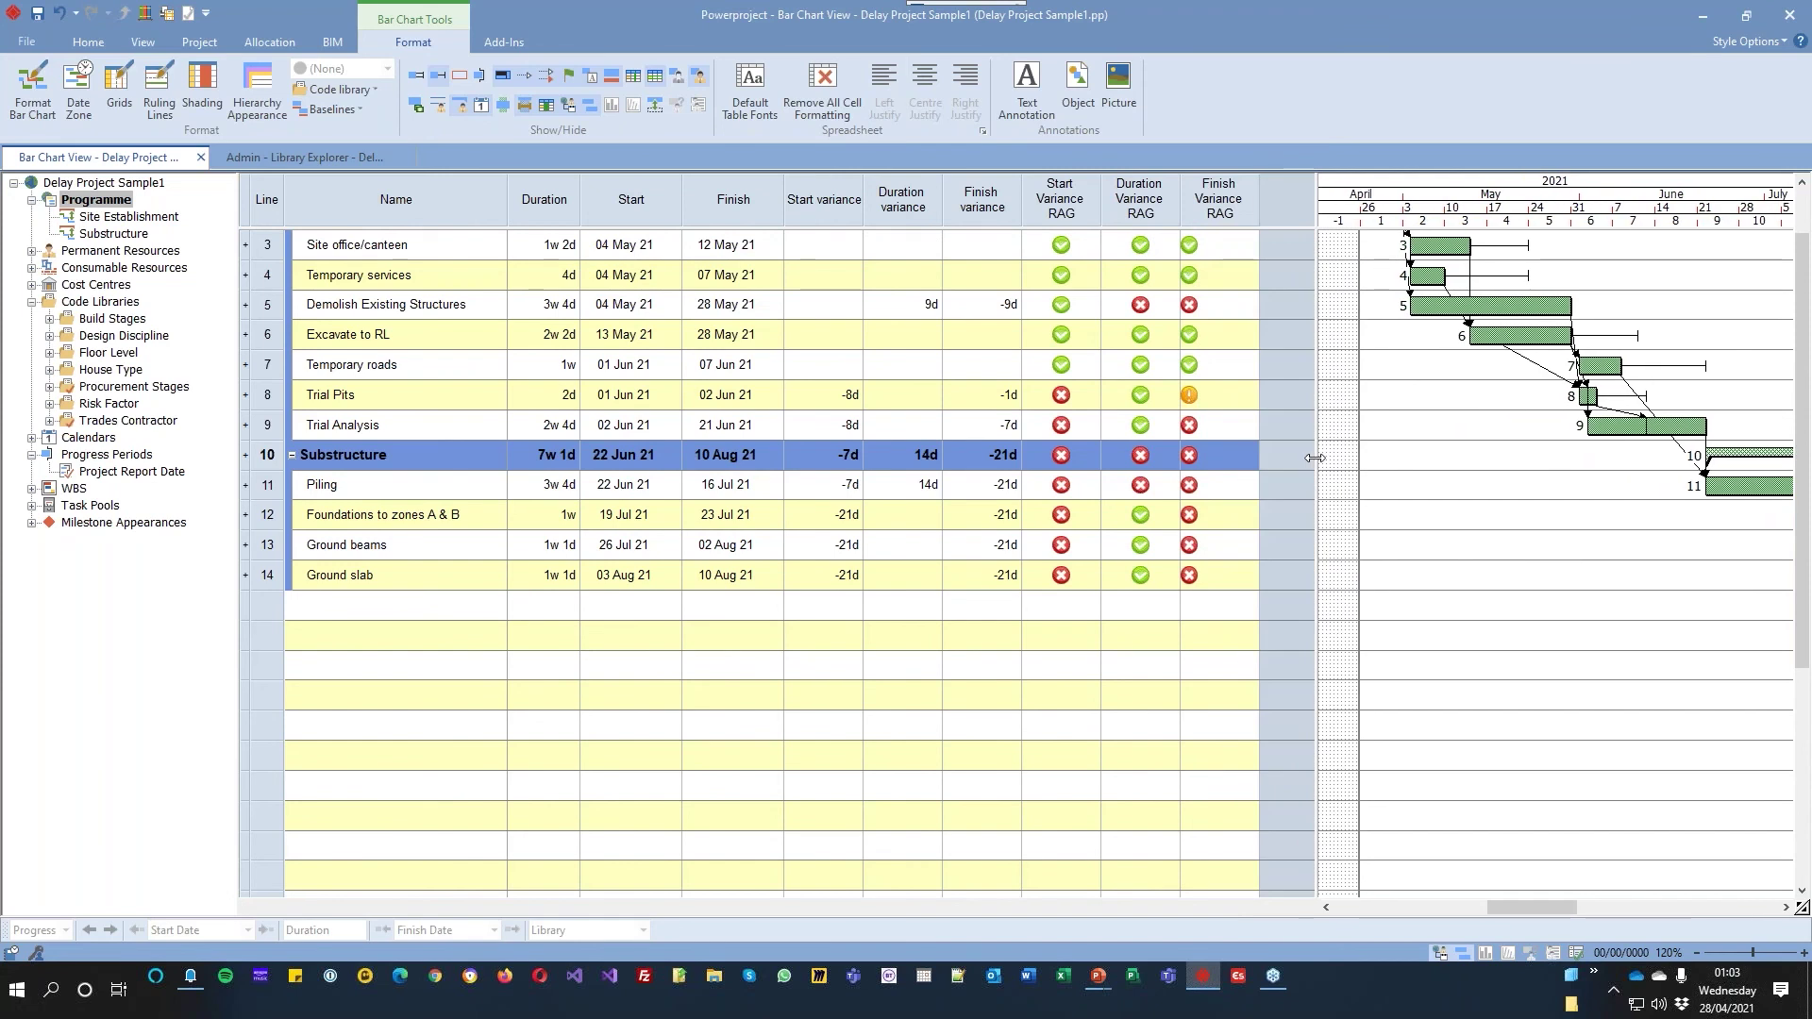
pyautogui.rightClick(1232, 203)
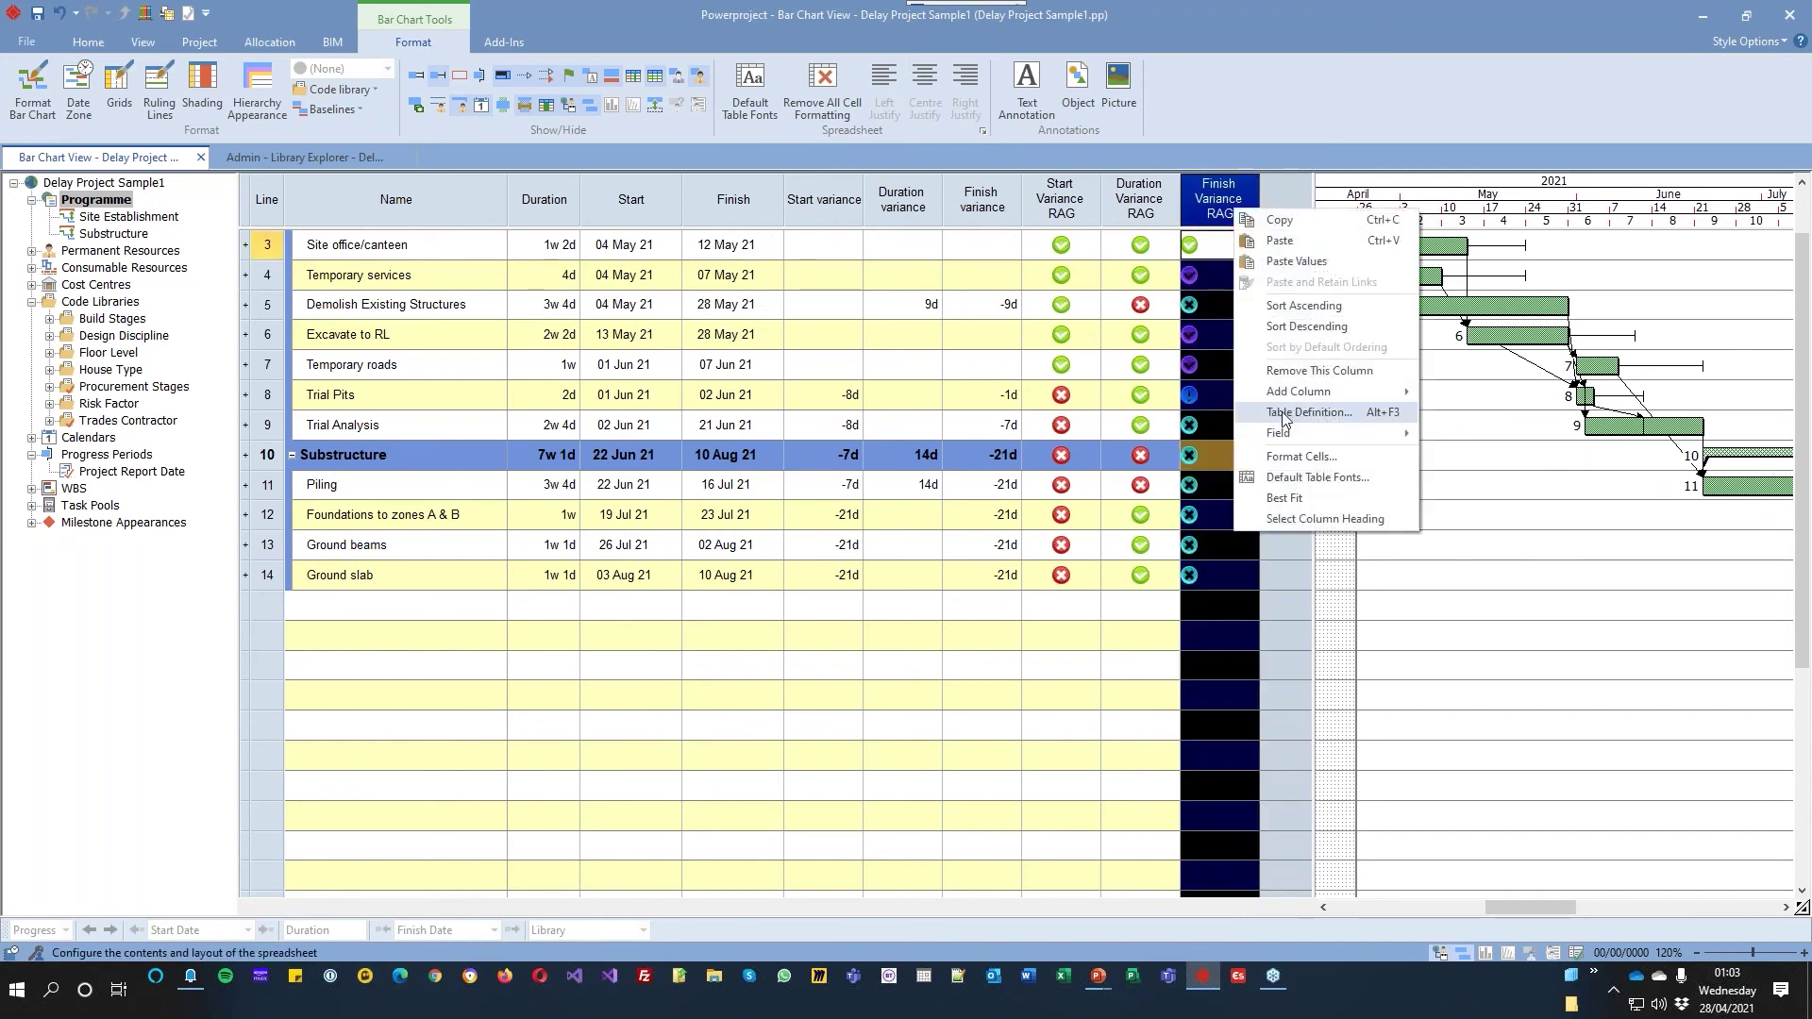
pyautogui.click(1280, 411)
pyautogui.click(1033, 381)
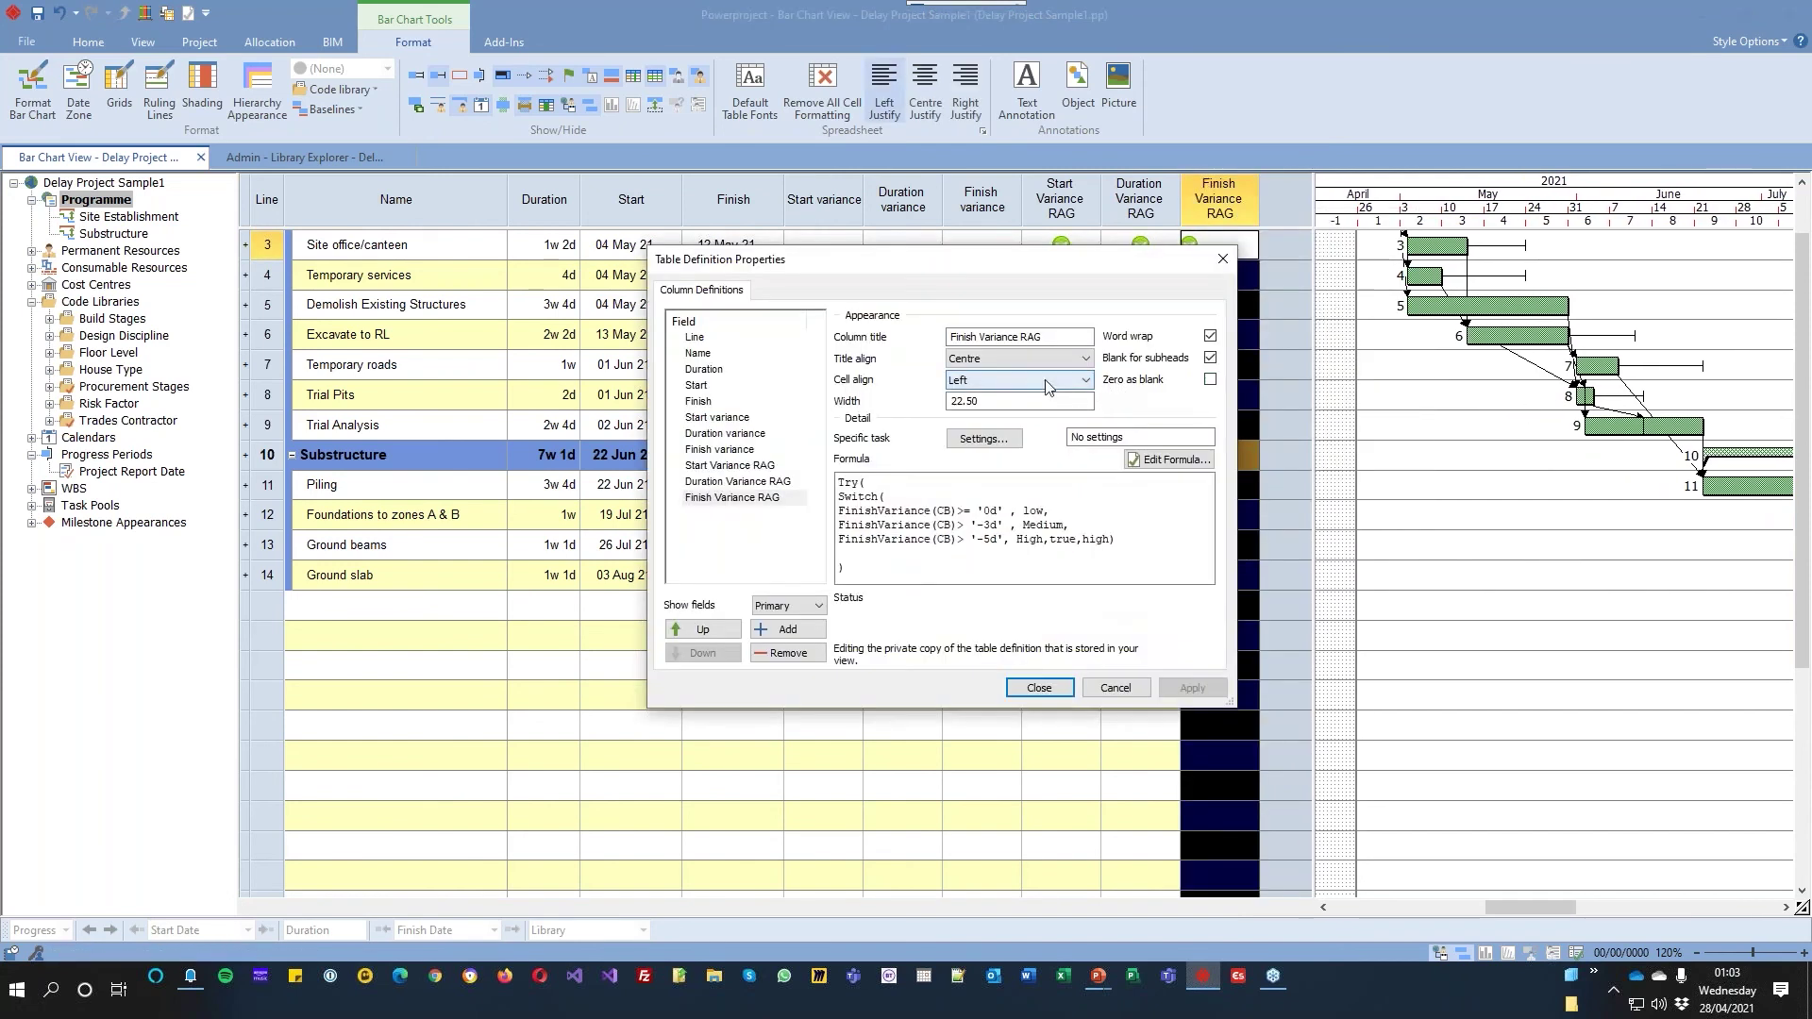
pyautogui.click(1033, 434)
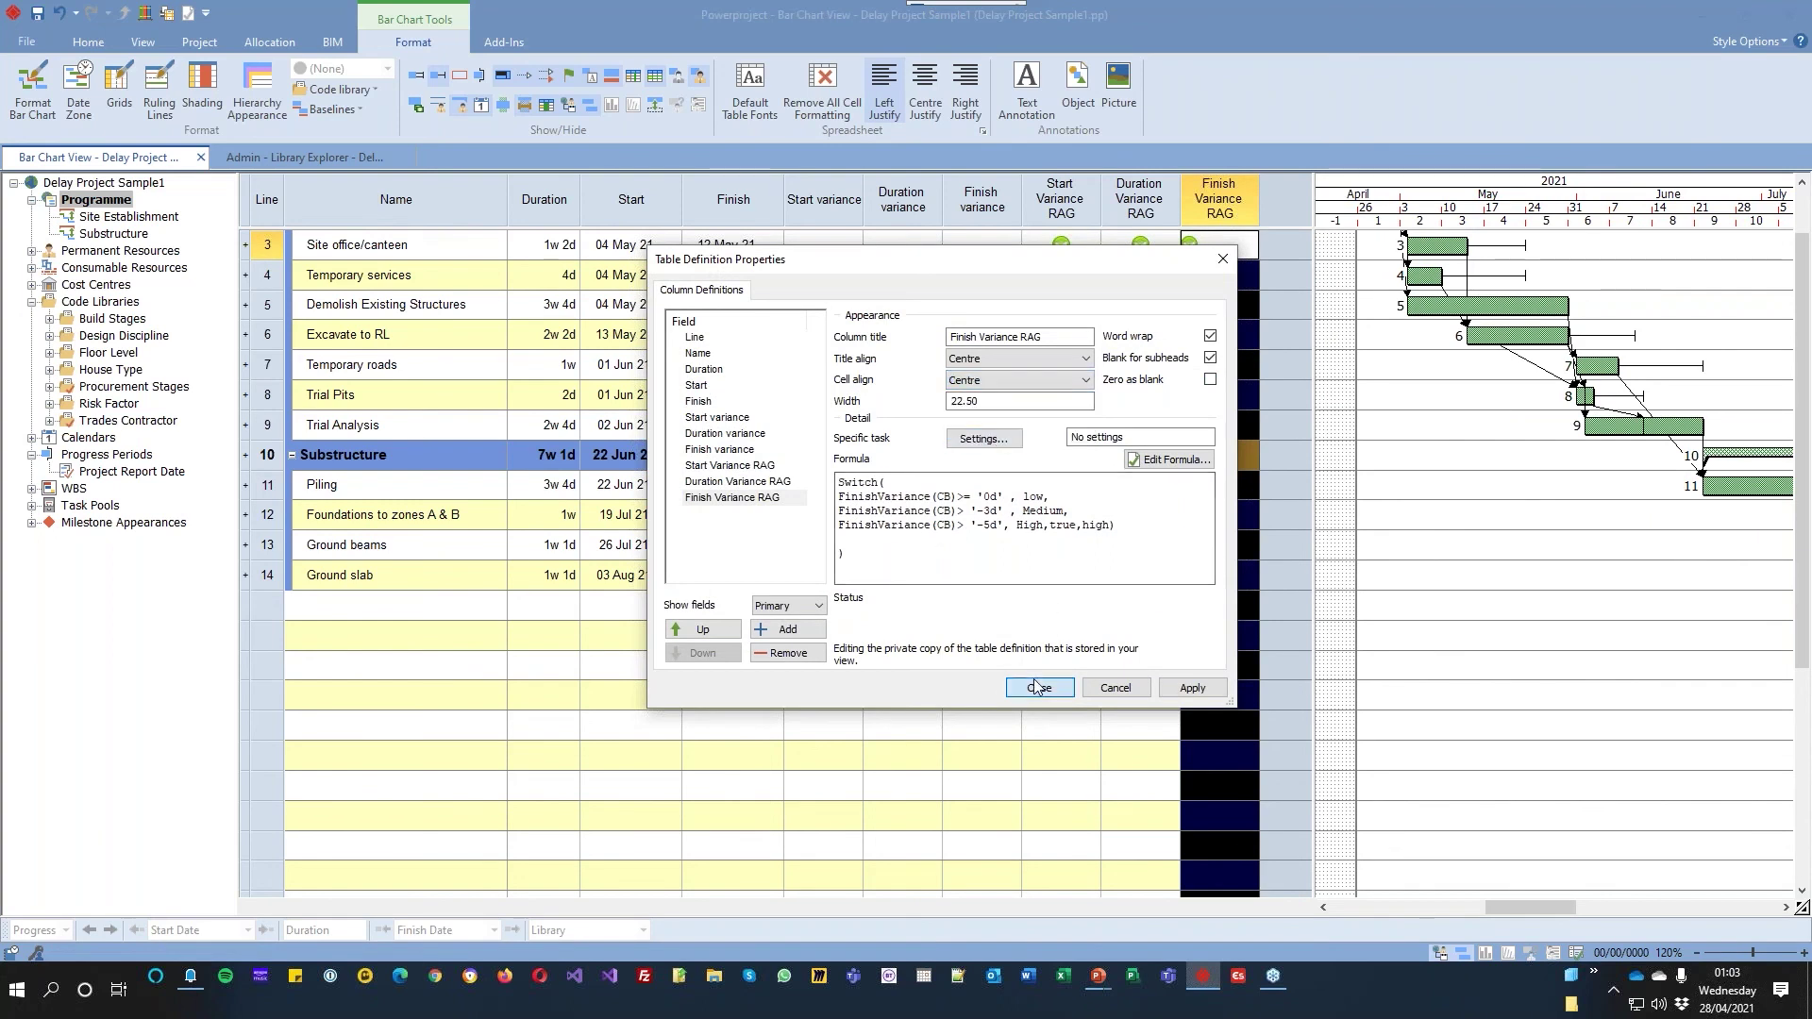
pyautogui.click(1064, 685)
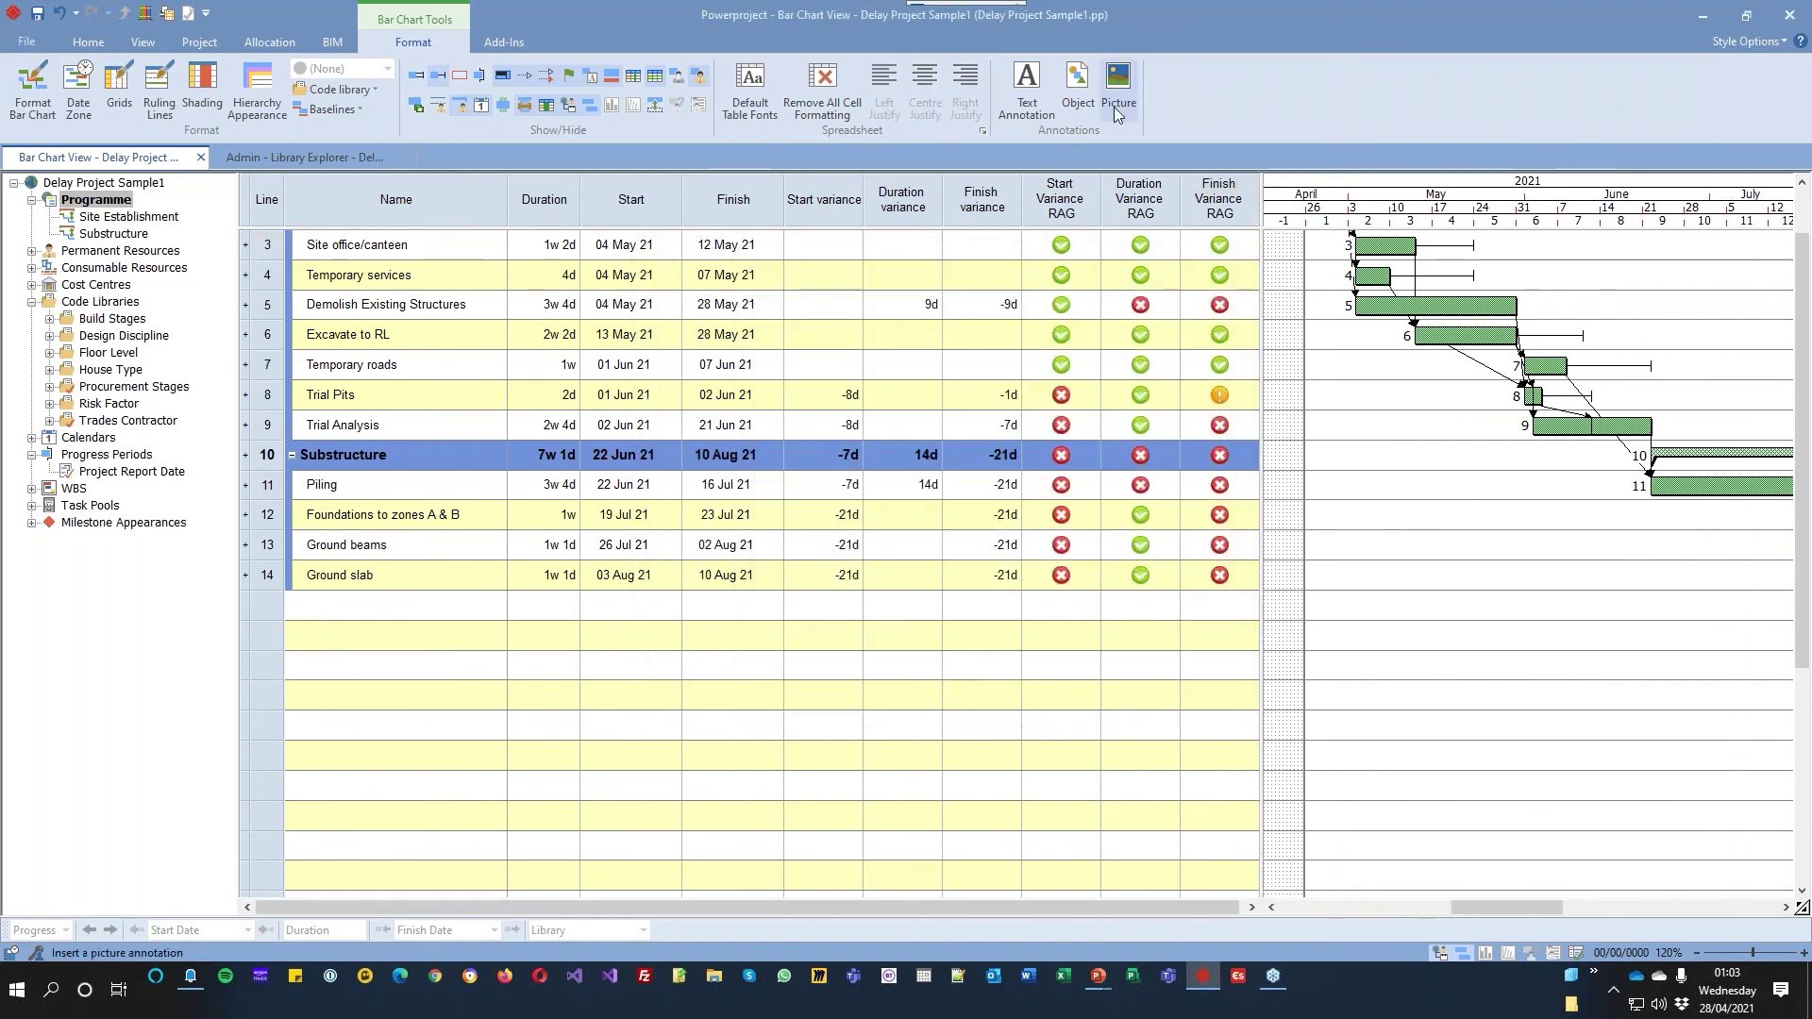
# Move the Start, Duration and Finish Variance RAG columns directly after the Name column, in that order
pyautogui.moveTo(1027, 192); pyautogui.dragTo(569, 200)
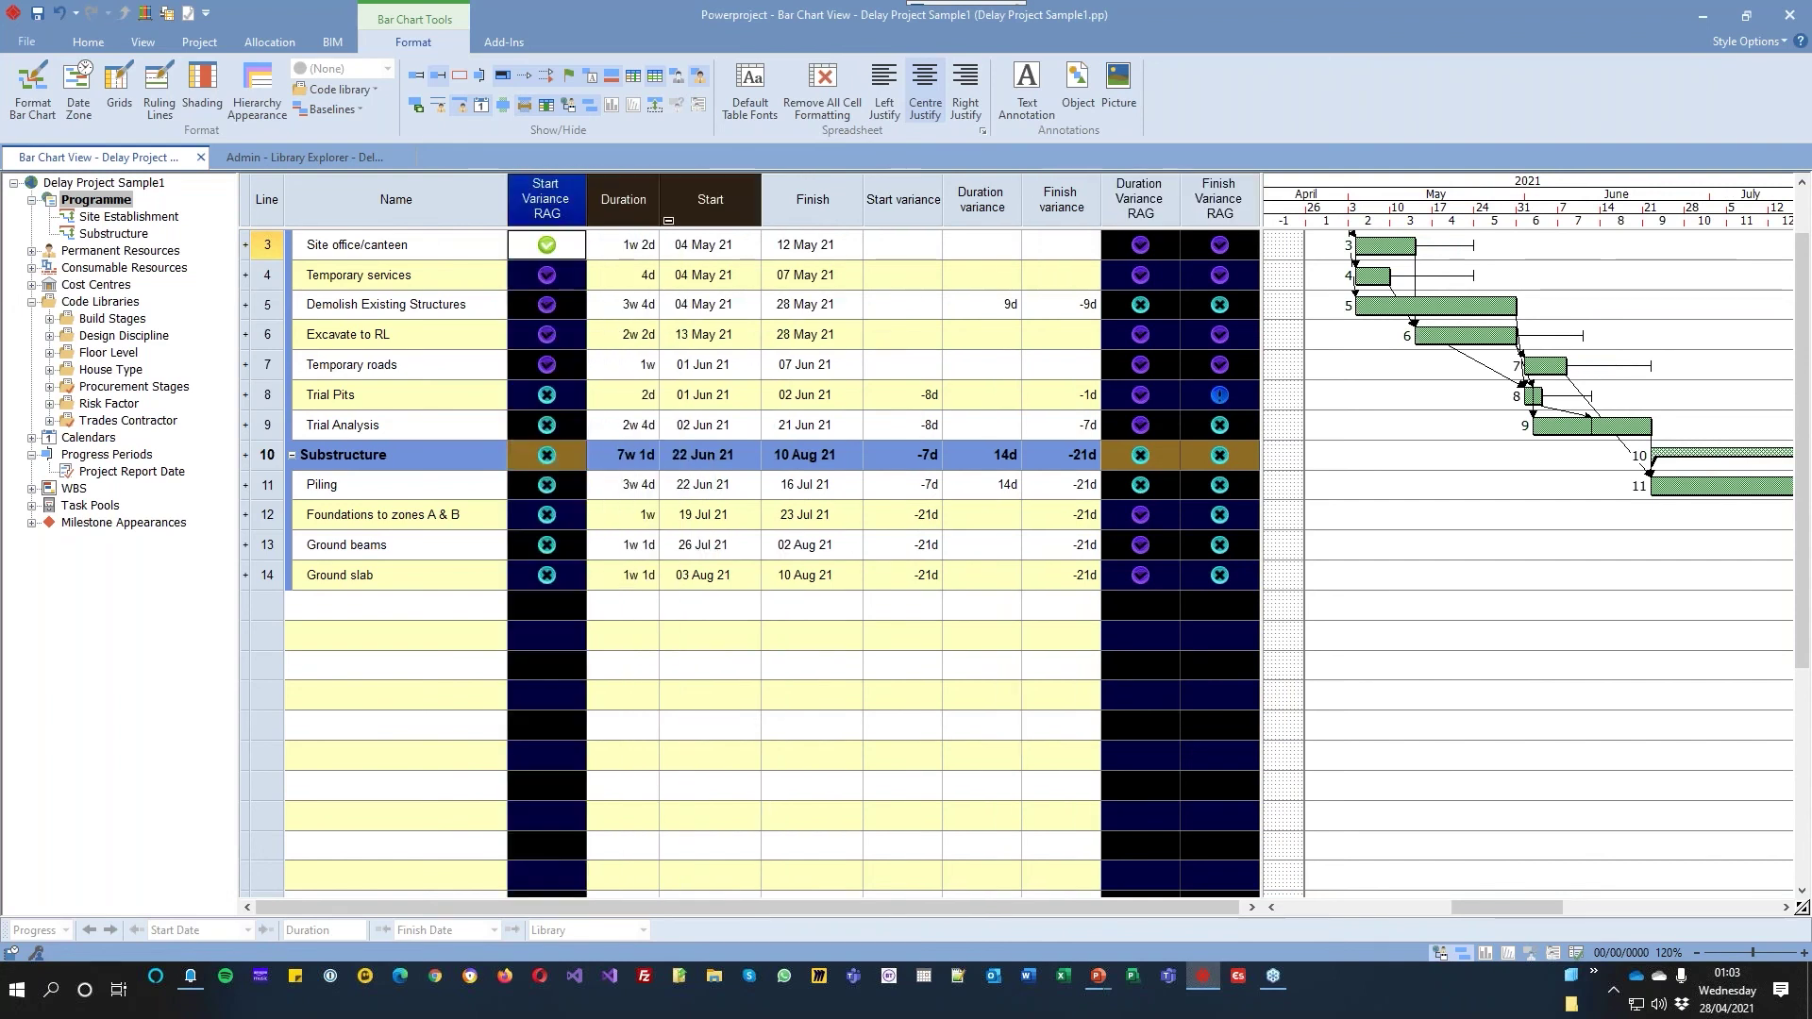
pyautogui.moveTo(1147, 184); pyautogui.dragTo(631, 190)
pyautogui.moveTo(1222, 182); pyautogui.dragTo(725, 193)
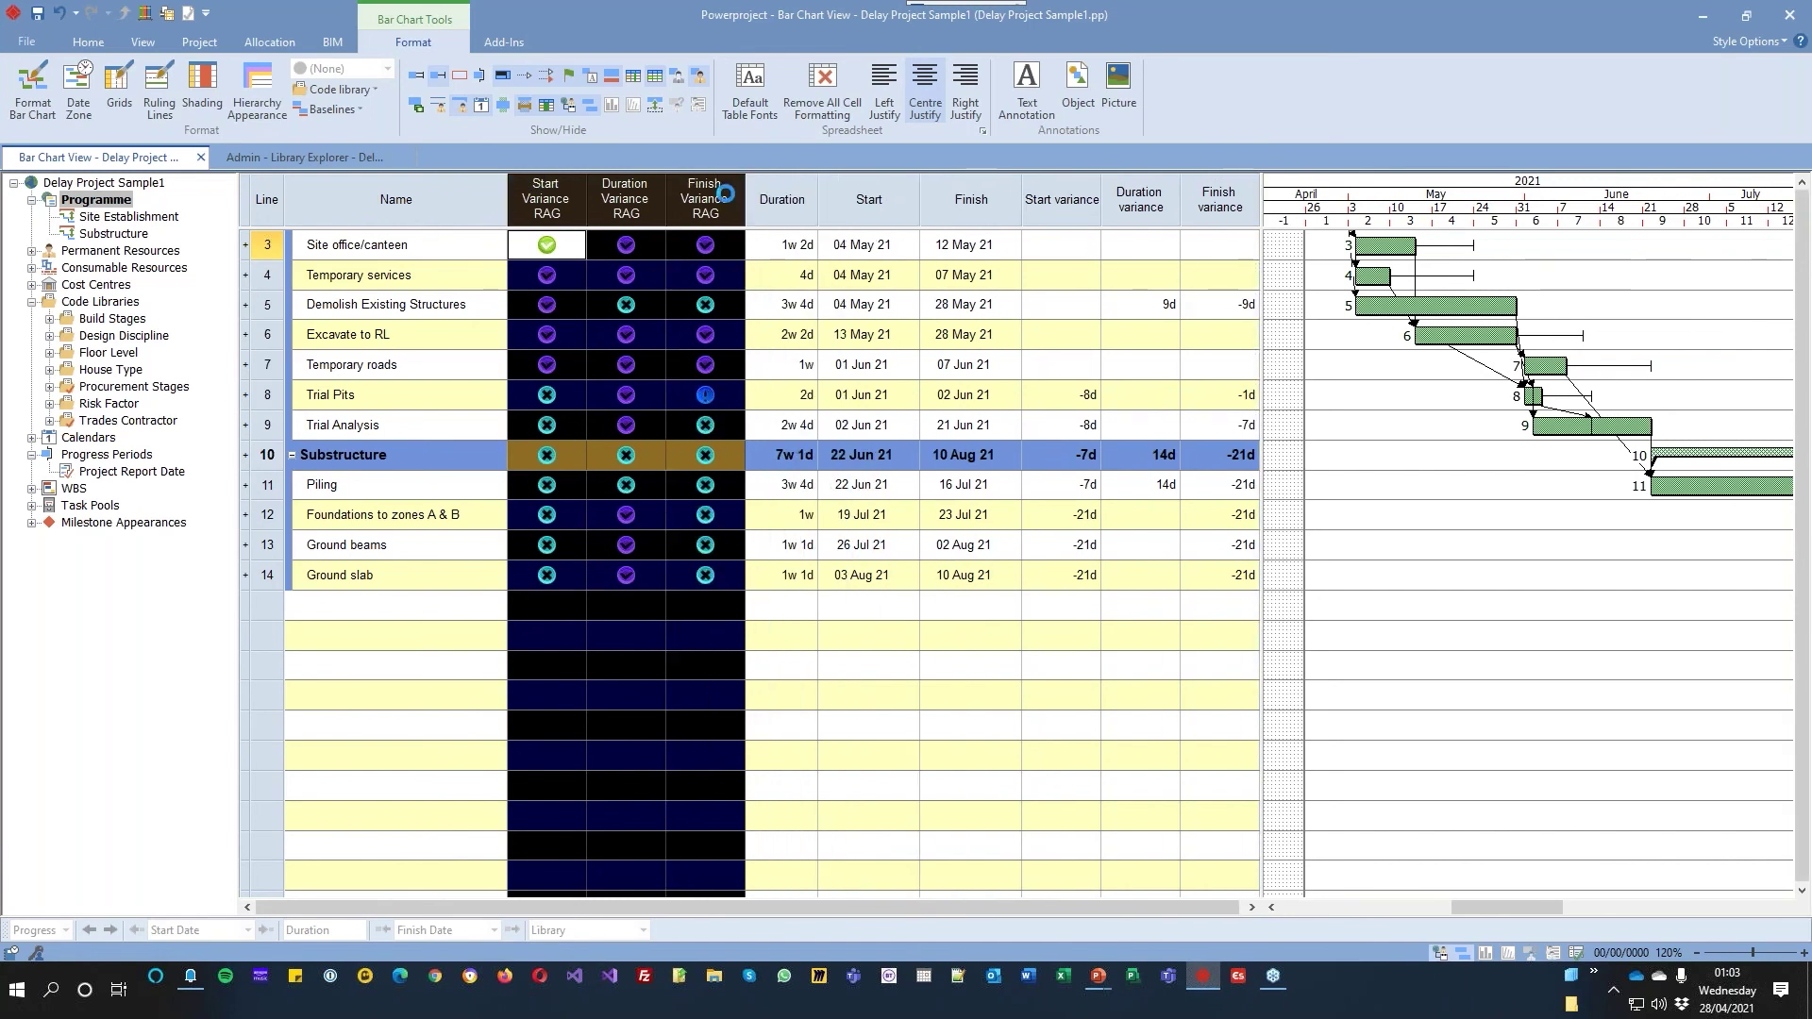
# Resize the spreadsheet so it ends after the Finish Variance RAG column, leaving the rest of the width to the bars
pyautogui.moveTo(1261, 218); pyautogui.dragTo(745, 221)
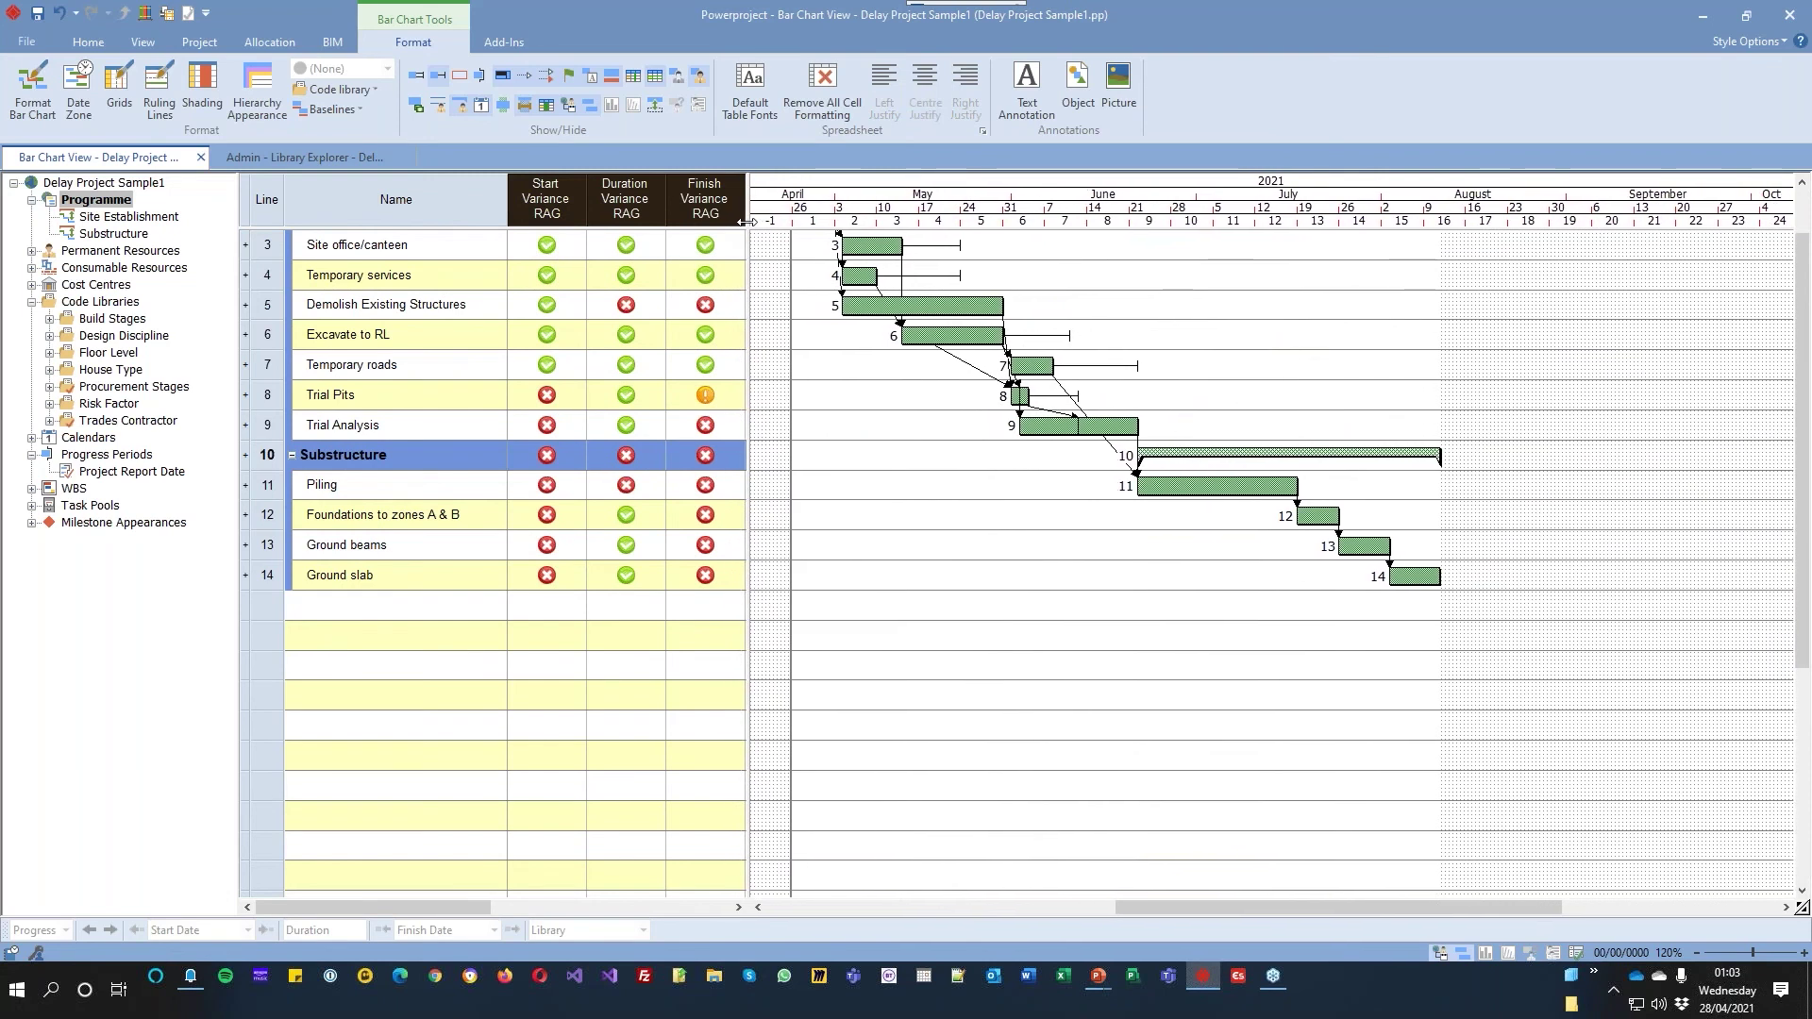
pyautogui.scroll(1, 833, 360)
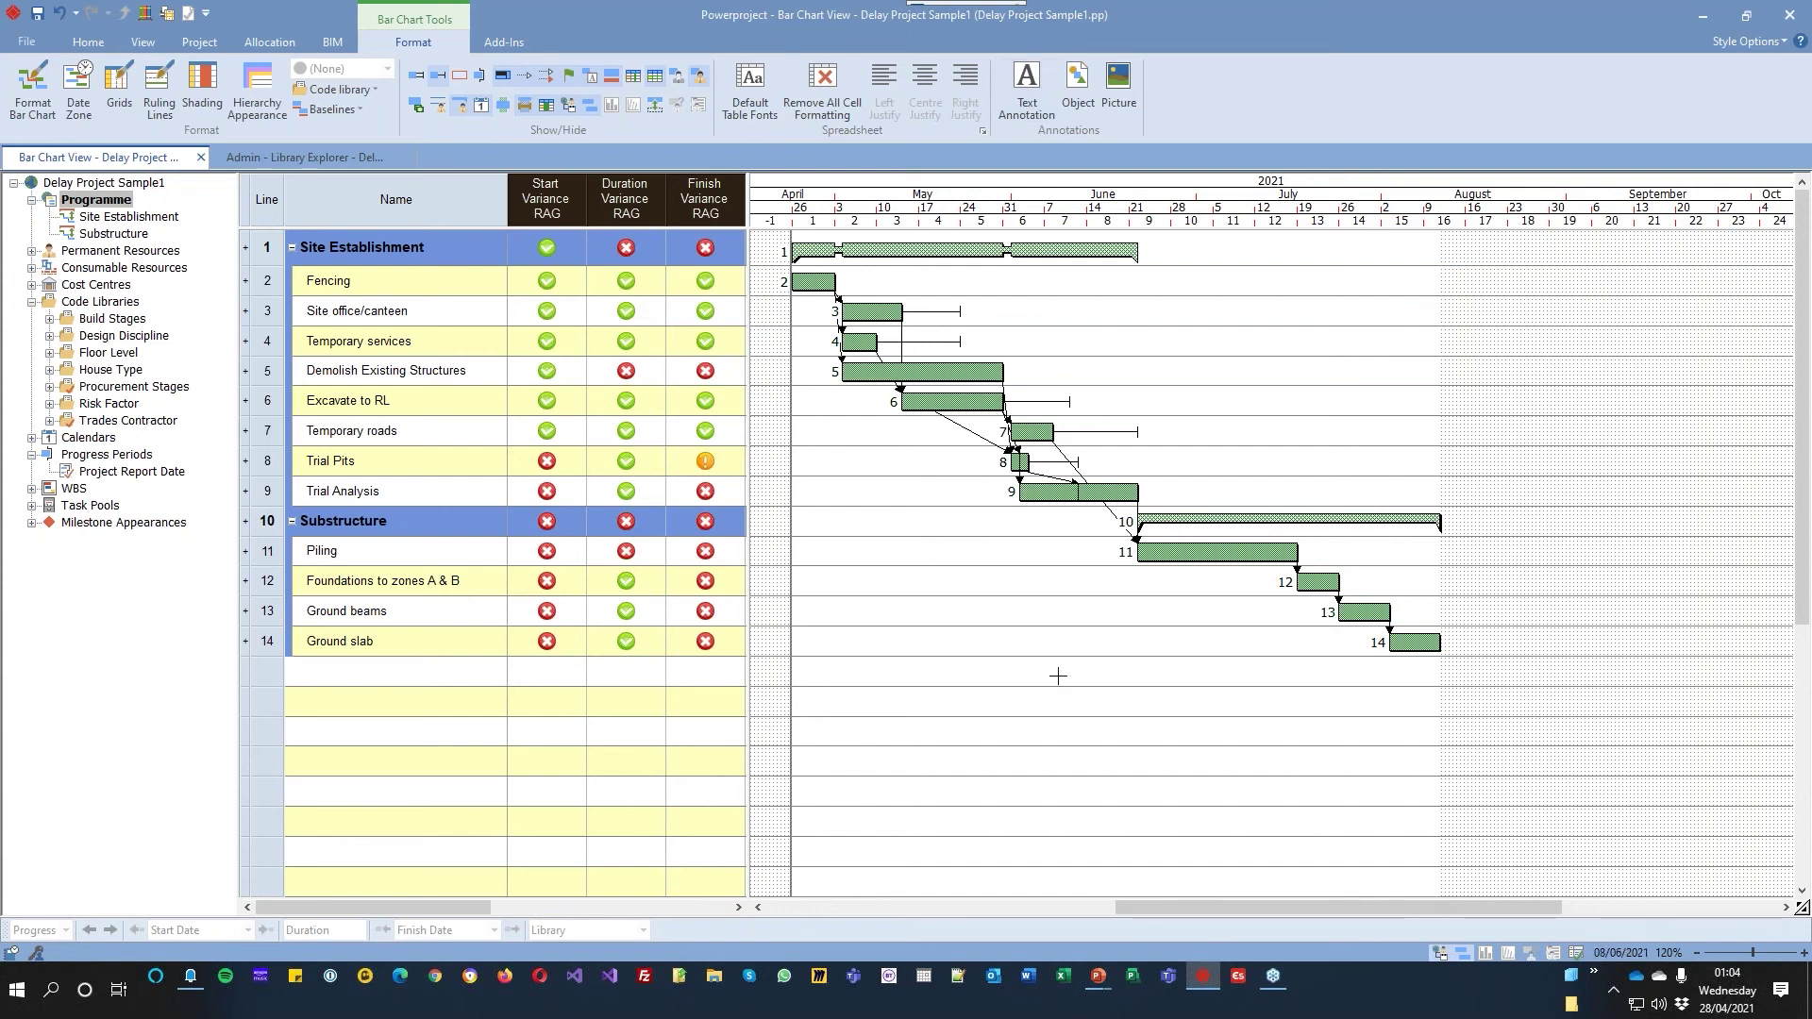
pyautogui.moveTo(755, 212); pyautogui.dragTo(511, 208)
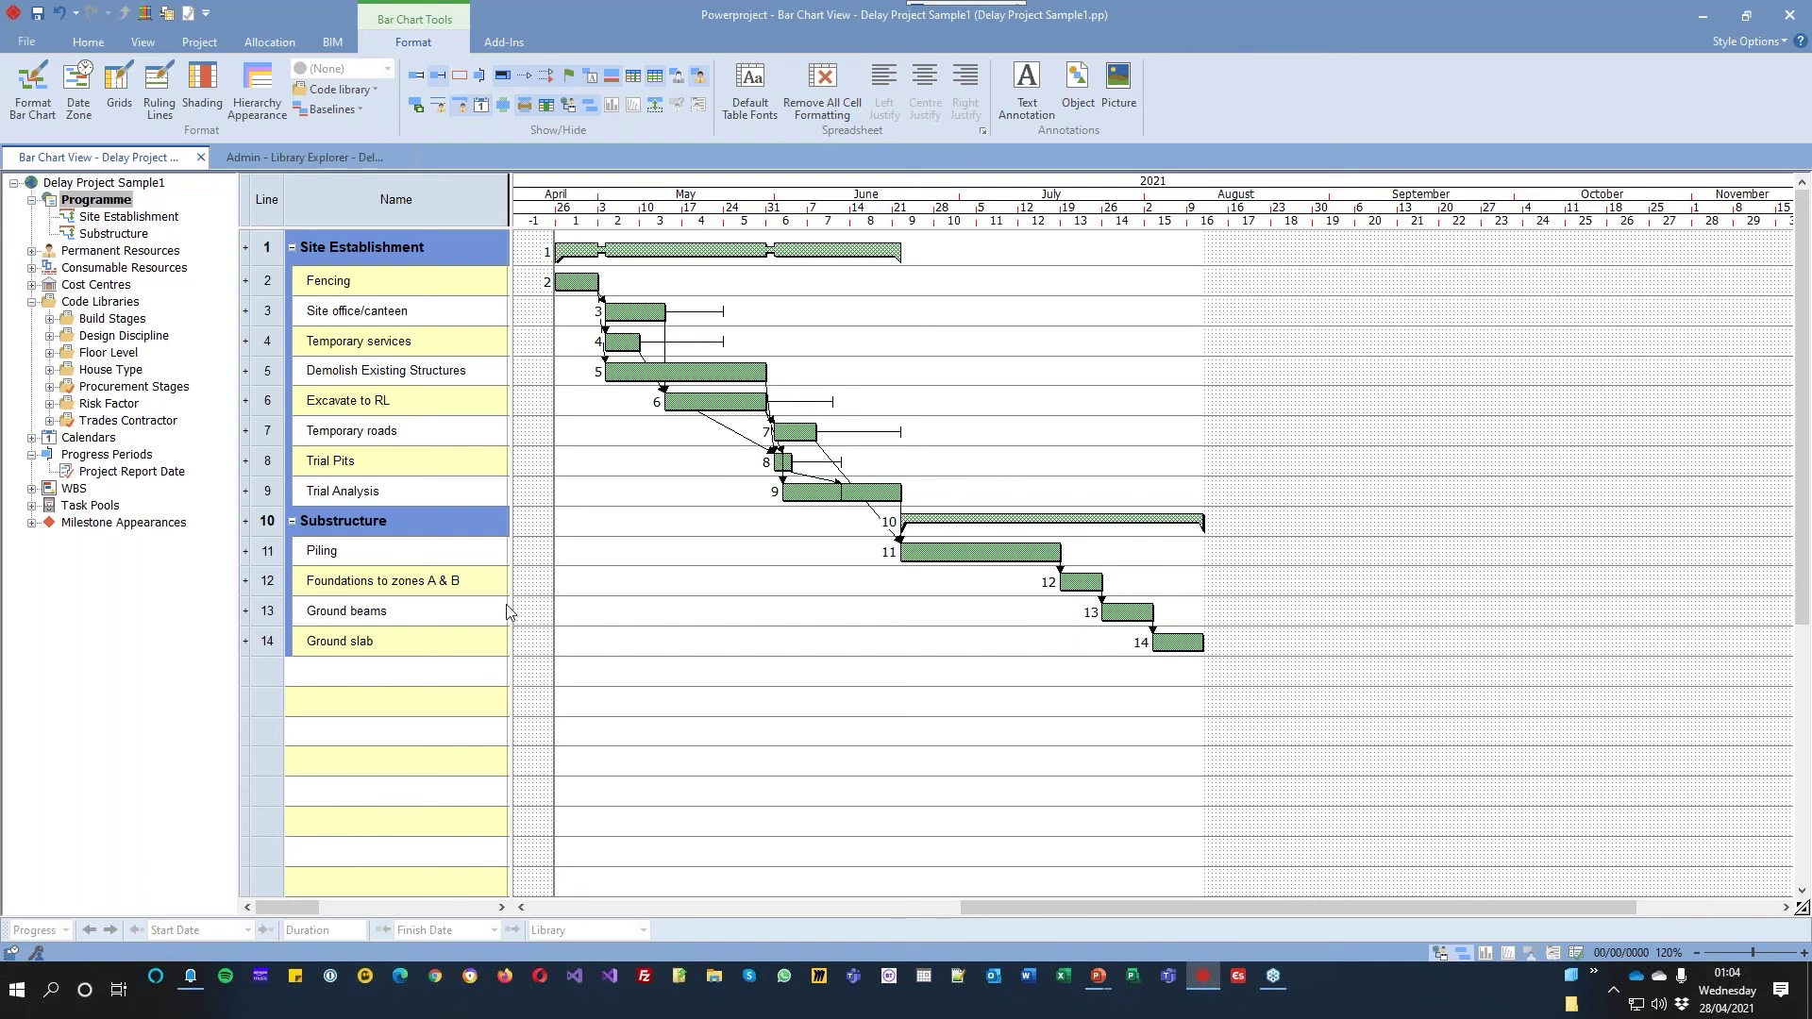
pyautogui.moveTo(510, 604); pyautogui.dragTo(749, 589)
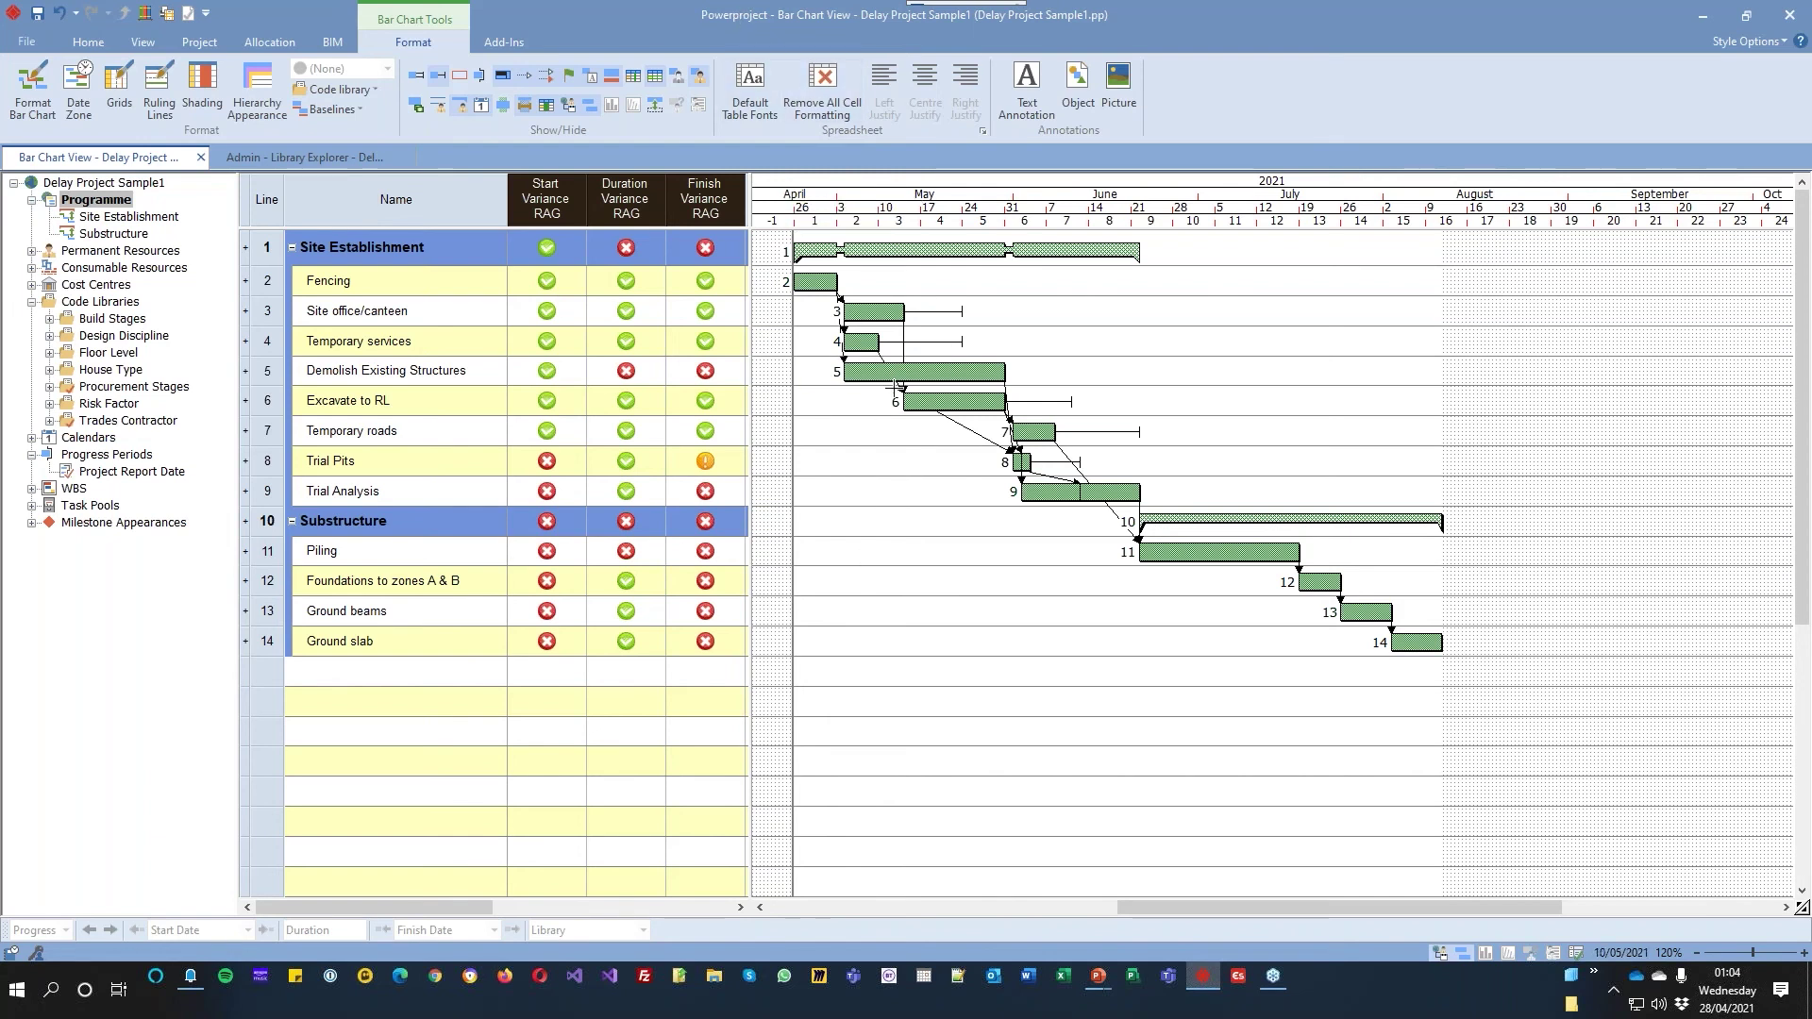
# Draw a new task bar of about 9d on empty line 15, starting 17/05/2021
pyautogui.moveTo(927, 763)
pyautogui.mouseDown()
pyautogui.moveTo(1014, 764)
pyautogui.moveTo(996, 763)
pyautogui.mouseUp()
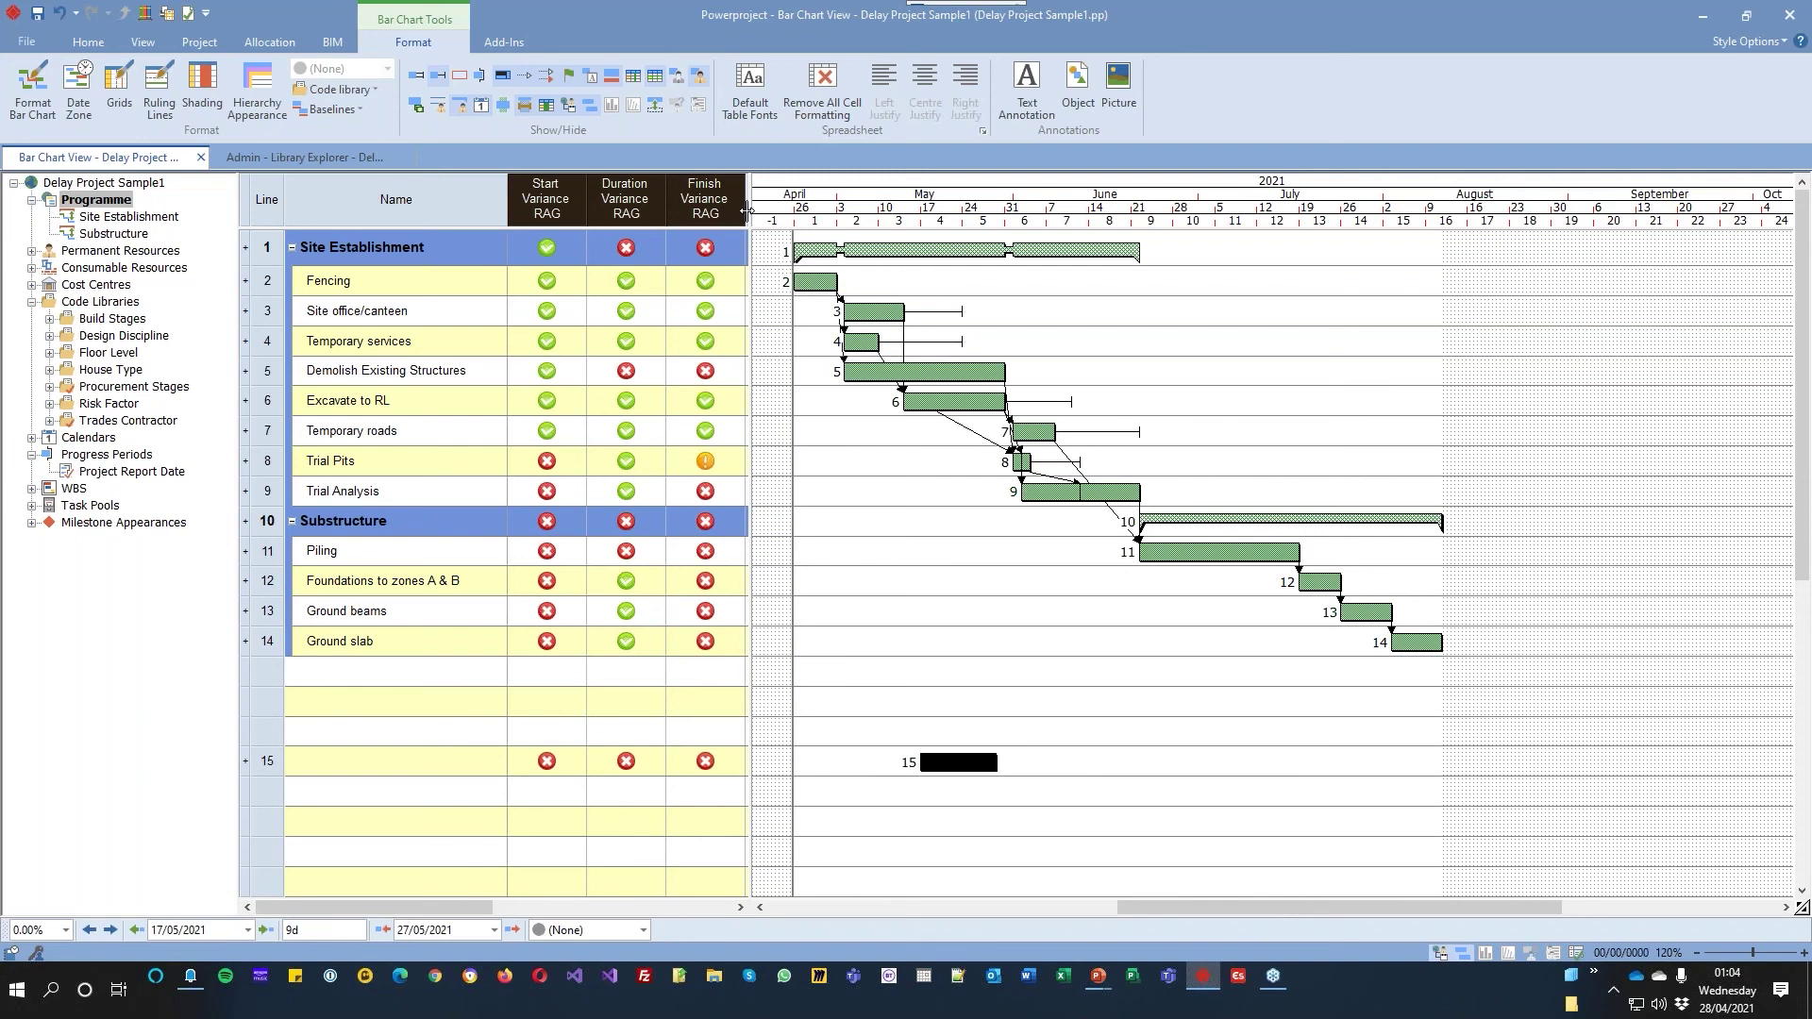
# Delete the Start, Duration and Finish Variance RAG columns from the spreadsheet
pyautogui.moveTo(732, 203); pyautogui.dragTo(549, 212)
pyautogui.click(550, 212)
pyautogui.keyDown('shift'); pyautogui.click(678, 206); pyautogui.keyUp('shift')
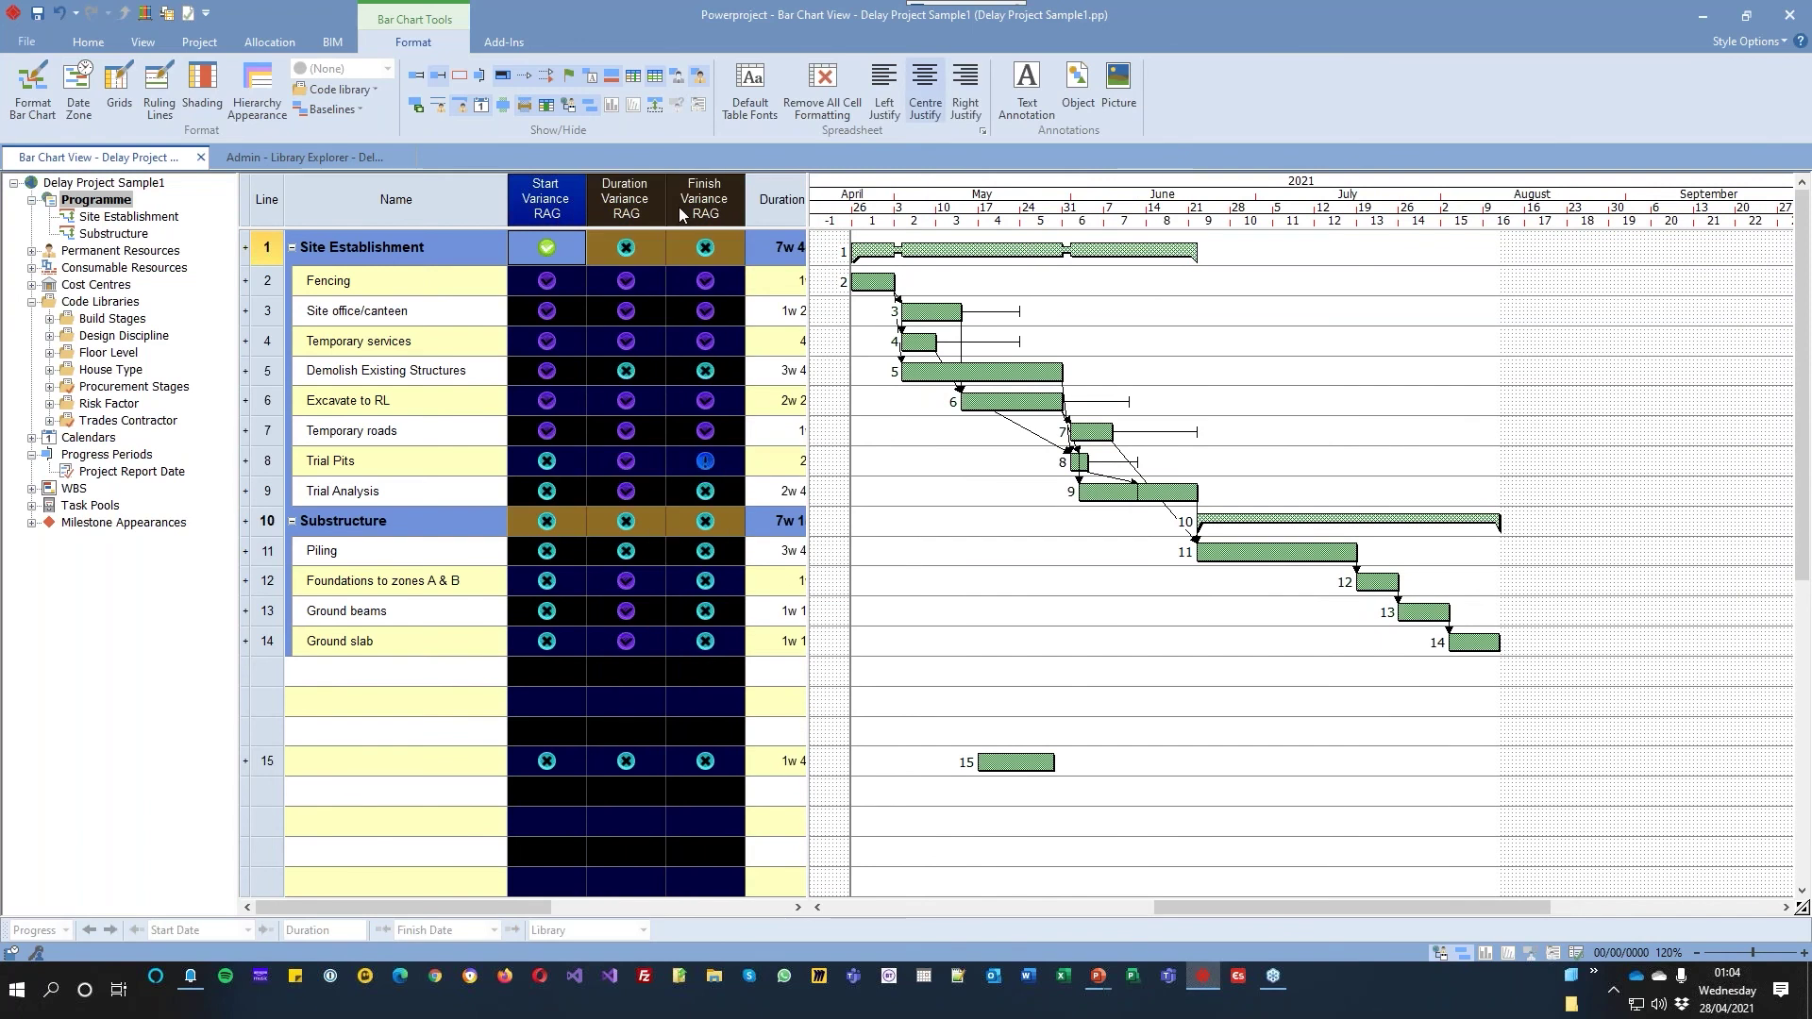
pyautogui.press('Delete')
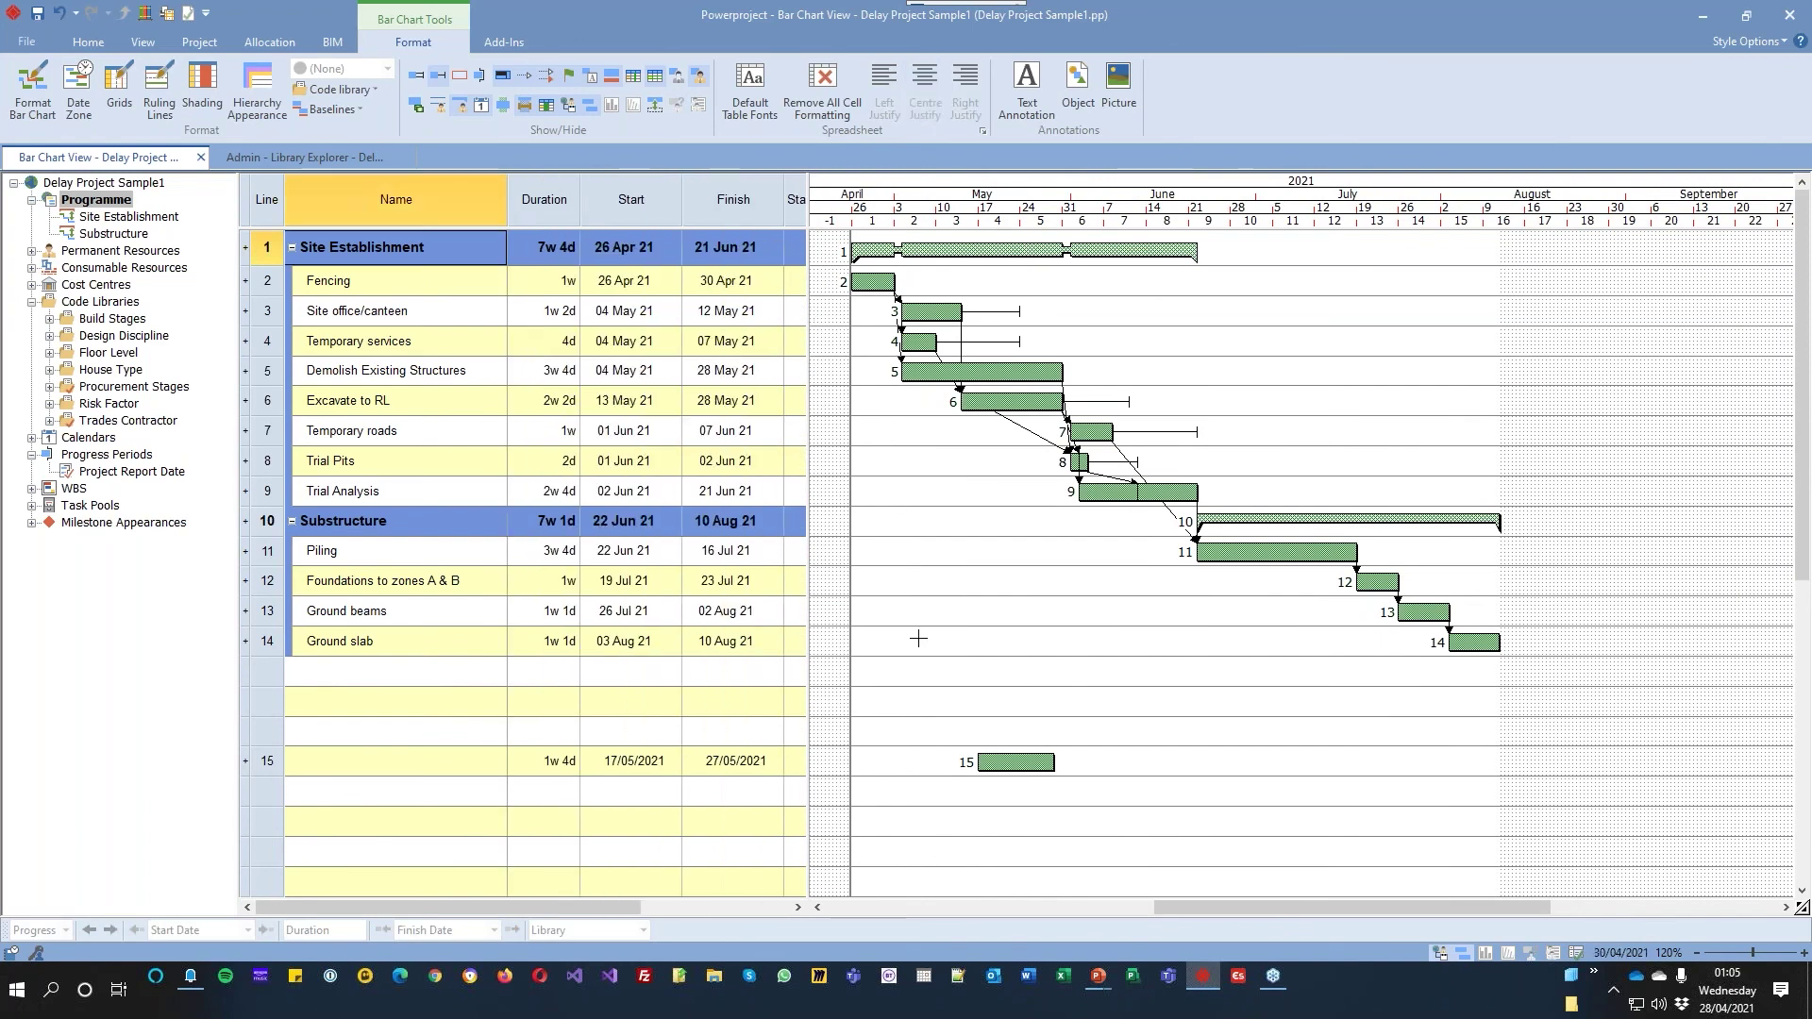
# Split the Demolish Existing Structures bar in two and link the line 15 task between its separated parts
pyautogui.click(979, 371)
pyautogui.rightClick(971, 373)
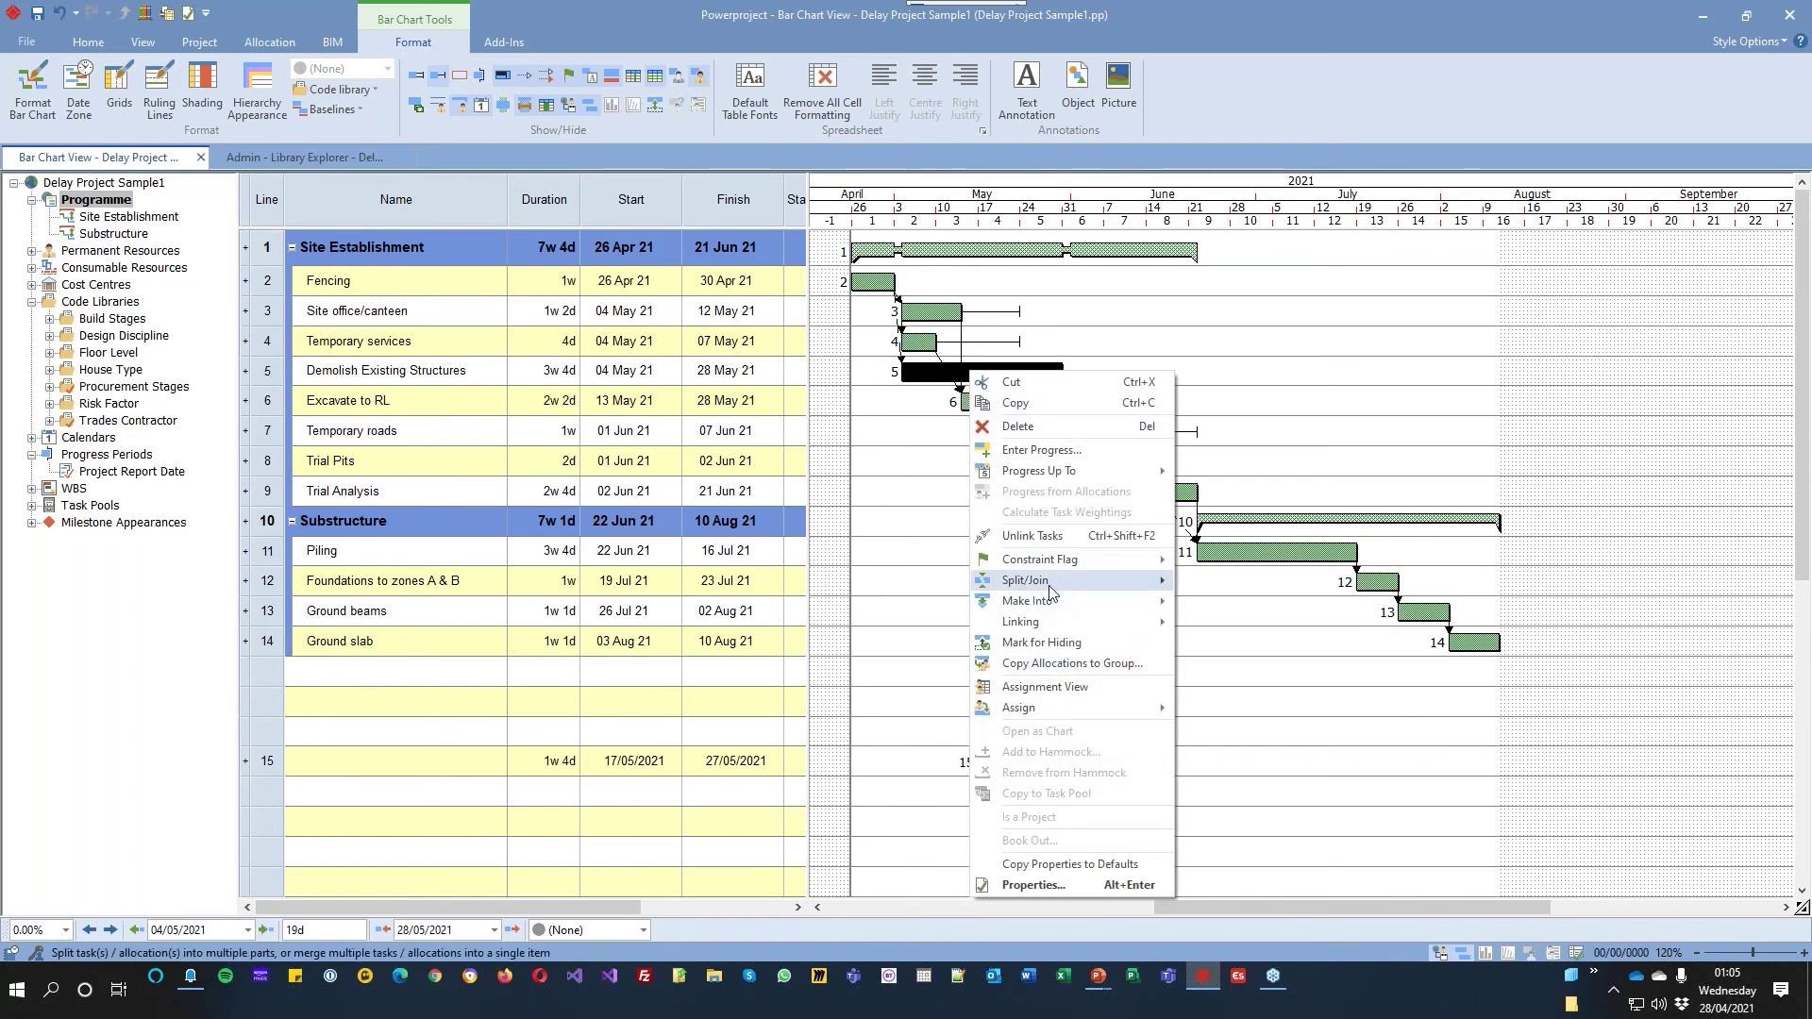
pyautogui.moveTo(1084, 586)
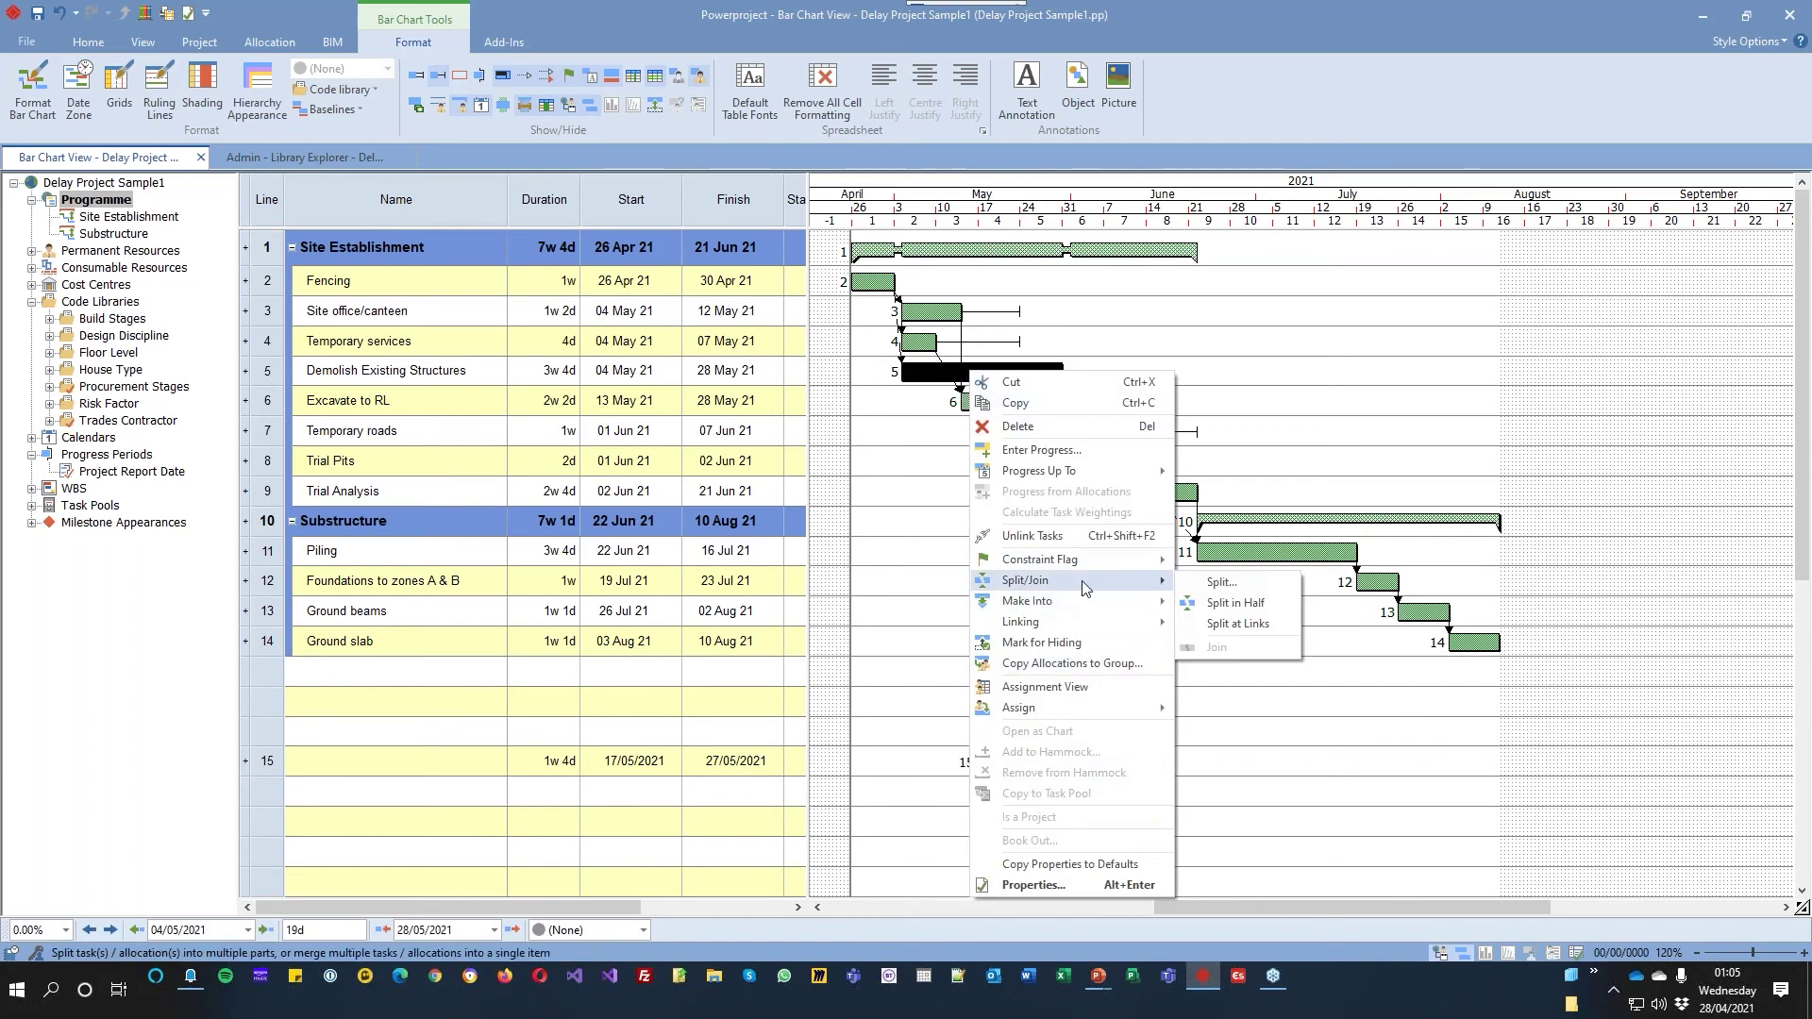
pyautogui.click(1231, 582)
pyautogui.click(1243, 384)
pyautogui.moveTo(1022, 371)
pyautogui.mouseDown()
pyautogui.moveTo(1086, 370)
pyautogui.moveTo(976, 474)
pyautogui.moveTo(981, 764)
pyautogui.moveTo(1045, 382)
pyautogui.mouseUp()
pyautogui.click(998, 790)
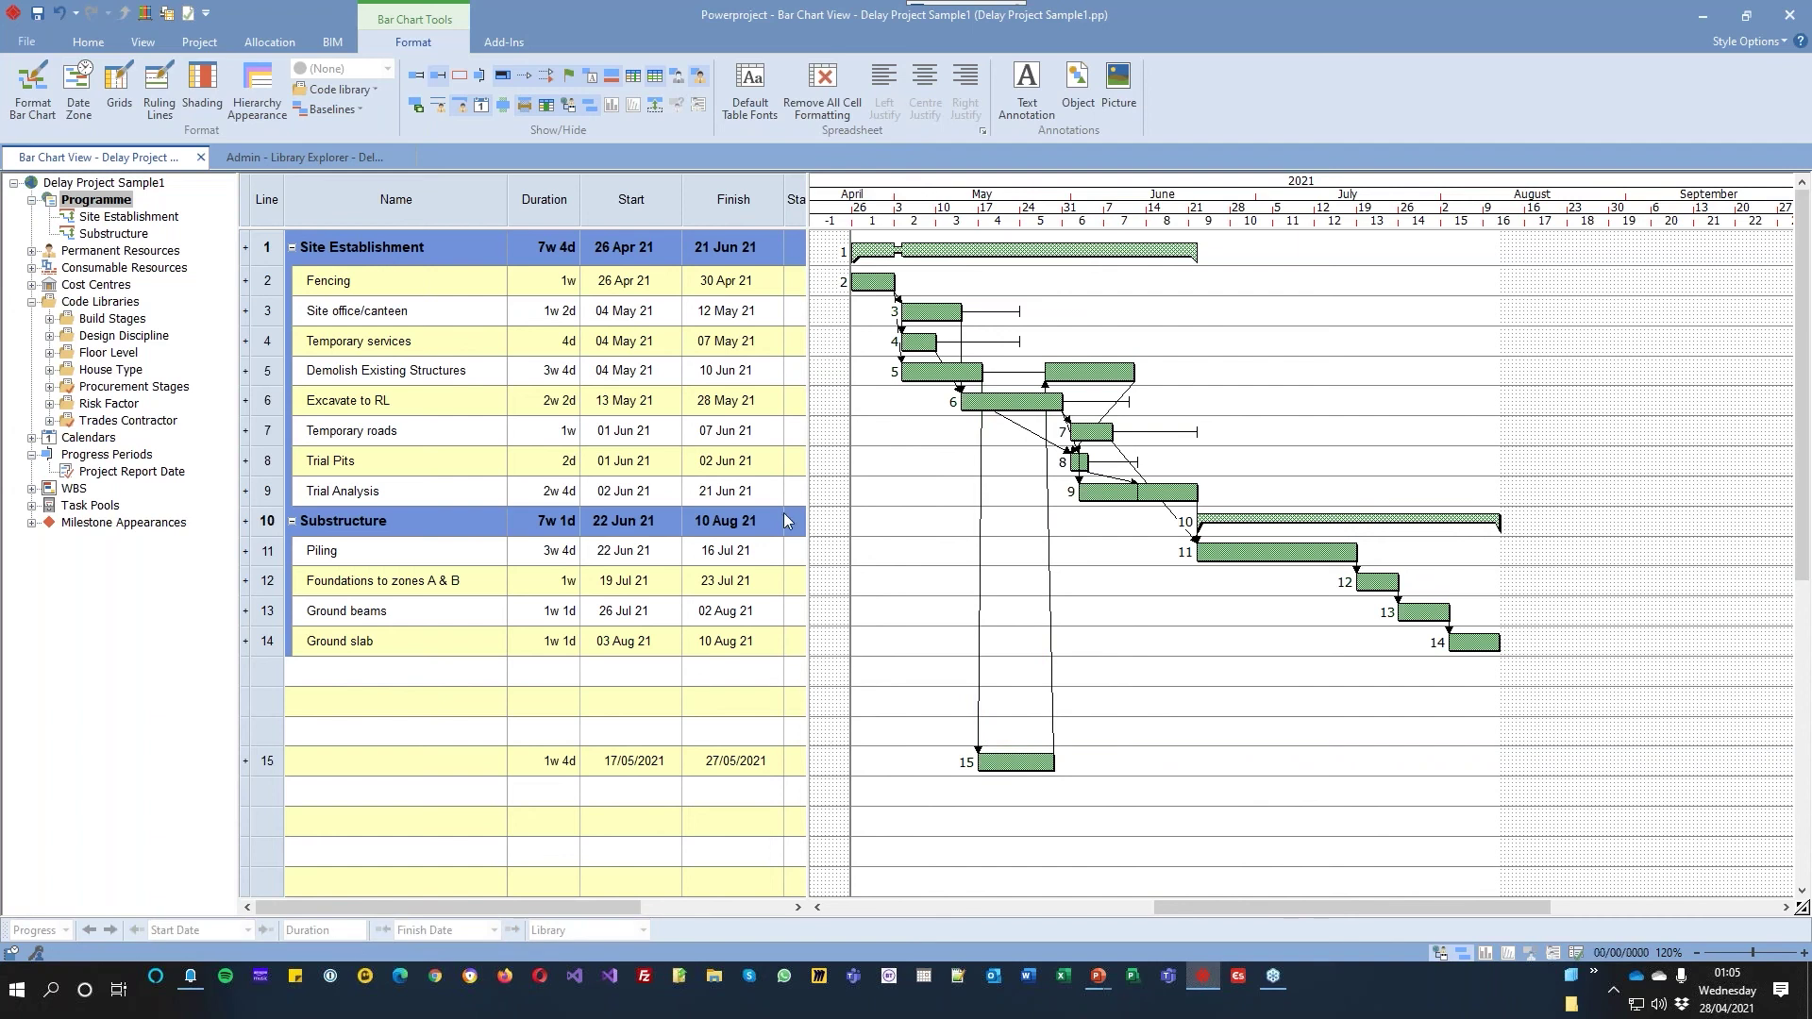
# Reschedule the branch so the line 15 delay drives the linked programme tasks
pyautogui.click(98, 44)
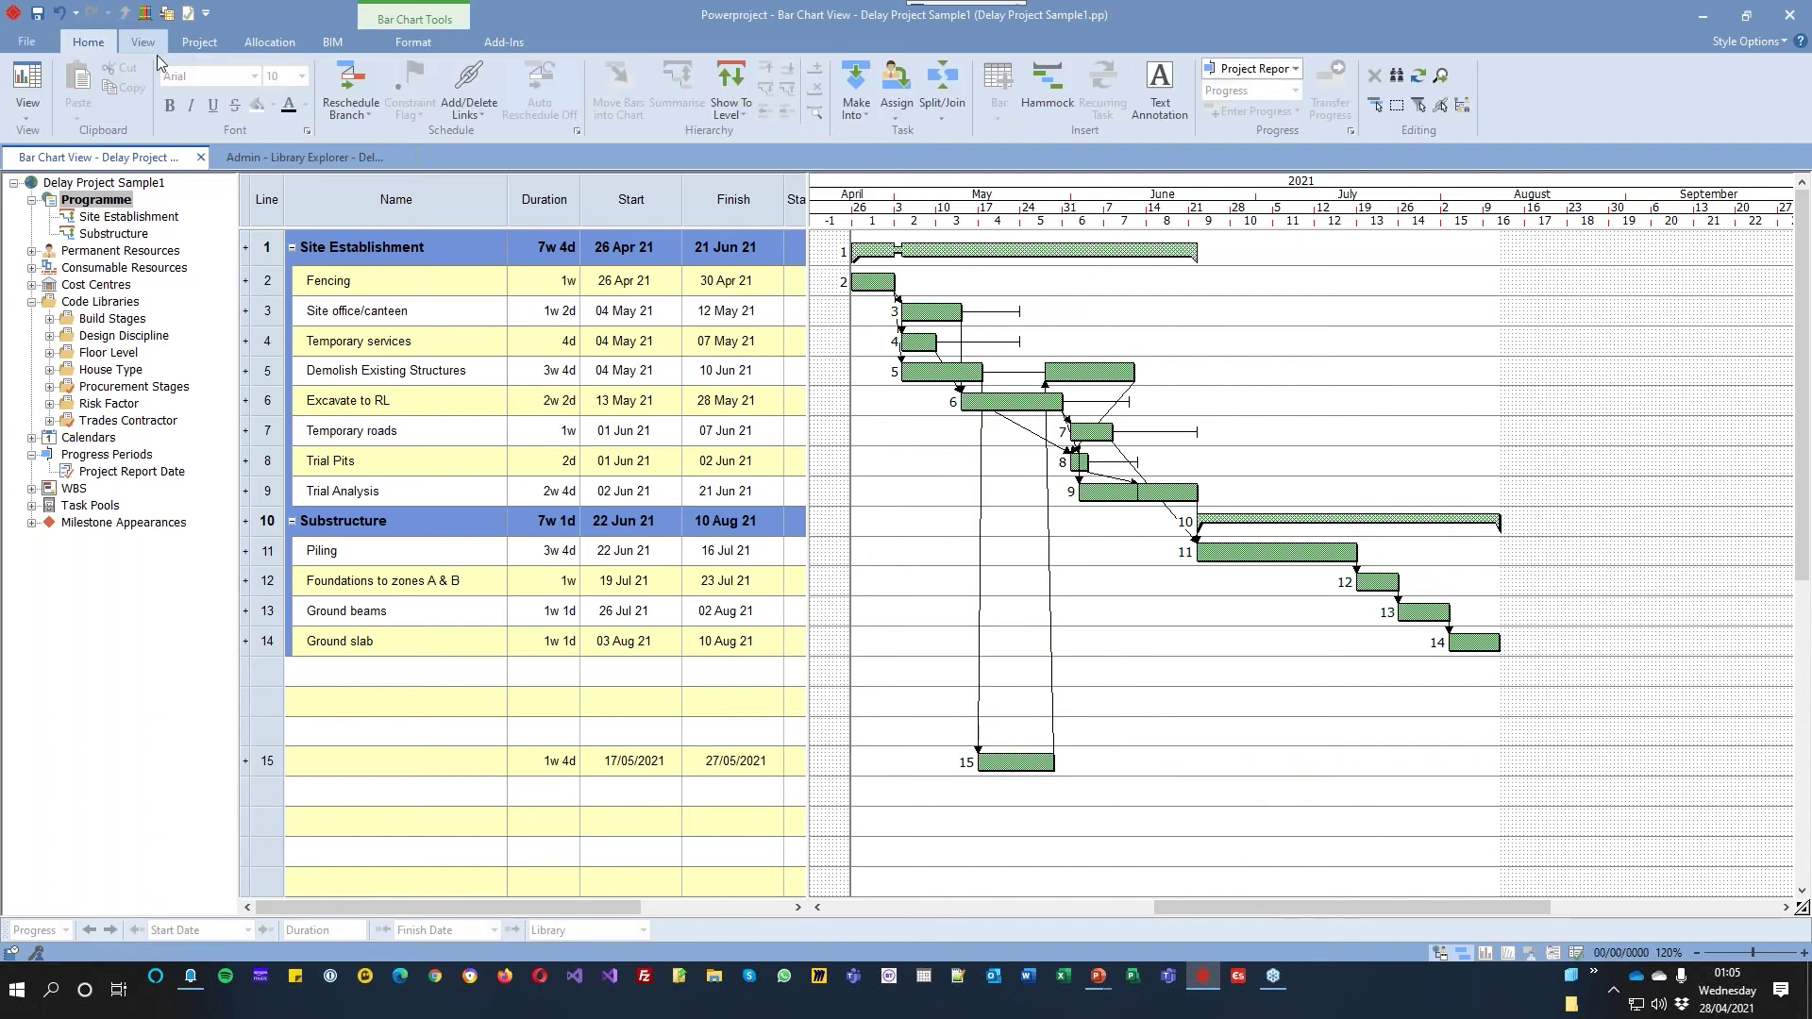
pyautogui.click(351, 78)
pyautogui.click(1000, 545)
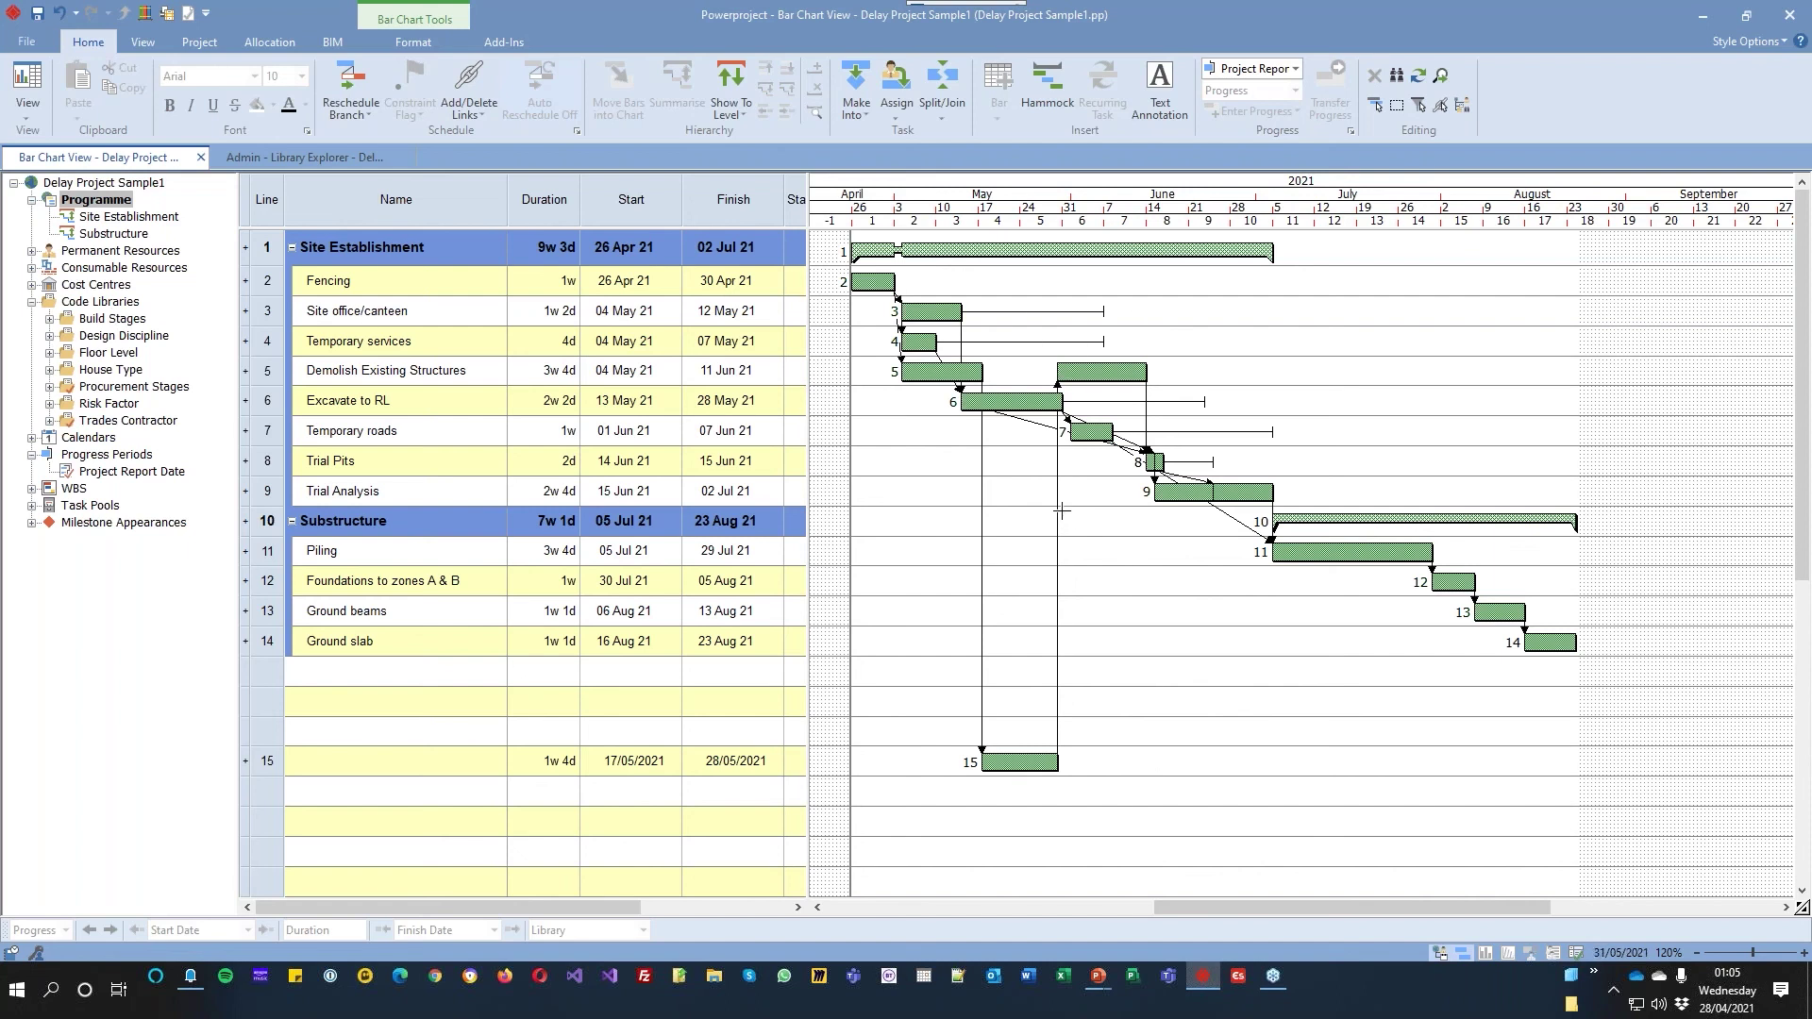
# Inspect the links into and out of the line 15 task and the lead/lag of the link on Trial Analysis
pyautogui.click(982, 475)
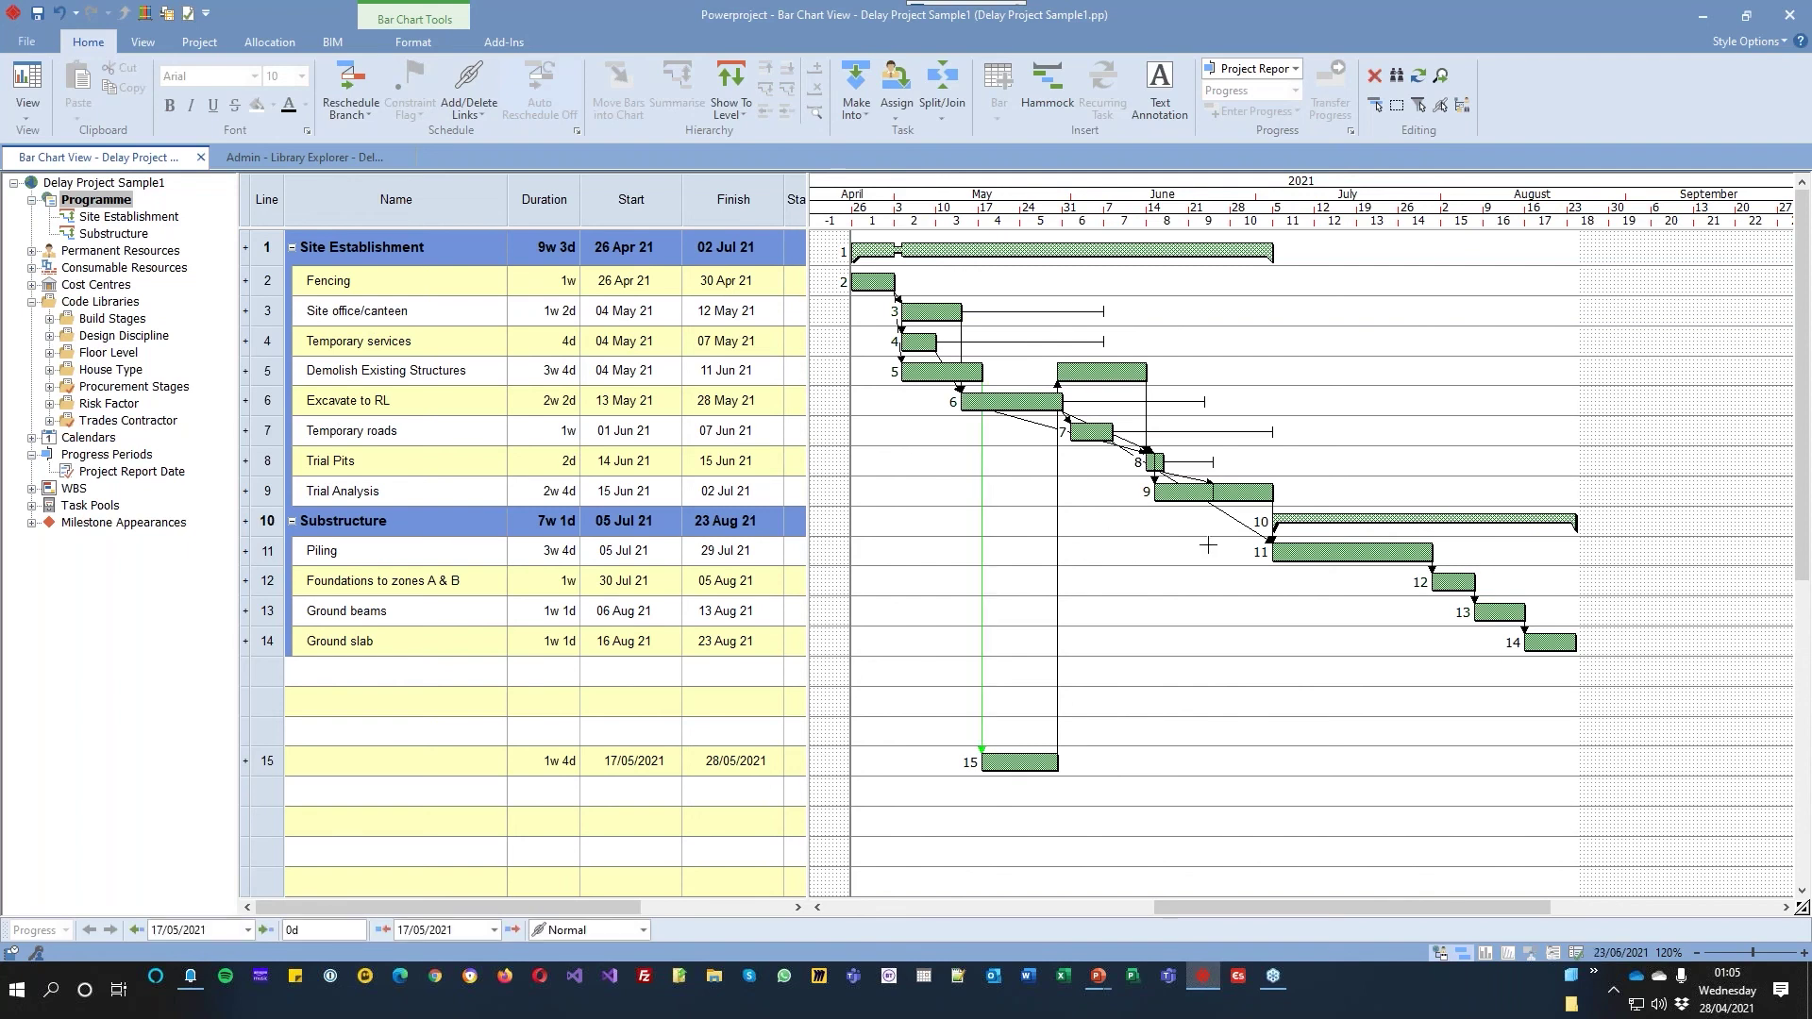
pyautogui.click(1058, 576)
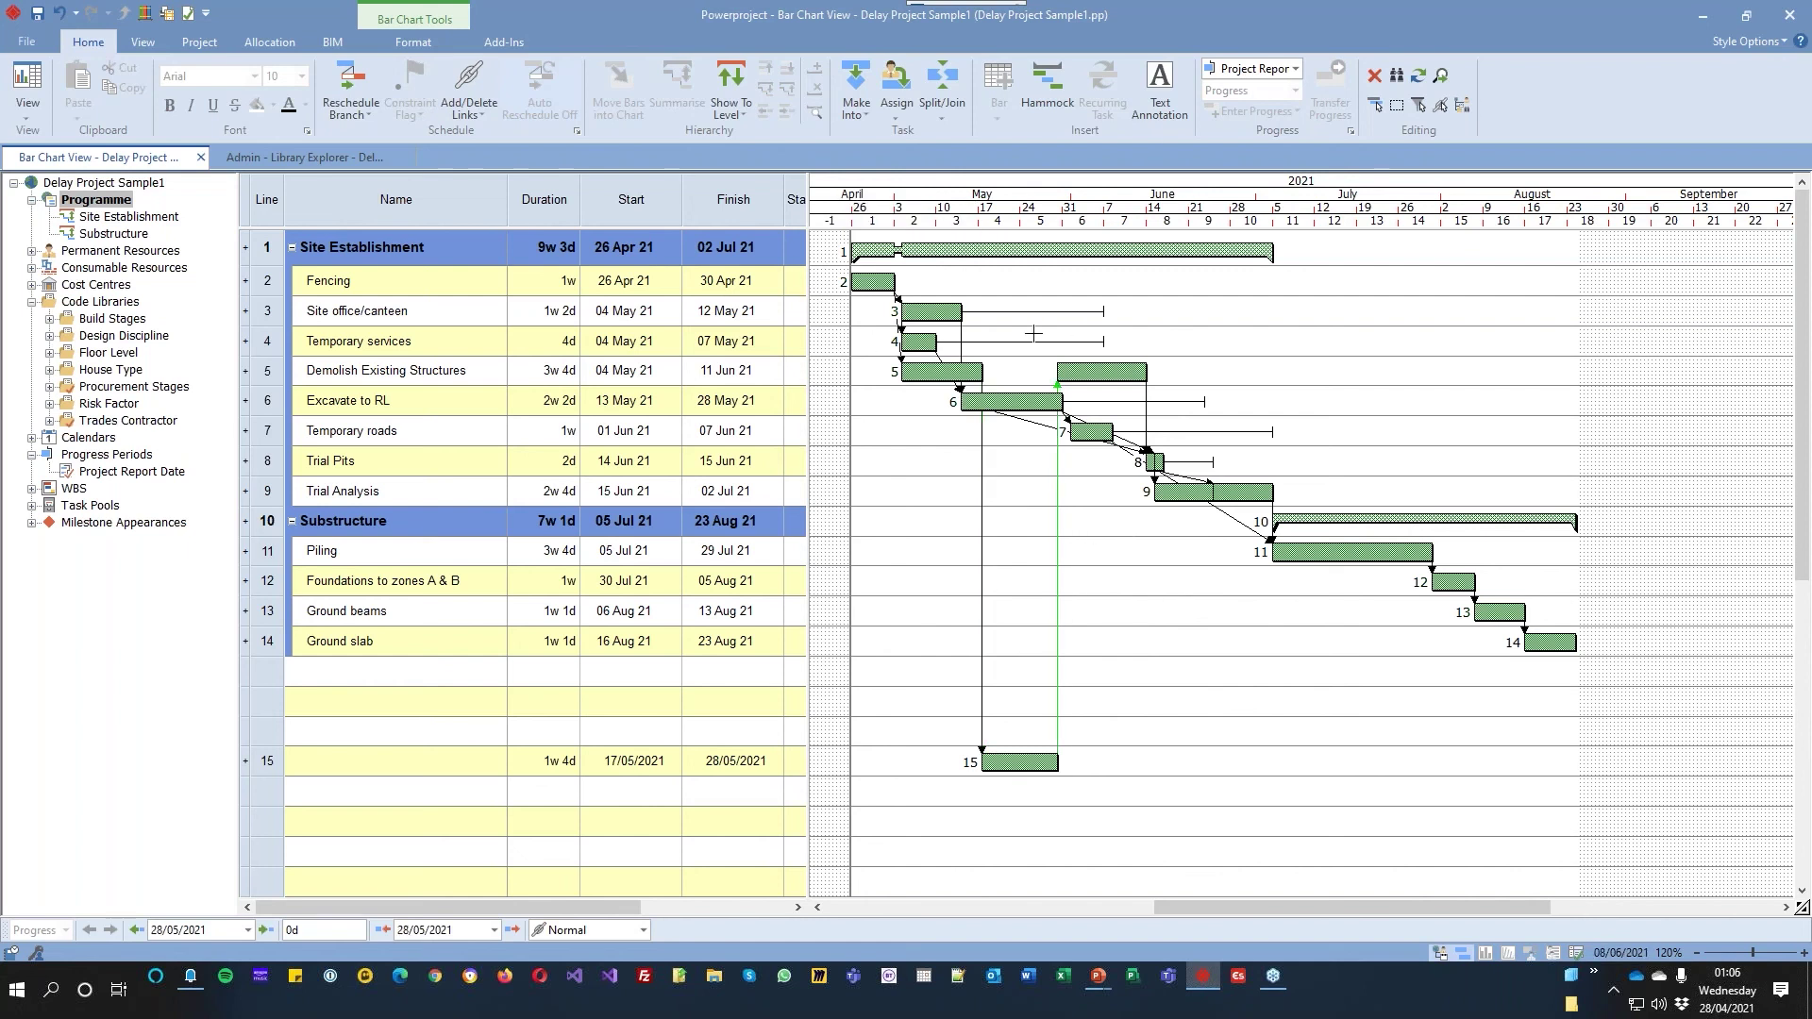
pyautogui.moveTo(1207, 488)
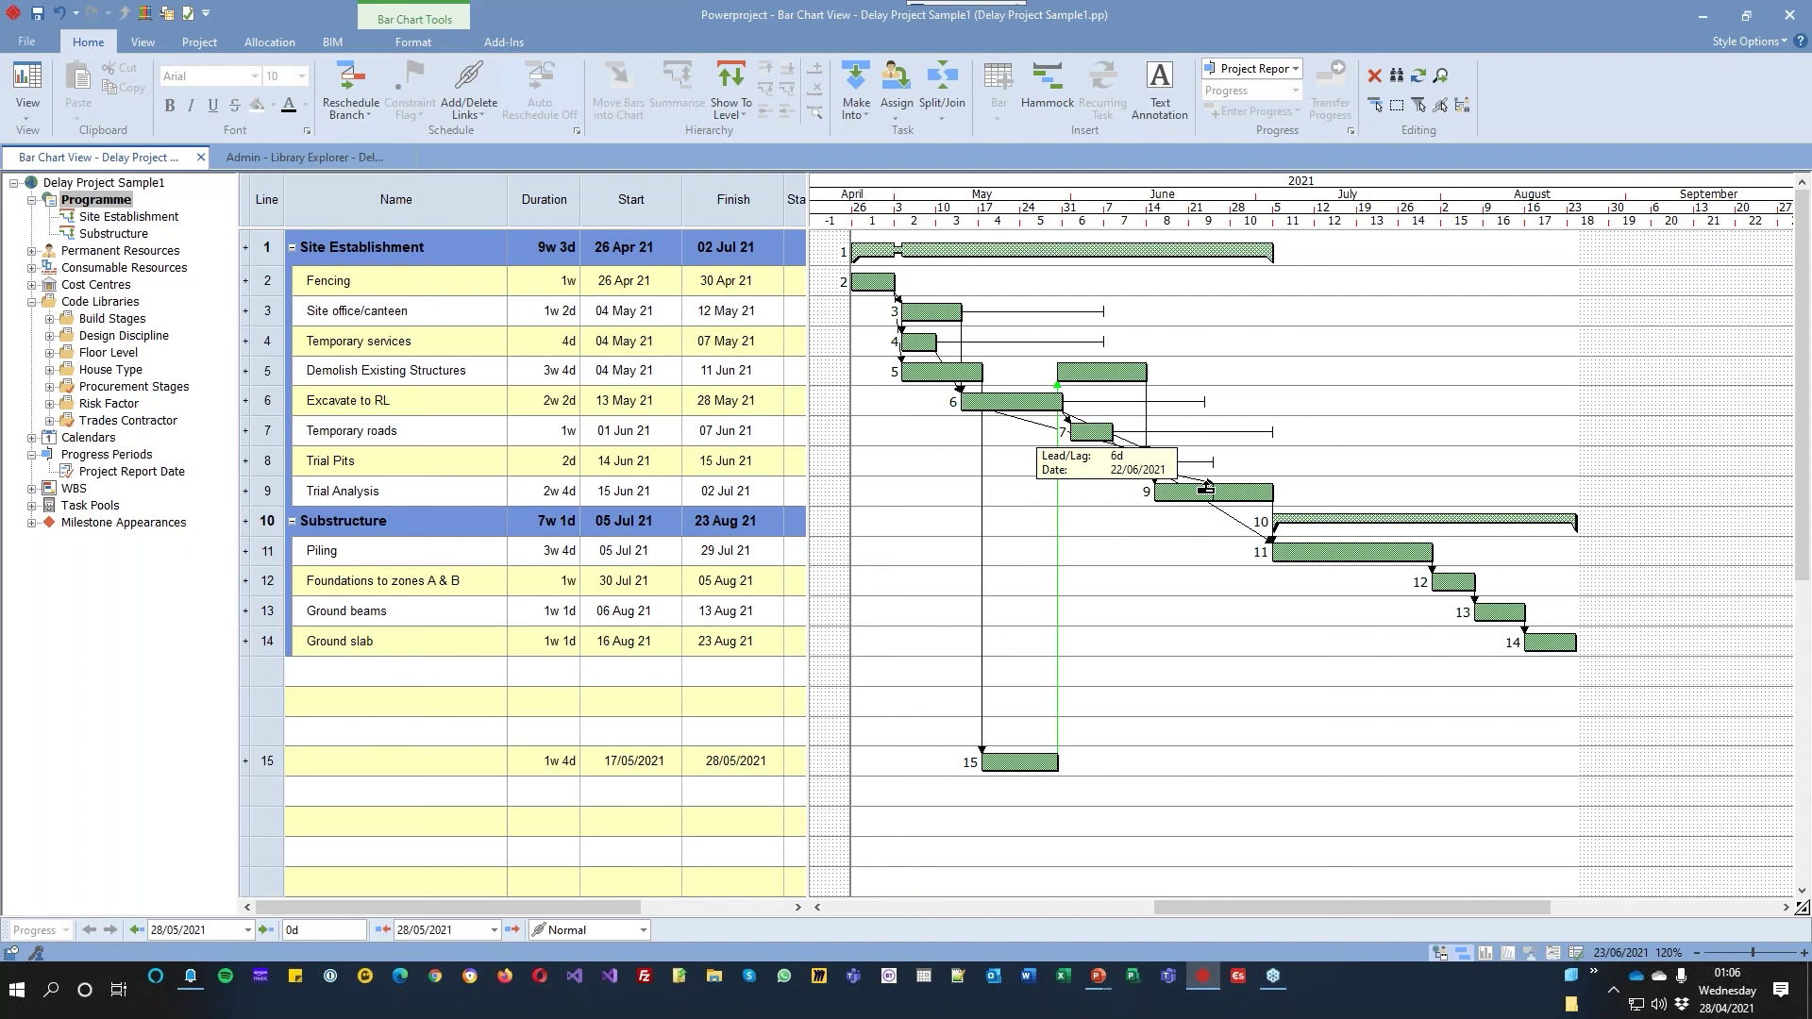
pyautogui.moveTo(1206, 489); pyautogui.dragTo(1206, 489)
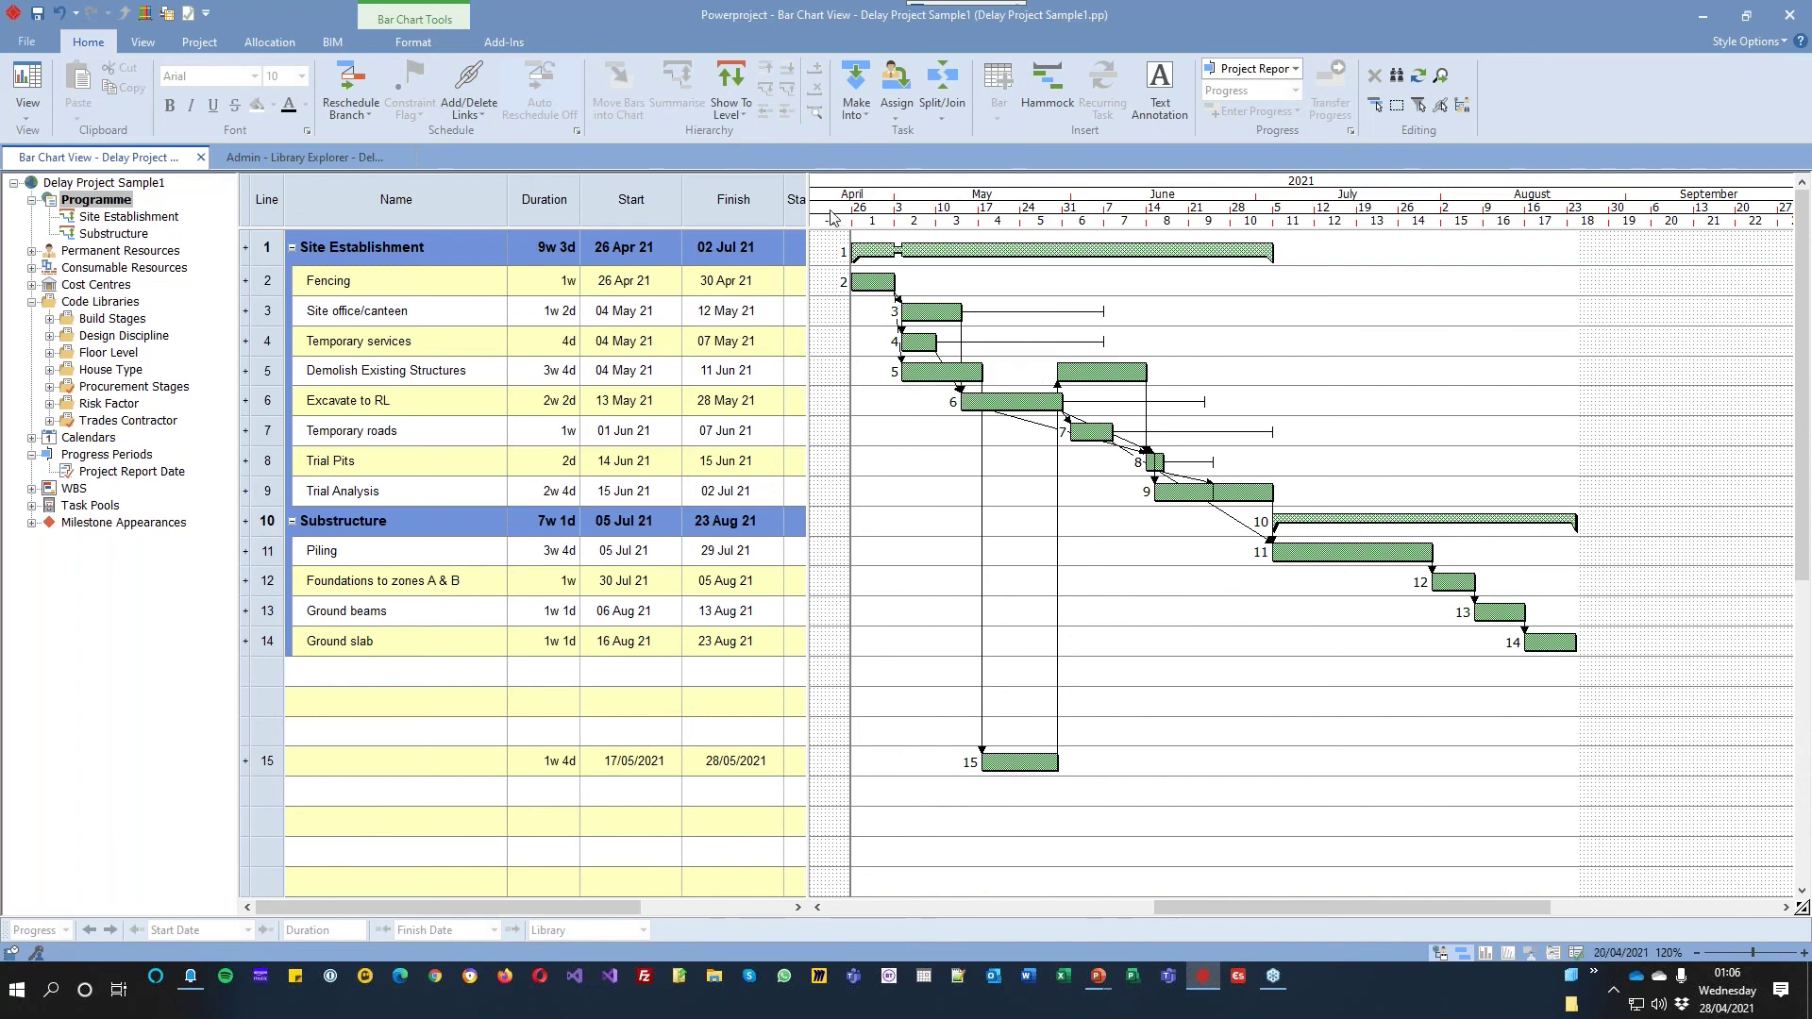
# Create a filter named test, displayed on the menu, for tasks and milestones with conditions based on Variance Values
pyautogui.moveTo(804, 201); pyautogui.dragTo(1019, 208)
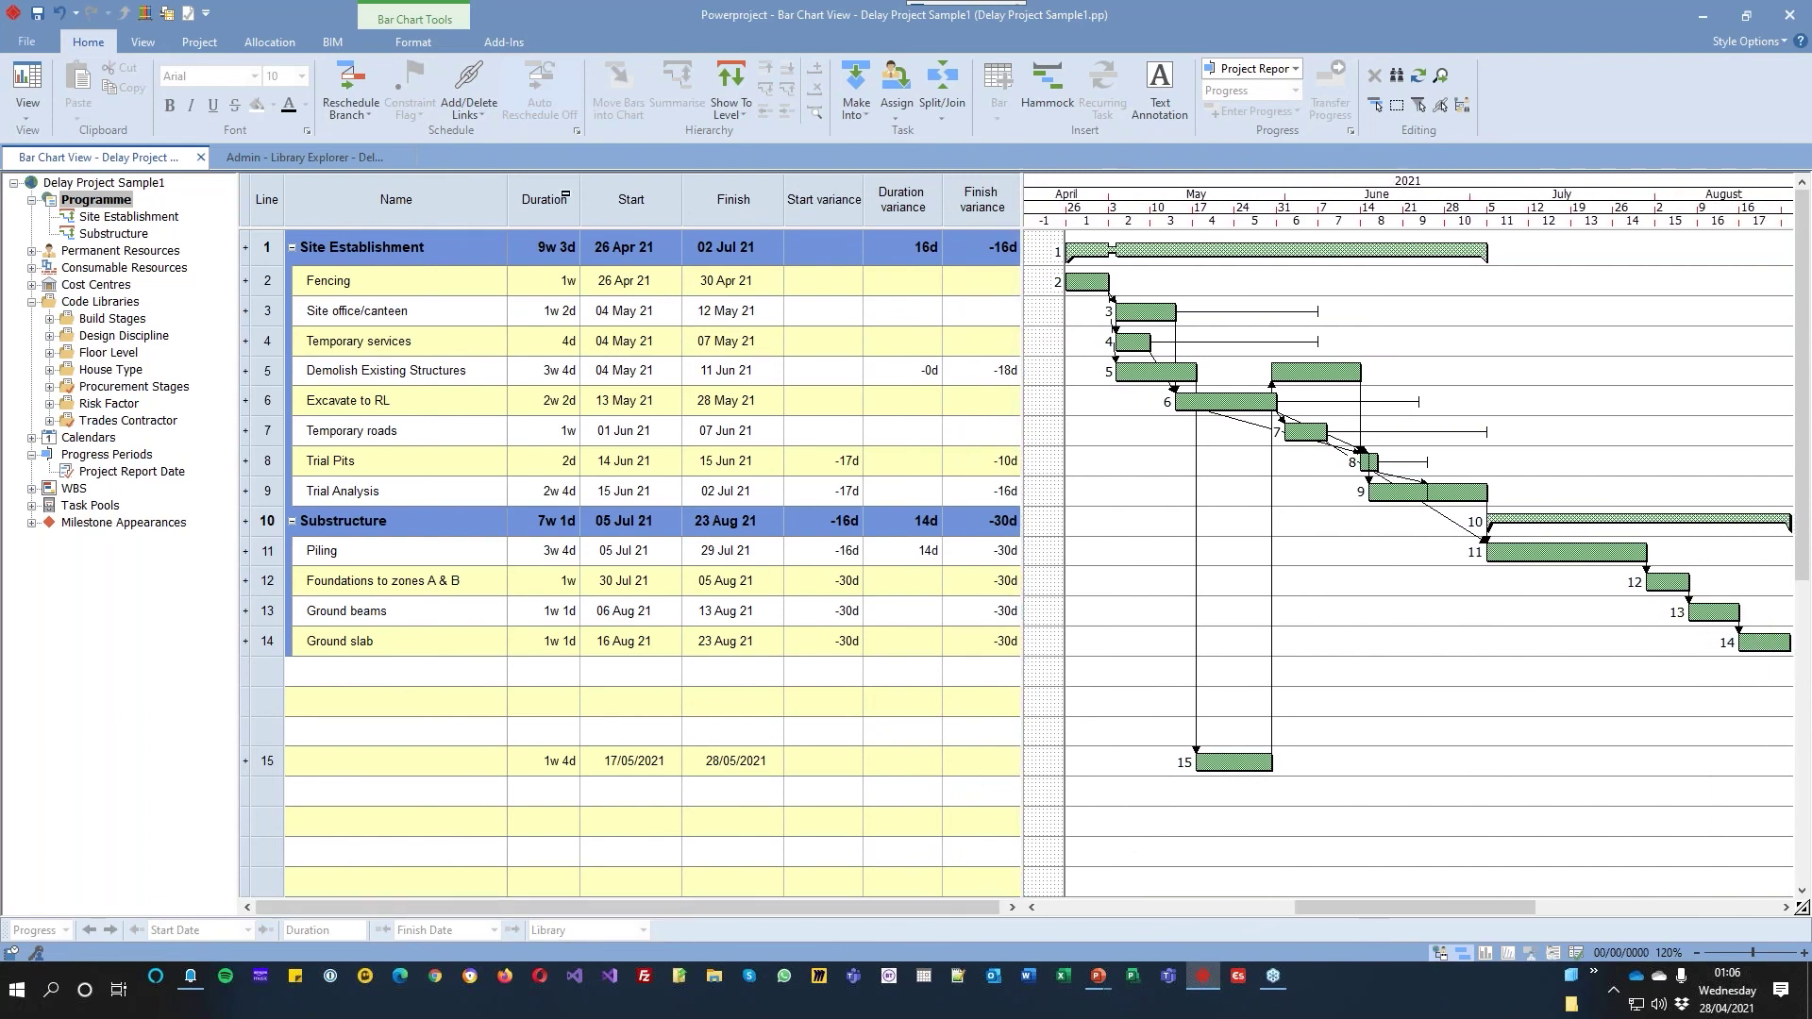
pyautogui.click(155, 44)
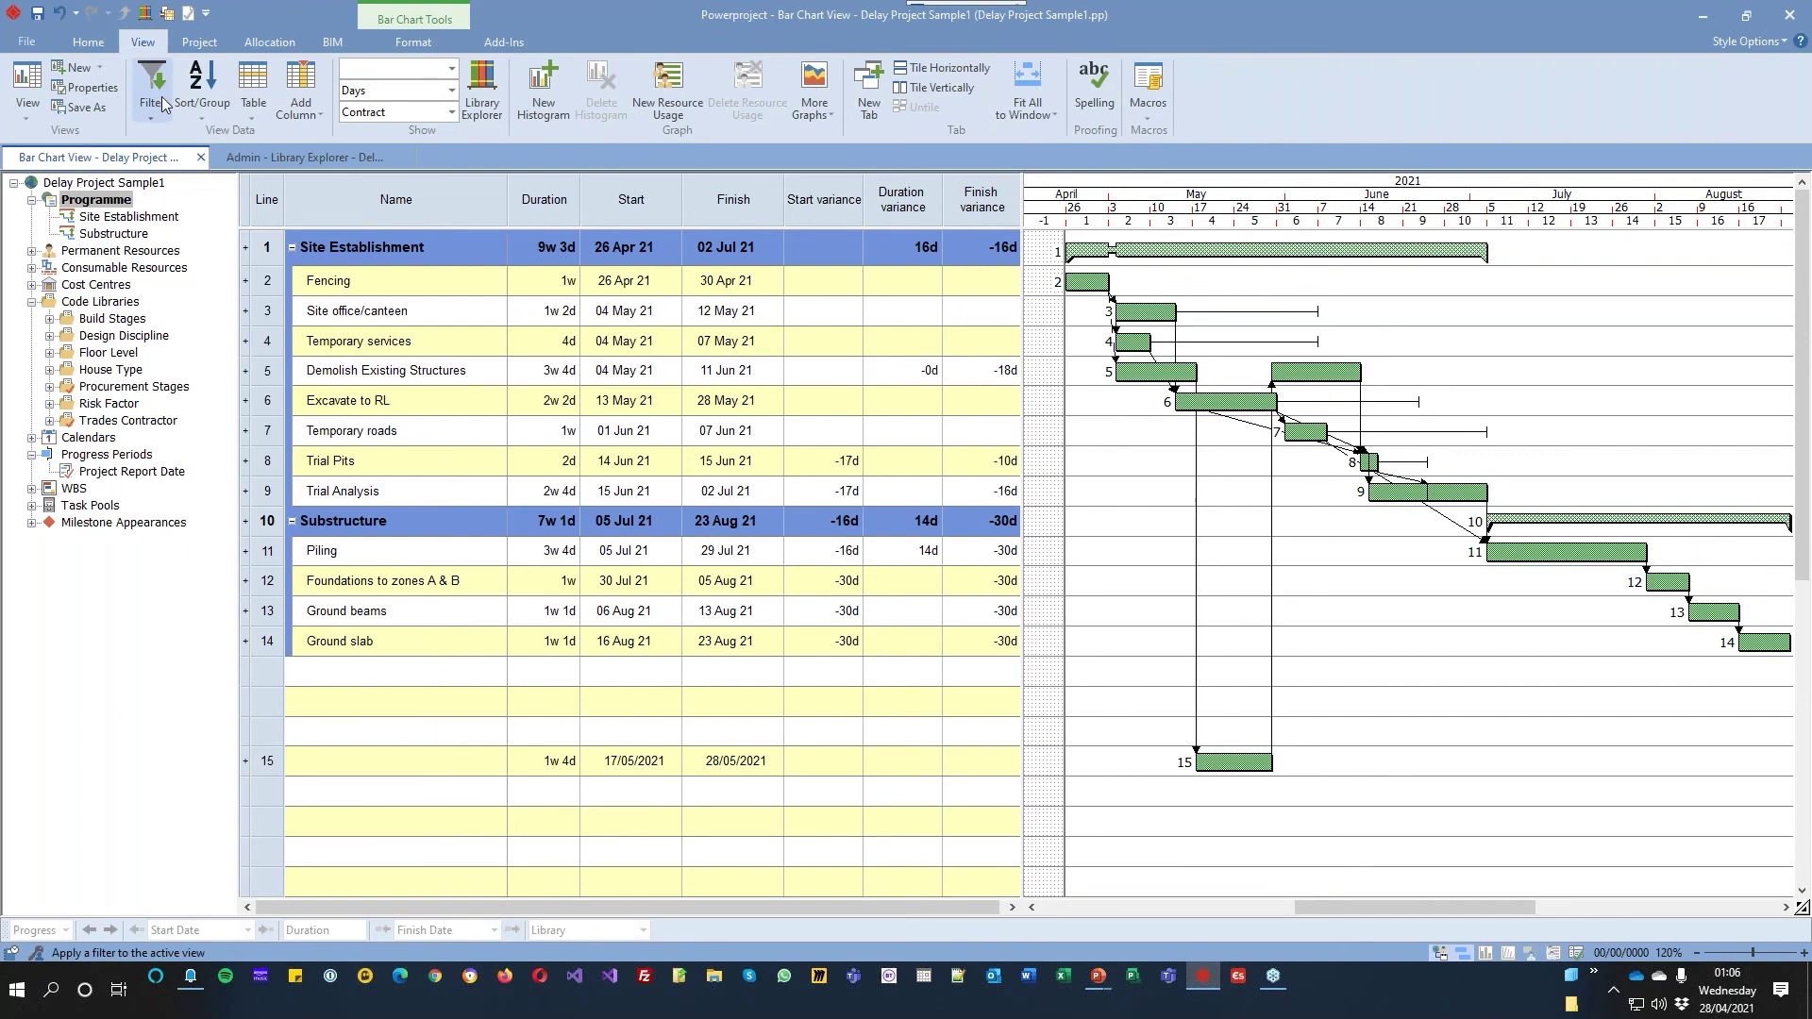
pyautogui.click(164, 102)
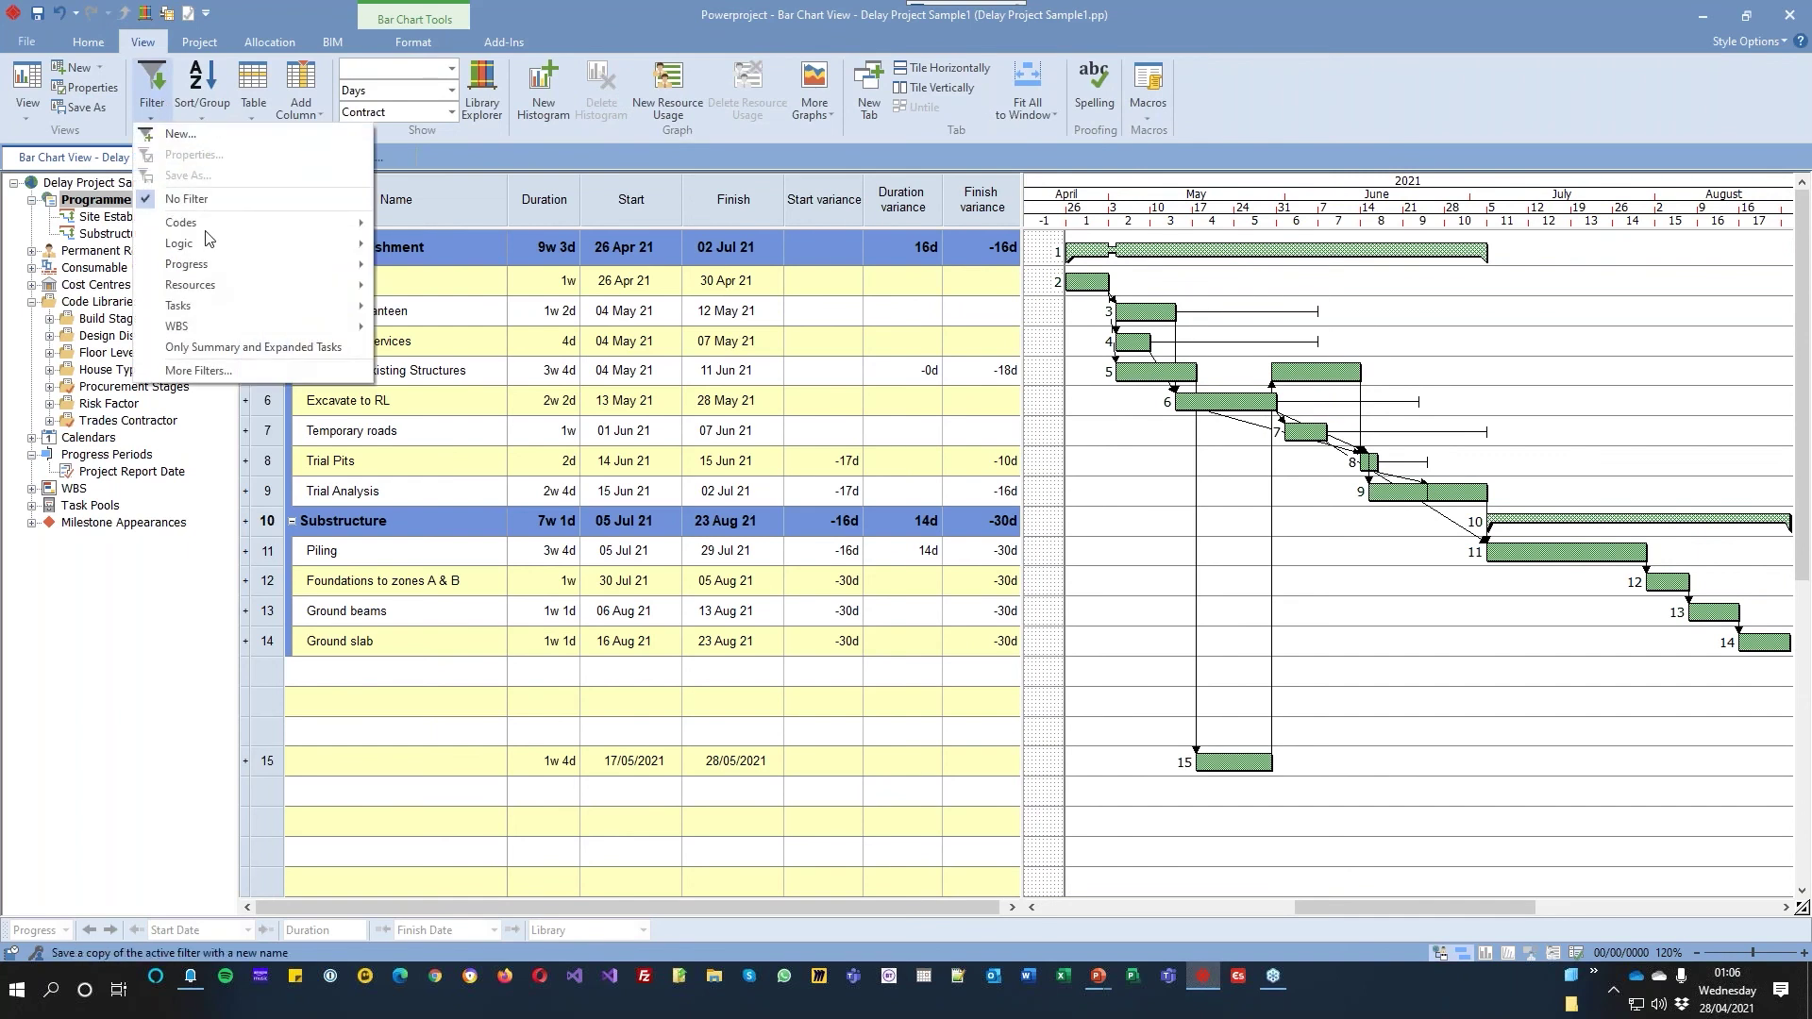
pyautogui.click(174, 135)
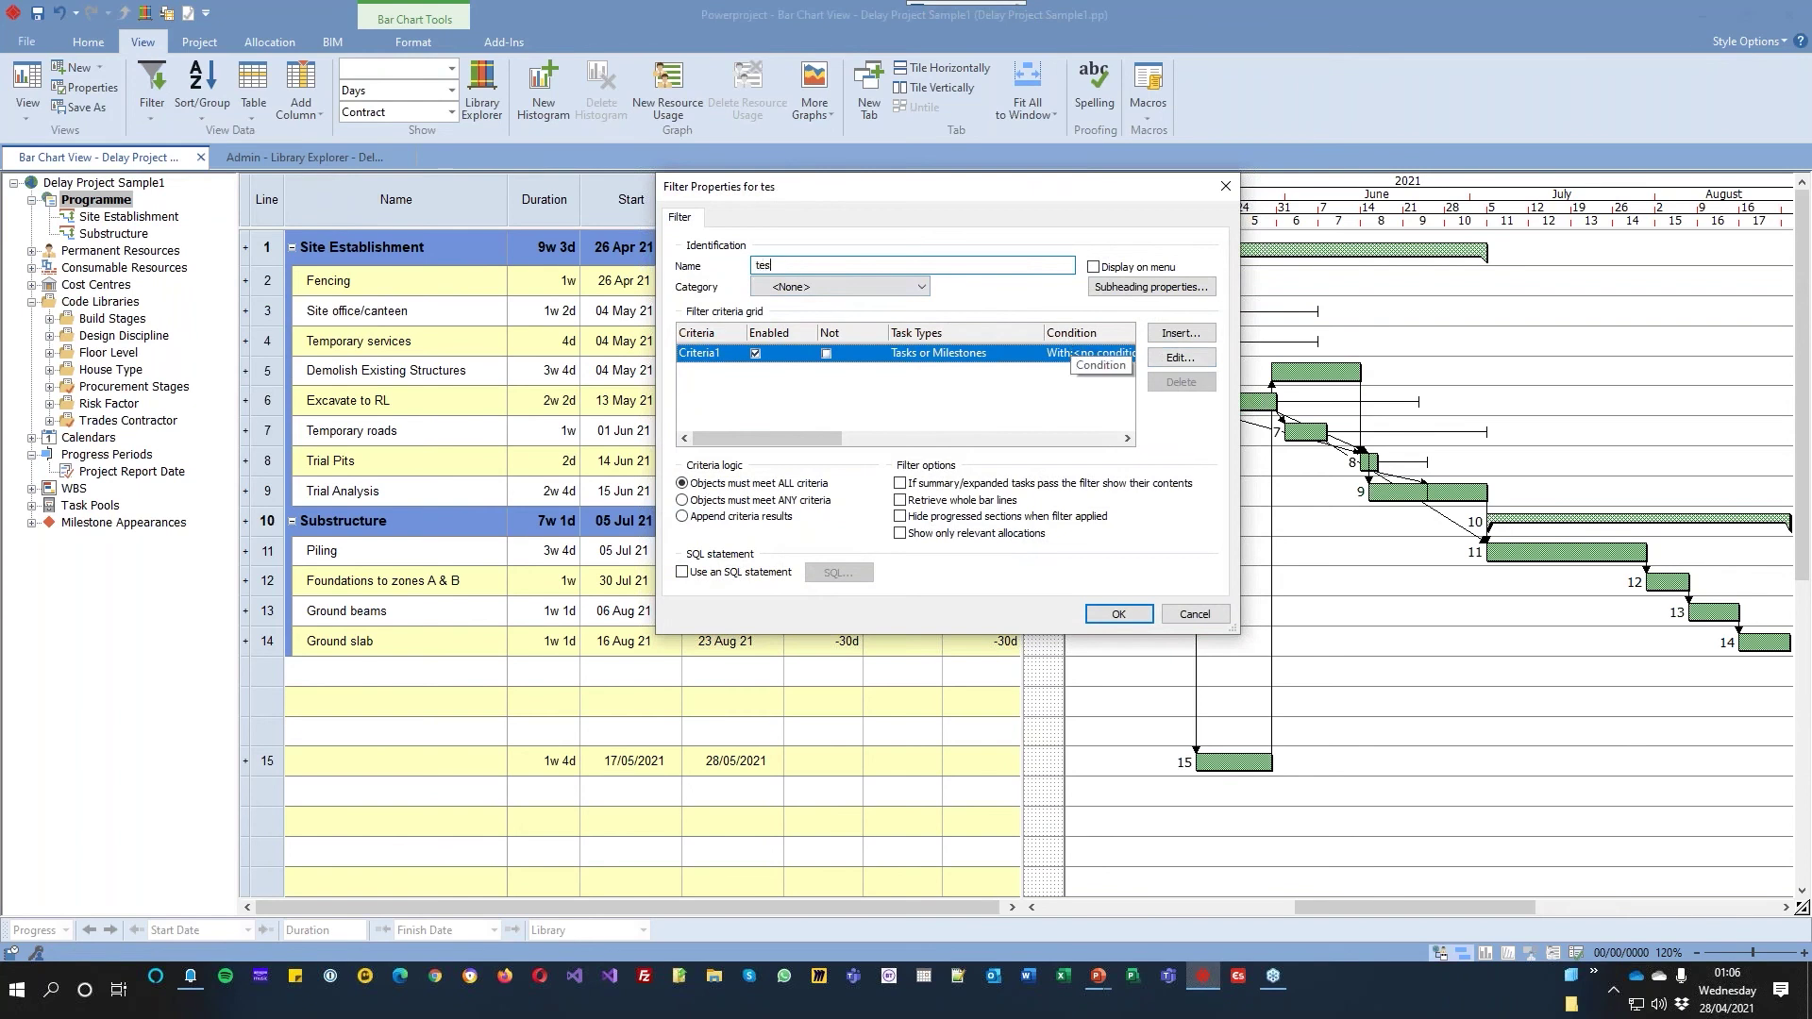
pyautogui.click(1178, 357)
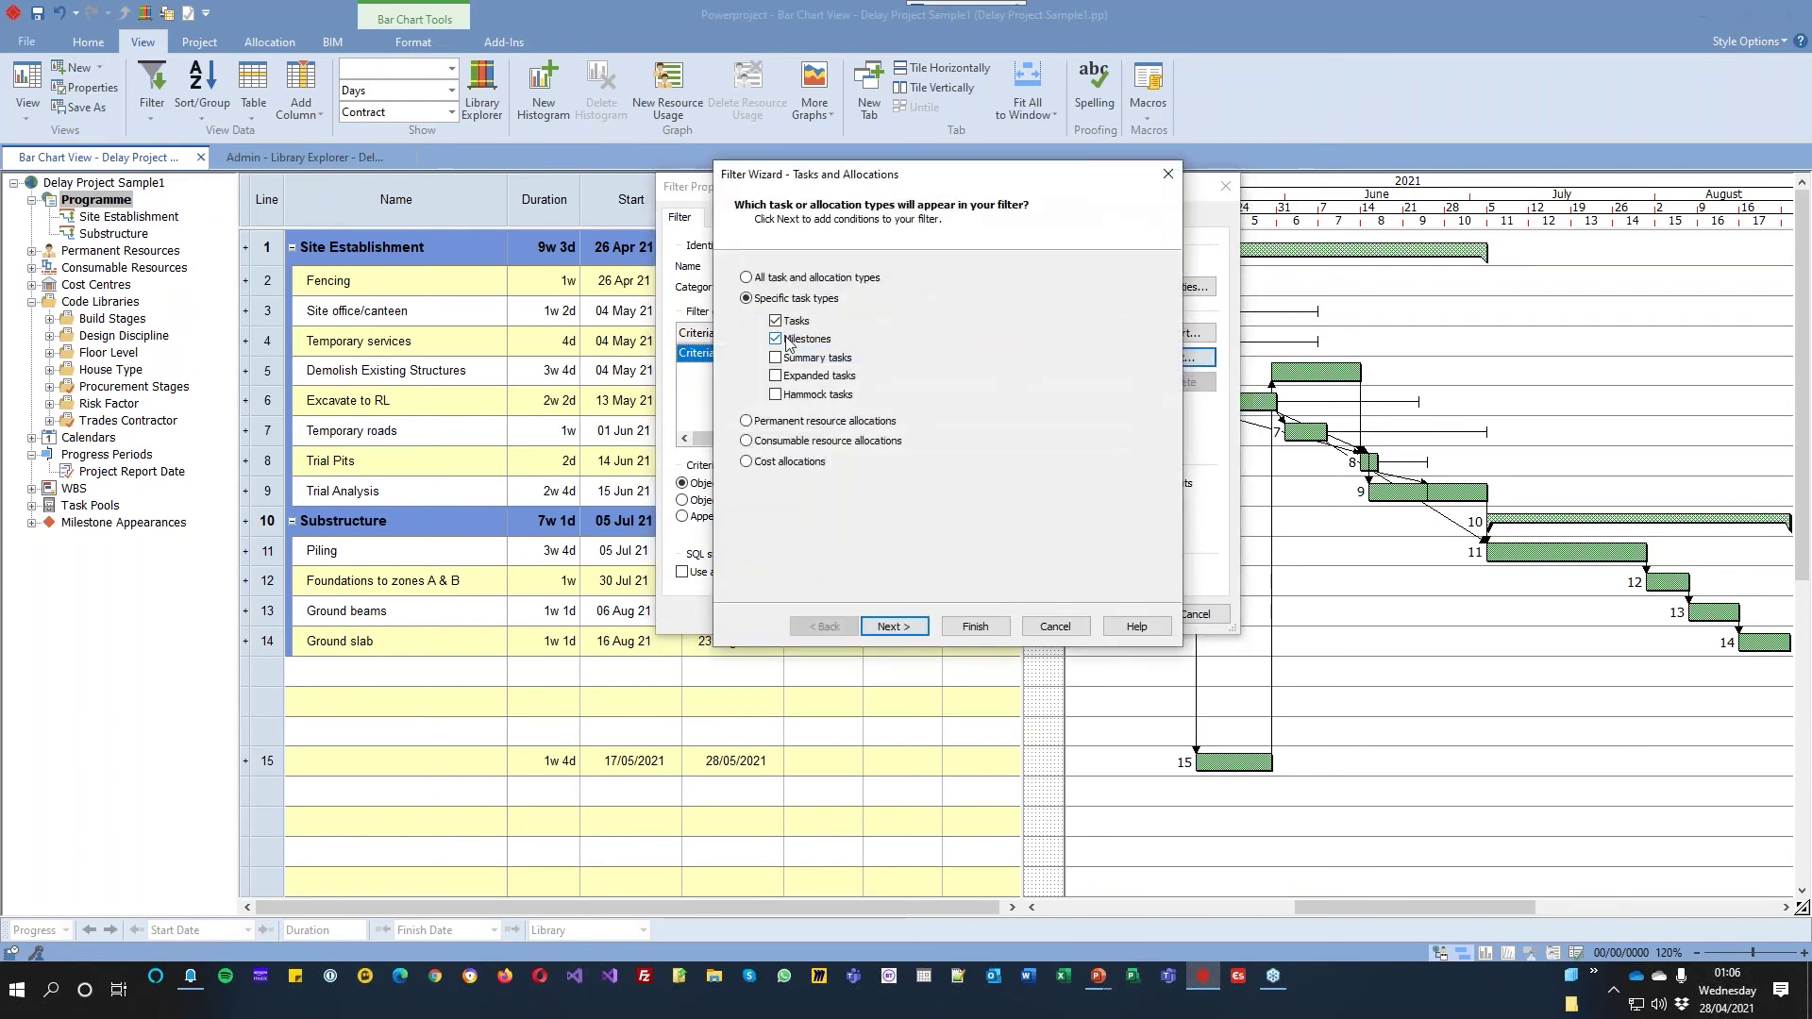
pyautogui.click(893, 626)
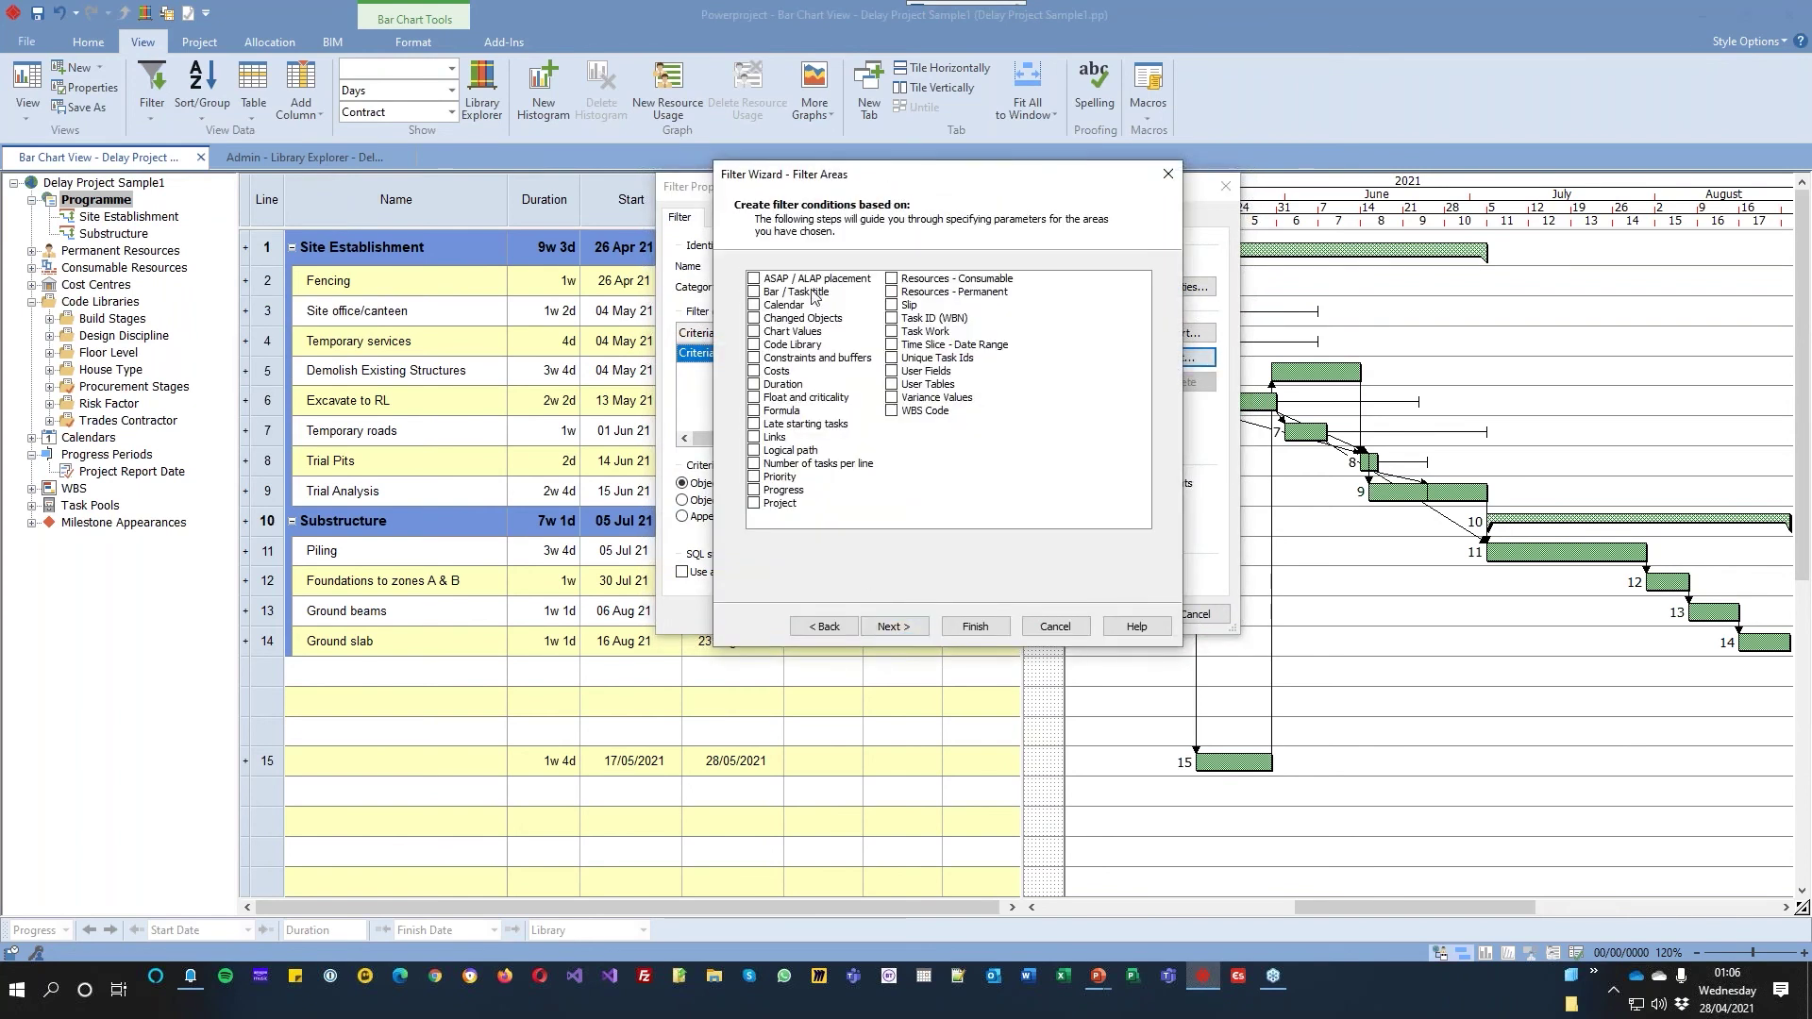
pyautogui.click(891, 399)
pyautogui.click(887, 629)
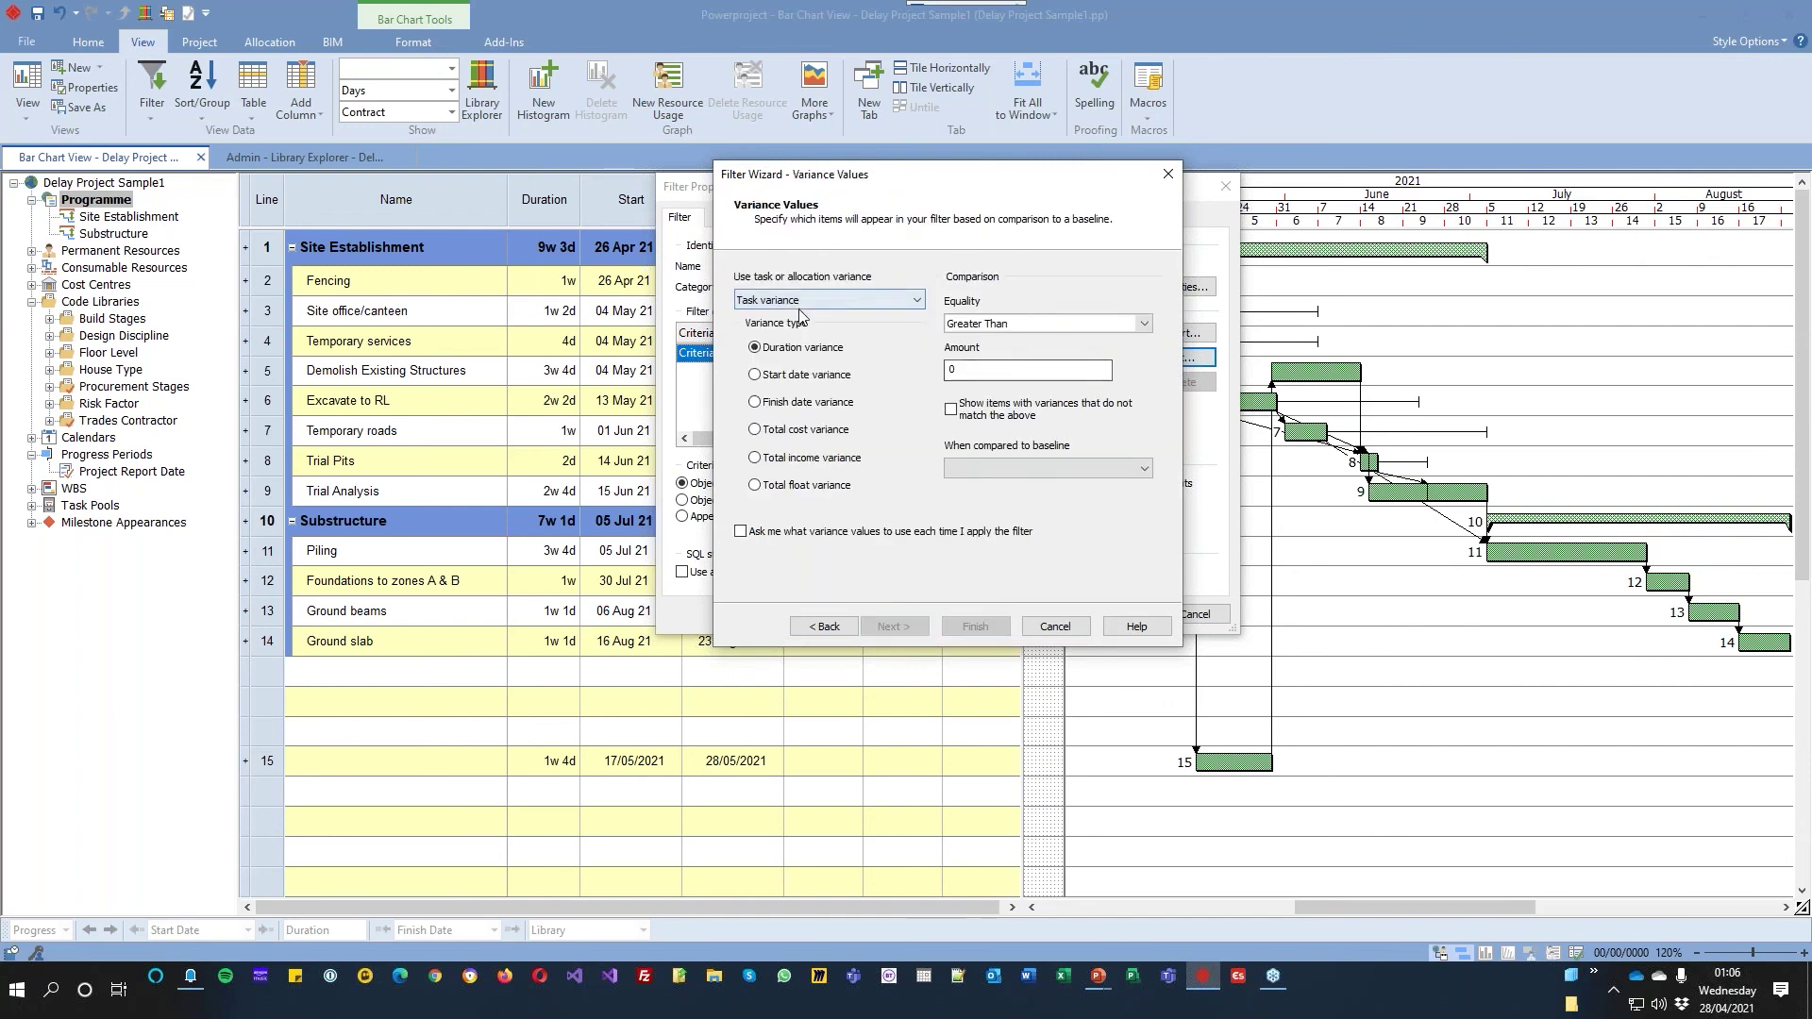
# Set the filter condition to task finish date variance greater than 10d compared to the Contract baseline and apply the filter
pyautogui.click(824, 406)
pyautogui.press('Tab')
pyautogui.press('Tab')
pyautogui.write('10')
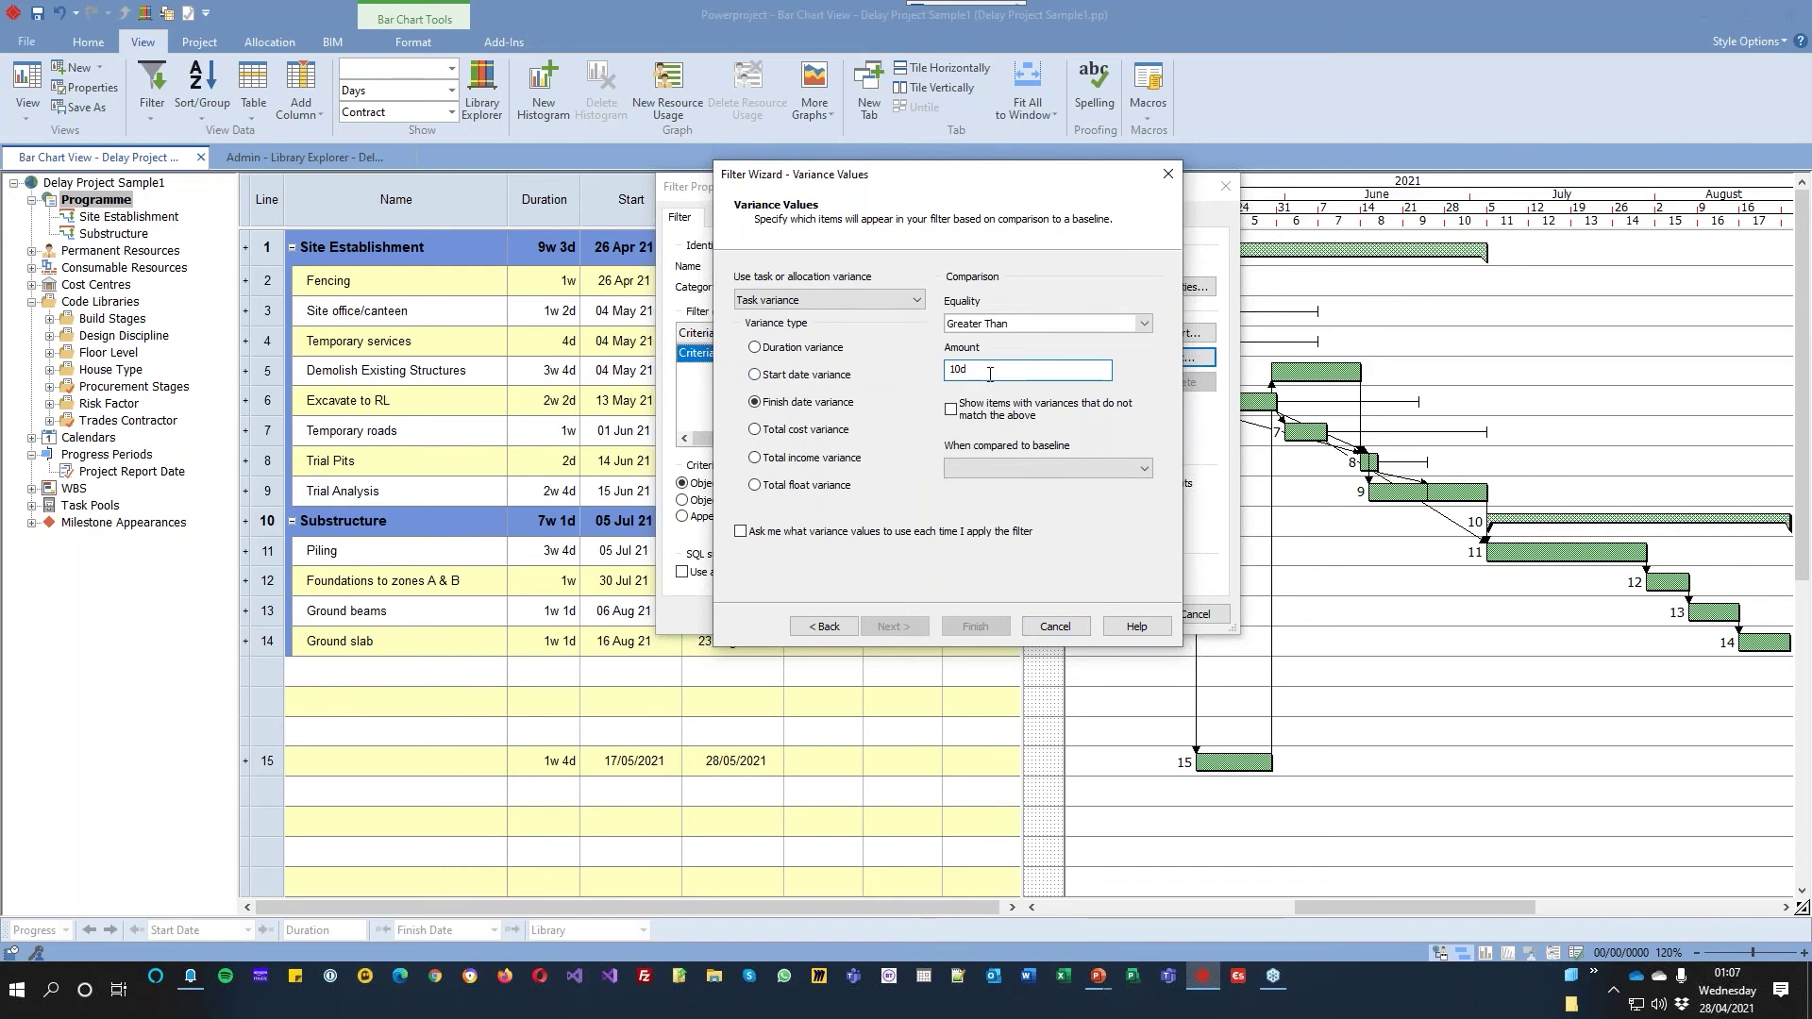
pyautogui.click(989, 463)
pyautogui.click(984, 484)
pyautogui.click(975, 626)
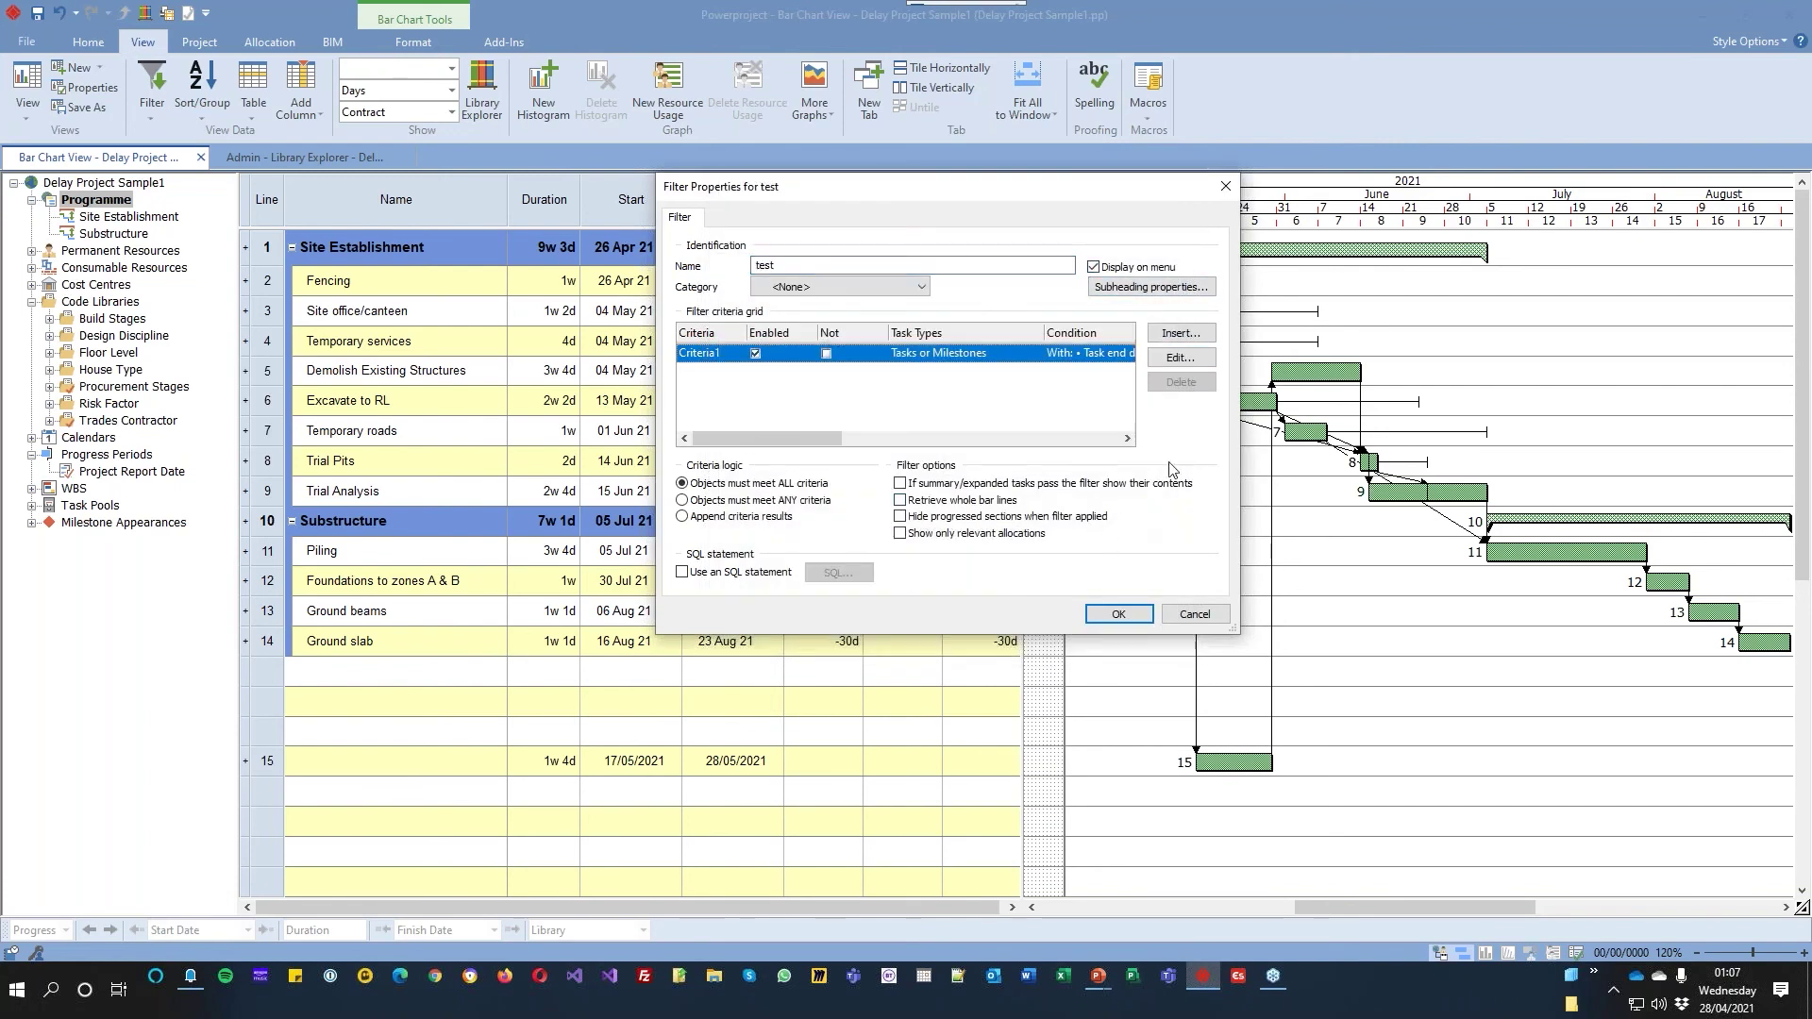
pyautogui.click(1118, 614)
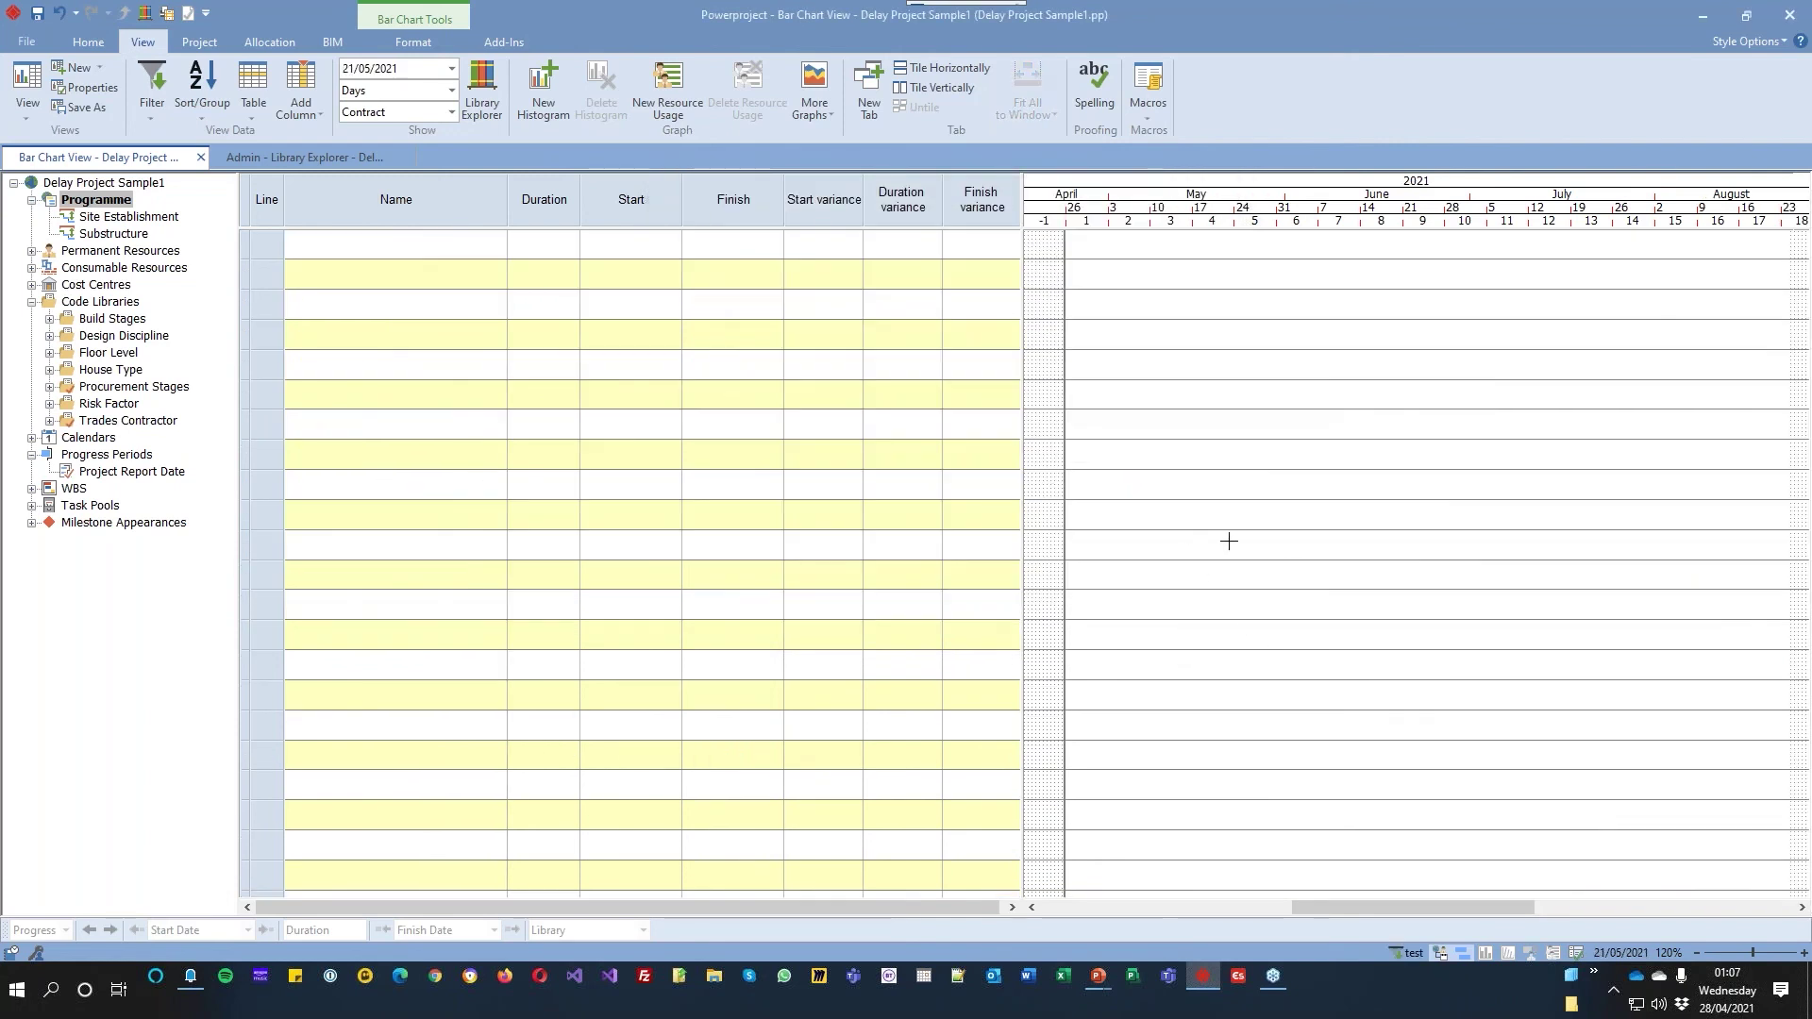
# Change the test filter's finish date variance amount to a negative value and reapply it
pyautogui.click(151, 102)
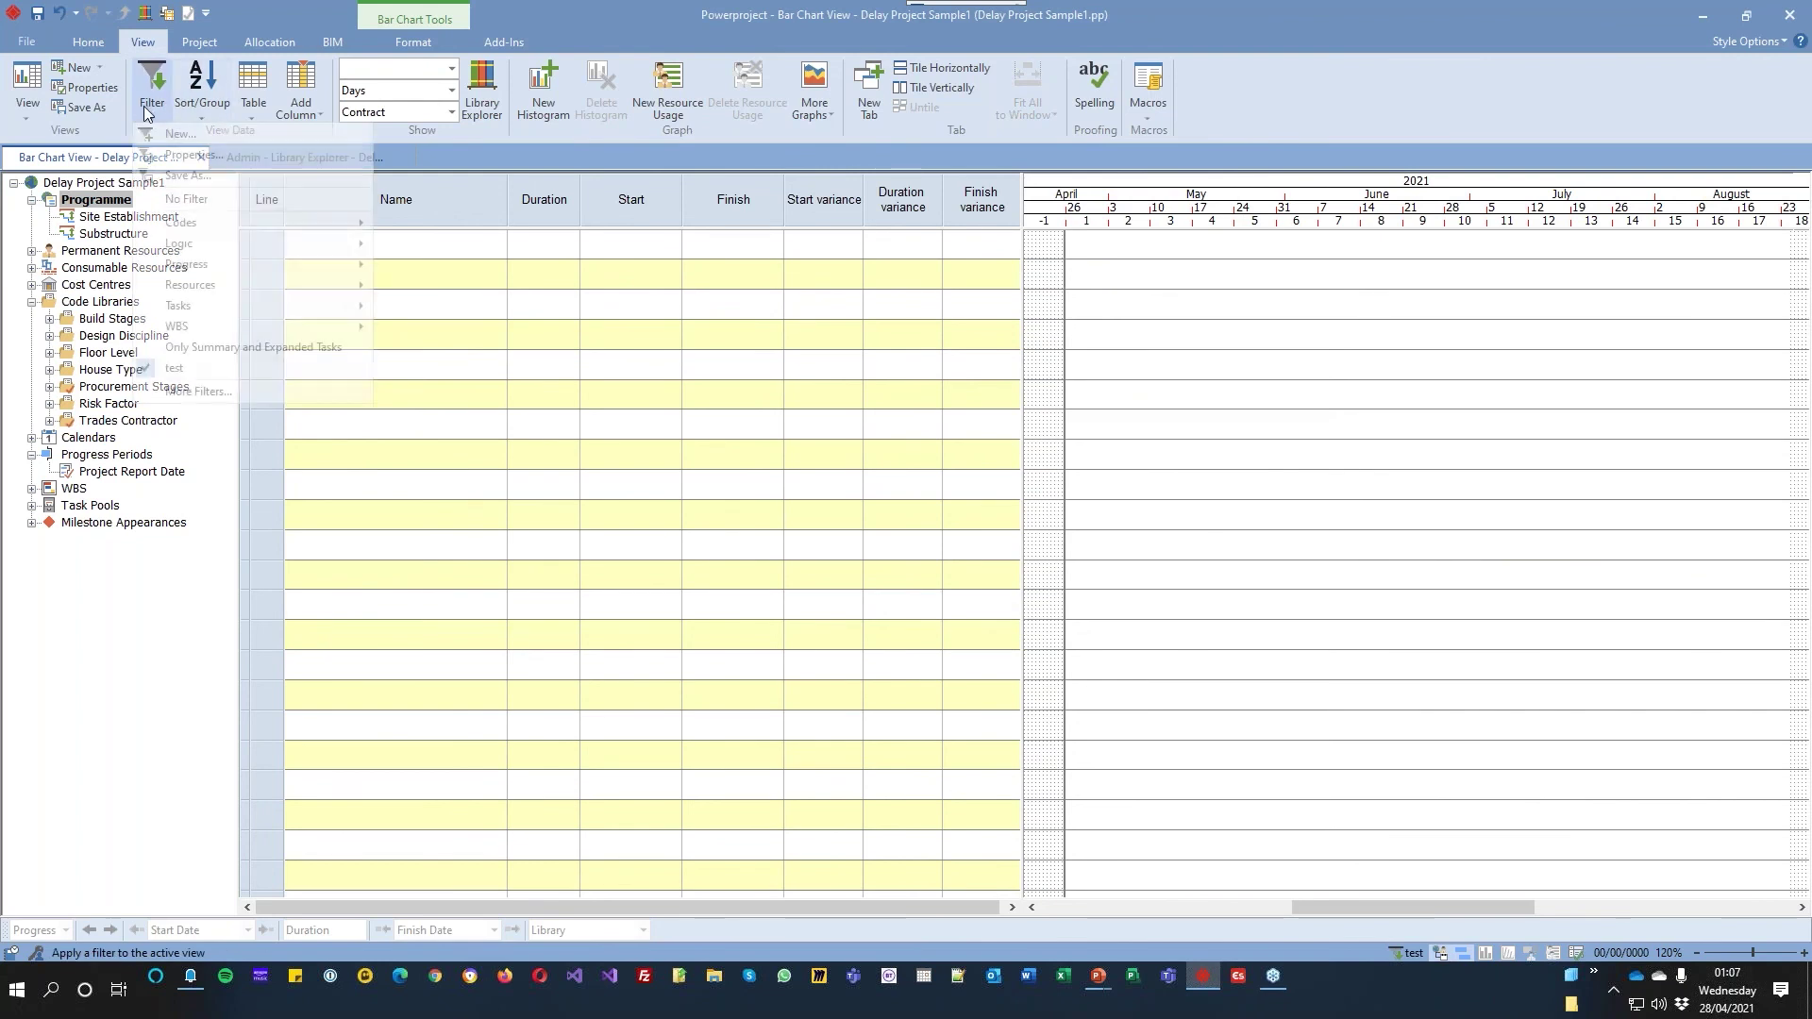
pyautogui.click(168, 153)
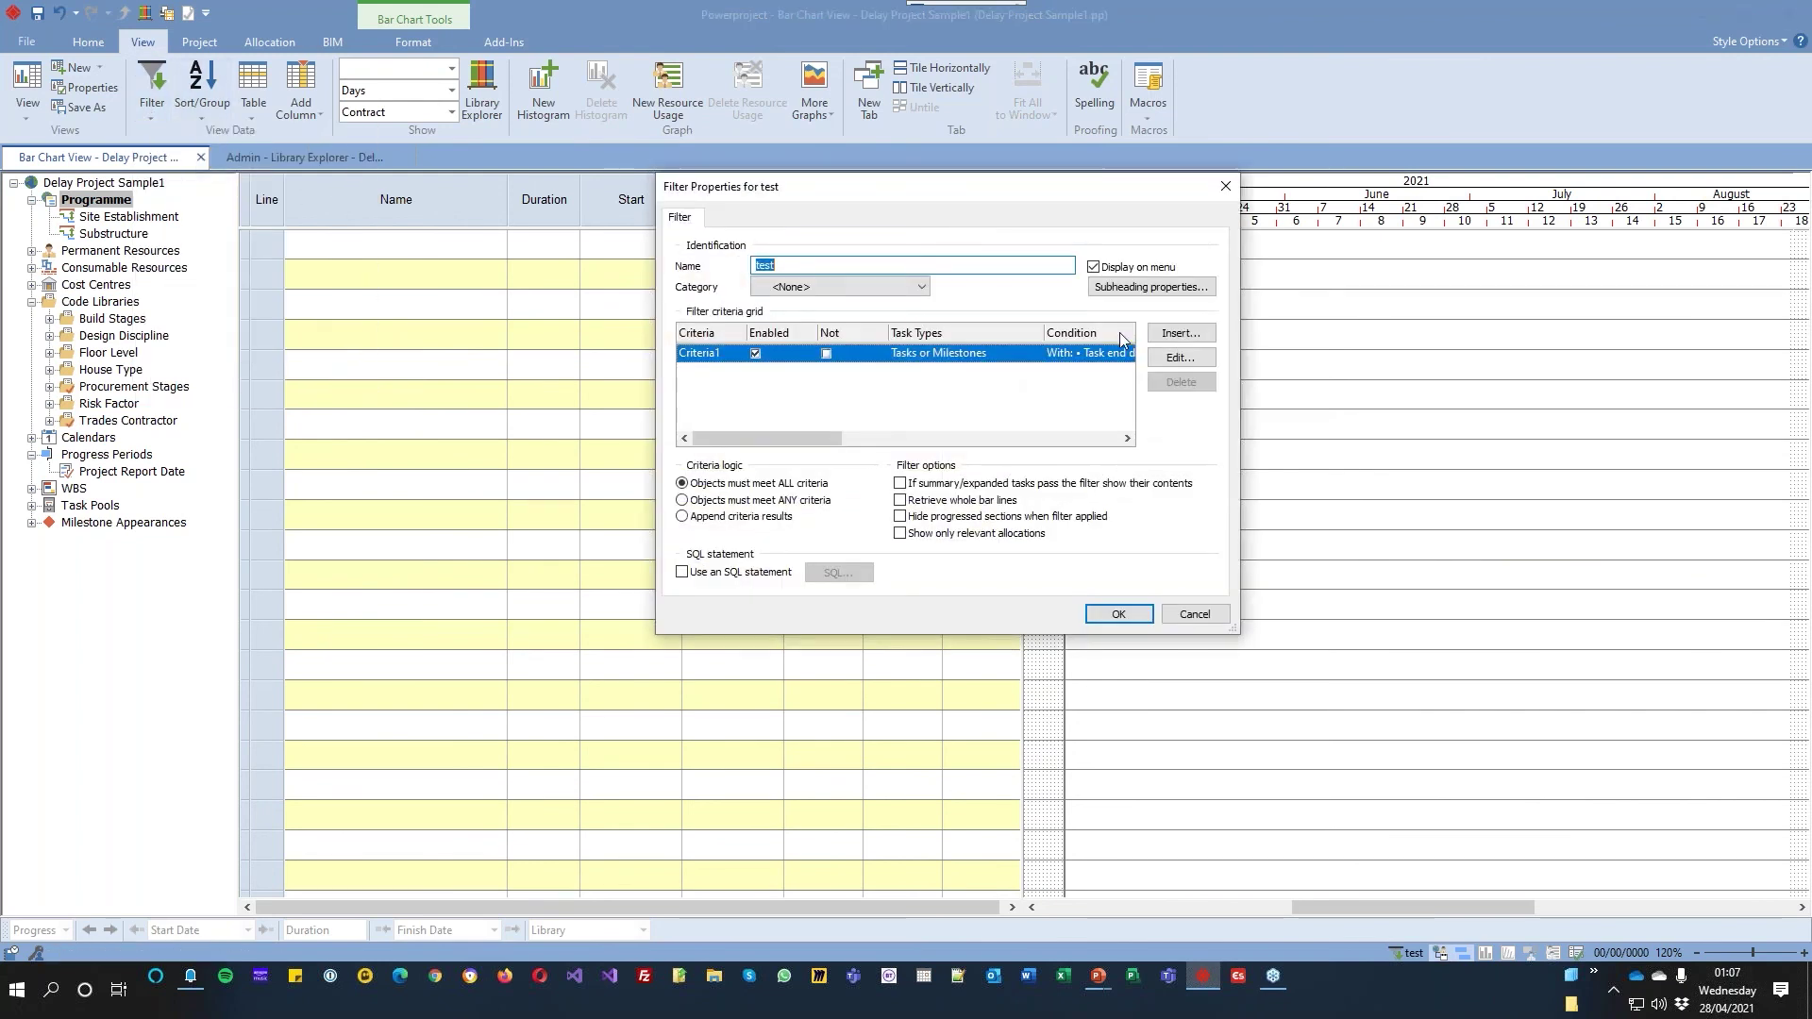
pyautogui.click(1165, 363)
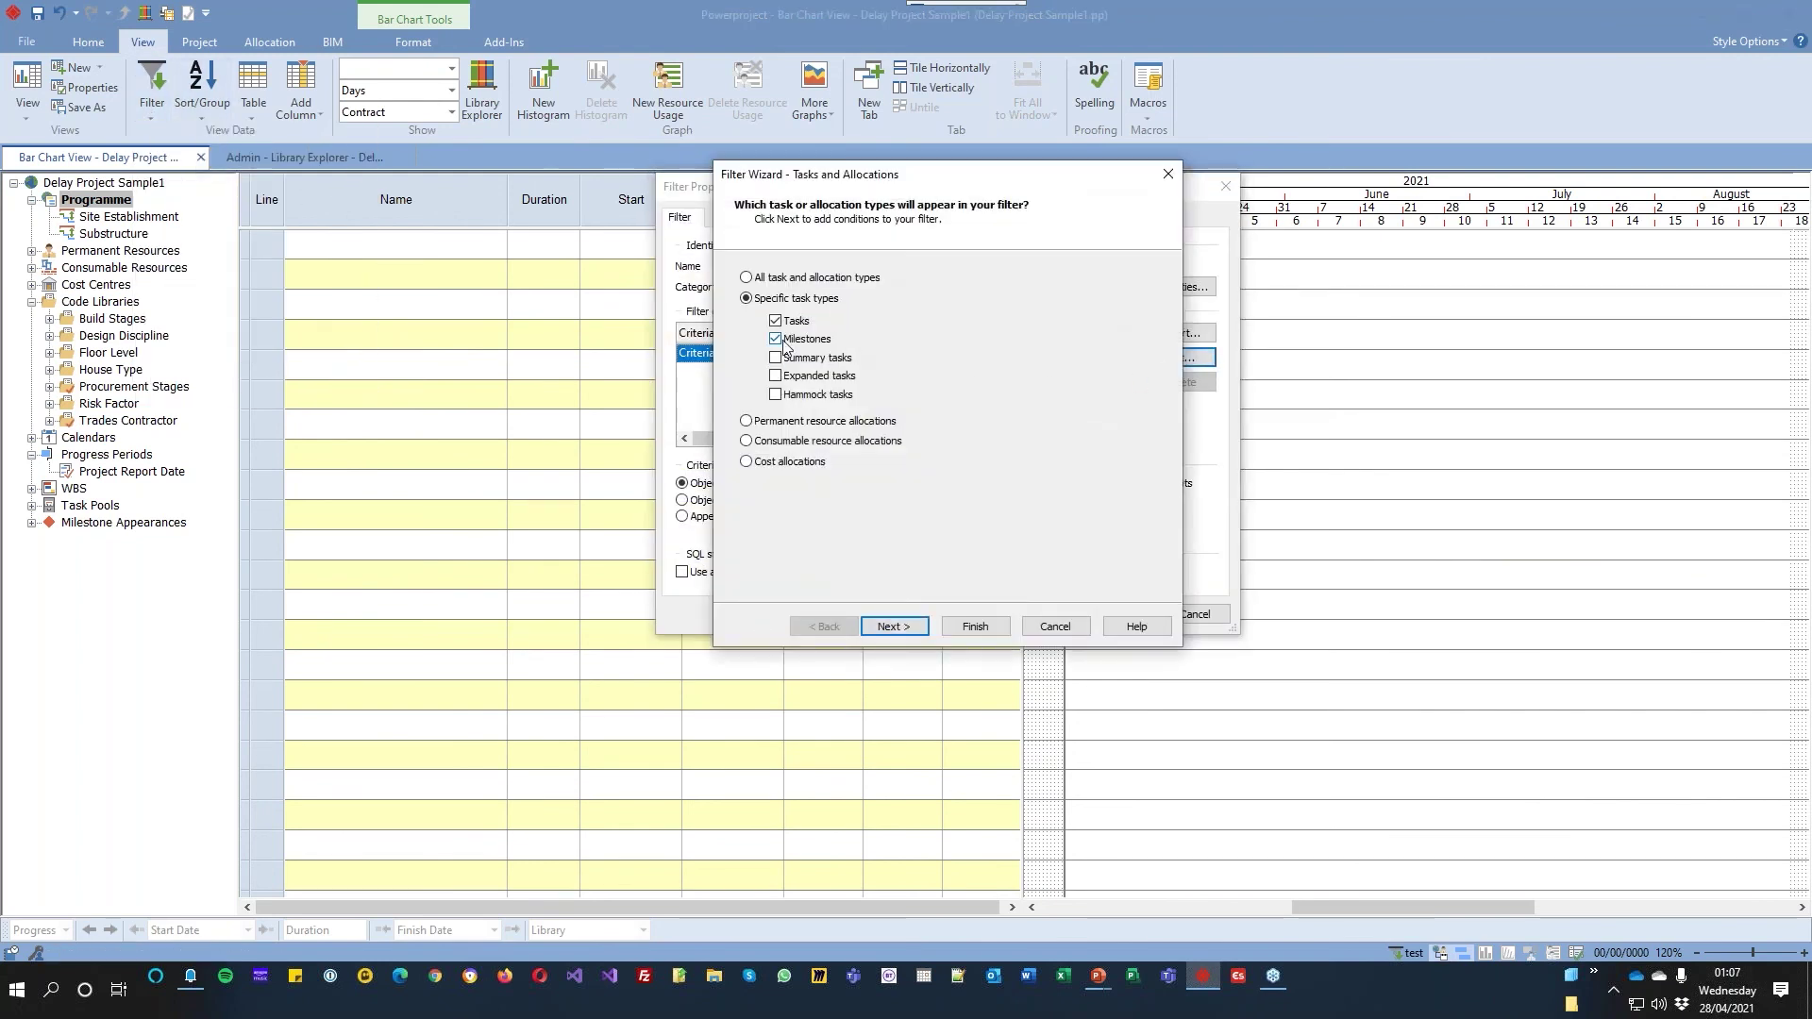
pyautogui.click(909, 630)
pyautogui.click(906, 628)
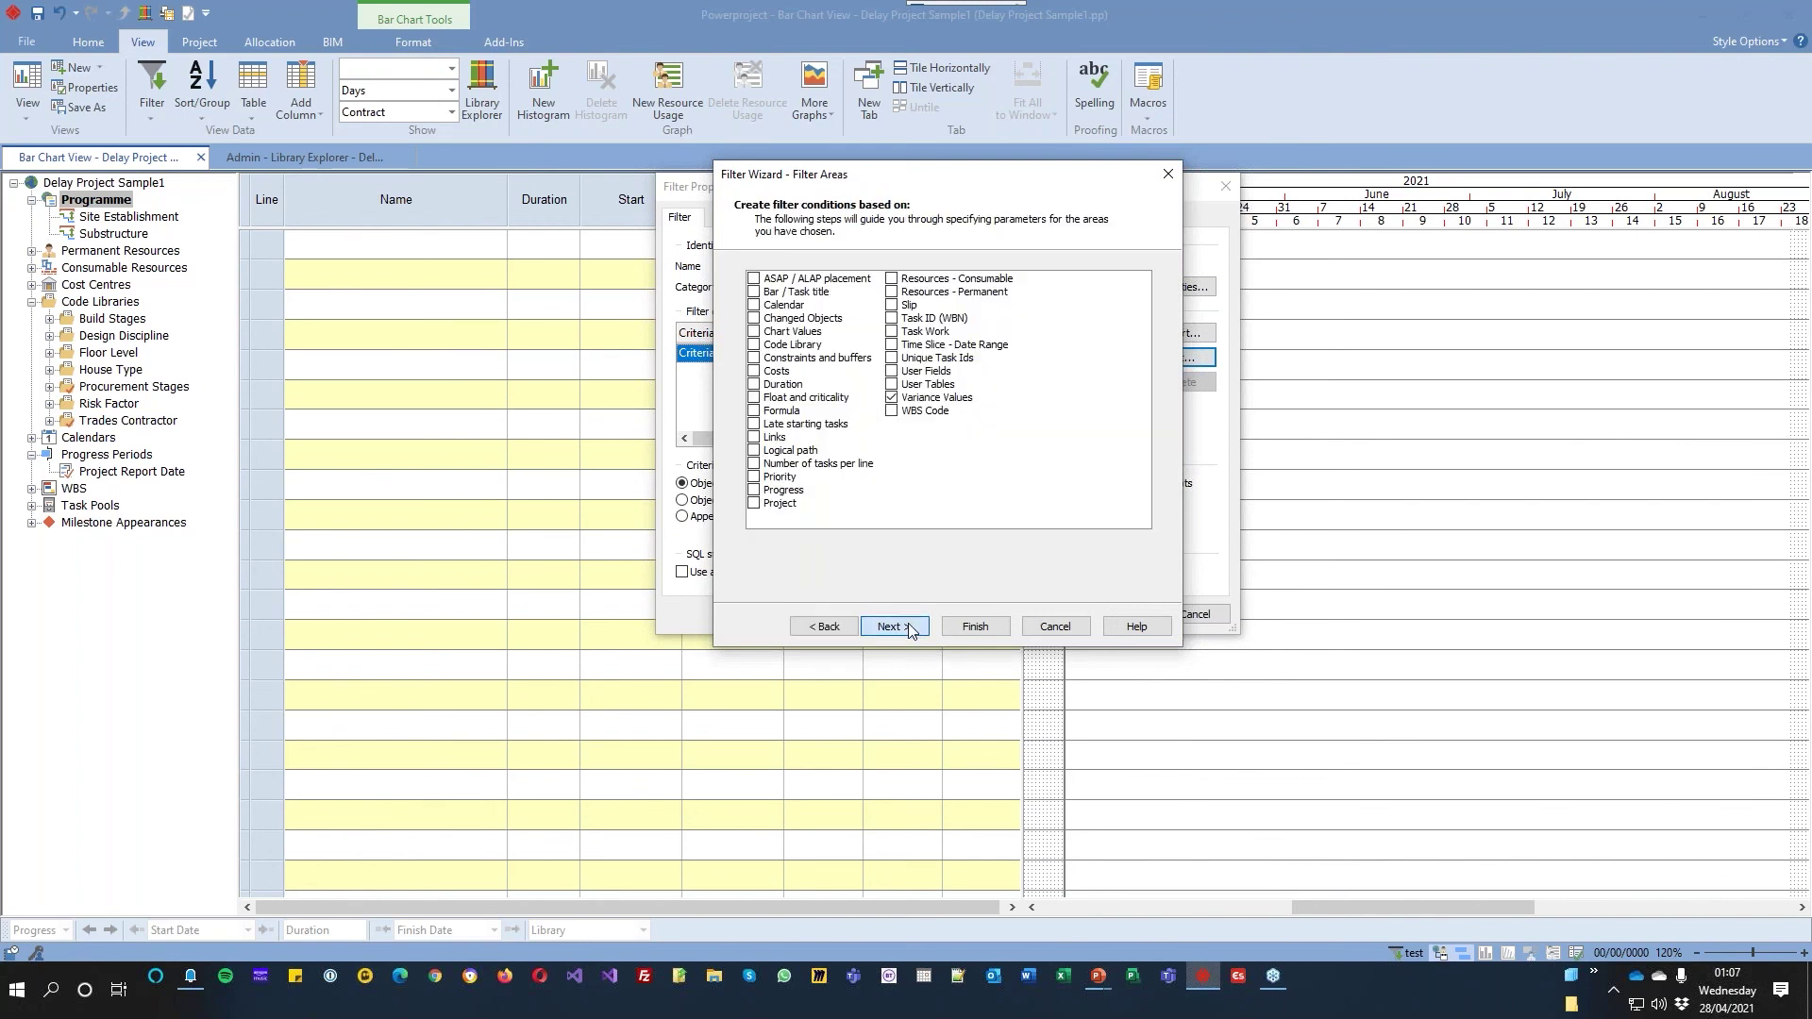
pyautogui.click(975, 370)
pyautogui.doubleClick(974, 370)
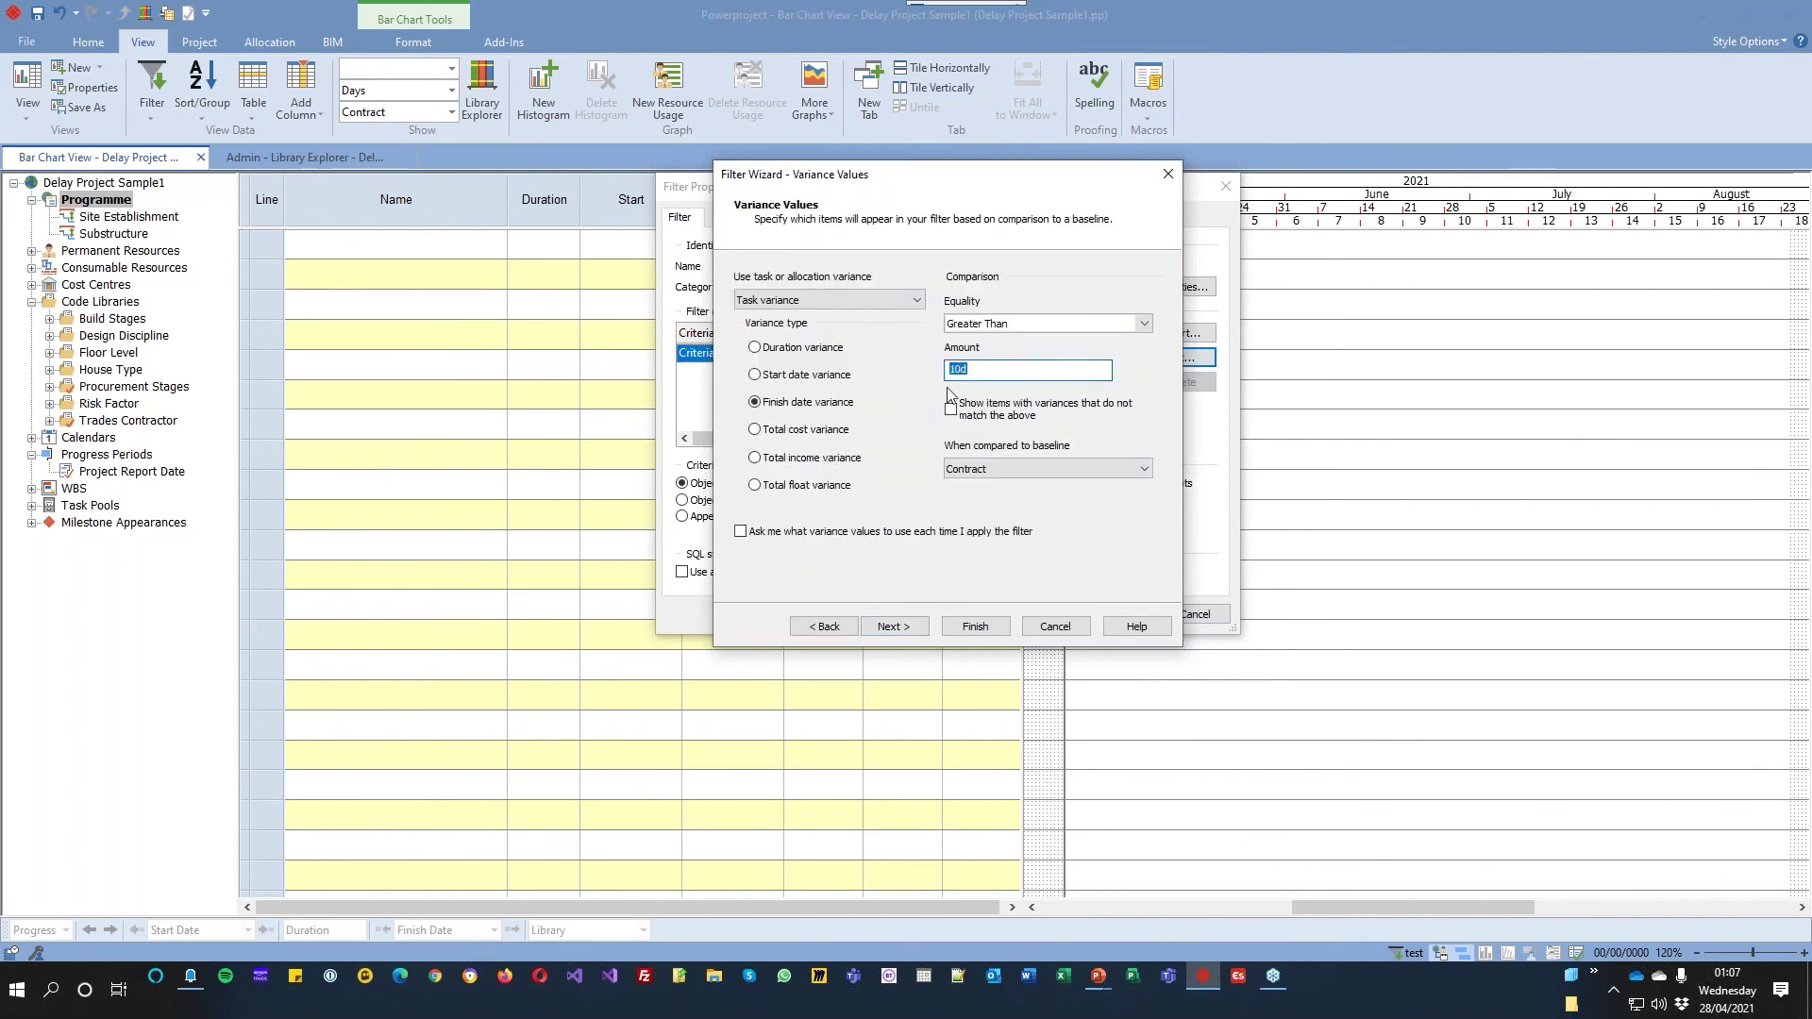
pyautogui.write('-')
pyautogui.click(977, 626)
pyautogui.click(1085, 613)
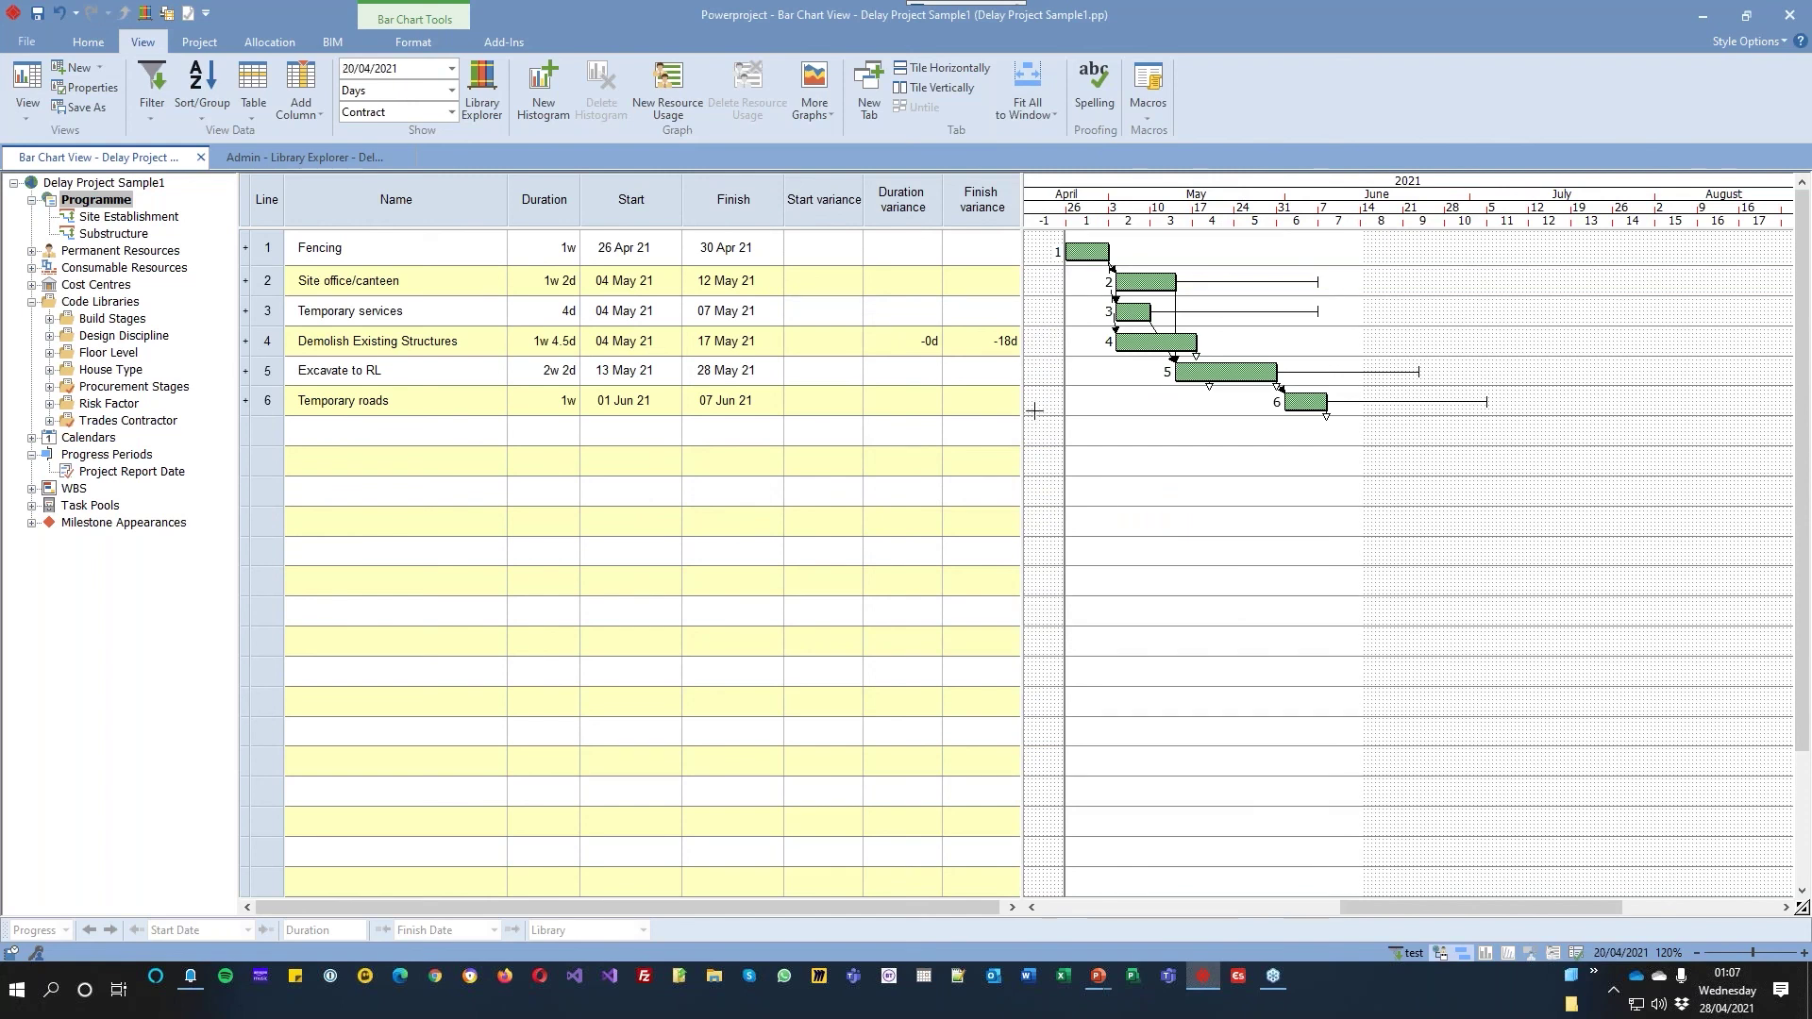
pyautogui.moveTo(1024, 434)
pyautogui.mouseDown()
pyautogui.moveTo(1111, 435)
pyautogui.moveTo(1034, 436)
pyautogui.mouseUp()
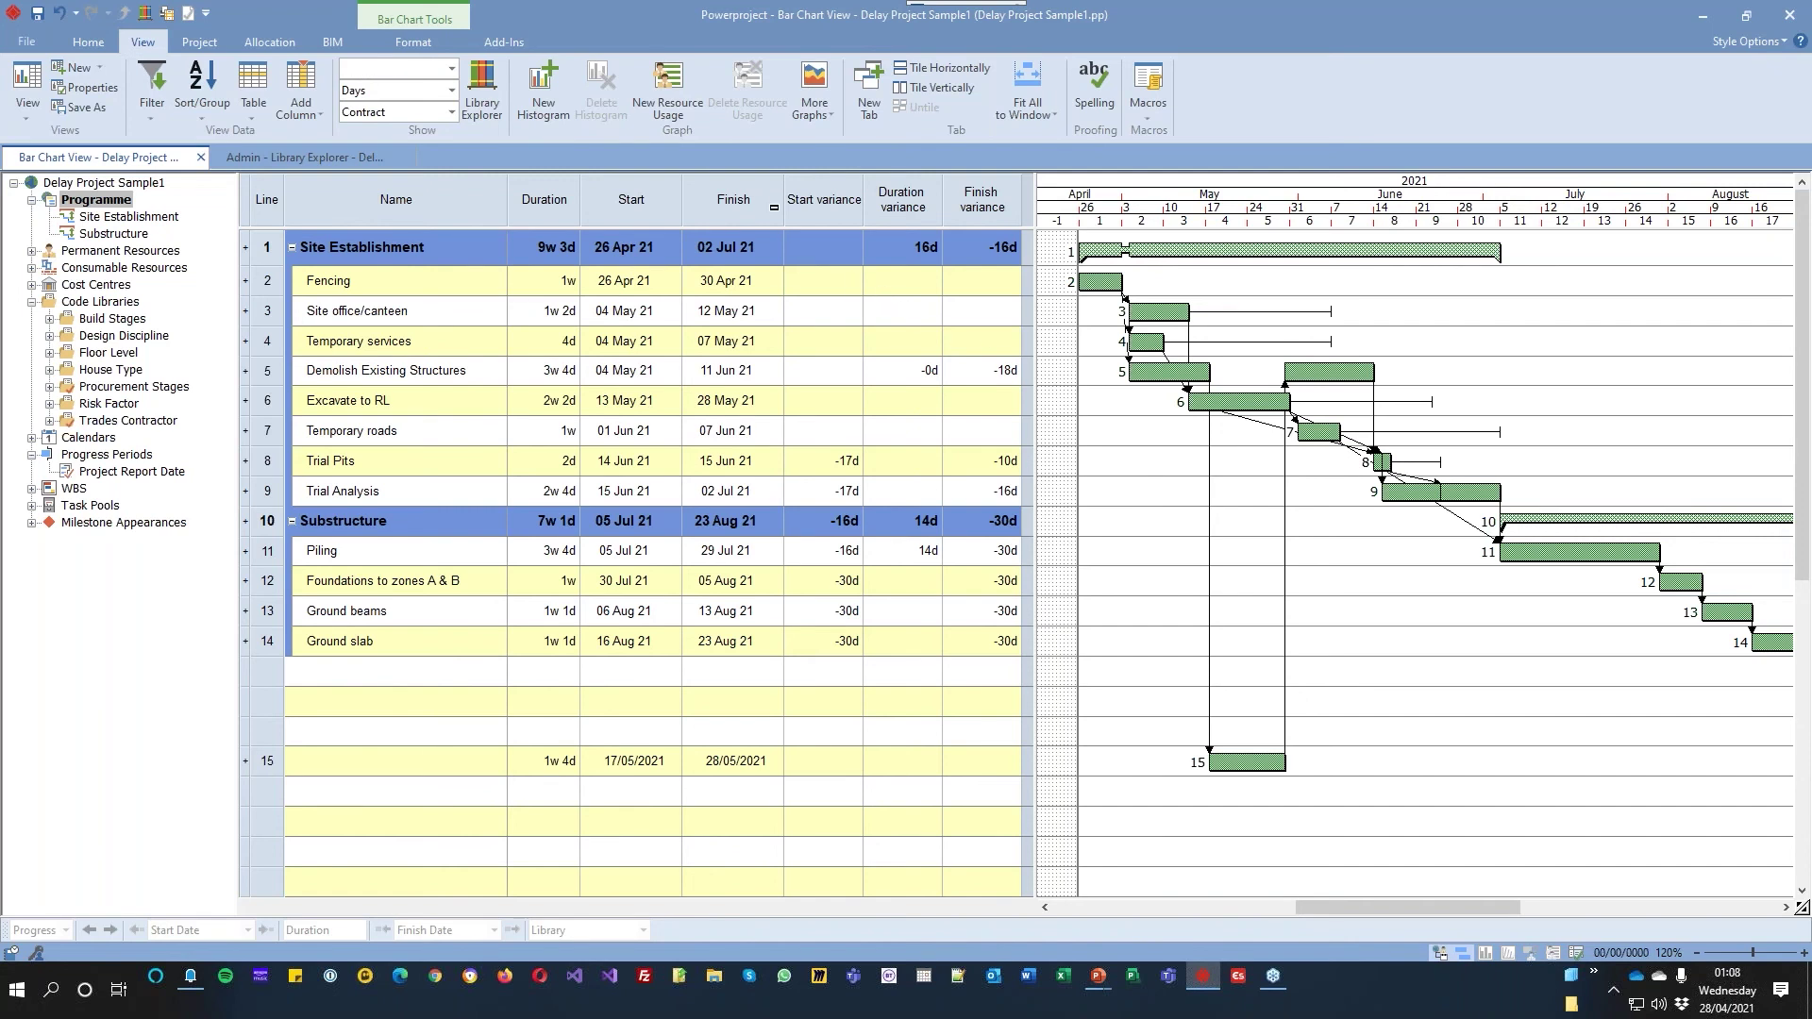
pyautogui.rightClick(816, 205)
pyautogui.moveTo(906, 390)
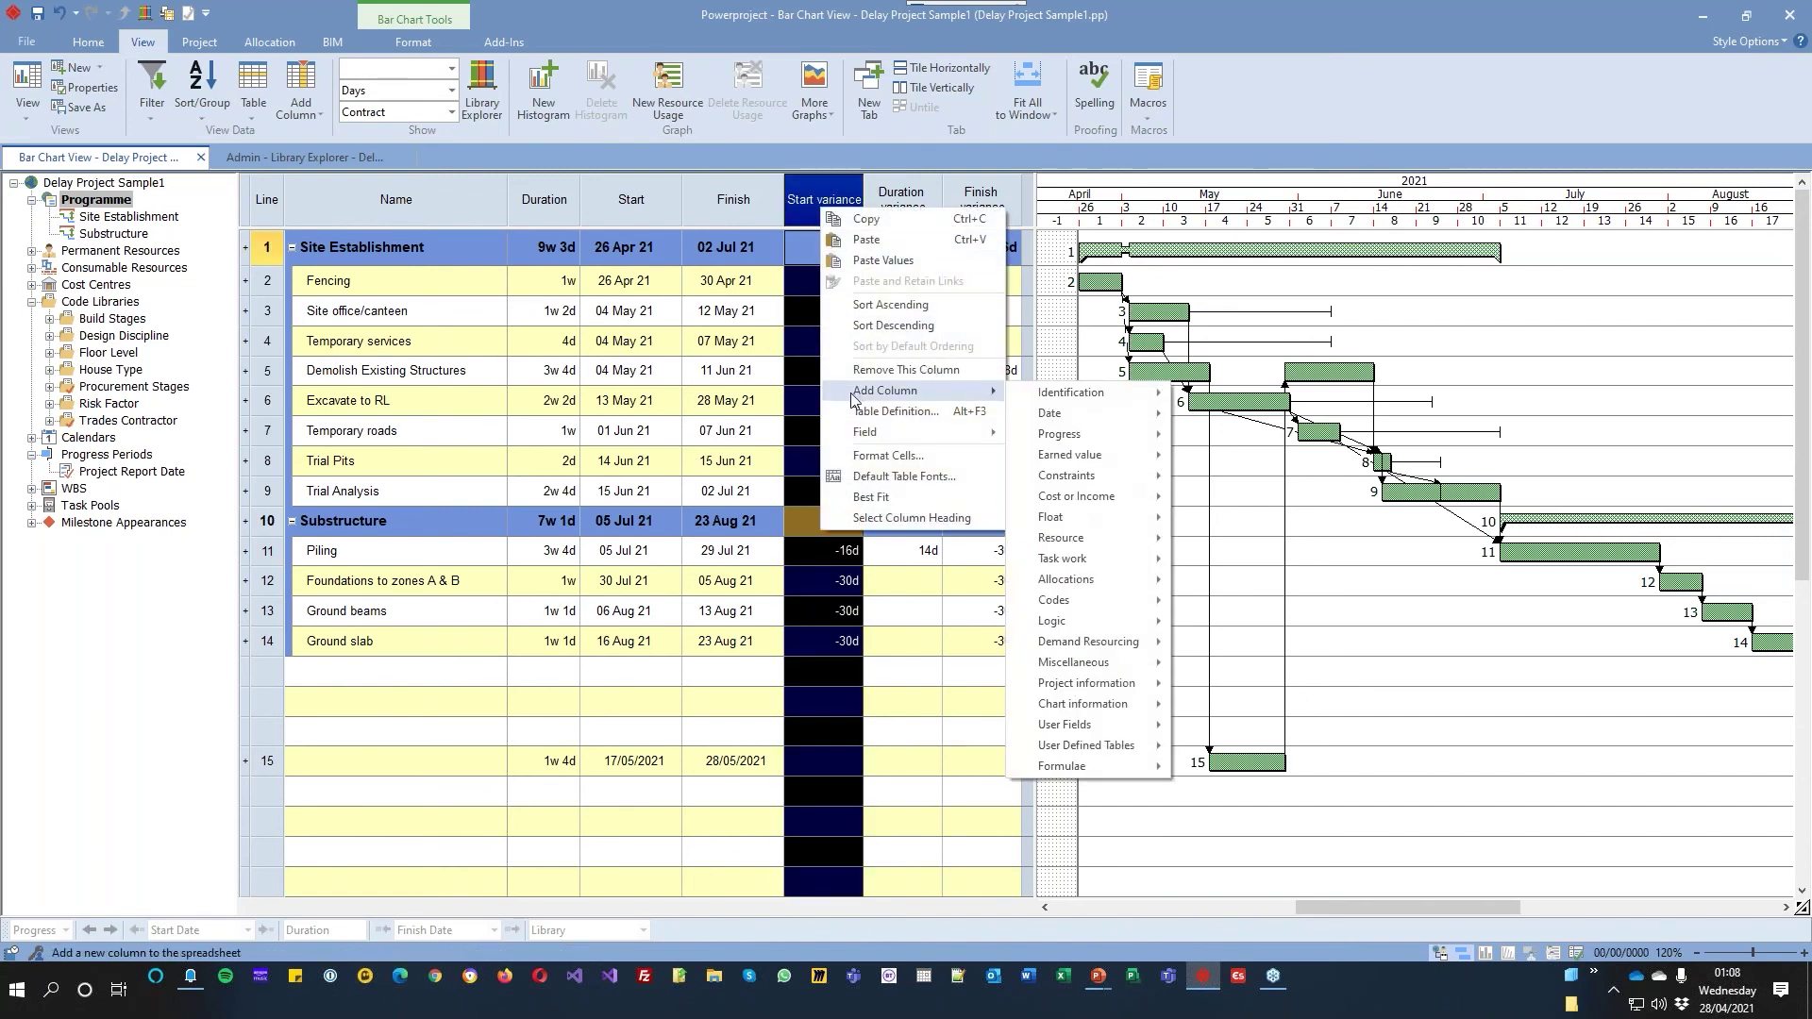
pyautogui.moveTo(1086, 493)
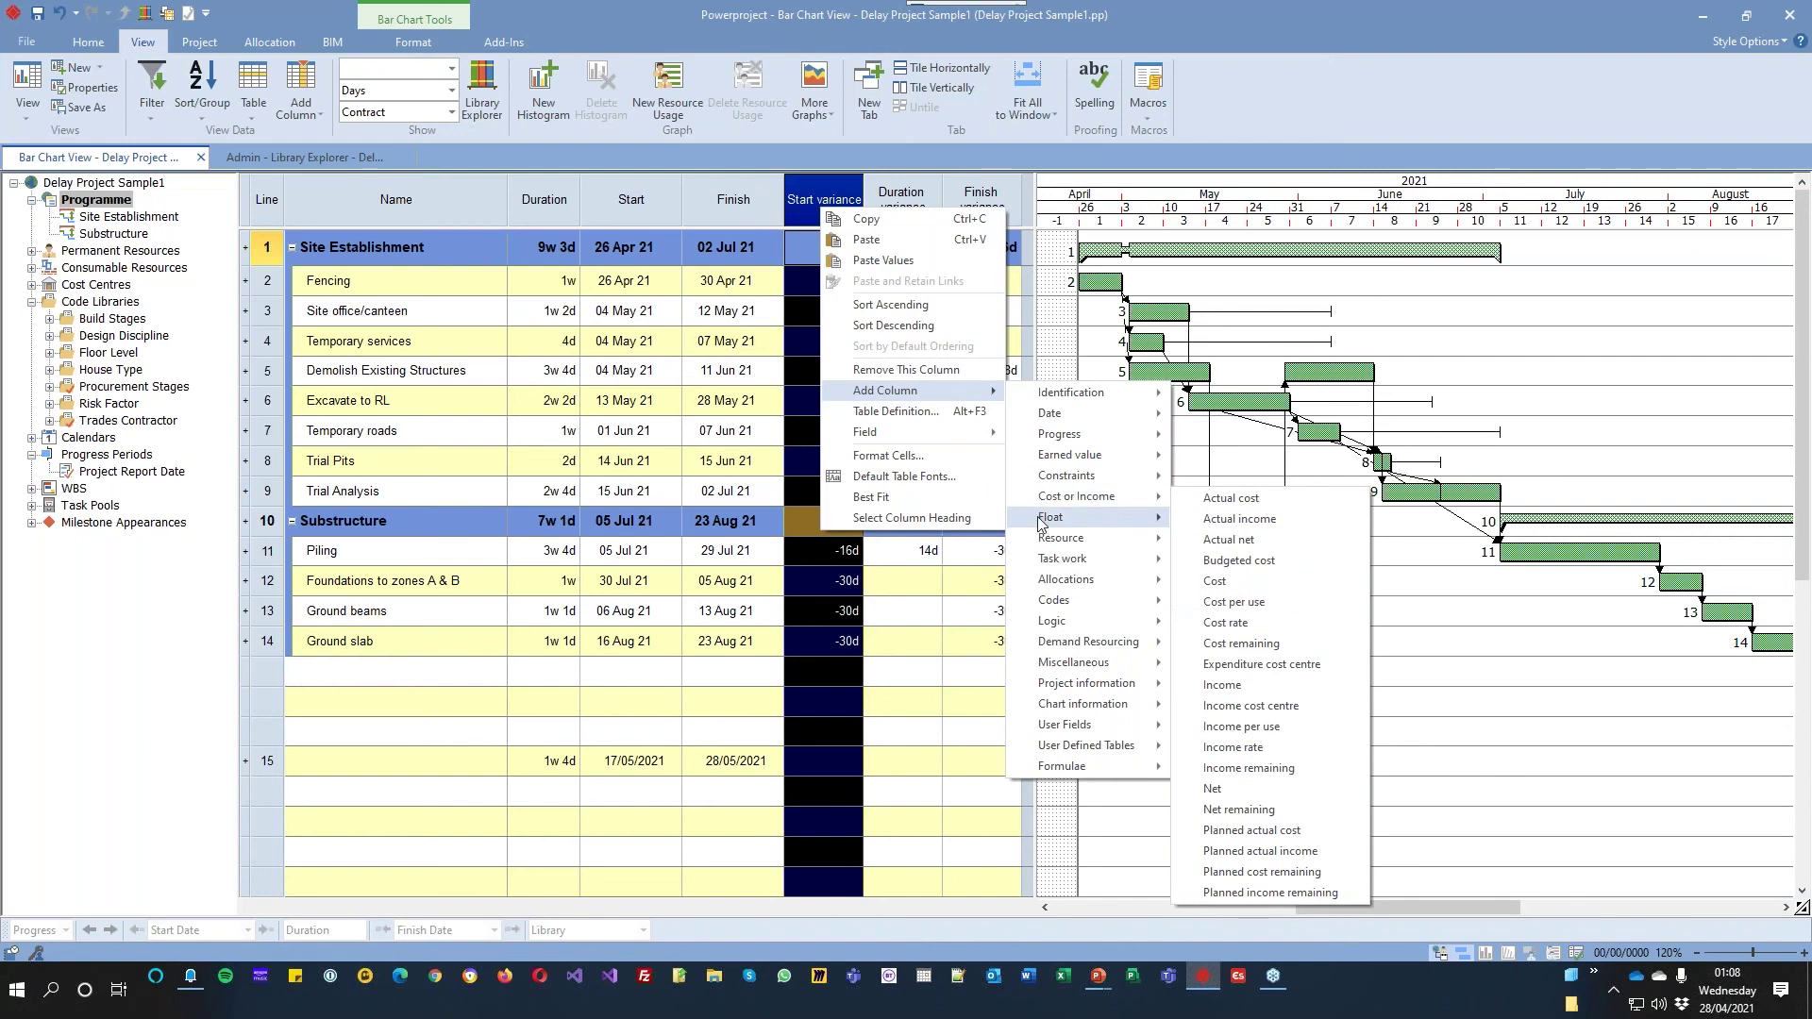
pyautogui.moveTo(1098, 456)
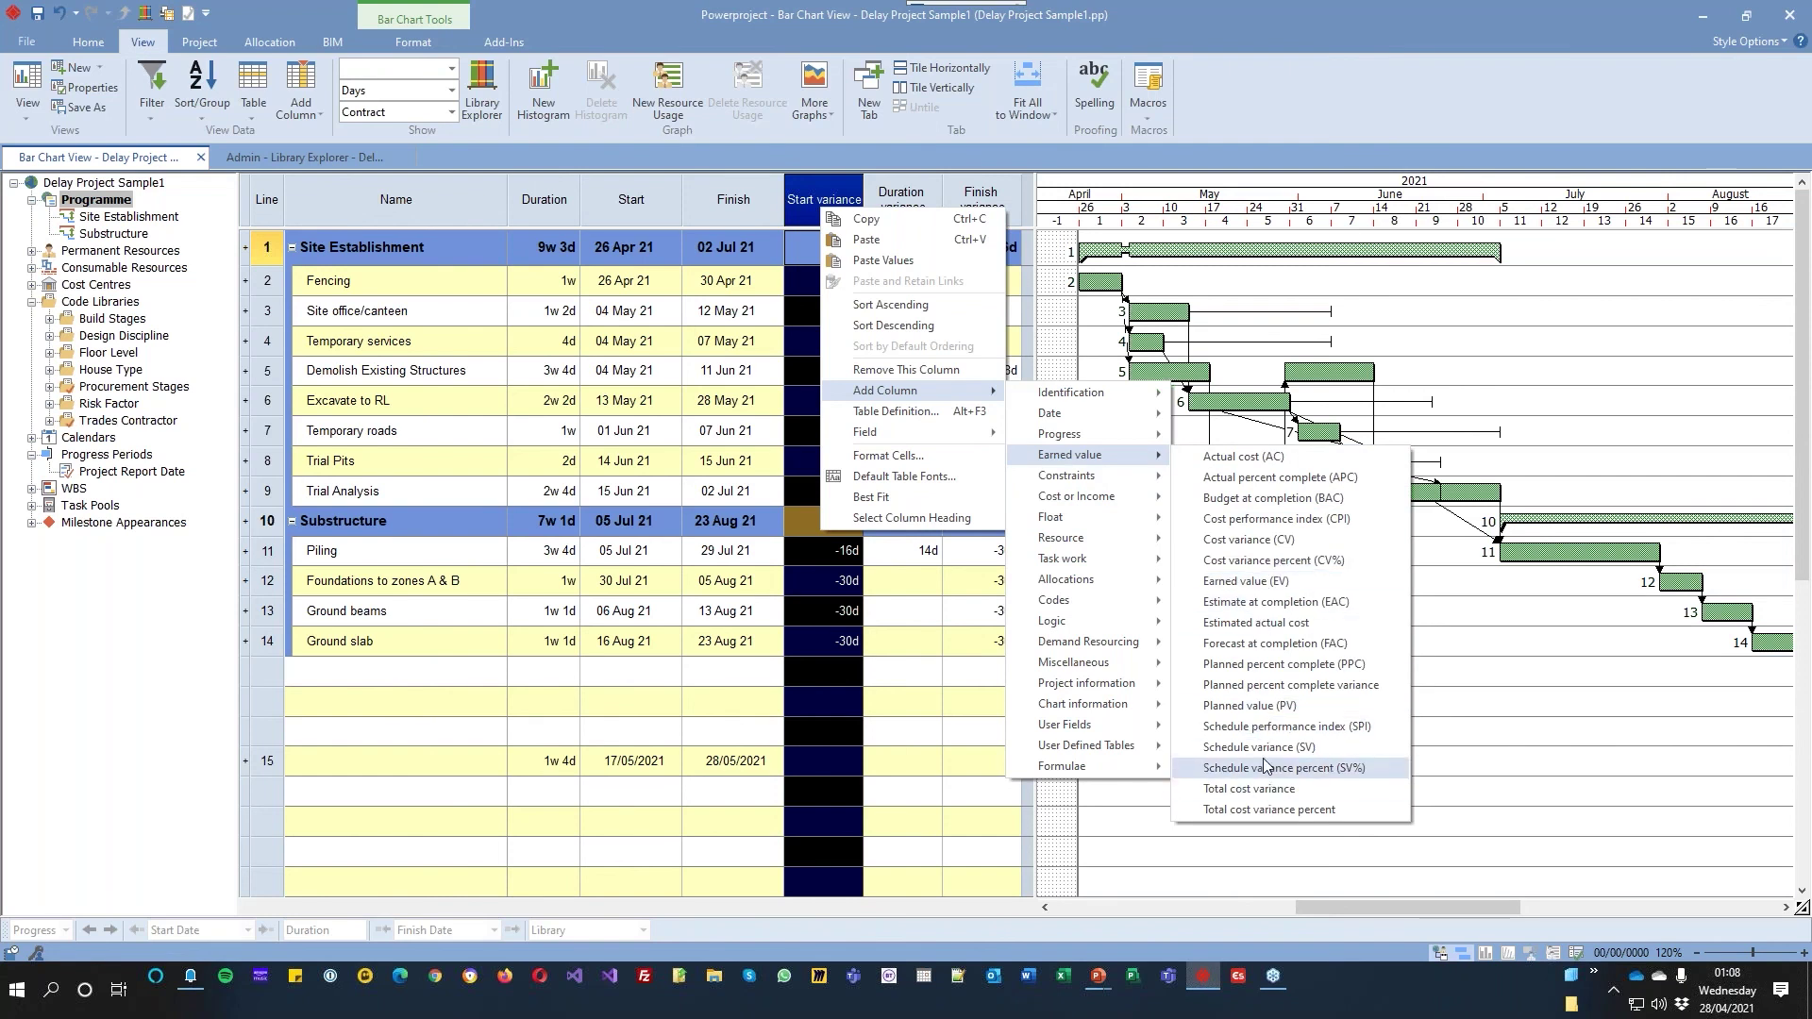
pyautogui.click(1498, 649)
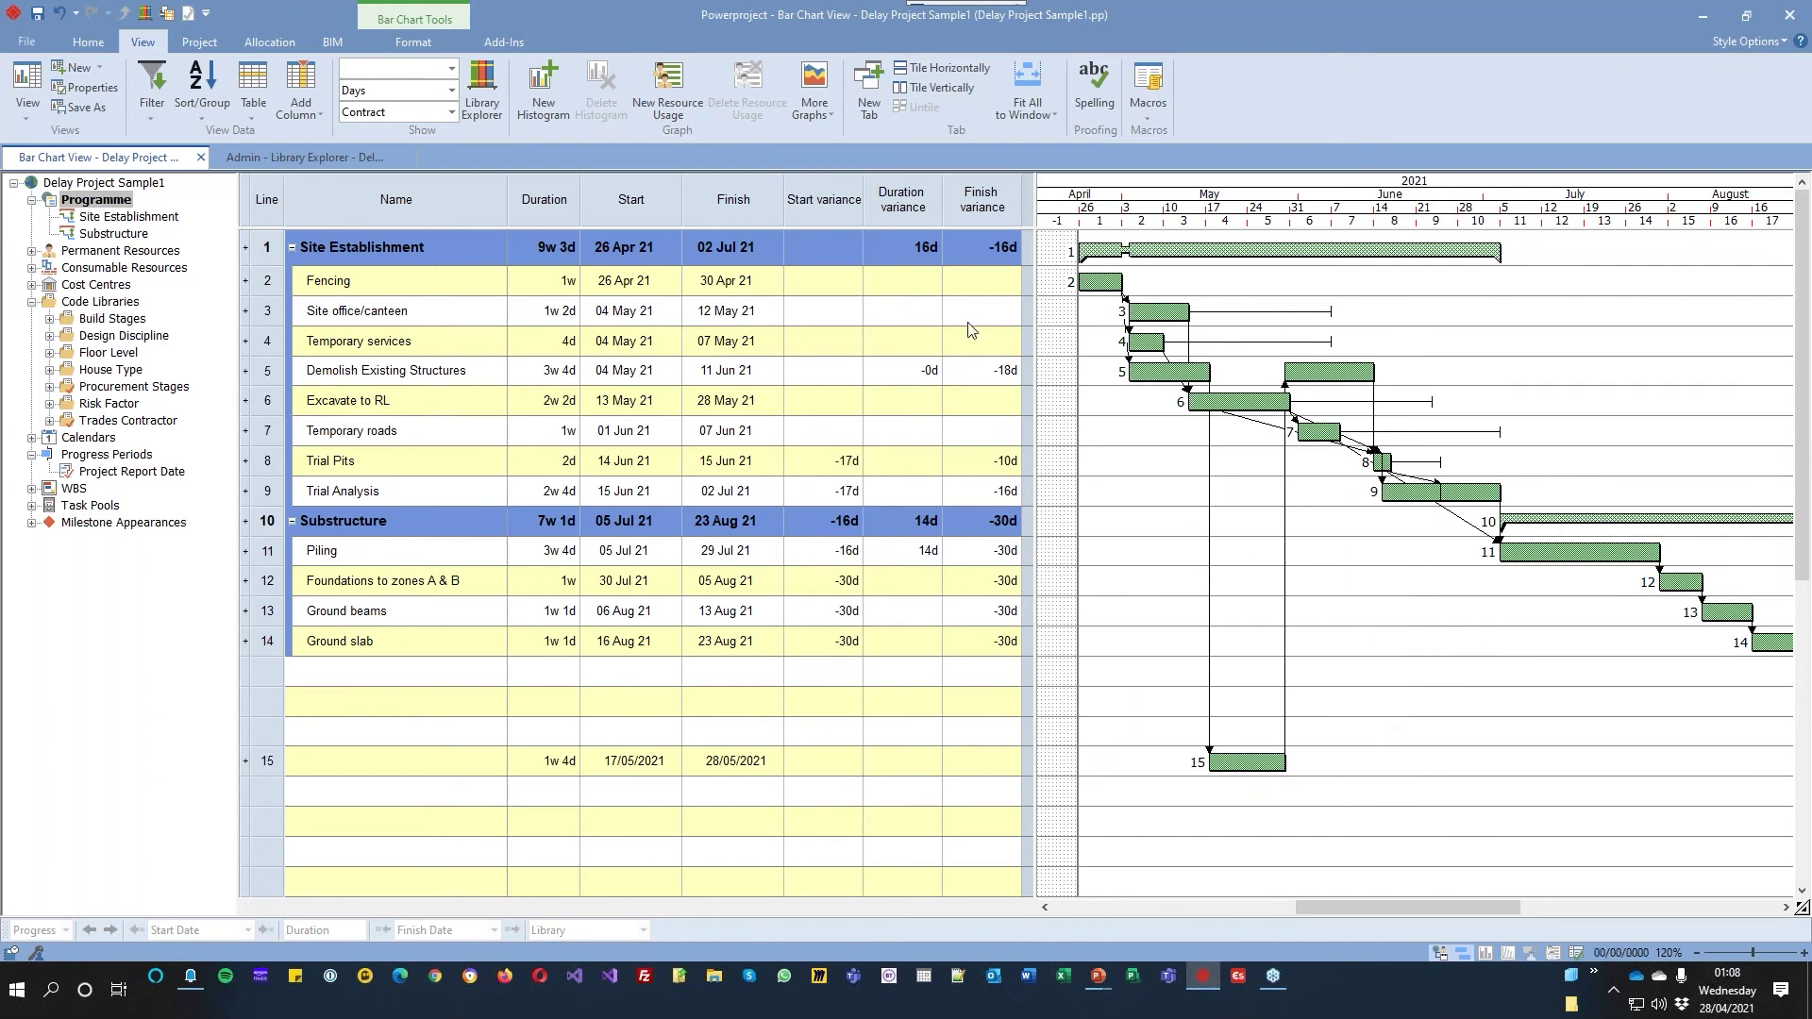
pyautogui.rightClick(809, 186)
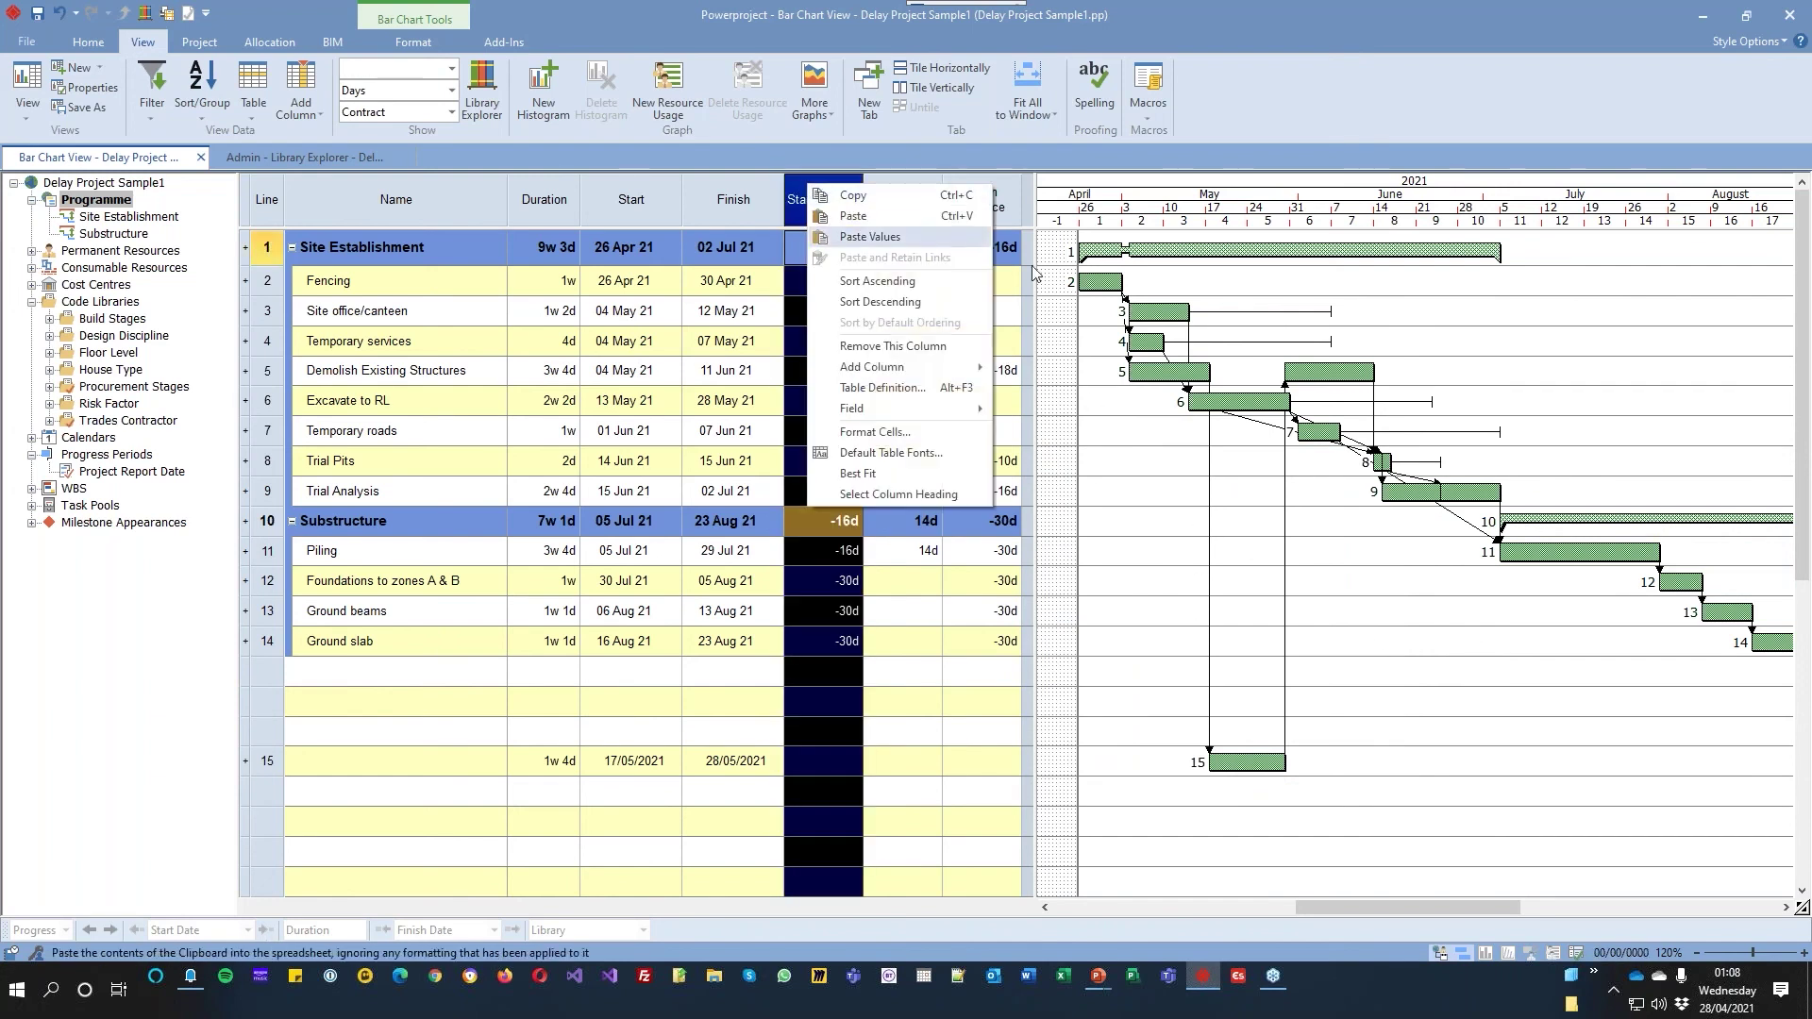
pyautogui.click(1385, 328)
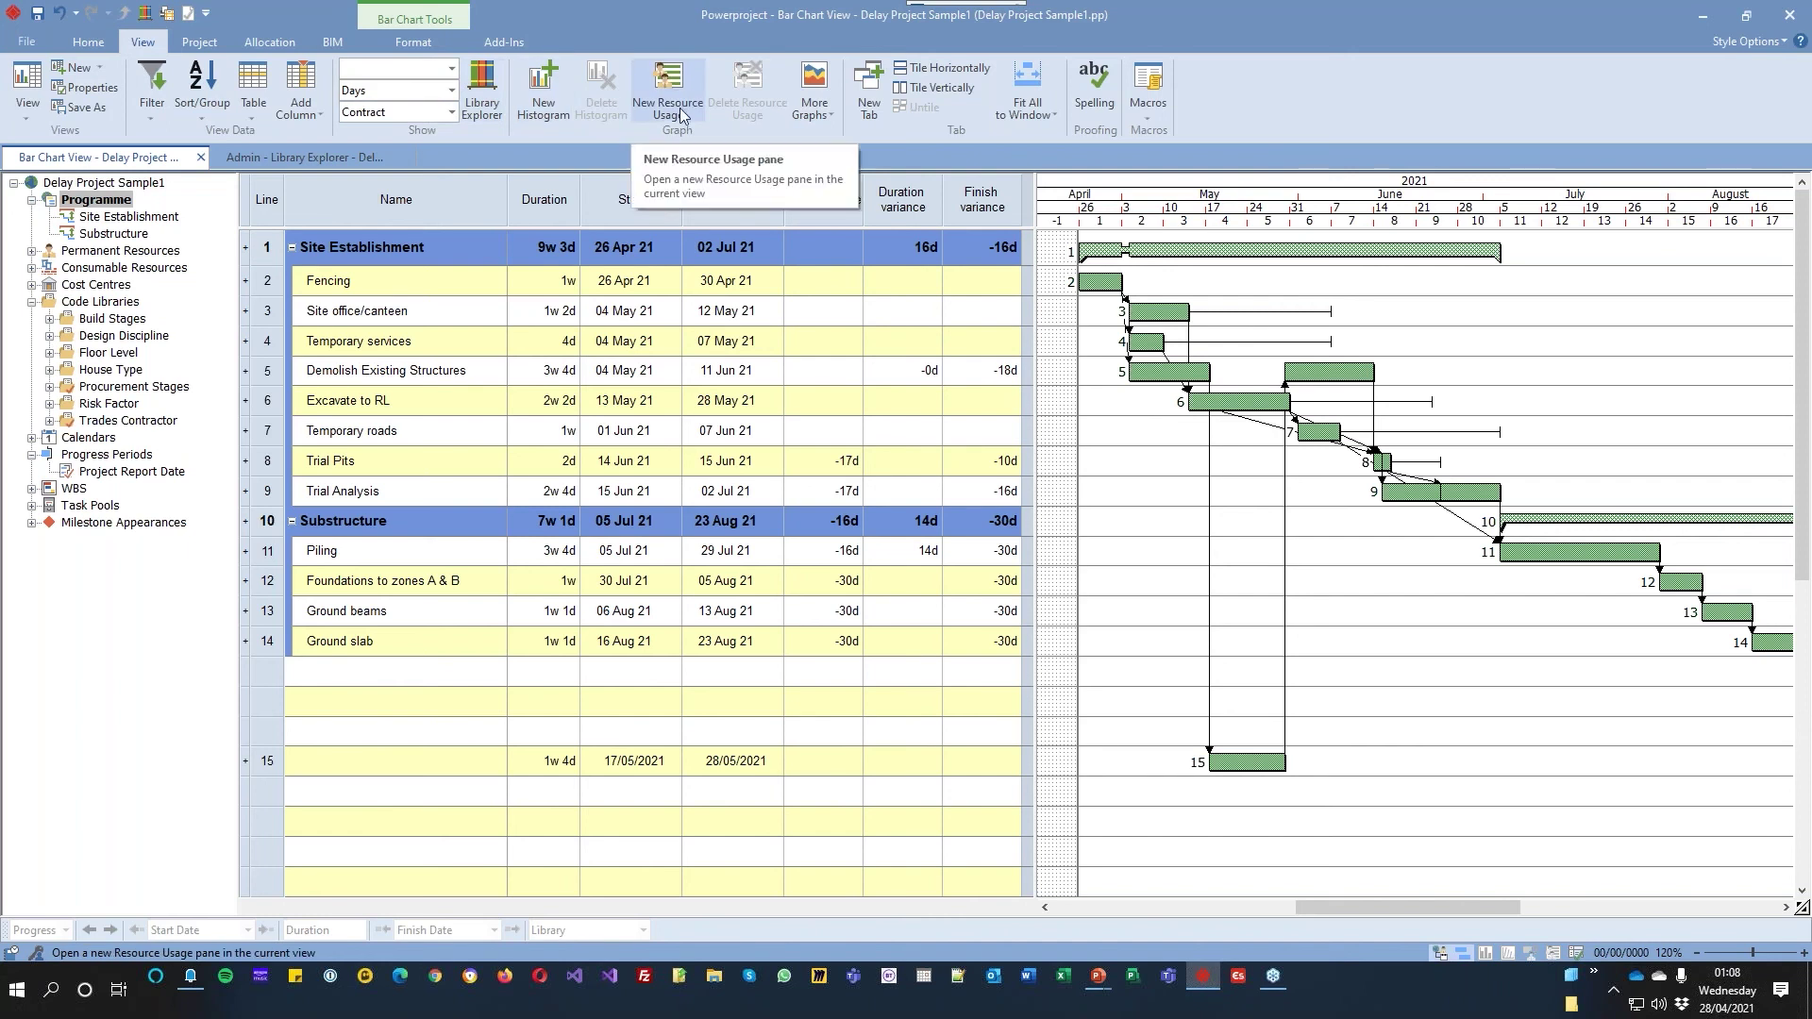
# Collapse the programme to one level and expand the Substructure and Site Establishment summaries again
pyautogui.scroll(1, 698, 109)
pyautogui.click(754, 106)
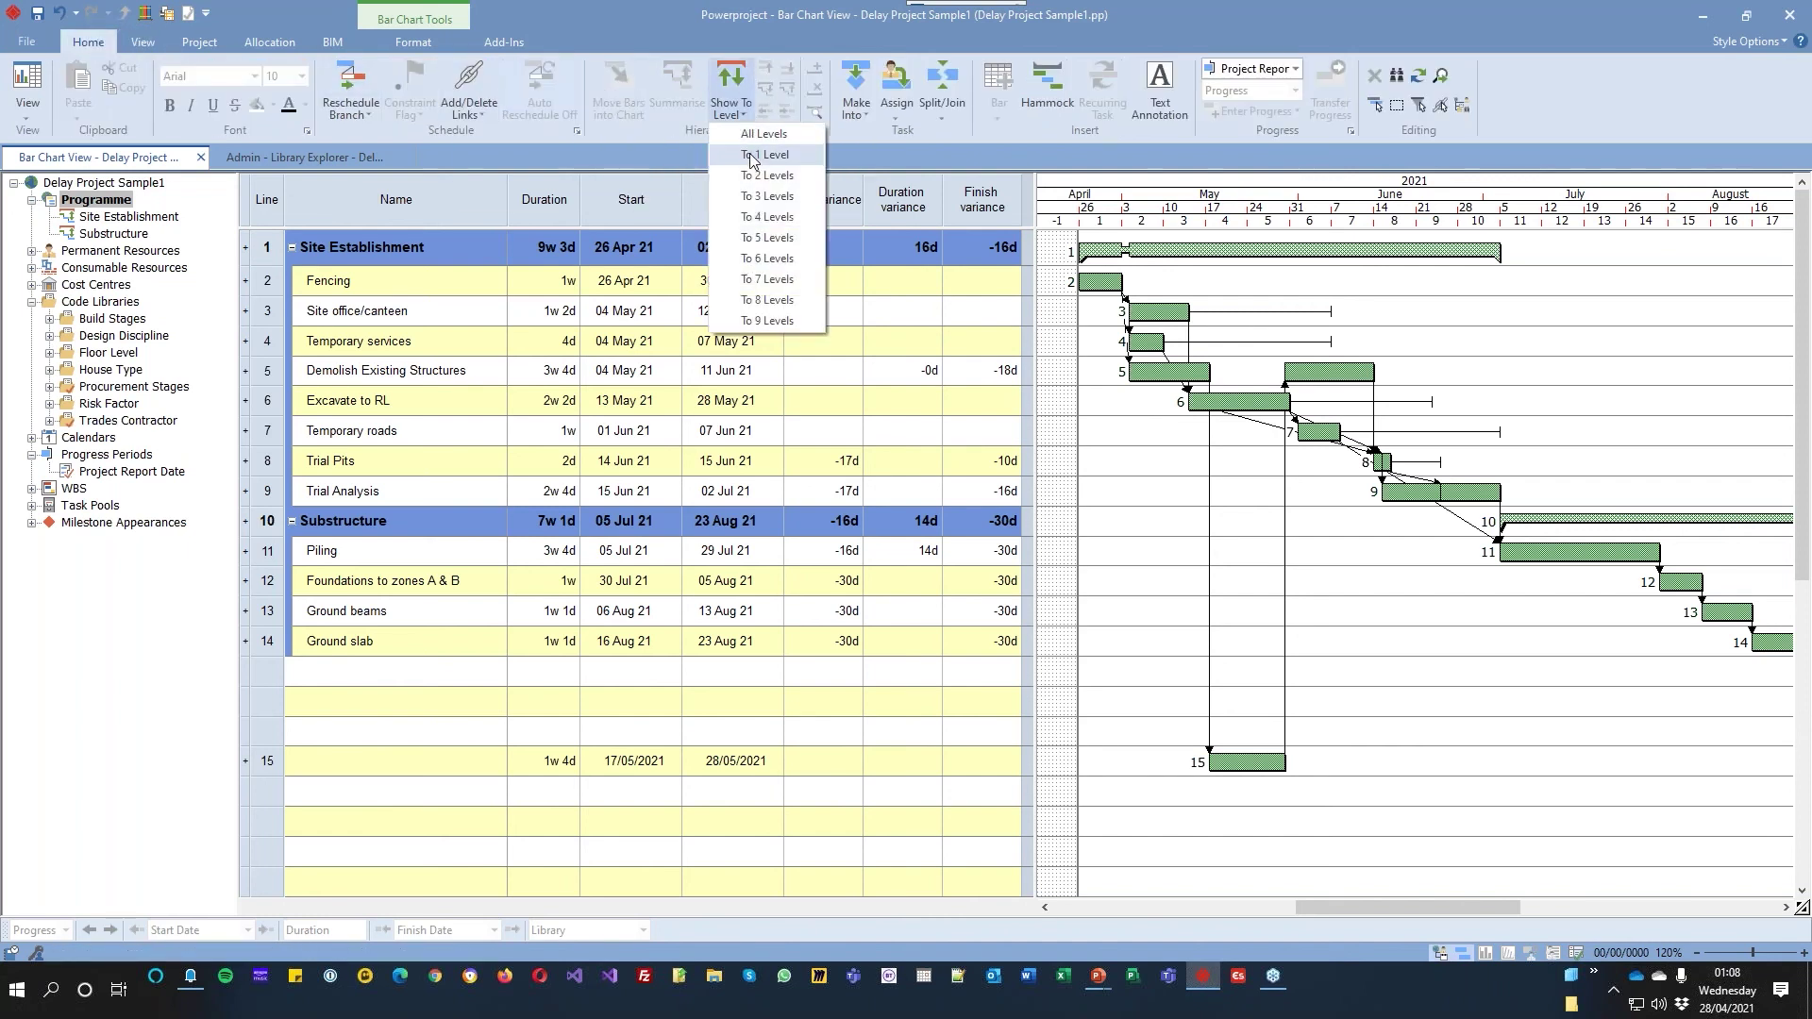
pyautogui.click(752, 156)
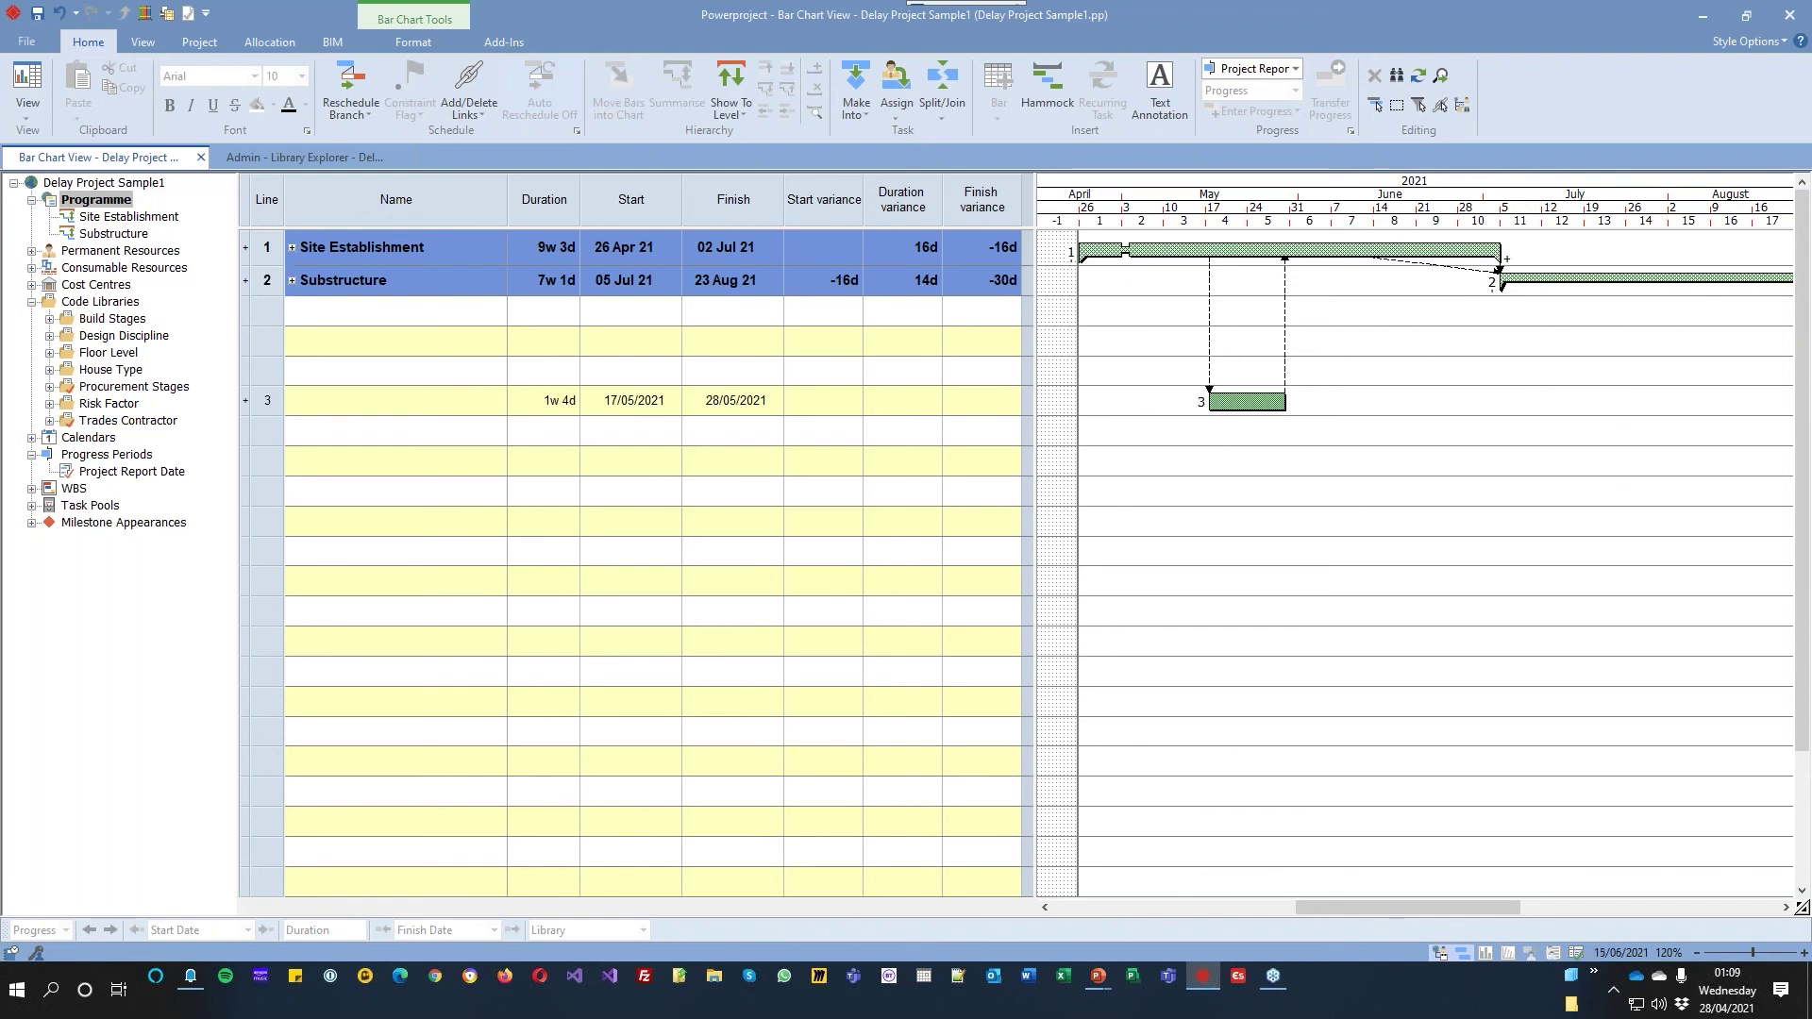
pyautogui.doubleClick(1540, 283)
pyautogui.doubleClick(1447, 252)
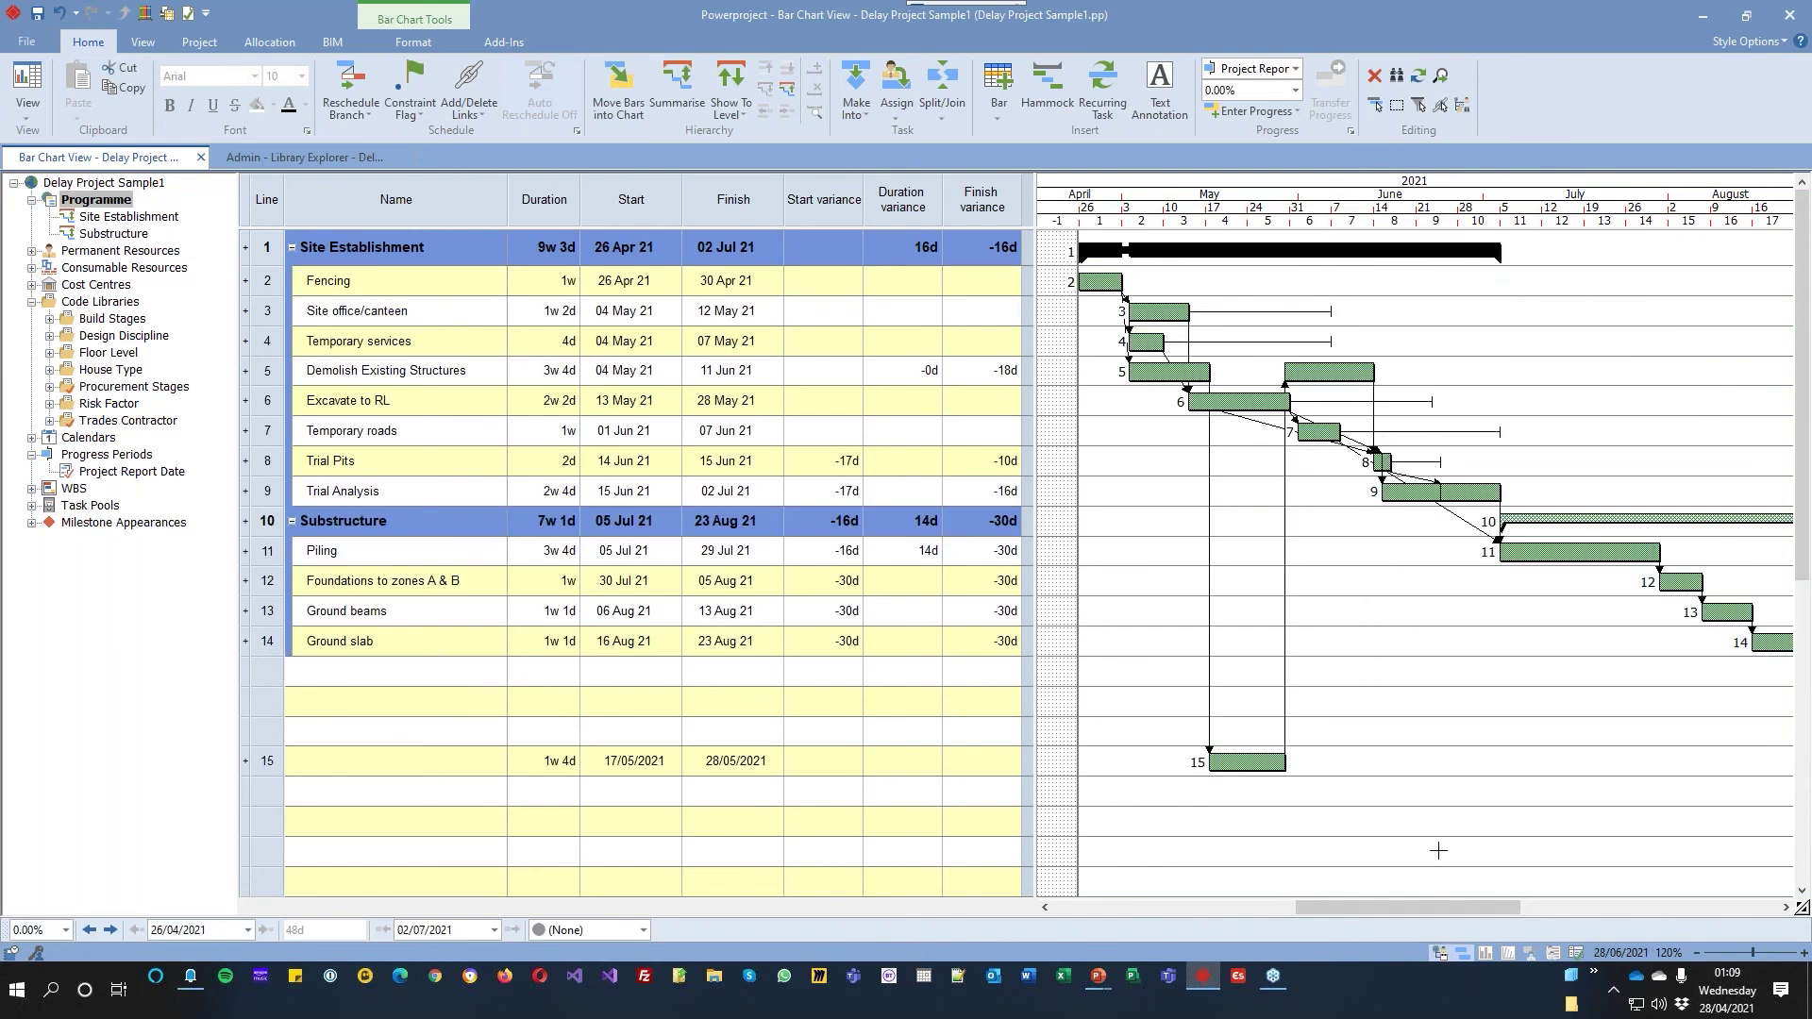
# Add a task named Cont below the Substructure tasks, running 19d from 24/08/2021 to 20/09/2021
pyautogui.moveTo(1412, 910); pyautogui.dragTo(1525, 909)
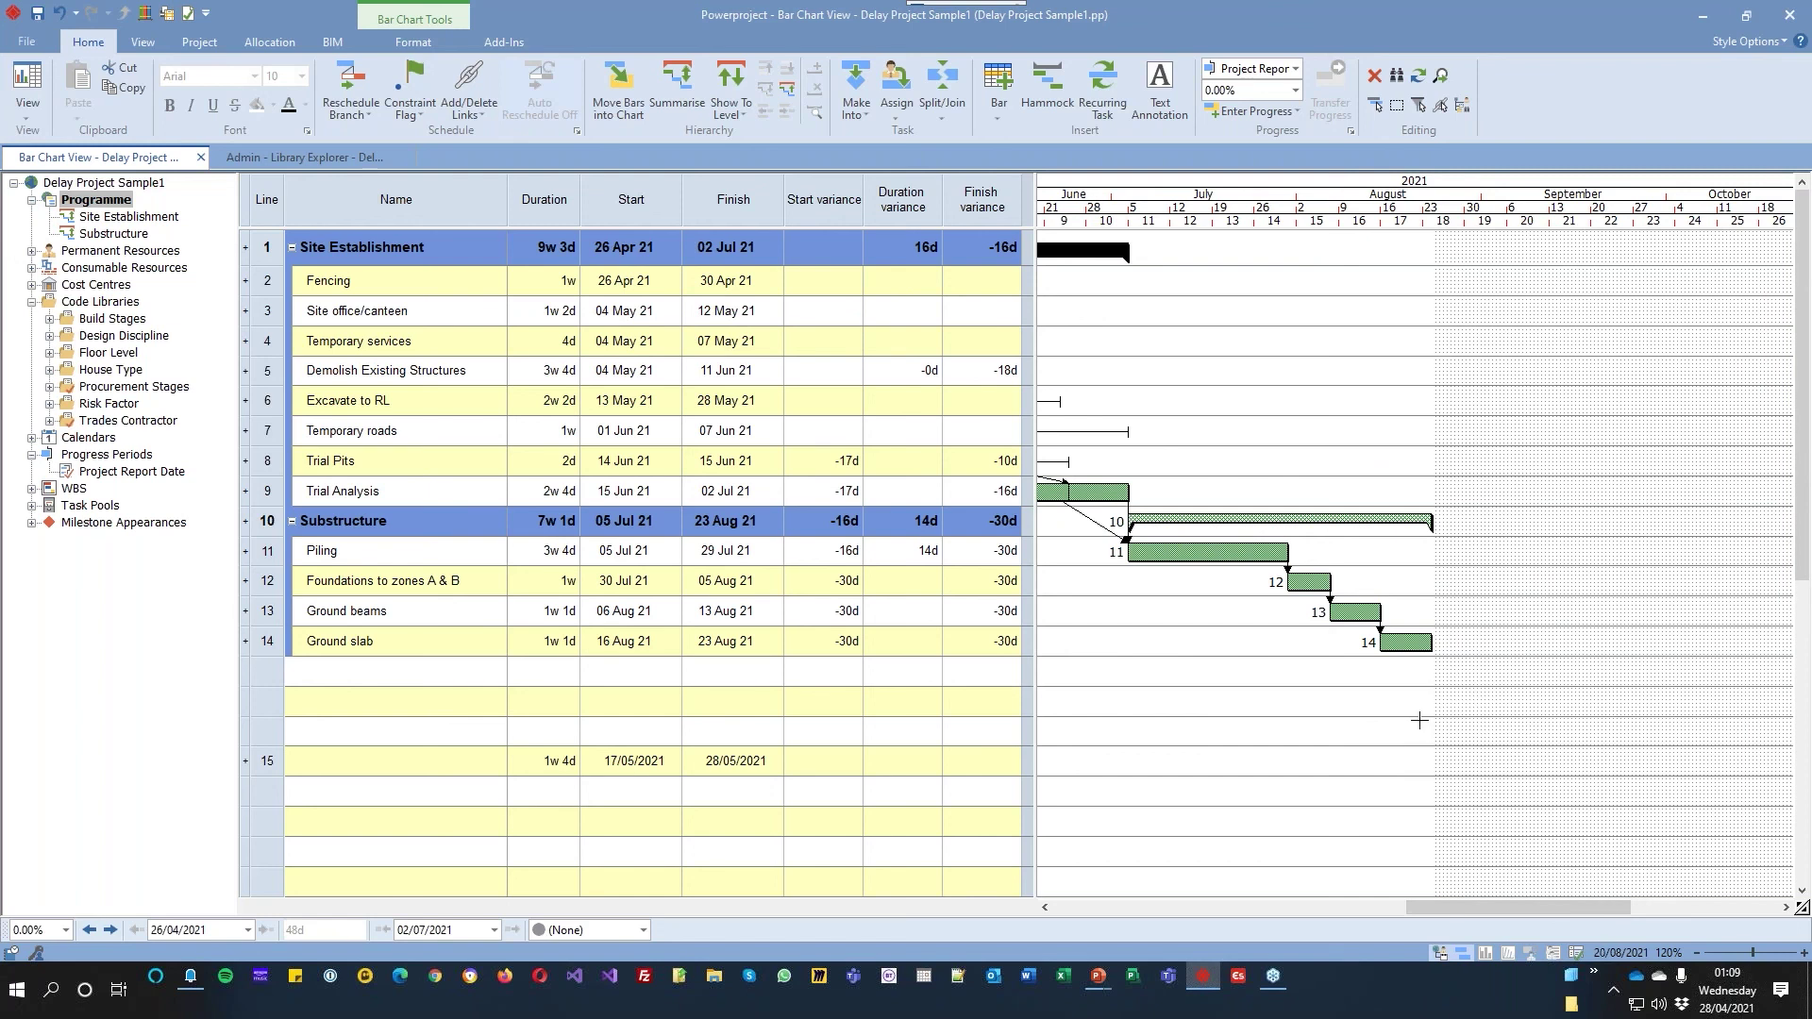
pyautogui.click(422, 700)
pyautogui.write('Cont')
pyautogui.press('Return')
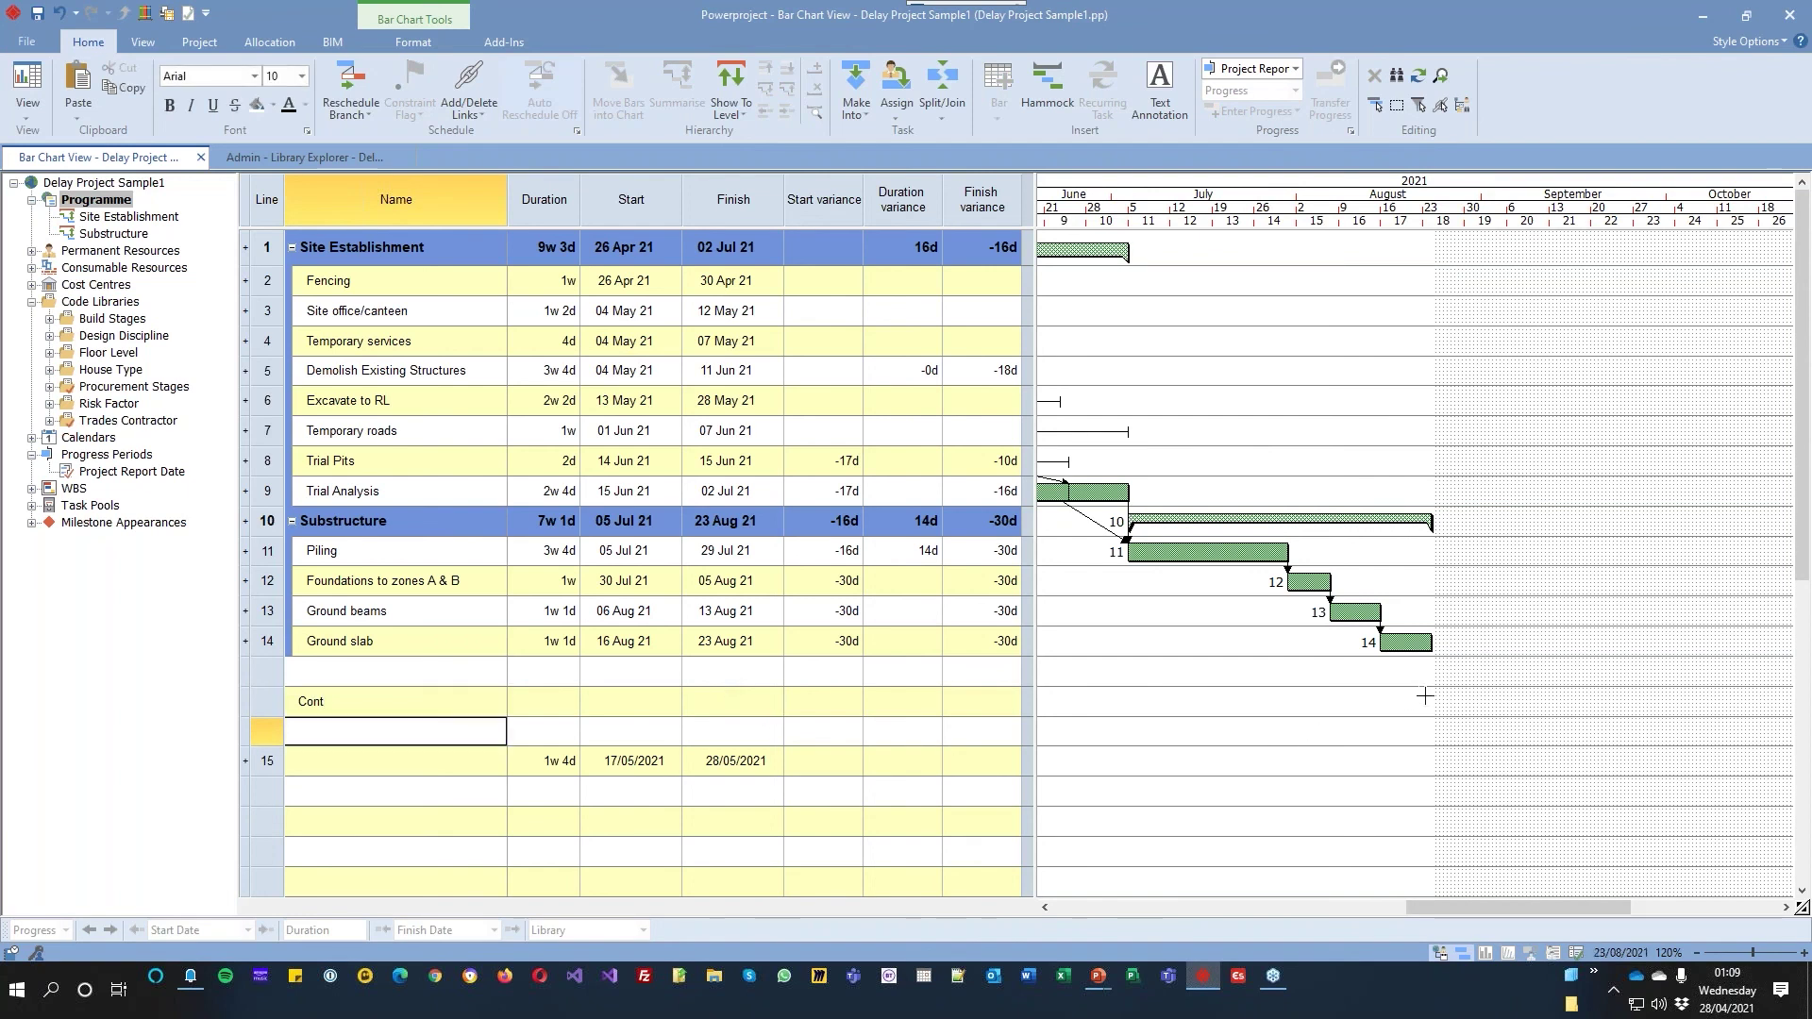
pyautogui.moveTo(1436, 702); pyautogui.dragTo(1602, 702)
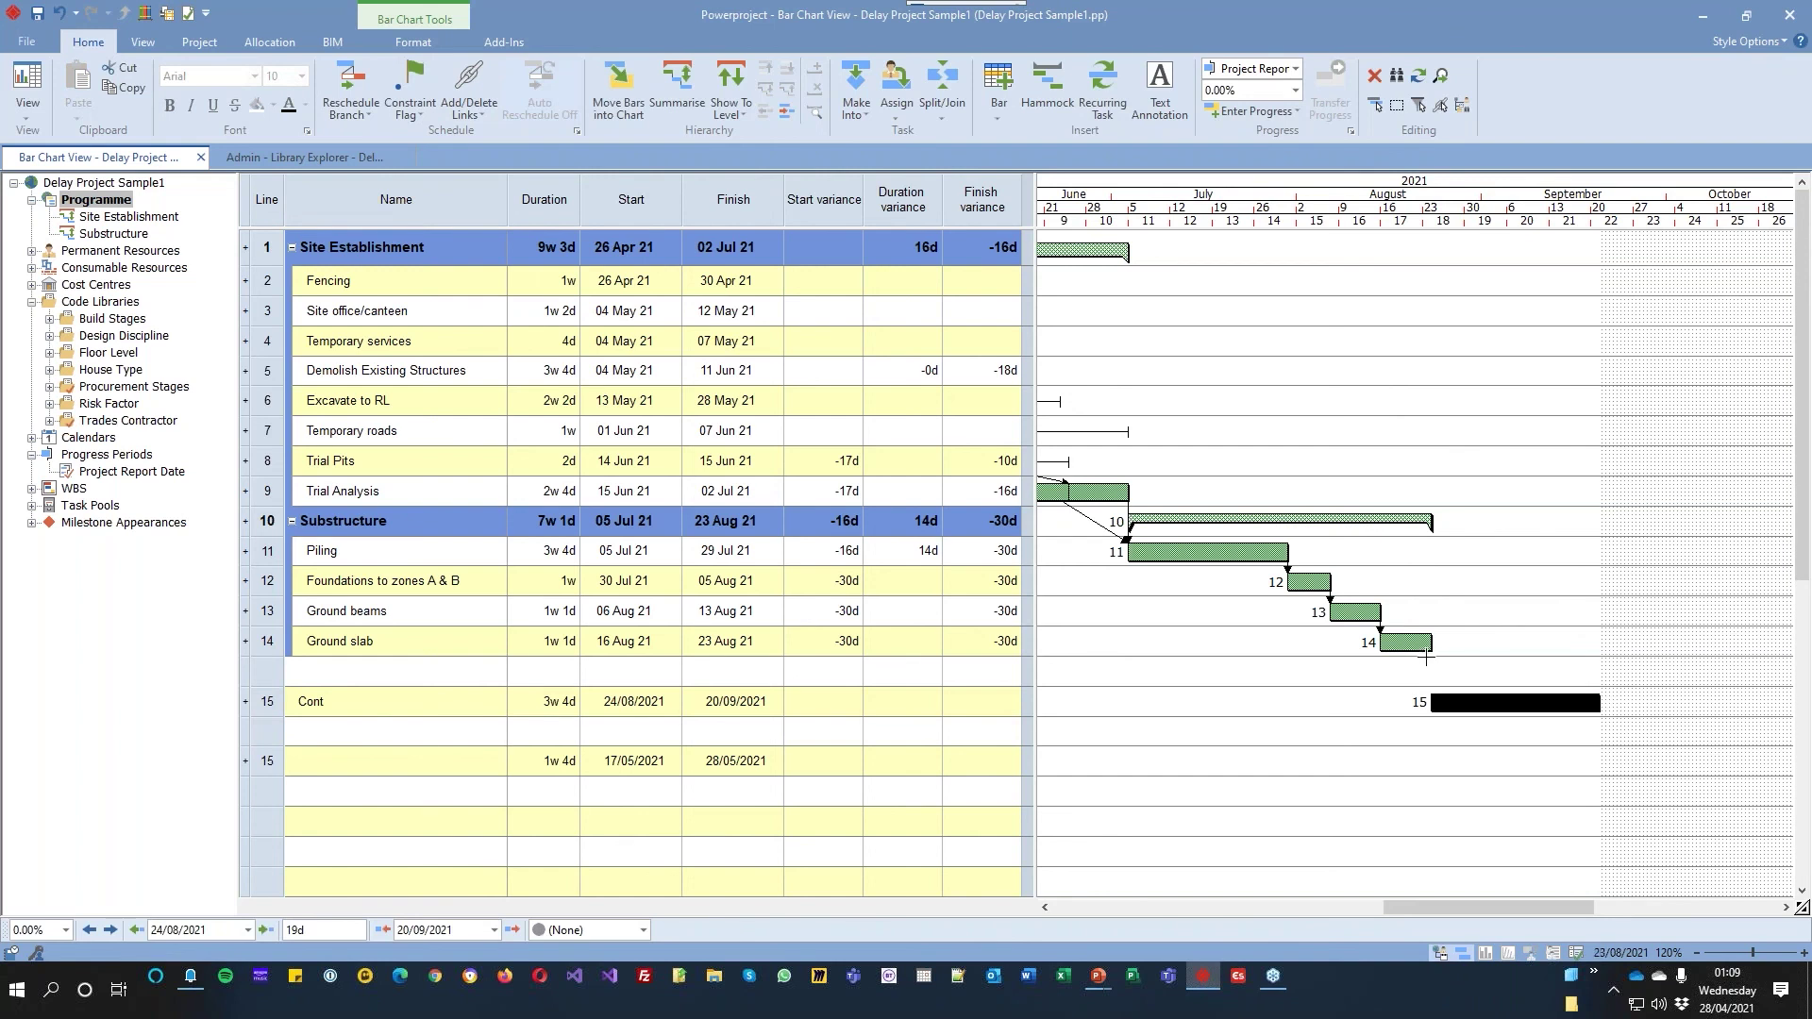
# Link the finish of Ground slab to the start of the Cont task and make Cont into a buffer task
pyautogui.moveTo(1425, 657); pyautogui.dragTo(1432, 700)
pyautogui.click(1439, 702)
pyautogui.rightClick(1514, 703)
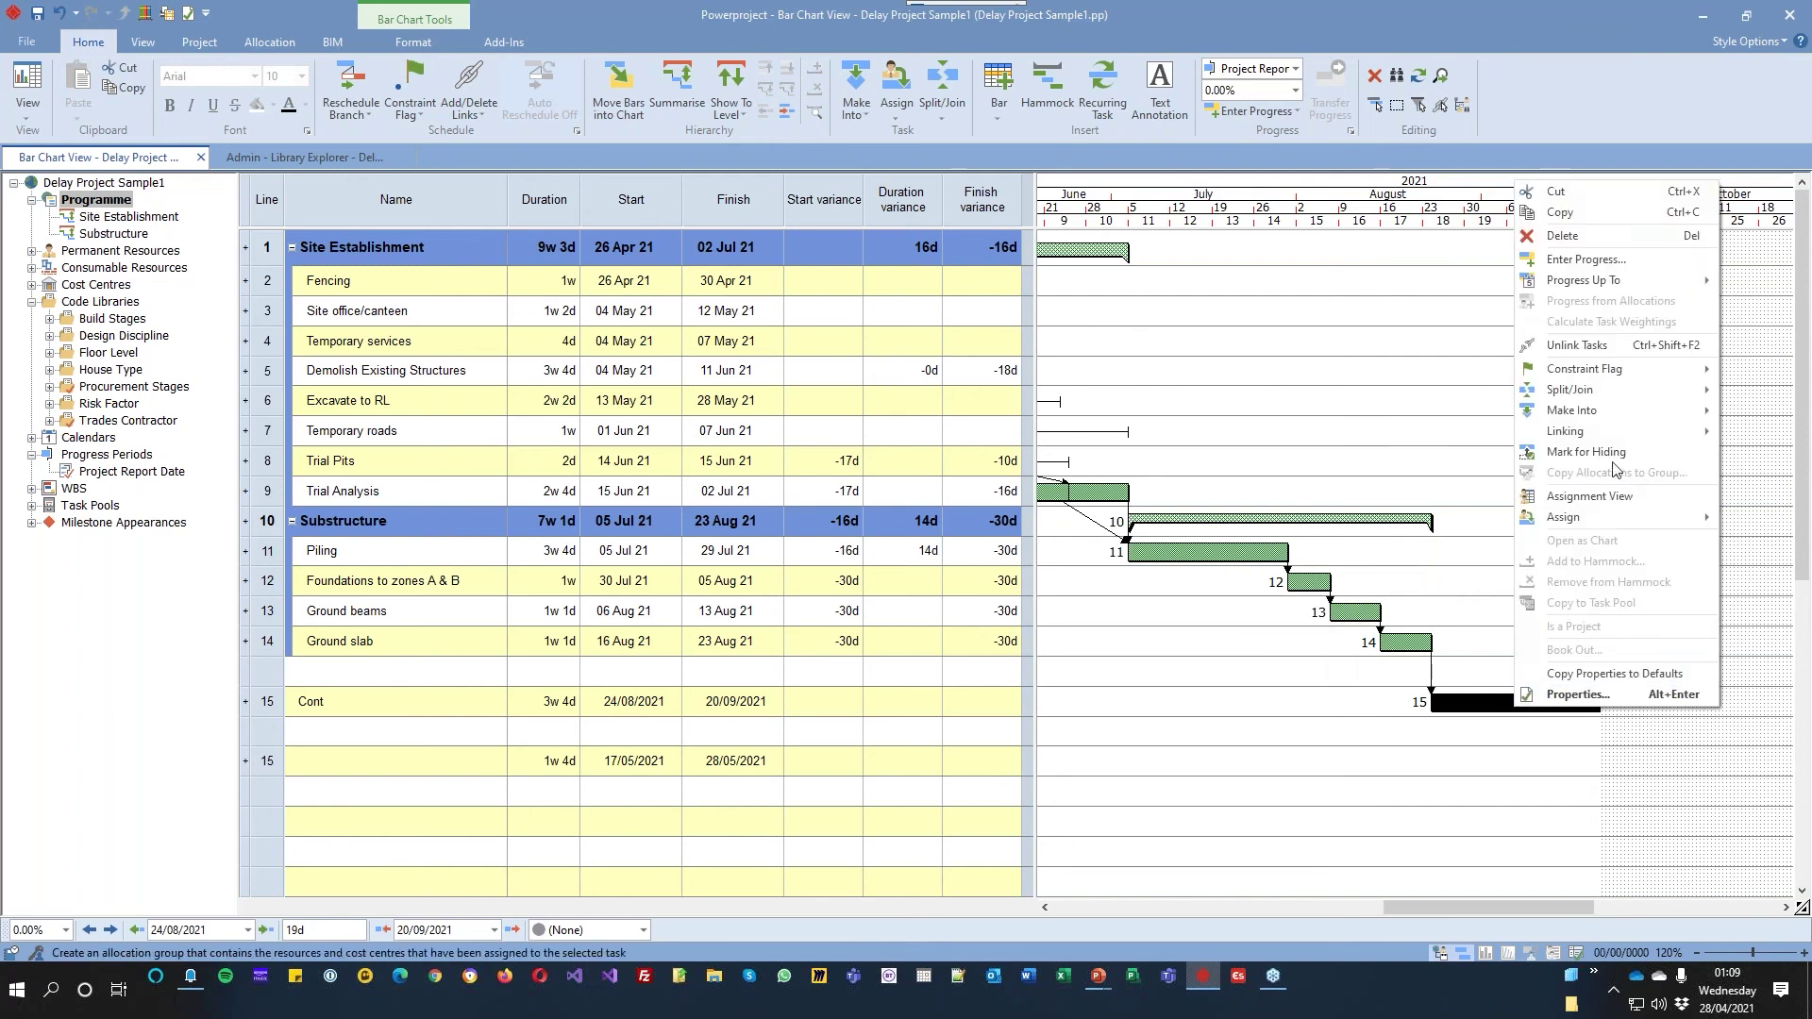
pyautogui.moveTo(1586, 411)
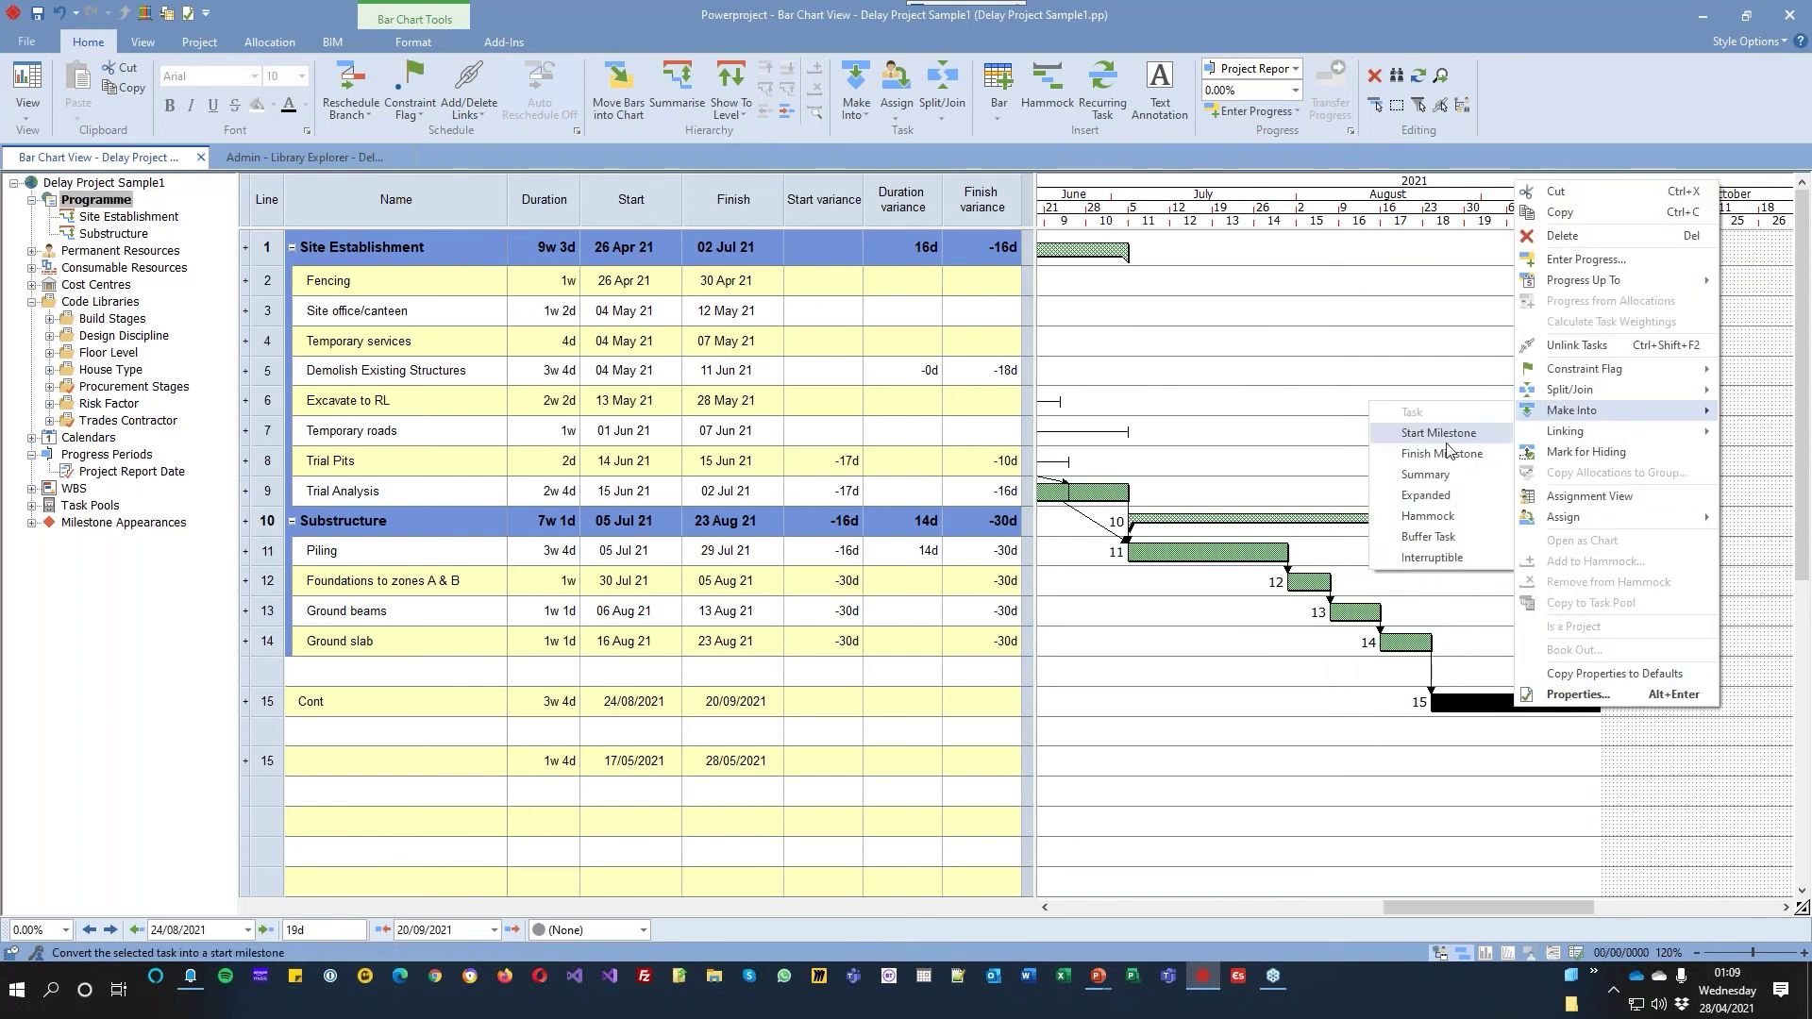
pyautogui.click(1443, 537)
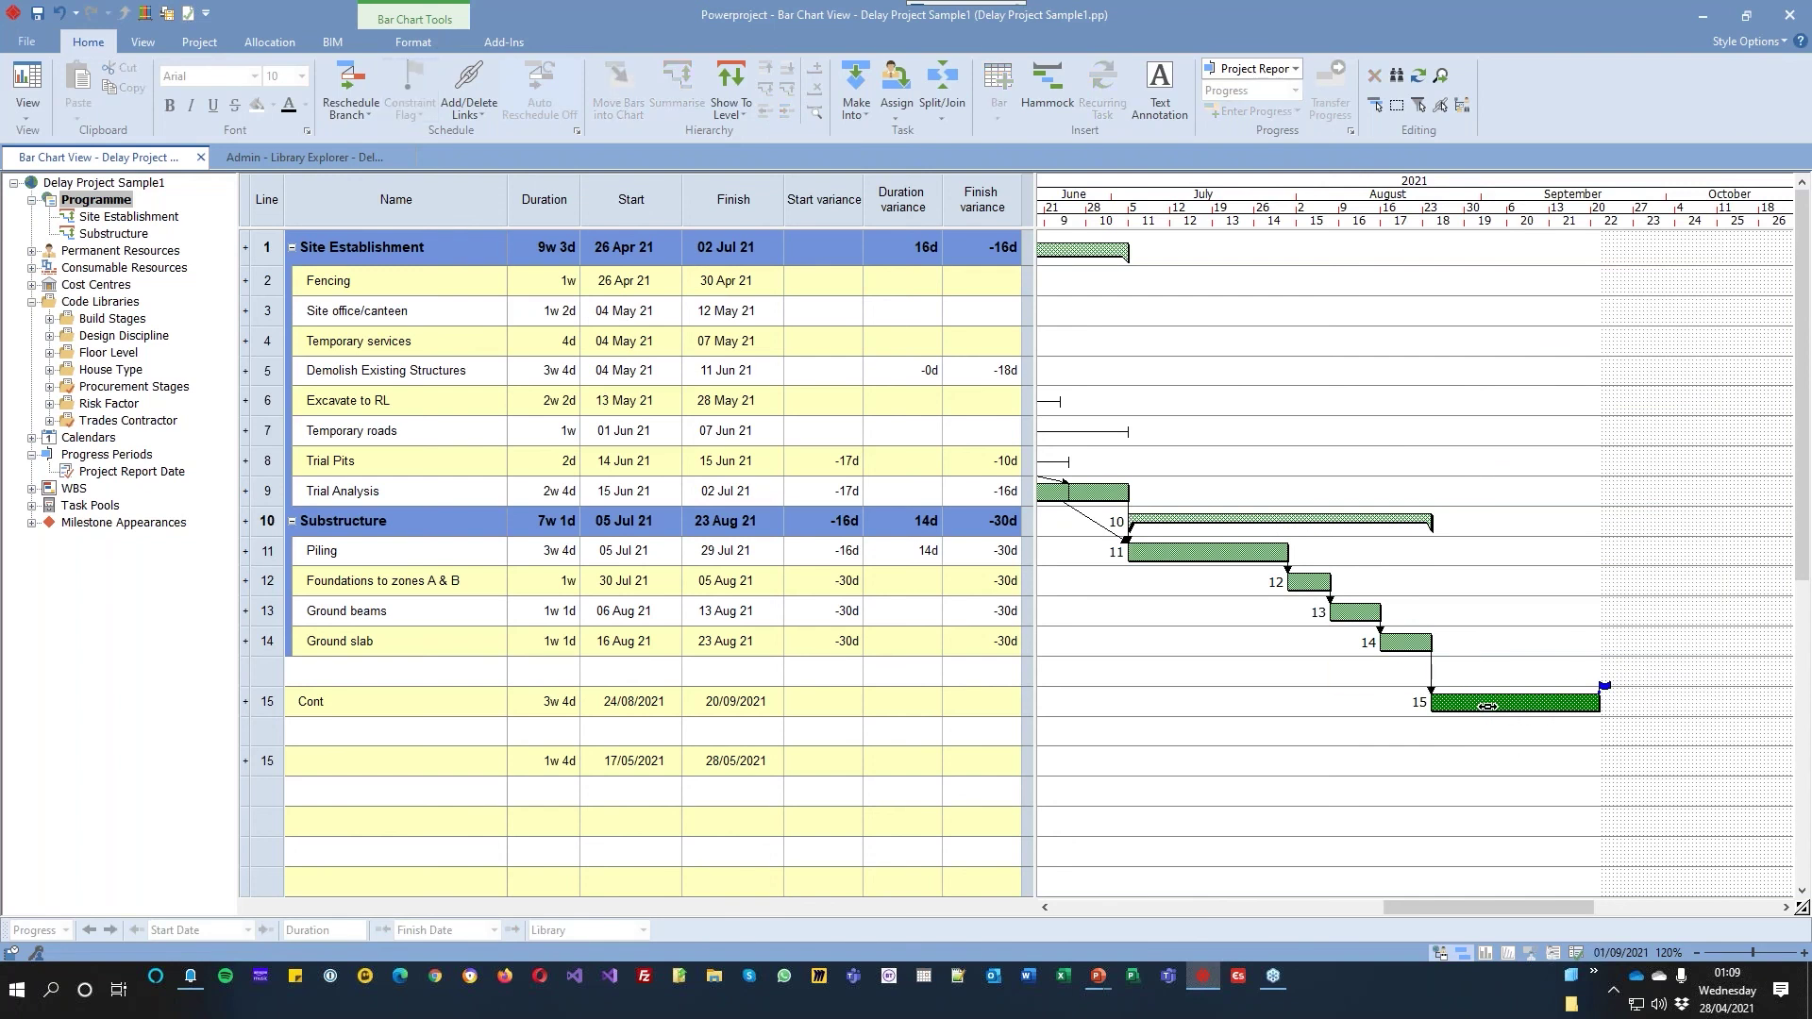
# Reschedule the programme before and after extending the Foundations to zones A & B task to 2w 2d
pyautogui.click(350, 80)
pyautogui.click(1026, 536)
pyautogui.moveTo(1332, 582); pyautogui.dragTo(1389, 582)
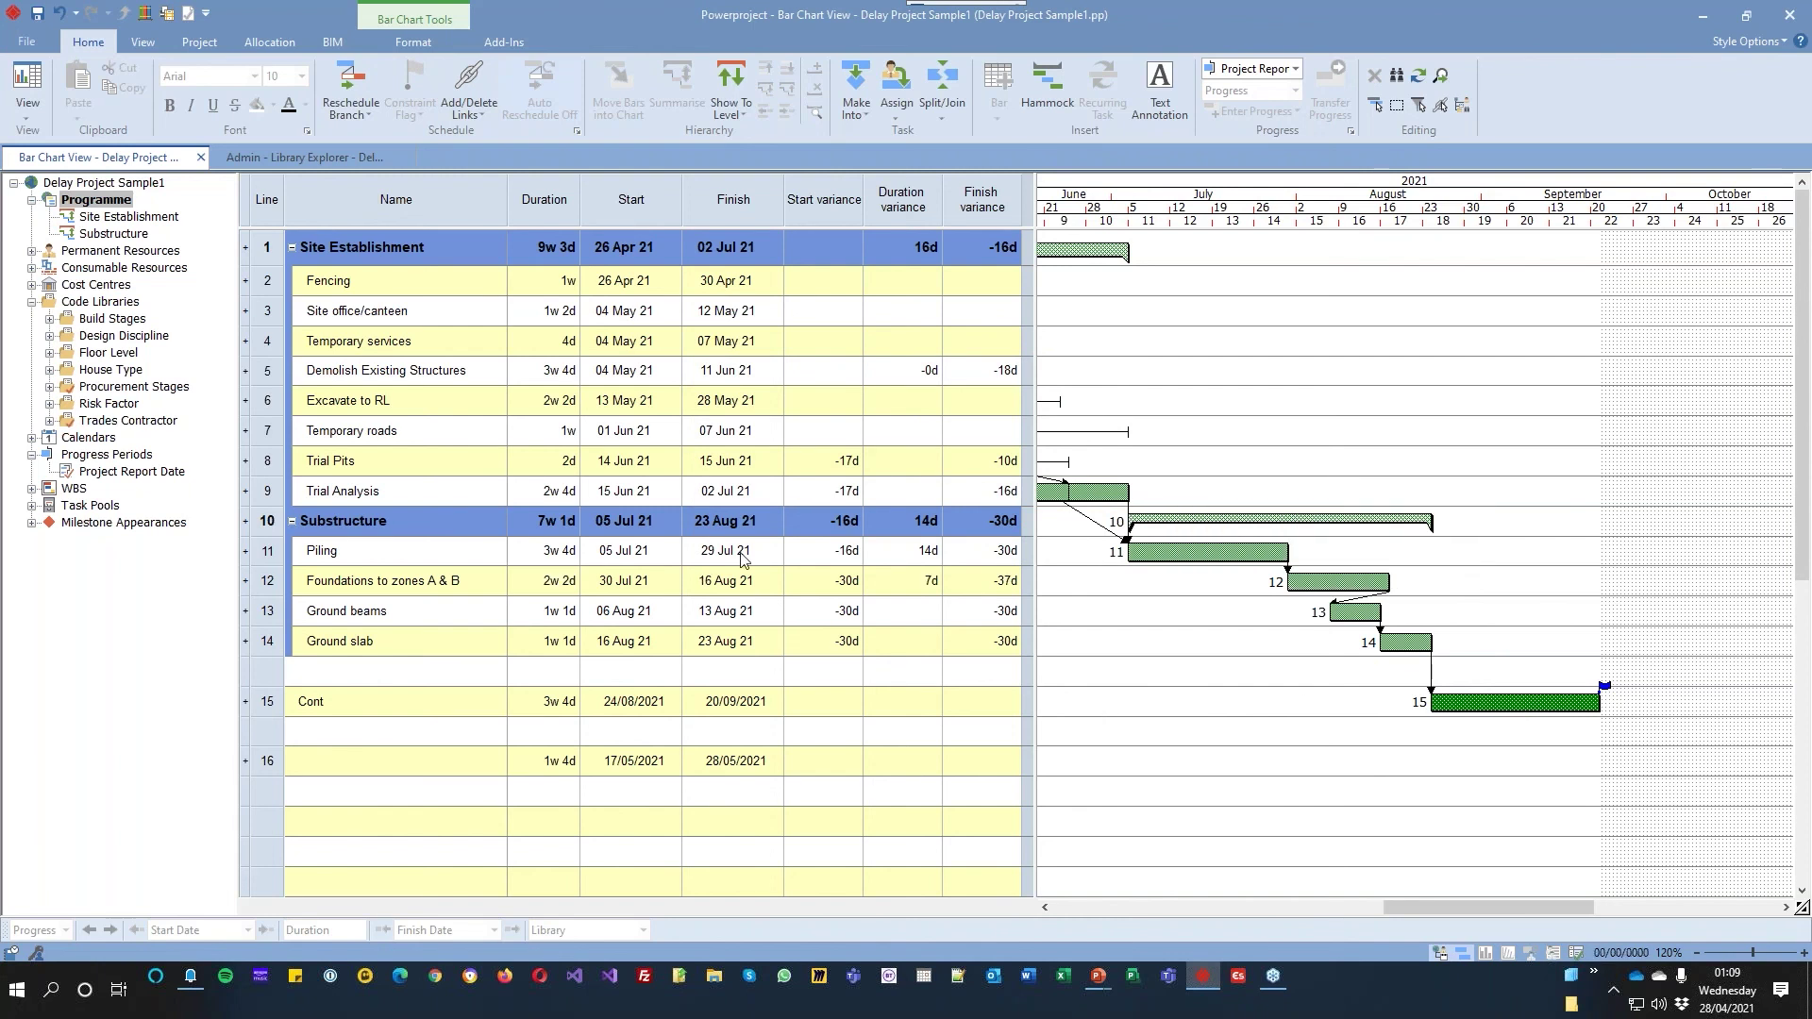
pyautogui.press('F9')
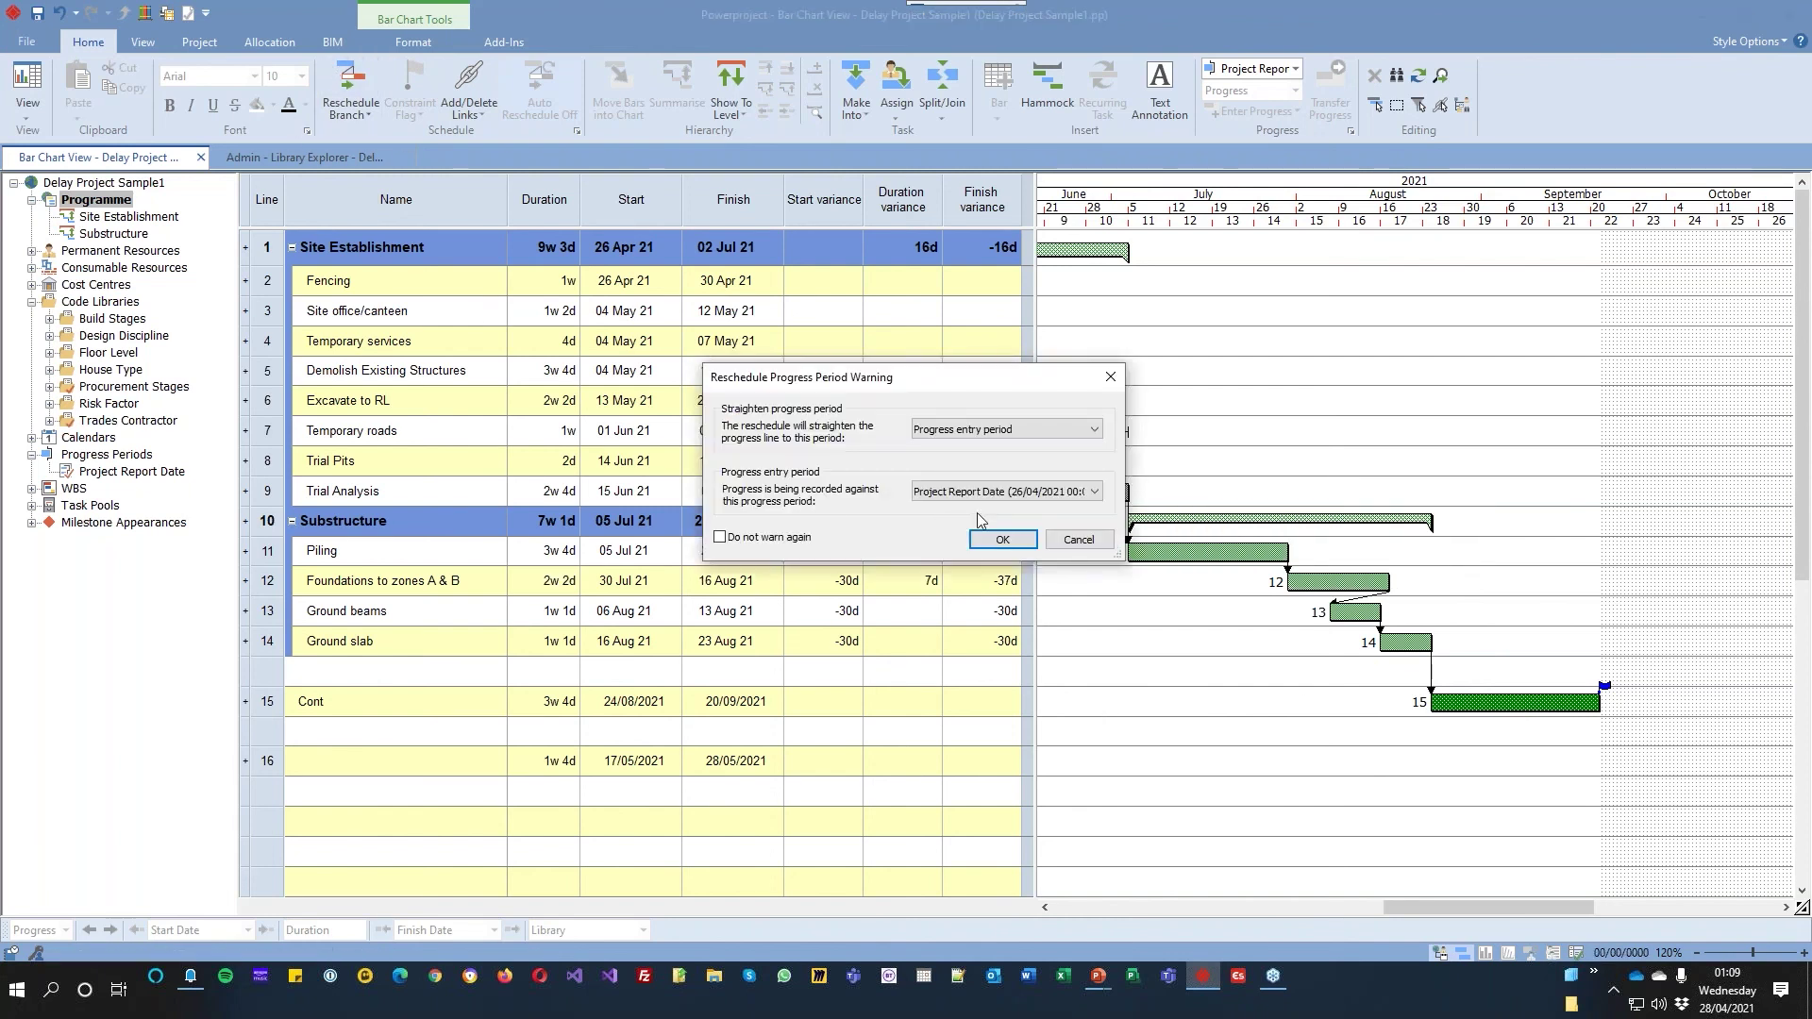
pyautogui.click(1002, 540)
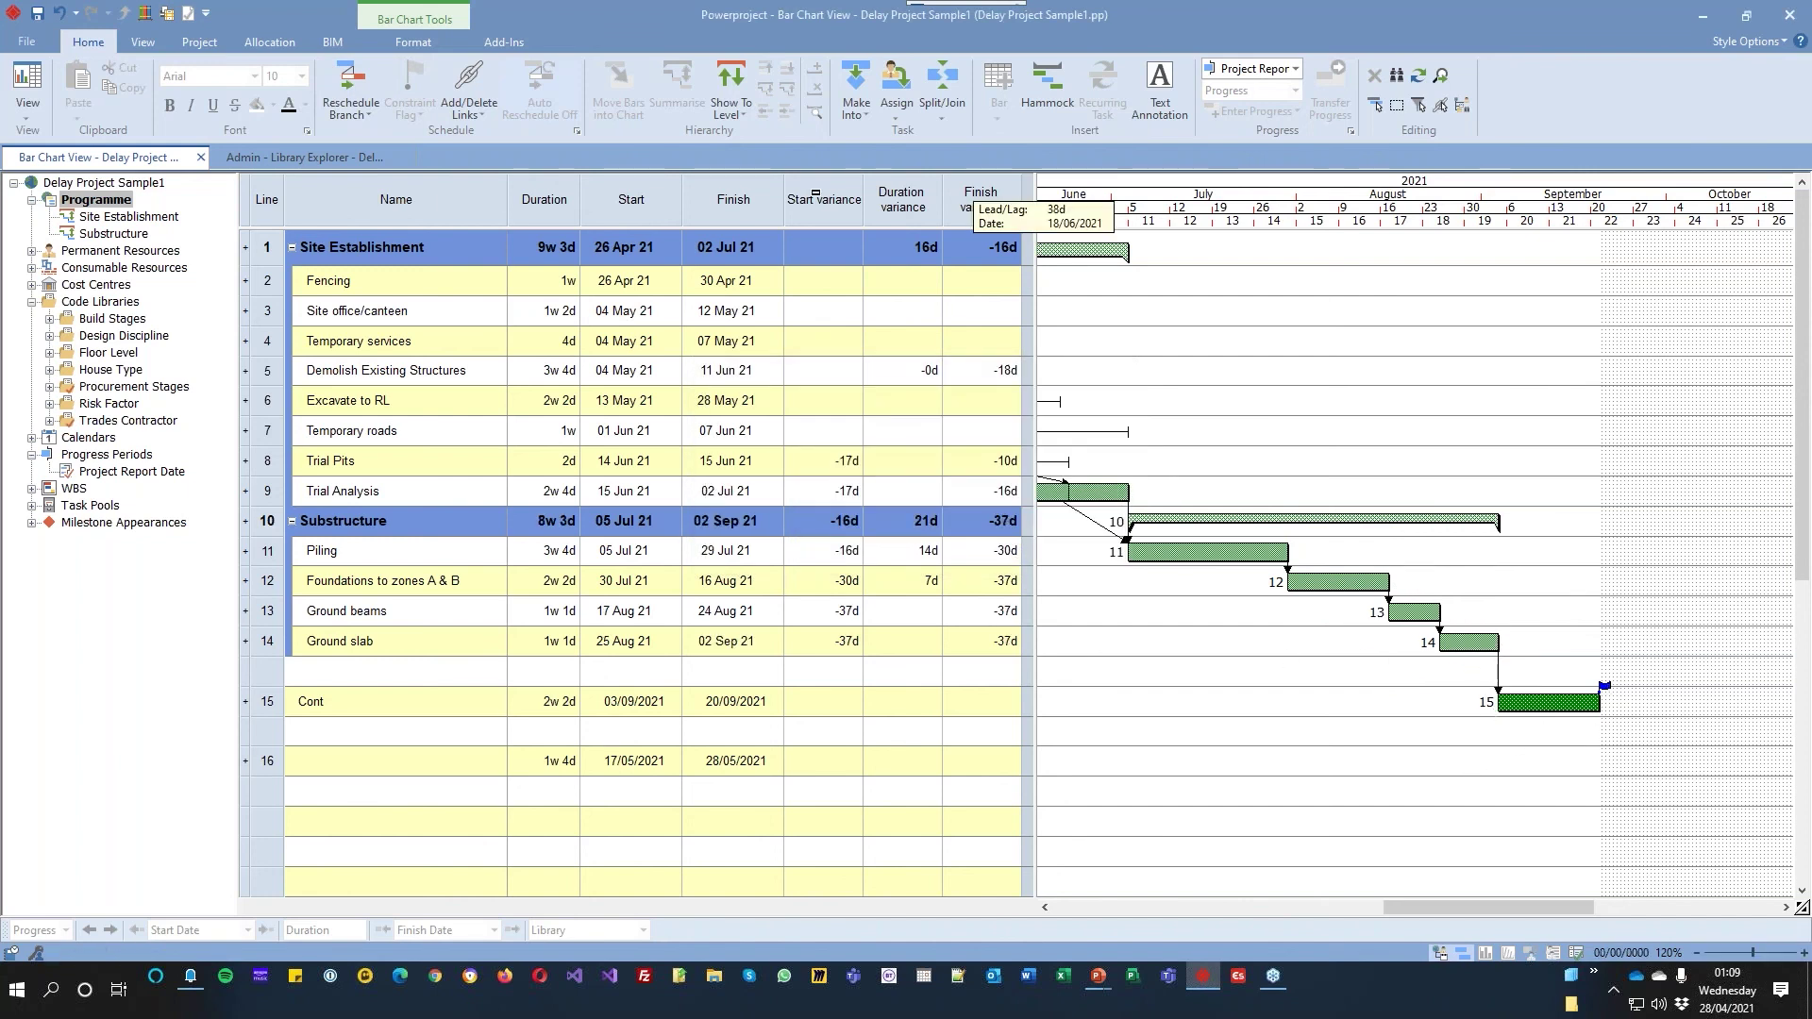
# Add a Buffer consumption column before the Finish column, showing the buffer consumption factor from live data
pyautogui.rightClick(743, 198)
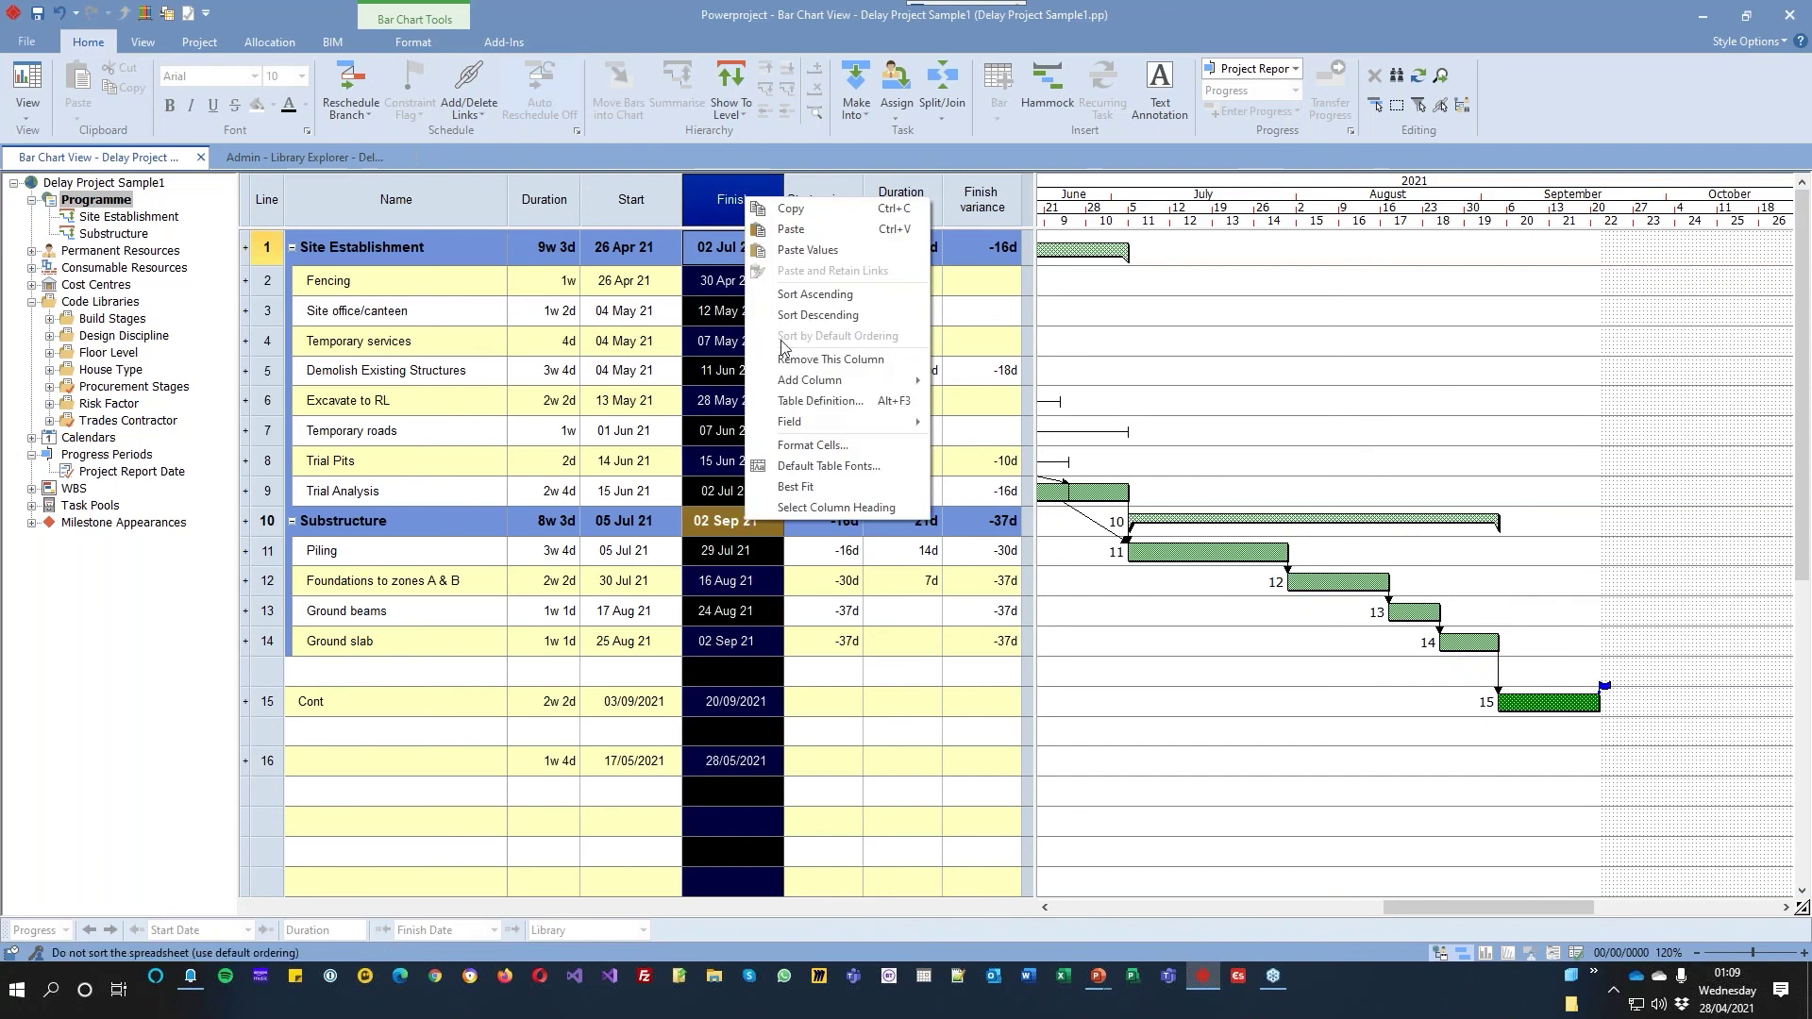
pyautogui.moveTo(849, 381)
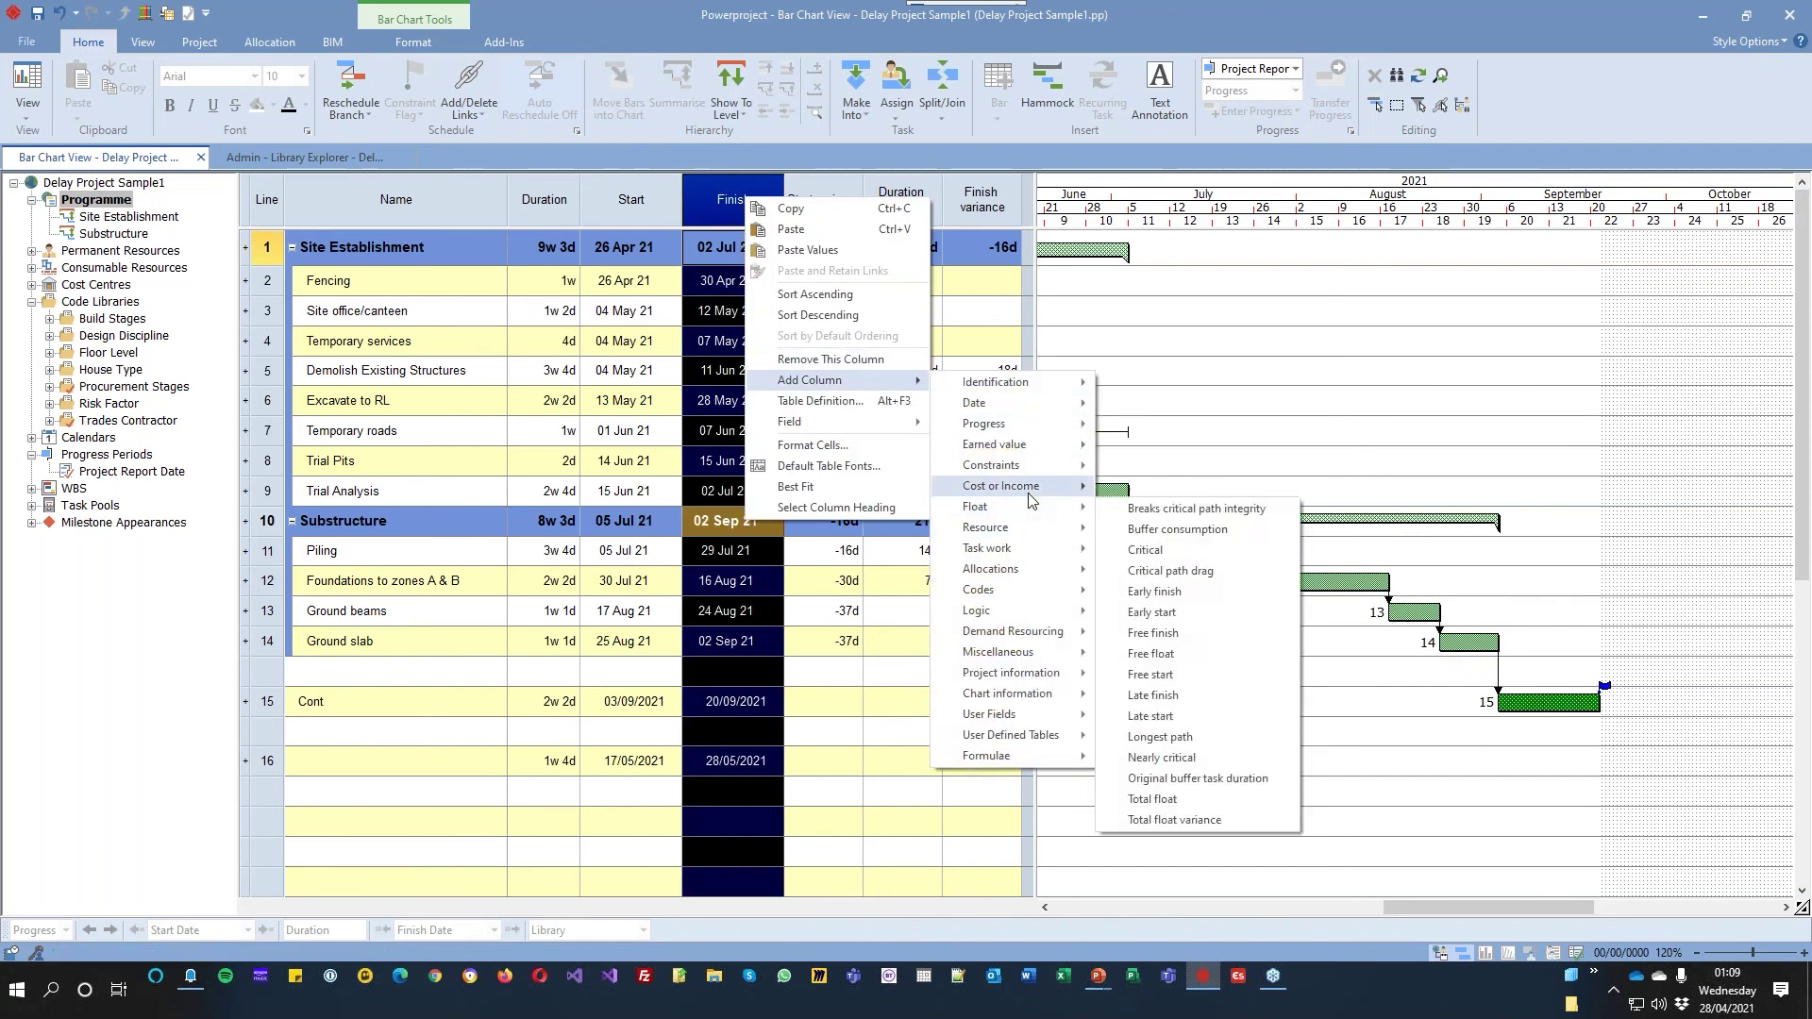
pyautogui.moveTo(1029, 471)
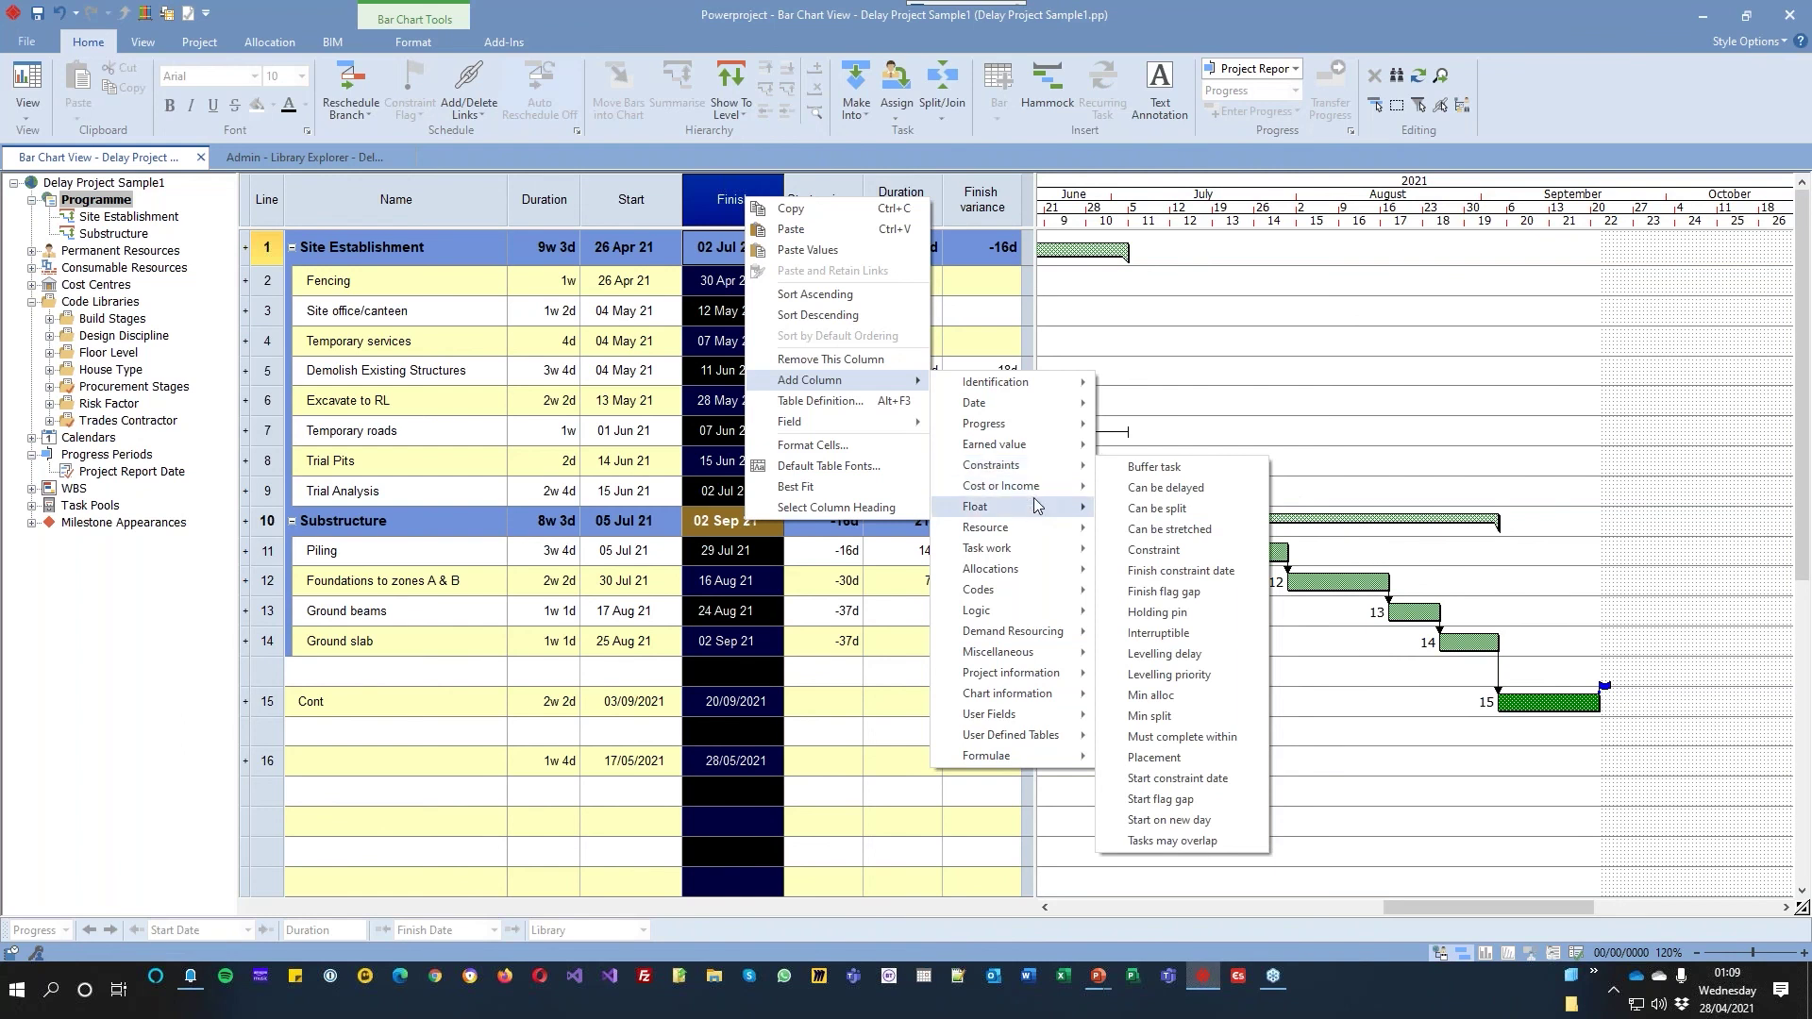
pyautogui.moveTo(1035, 505)
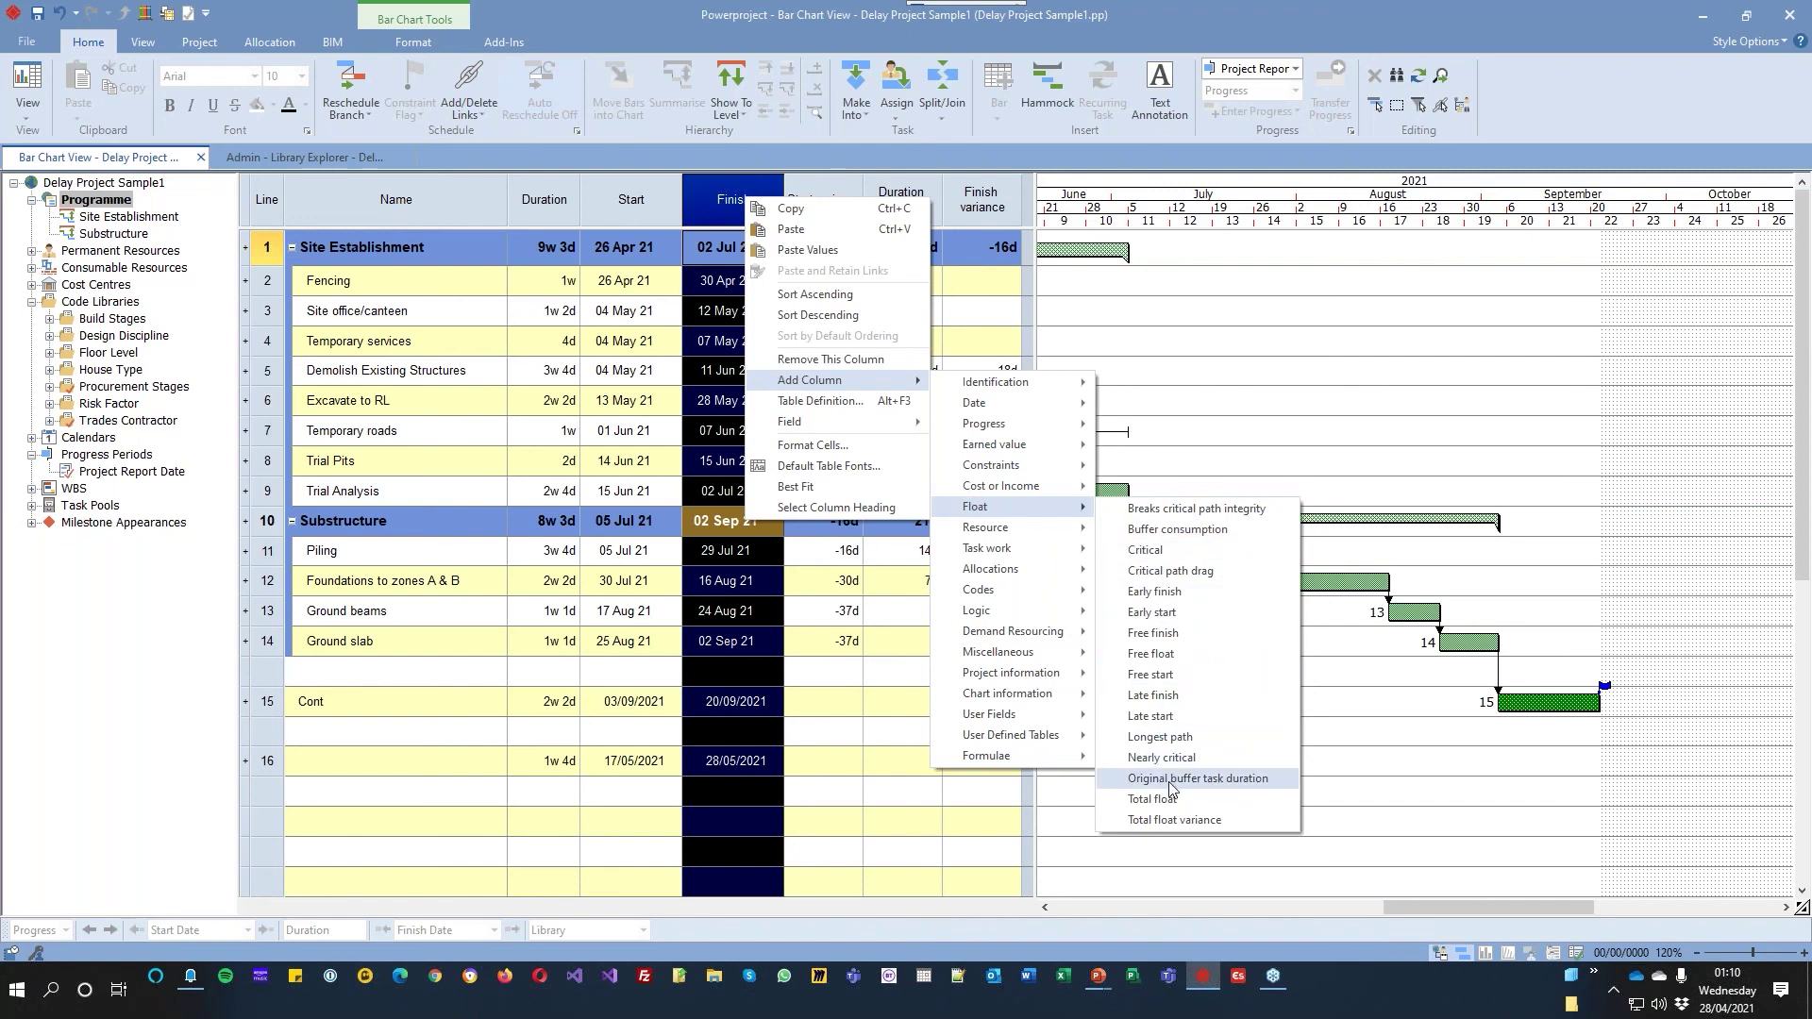
pyautogui.click(1177, 529)
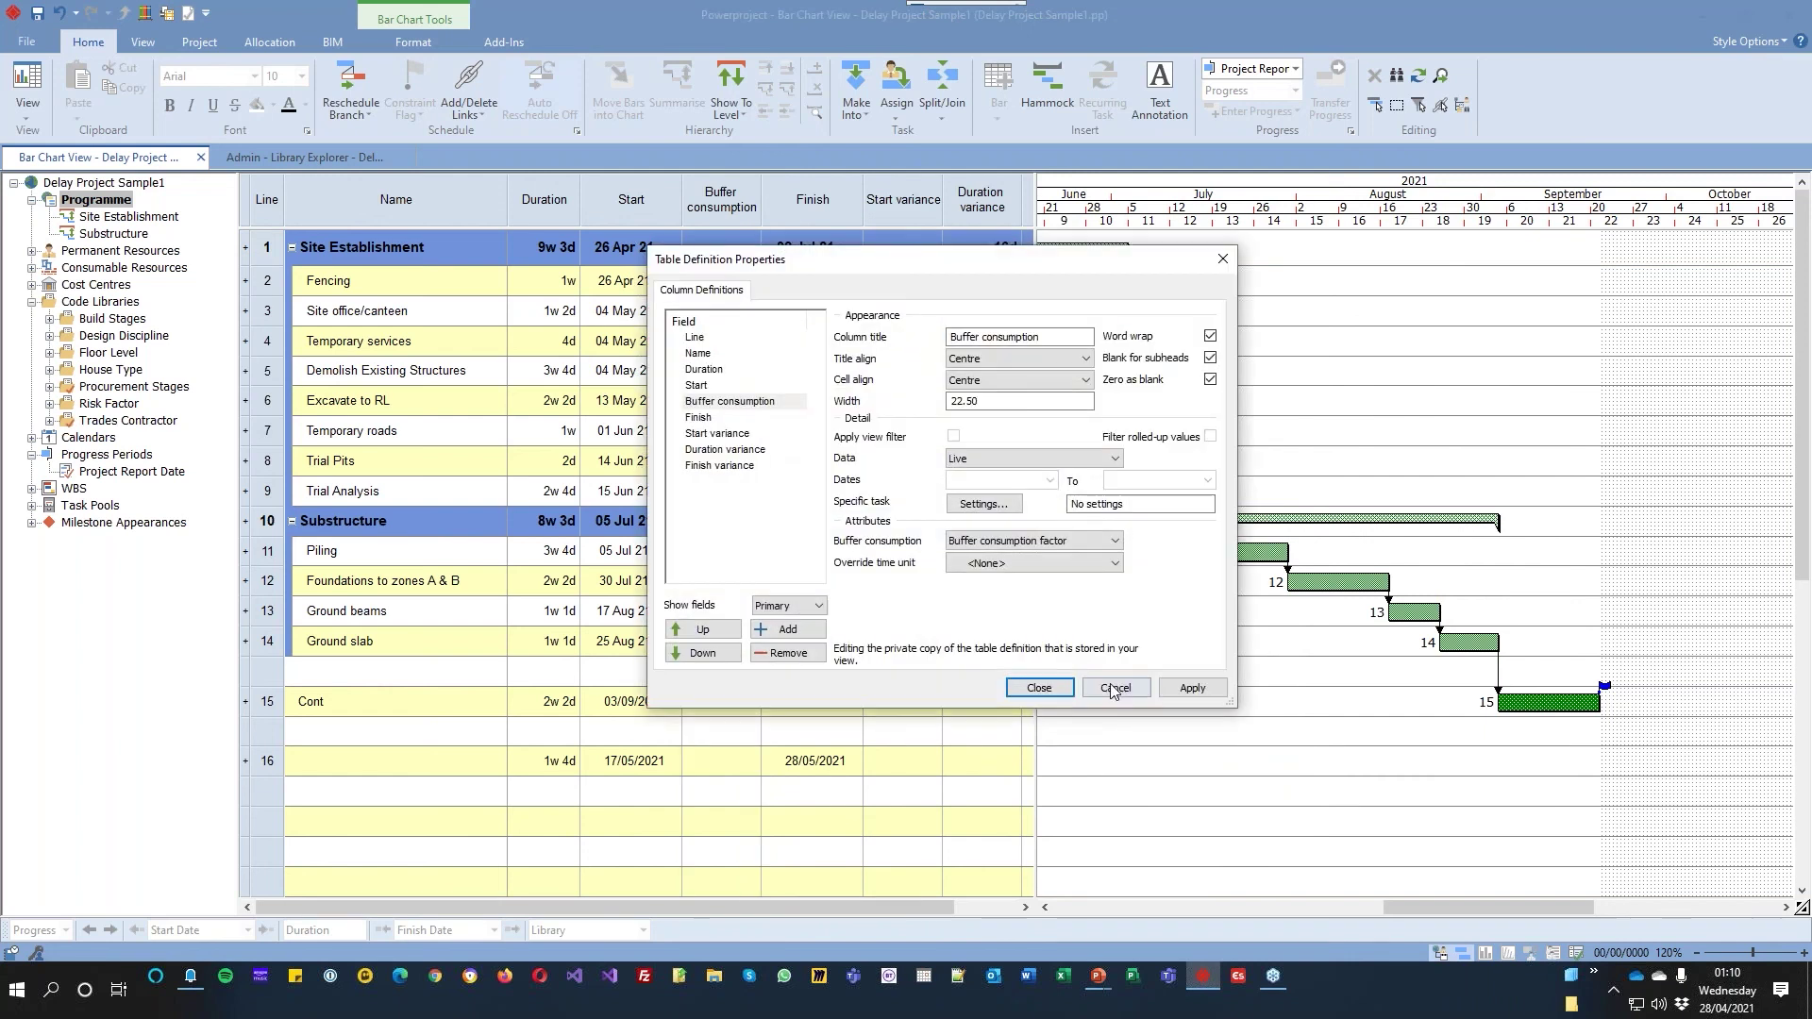
pyautogui.click(1064, 691)
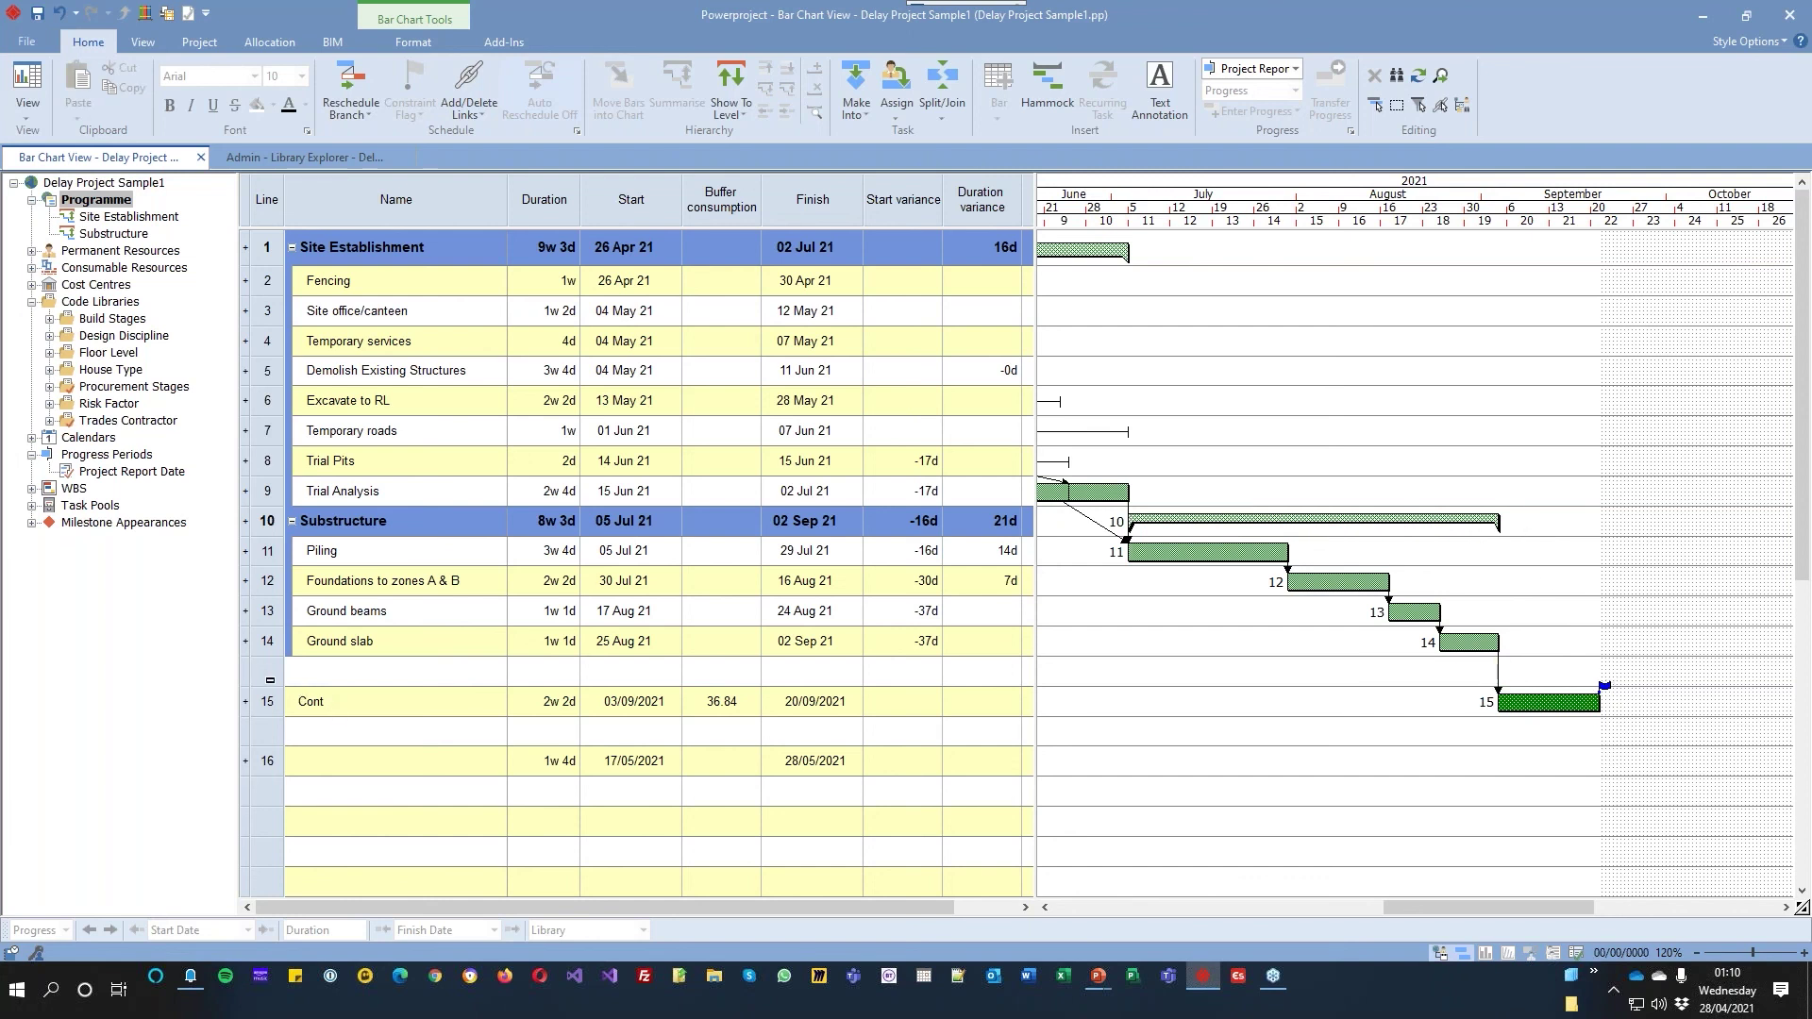
# Delete the Cont buffer task and the unnamed delay task below it
pyautogui.moveTo(270, 679); pyautogui.dragTo(272, 760)
pyautogui.press('Delete')
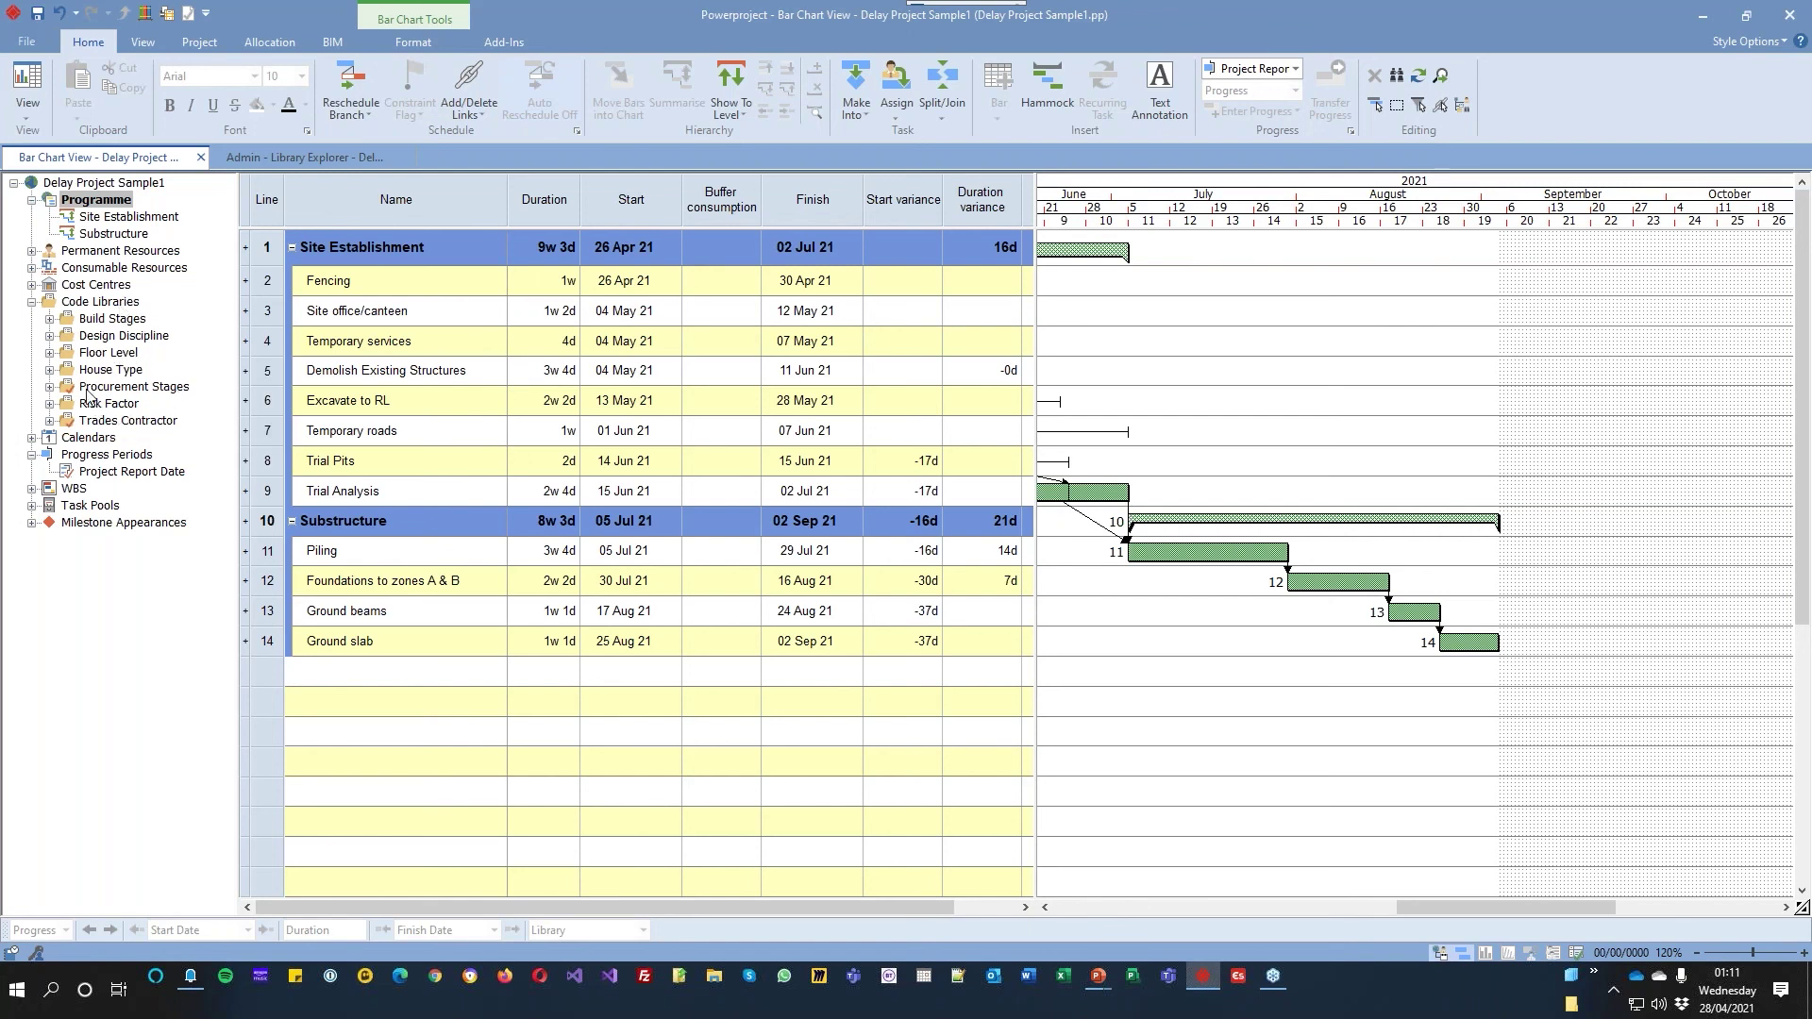
# Review the progress settings and the template project path in the project options
pyautogui.click(42, 44)
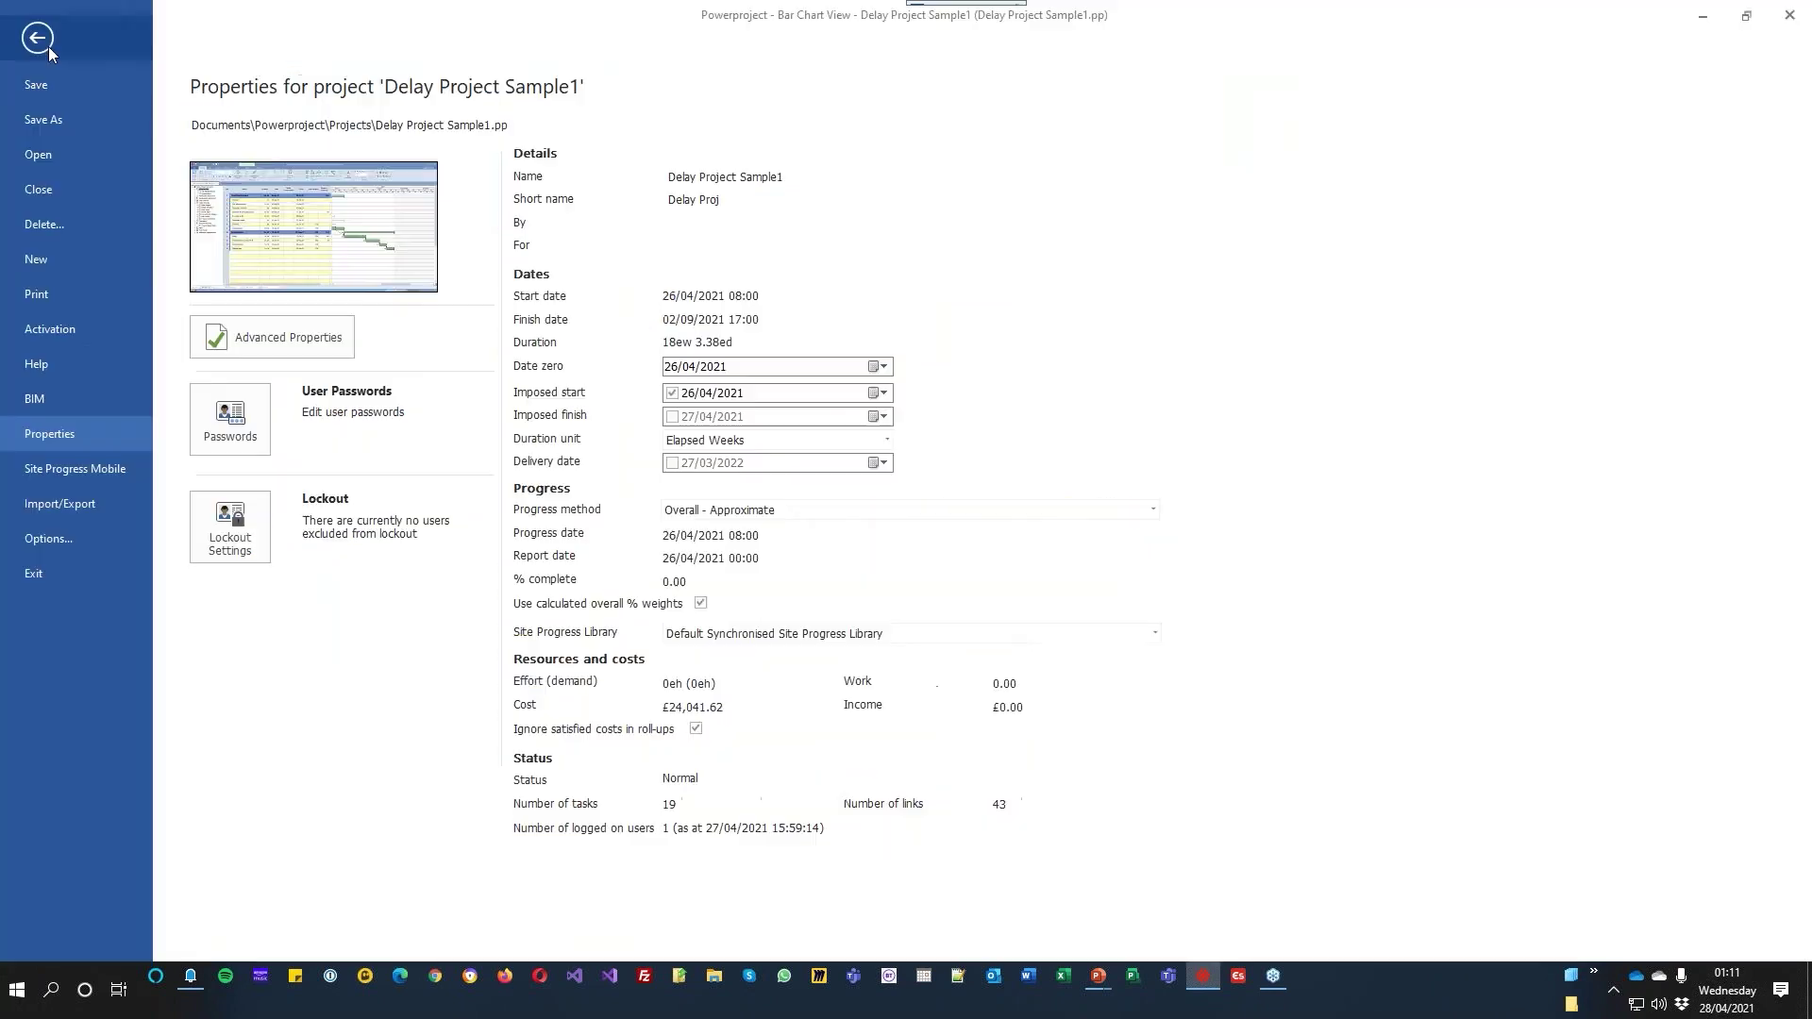
pyautogui.click(76, 534)
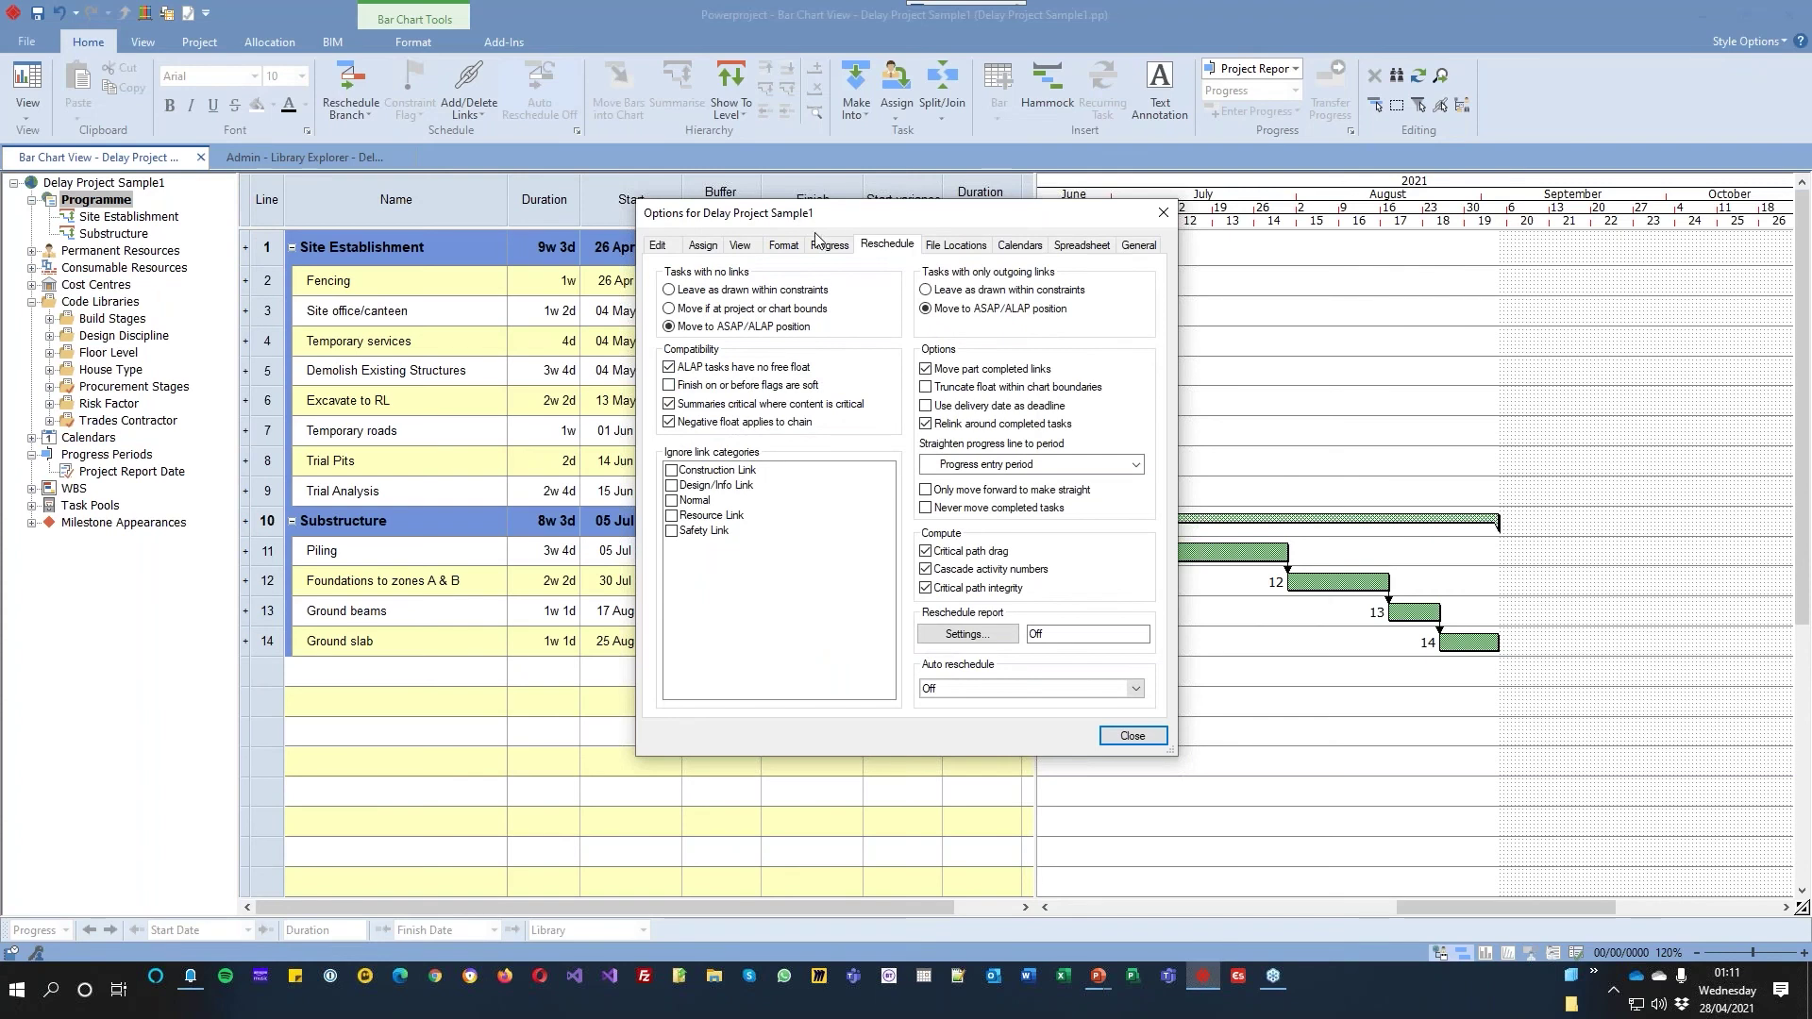
pyautogui.click(823, 244)
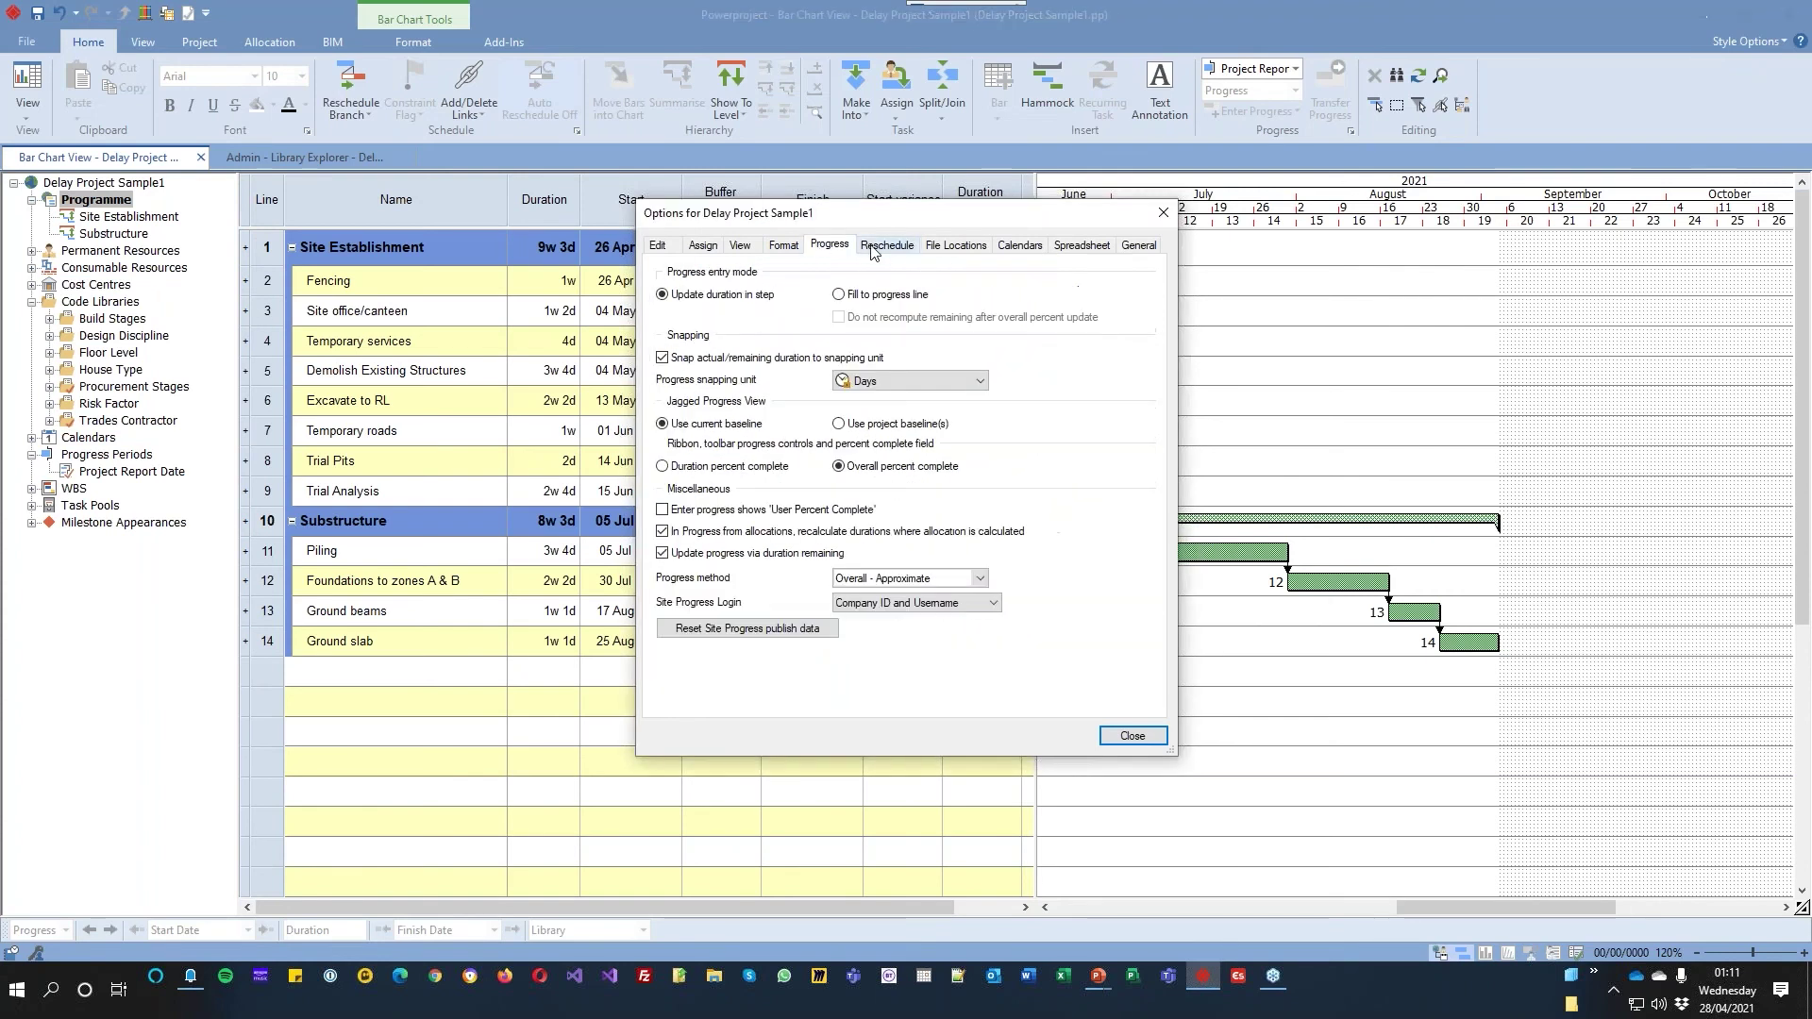
pyautogui.click(950, 248)
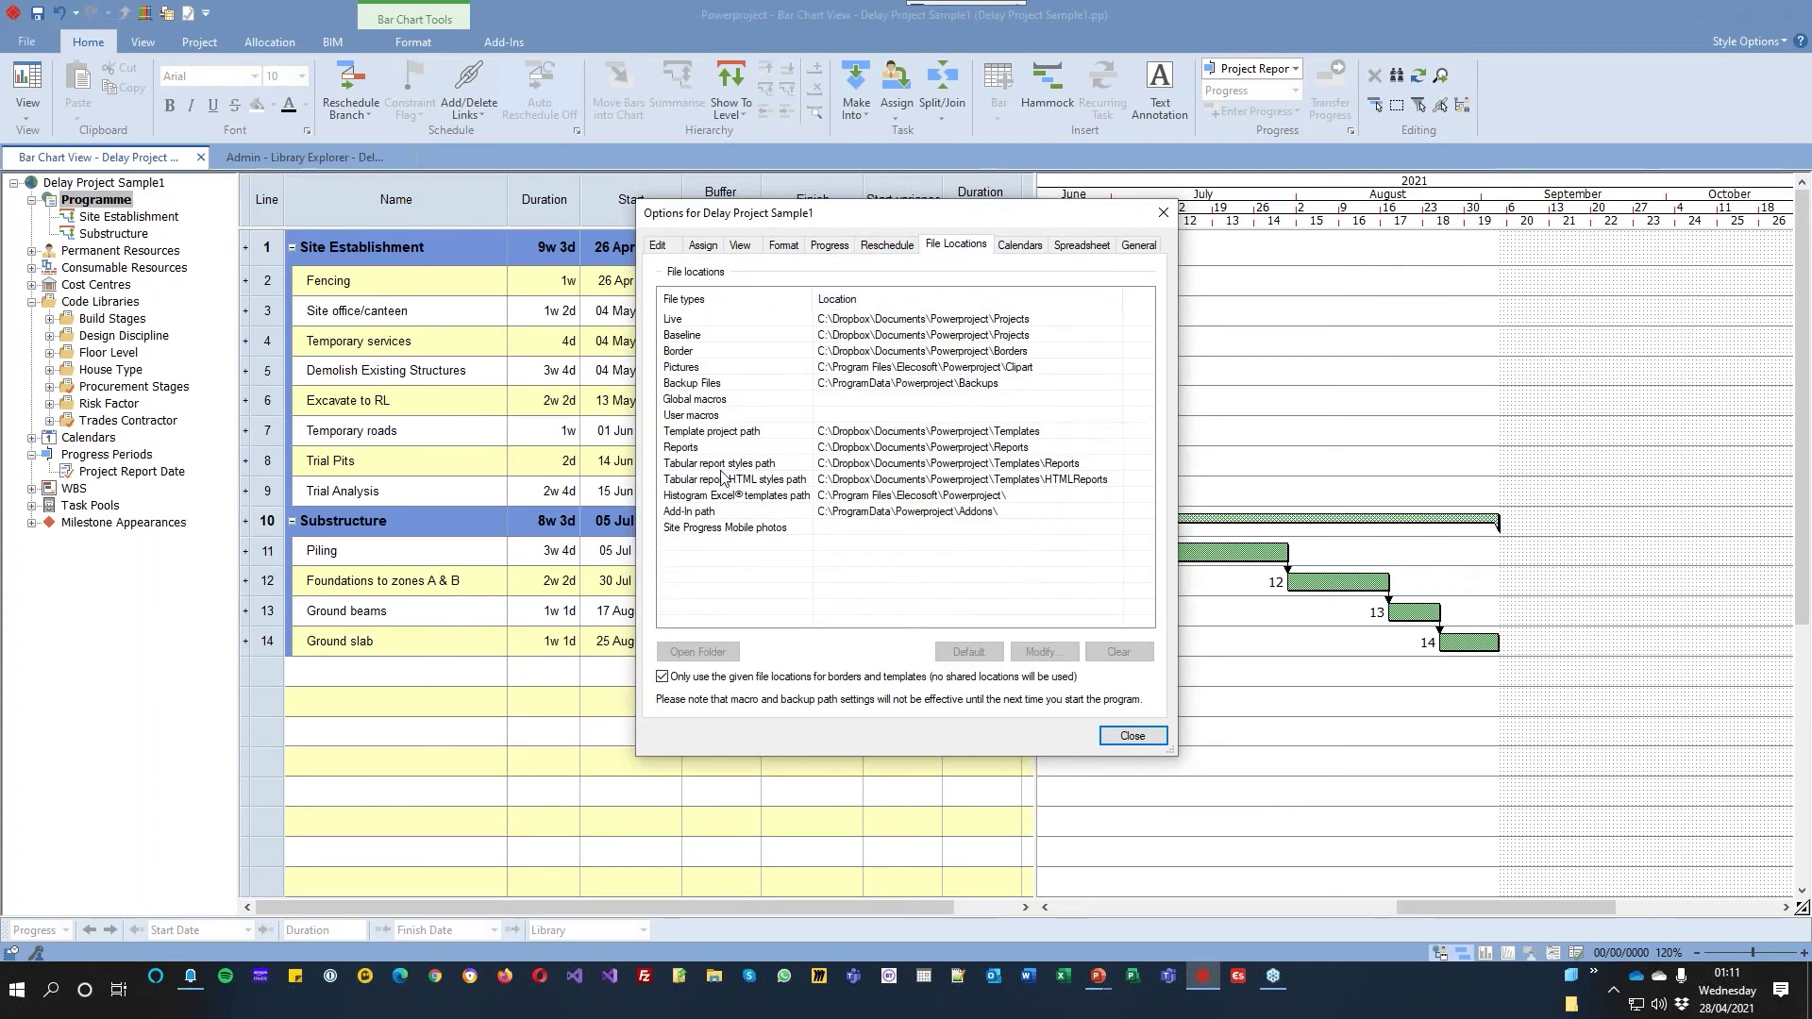
pyautogui.click(841, 434)
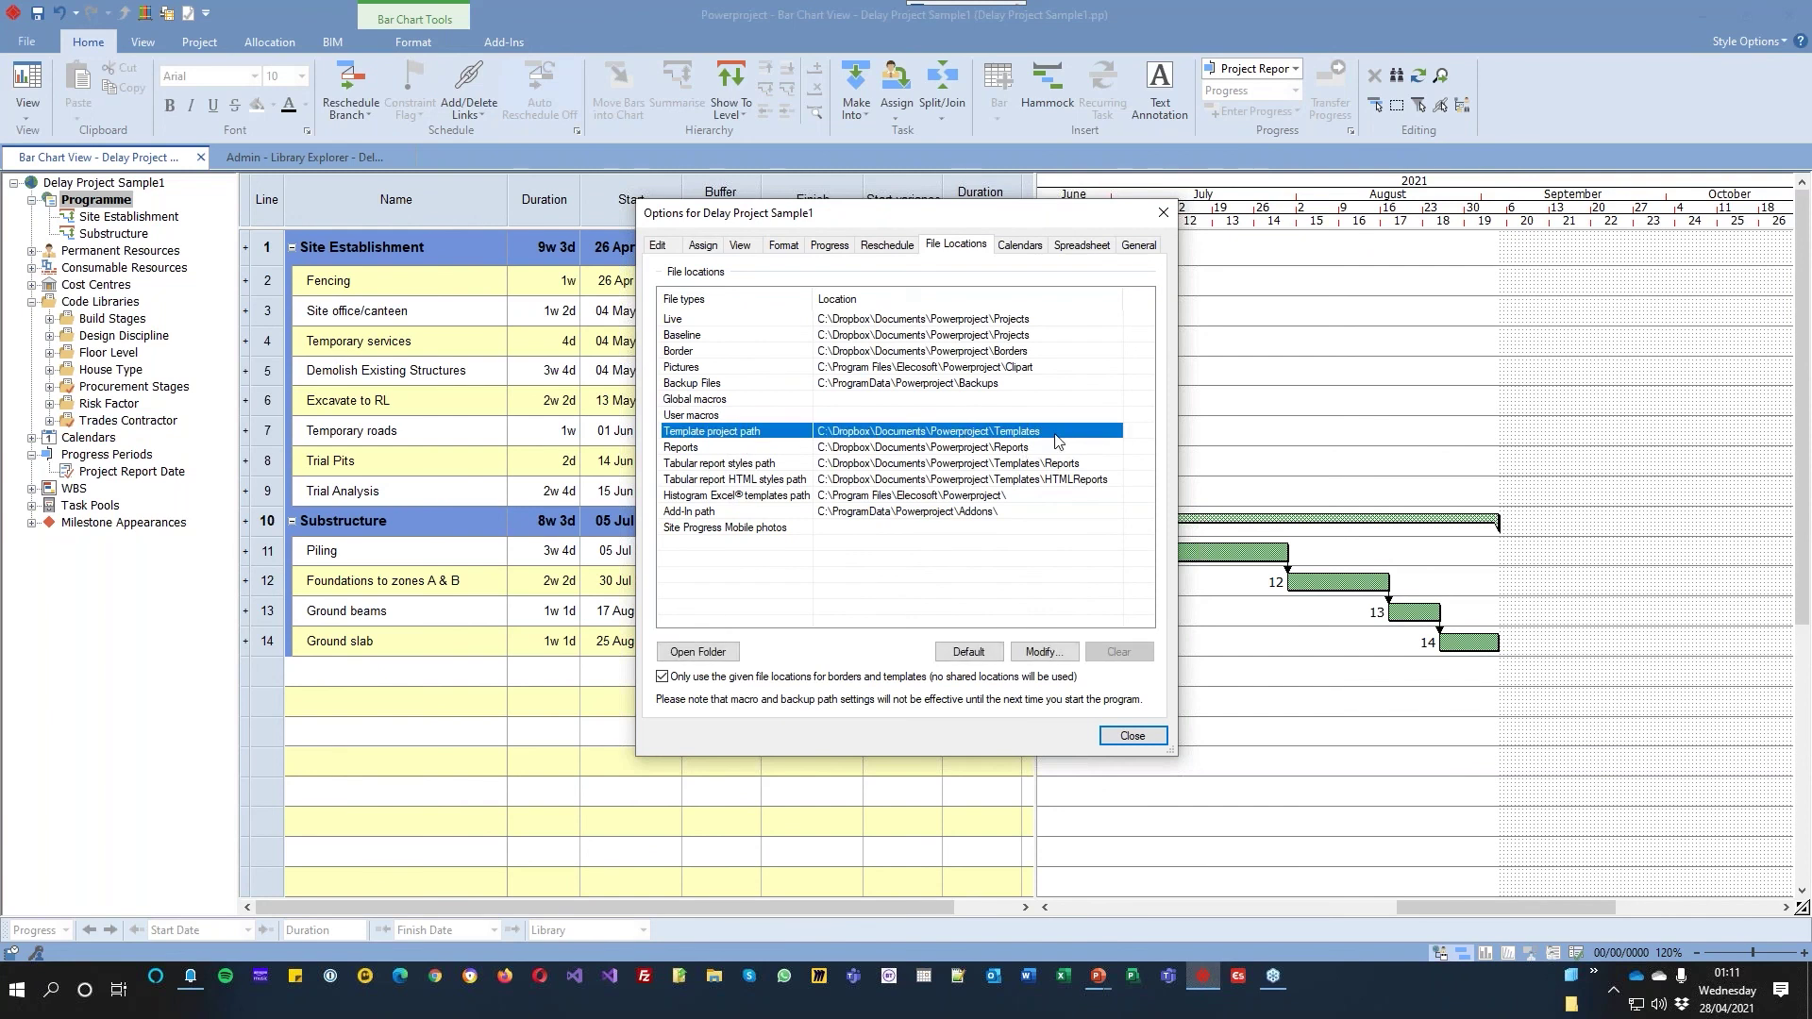
pyautogui.click(1134, 737)
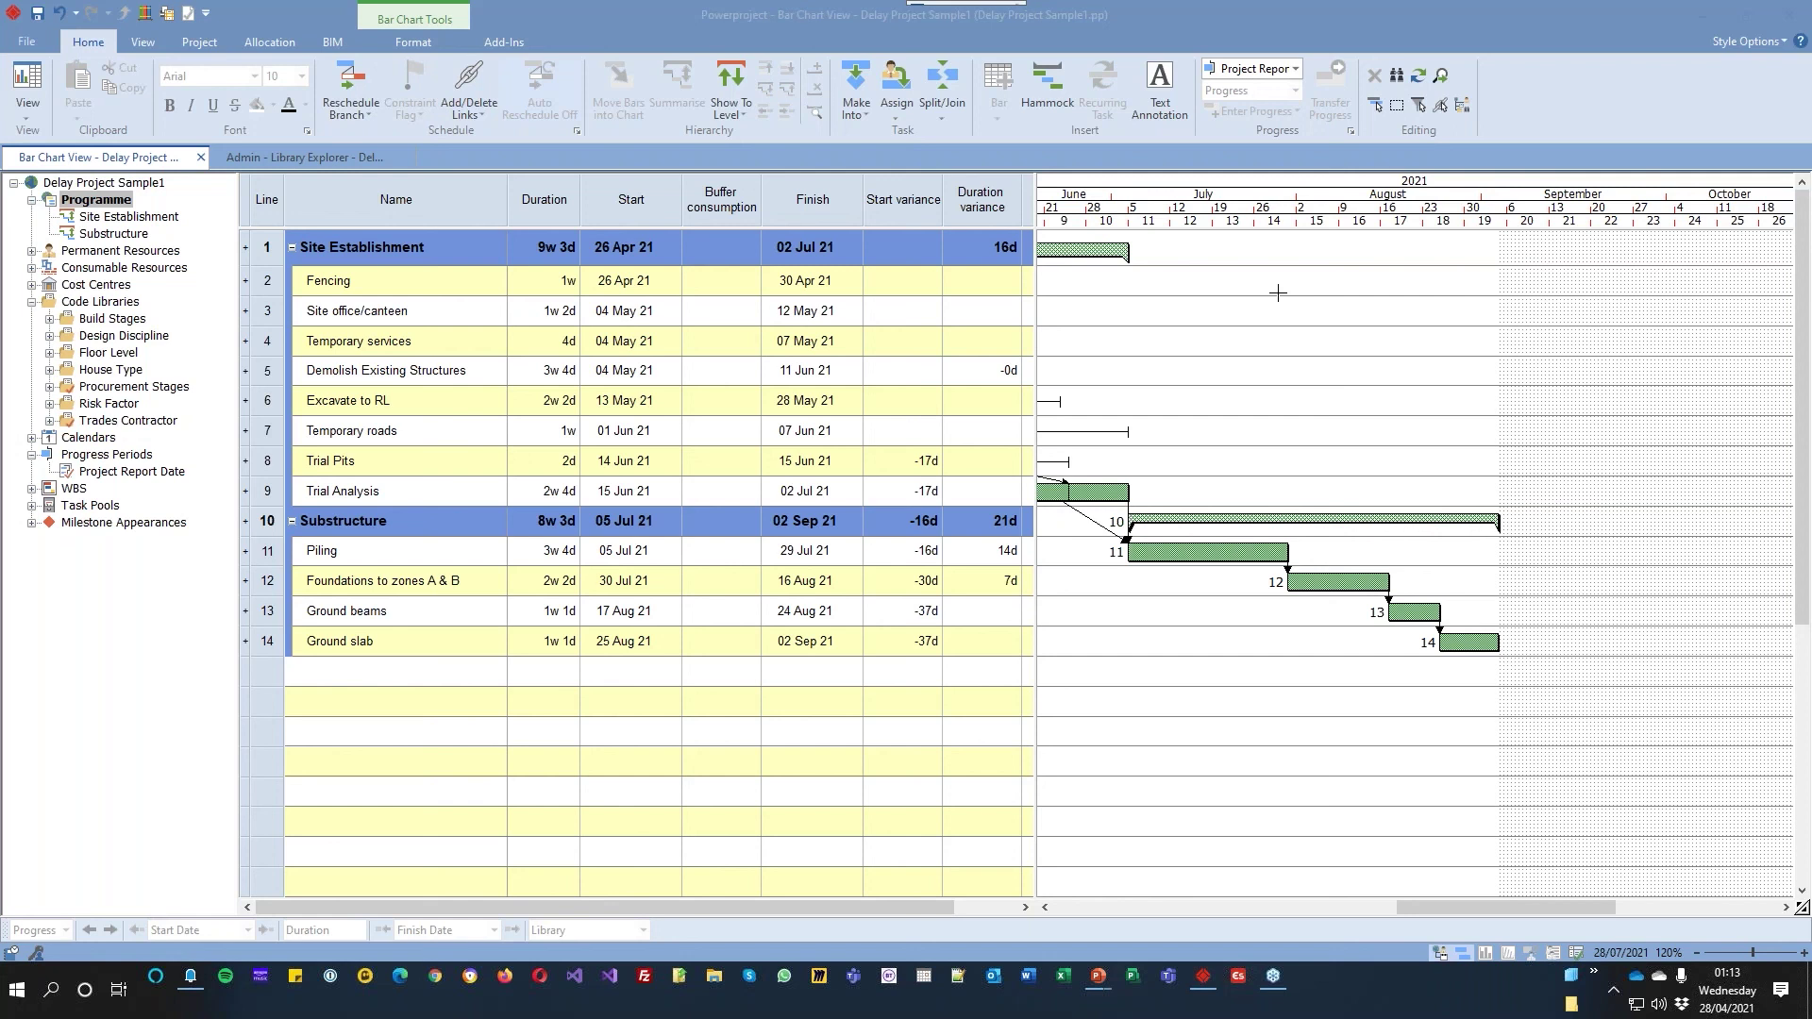
# Examine the file types available for importing a baseline, including Primavera XER, in the Baseline/What If Manager
pyautogui.click(668, 10)
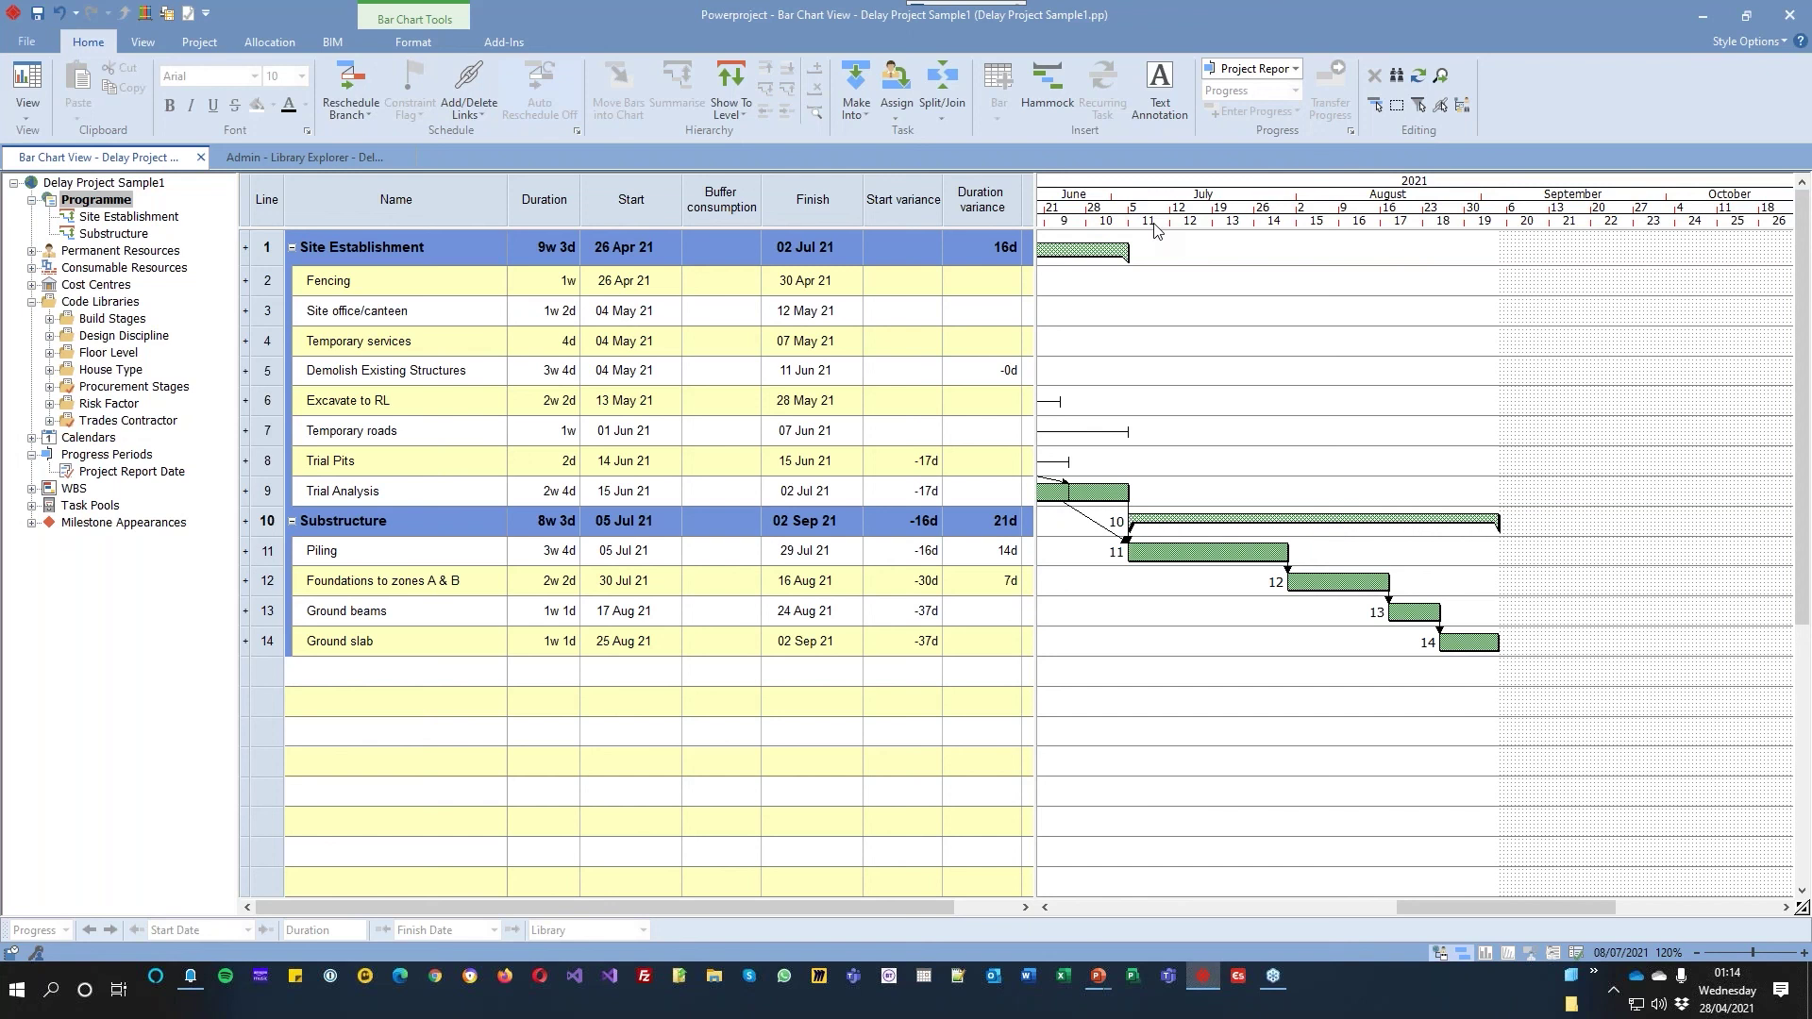
pyautogui.click(195, 44)
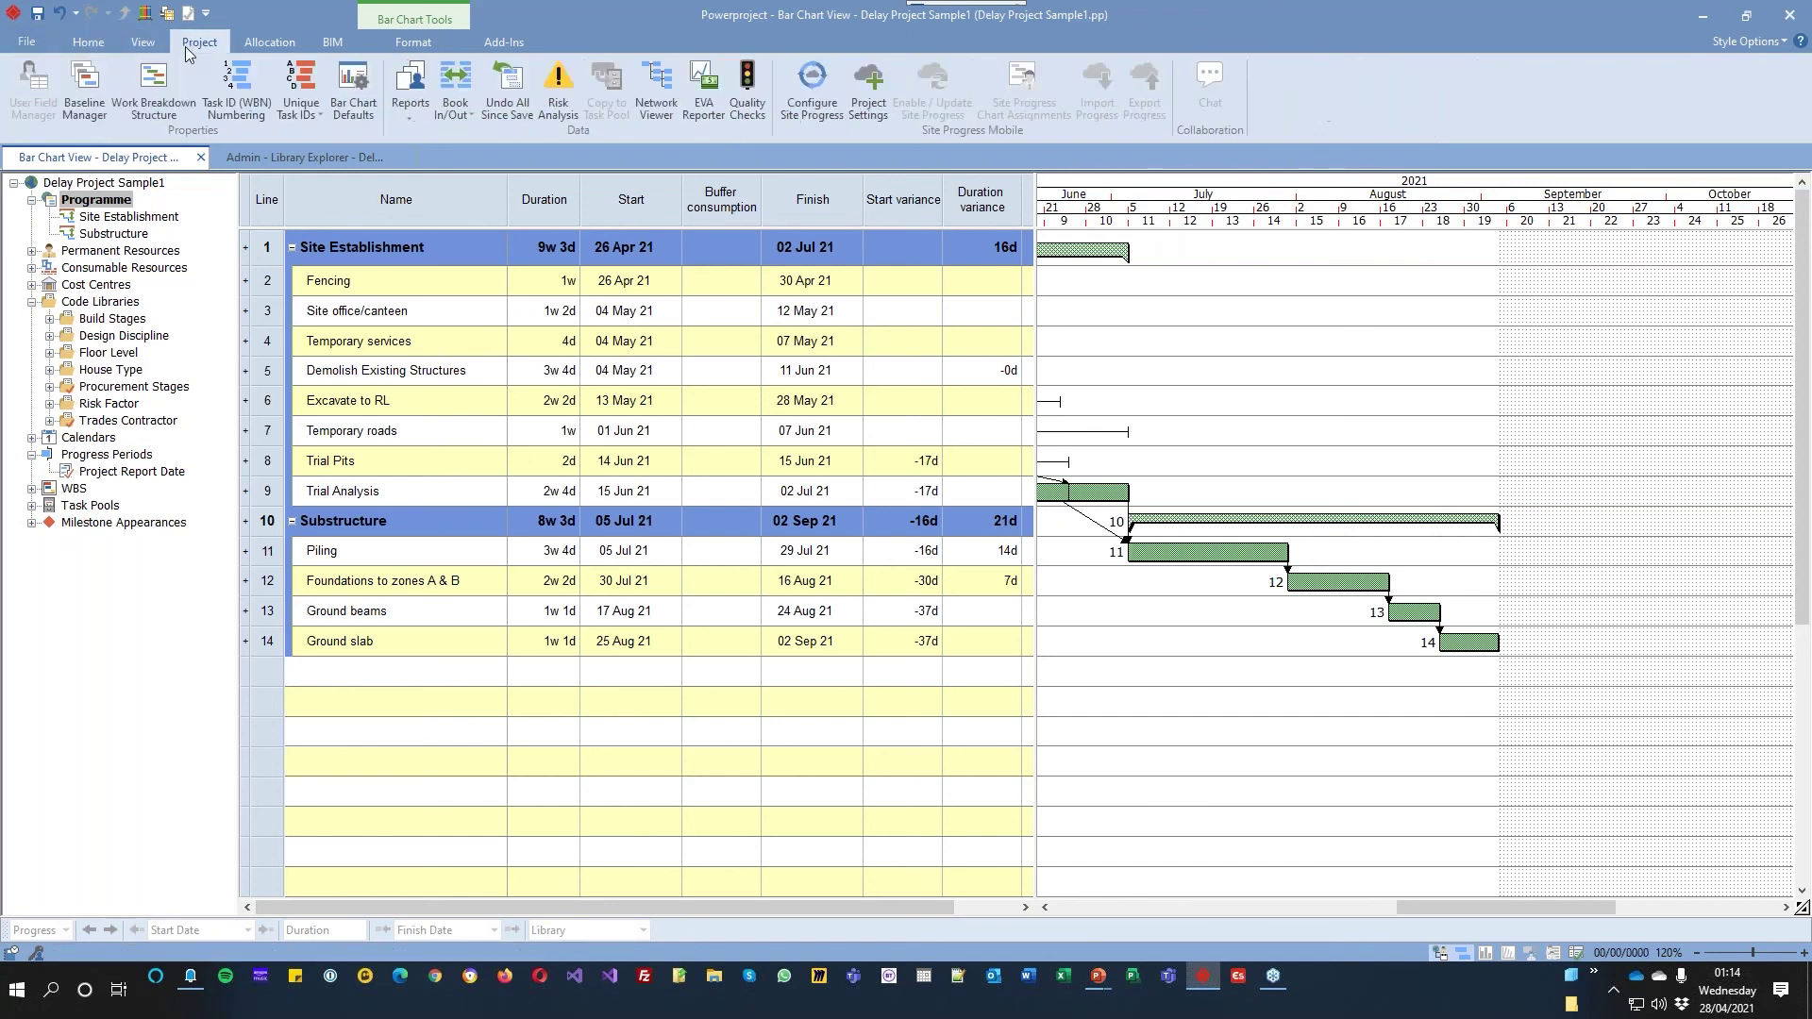
pyautogui.click(92, 101)
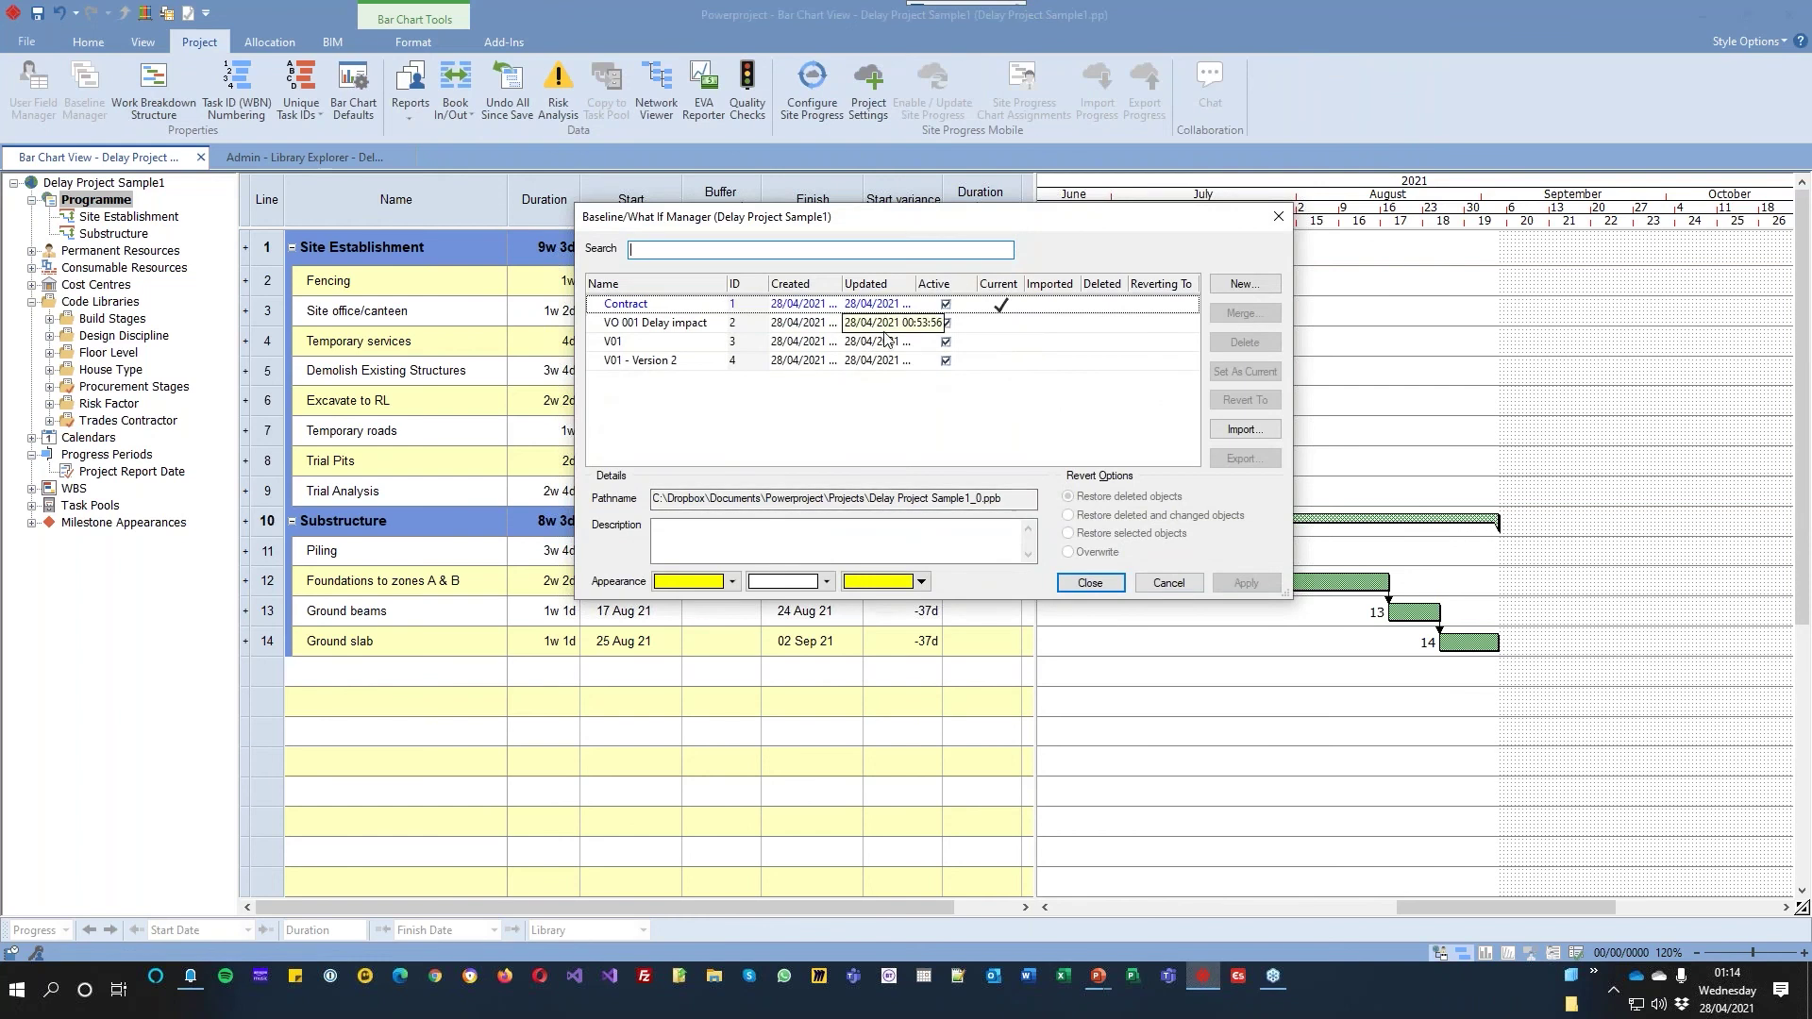
pyautogui.click(1252, 429)
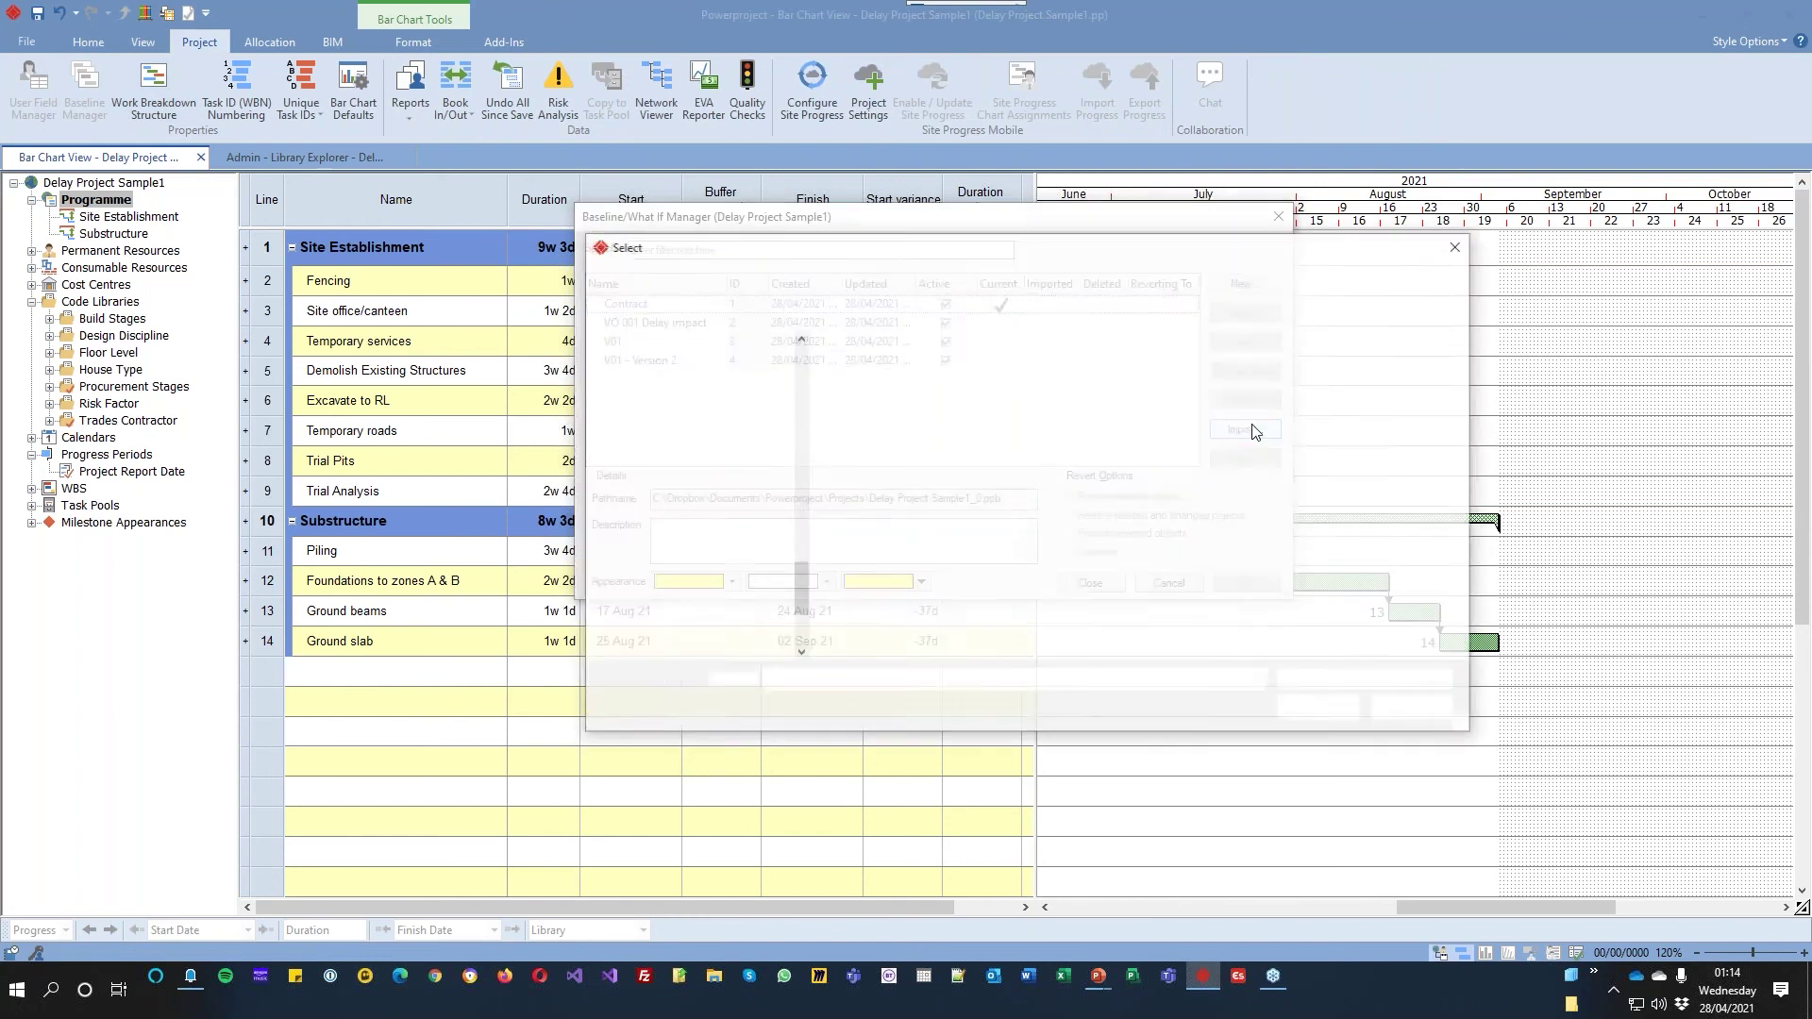
pyautogui.click(1342, 680)
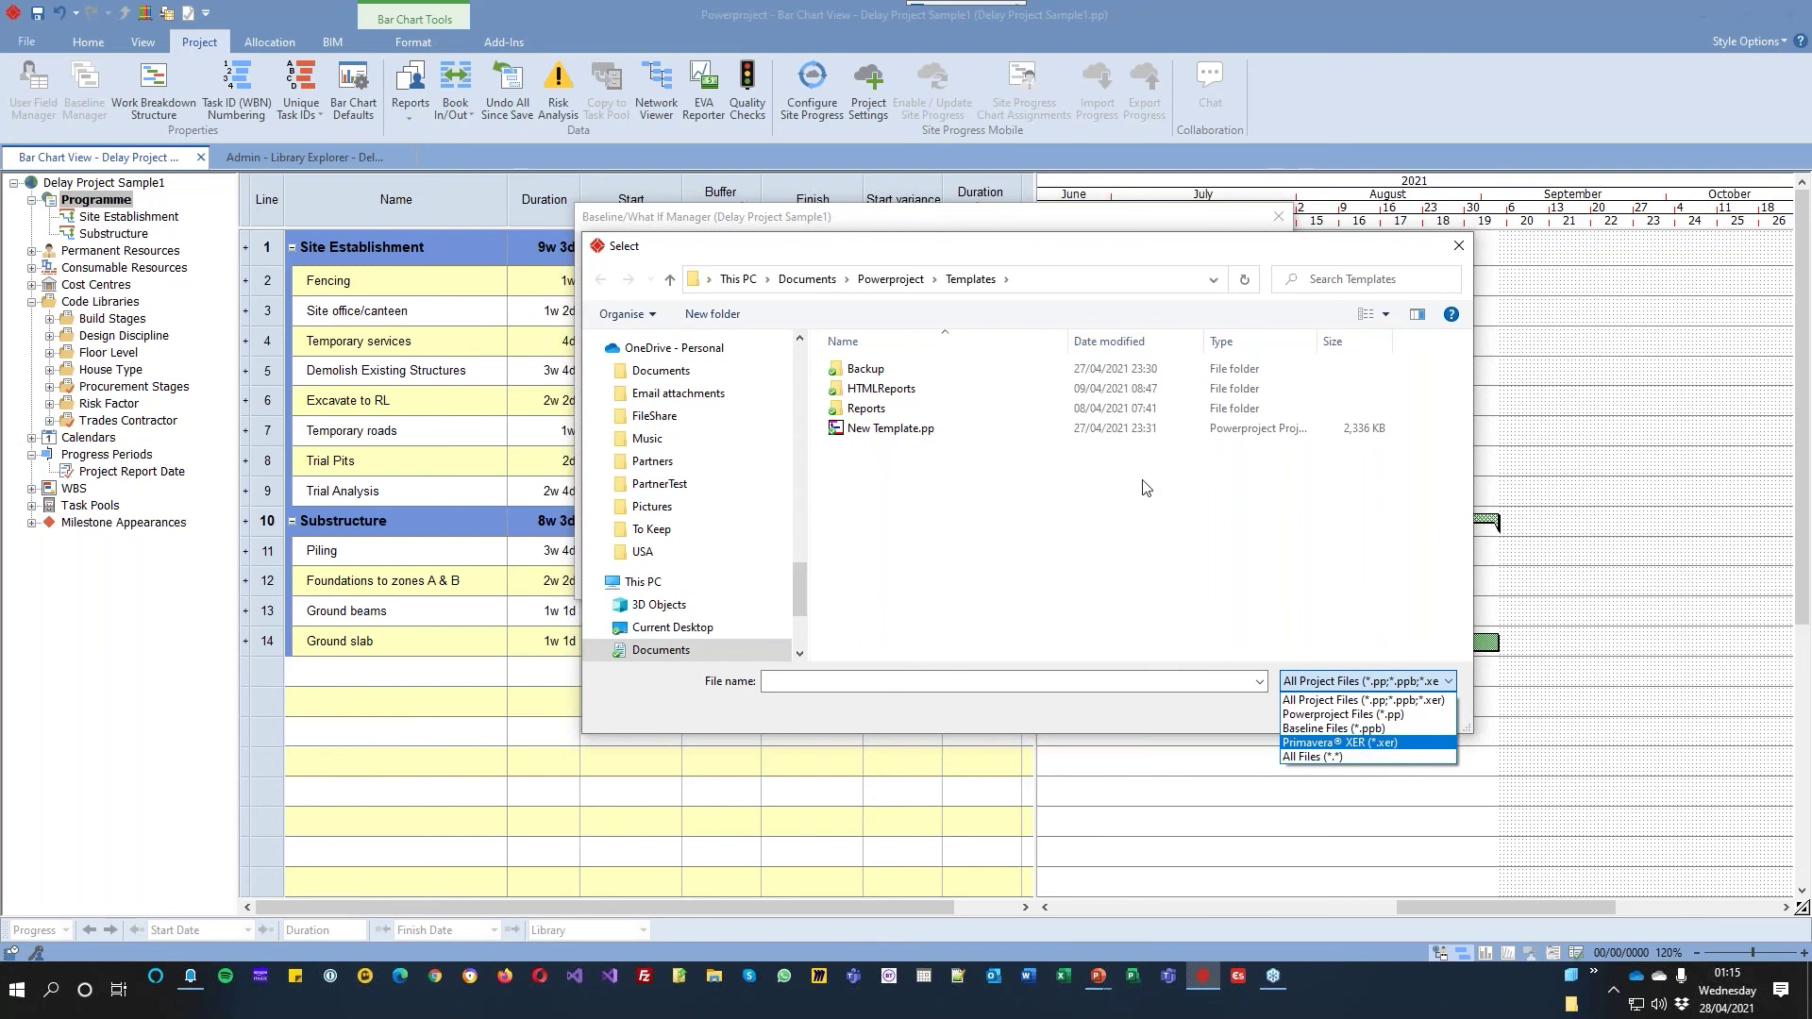
pyautogui.click(1359, 744)
pyautogui.click(1415, 710)
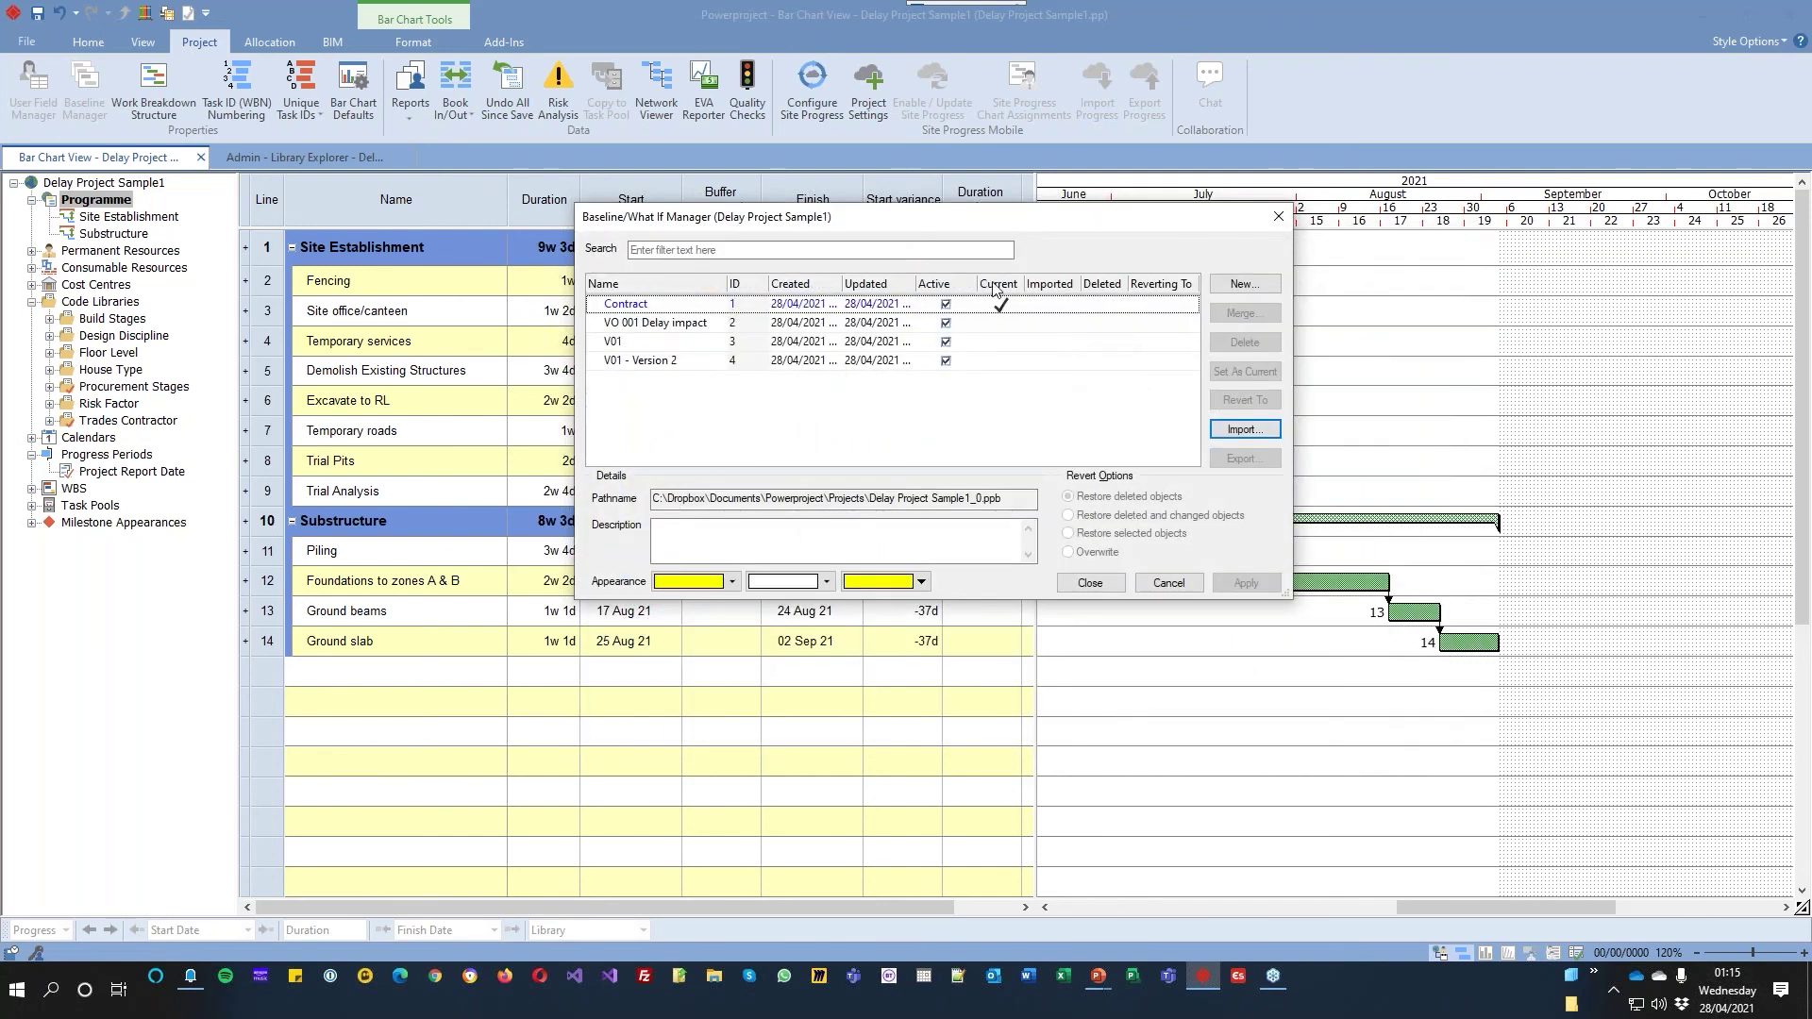
pyautogui.click(1278, 217)
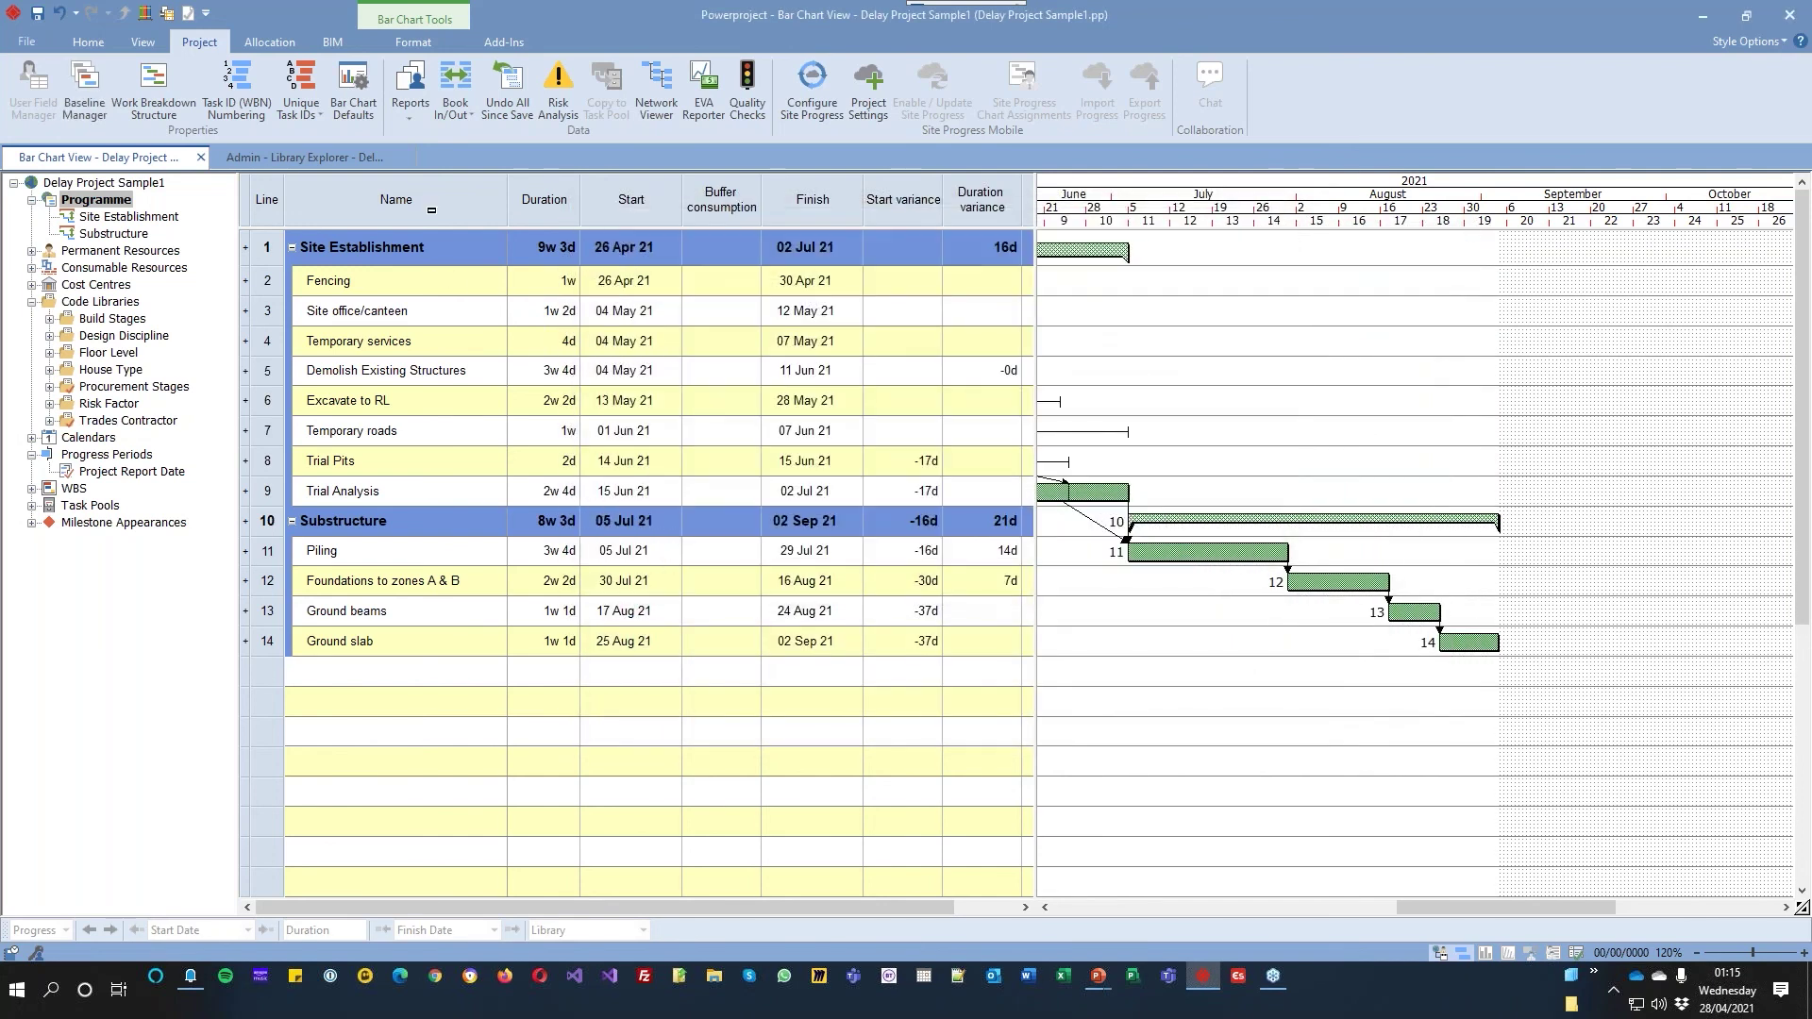
# Add a Unique task ID column before the Duration column
pyautogui.rightClick(519, 194)
pyautogui.moveTo(587, 381)
pyautogui.moveTo(823, 385)
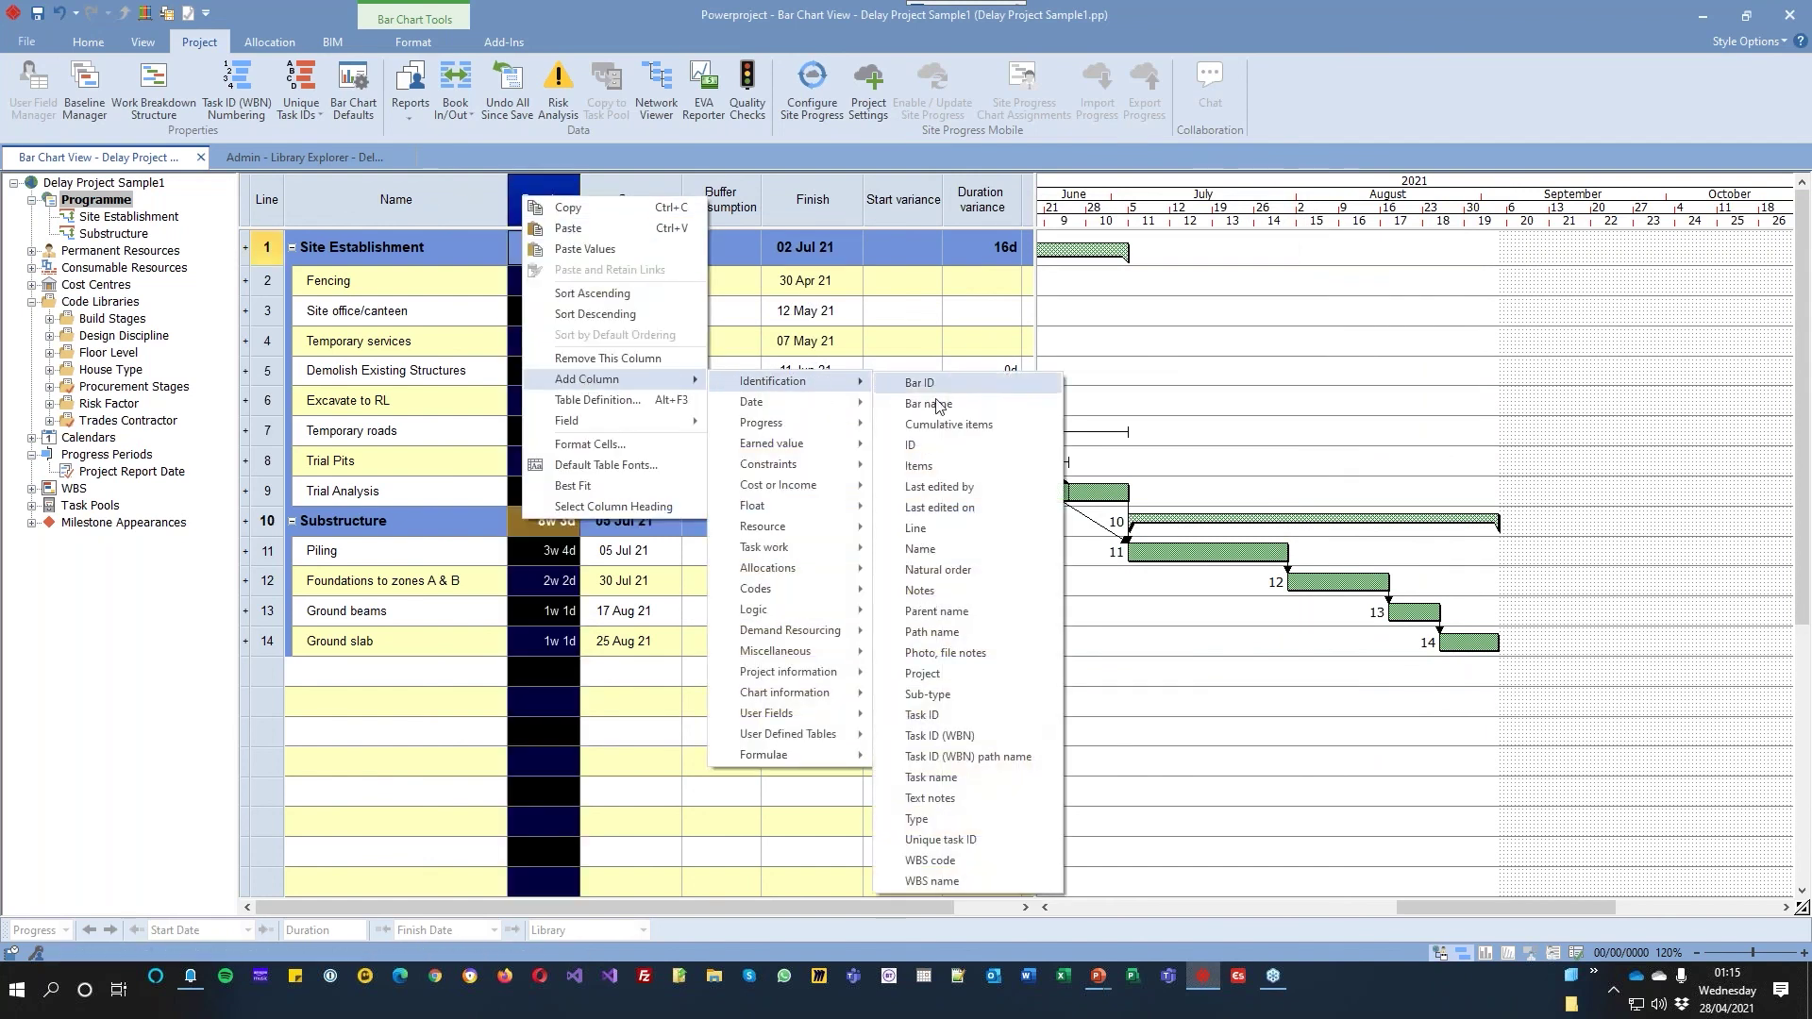
pyautogui.click(954, 838)
pyautogui.hotkey('alt', 'F3')
pyautogui.click(1038, 688)
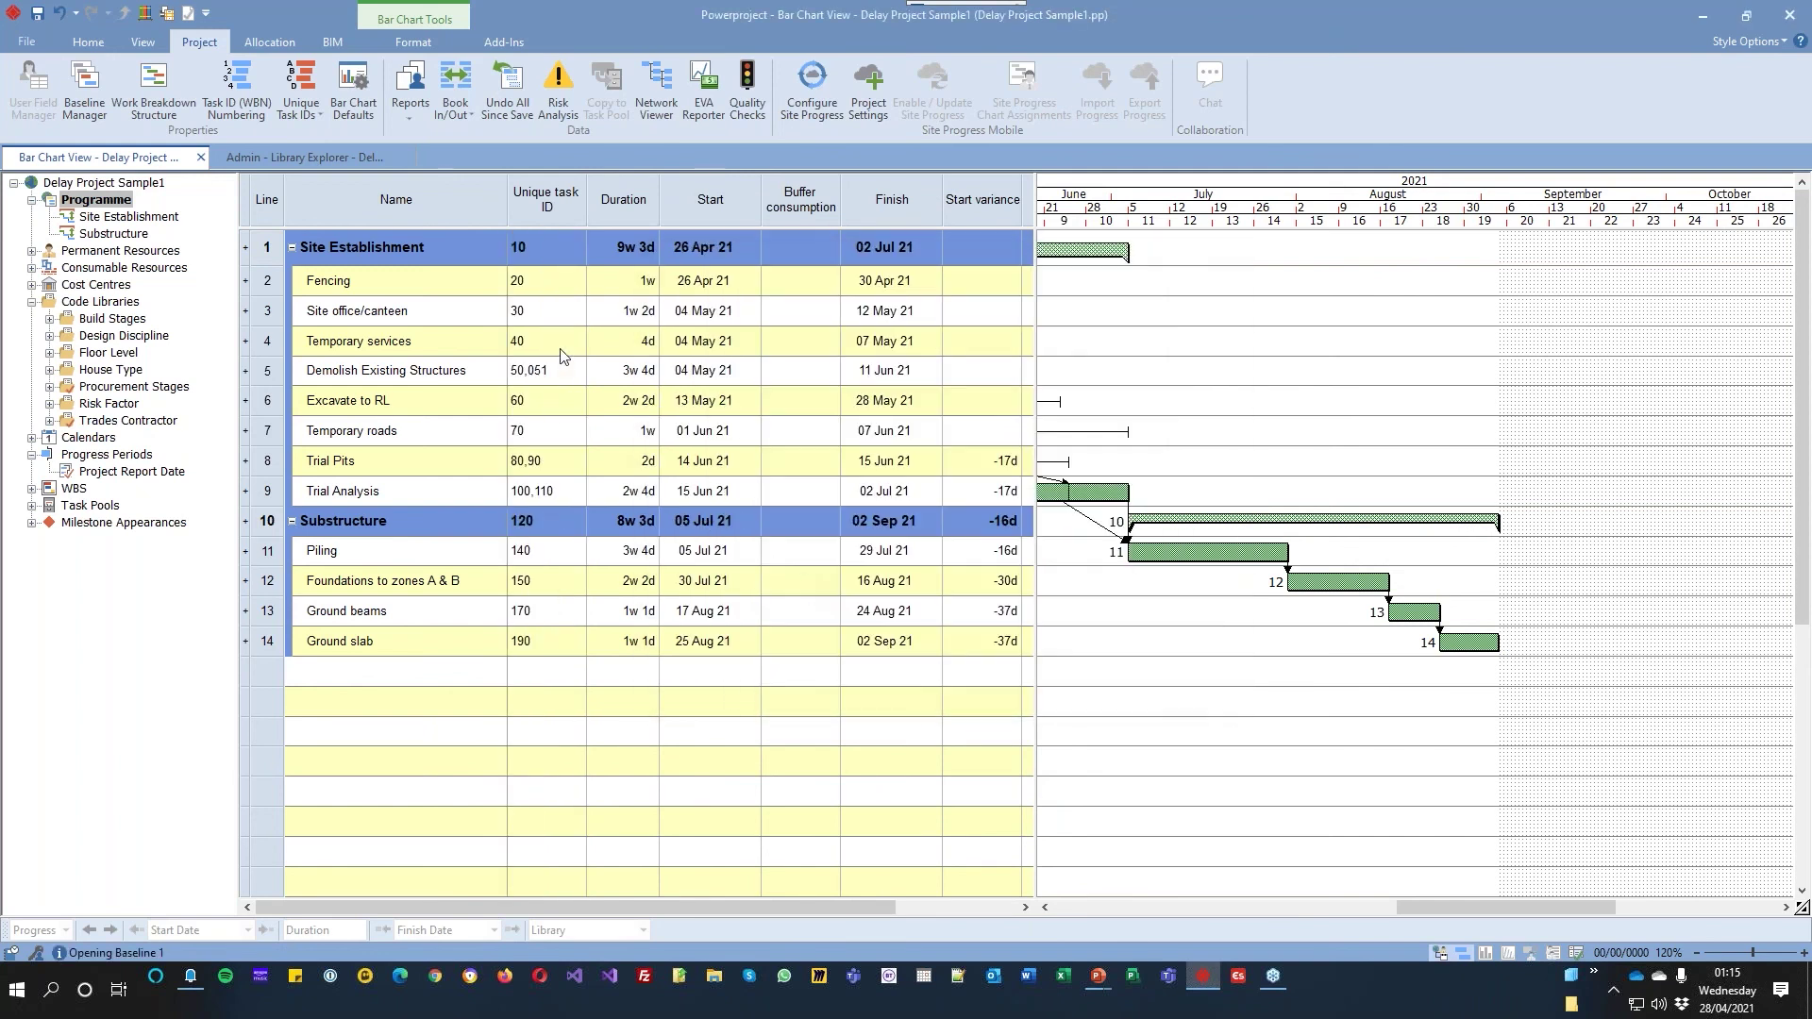